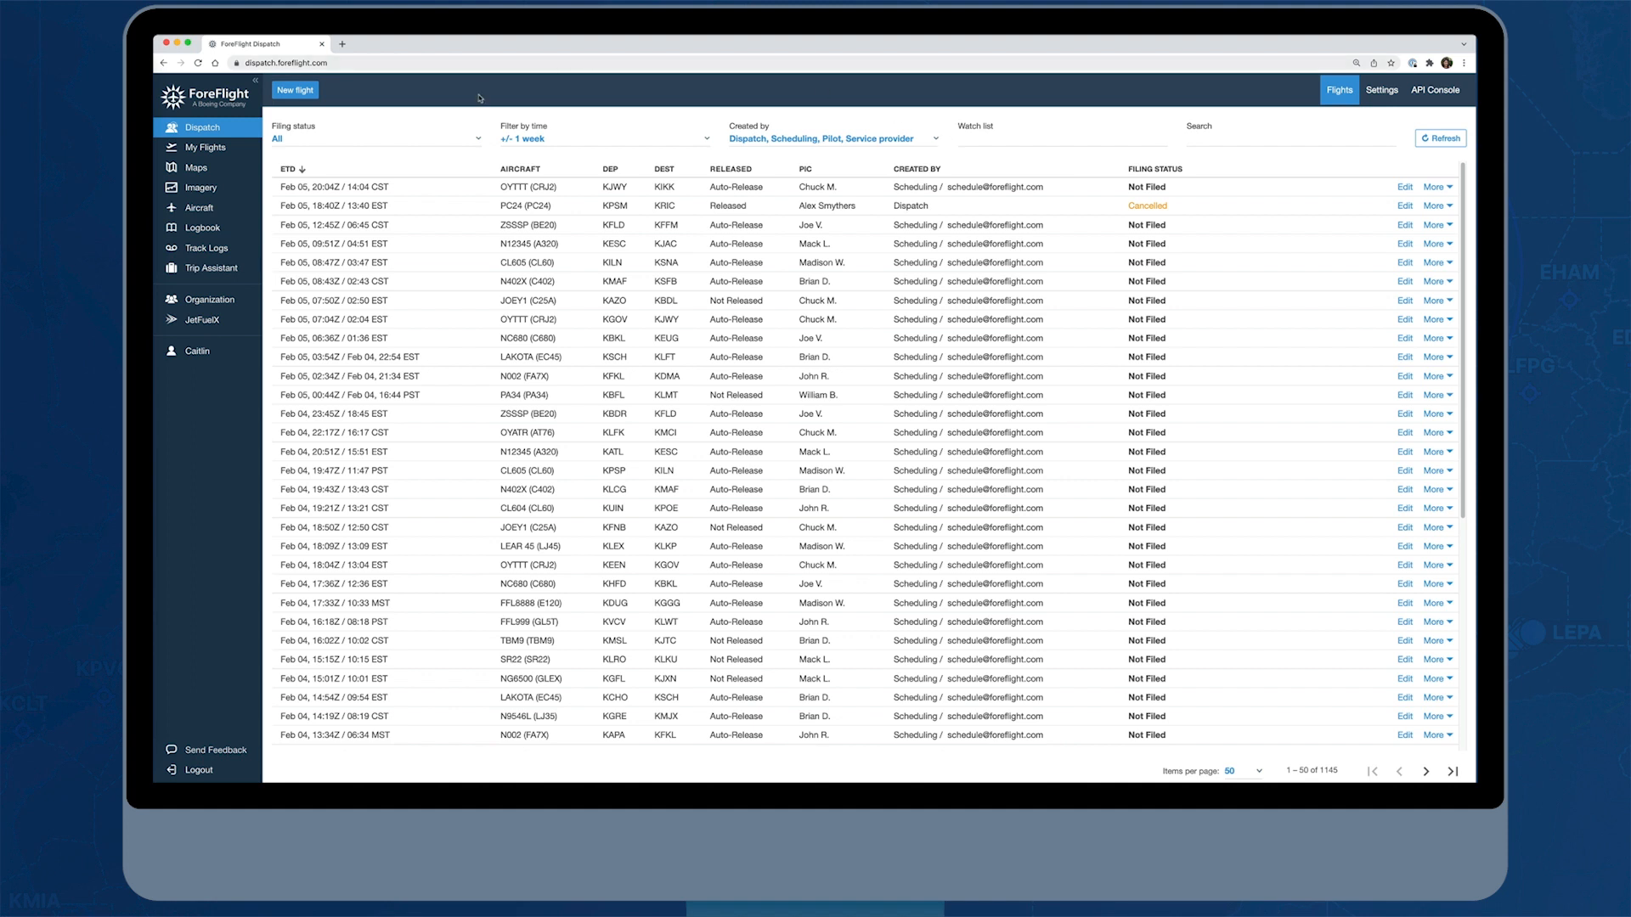
Review the available filing status, time range and creator filter options for the flight list without changing them
click(466, 141)
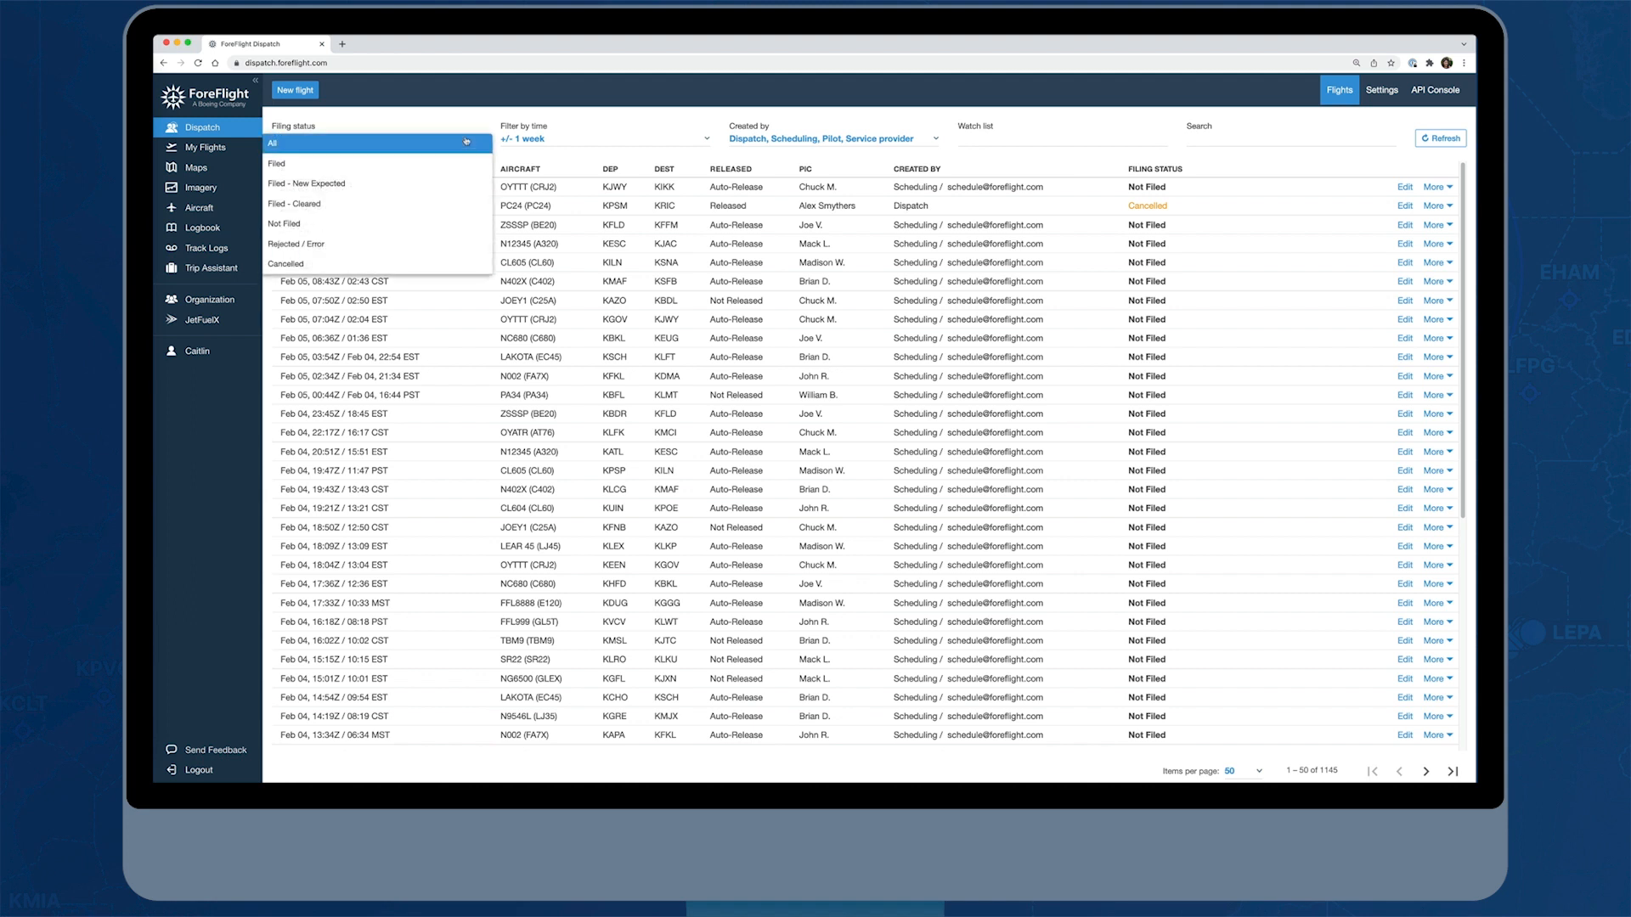
click(467, 124)
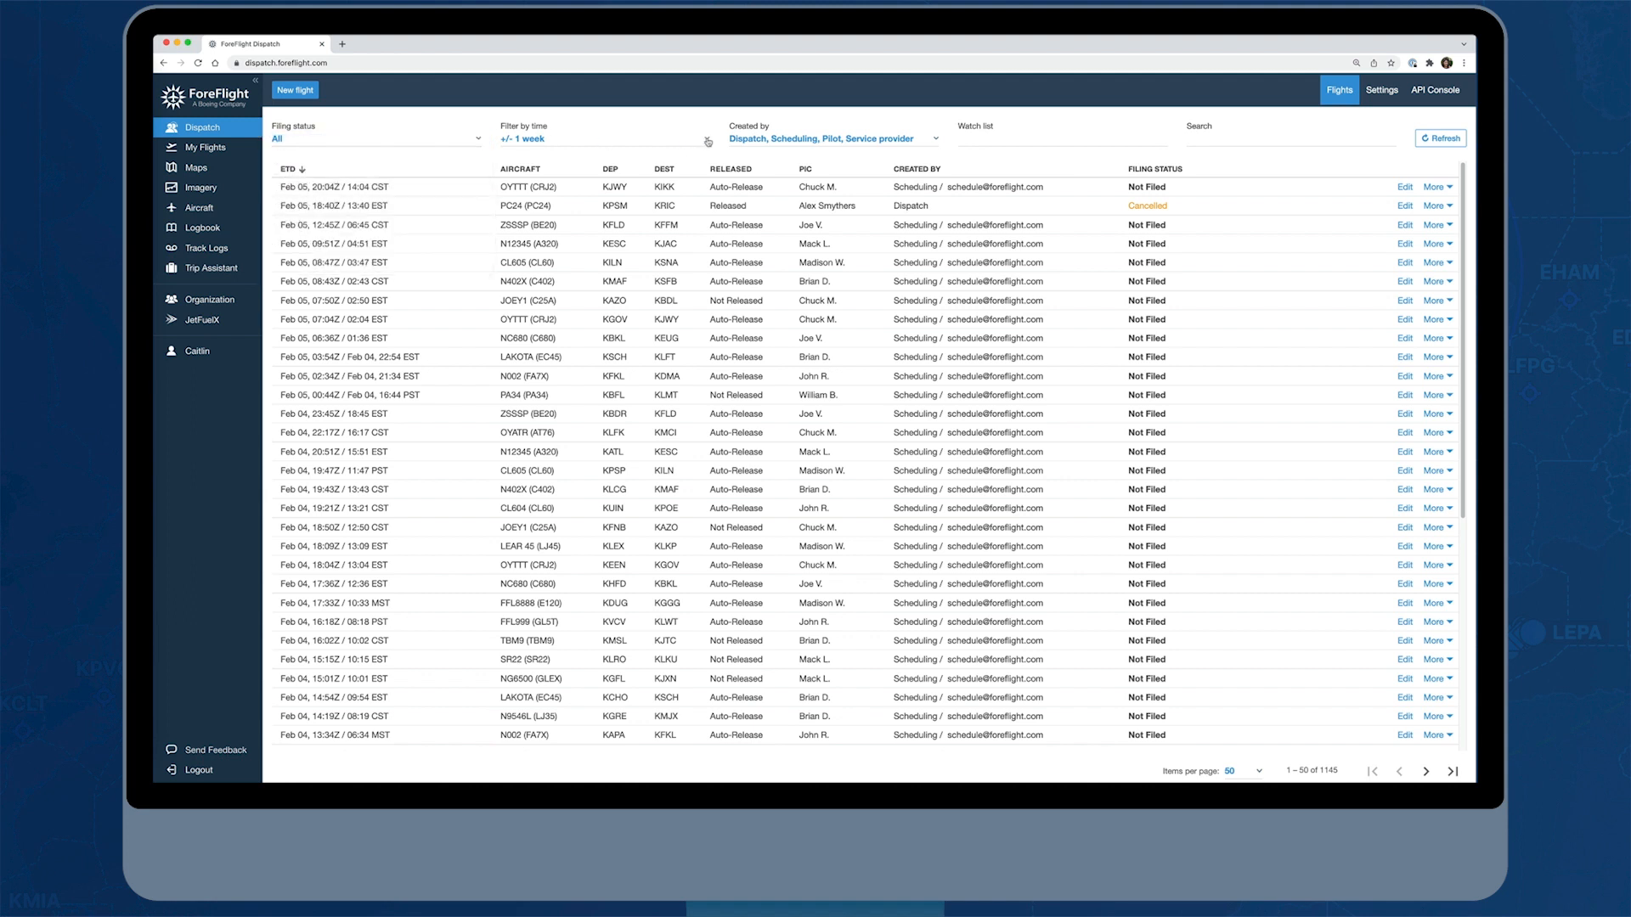
click(707, 142)
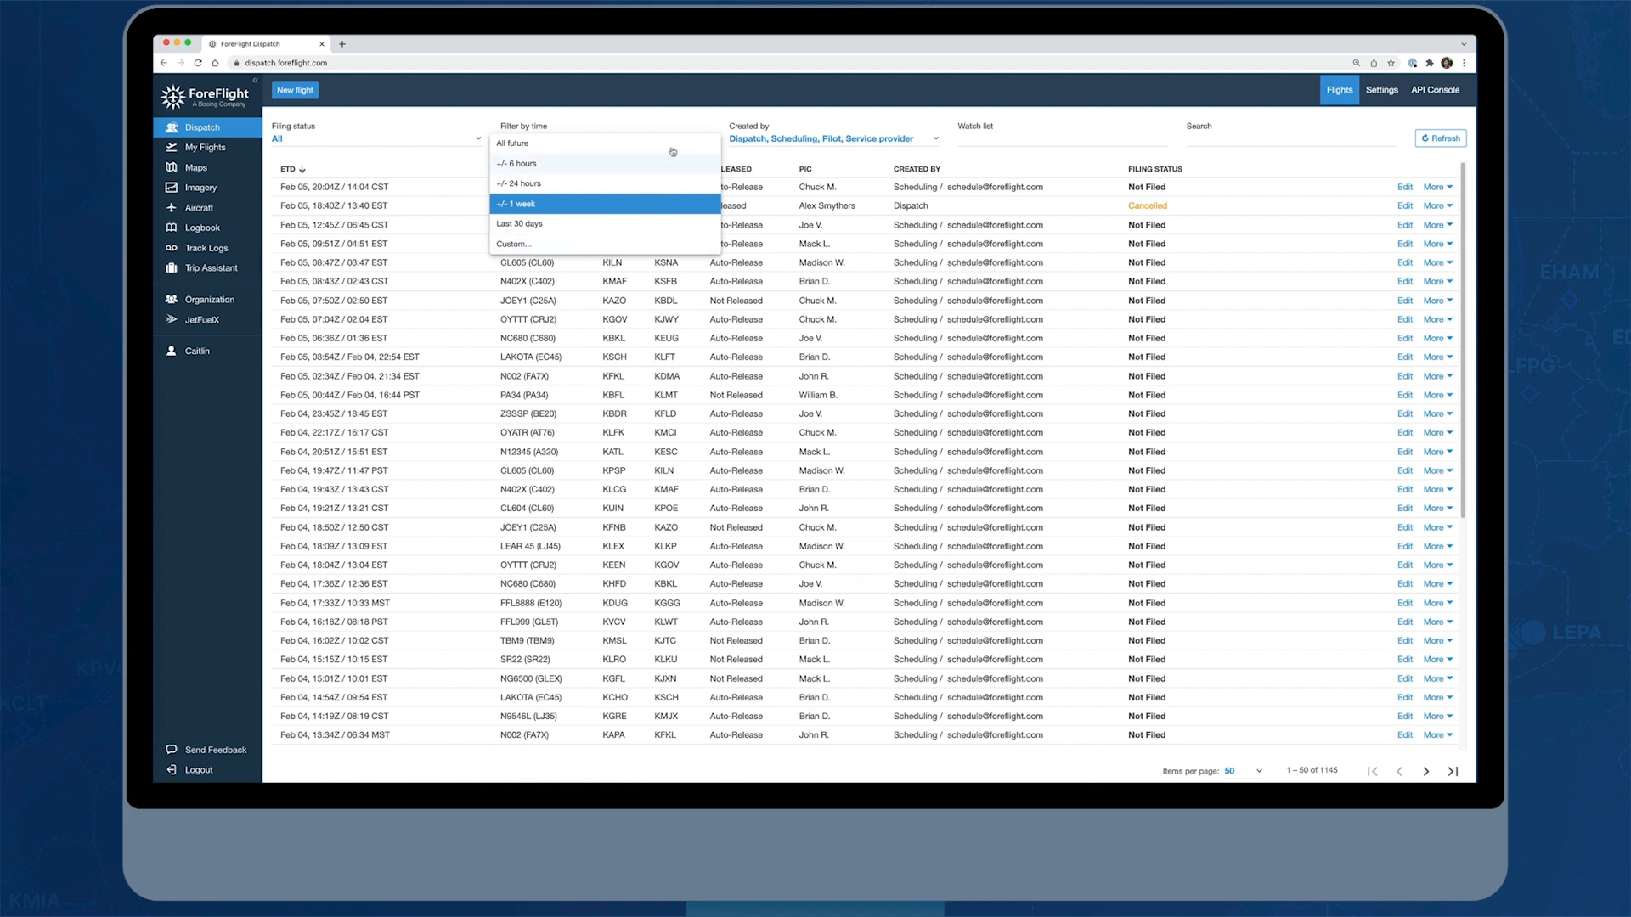
click(710, 120)
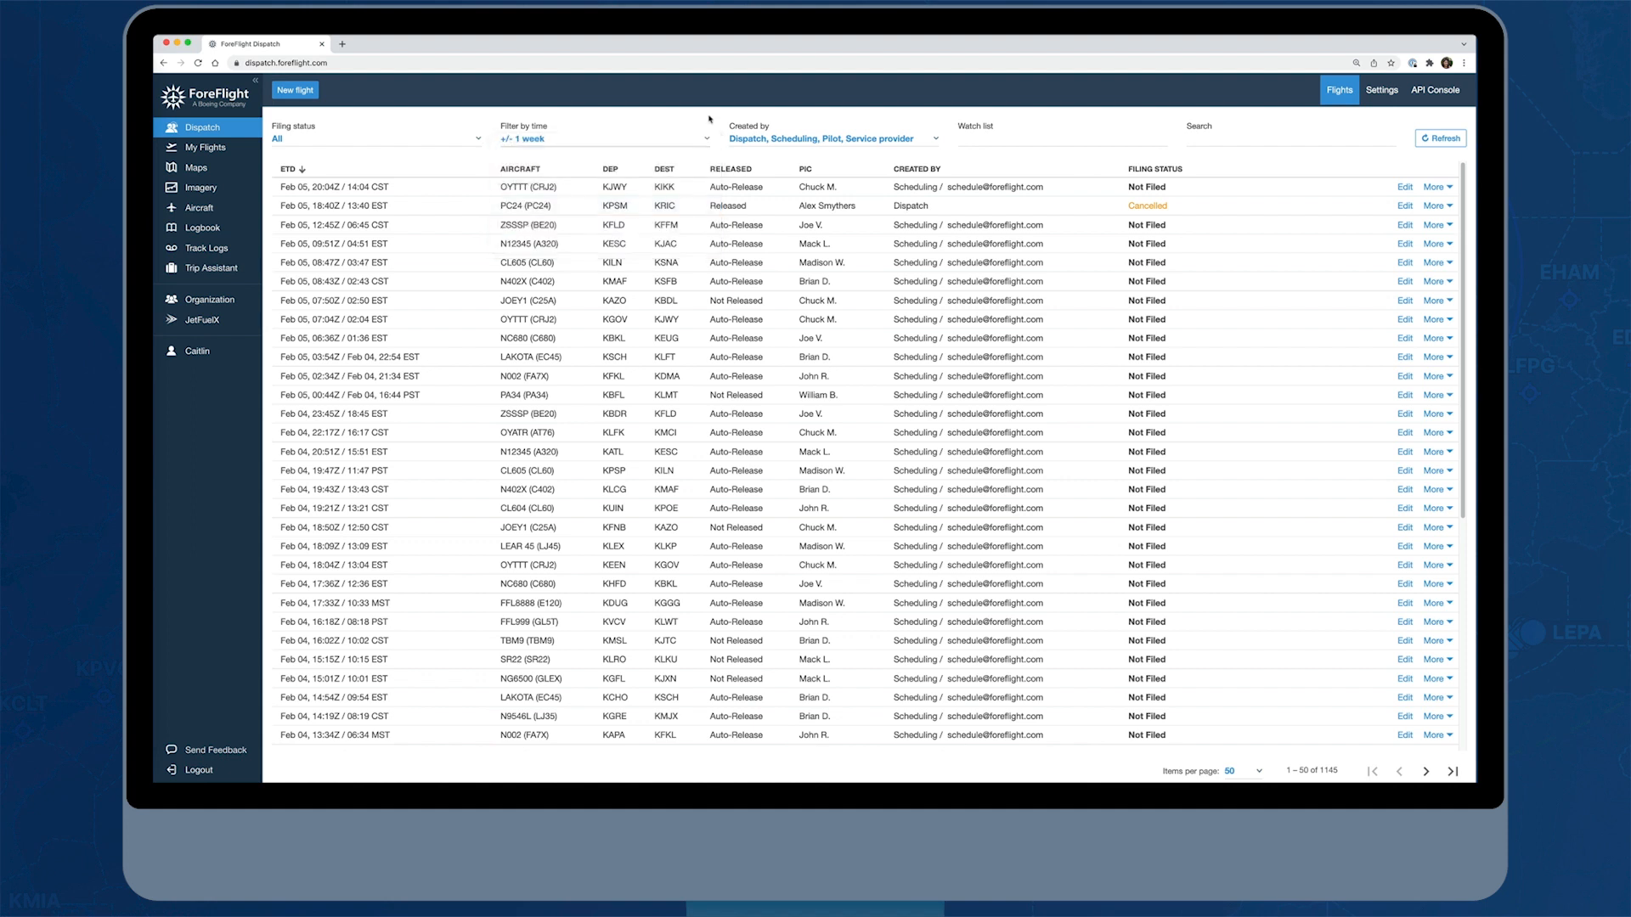
click(934, 140)
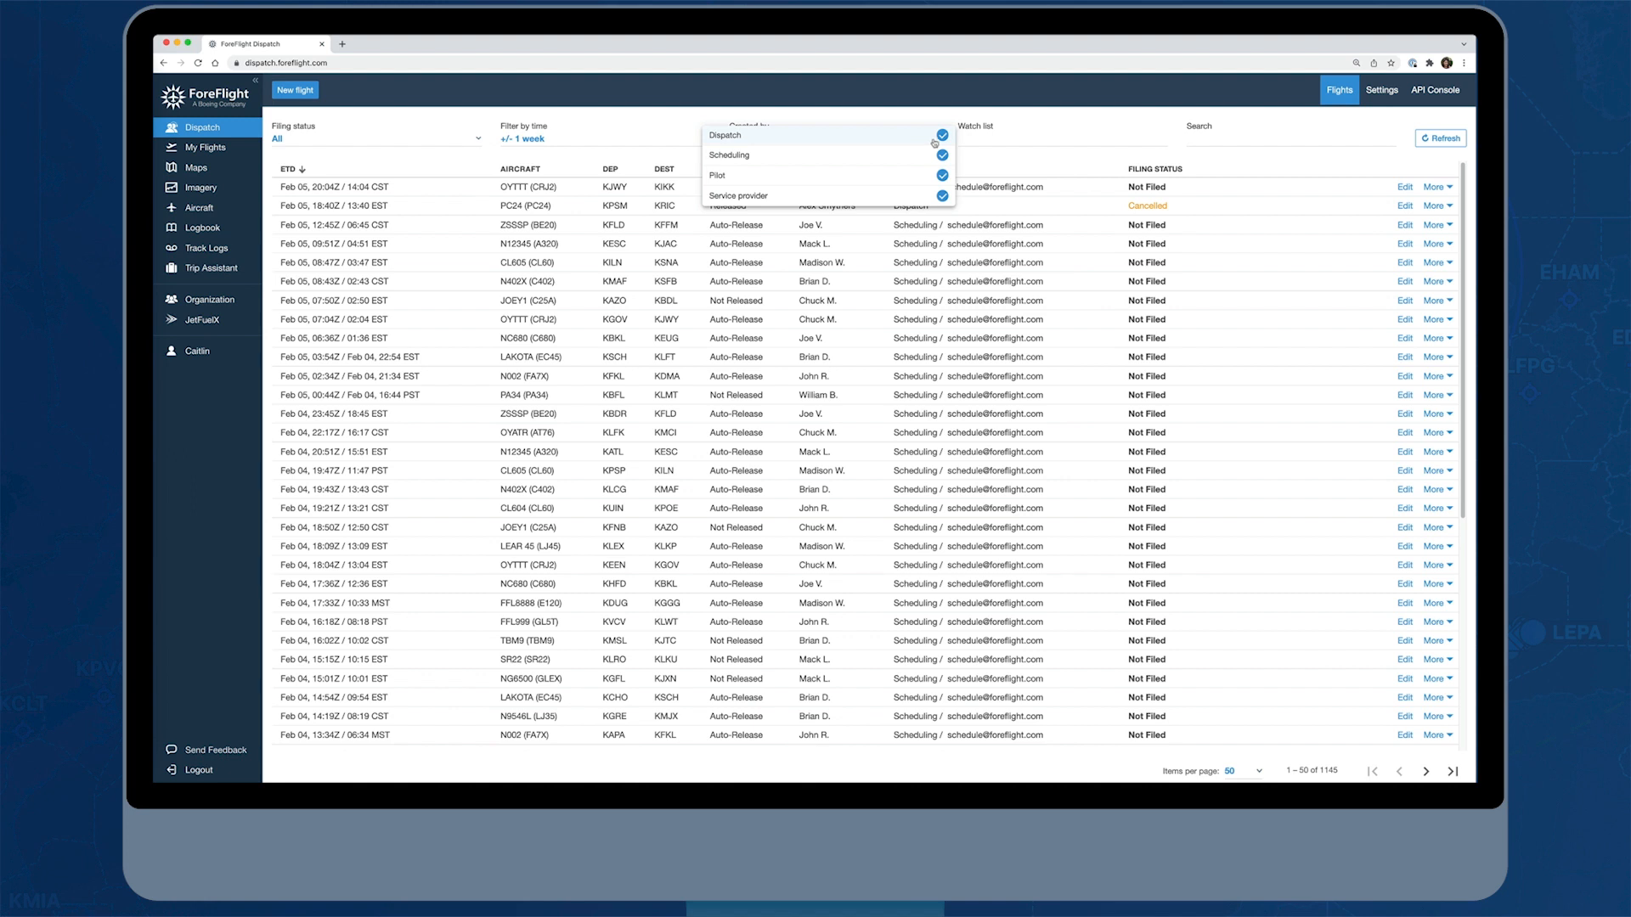
click(1082, 151)
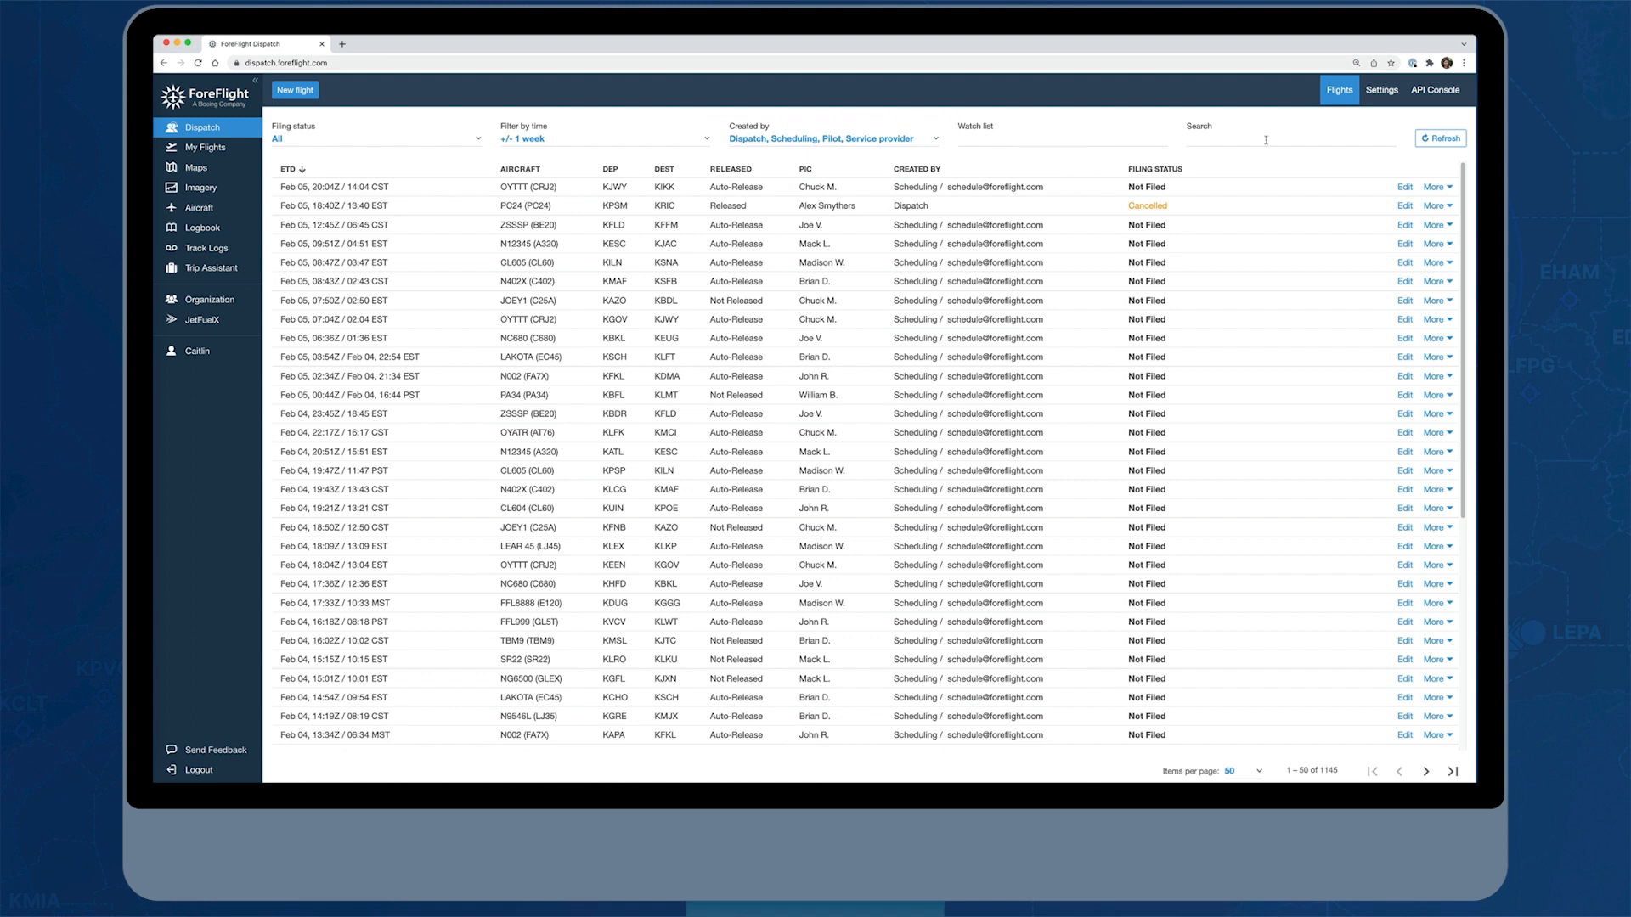
Filter the flight list with the watch list term fa7x and remove that term again
click(1013, 140)
text(7x)
key(Return)
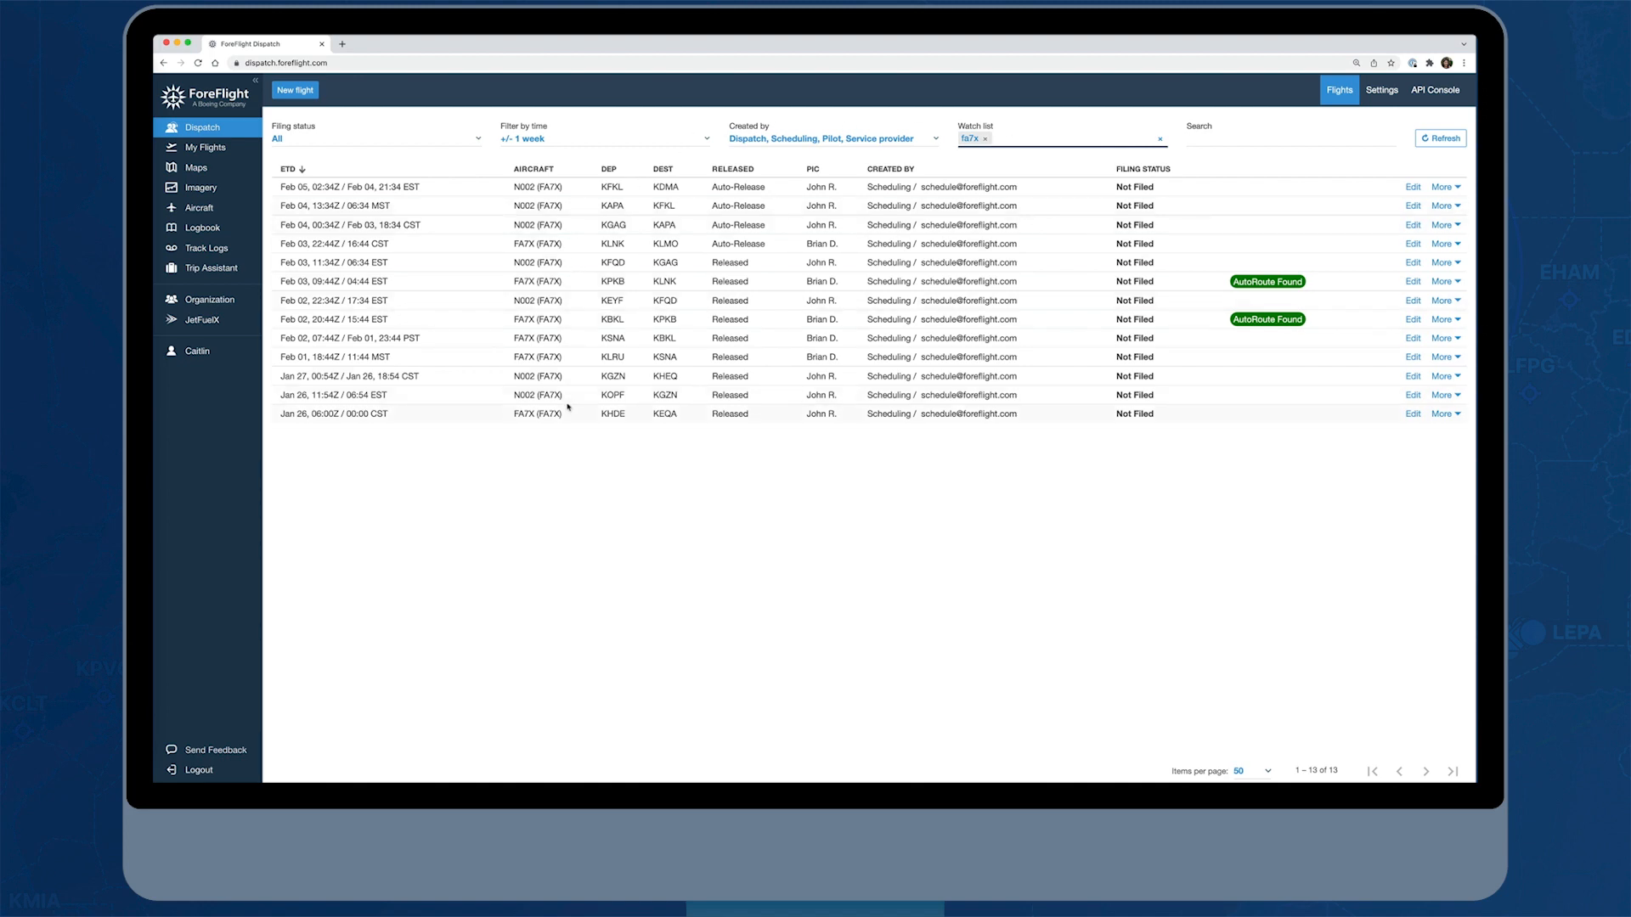
click(985, 138)
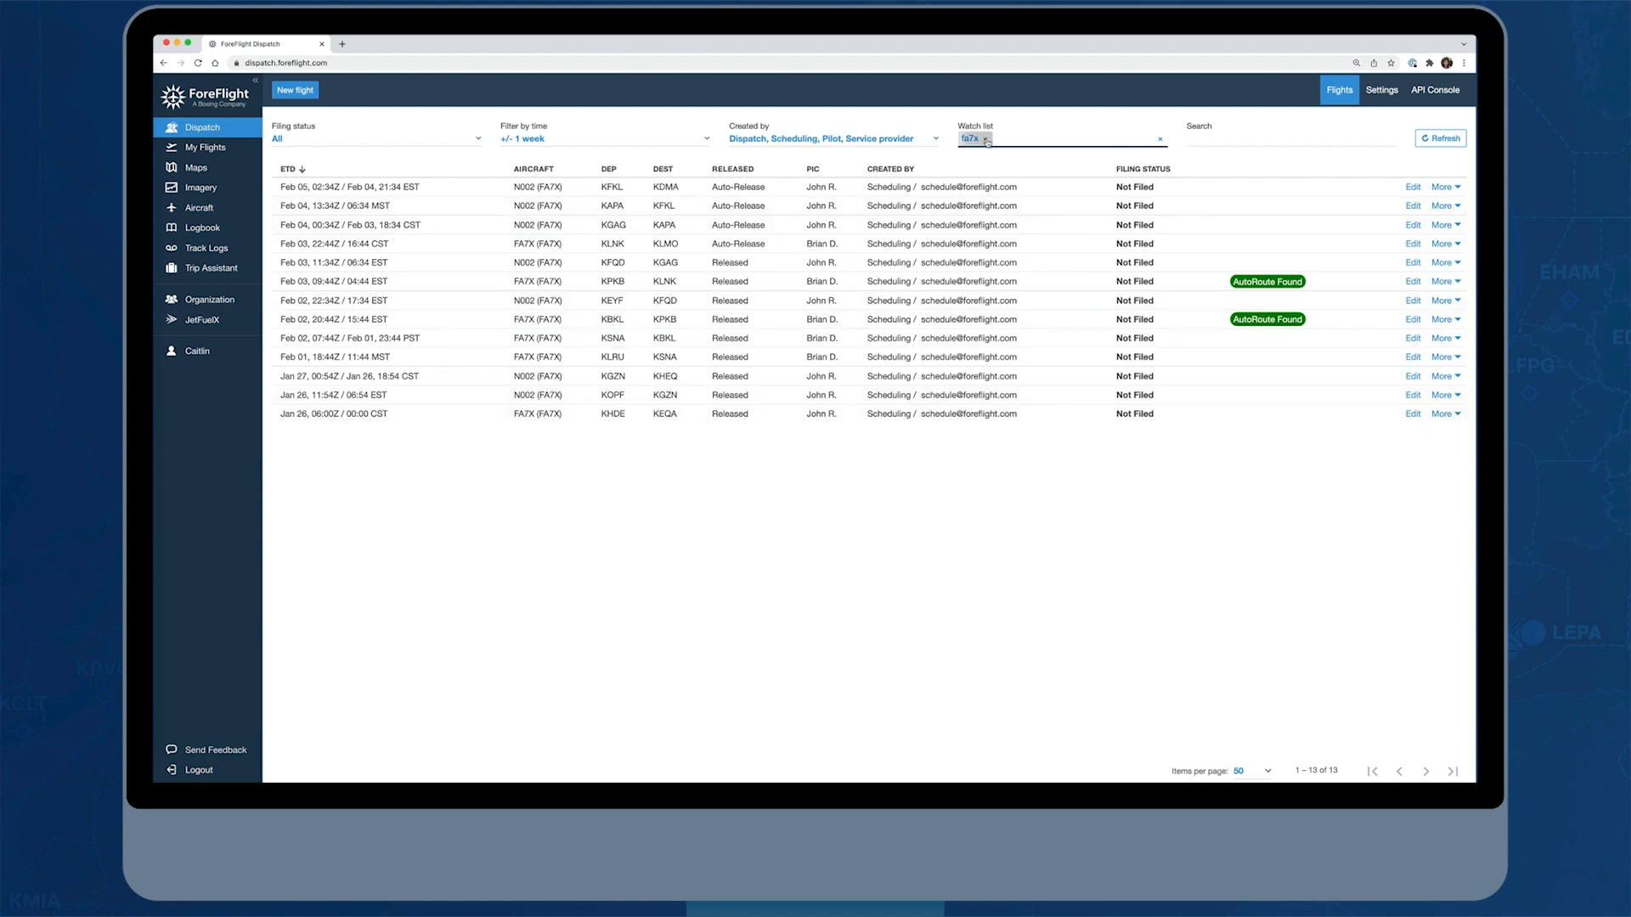
Search the flight list for the pilot's first name together with the airport code KVNY
click(1221, 139)
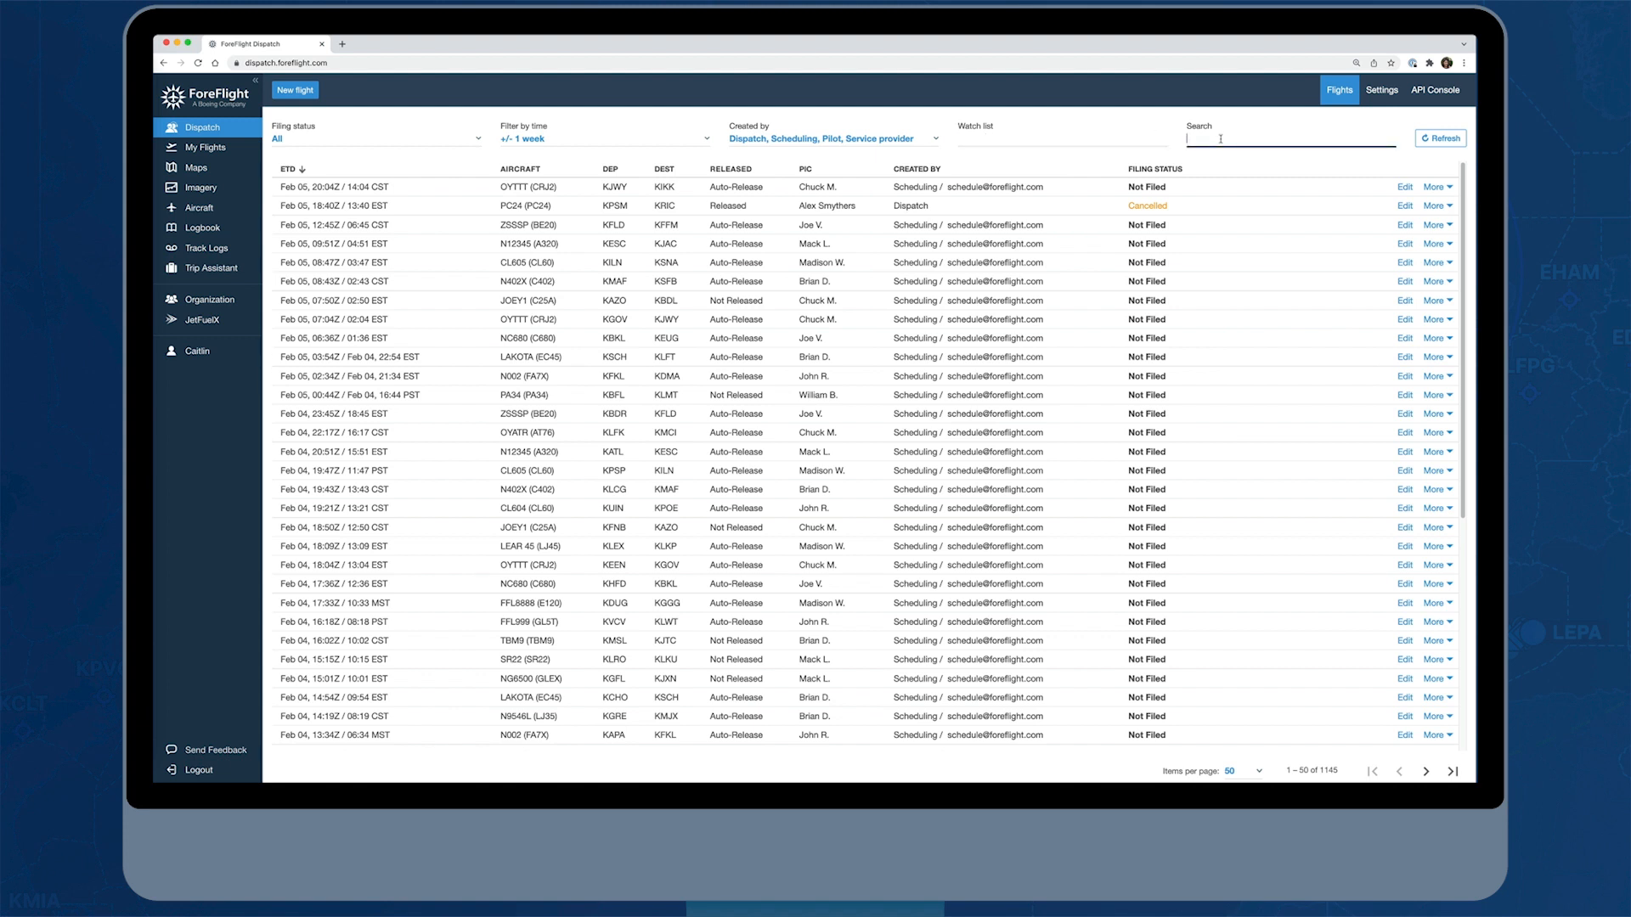
text(caitlin)
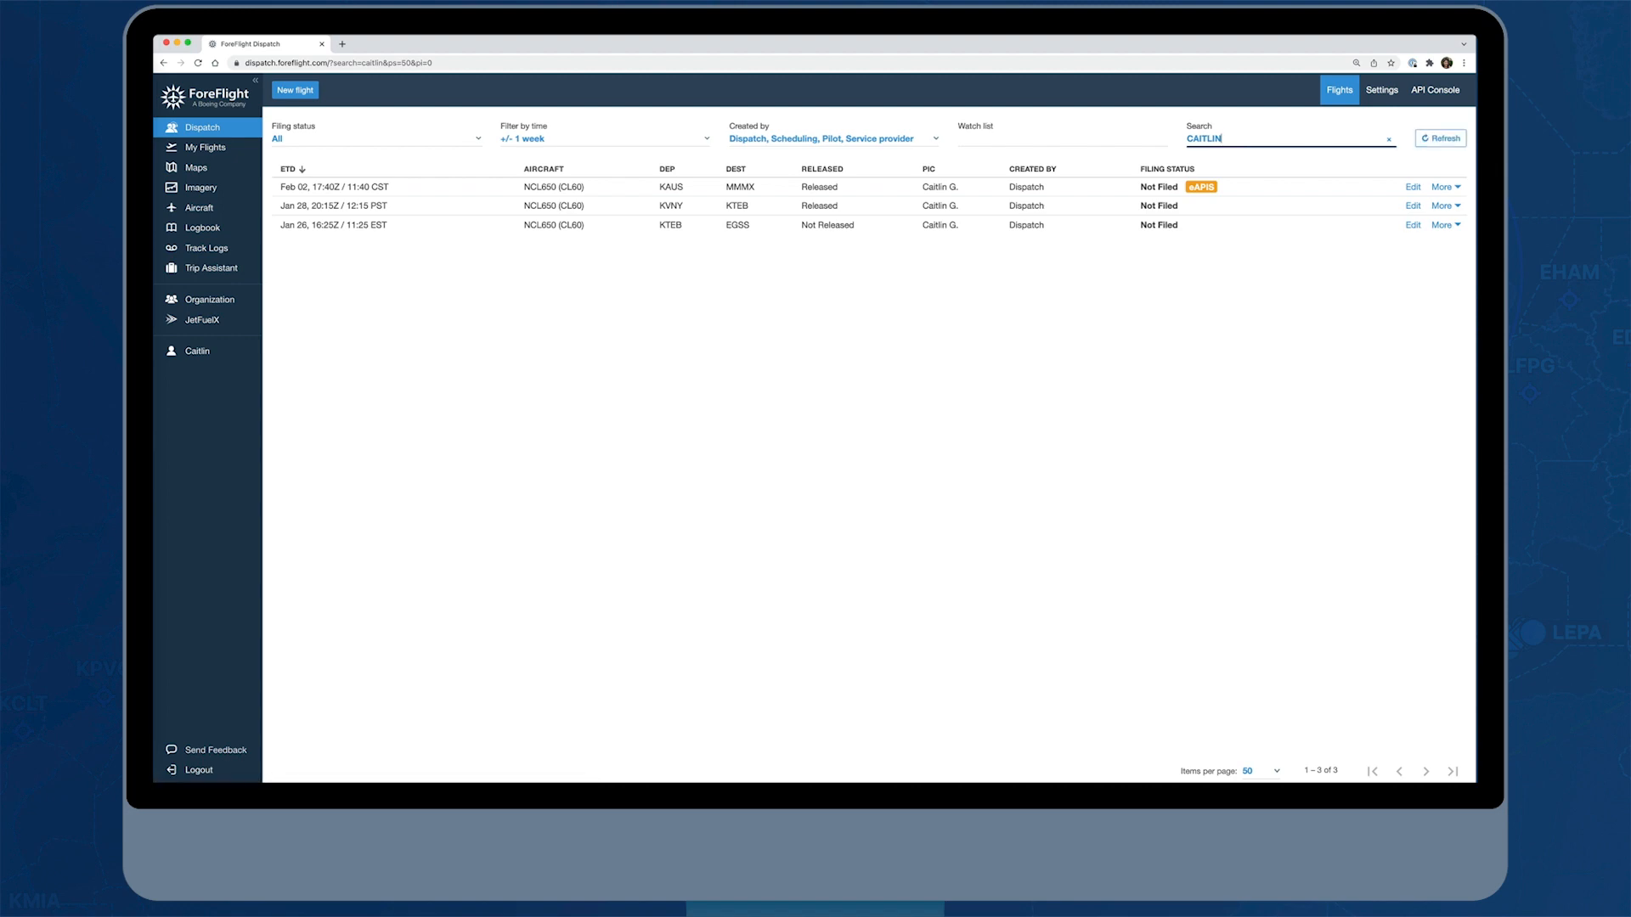
text(kvny)
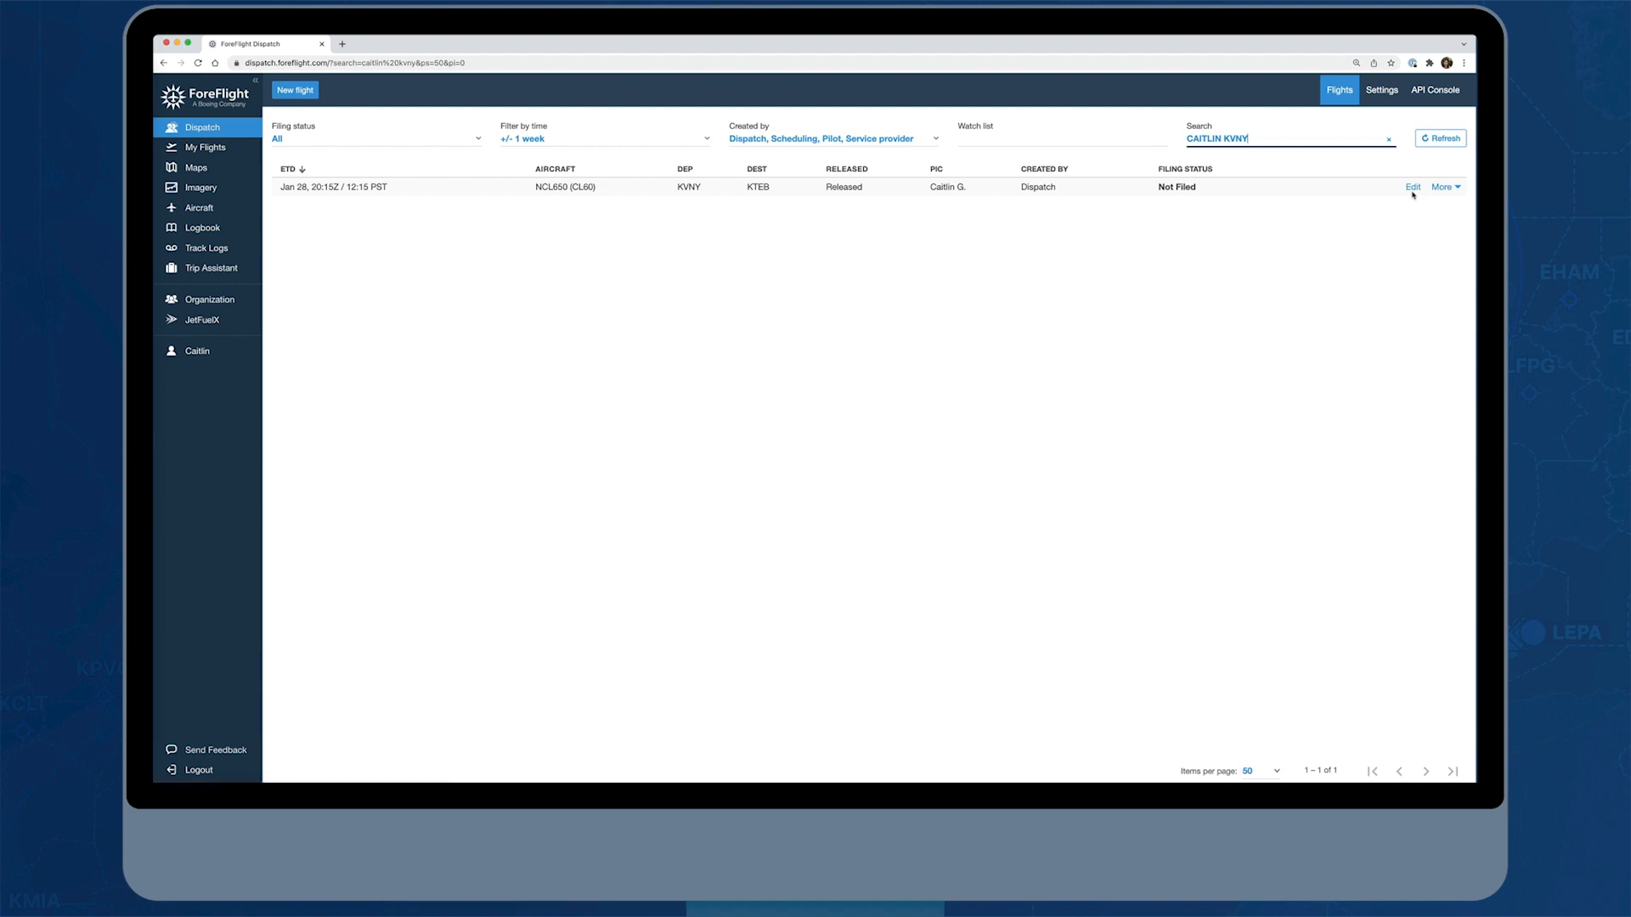
View the additional actions offered for the KVNY to KTEB flight and clear the search
click(1457, 189)
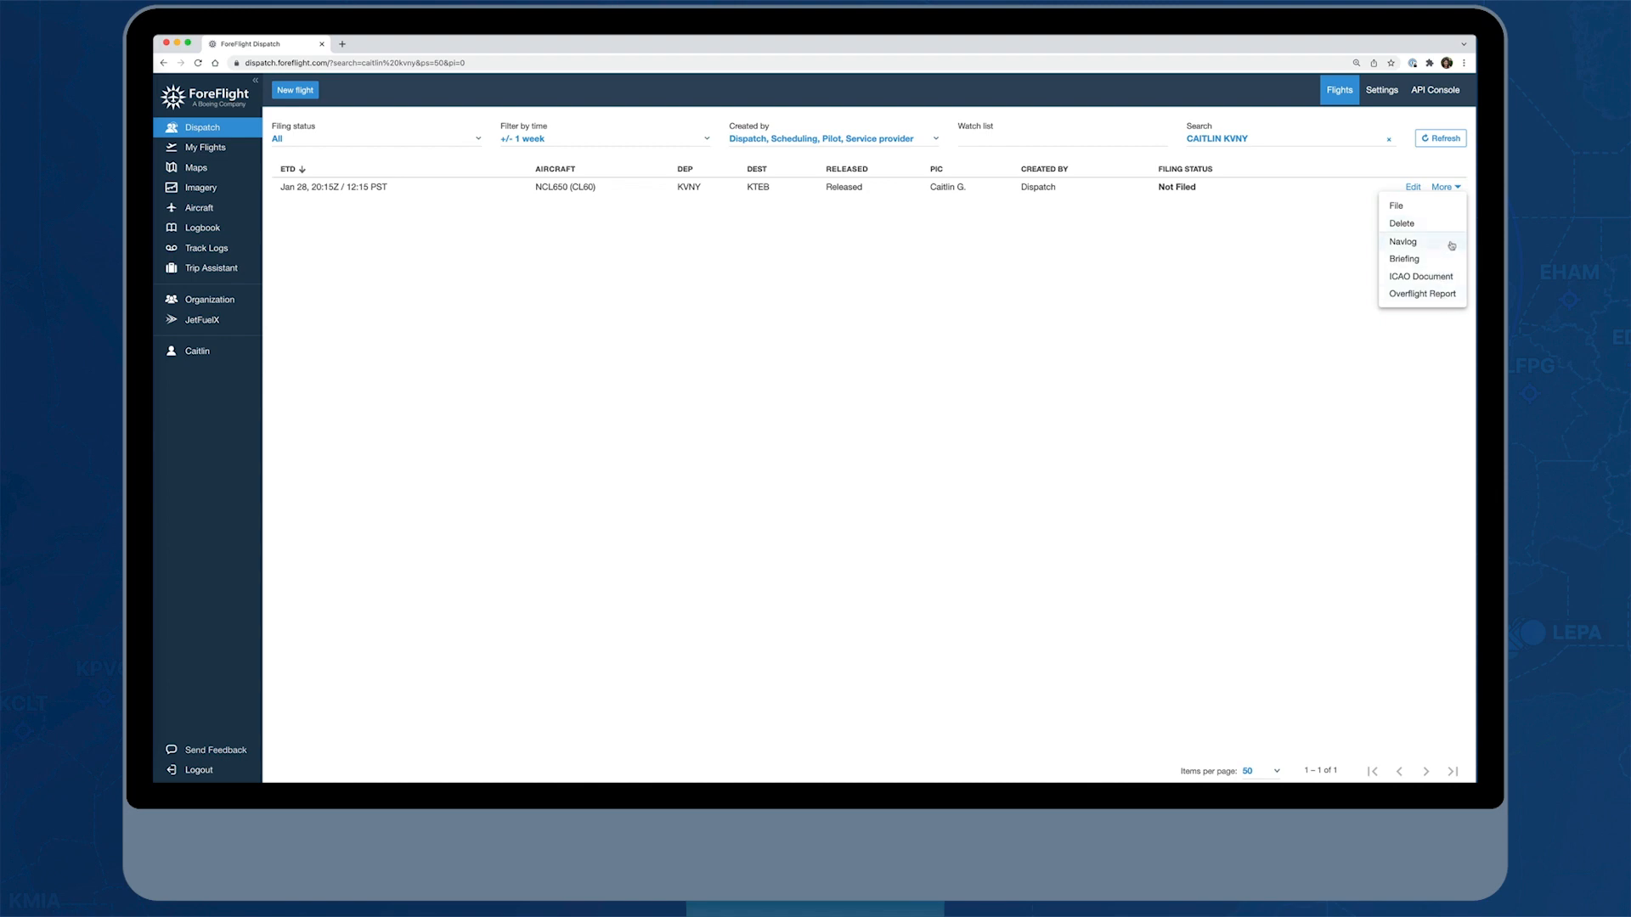
click(1457, 173)
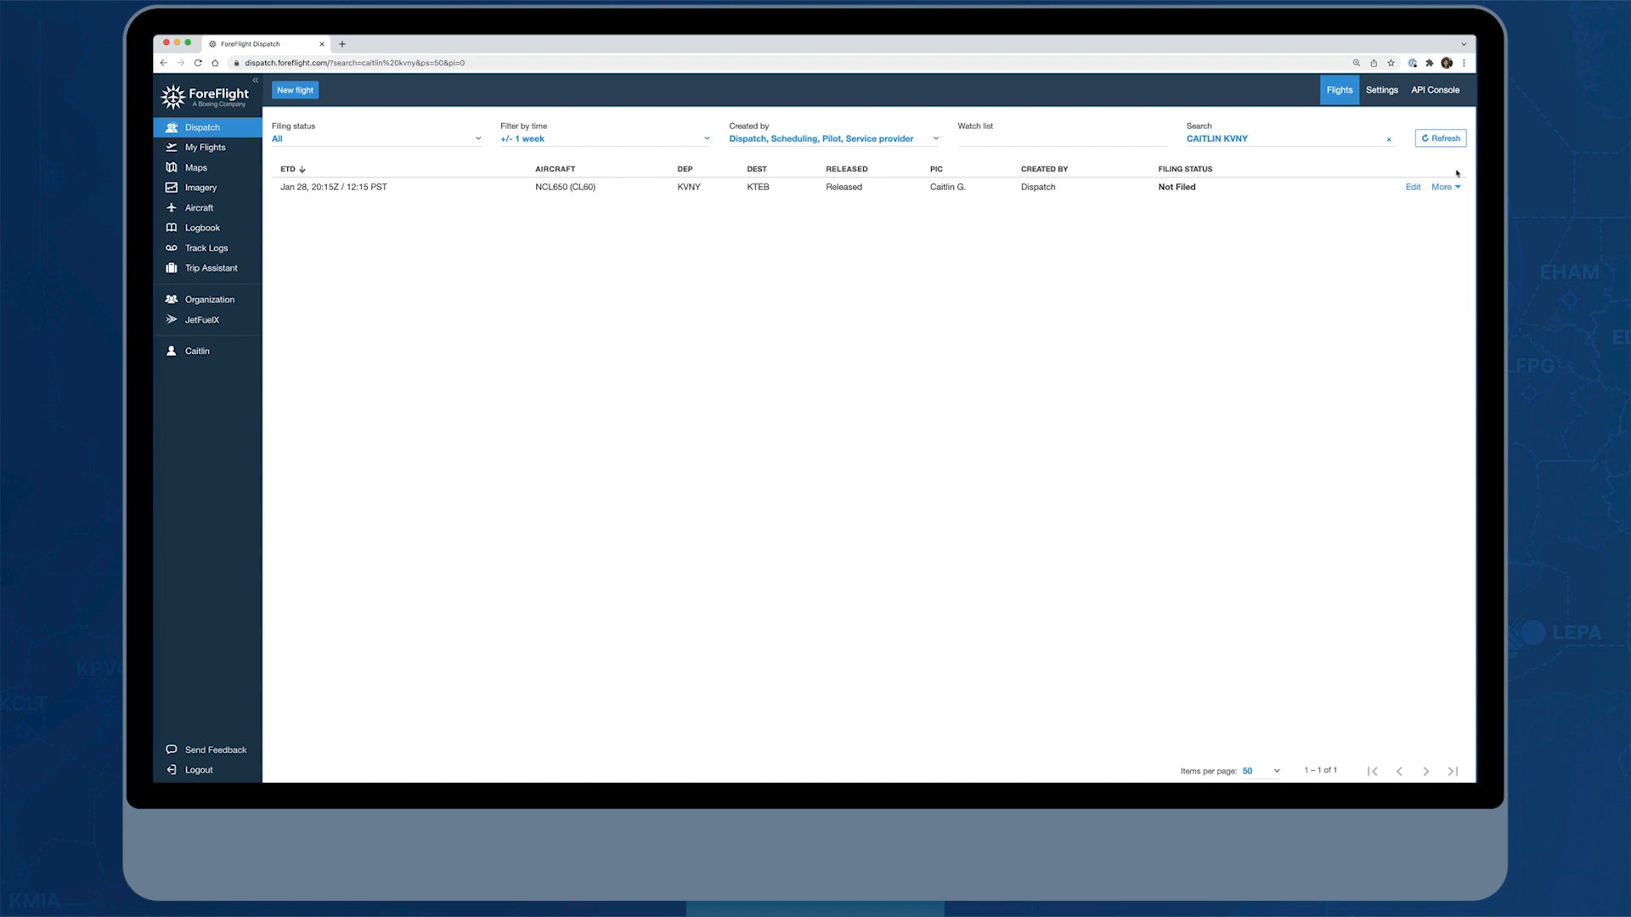
click(1389, 139)
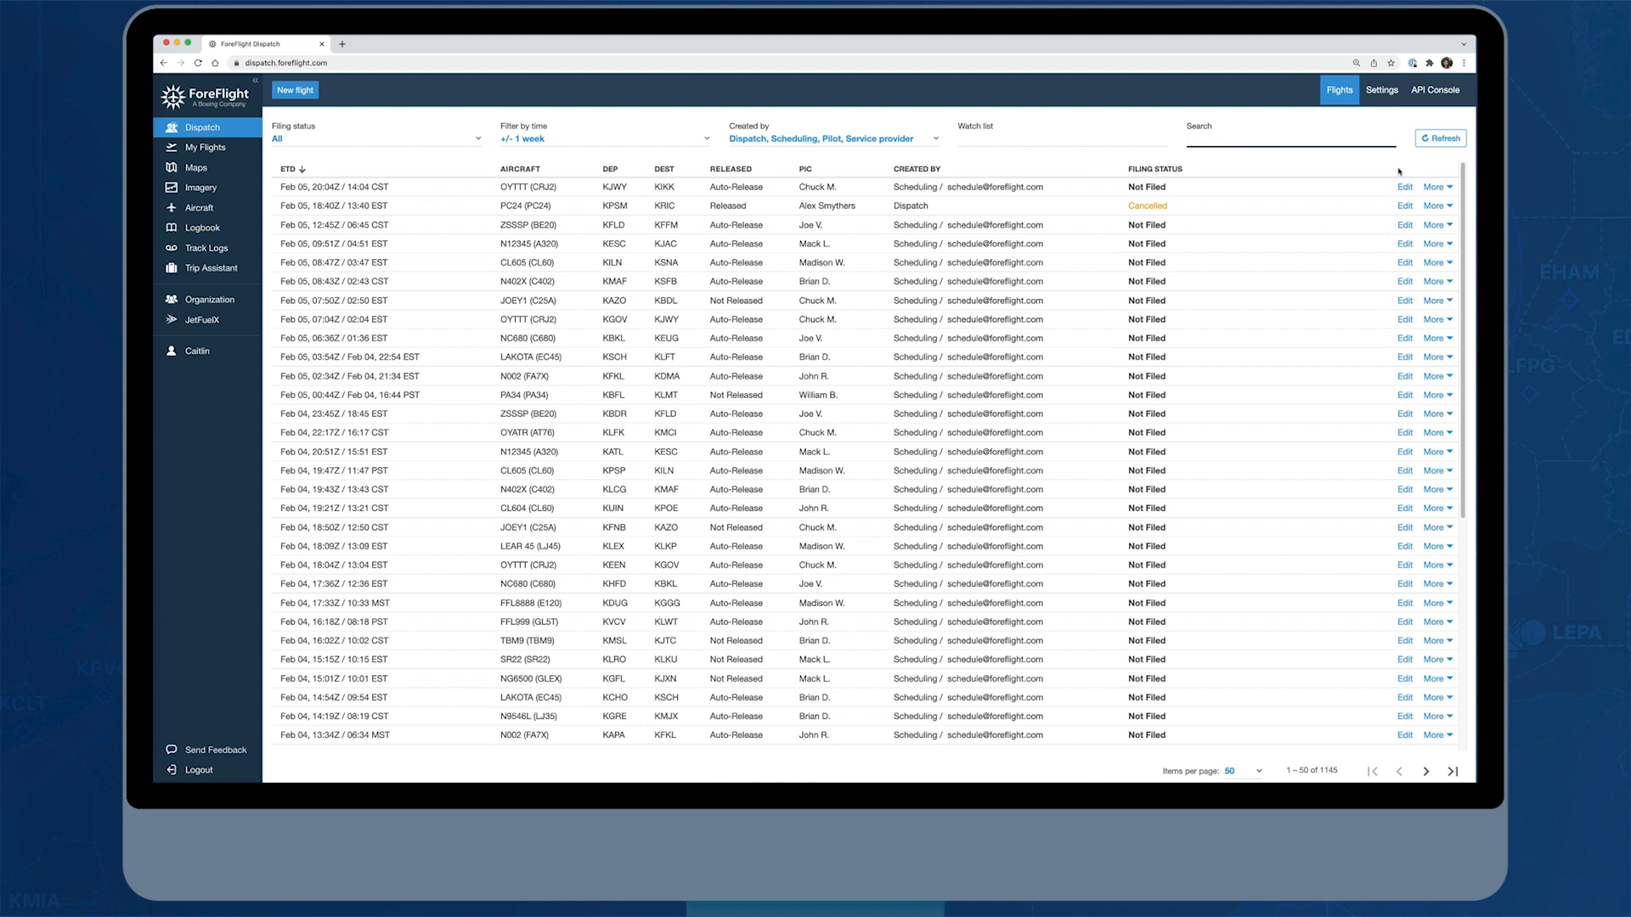
Start a new flight with the navigation sidebar collapsed and choose aircraft NCL650 (Challenger 650)
click(295, 91)
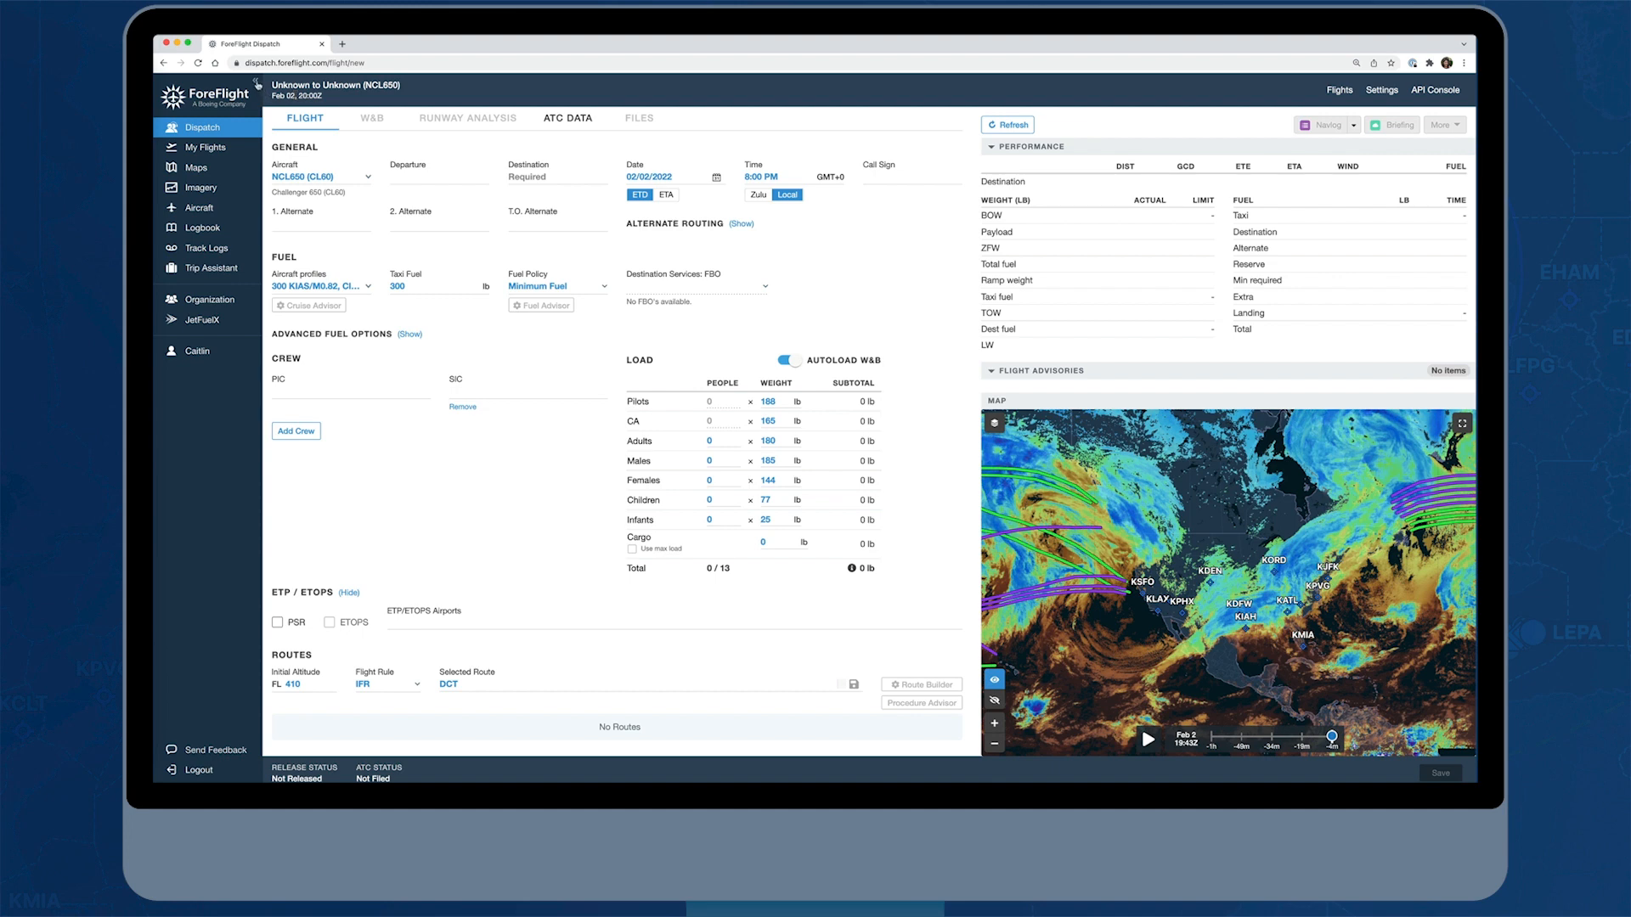
click(256, 82)
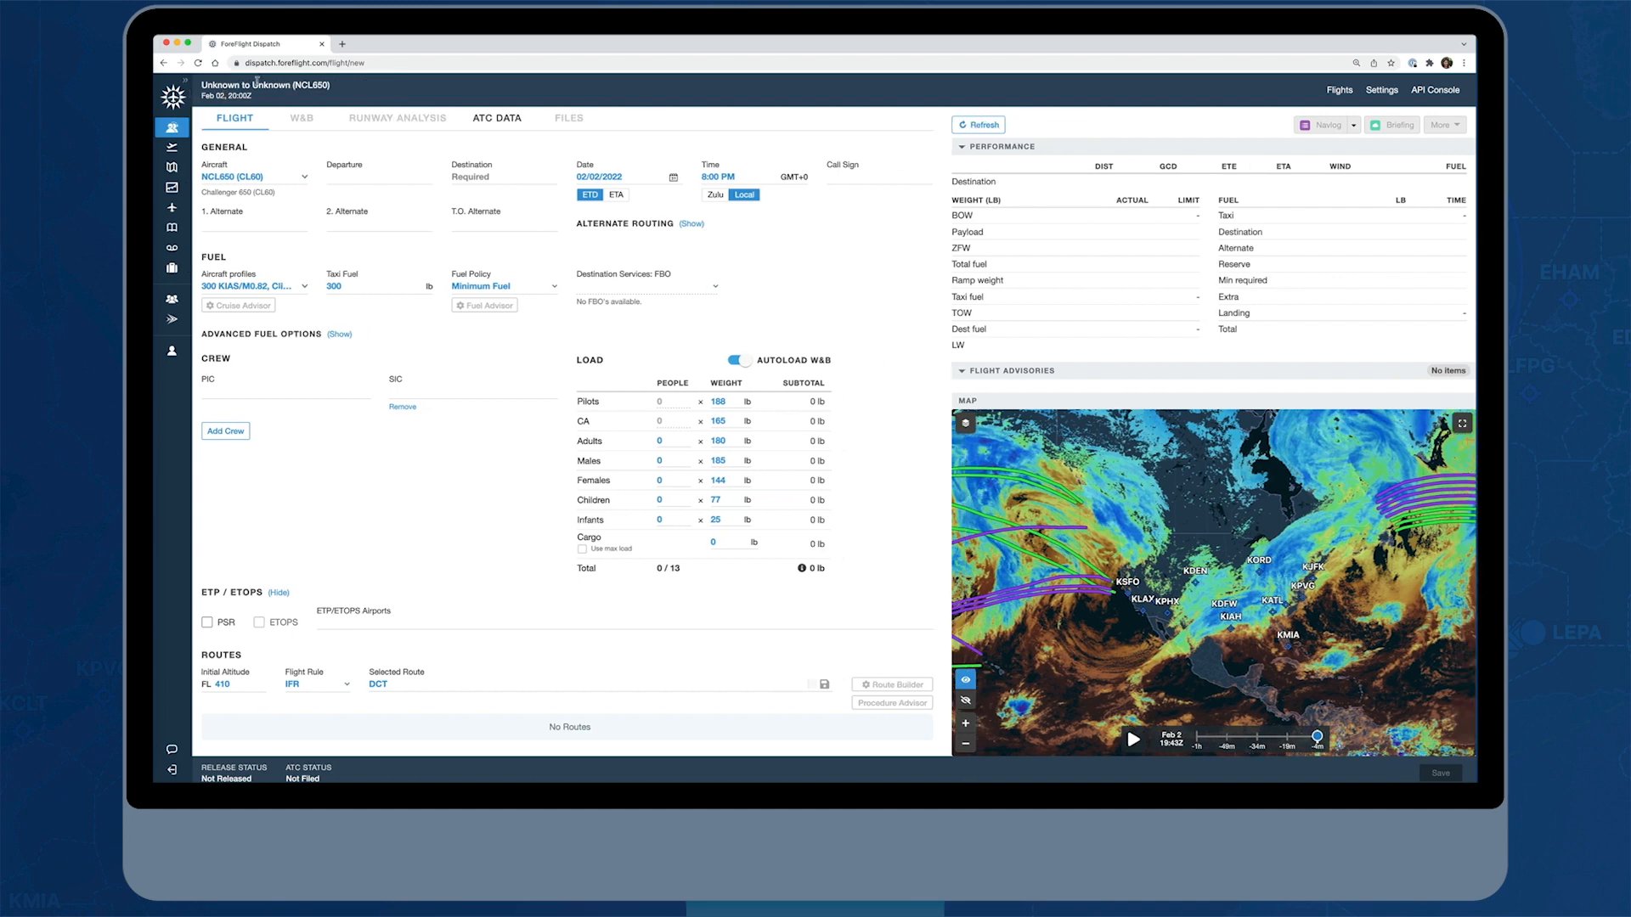
click(346, 179)
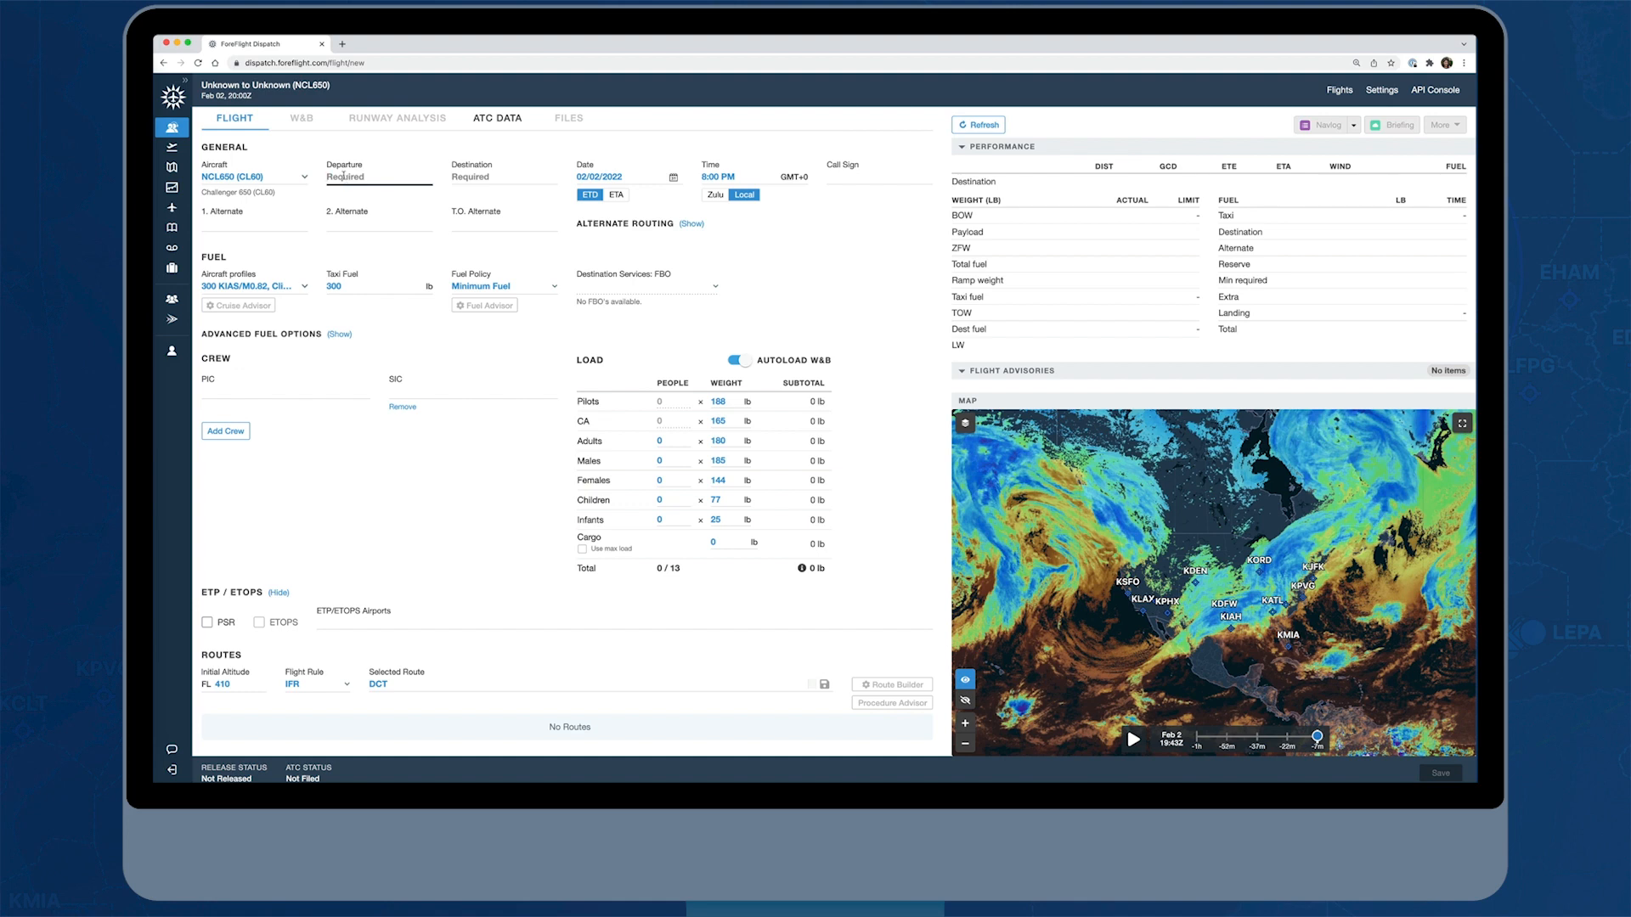
click(305, 180)
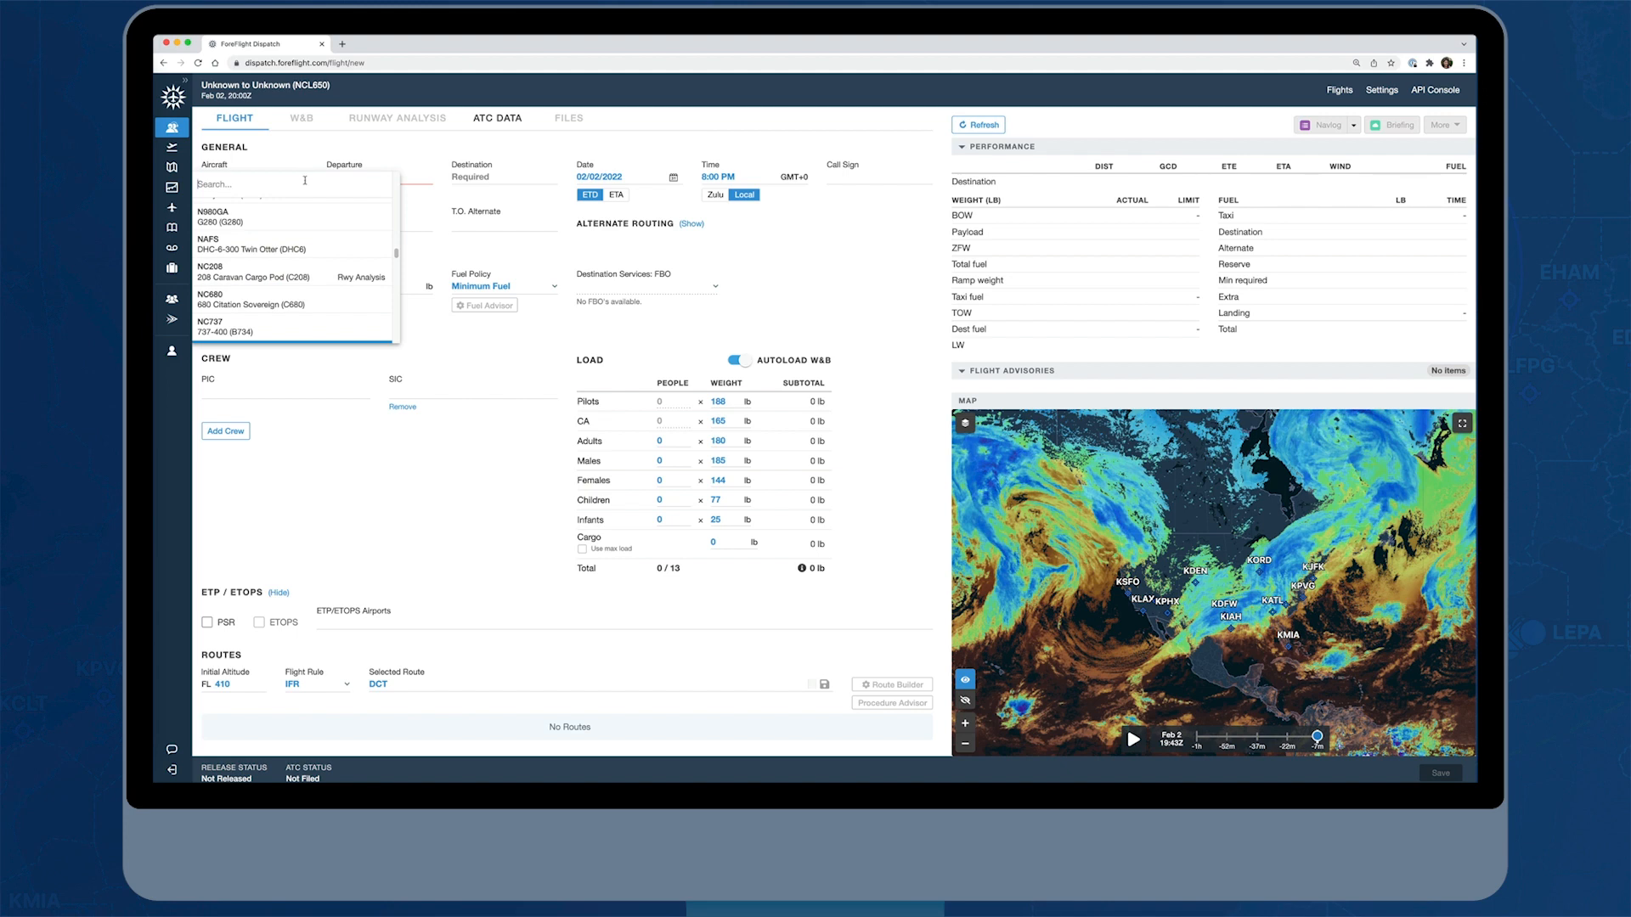
scroll(329, 281, down, 2)
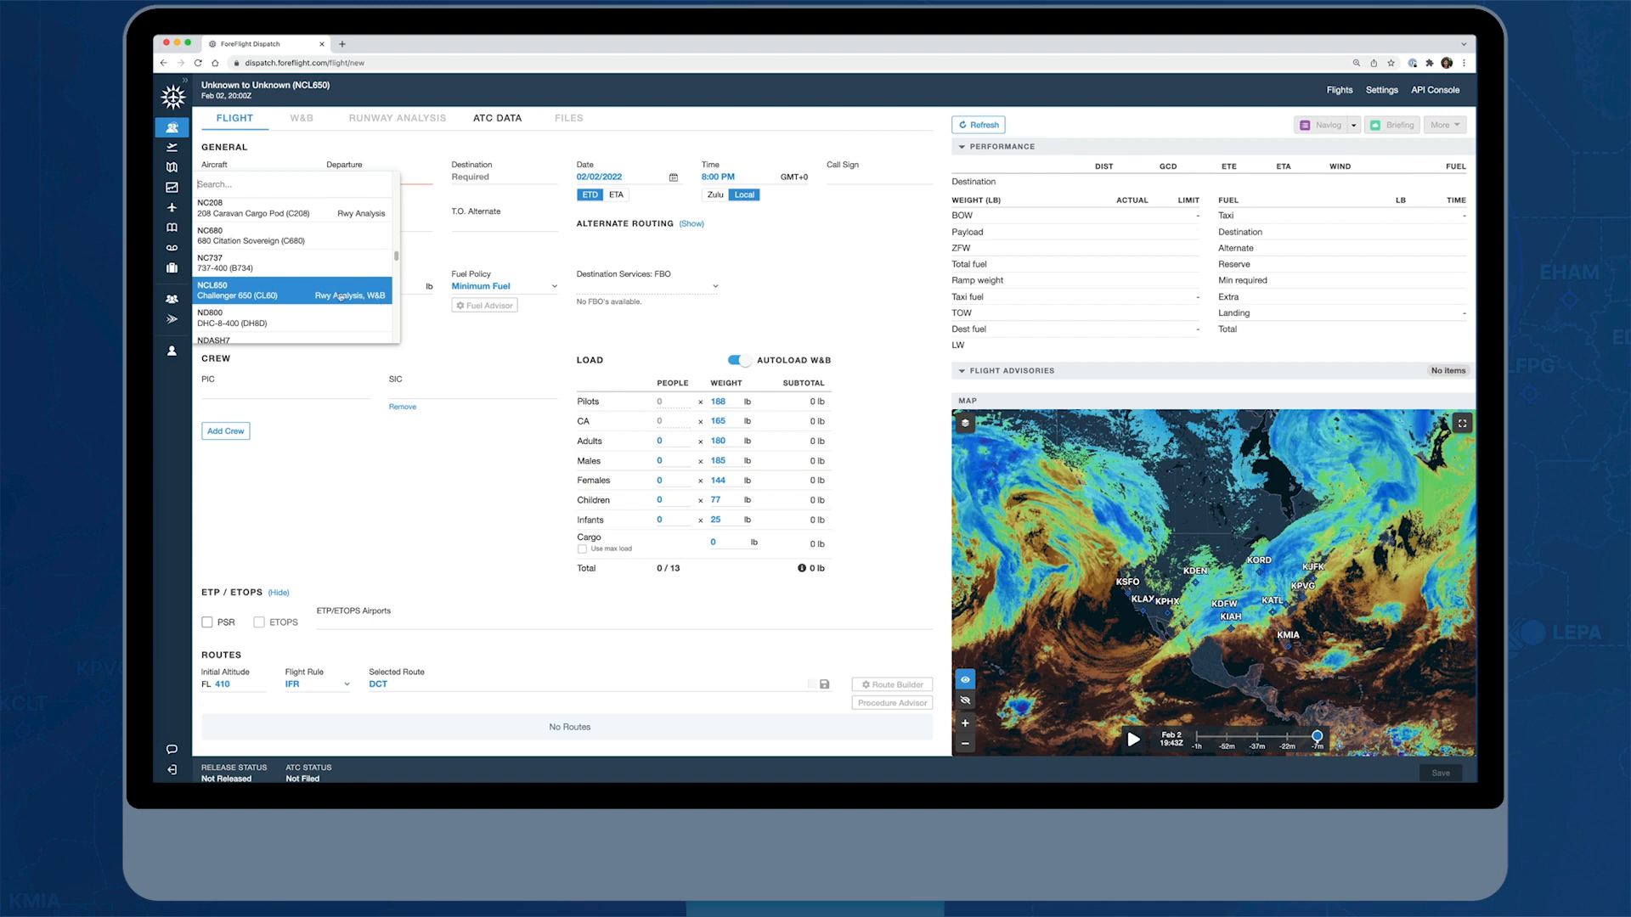
click(301, 296)
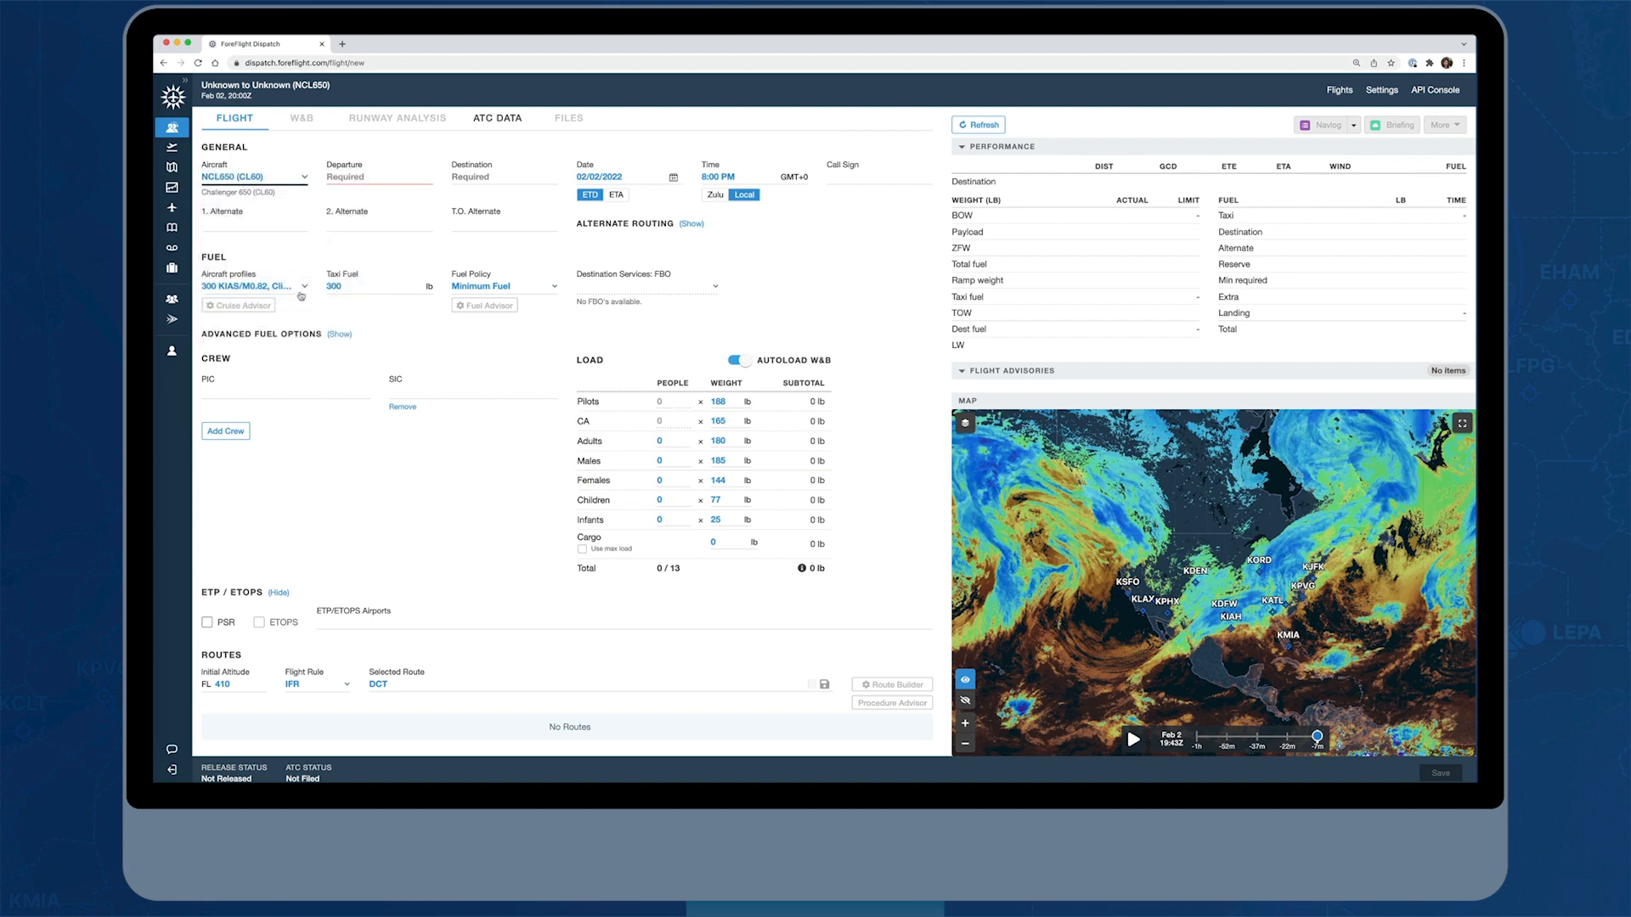
Set the flight's departure airport to KTEB (Teterboro)
click(358, 176)
text(KTEB)
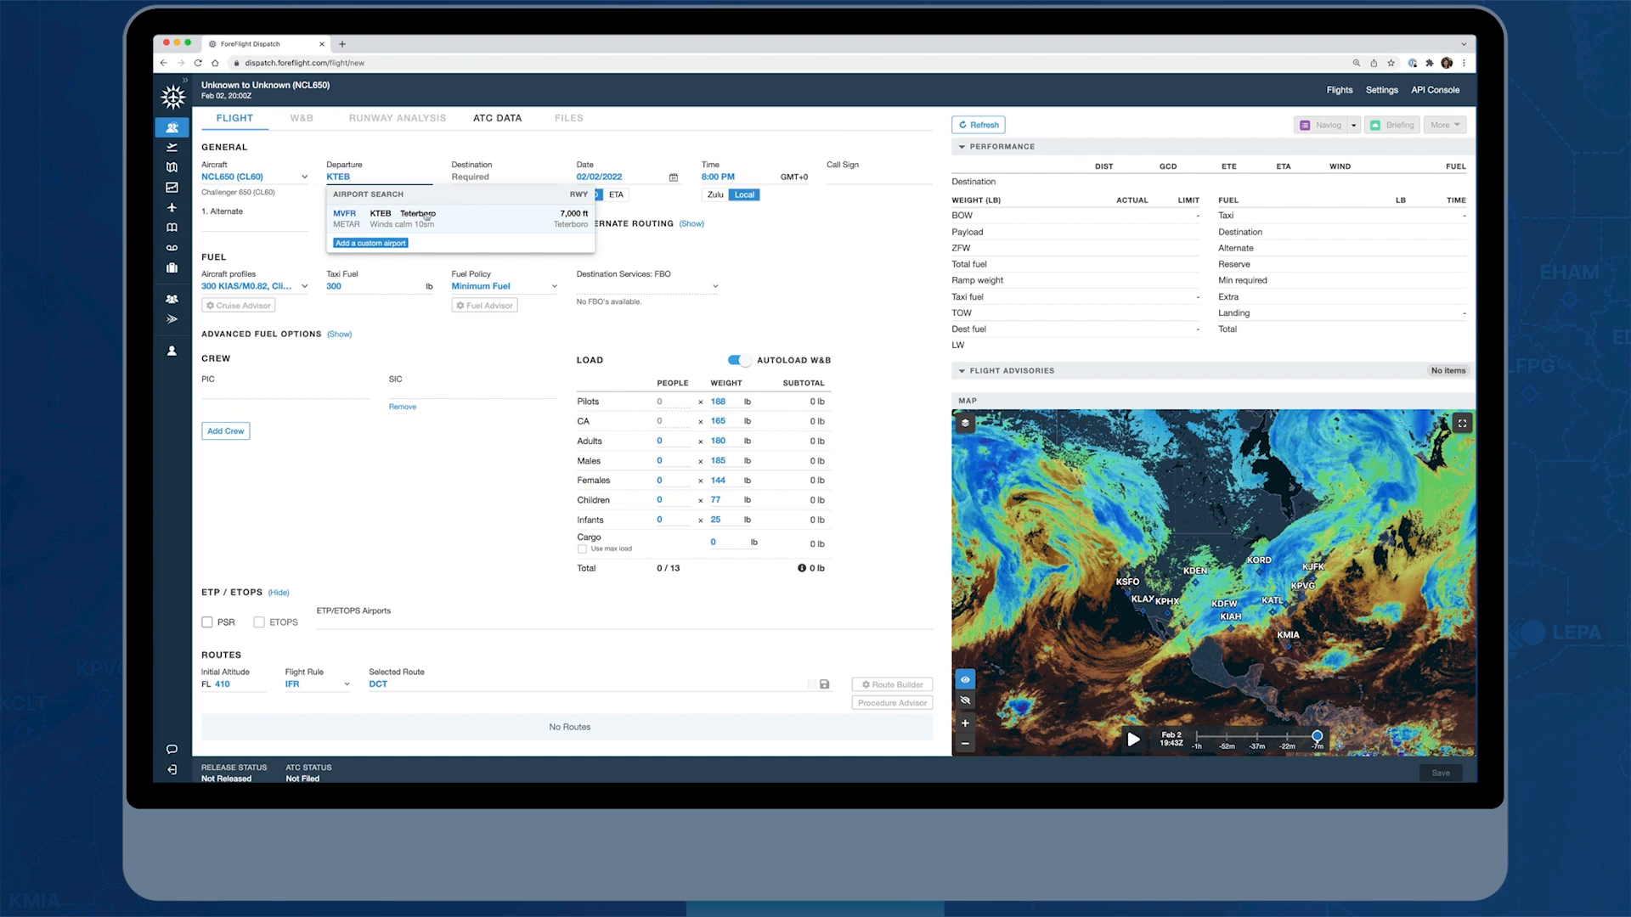
click(493, 224)
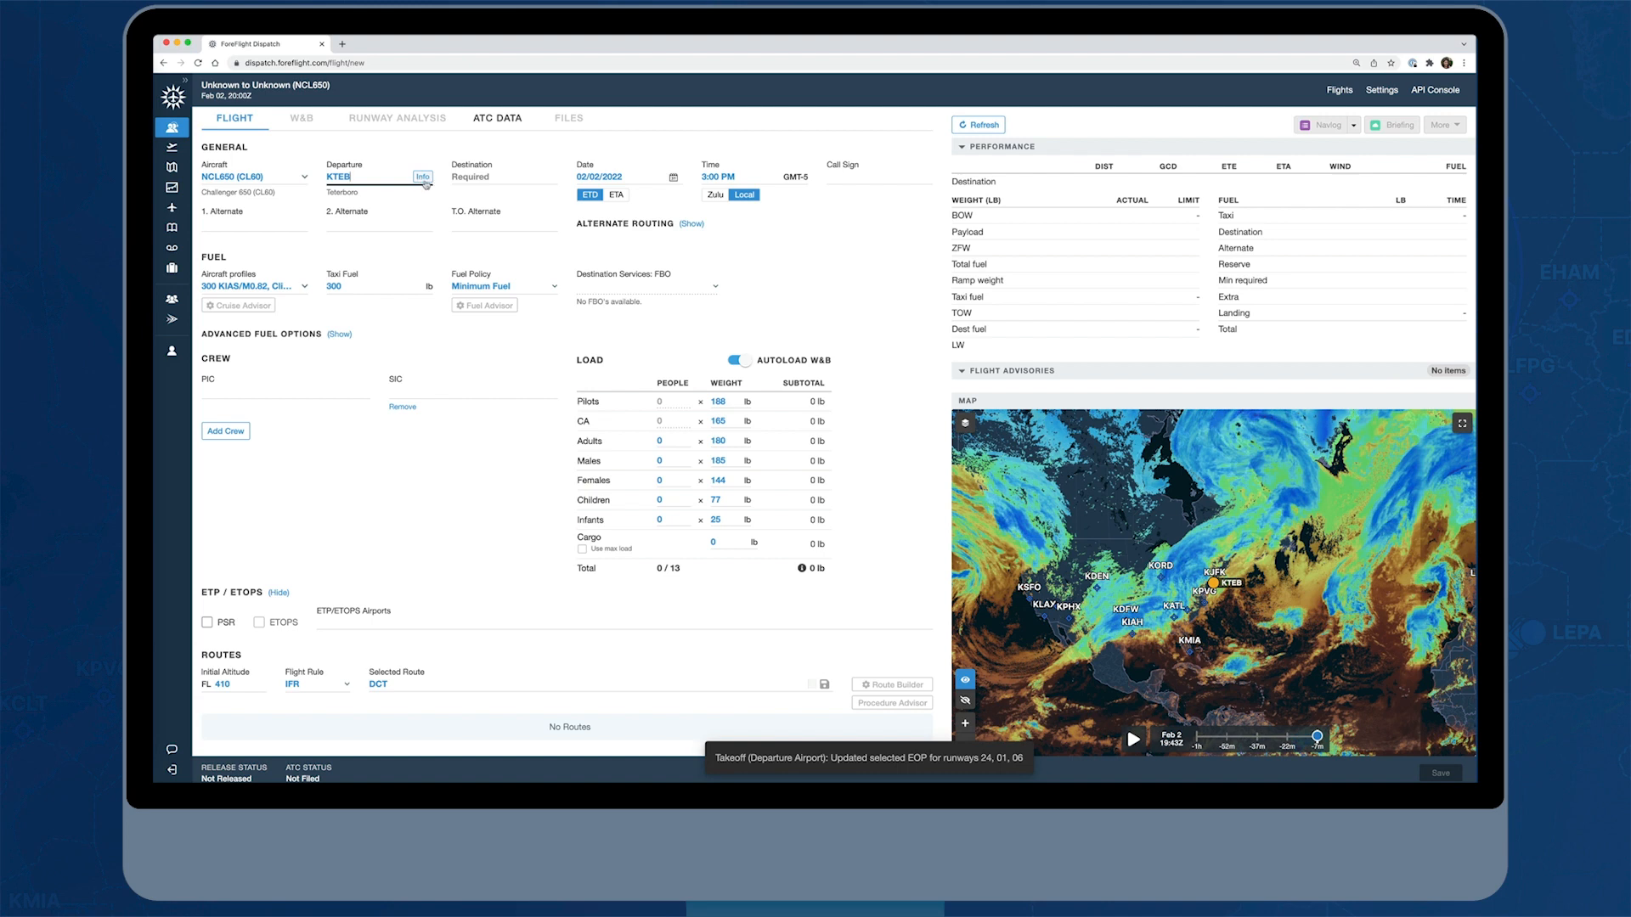
Review the METAR, TAF, NOTAMs and full airport page for KTEB, and close the airport information
click(424, 178)
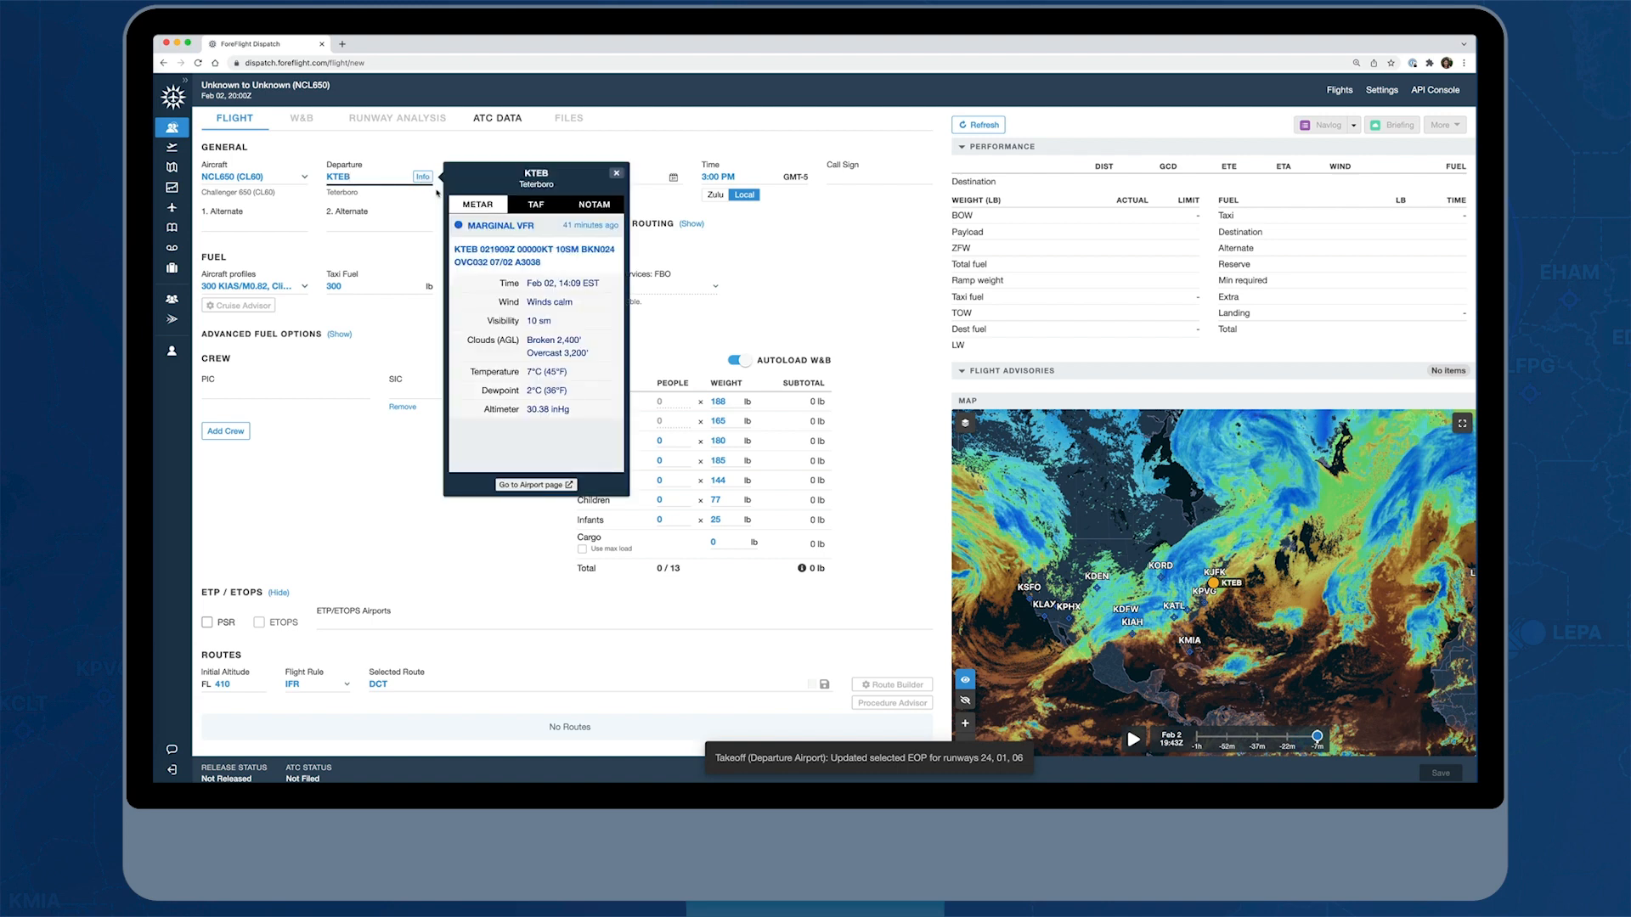
click(554, 213)
click(605, 213)
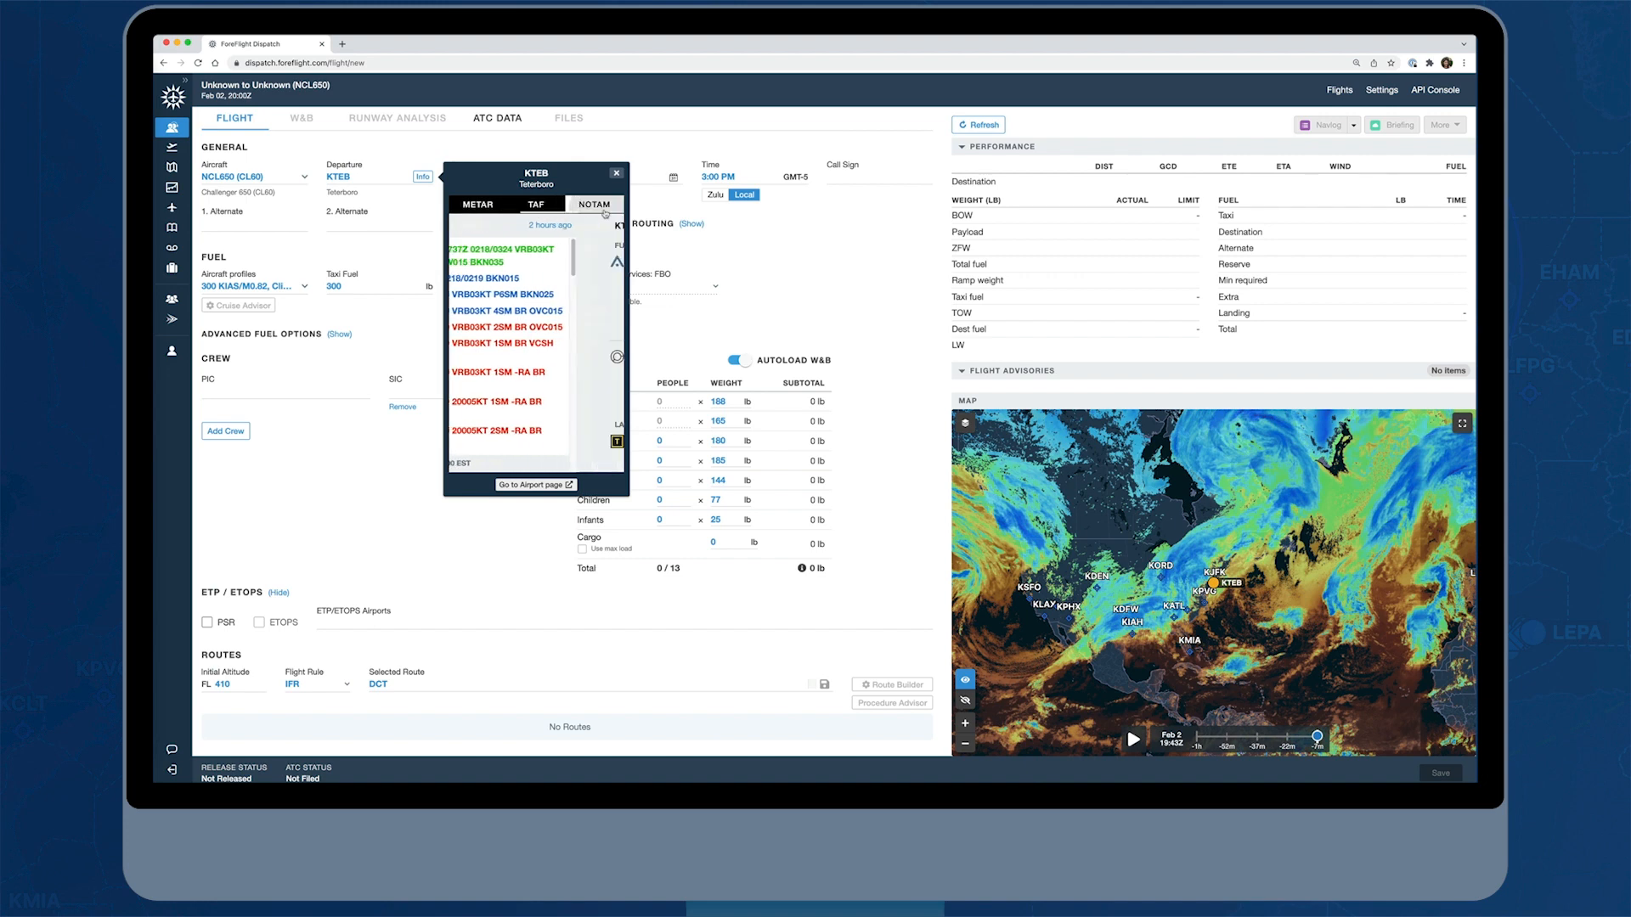
click(535, 485)
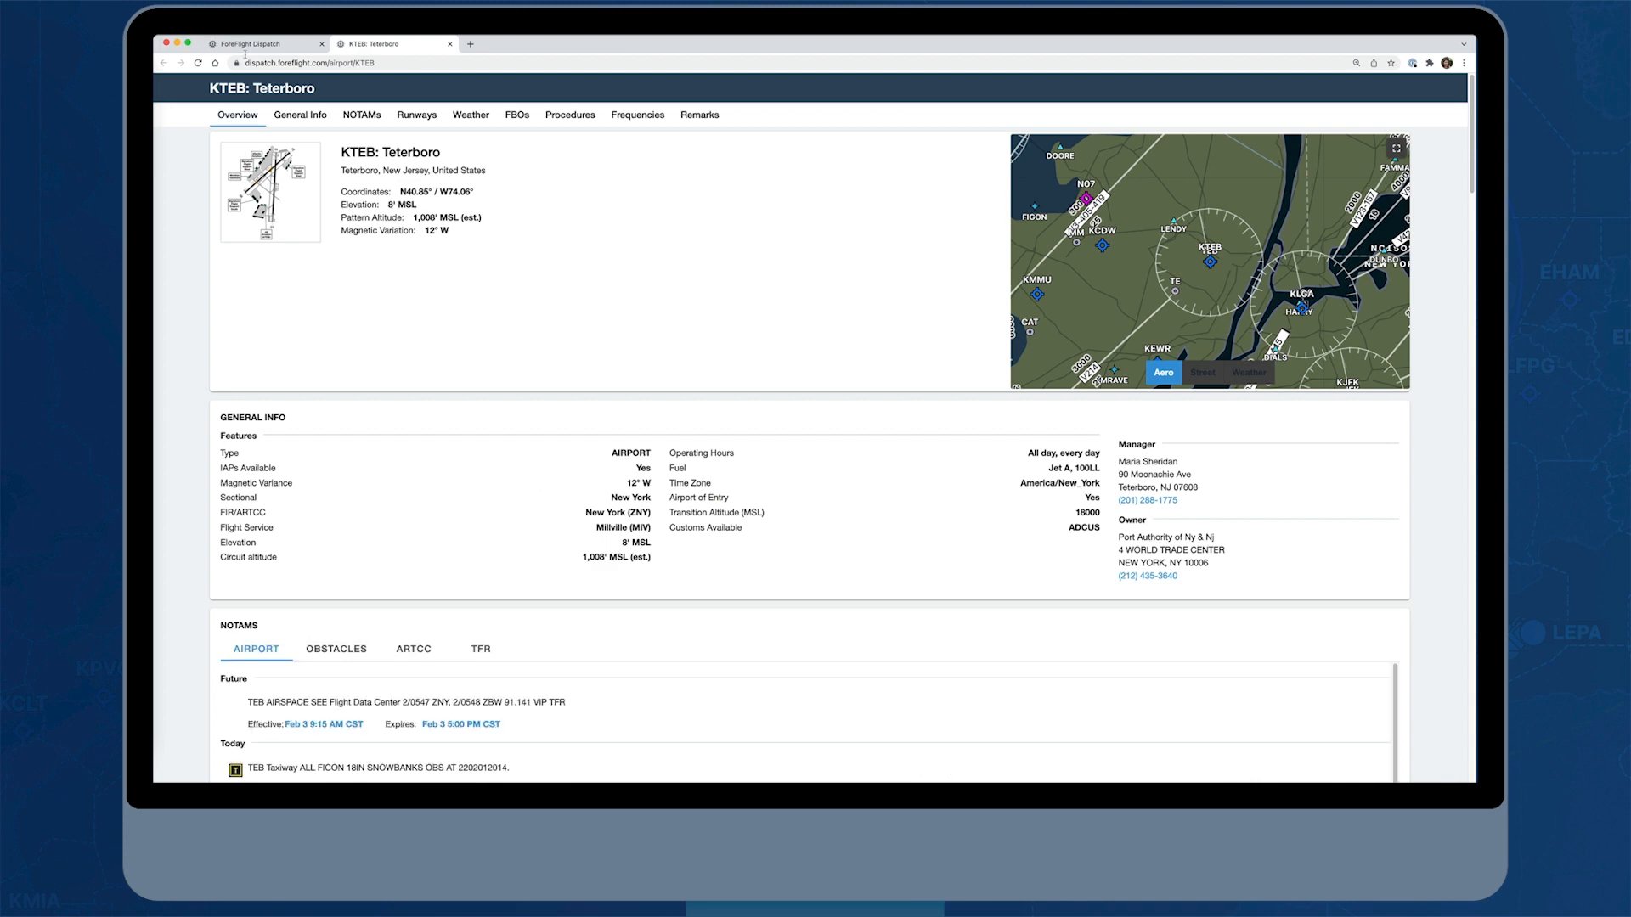
click(450, 44)
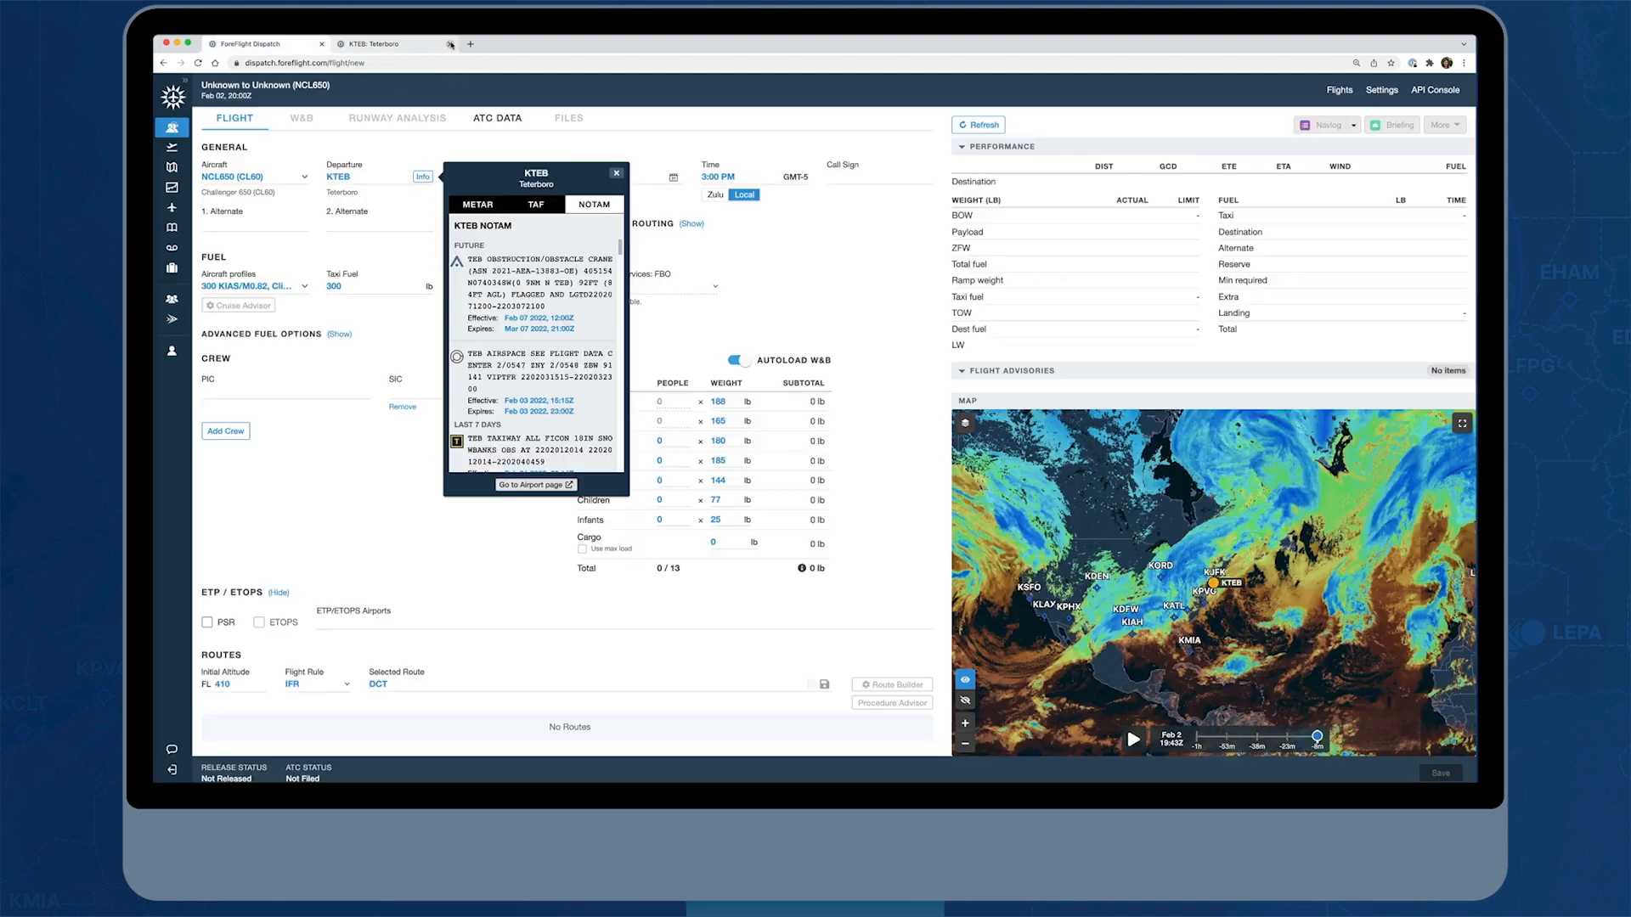
click(618, 174)
Set the flight's destination airport to EGSS (Stansted)
click(469, 177)
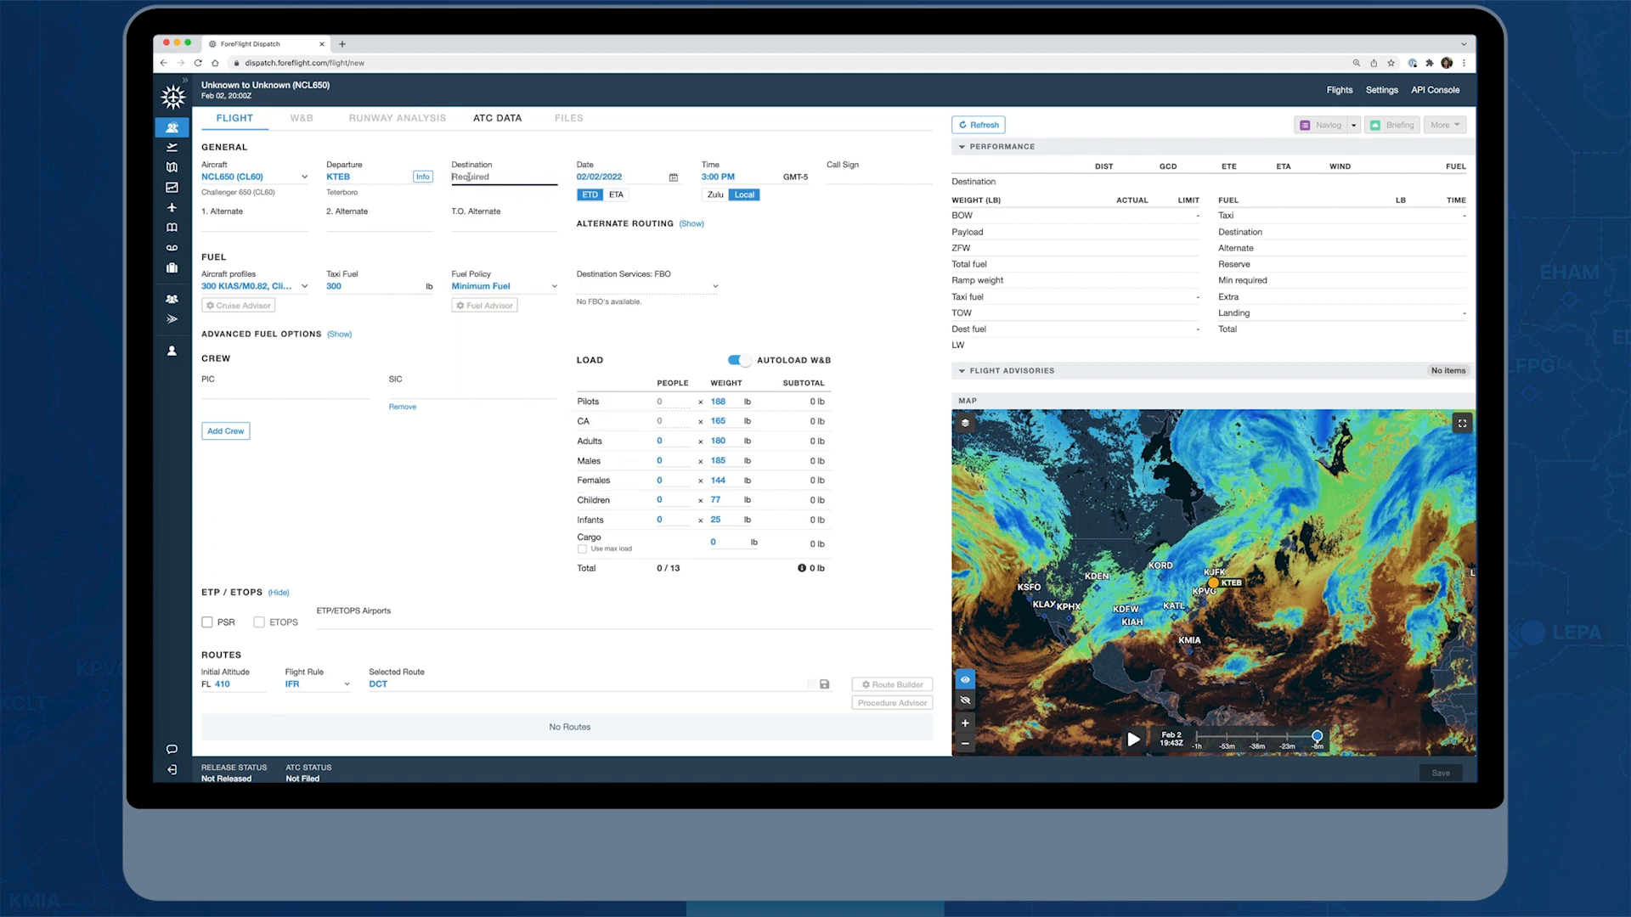
text(EGSS)
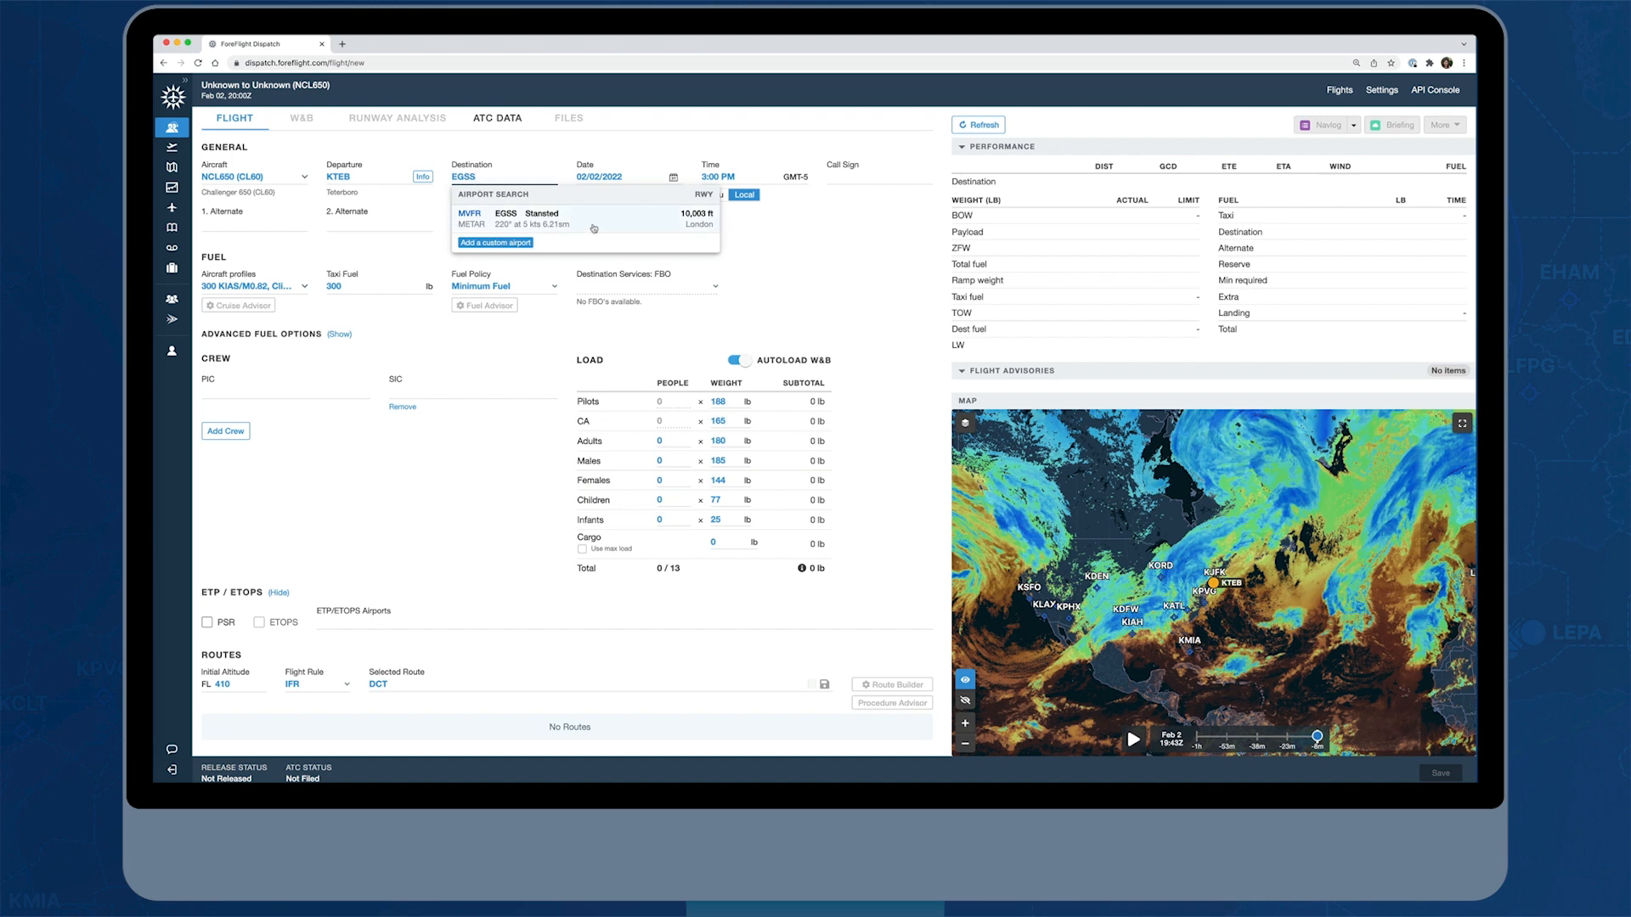
click(592, 228)
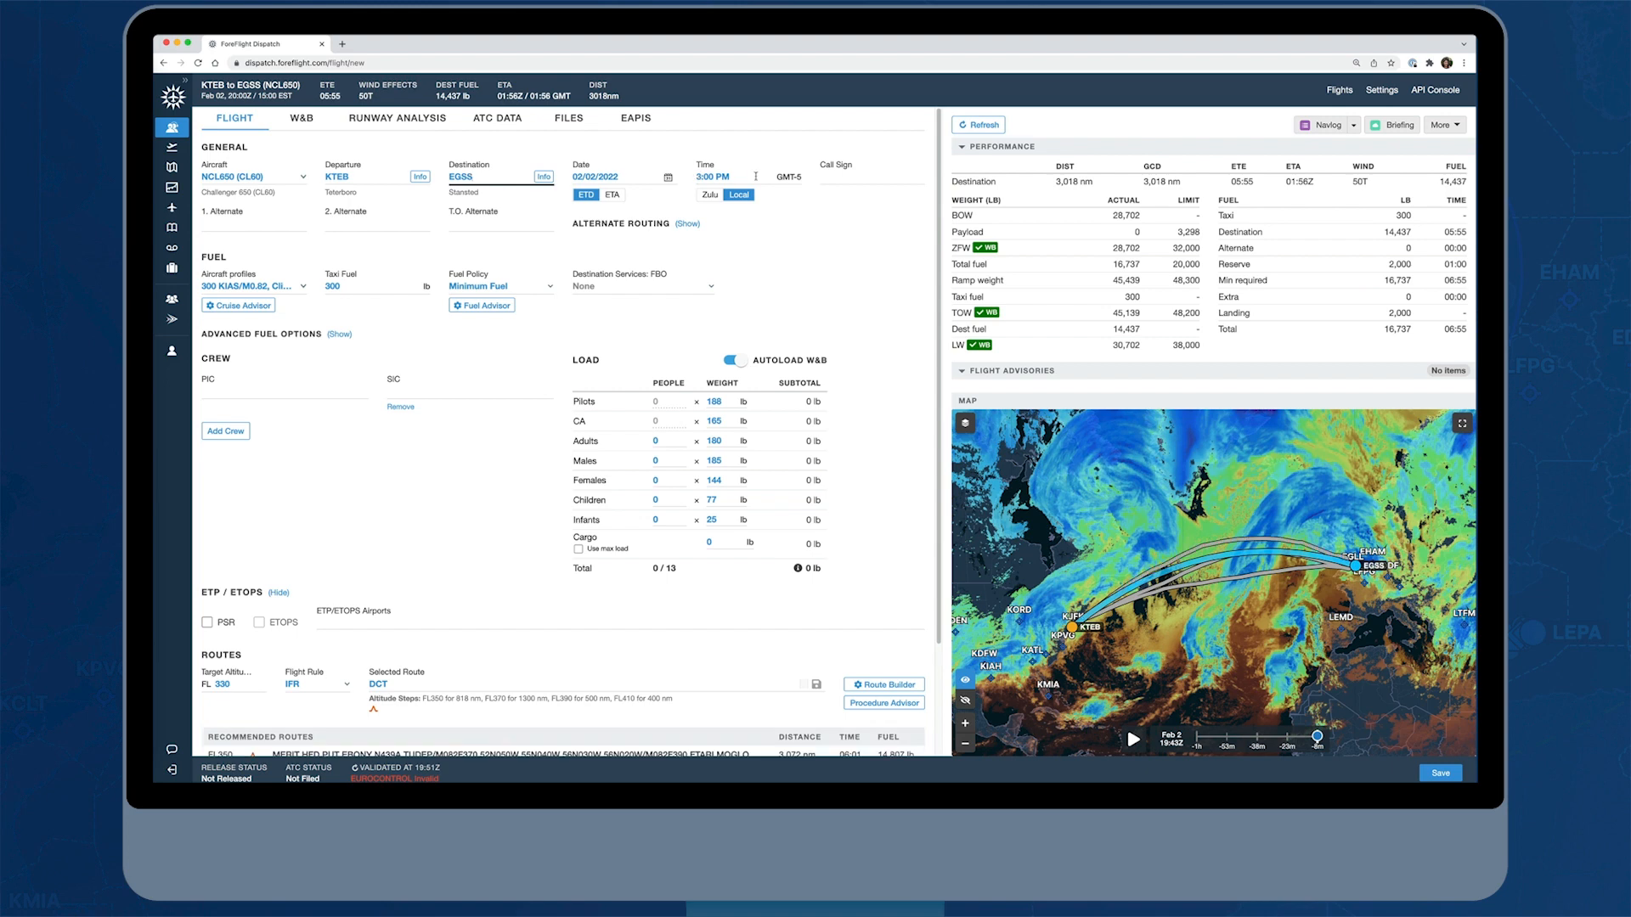
Enter TT123 as the flight's call sign
click(828, 178)
text(TT123)
Choose EGGW (Luton) from the suggestions as the first alternate airport
click(211, 223)
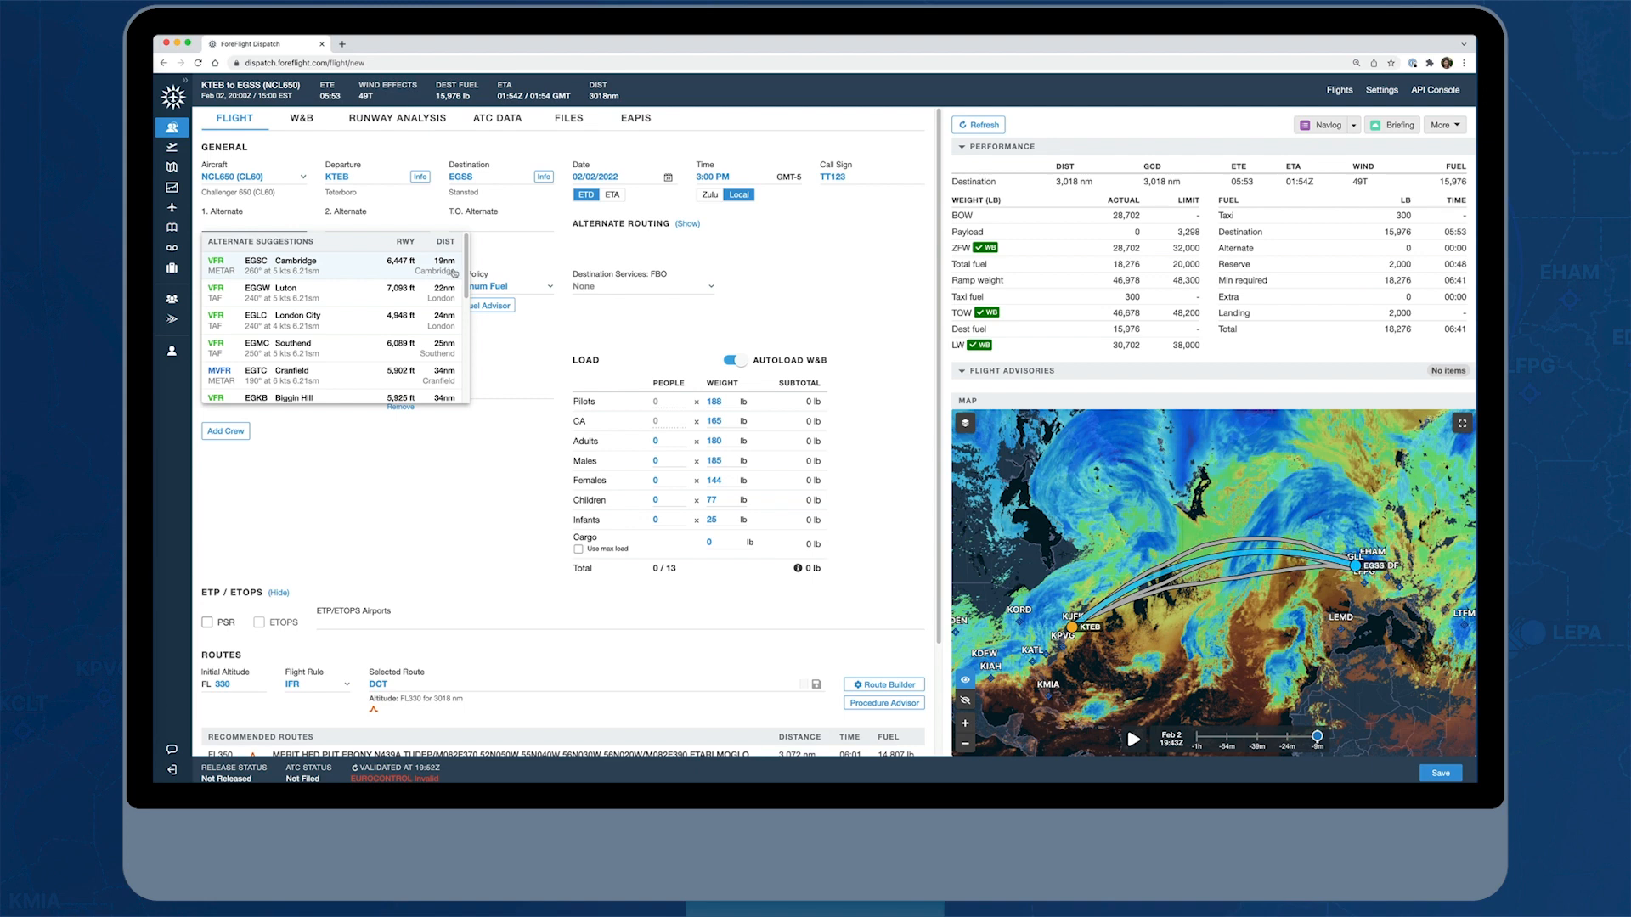
click(341, 294)
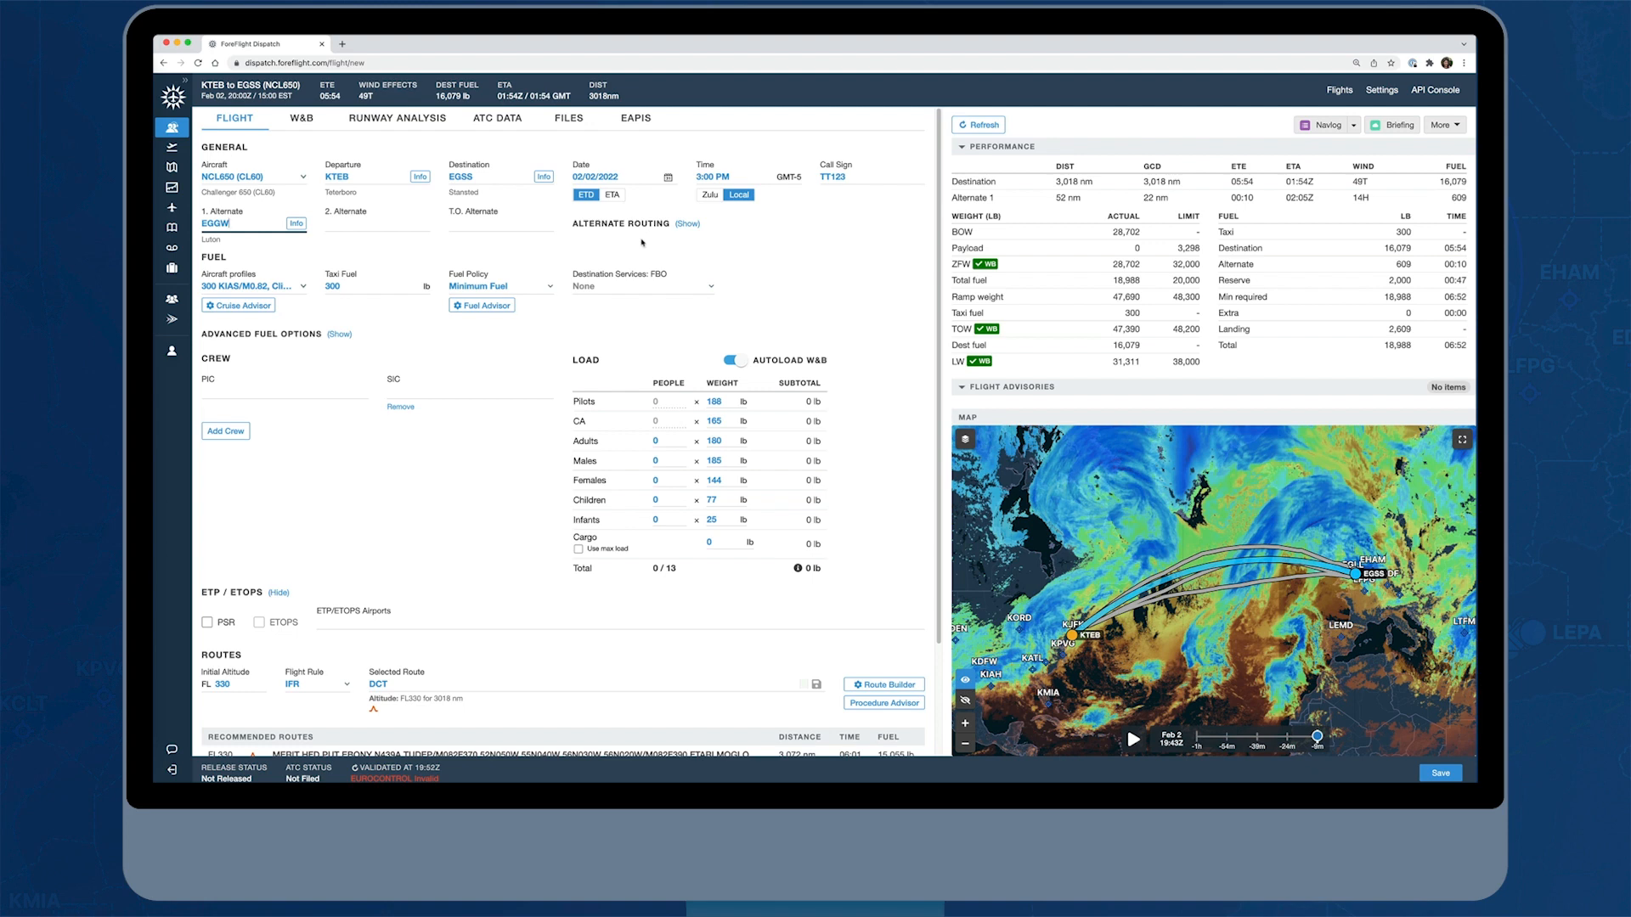
click(573, 248)
Set the alternate routing to Auto and switch it to Manual with route SKY LOREL at FL 60, selecting the 300 KIAS/M0.82 alternate cruise profile
click(690, 225)
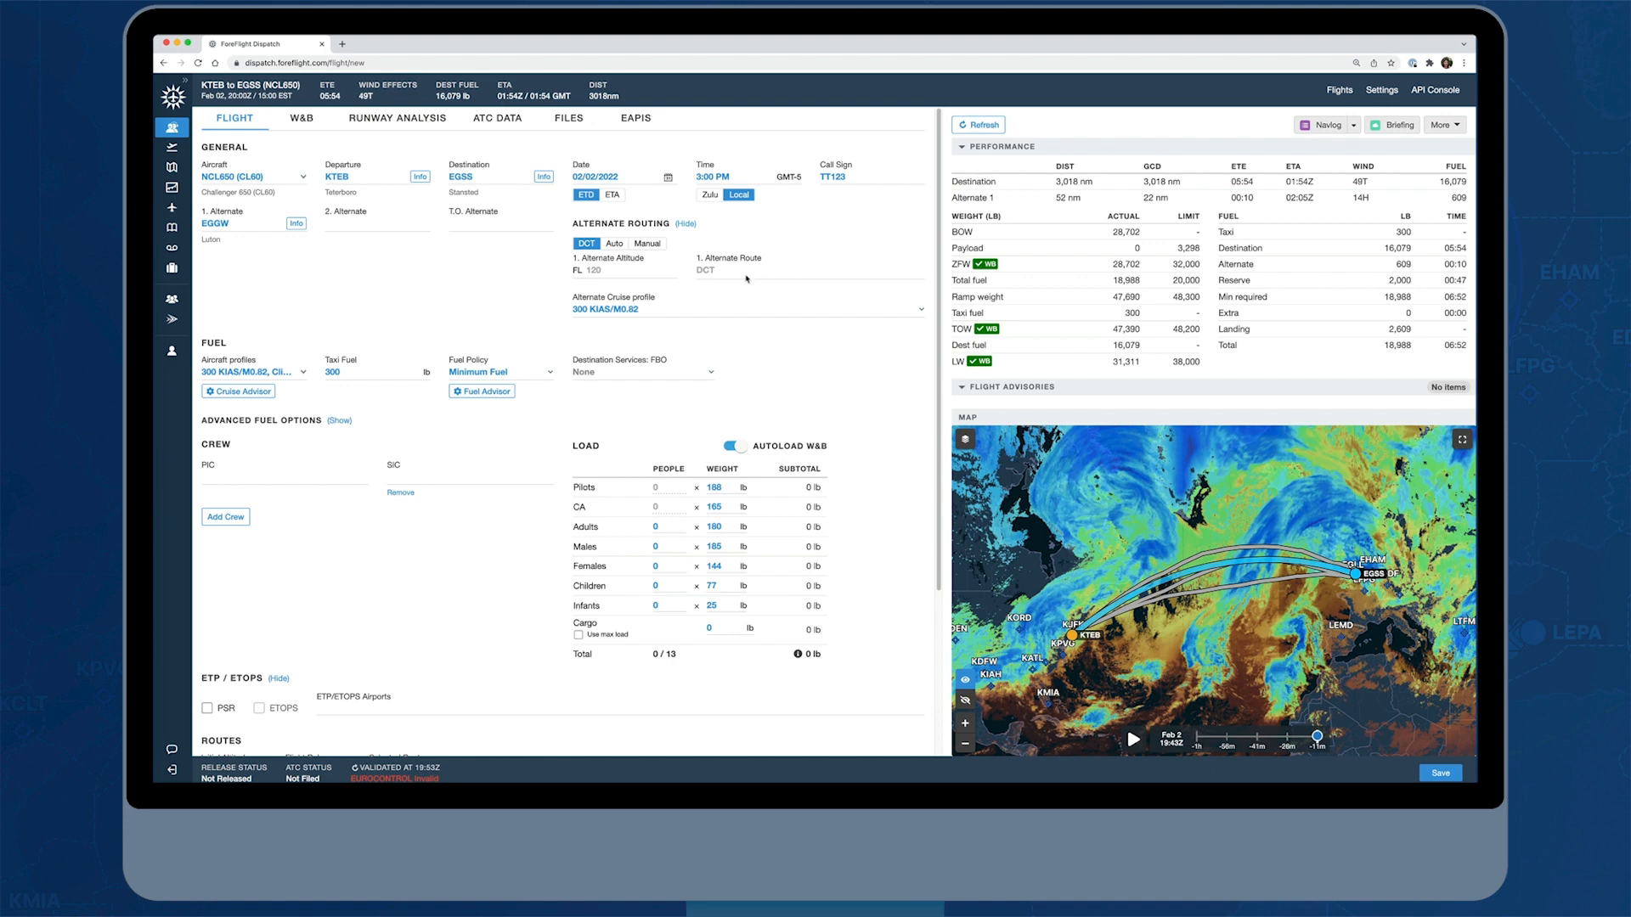
click(614, 243)
click(655, 248)
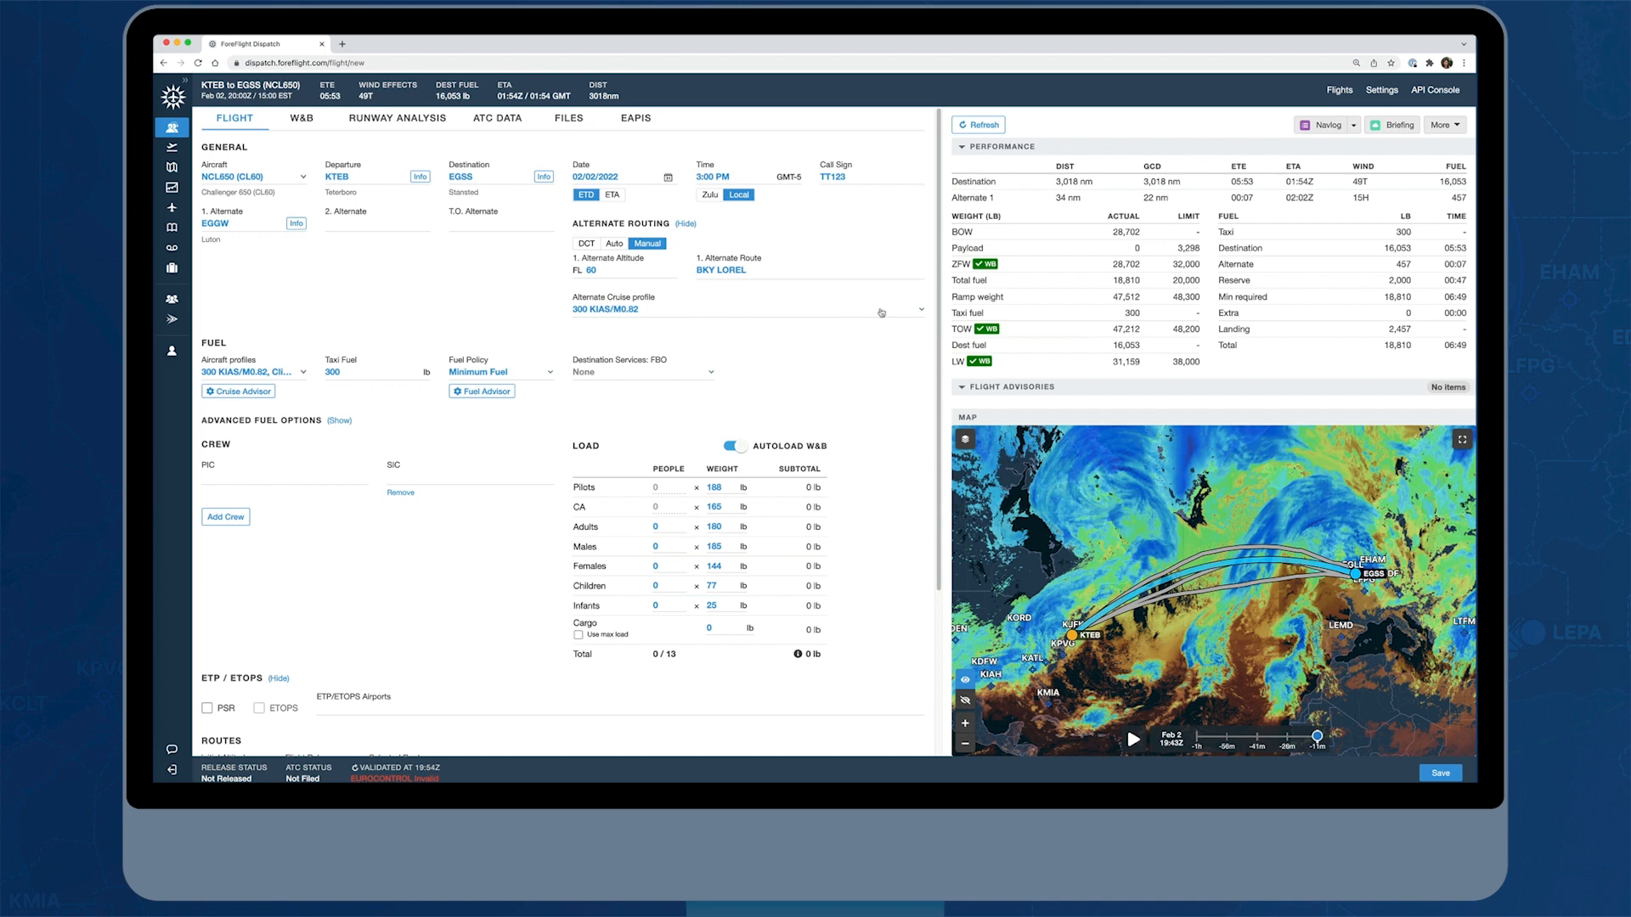
click(924, 313)
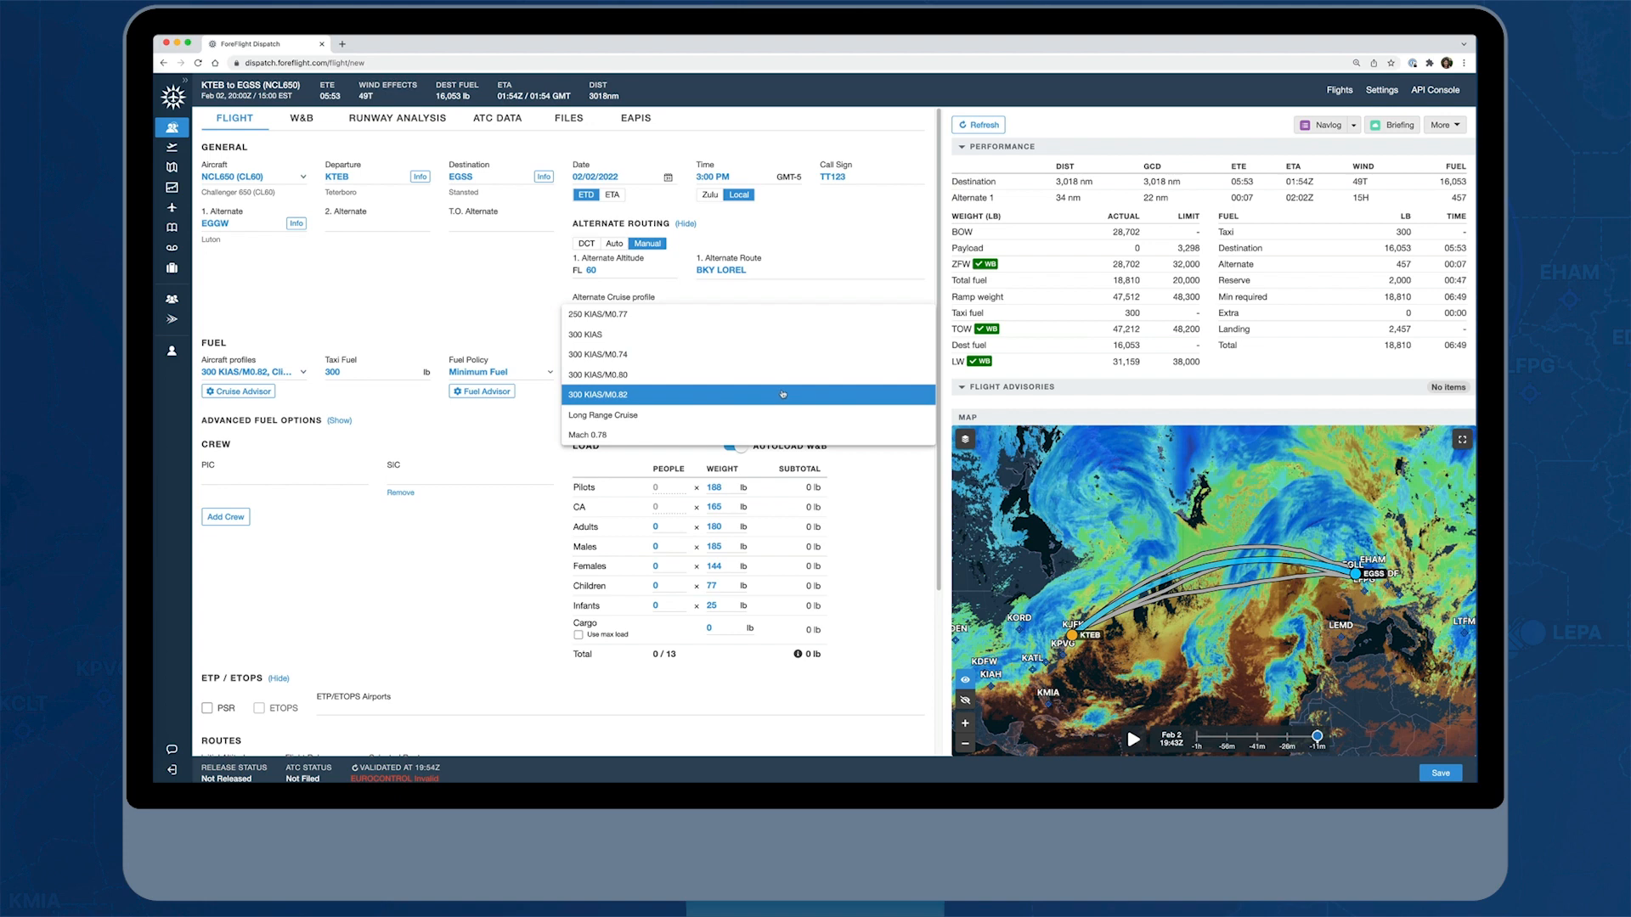
click(628, 397)
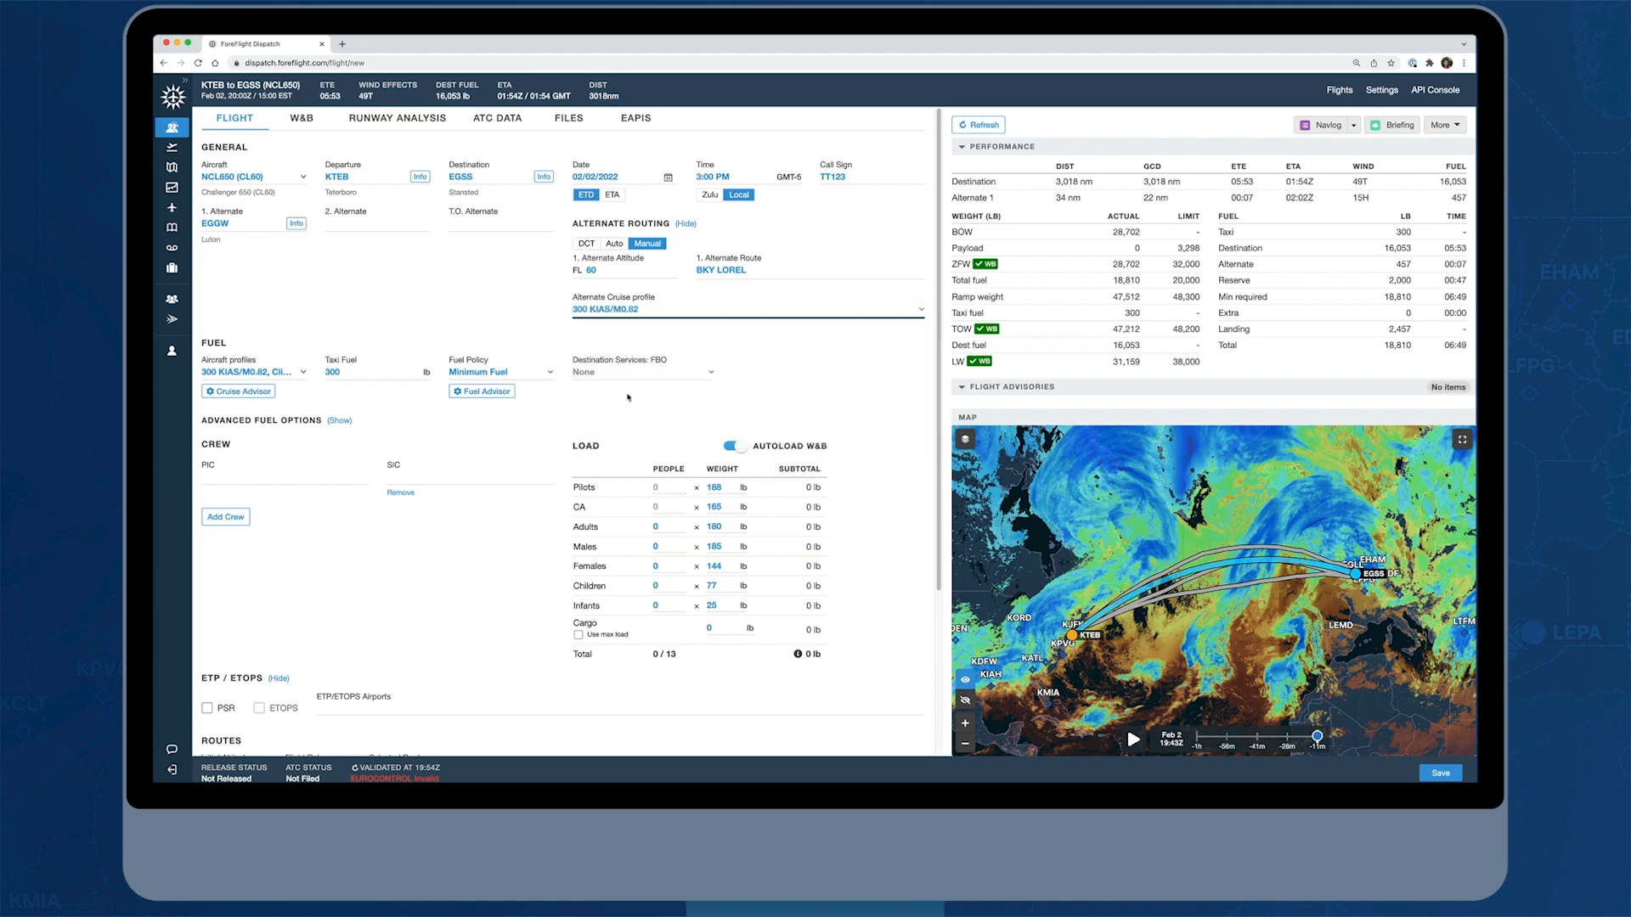
click(686, 225)
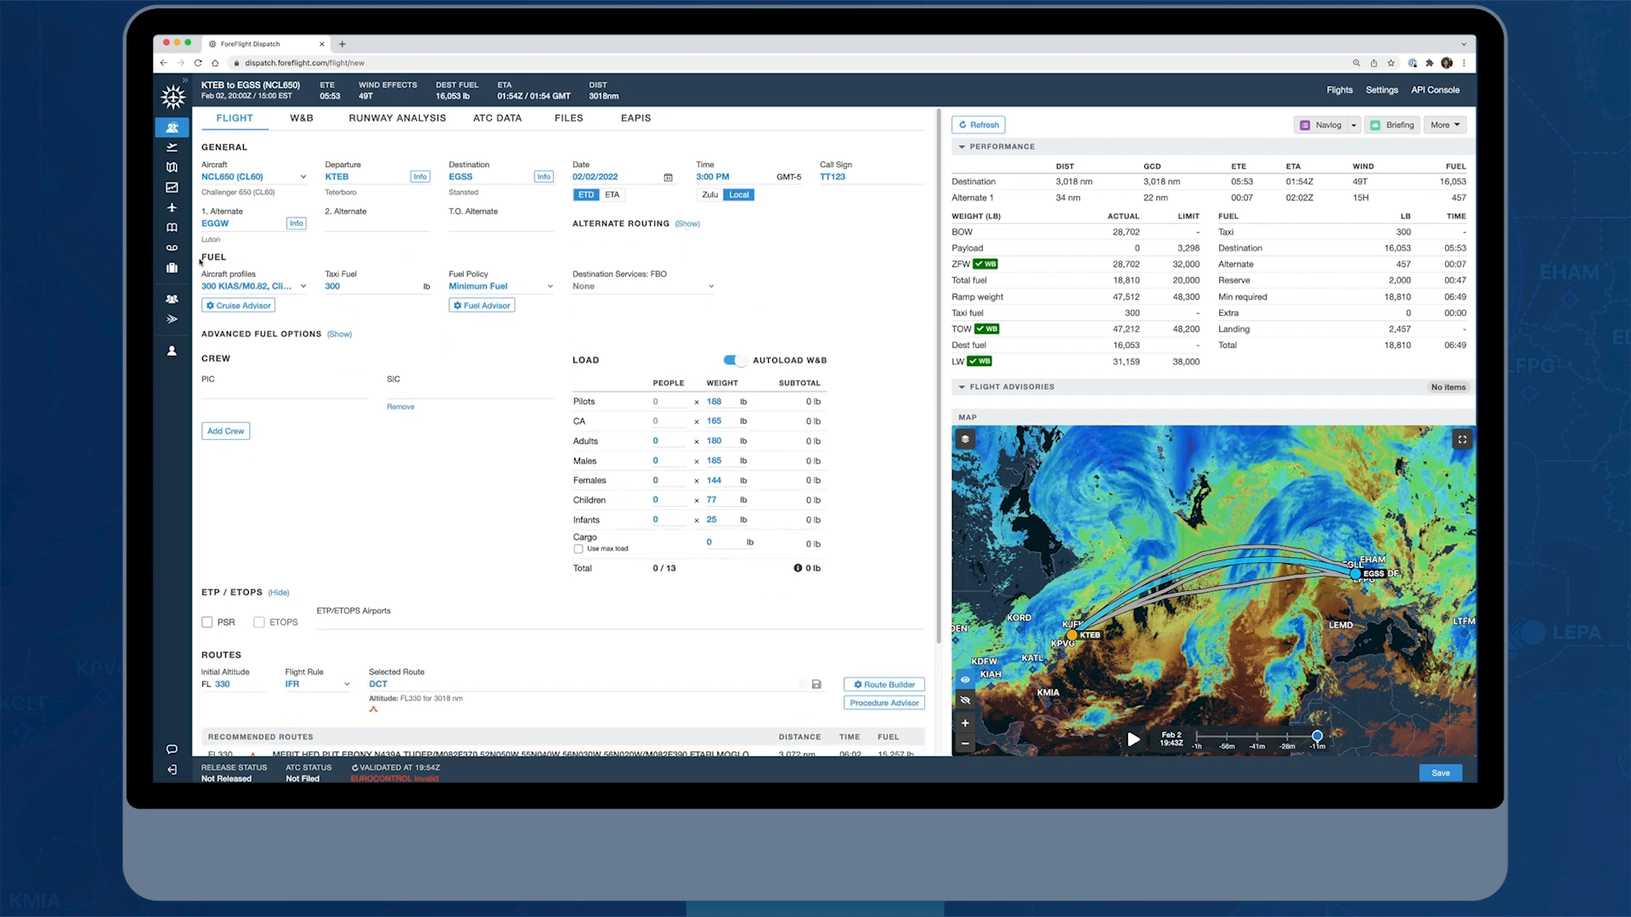
Review the climb, cruise and descent profiles available for the aircraft
click(304, 288)
scroll(310, 348, up, 2)
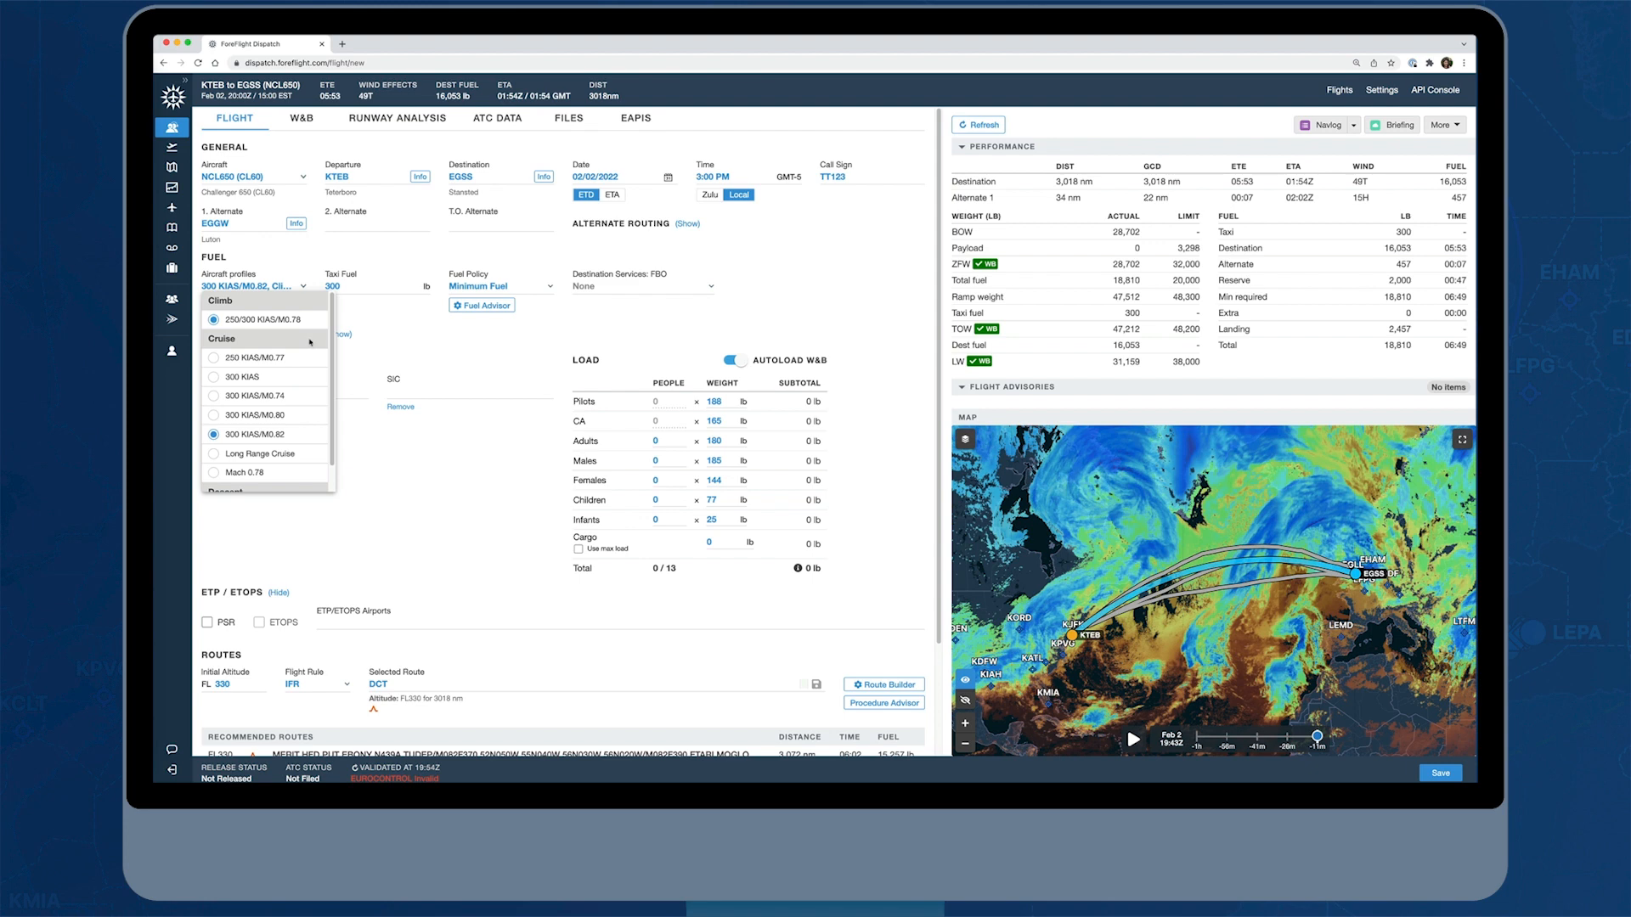
scroll(310, 414, down, 1)
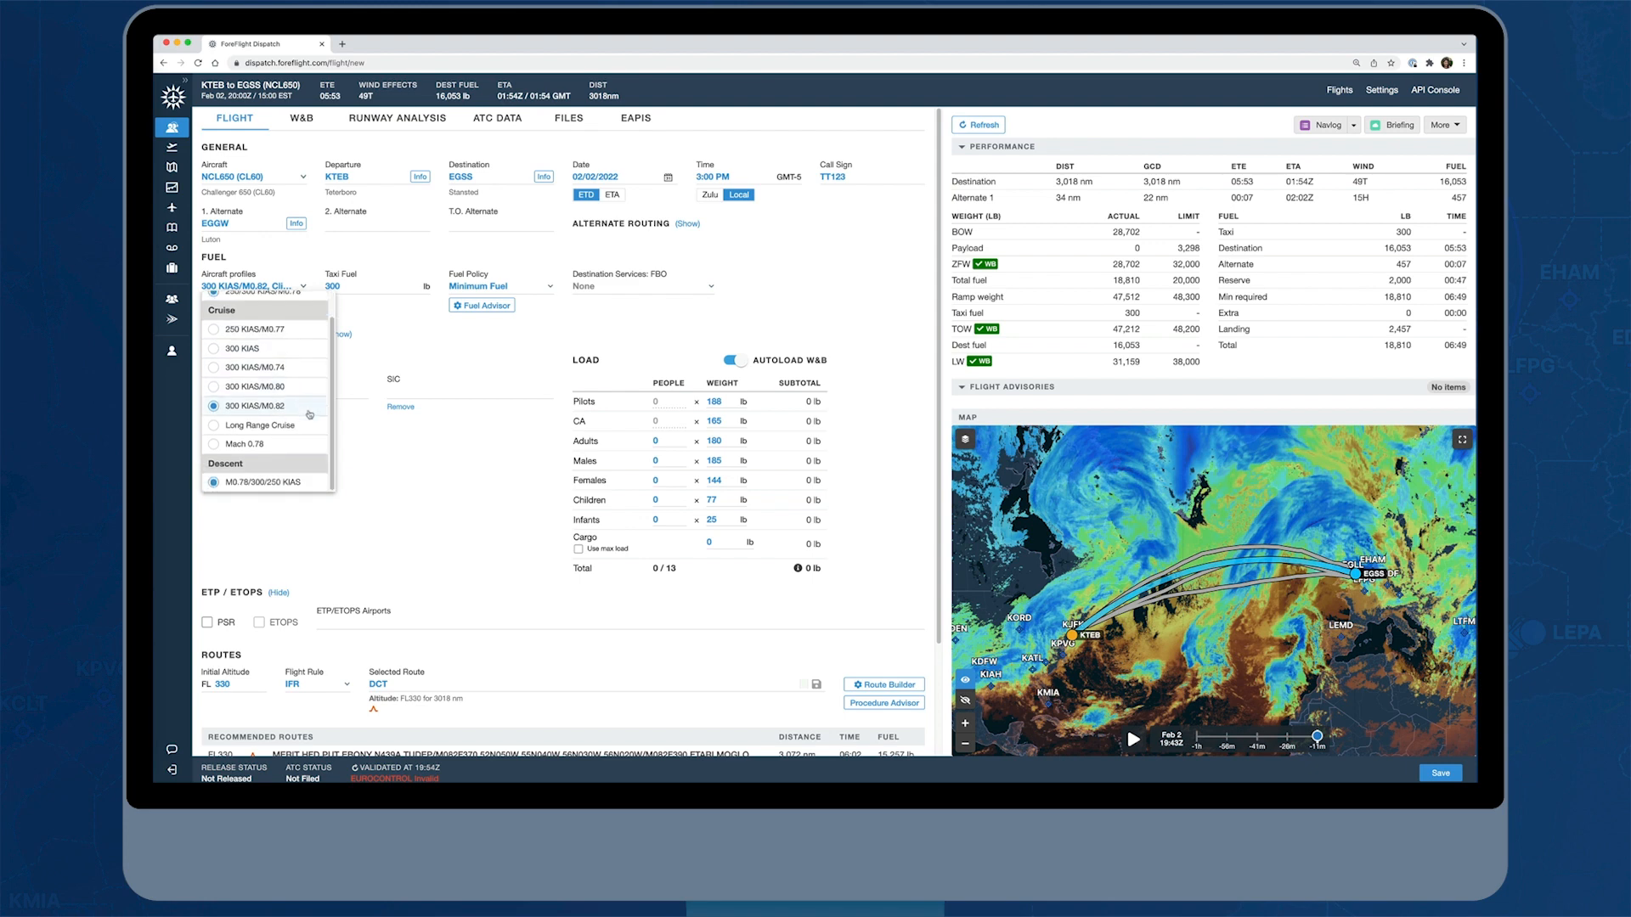
click(367, 321)
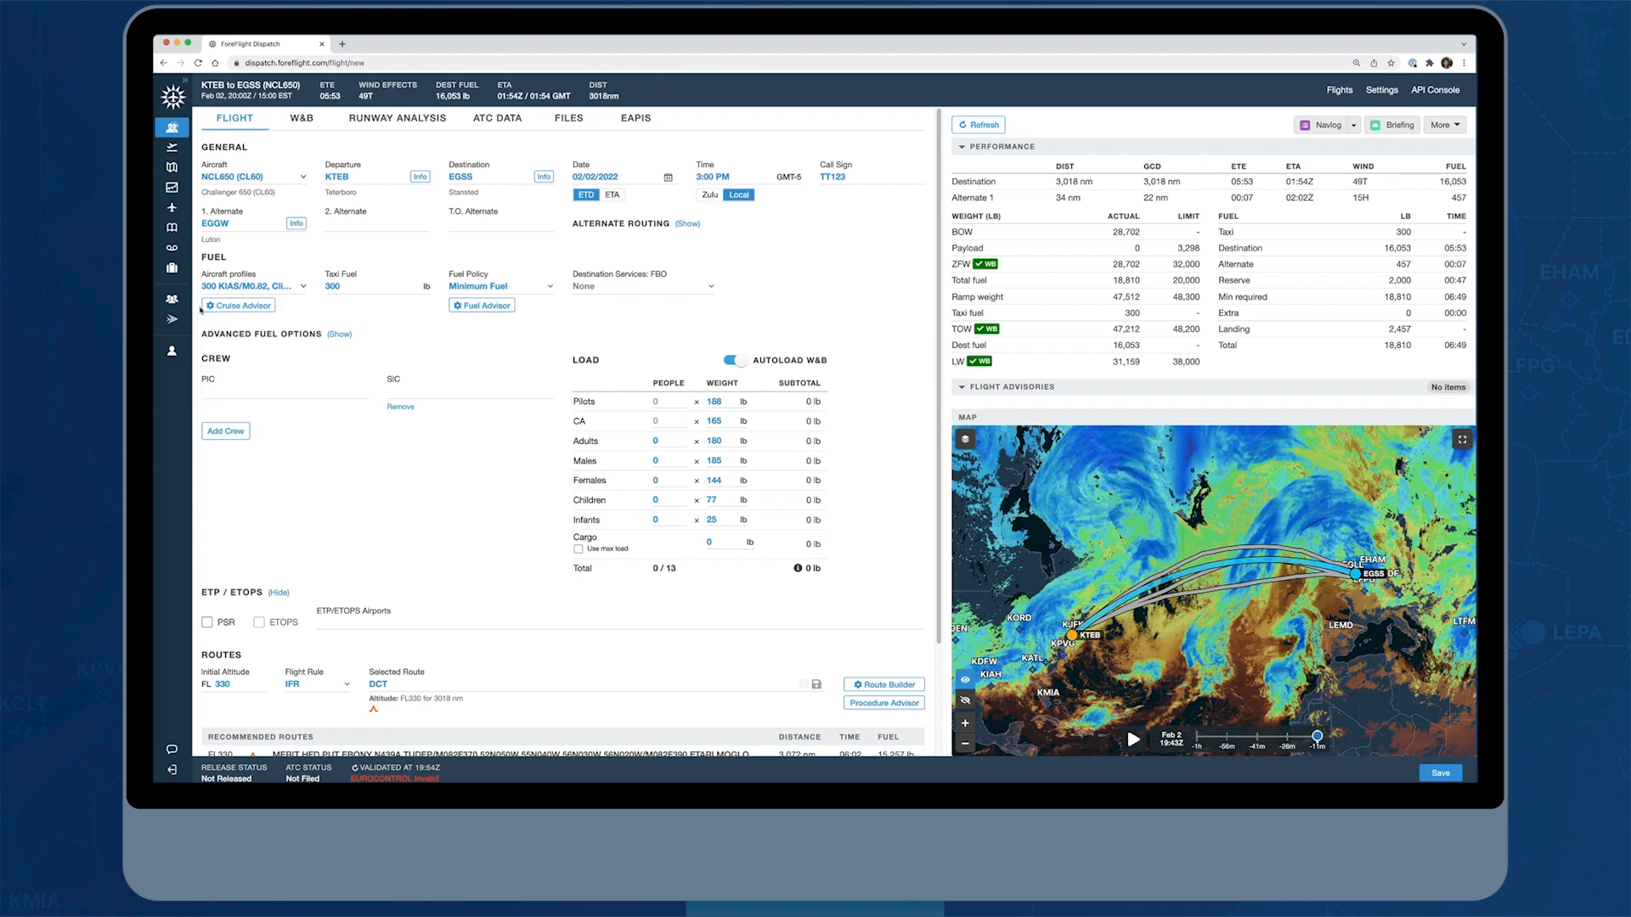
Compare the cruise profiles and altitudes in the Cruise Advisor and apply an option at FL 370
click(247, 308)
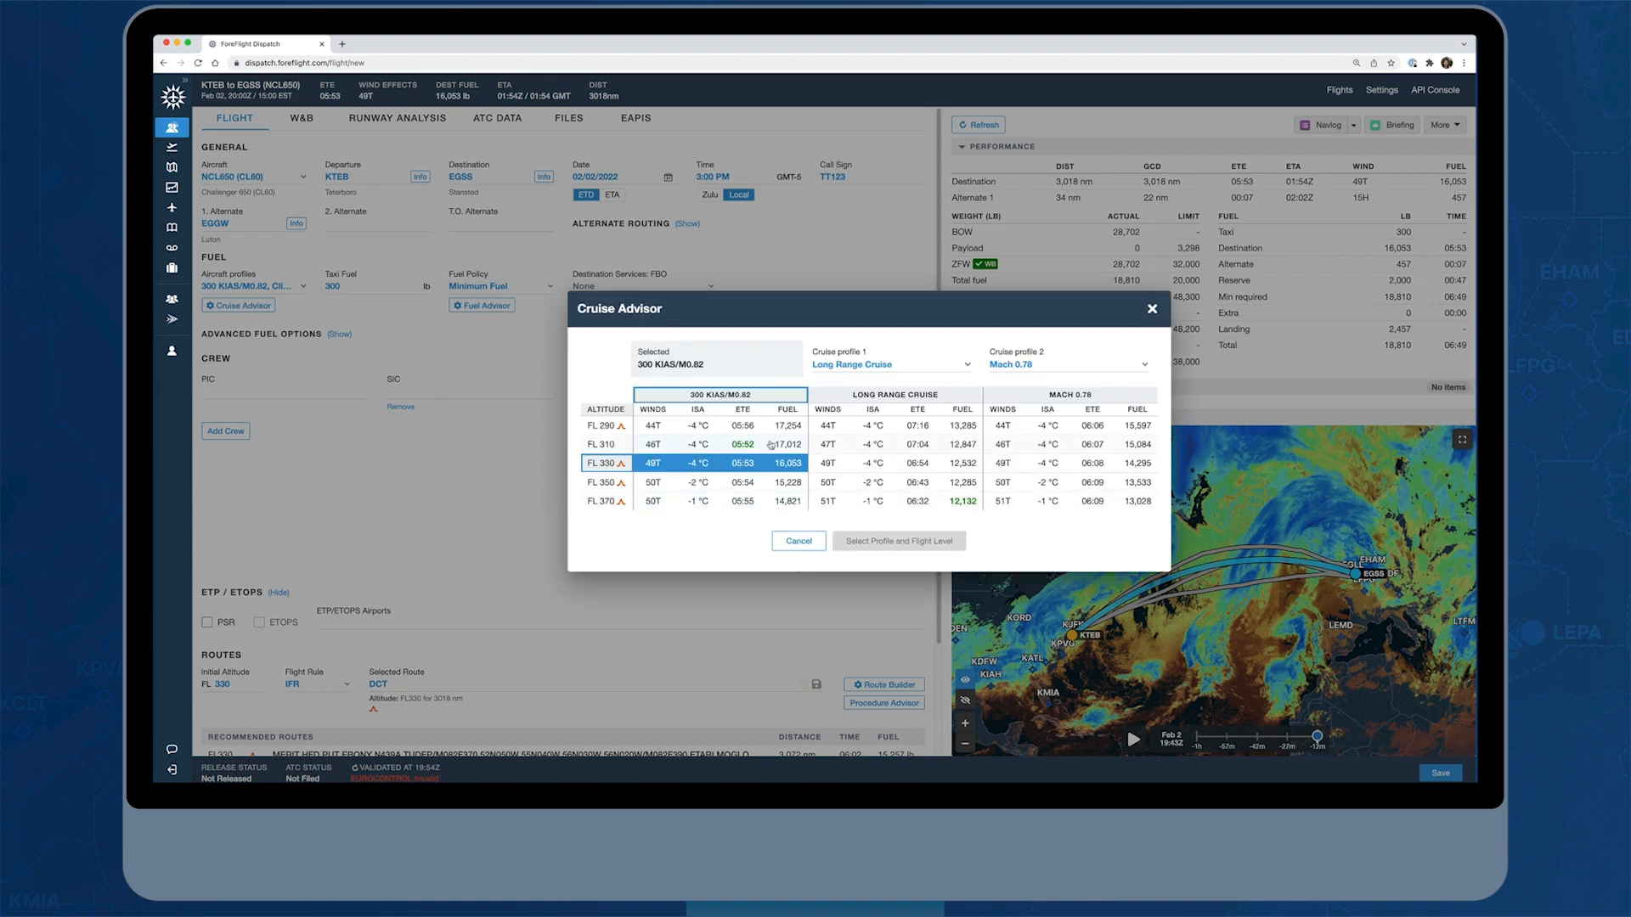
click(766, 445)
click(948, 503)
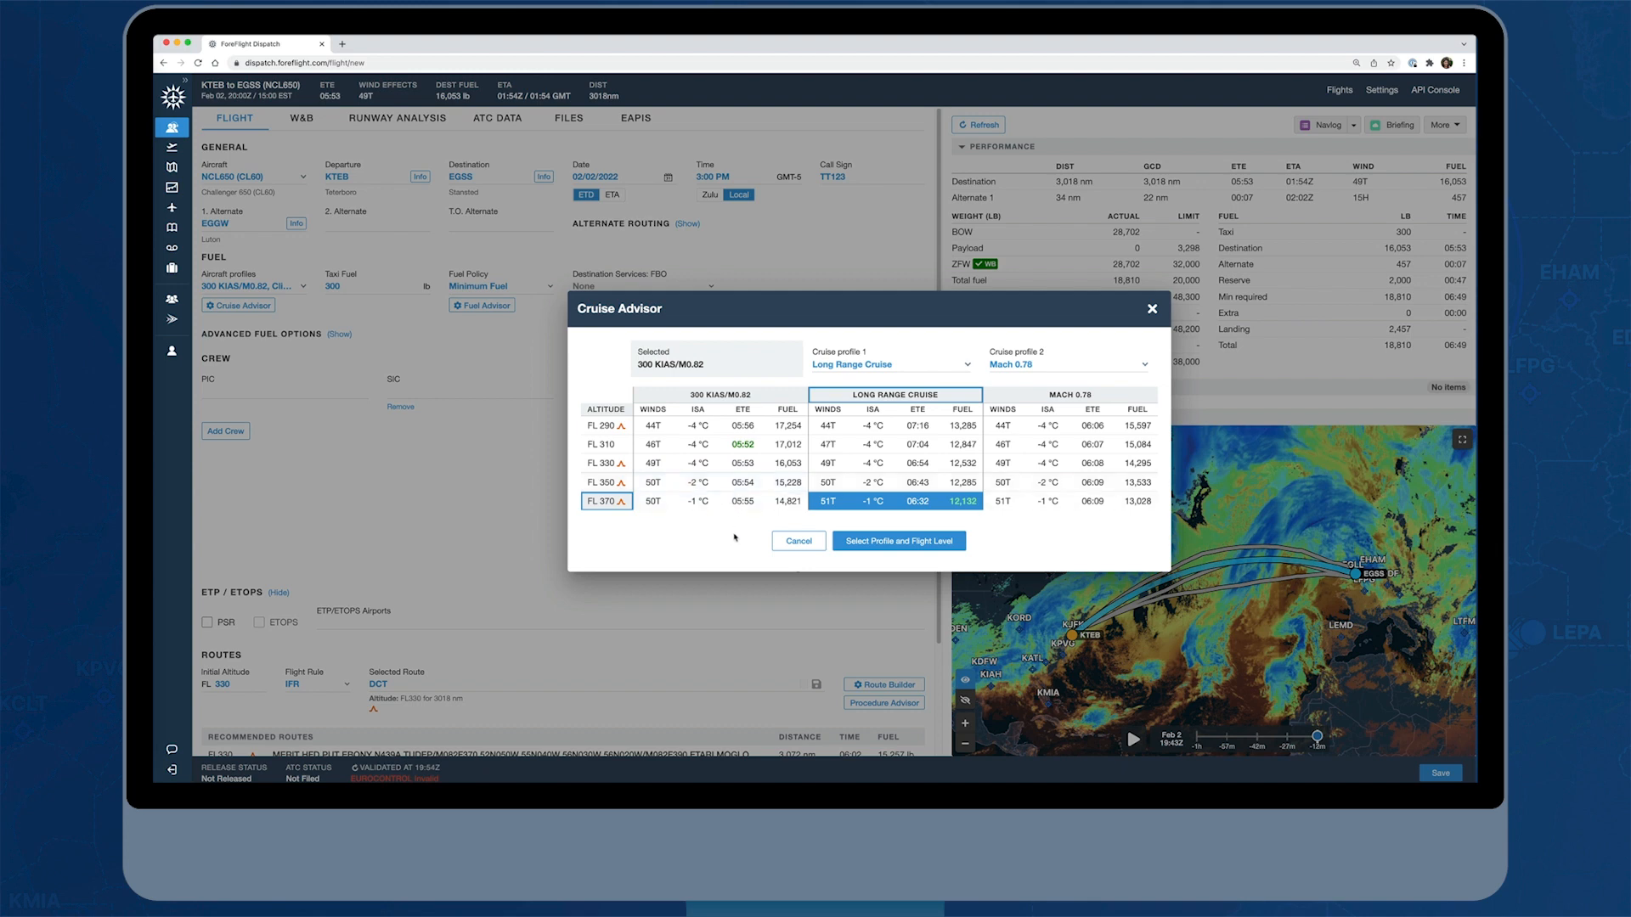
click(926, 546)
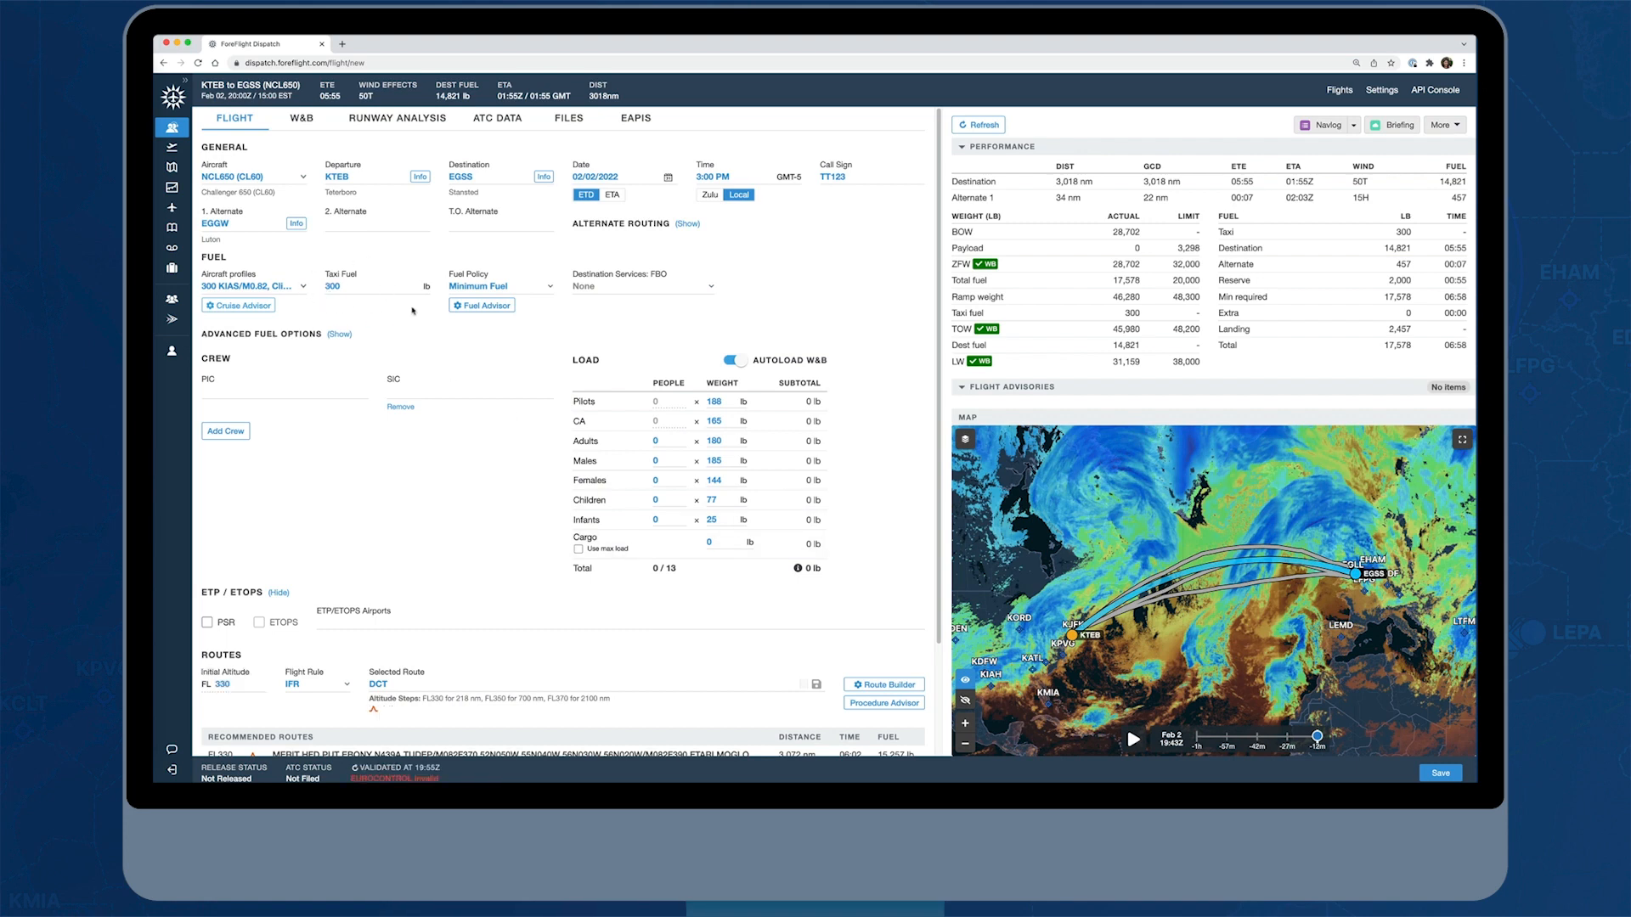
Keep the fuel policy at Minimum Fuel and choose Harrods Aviation as the destination services FBO
click(550, 289)
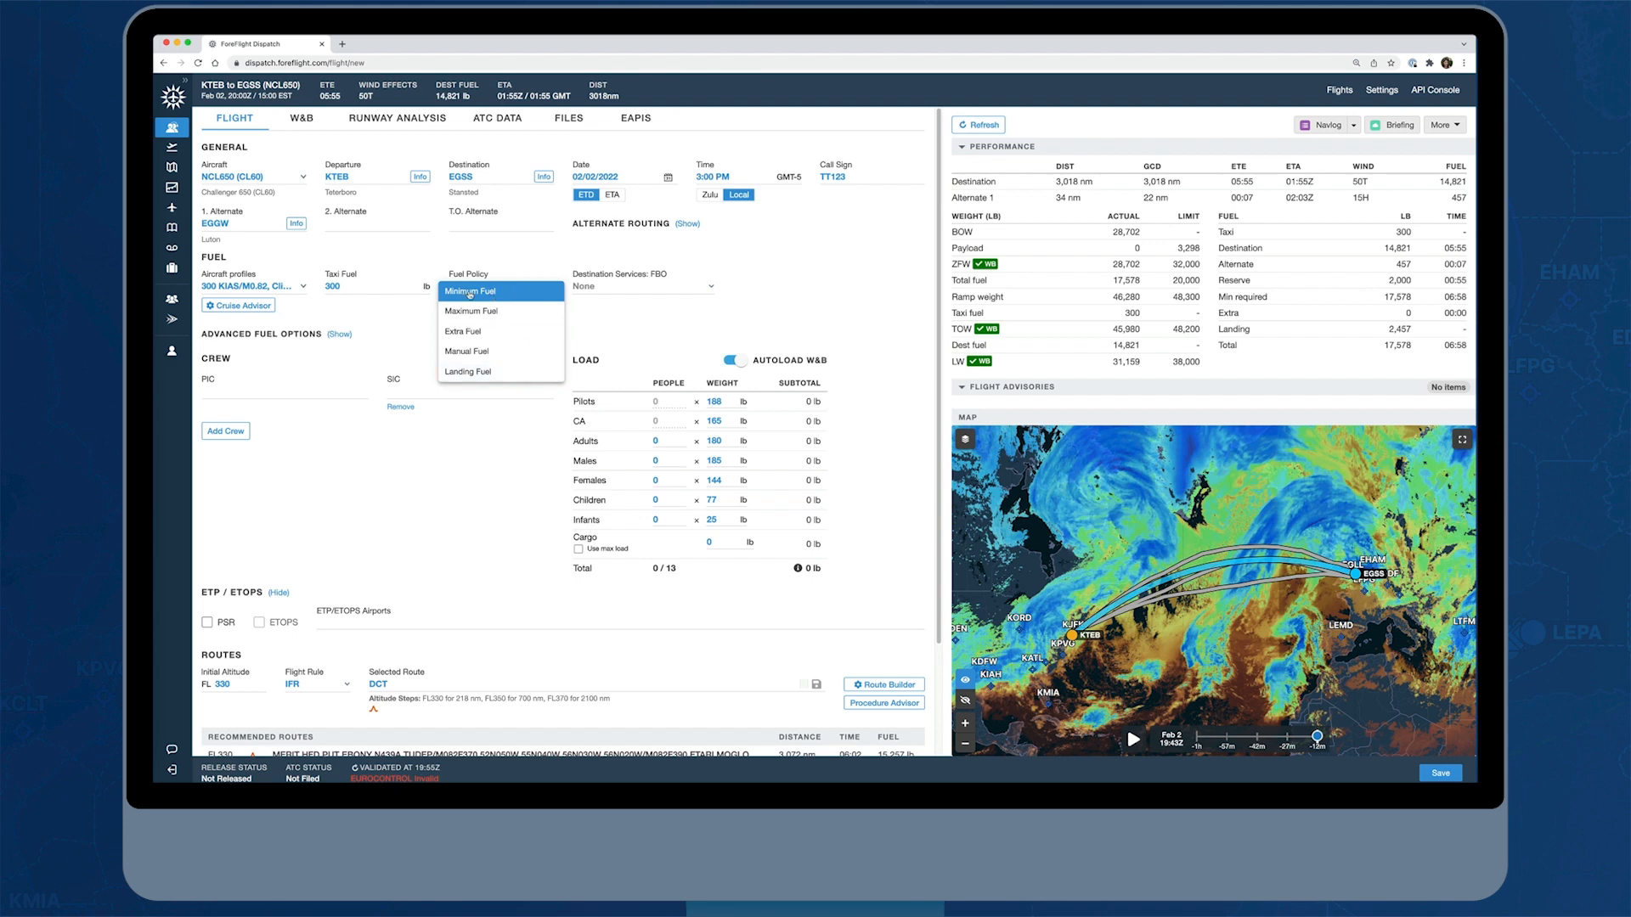
click(516, 294)
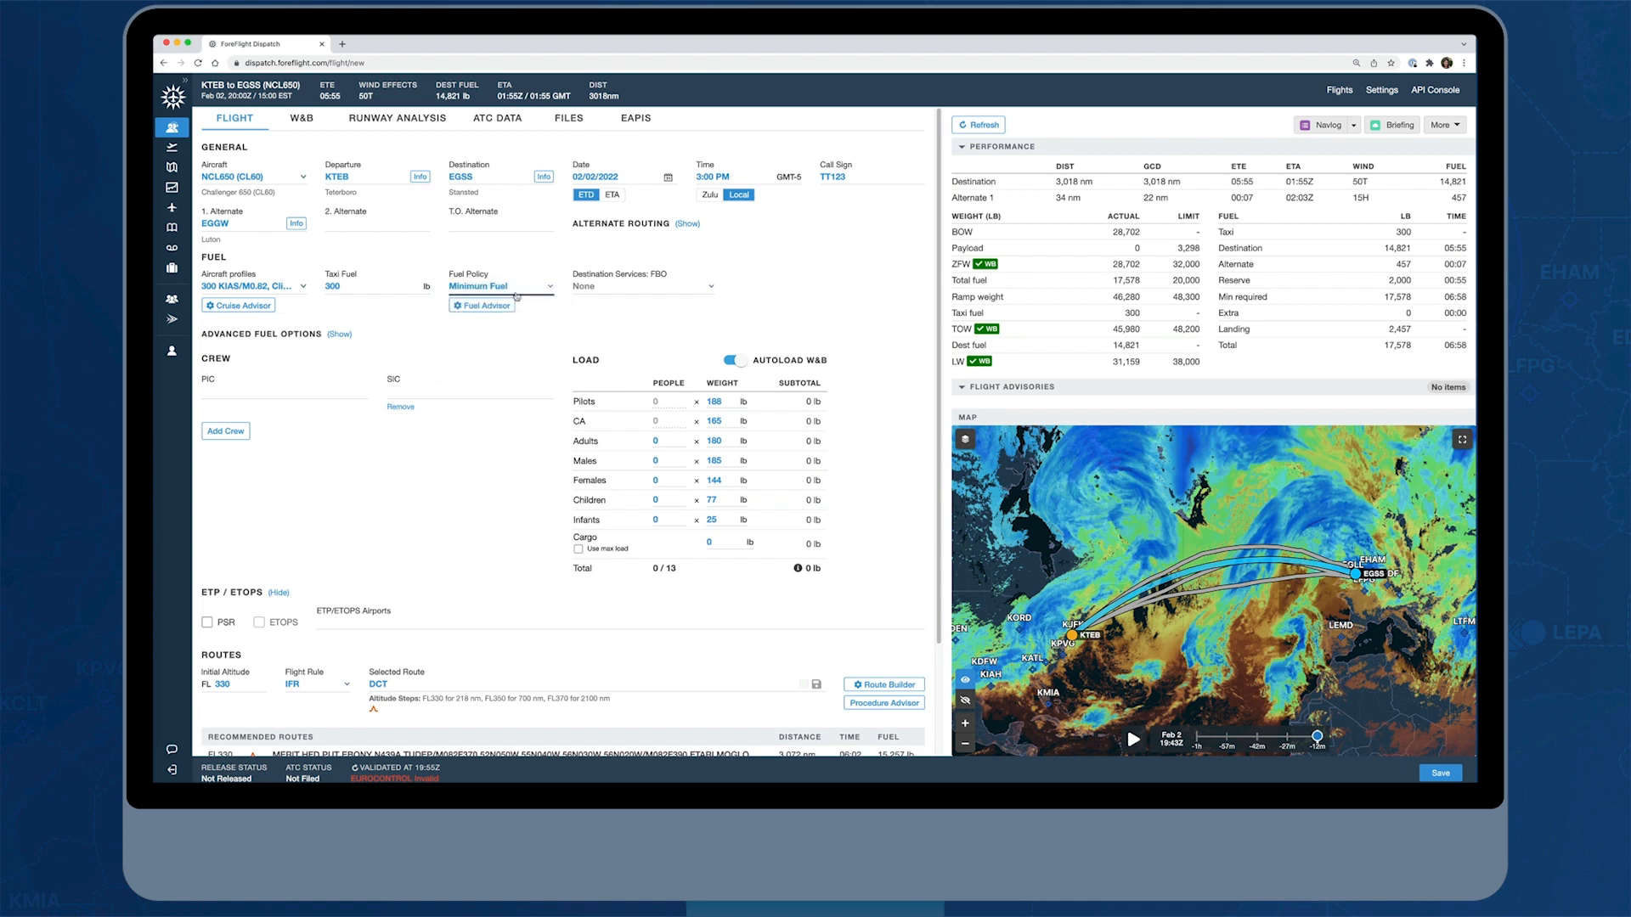
click(703, 290)
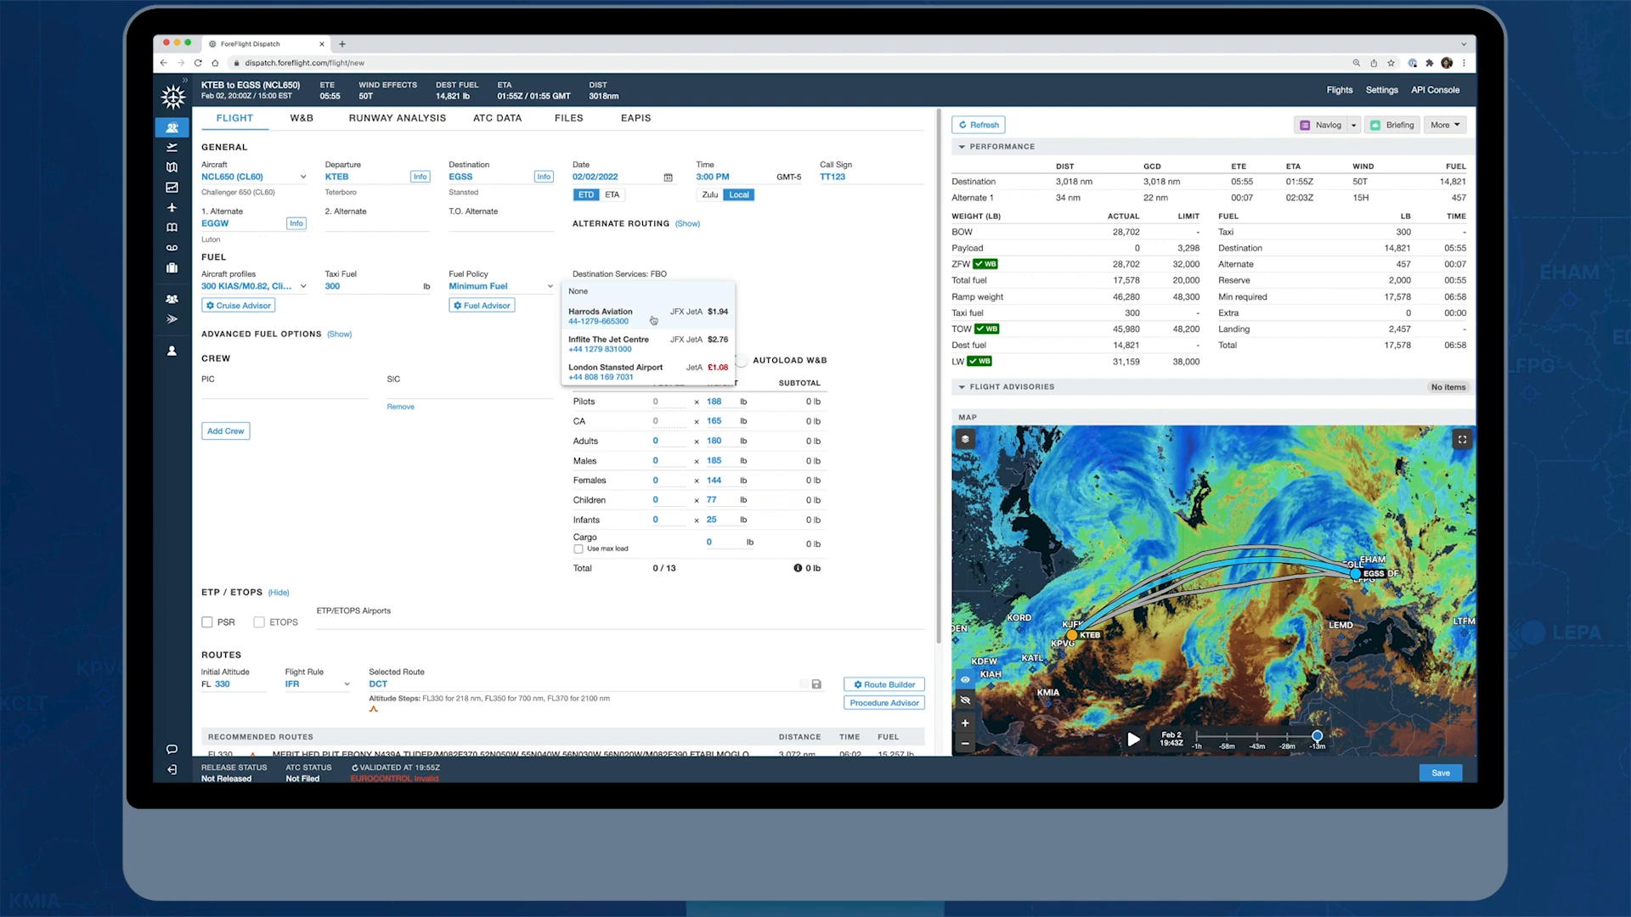
click(653, 320)
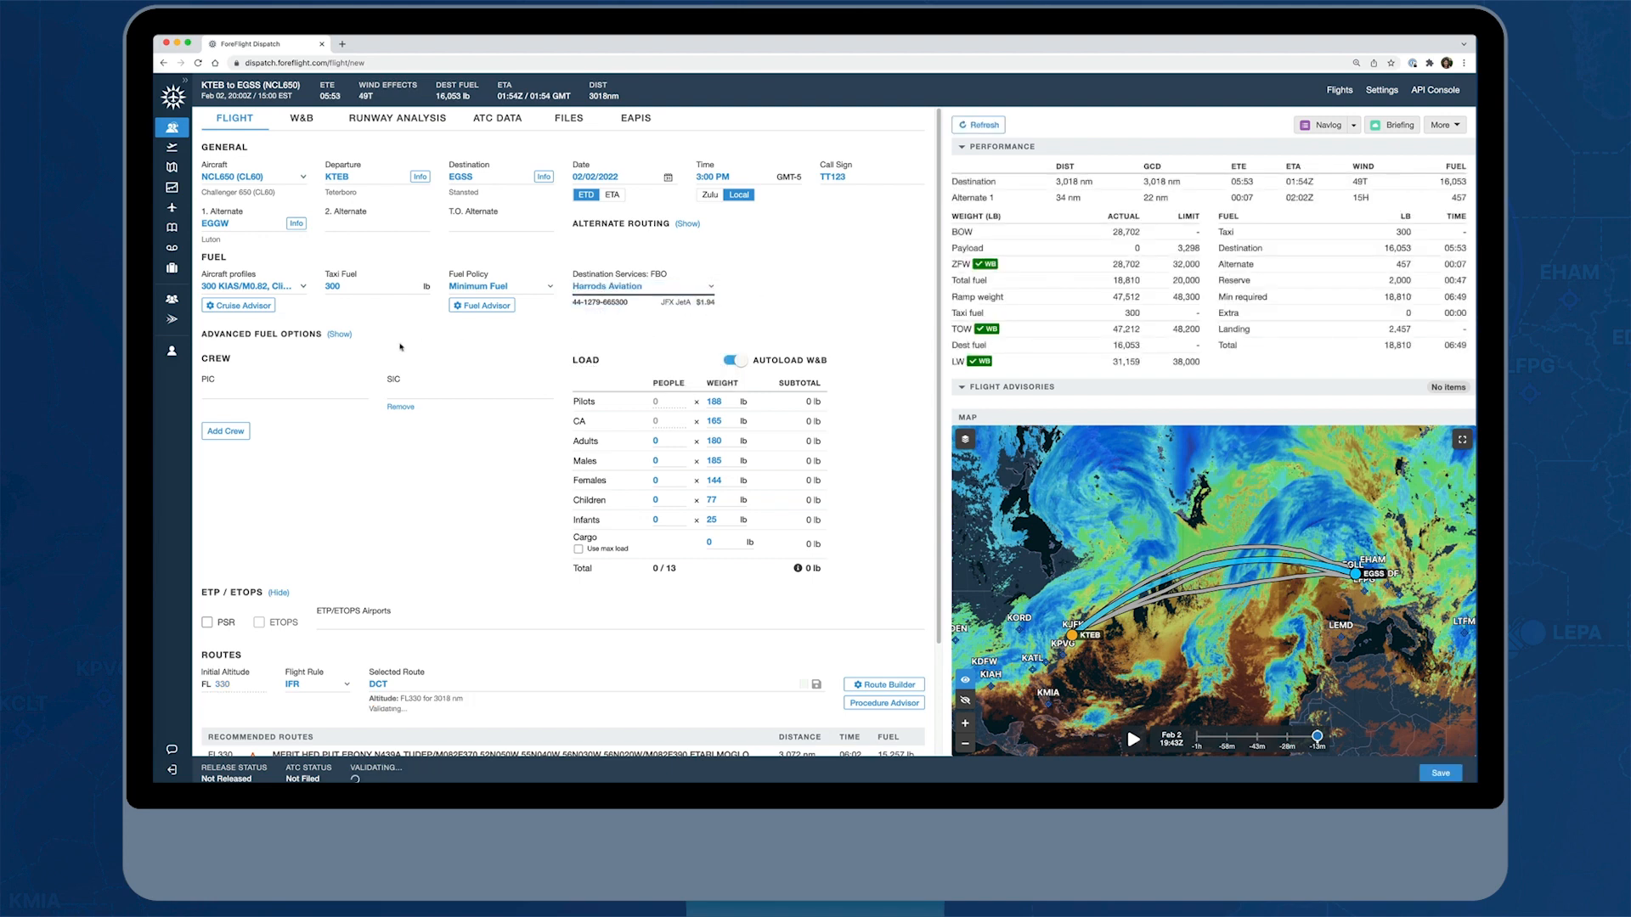
Set the reserve policy to EASA Commercial in the advanced fuel options and review the wind model choices
click(339, 334)
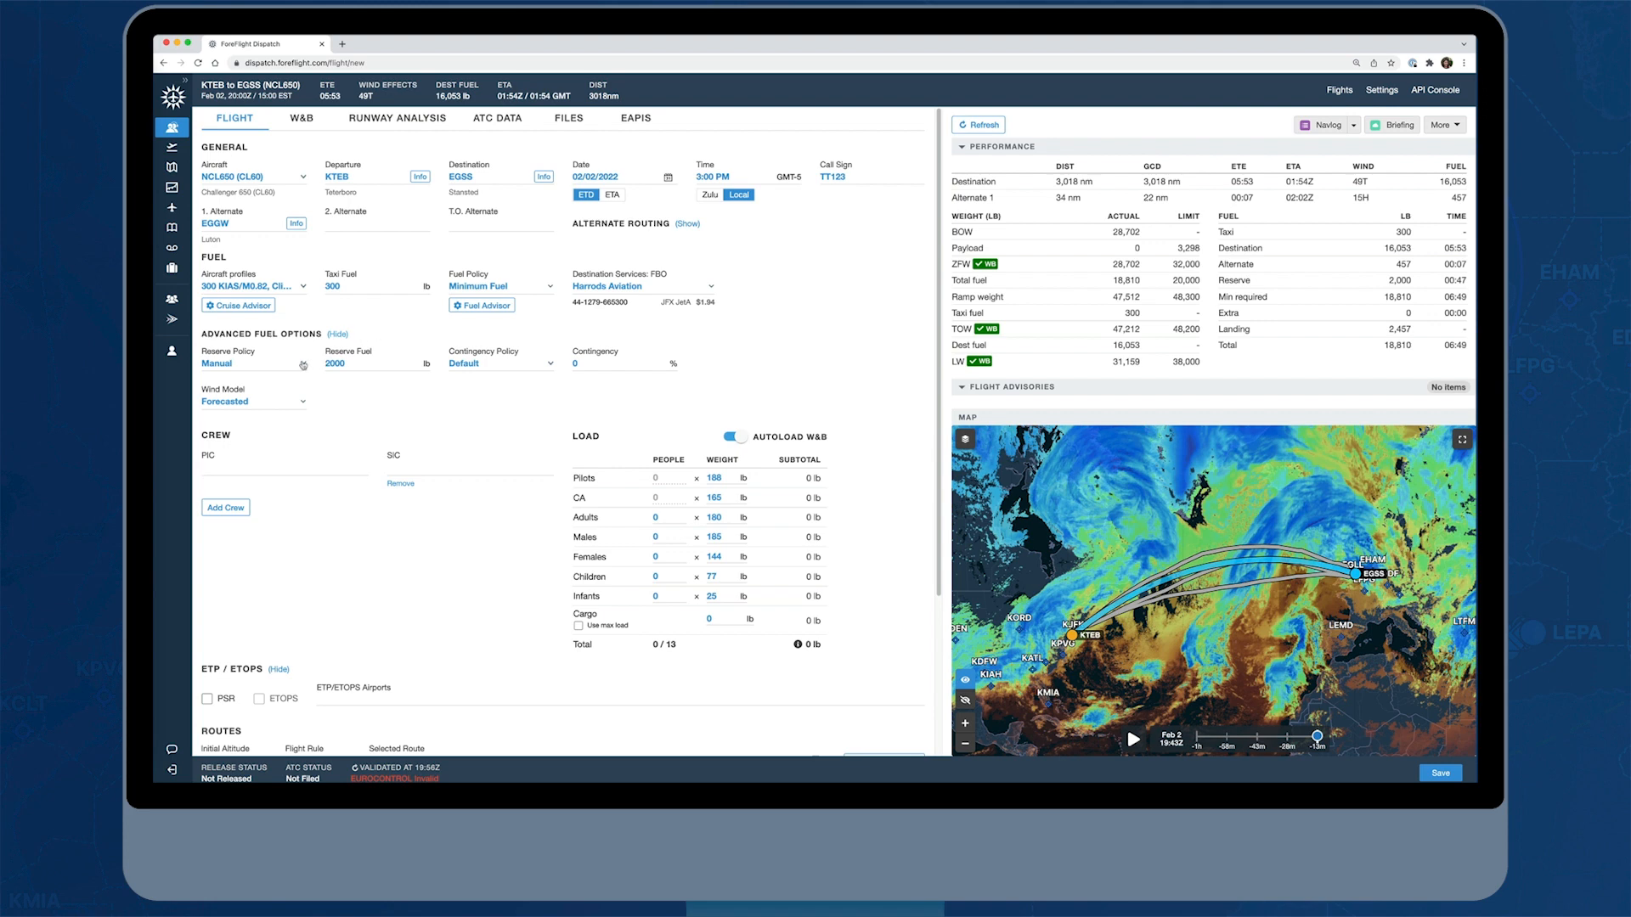
click(303, 366)
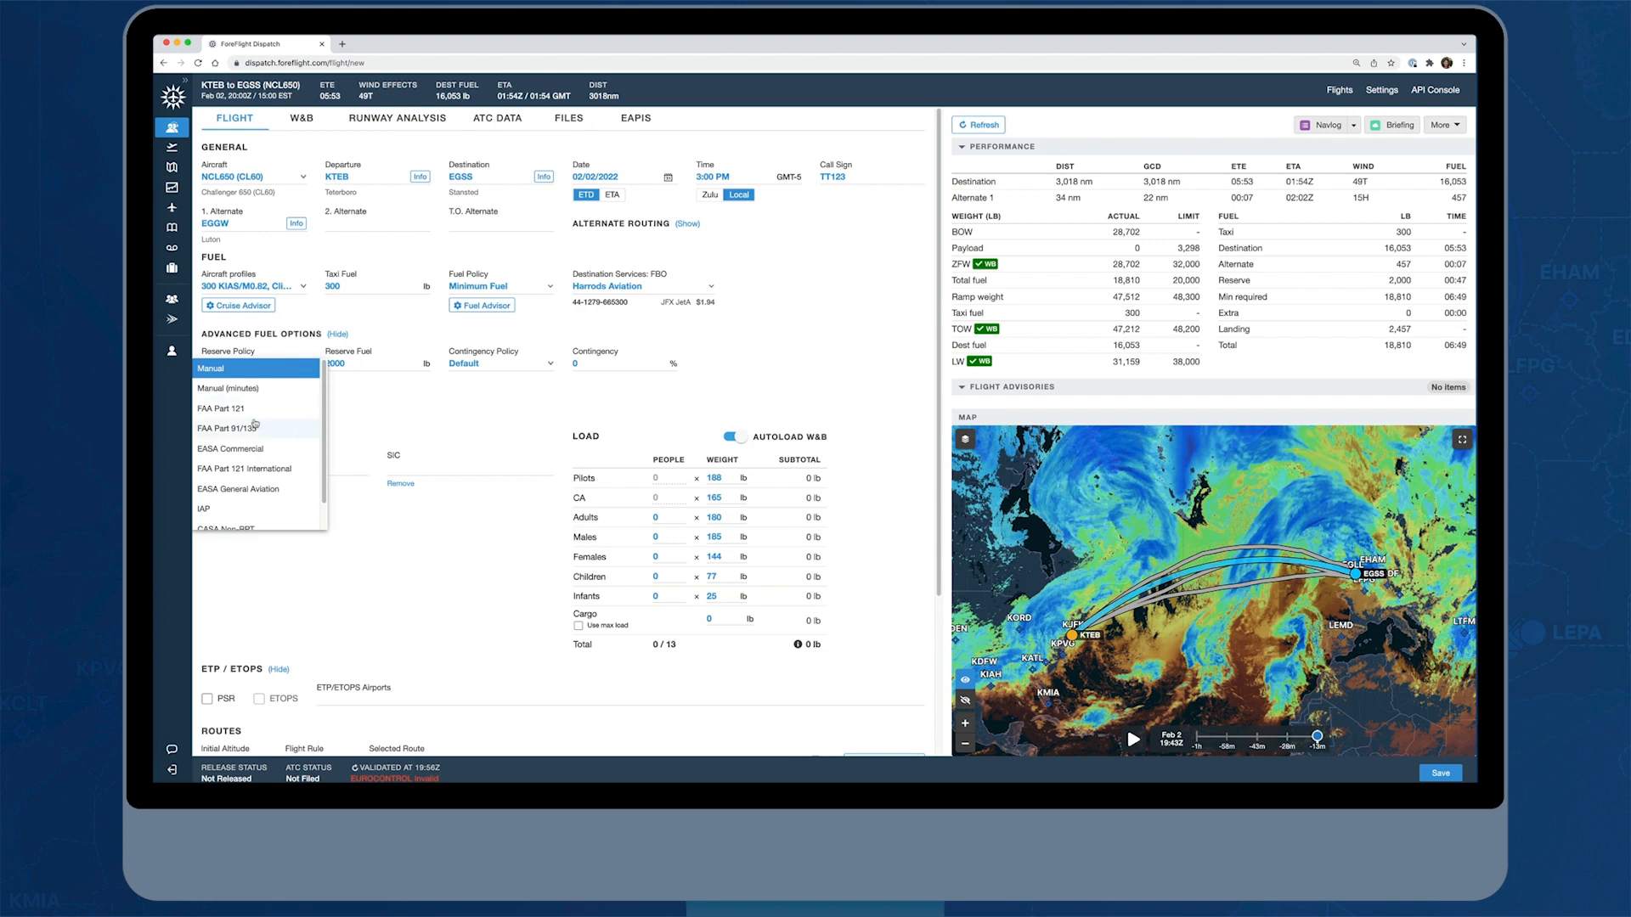
scroll(277, 422, down, 1)
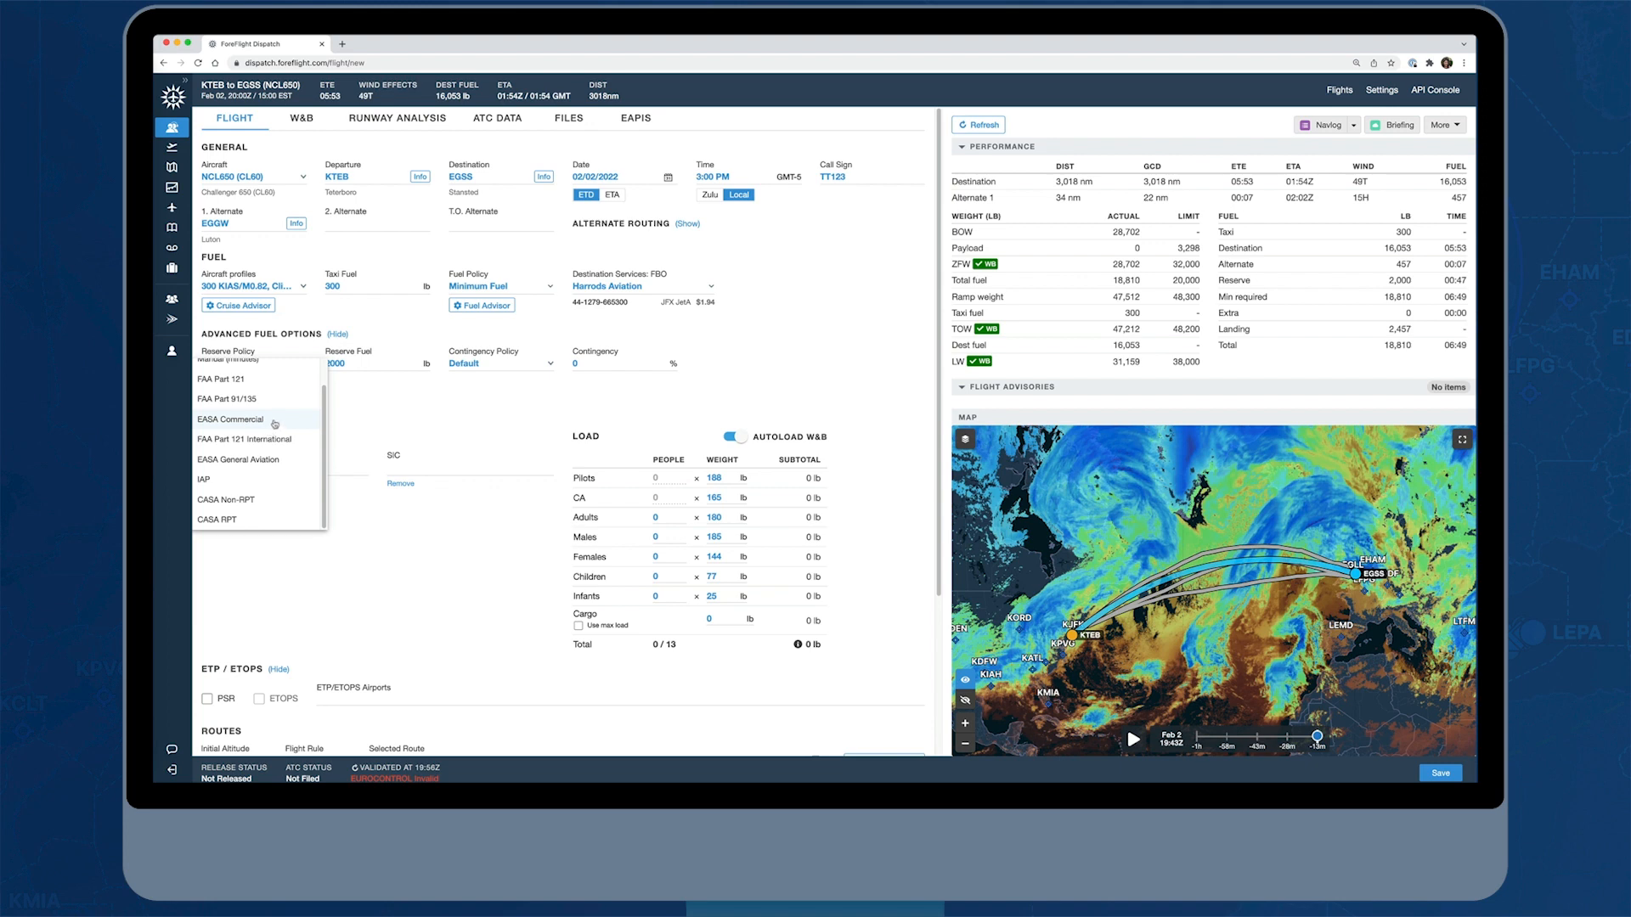
click(275, 423)
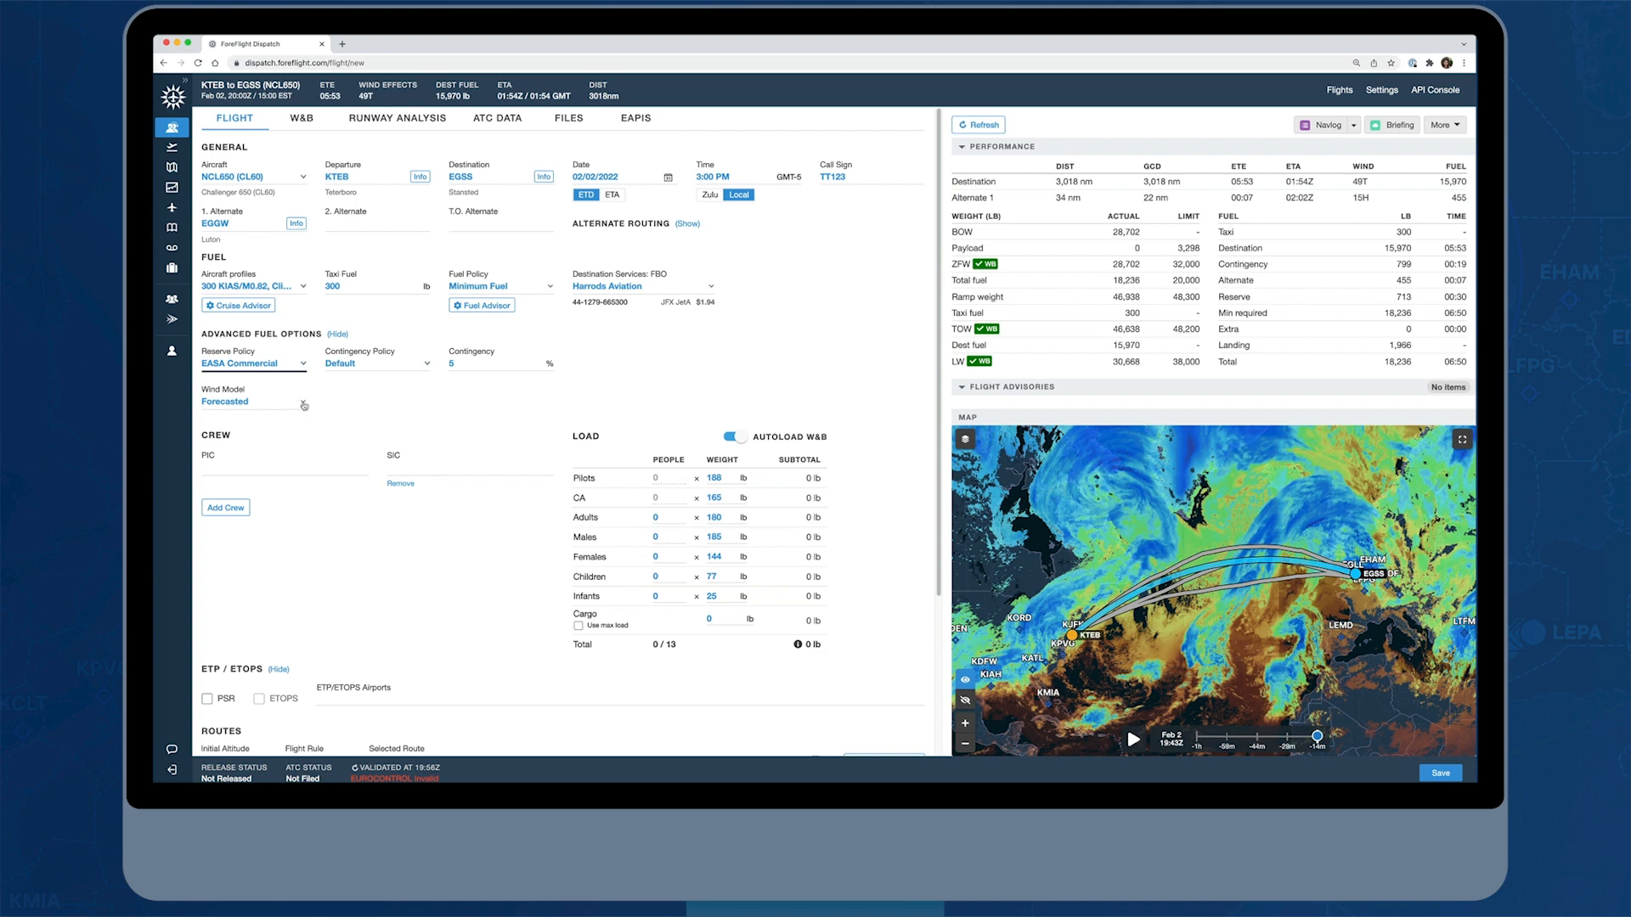
click(304, 406)
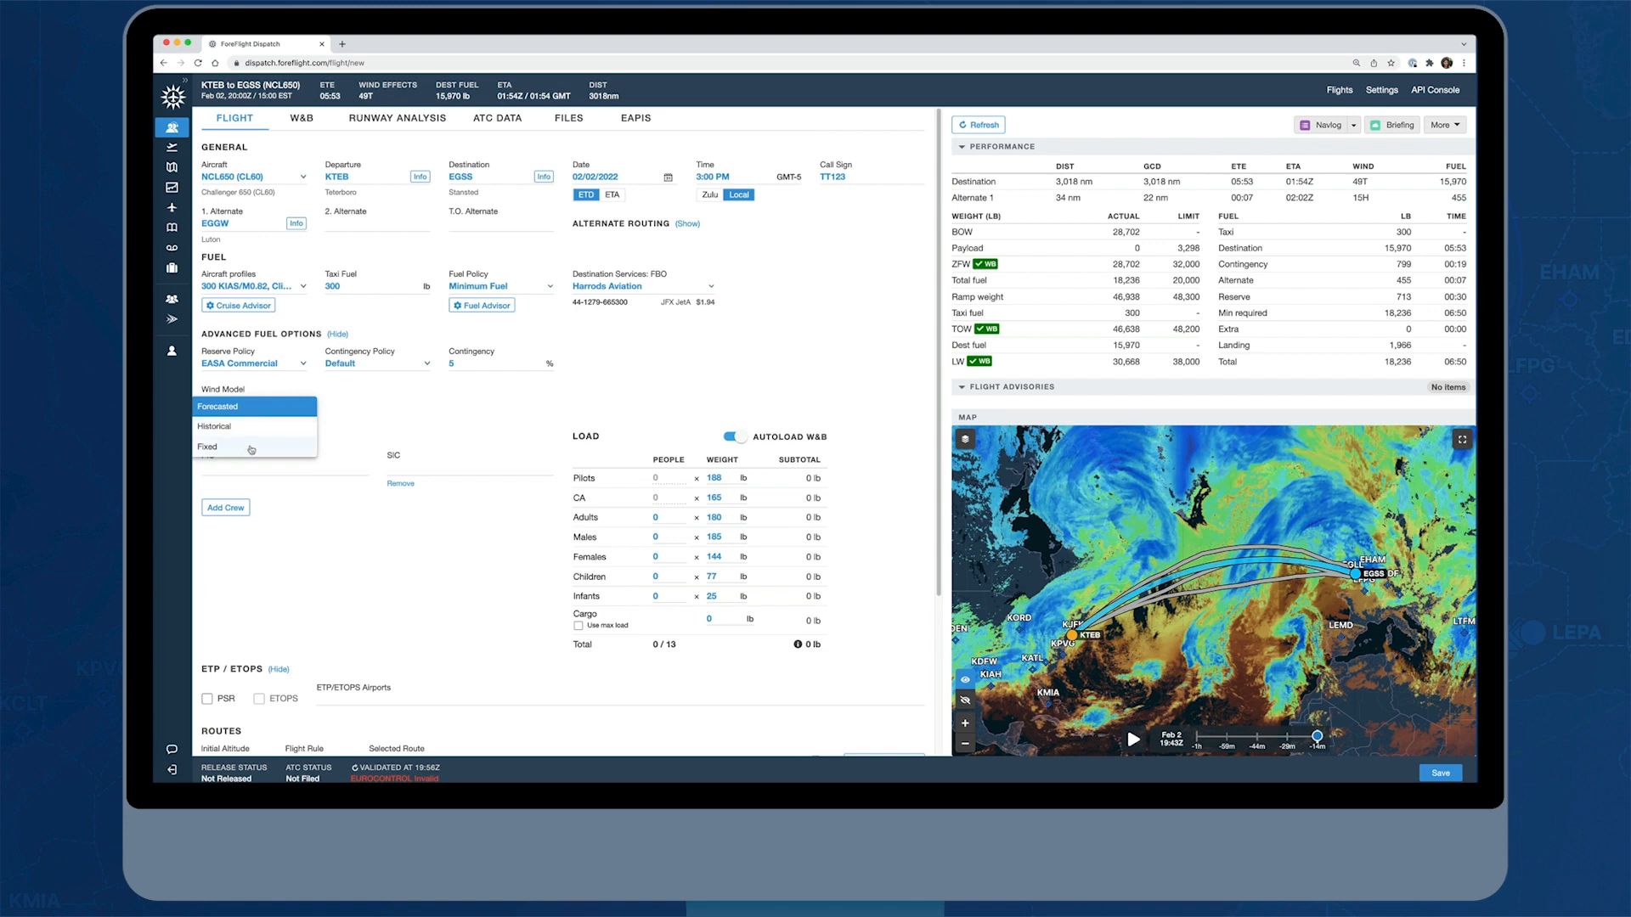
click(367, 422)
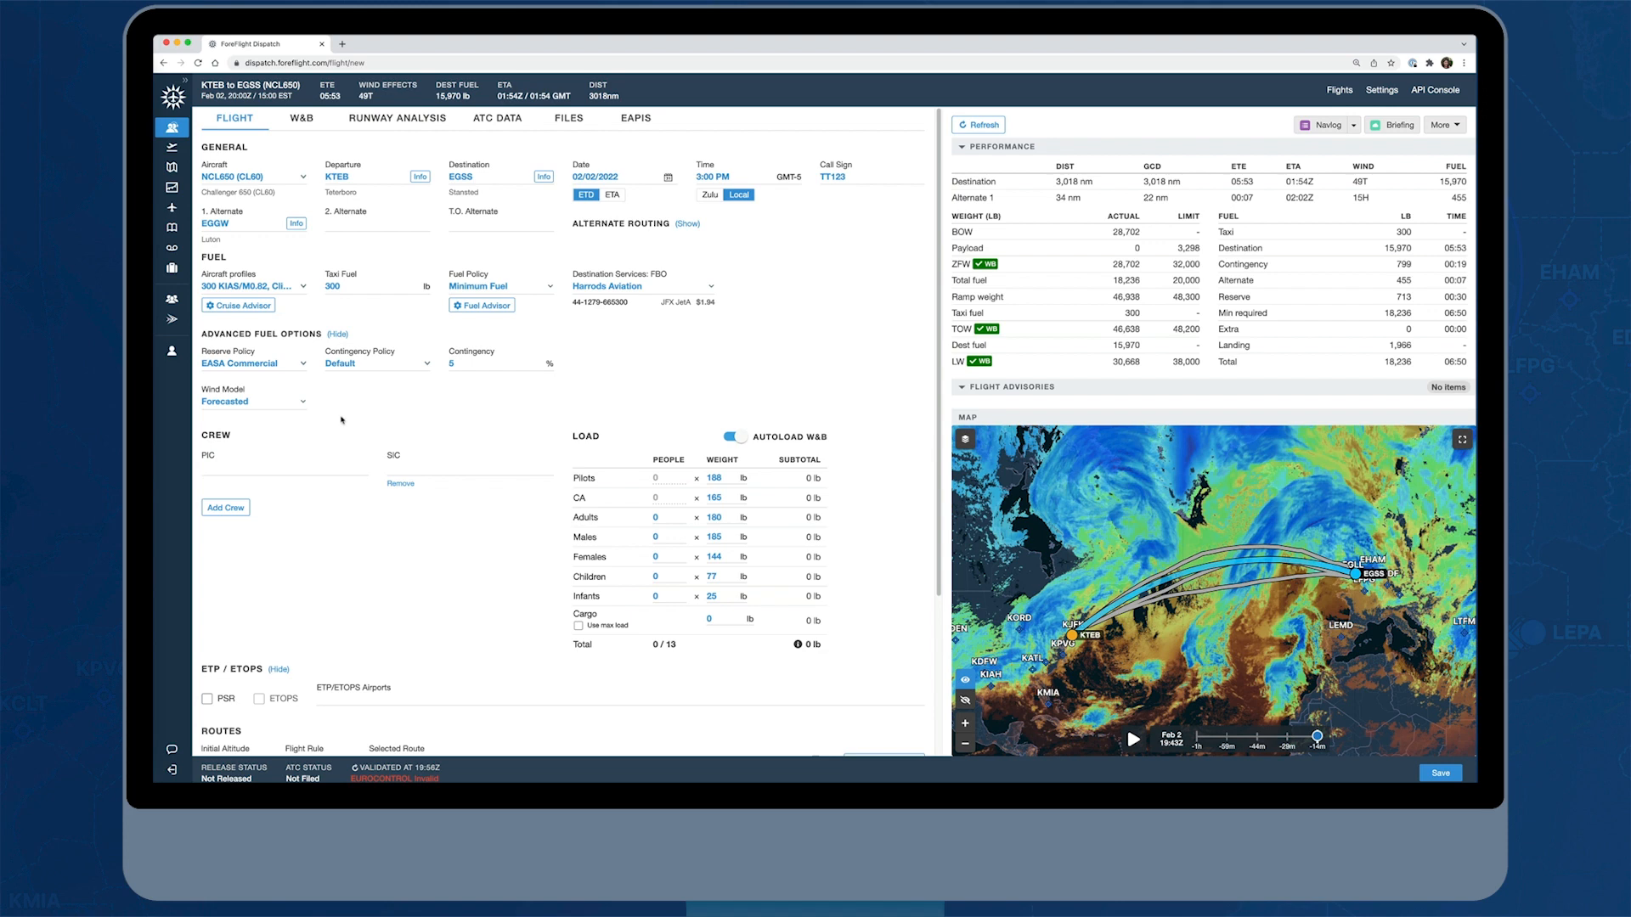
Assign the PIC and SIC from the suggested crew members and check which additional crew roles are available
click(250, 469)
text(cait)
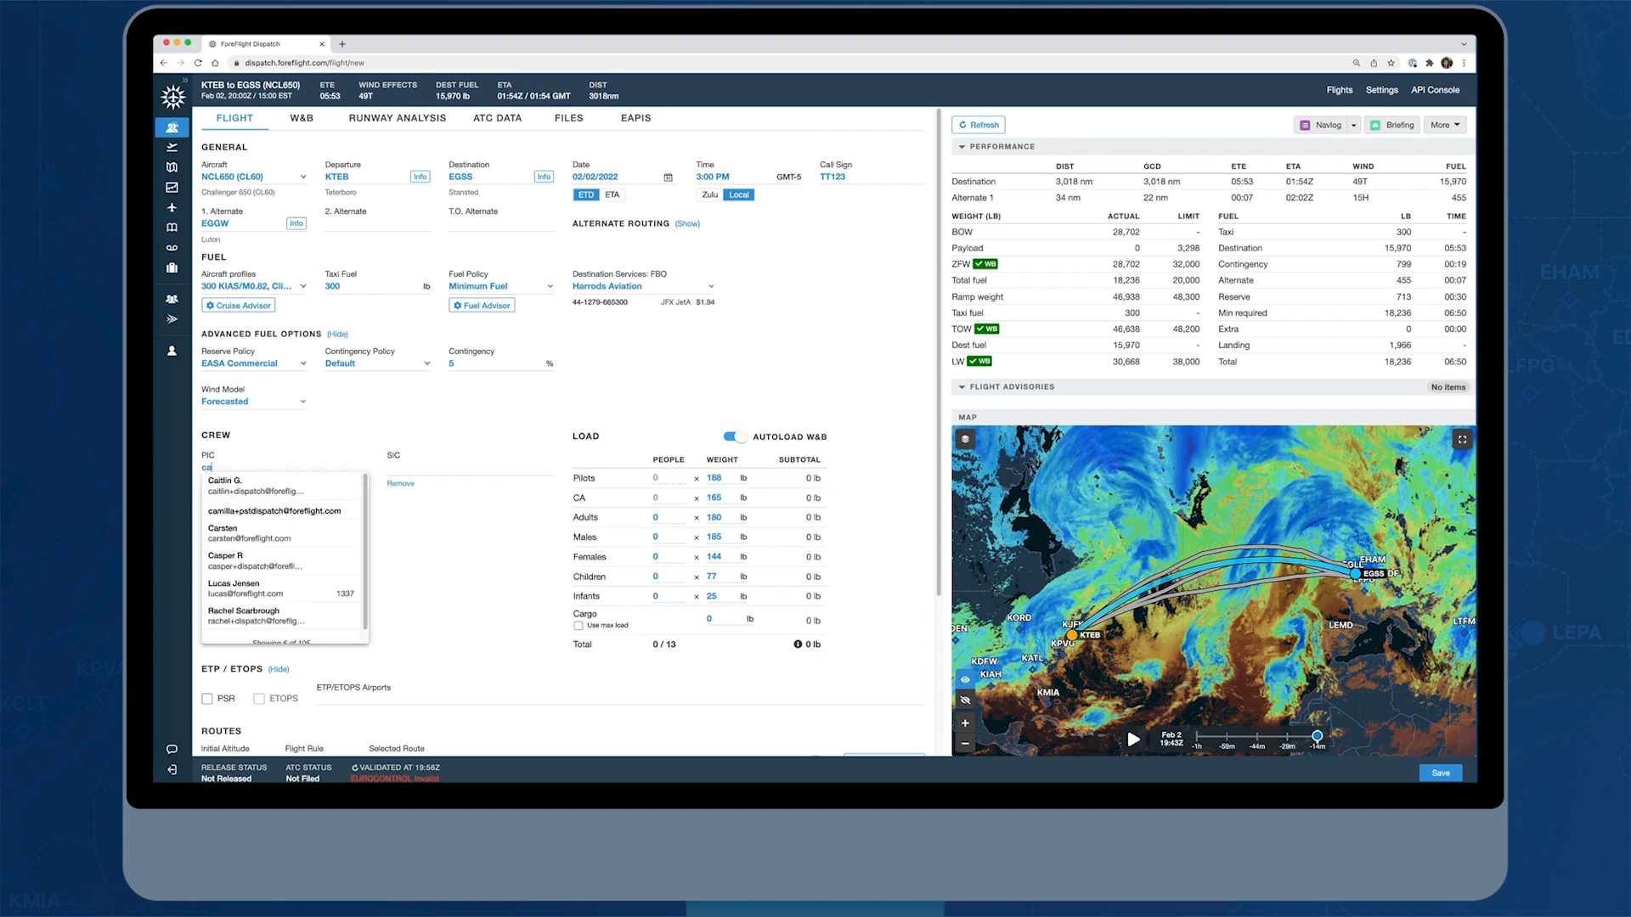
click(254, 486)
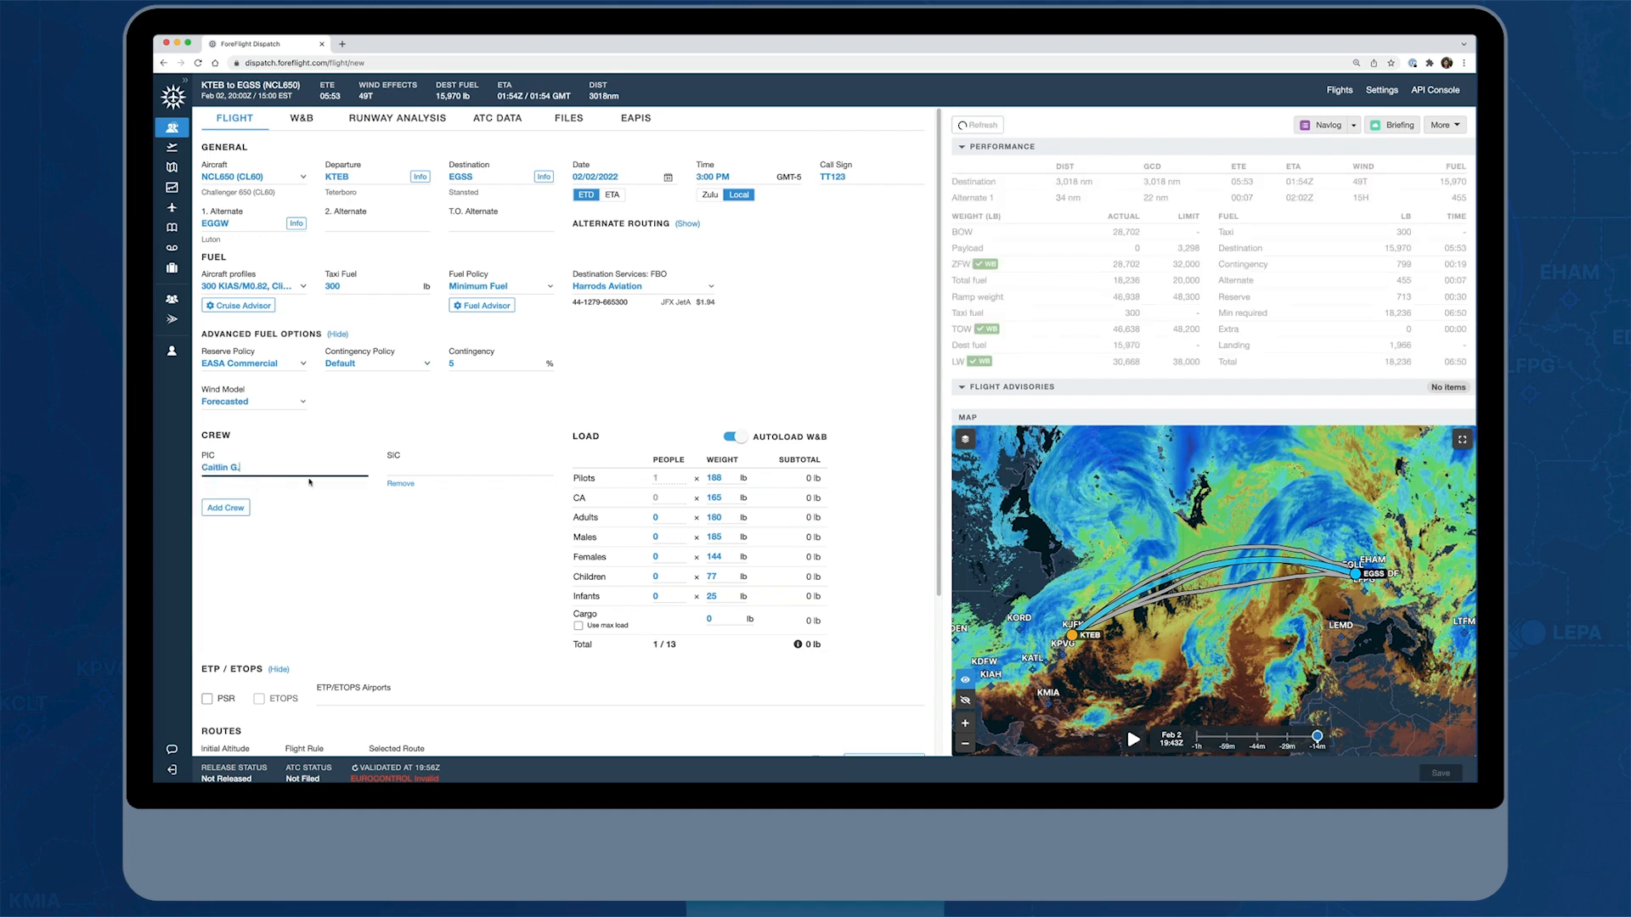
click(433, 468)
text(jp)
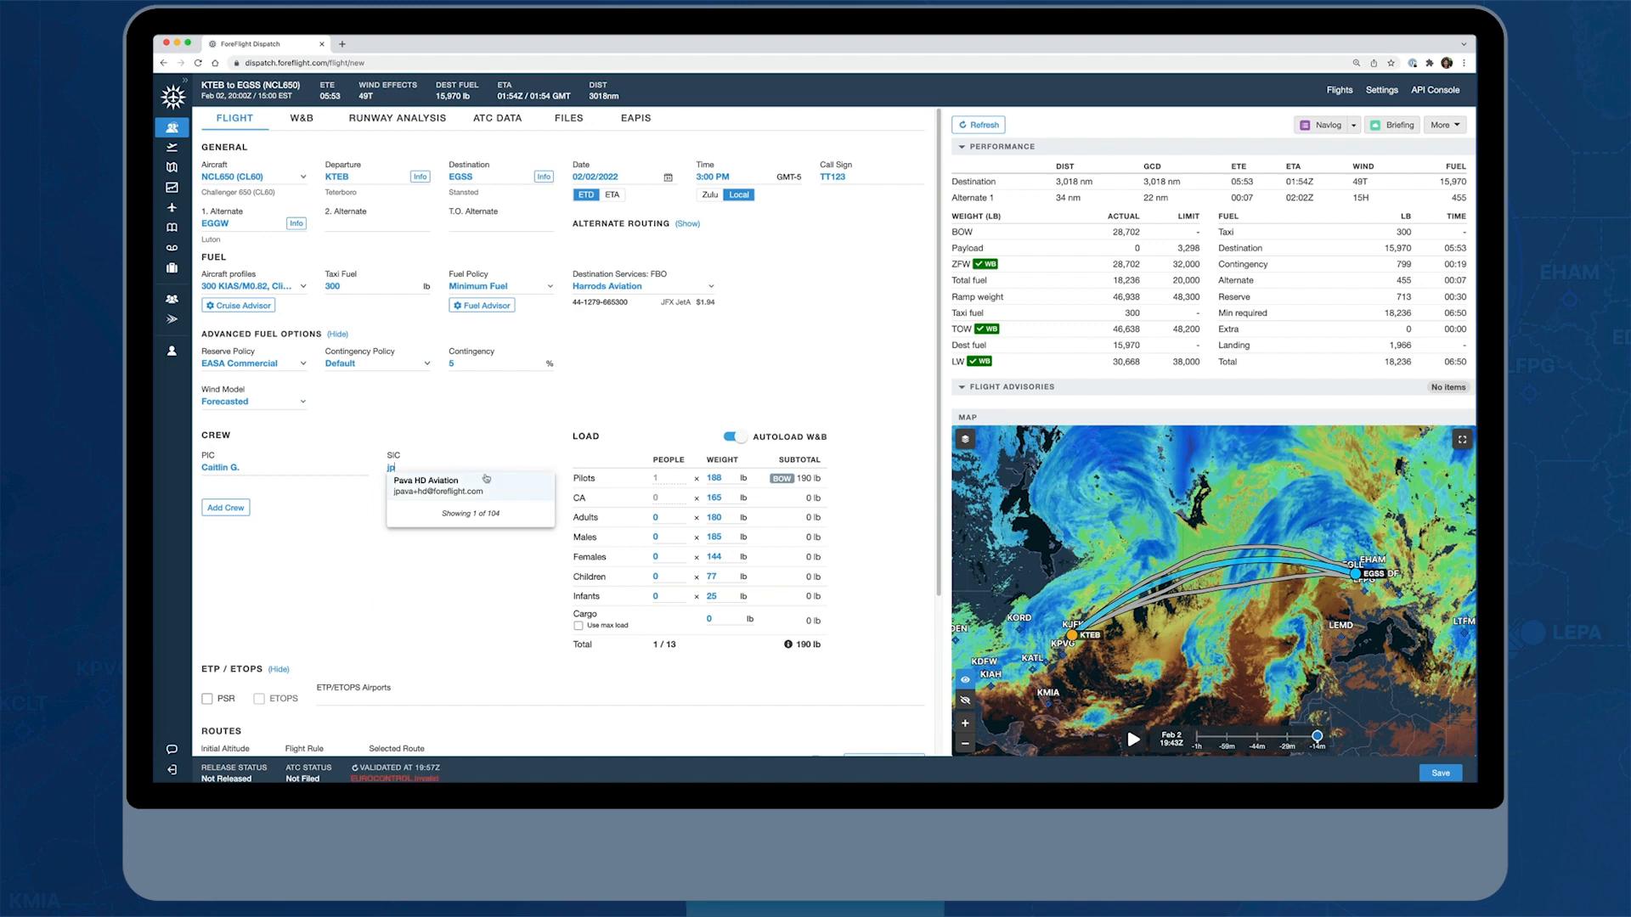
click(504, 480)
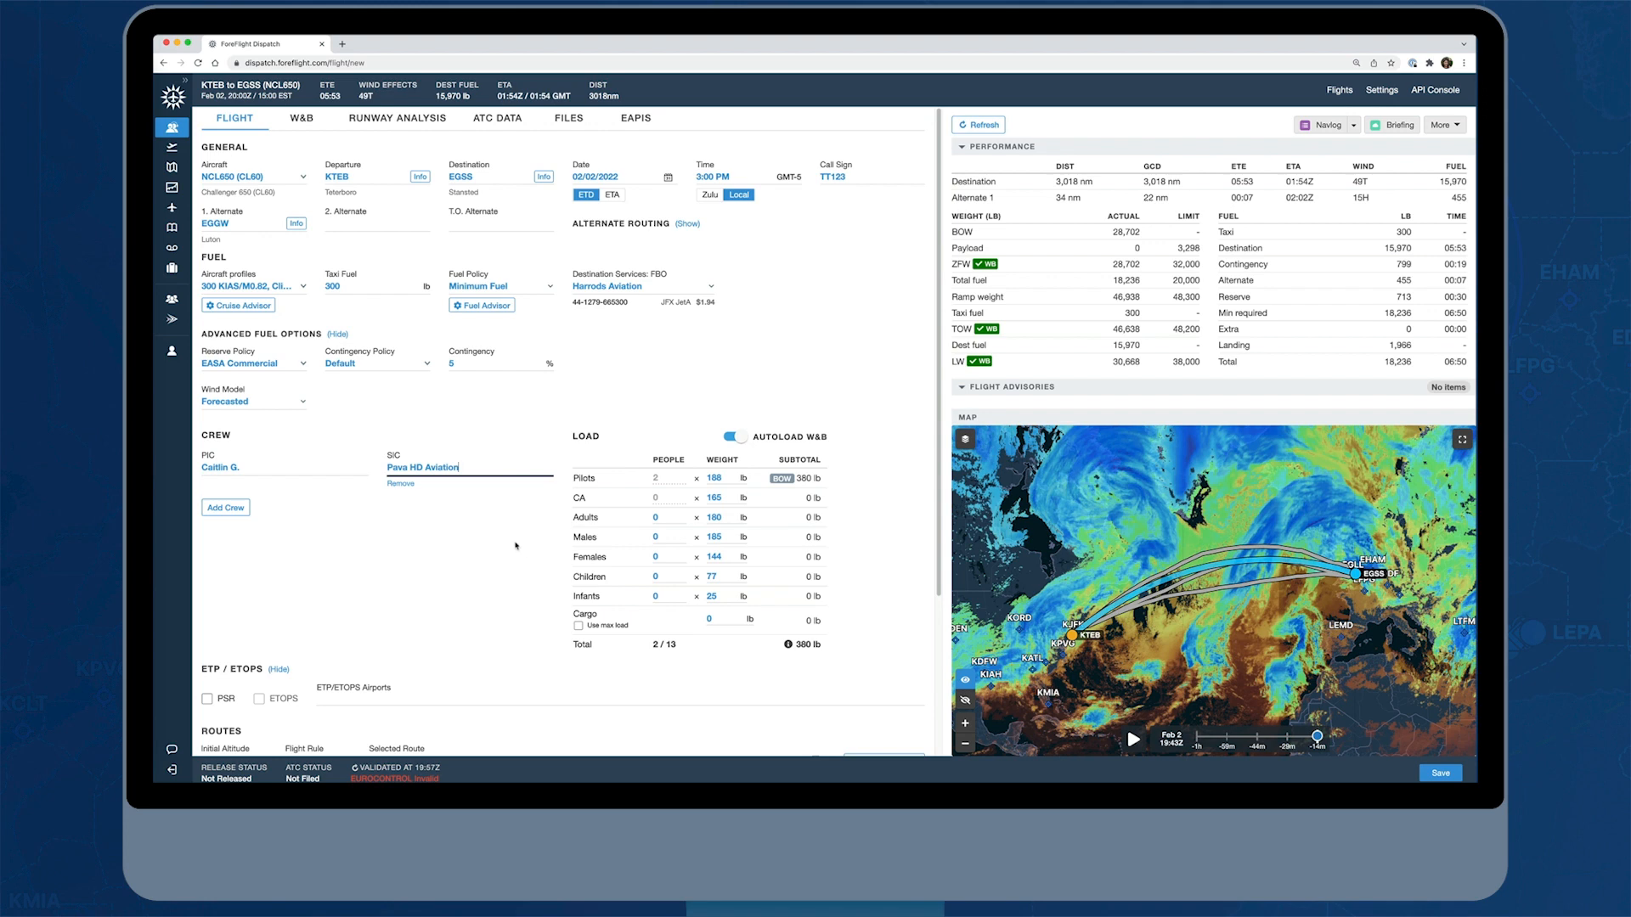
click(227, 510)
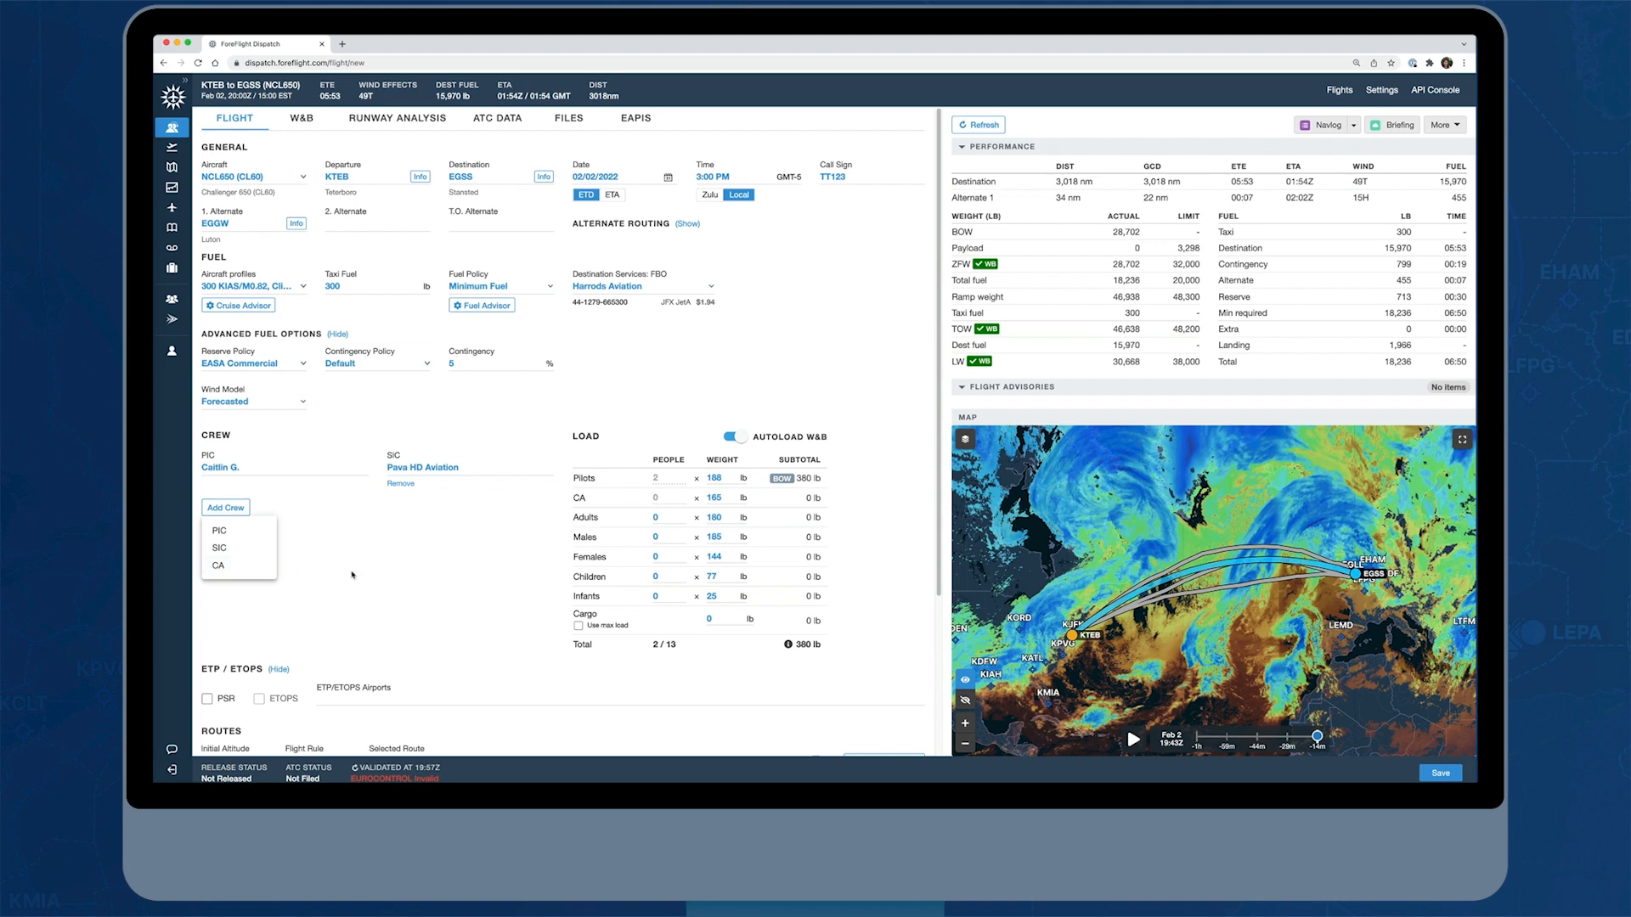
click(352, 575)
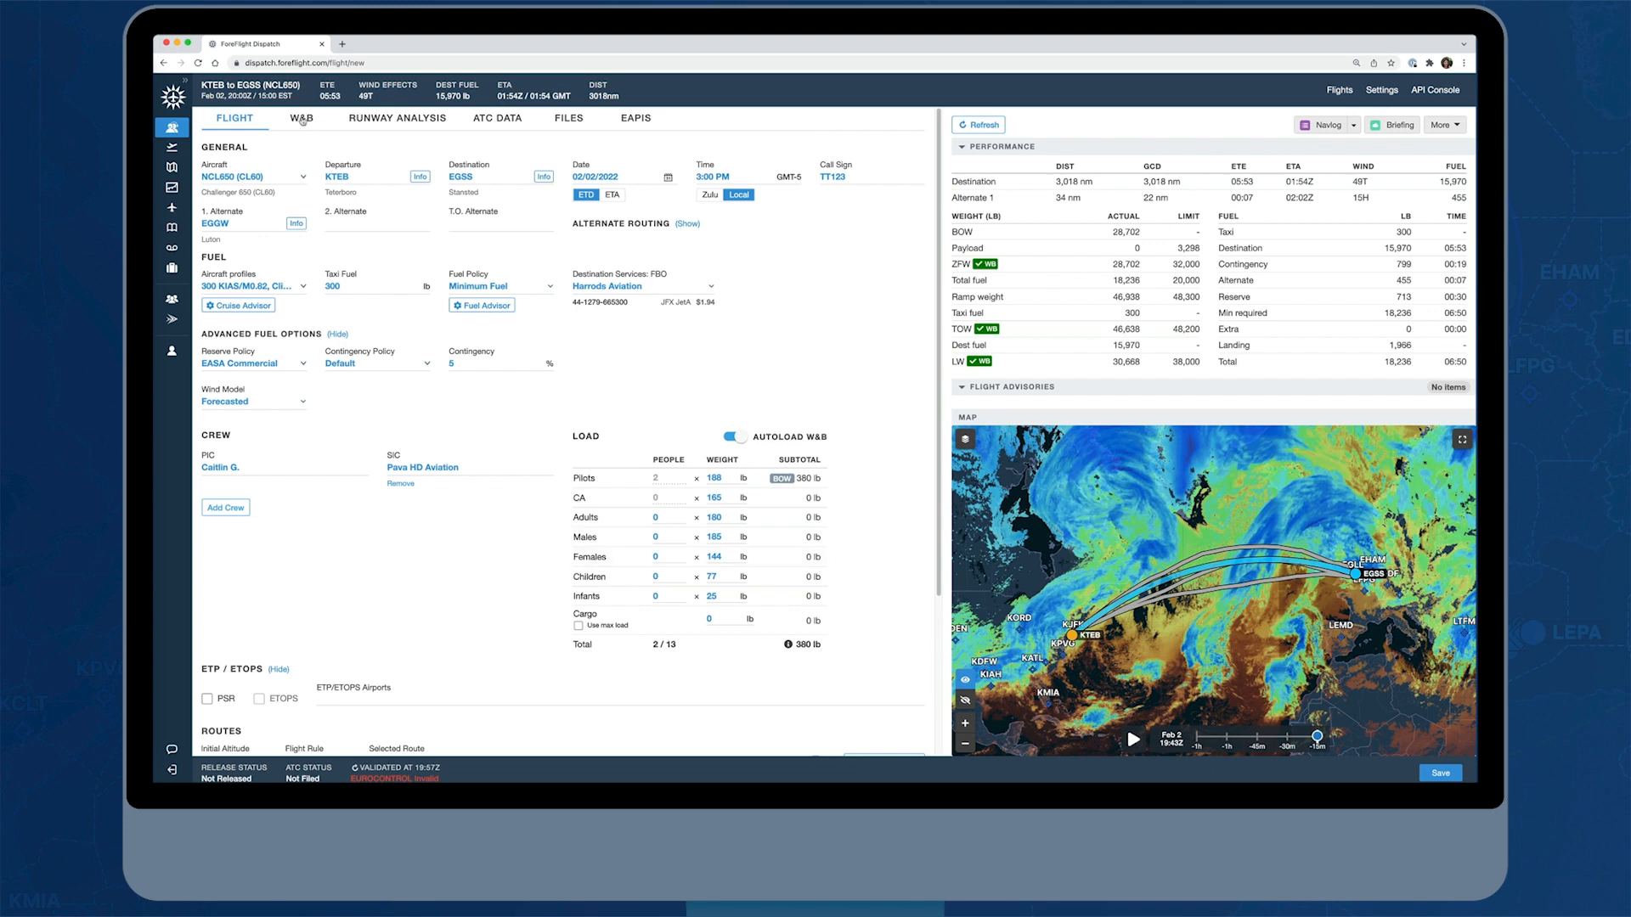
In the weight and balance seating, assign Male to Right Seat 2, Female to Right Seat 4 and Male to Left Seat 5
click(302, 121)
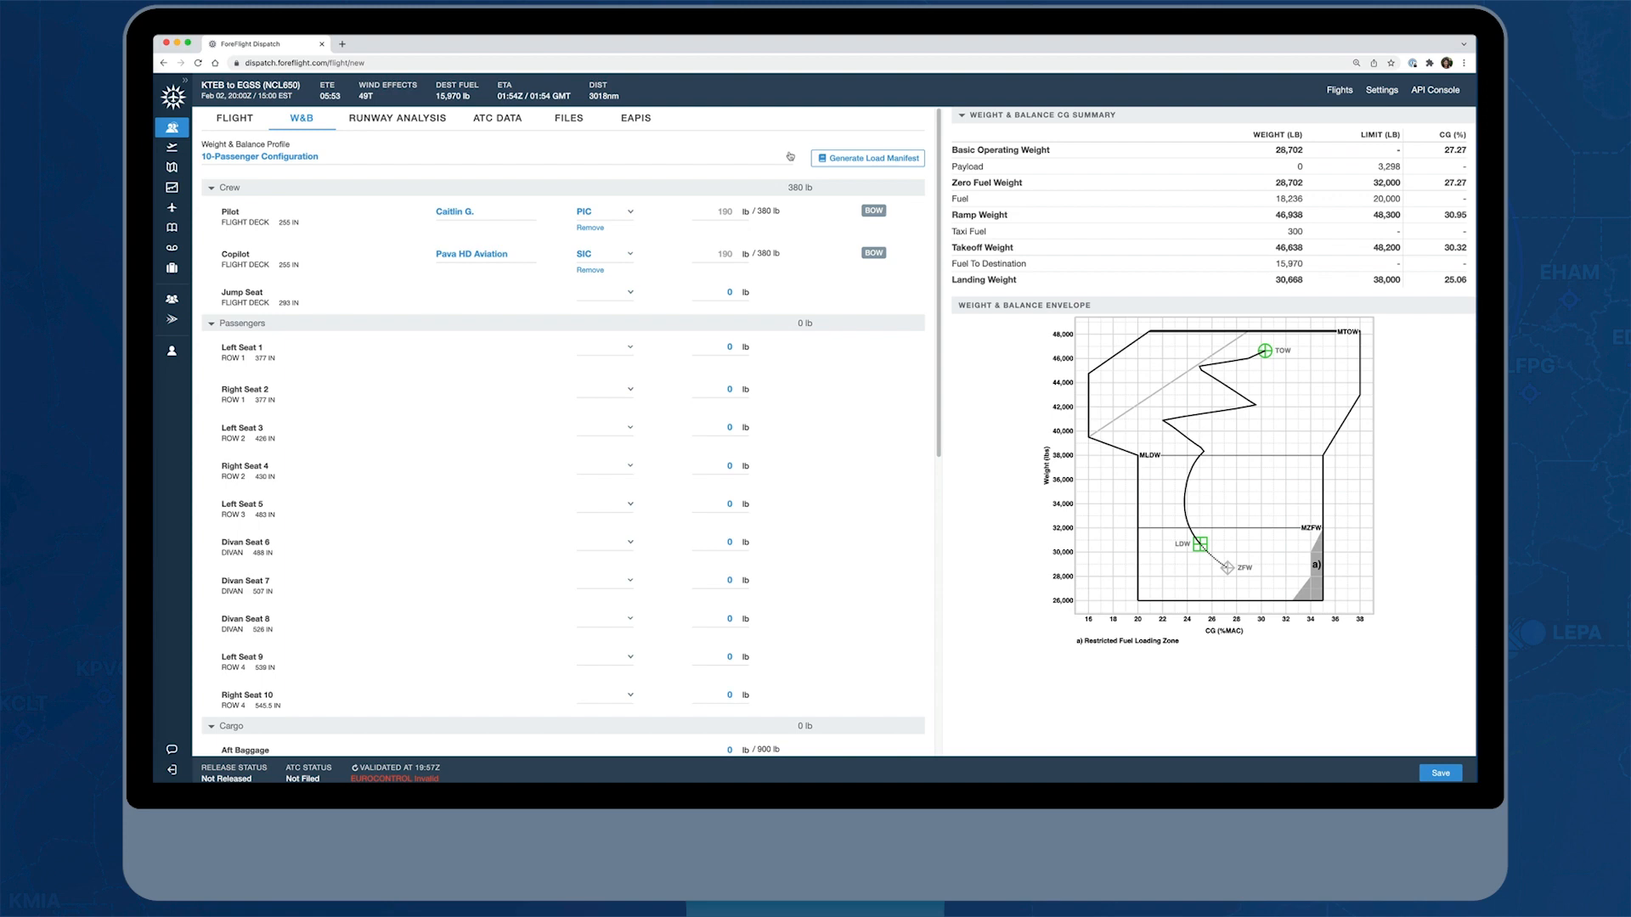
click(630, 392)
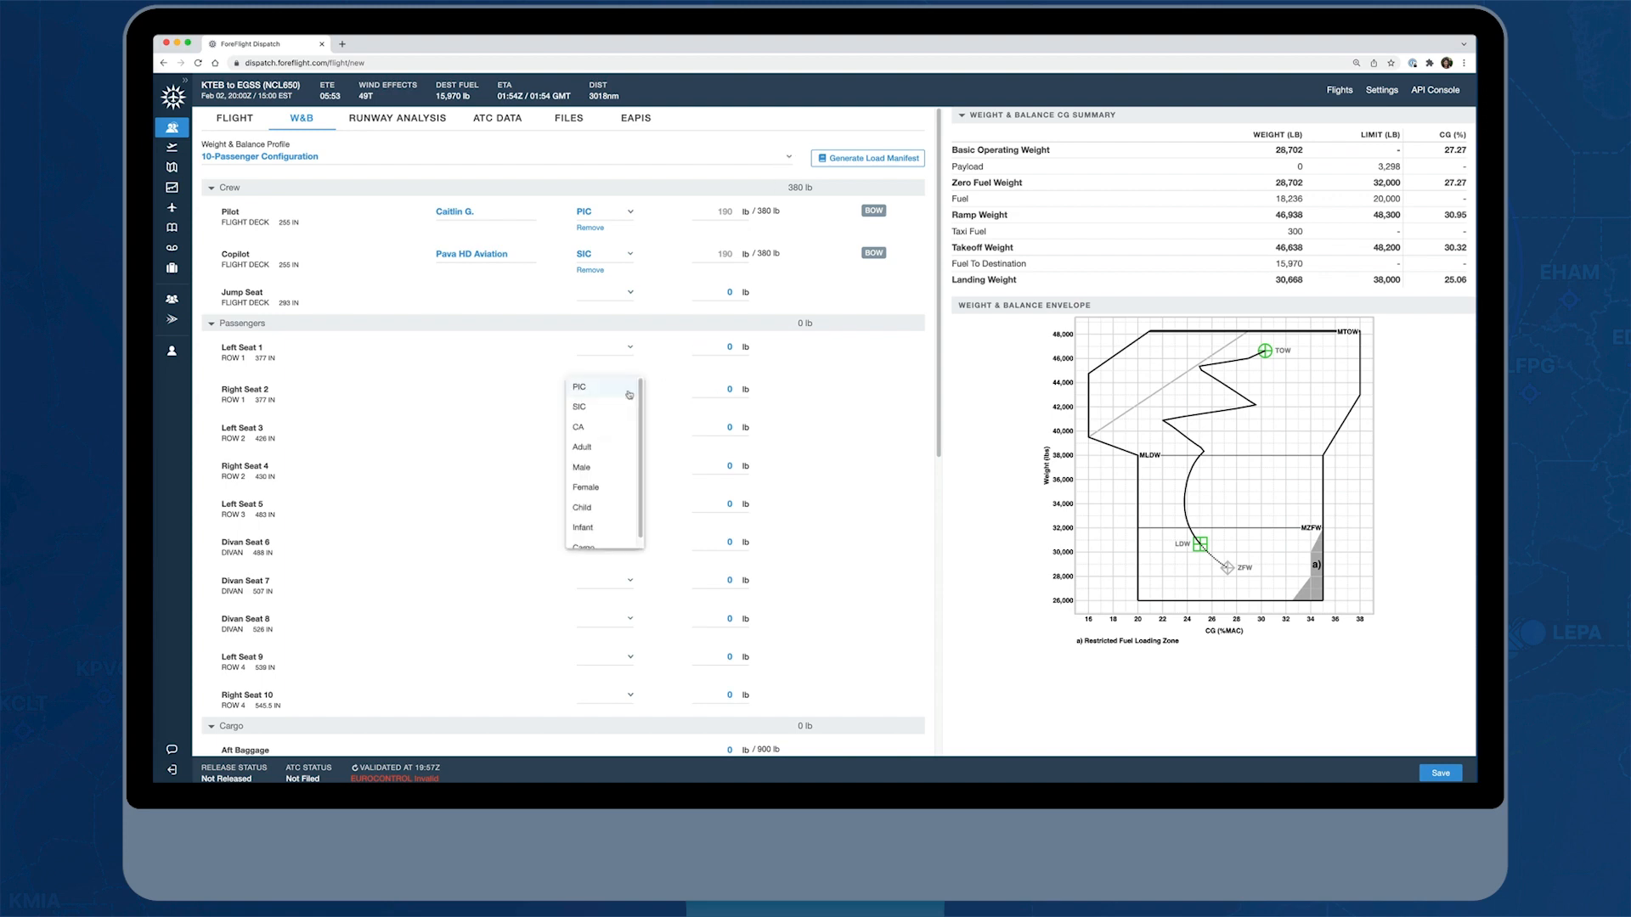
click(625, 468)
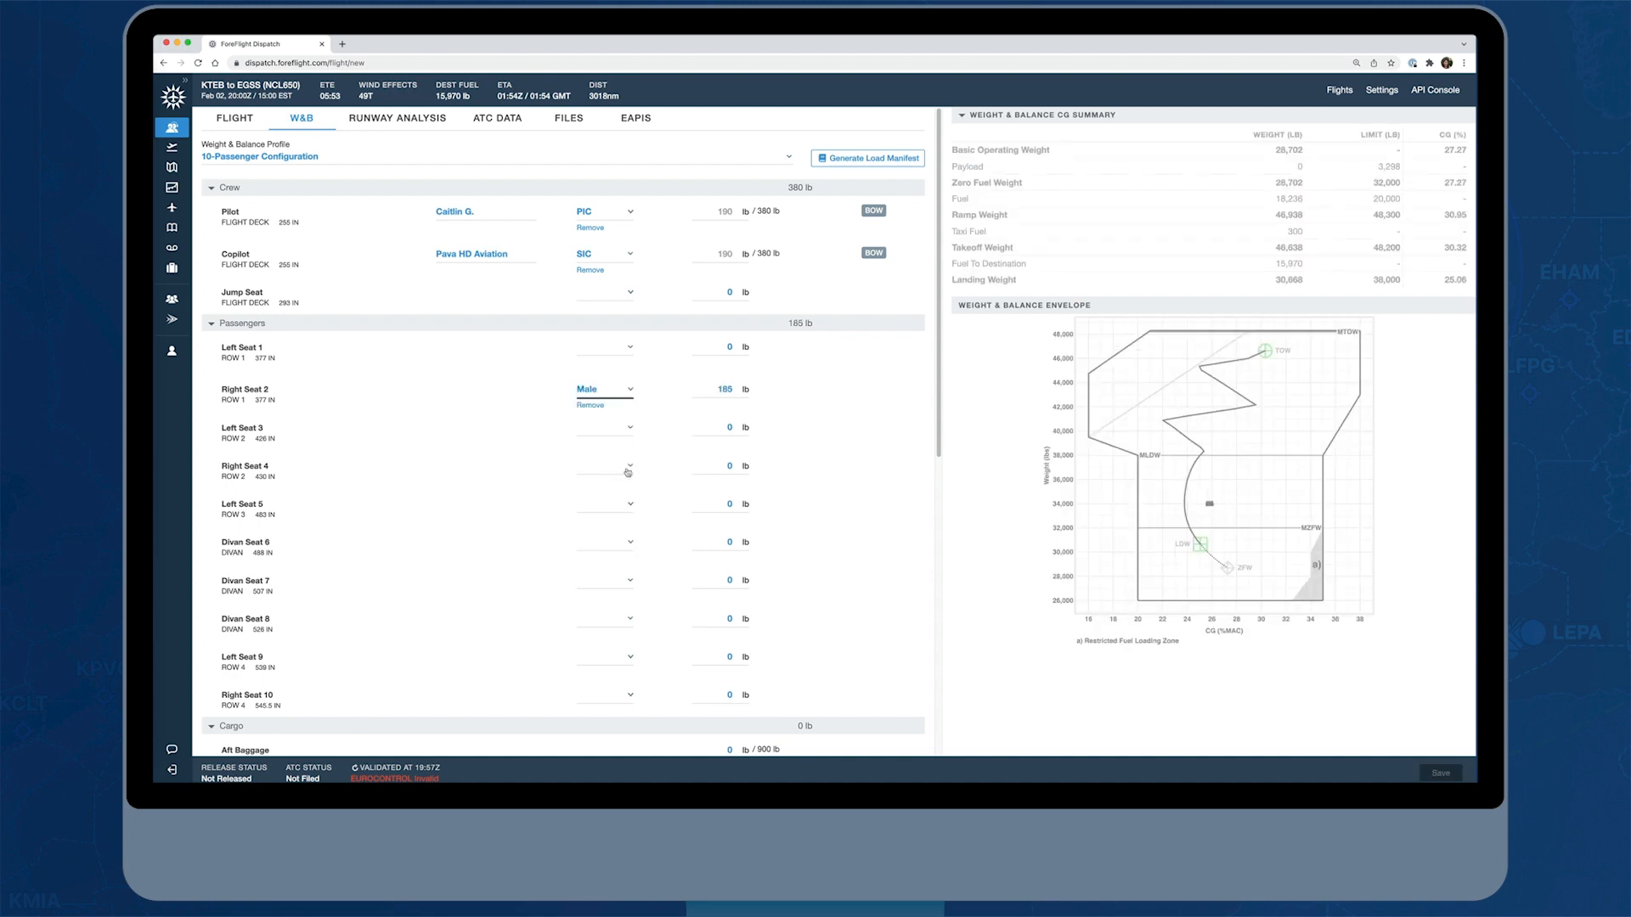
click(628, 472)
click(626, 562)
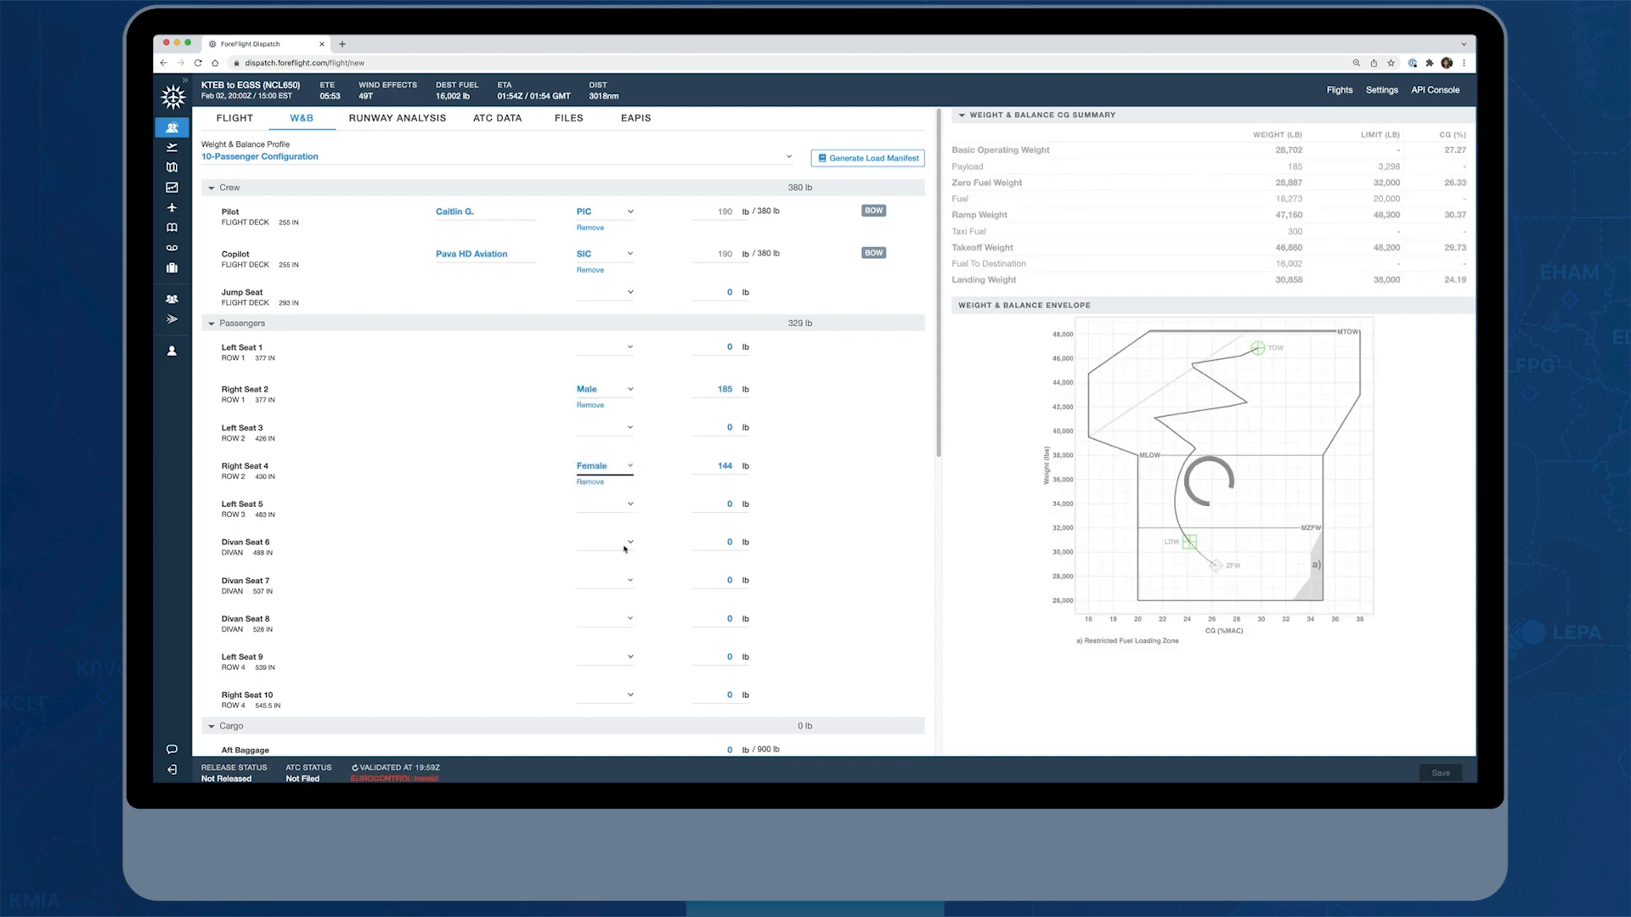
click(629, 506)
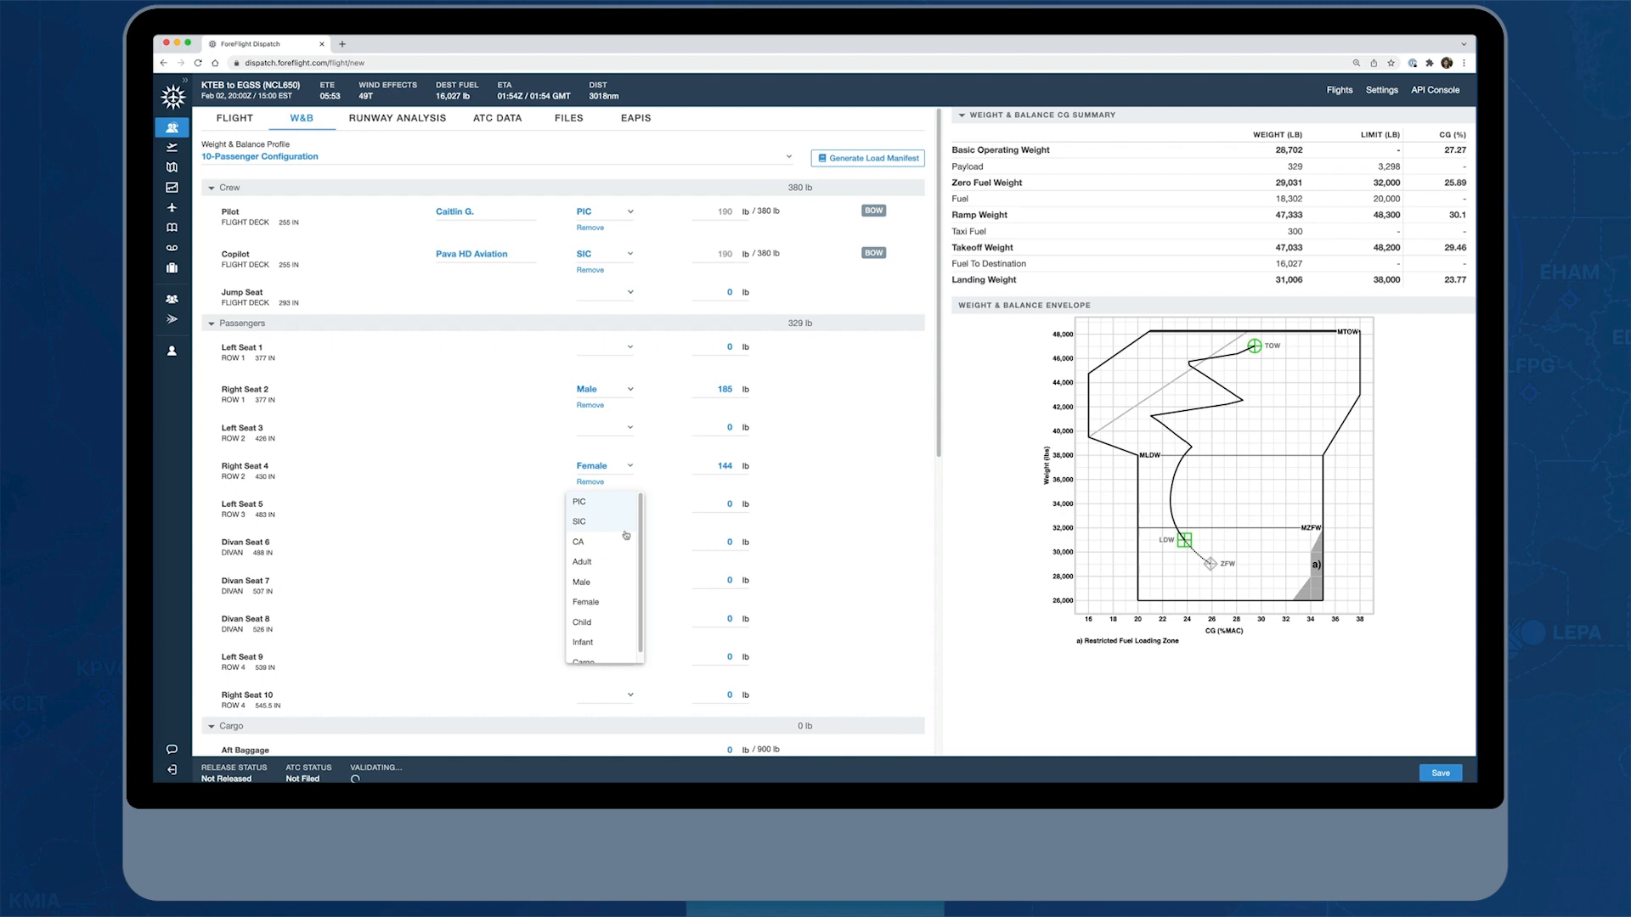
click(601, 582)
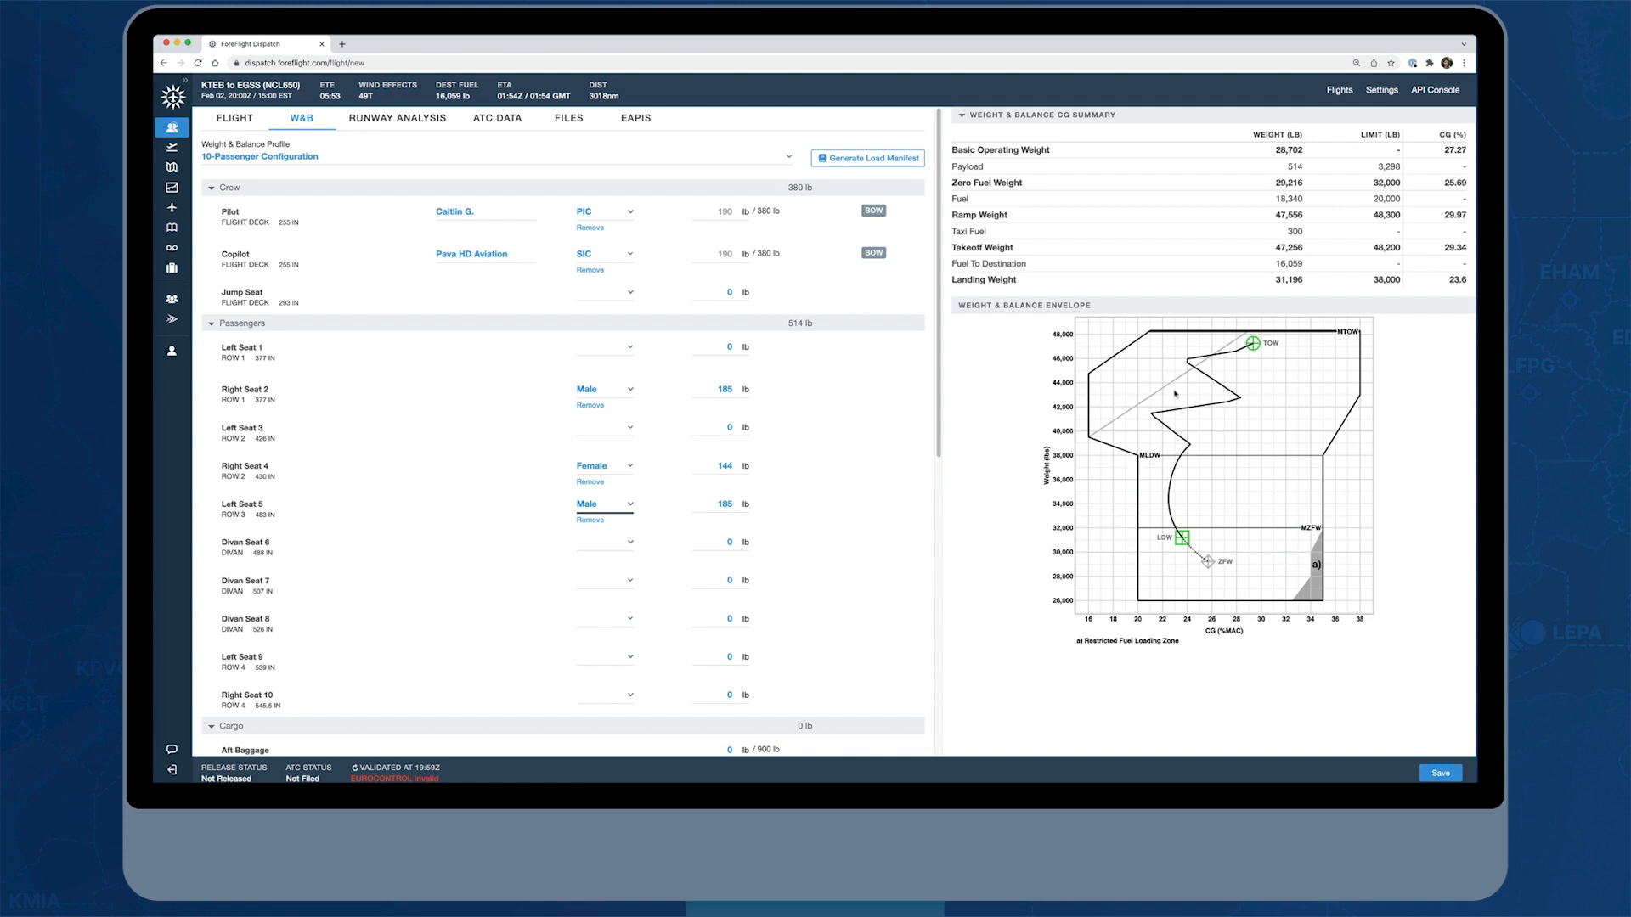
Set the aft baggage cargo weight to 300 lb and review the aircraft items and fuel stations
scroll(866, 652, down, 6)
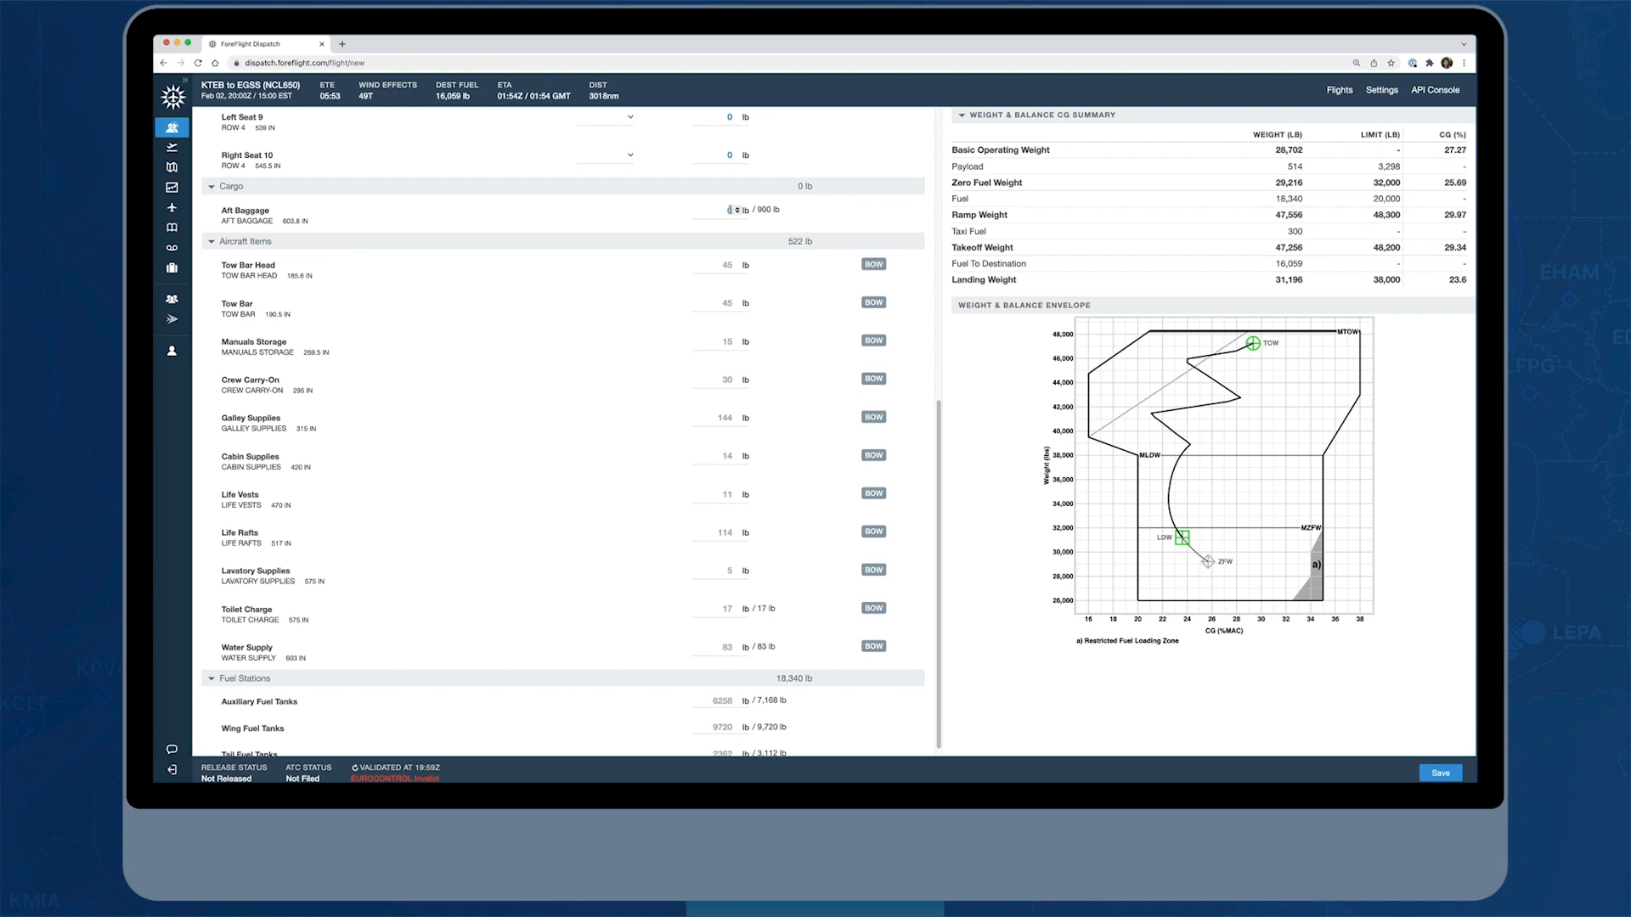
click(729, 209)
click(821, 227)
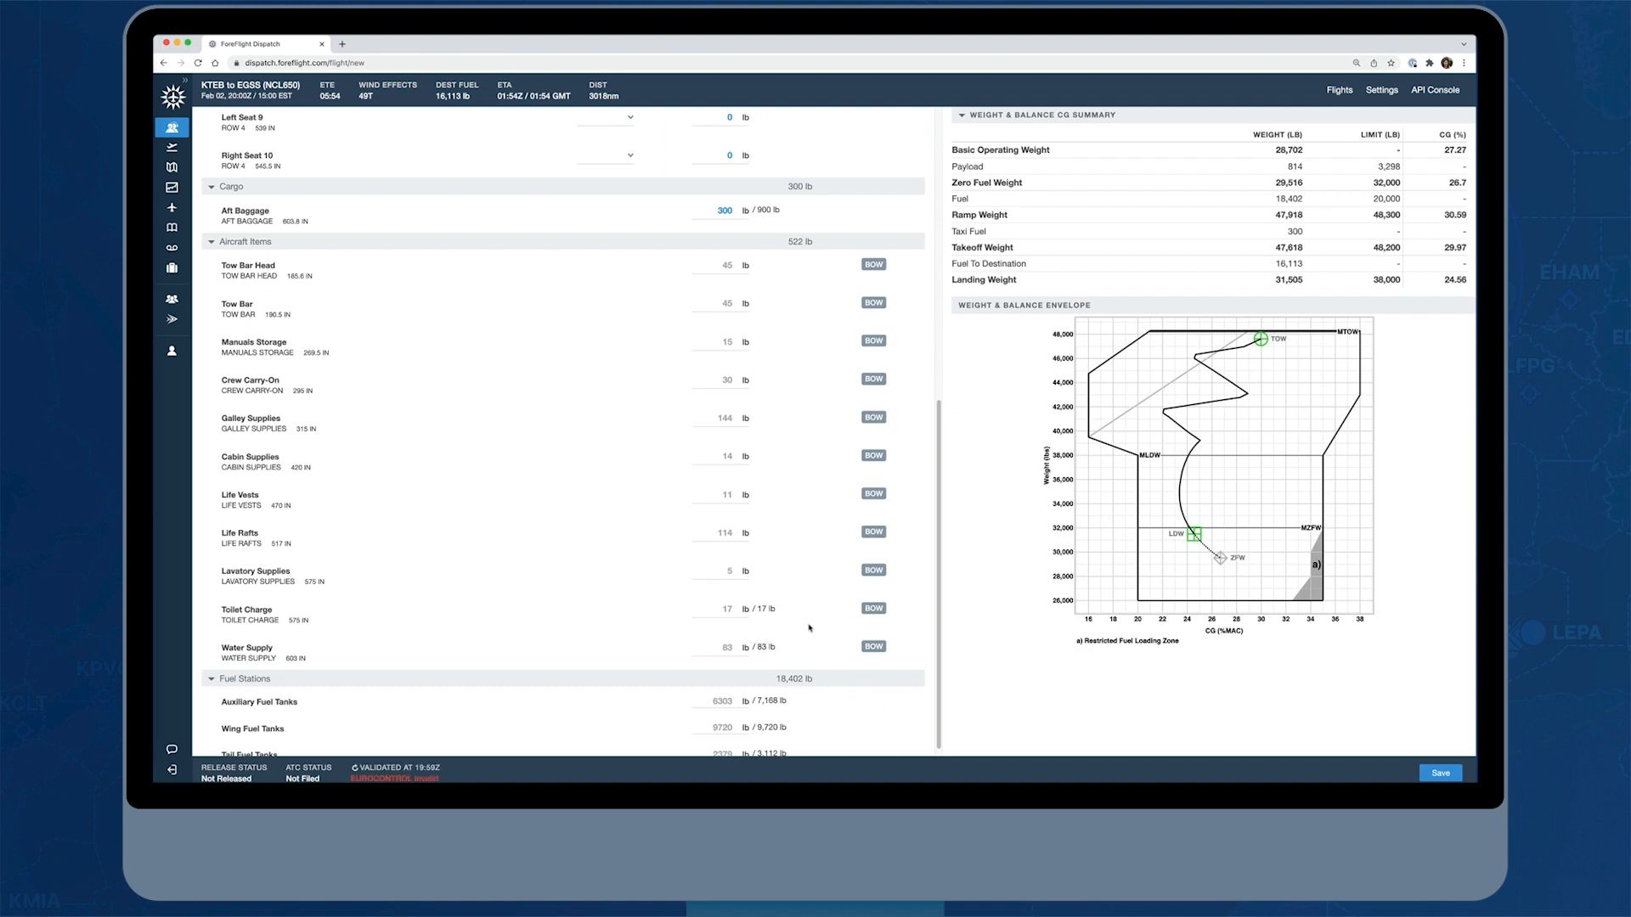
scroll(812, 625, down, 1)
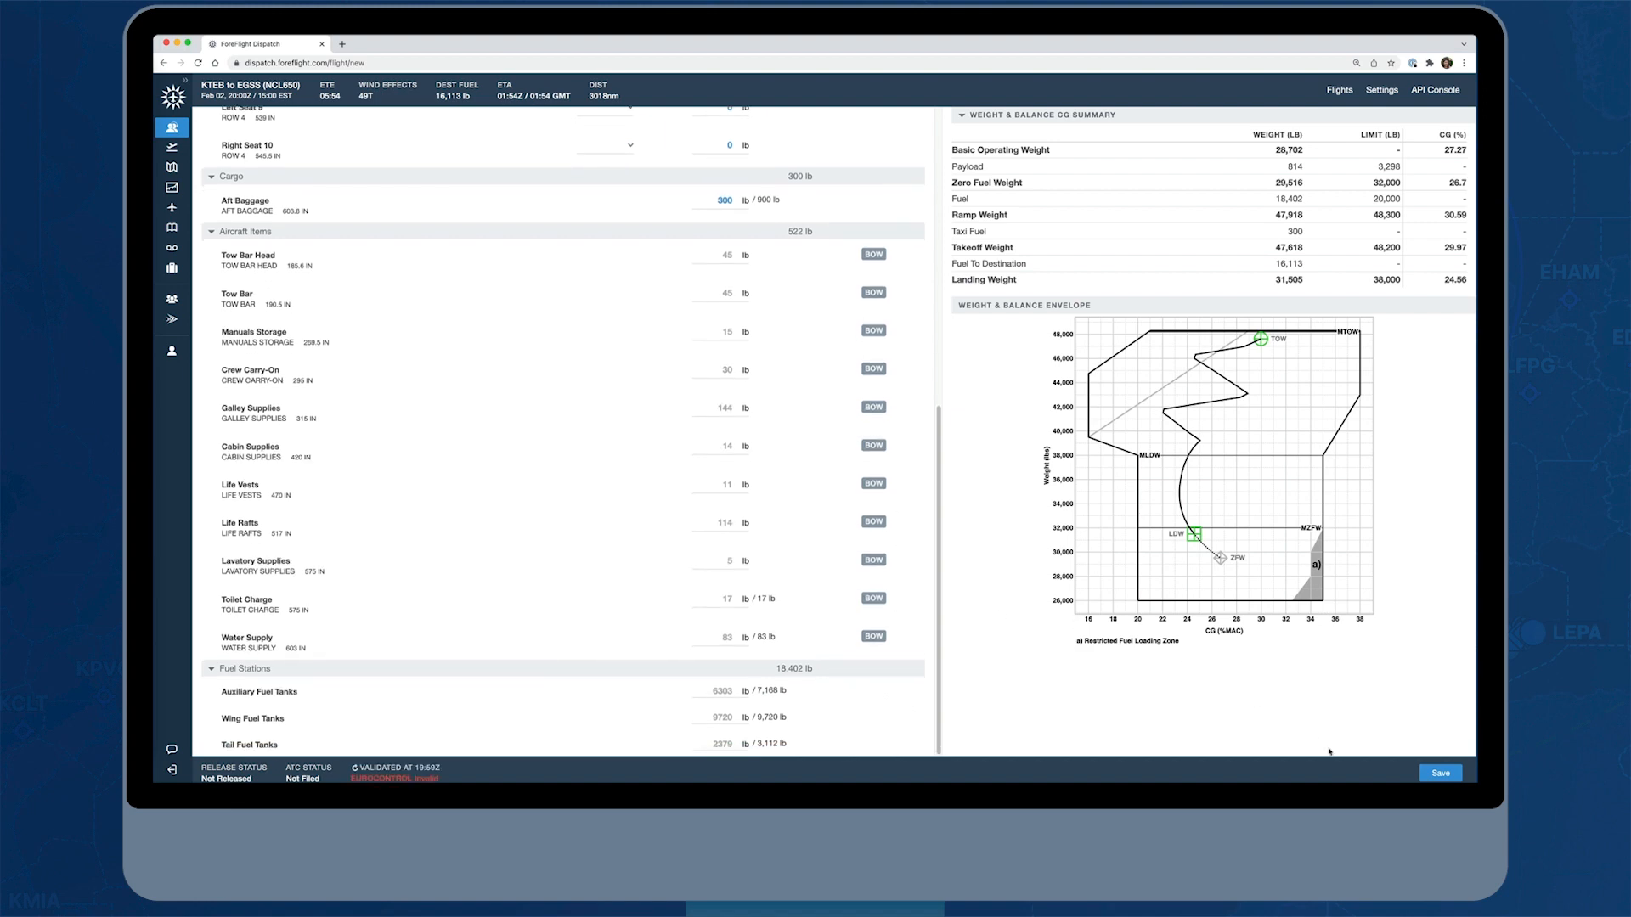
scroll(805, 593, up, 10)
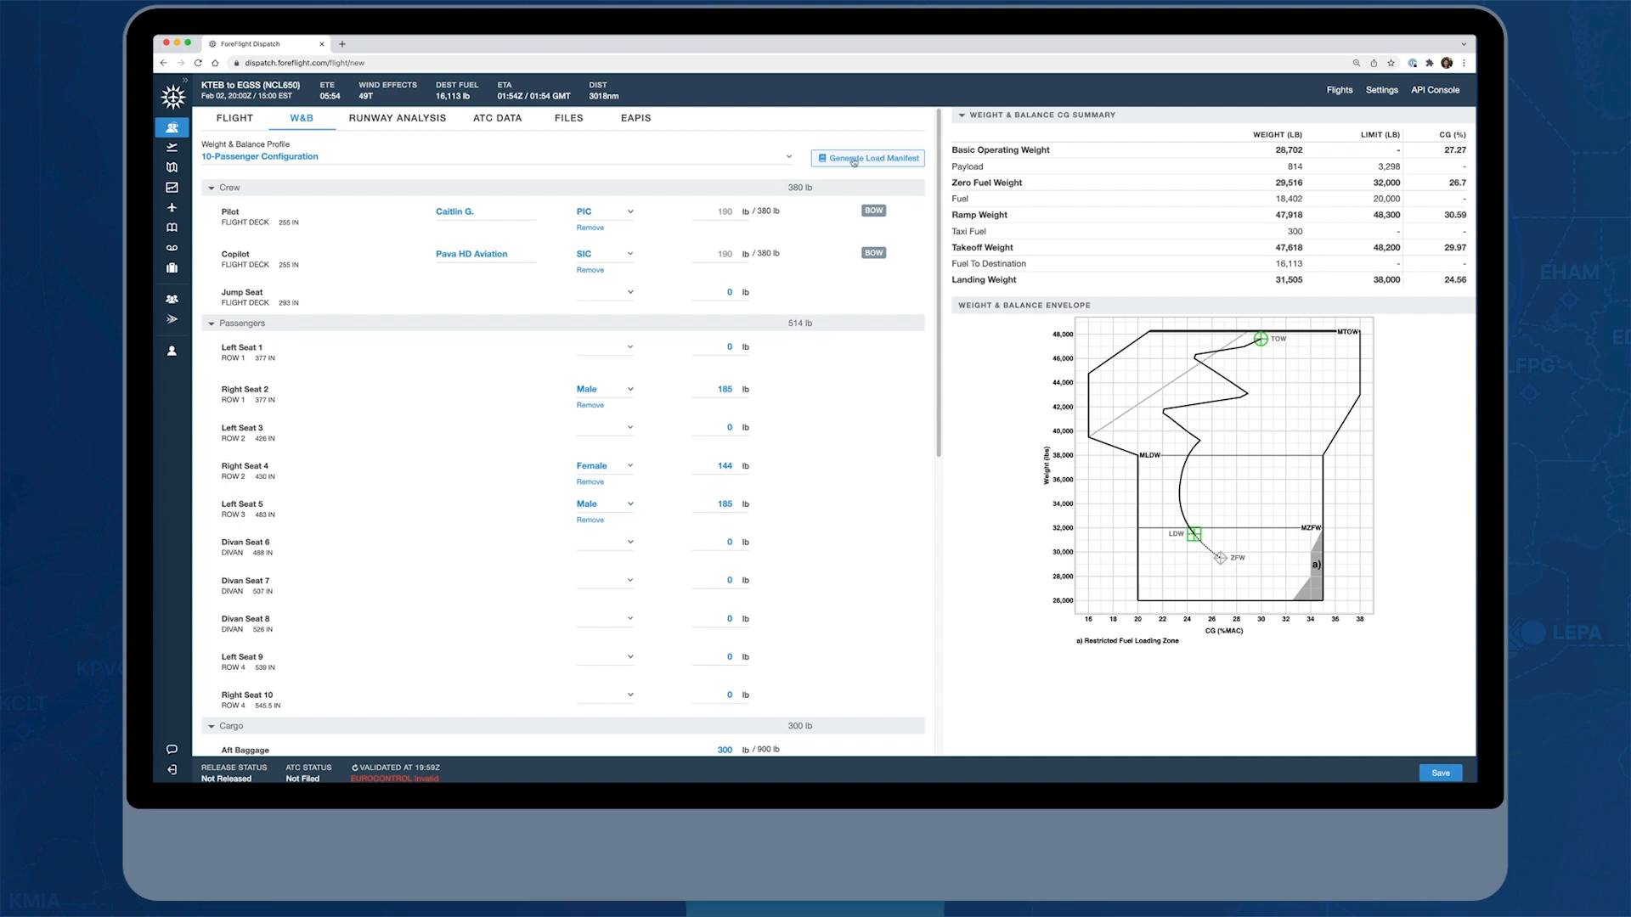
Add CYQX, BIKF and EINN as the flight's ETP/ETOPS airports and enable both PSR and ETOPS
click(233, 120)
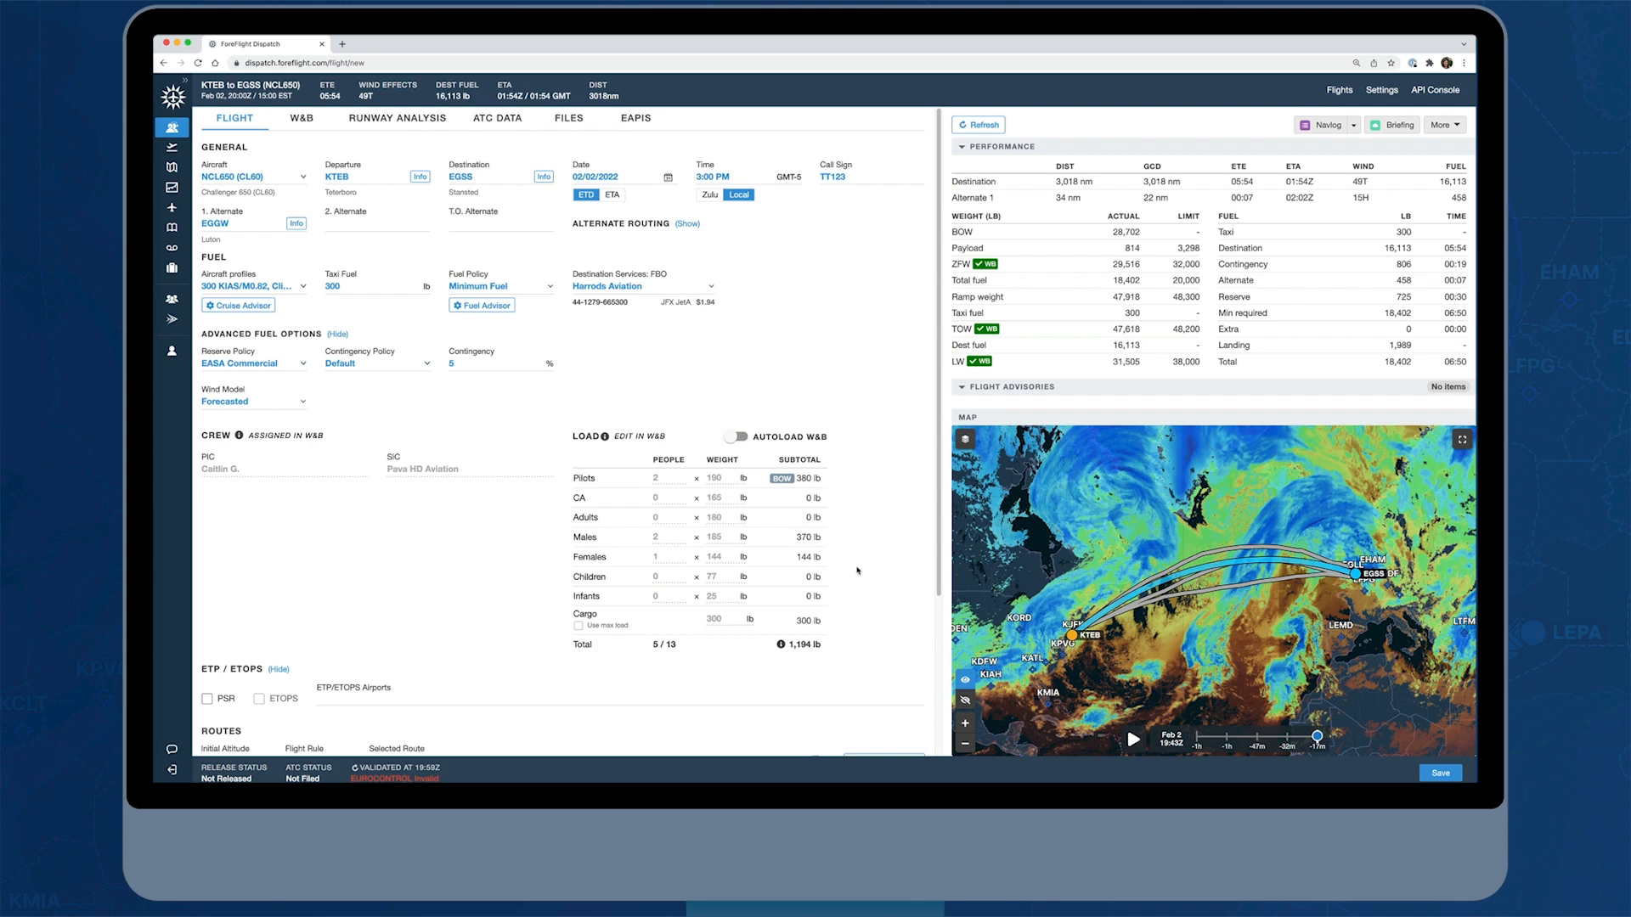
scroll(850, 577, down, 3)
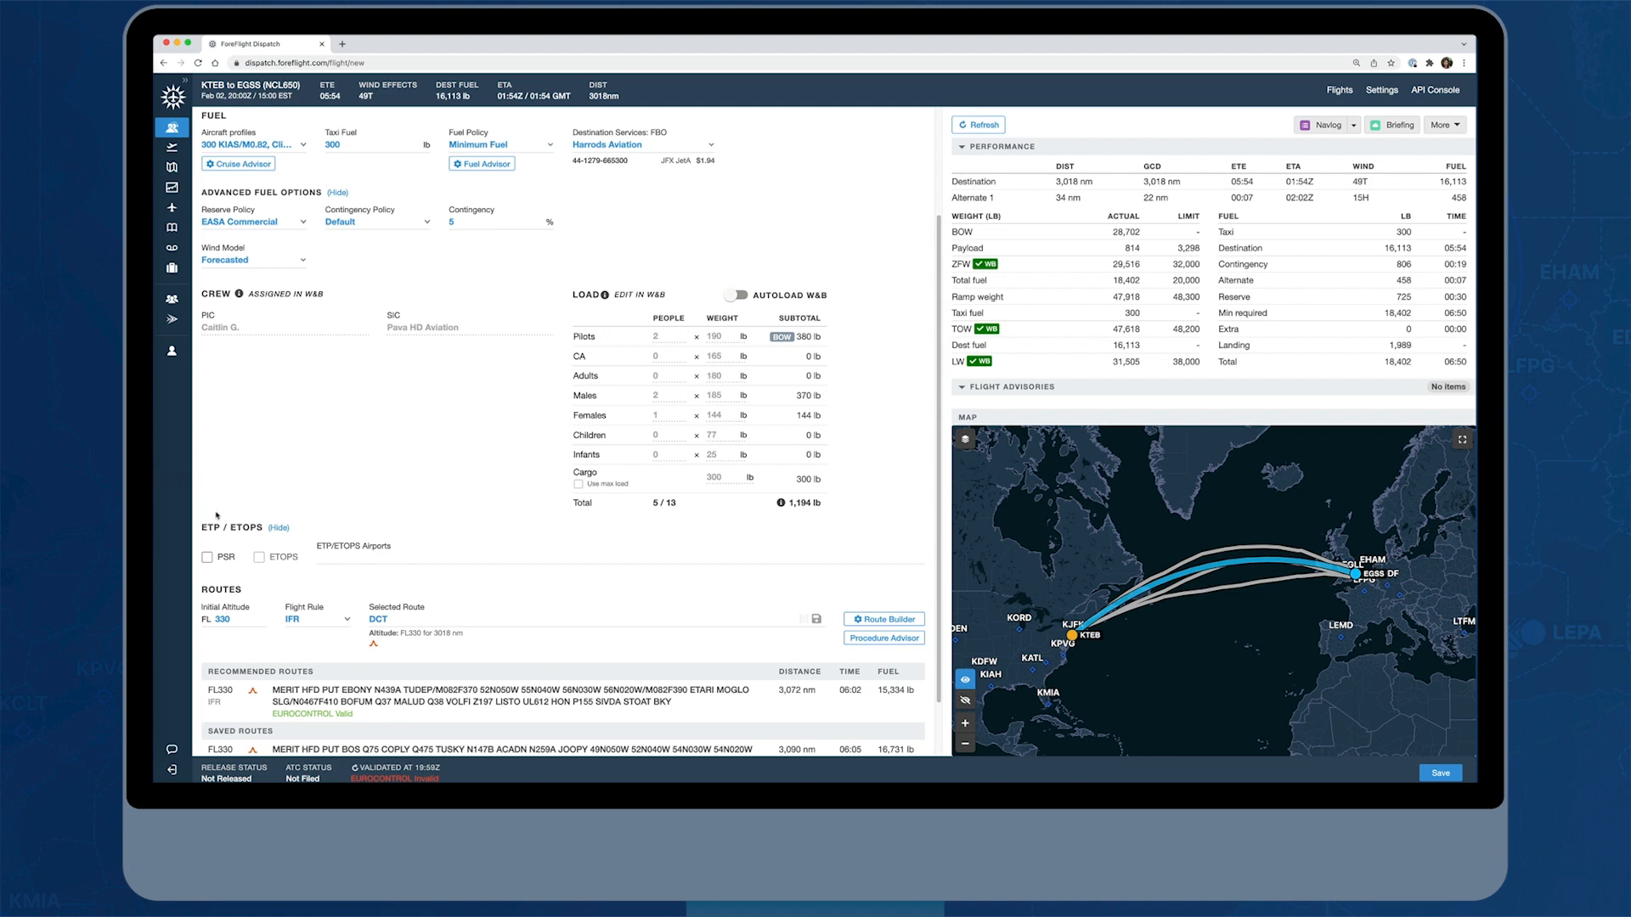
click(349, 556)
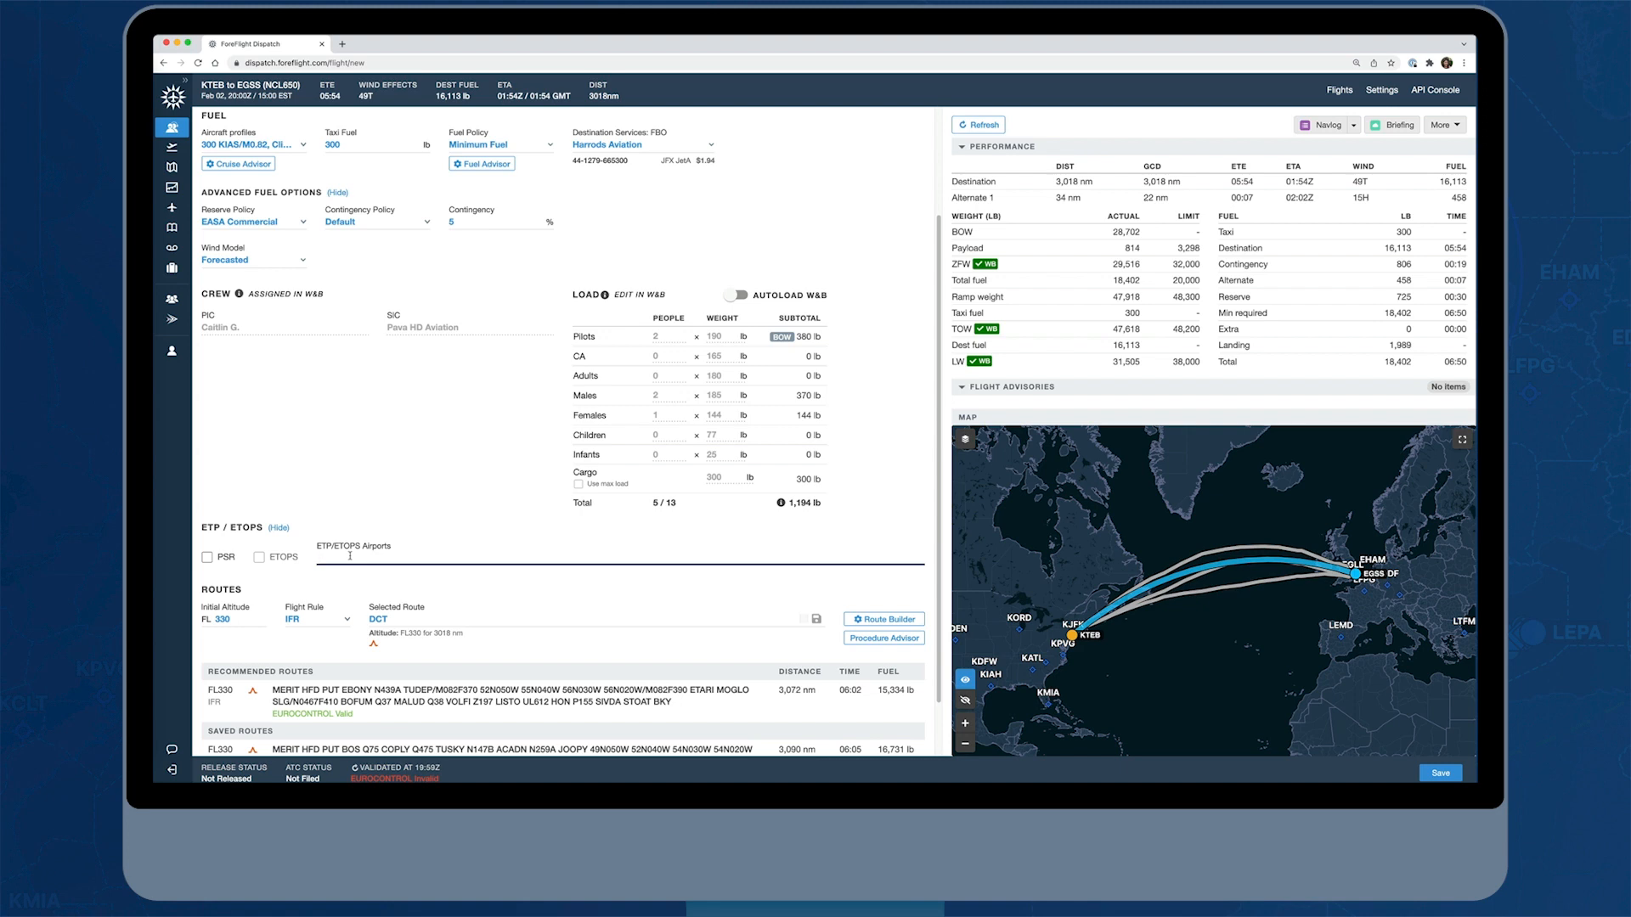
text(CYQX)
key(Return)
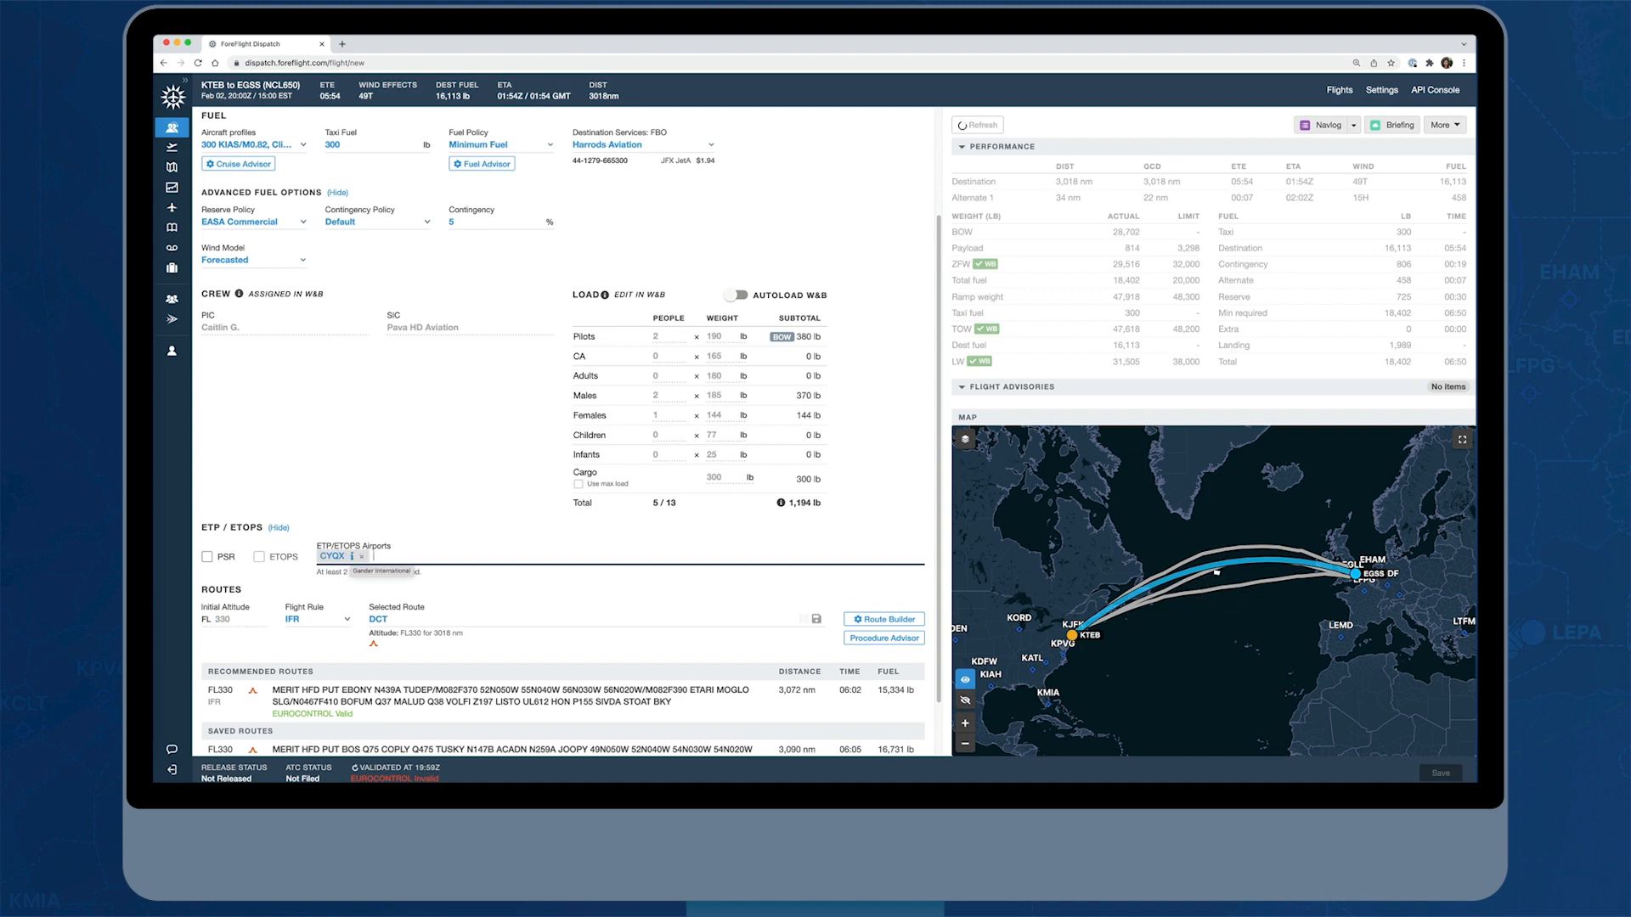
text(KEFLA)
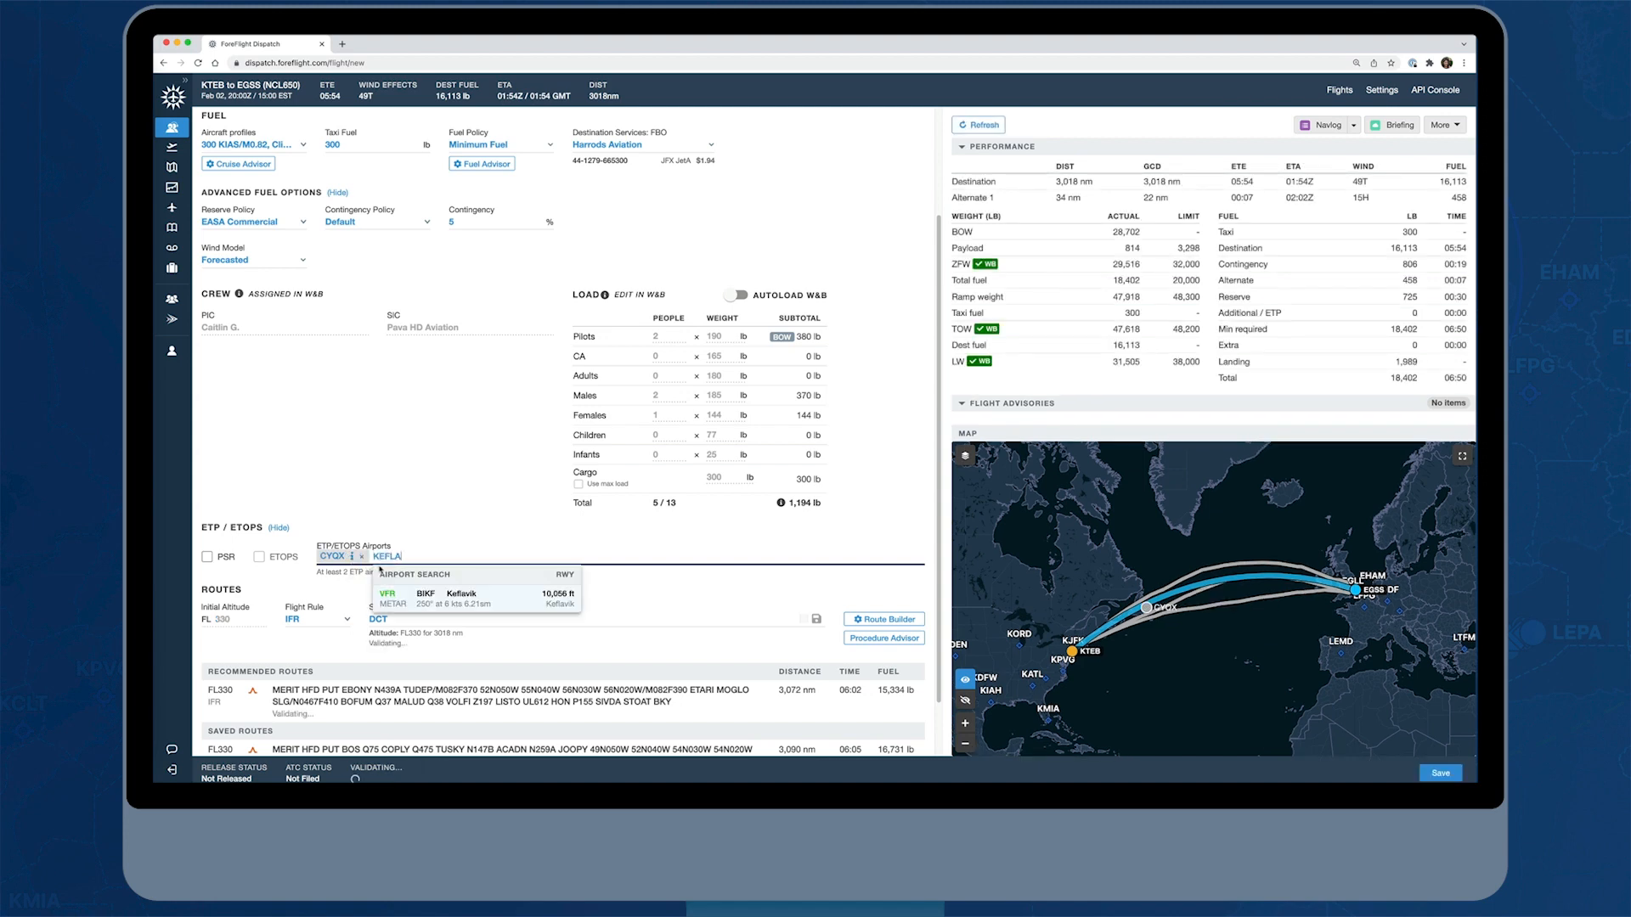
click(460, 595)
text(E)
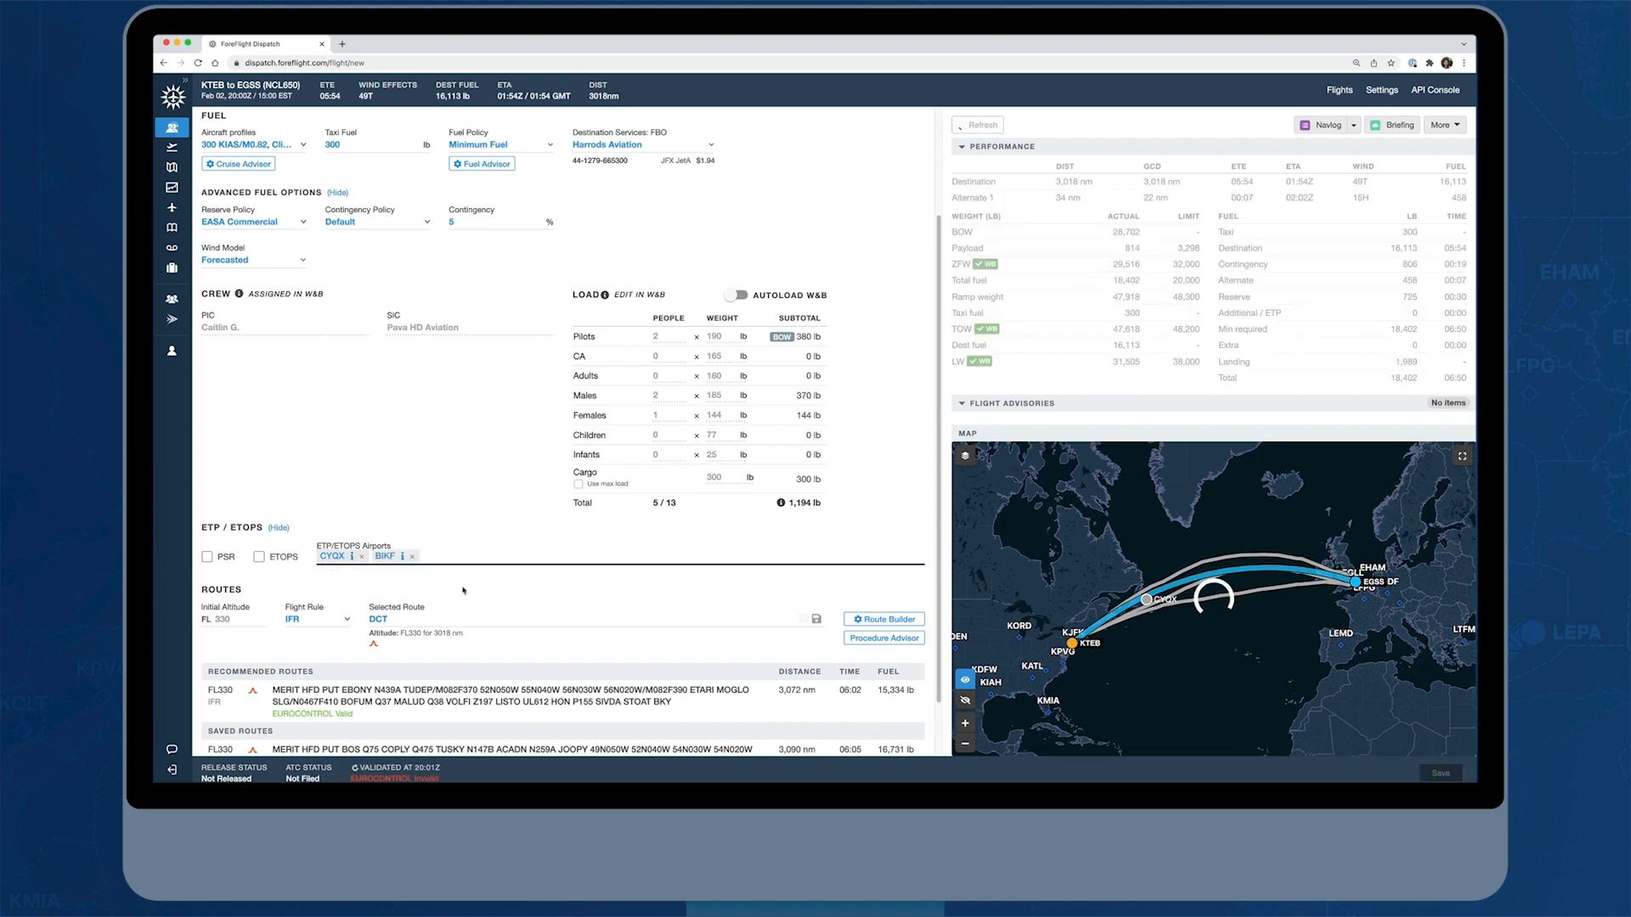
text(INN)
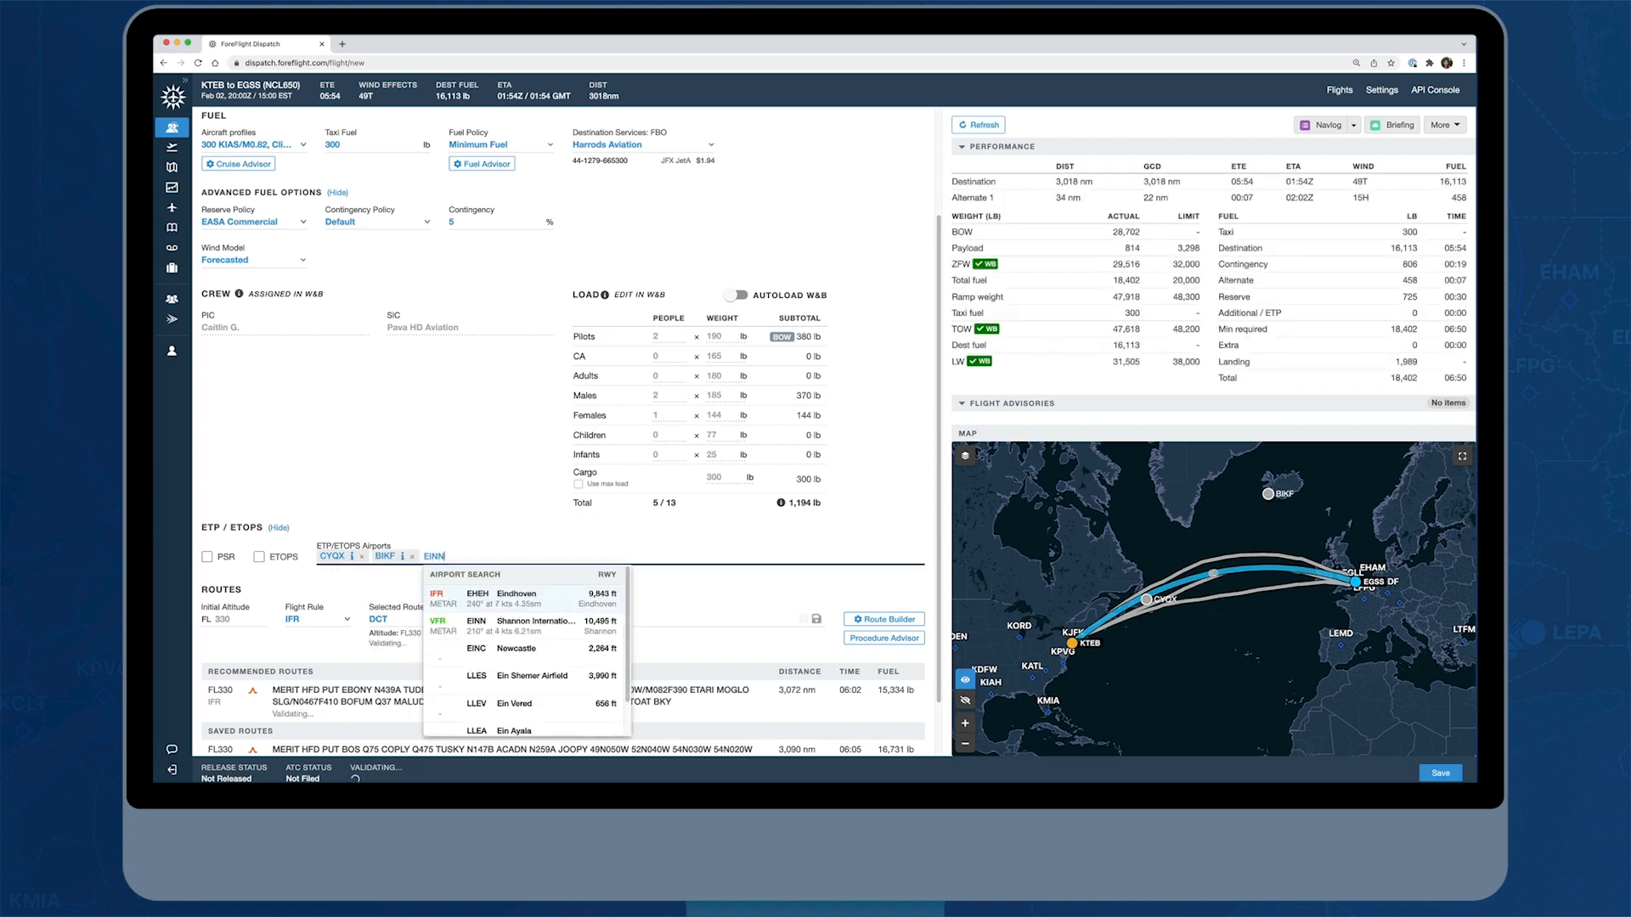
click(463, 592)
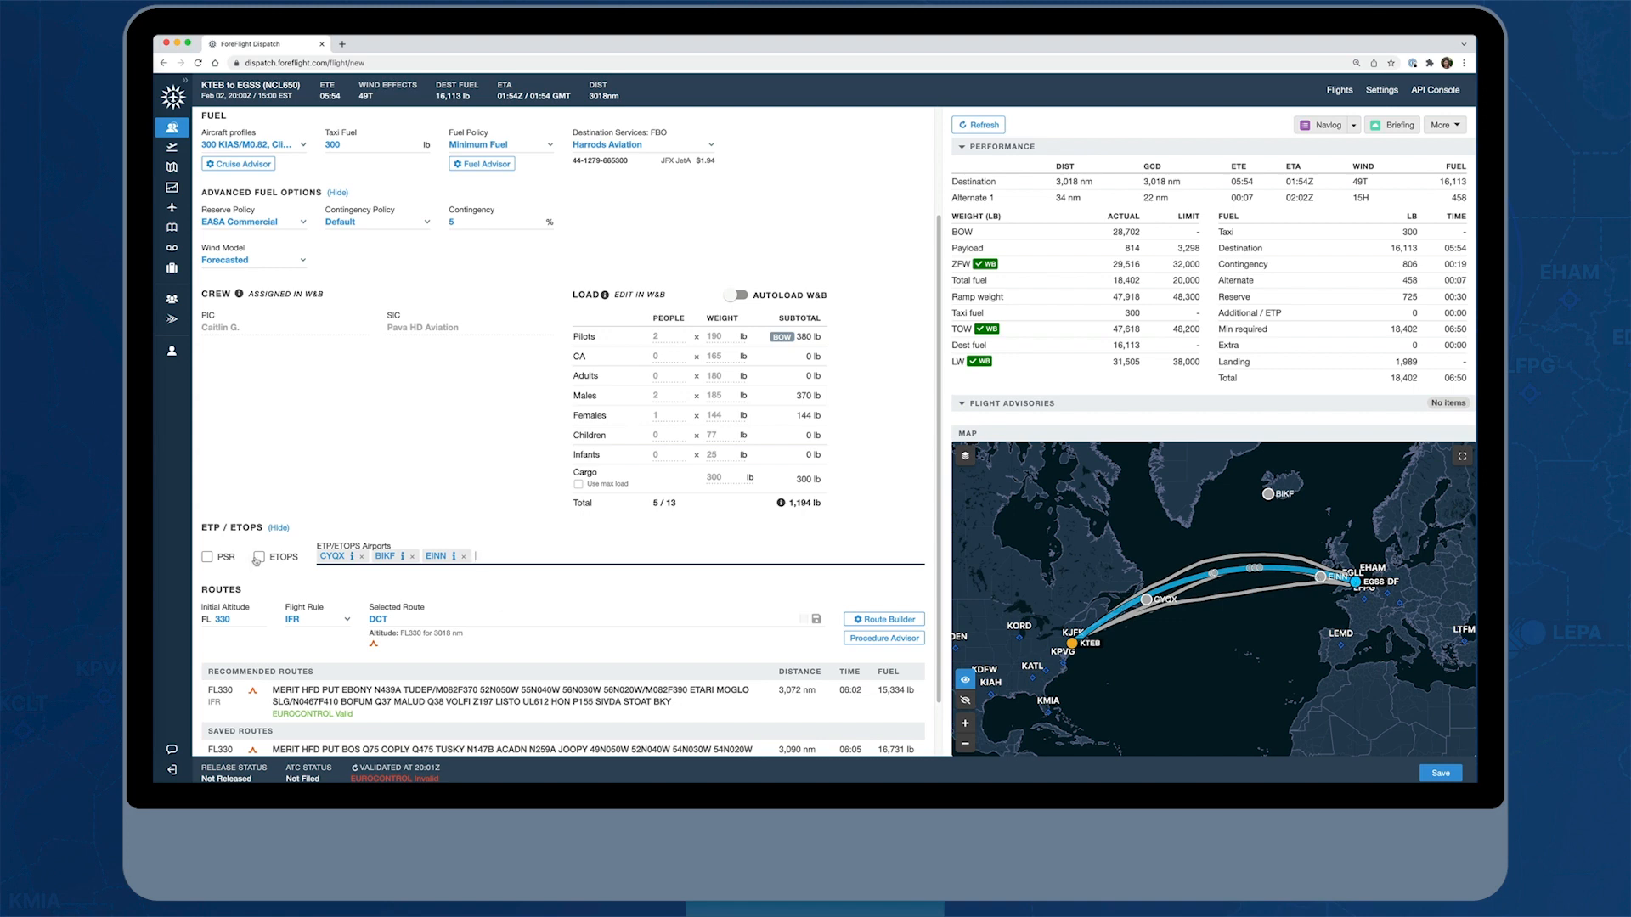
click(207, 556)
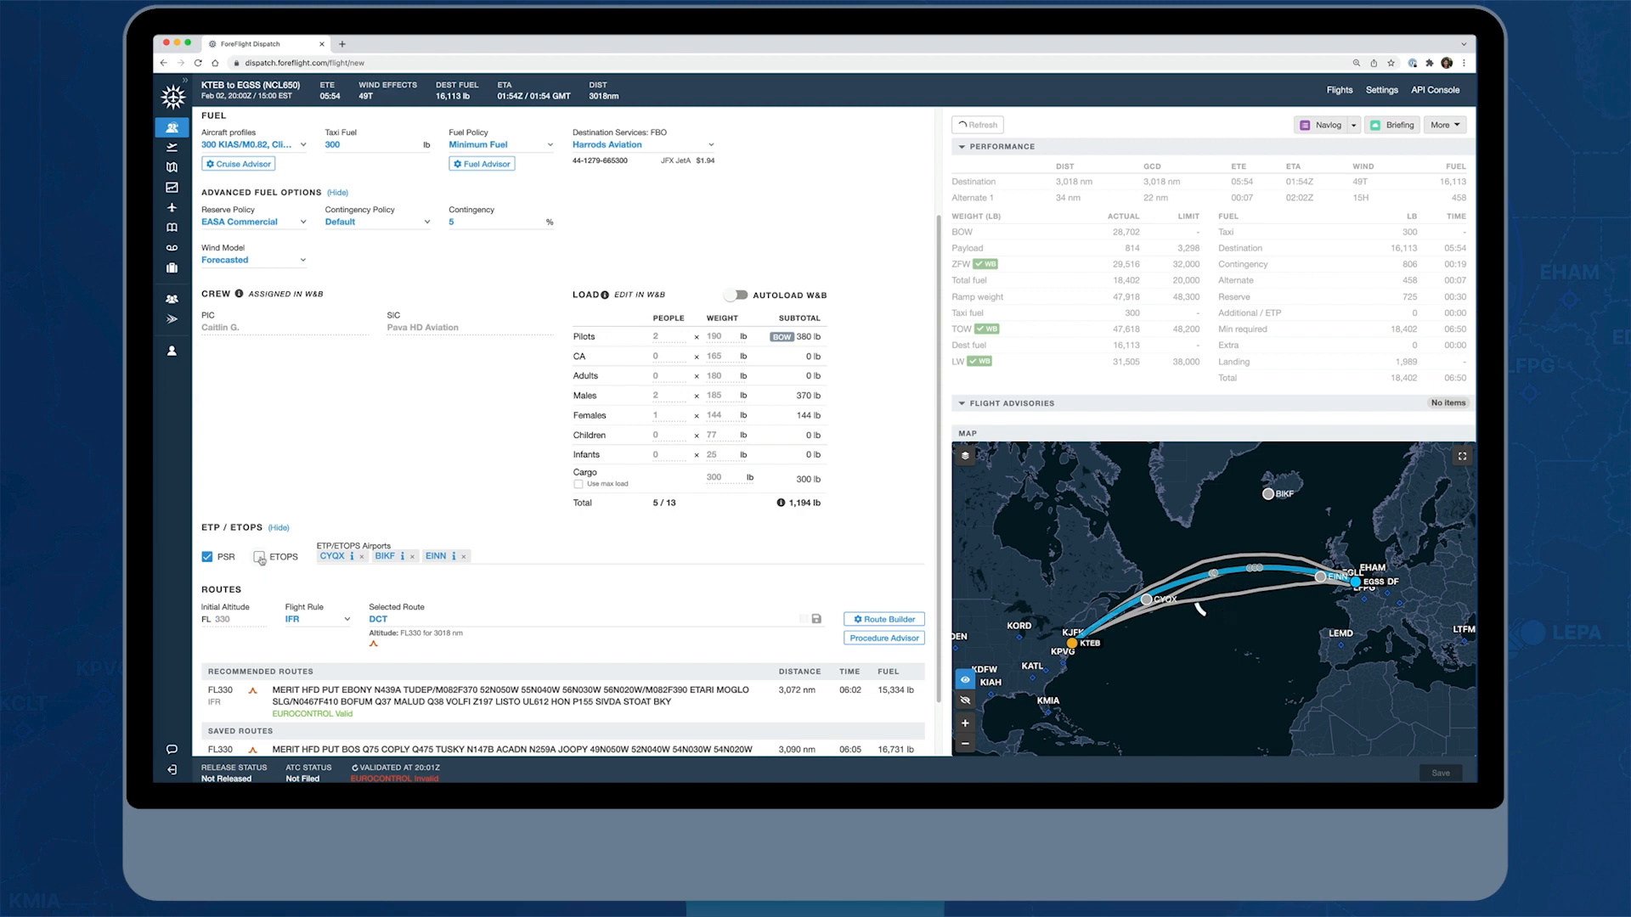
click(259, 558)
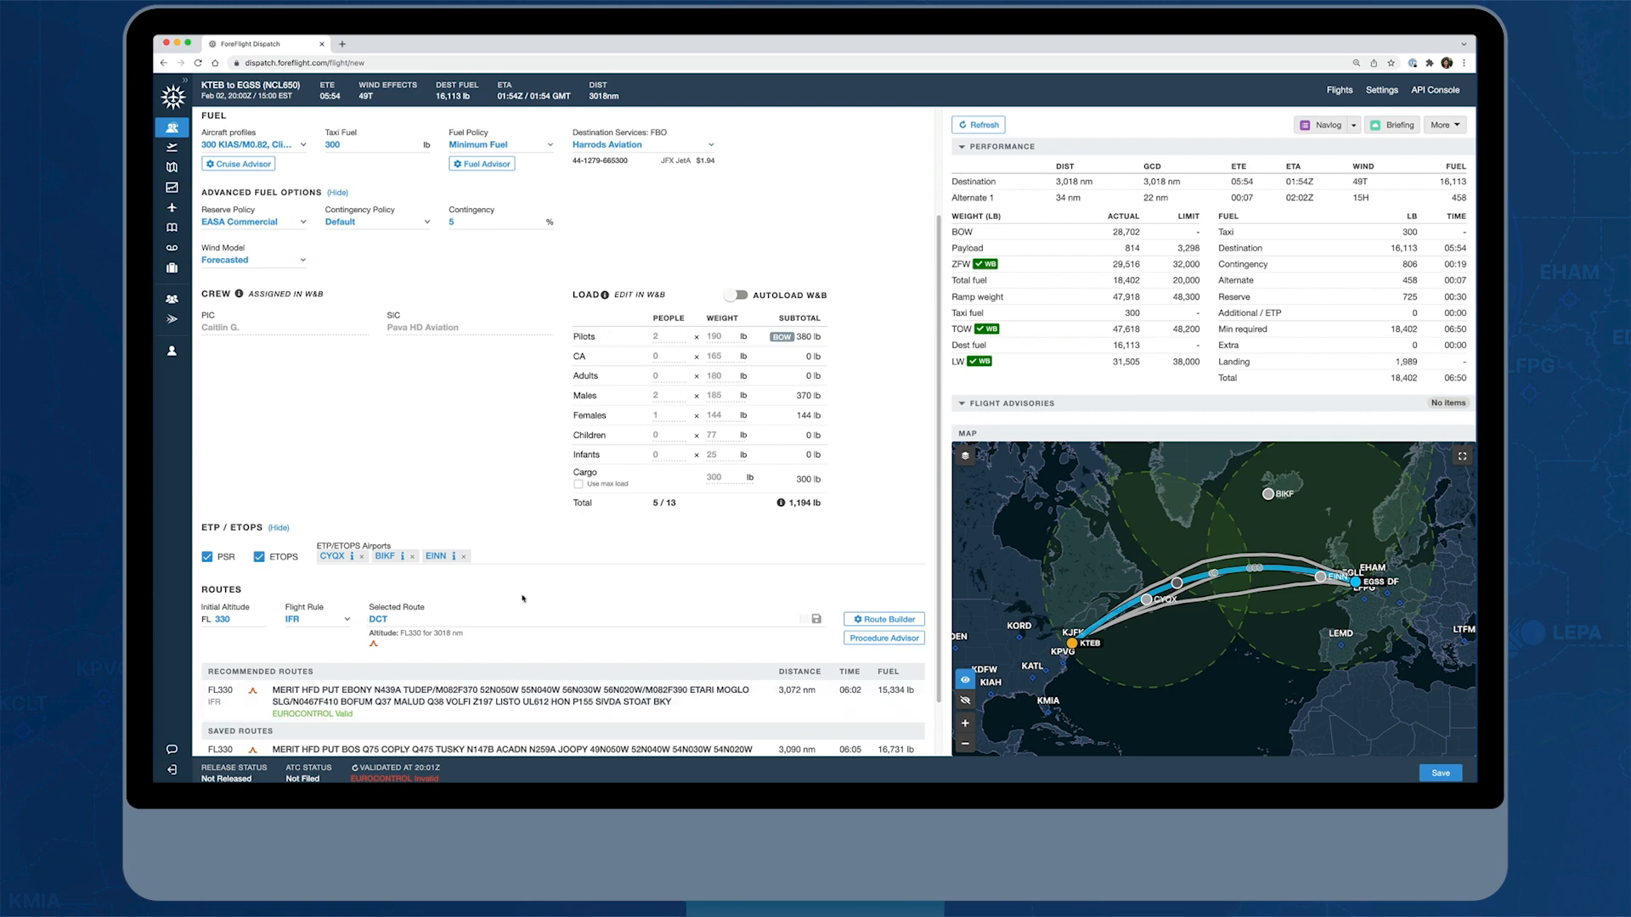
Select the recommended route that runs via MERIT, HFD, PUT and EBONY for the flight
scroll(205, 599, down, 1)
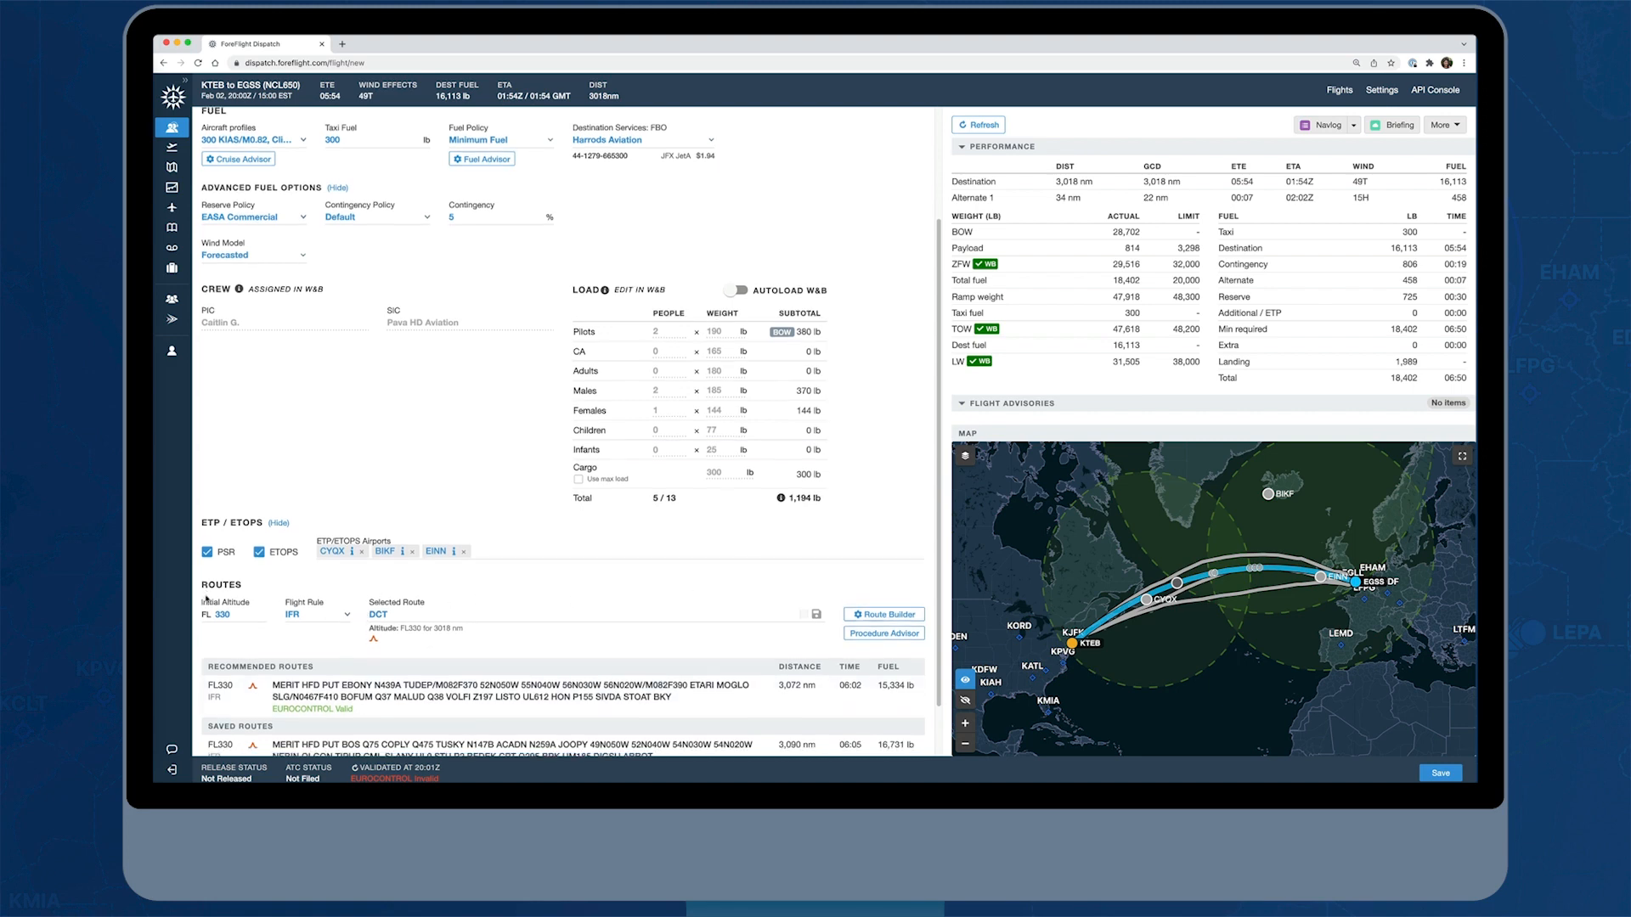
scroll(206, 599, down, 2)
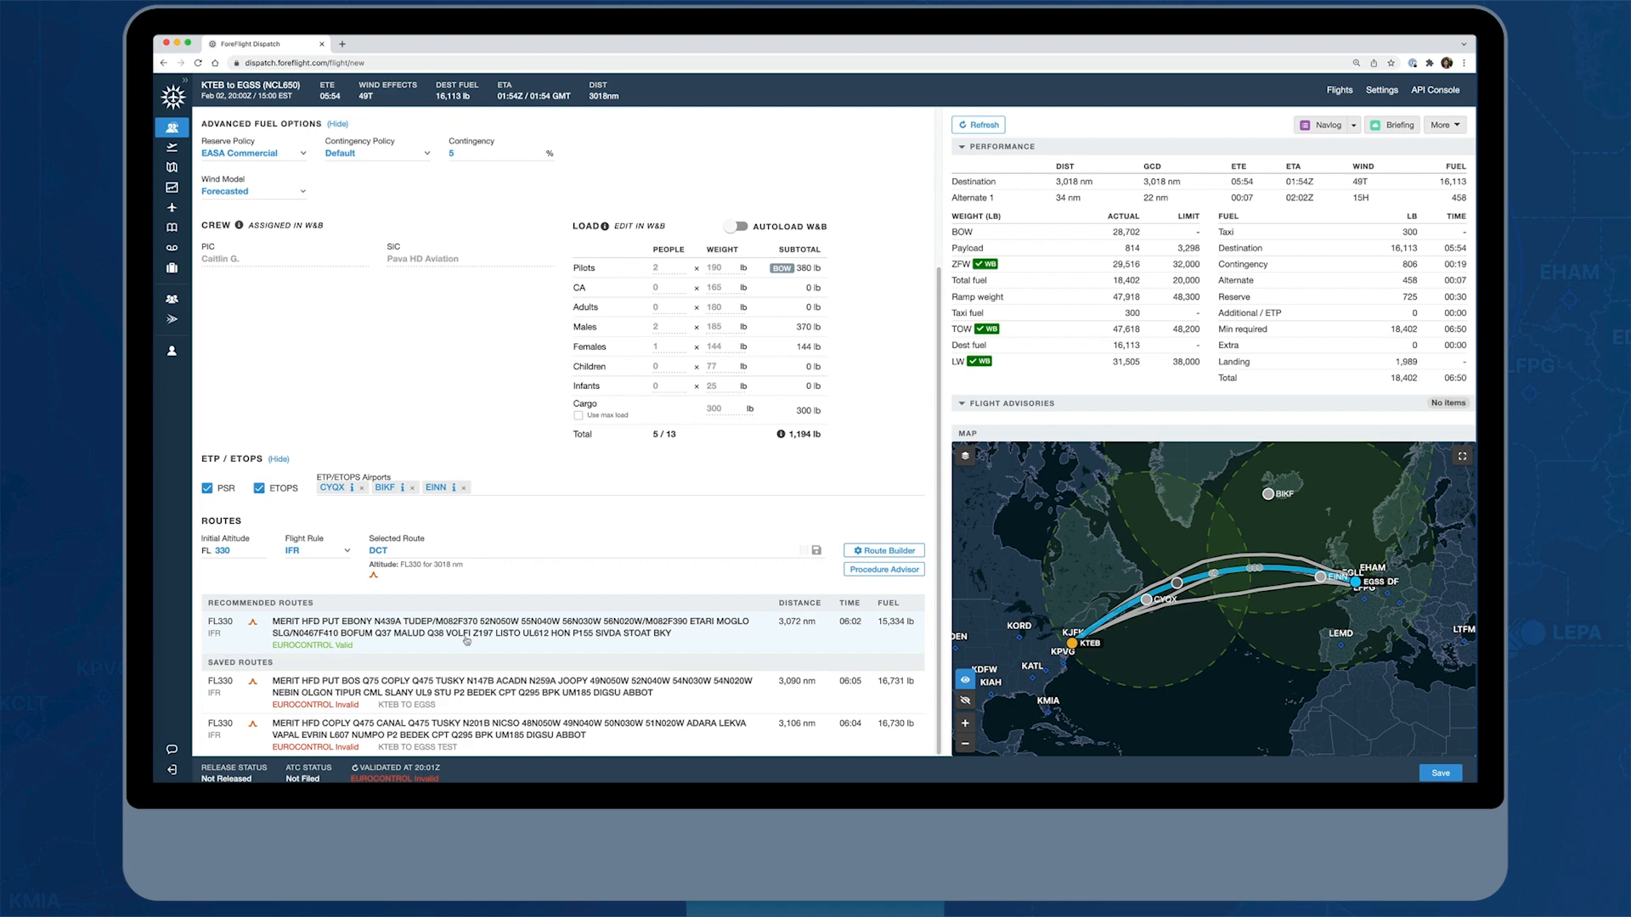
click(466, 642)
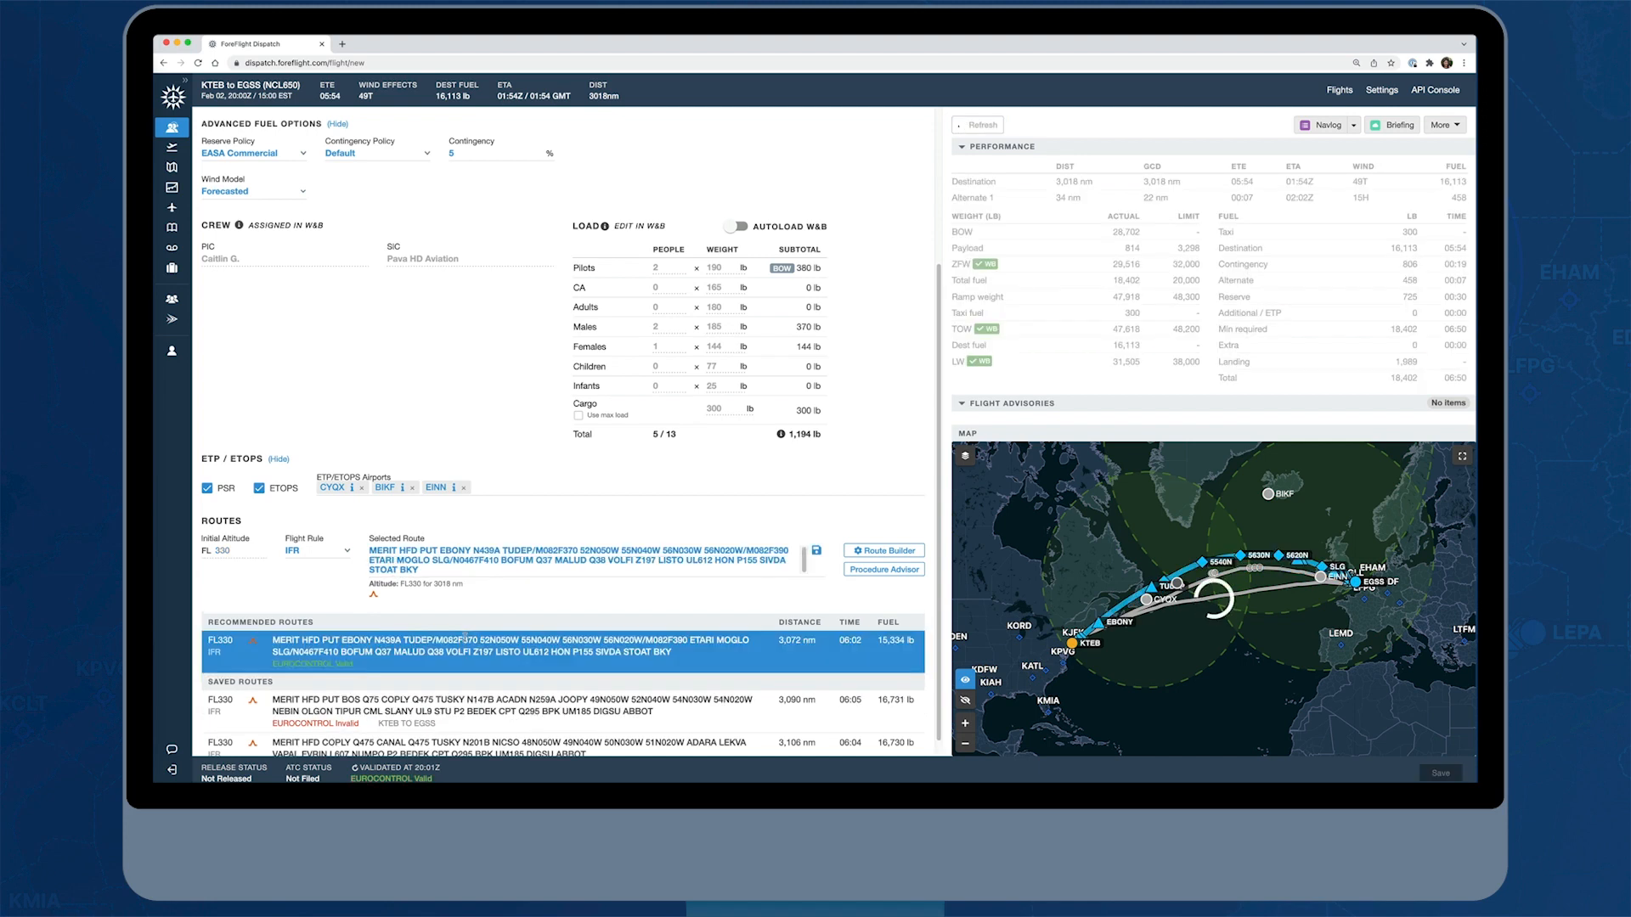
mouse_move(253, 643)
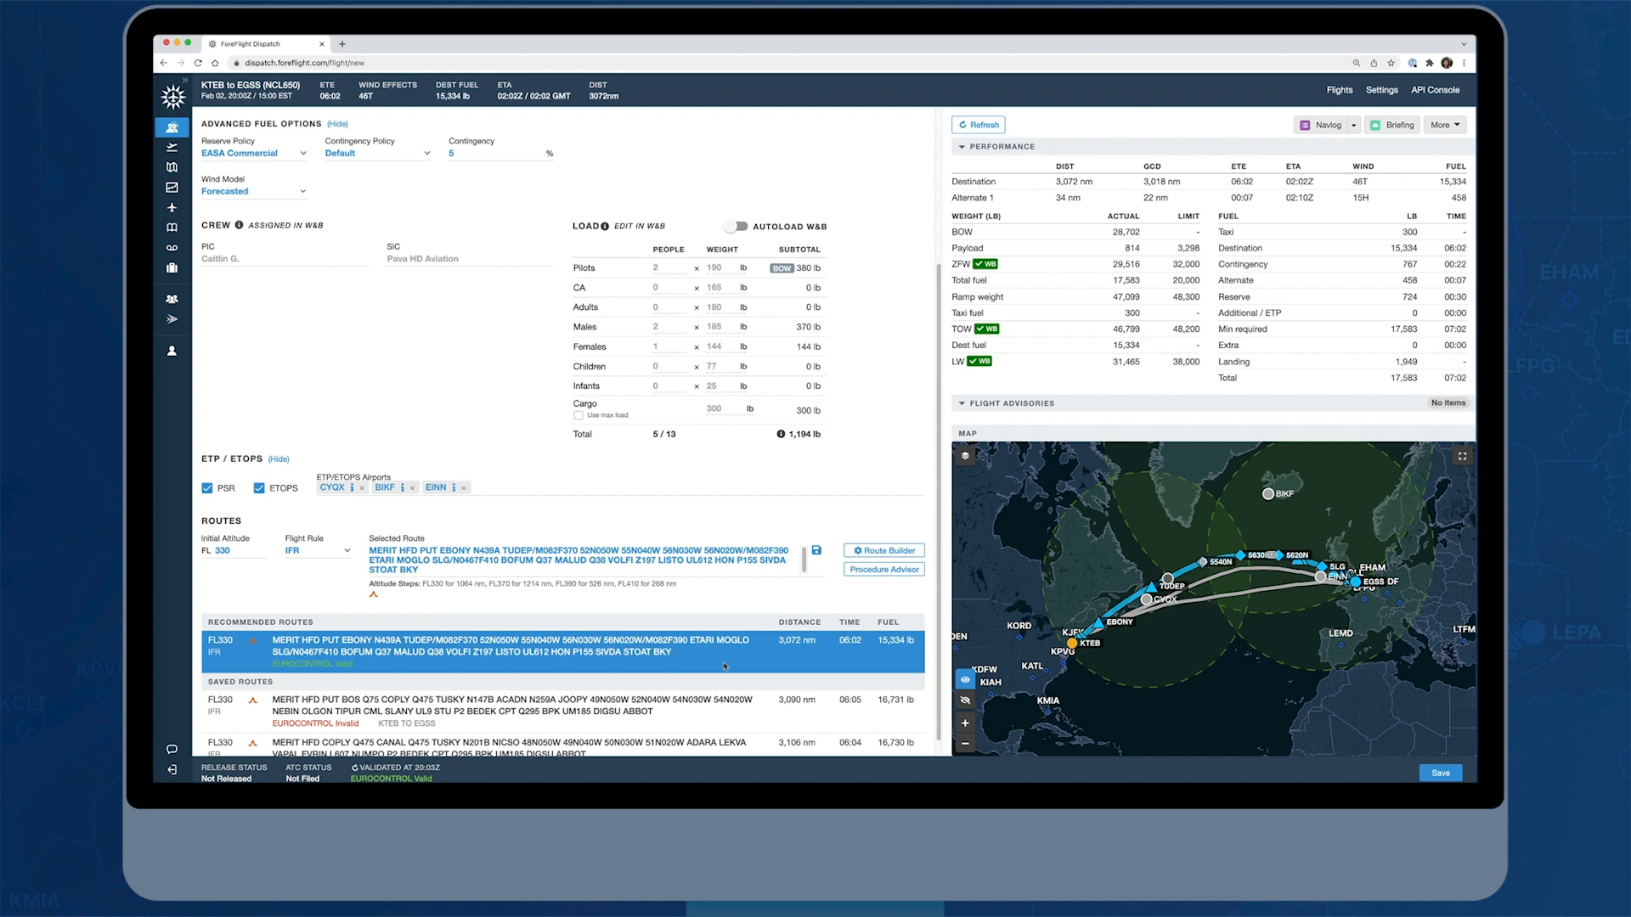
In the route builder, add a Via Track constraint for eastbound NAT track Y and generate a new route
click(907, 553)
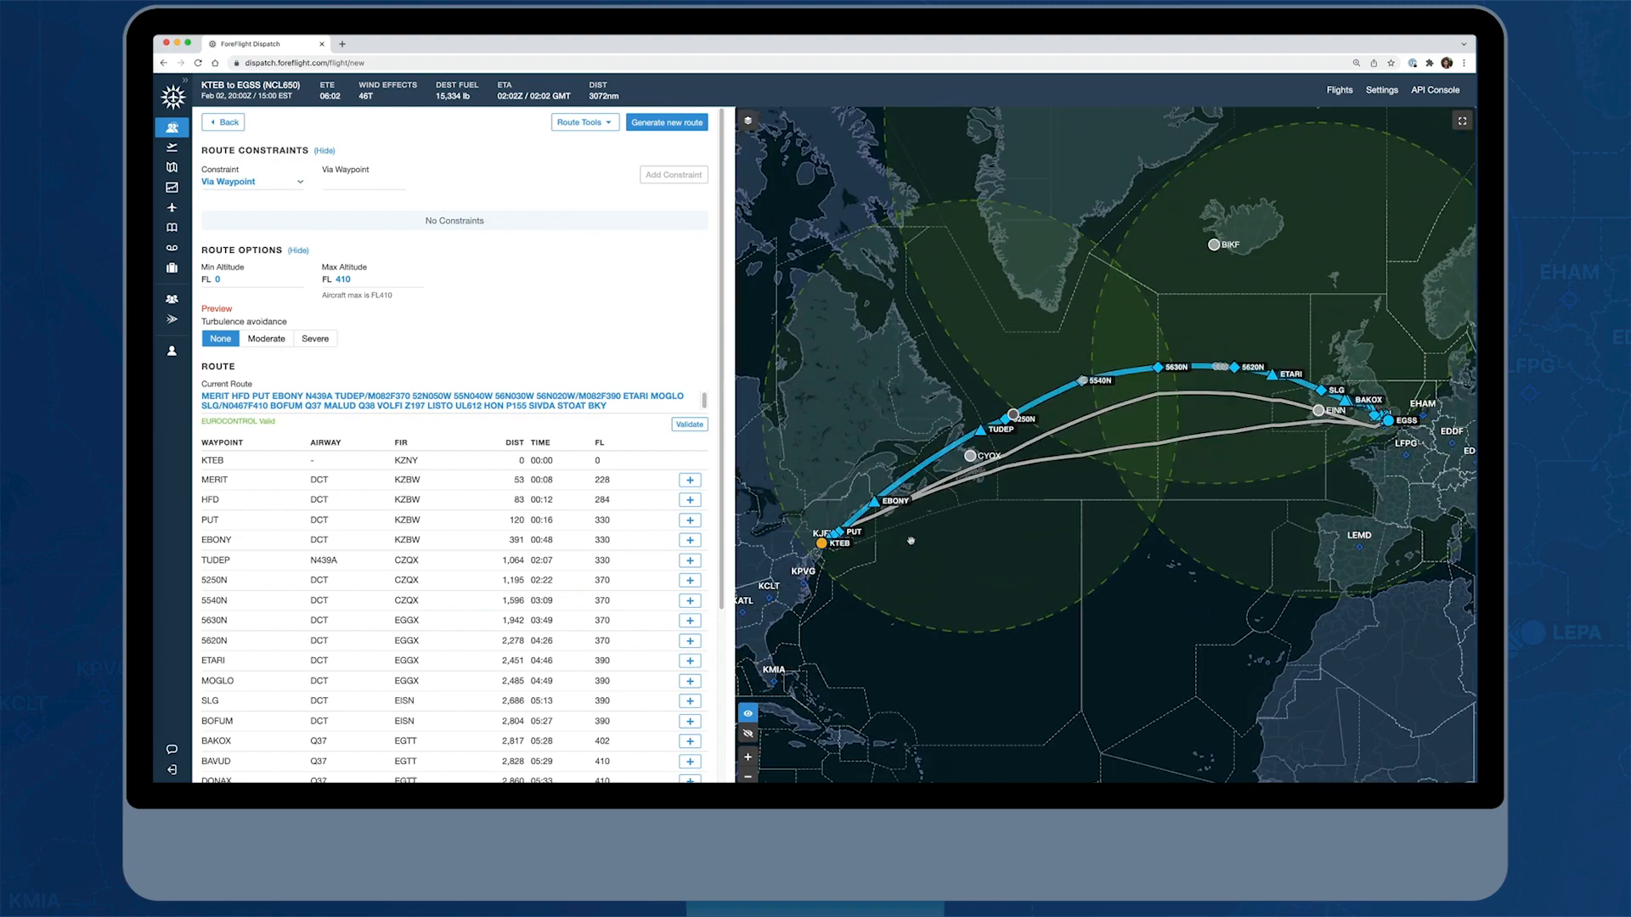
click(301, 183)
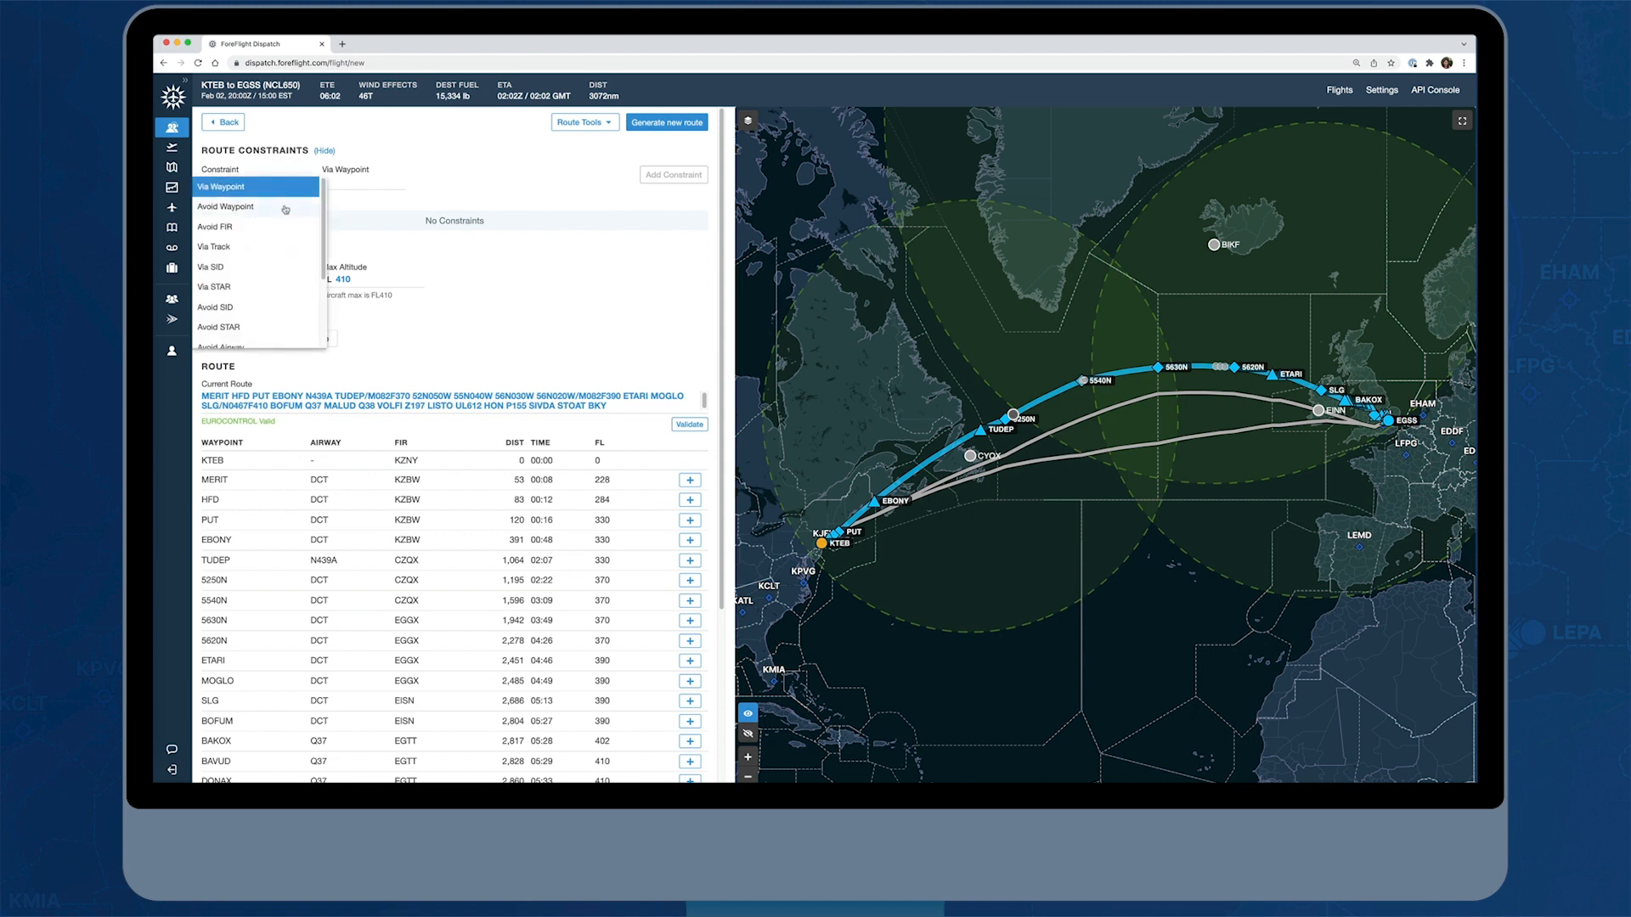
click(253, 248)
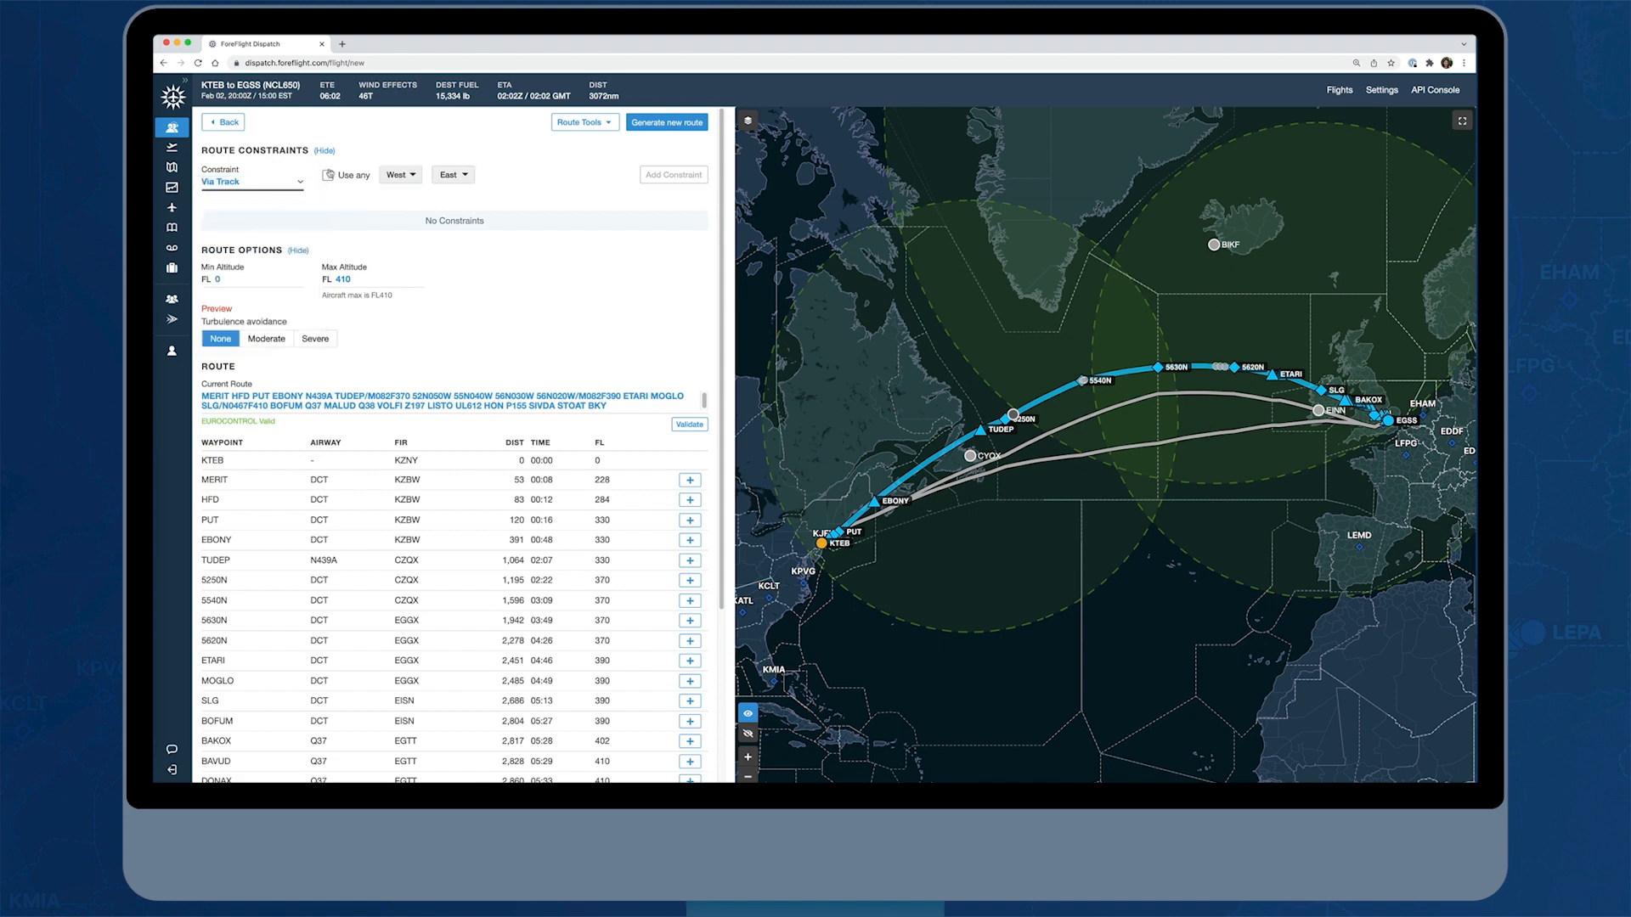
click(464, 177)
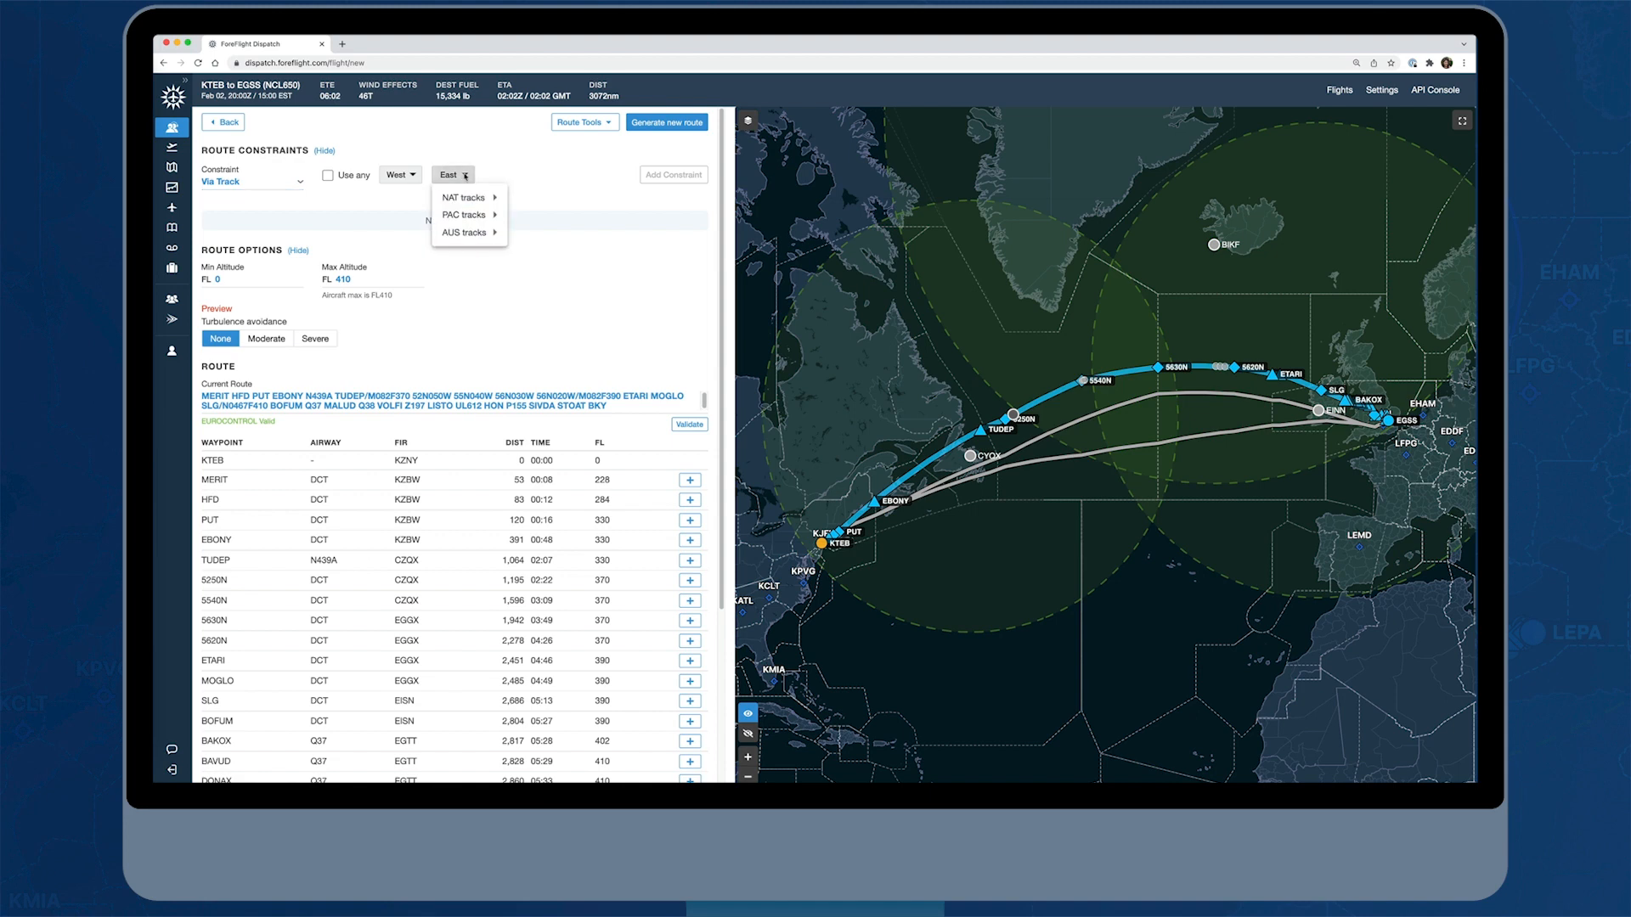
mouse_move(472, 199)
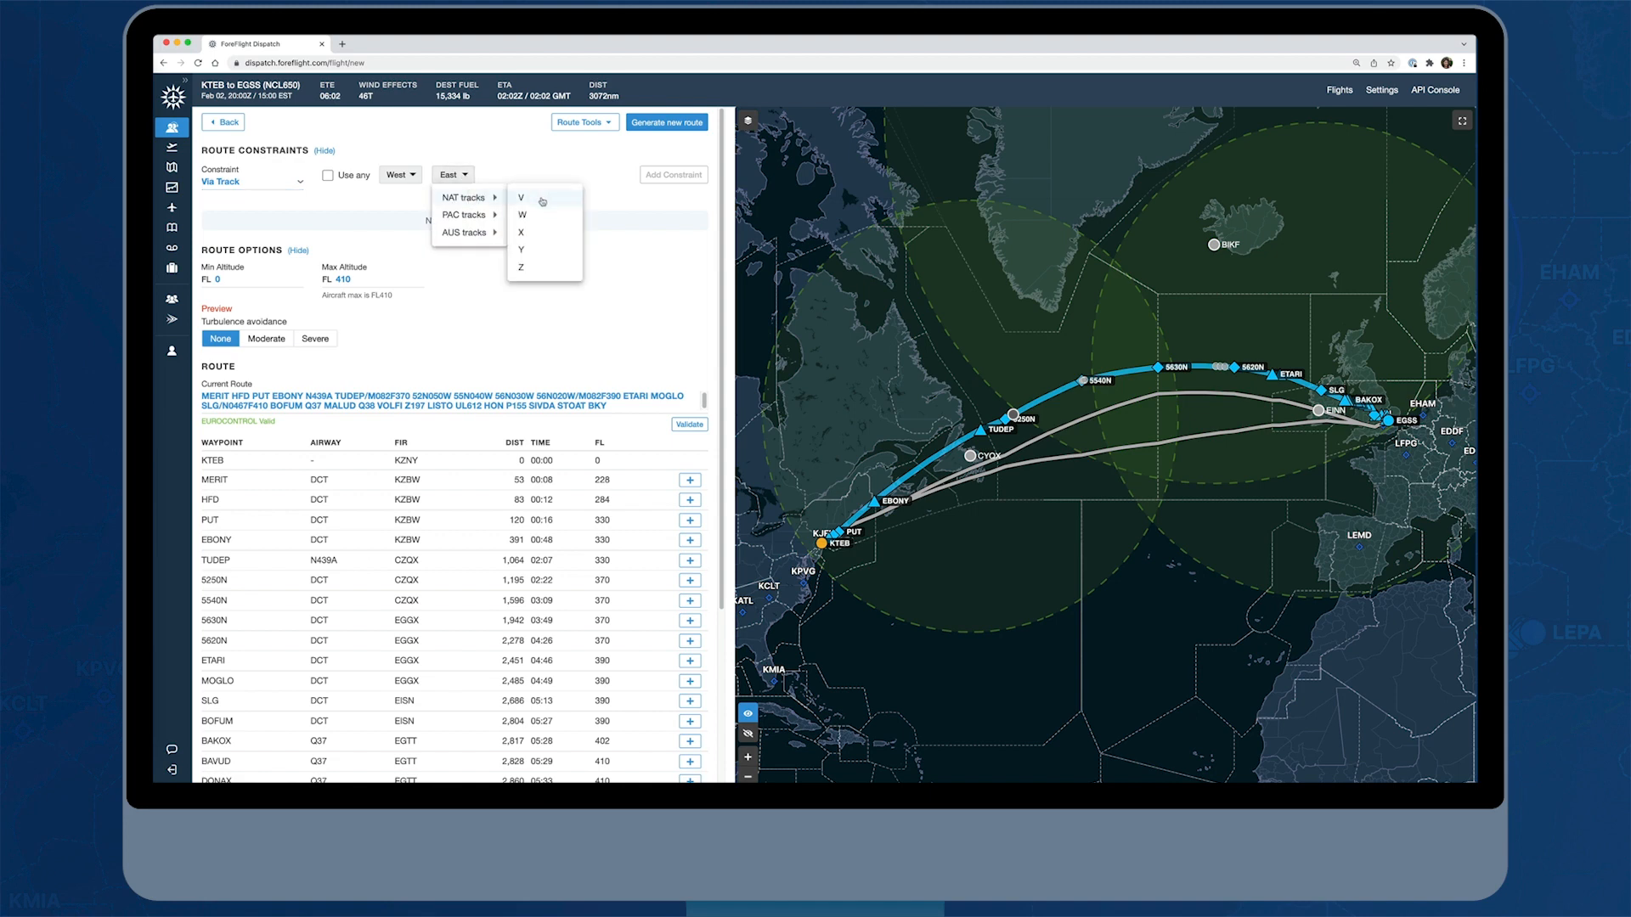
click(538, 249)
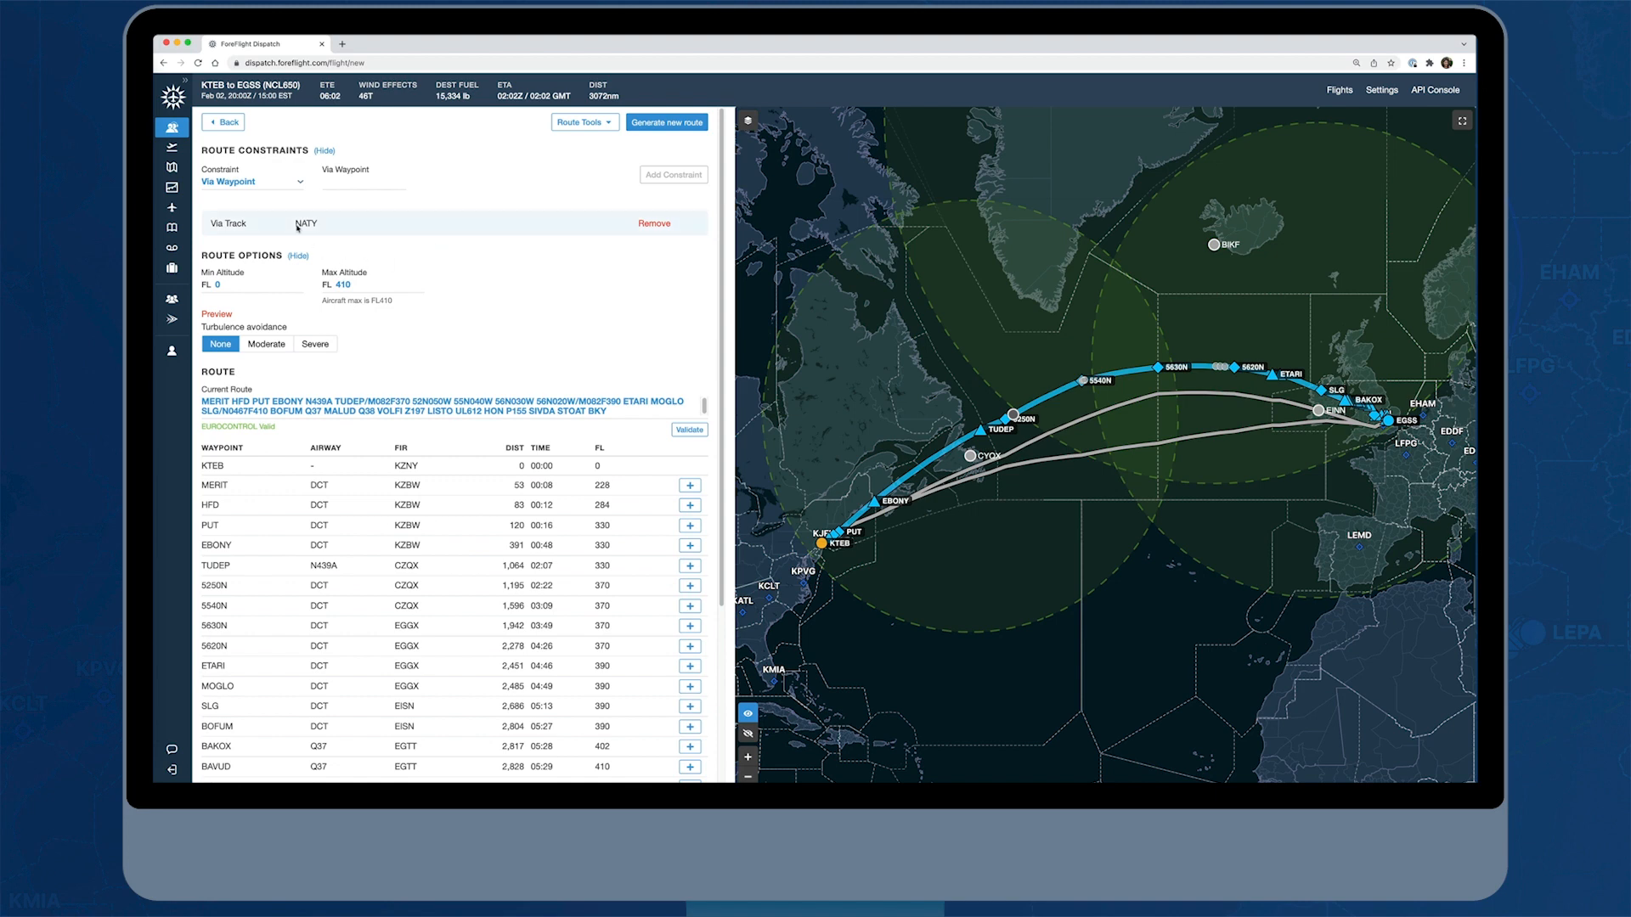
click(683, 124)
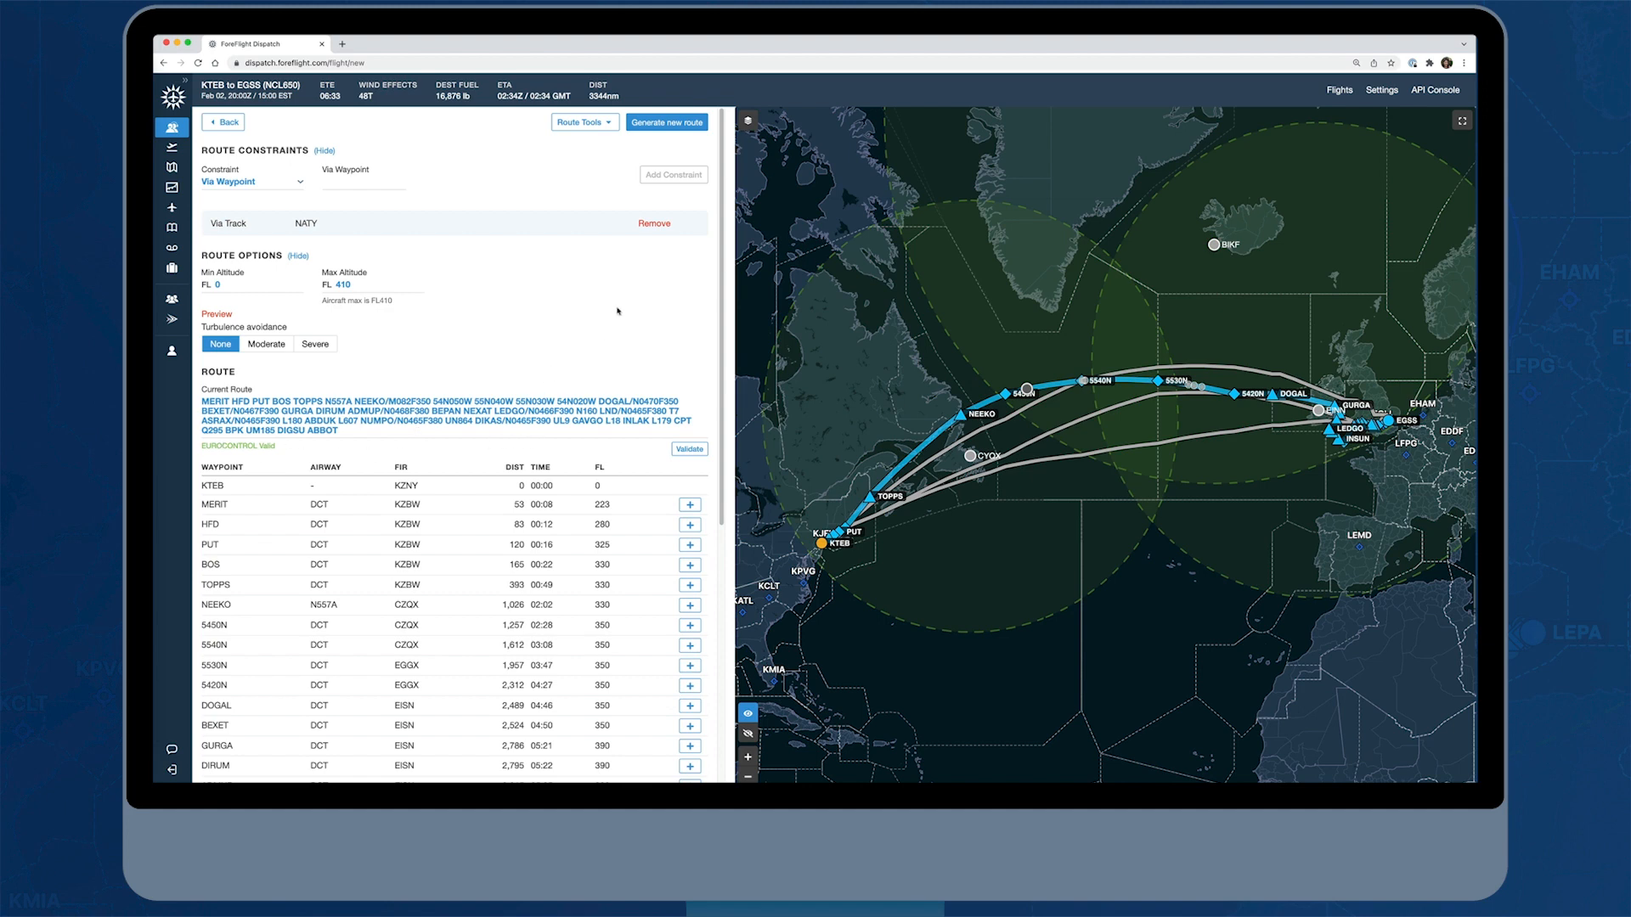
Review the generated route's waypoint list and check the adjustment options available at waypoint DIKAS
scroll(617, 310, down, 3)
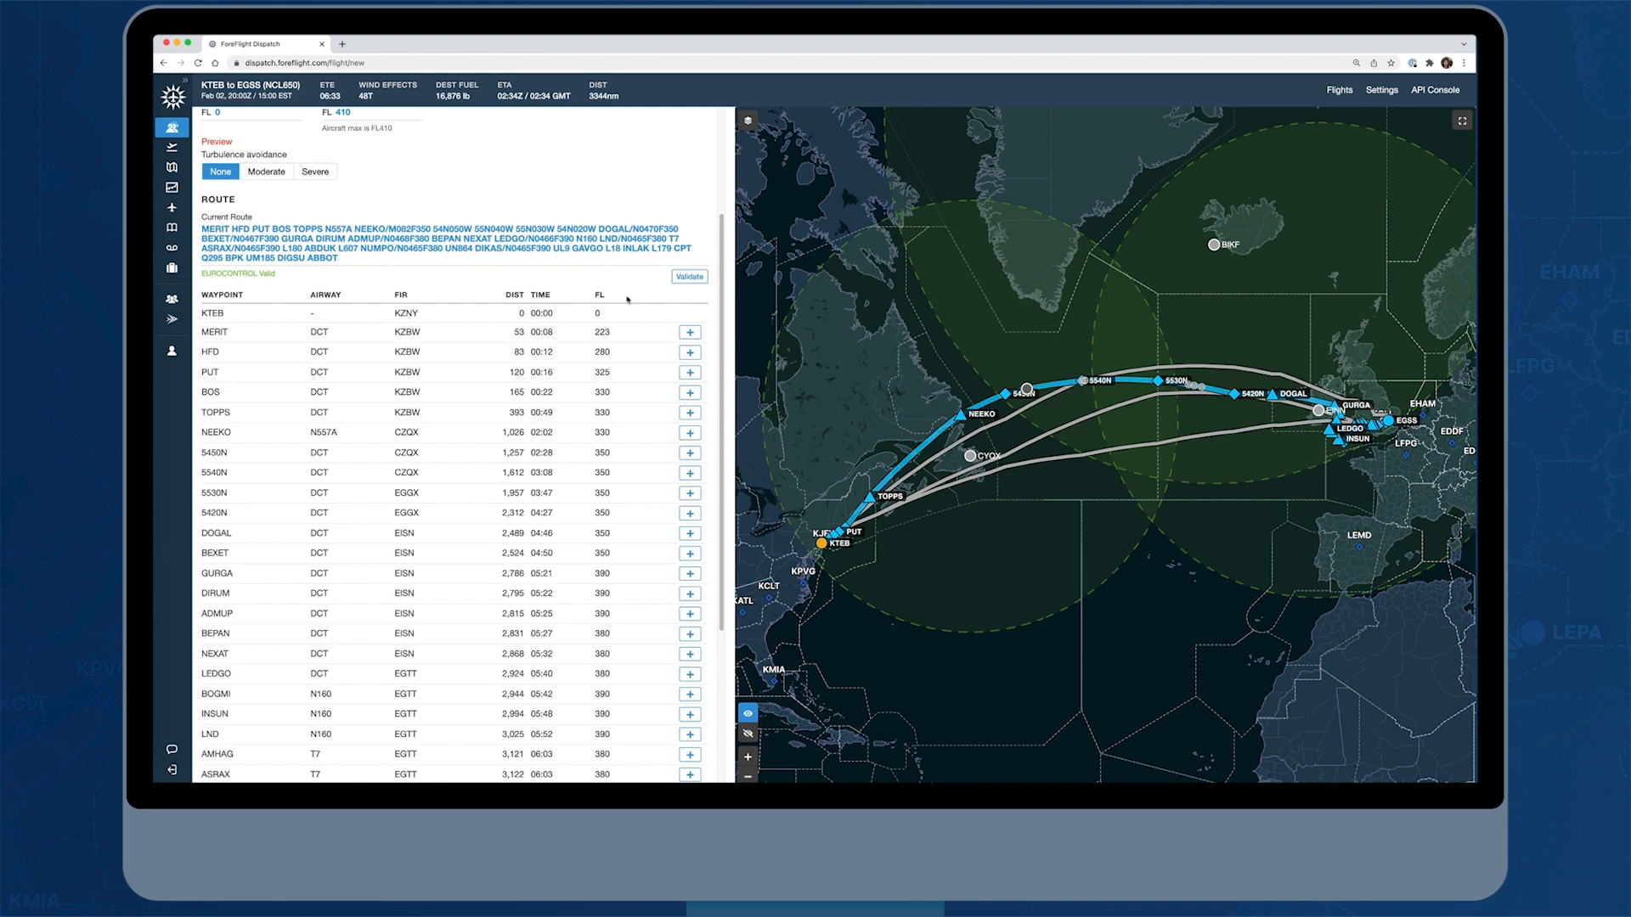
scroll(626, 400, down, 5)
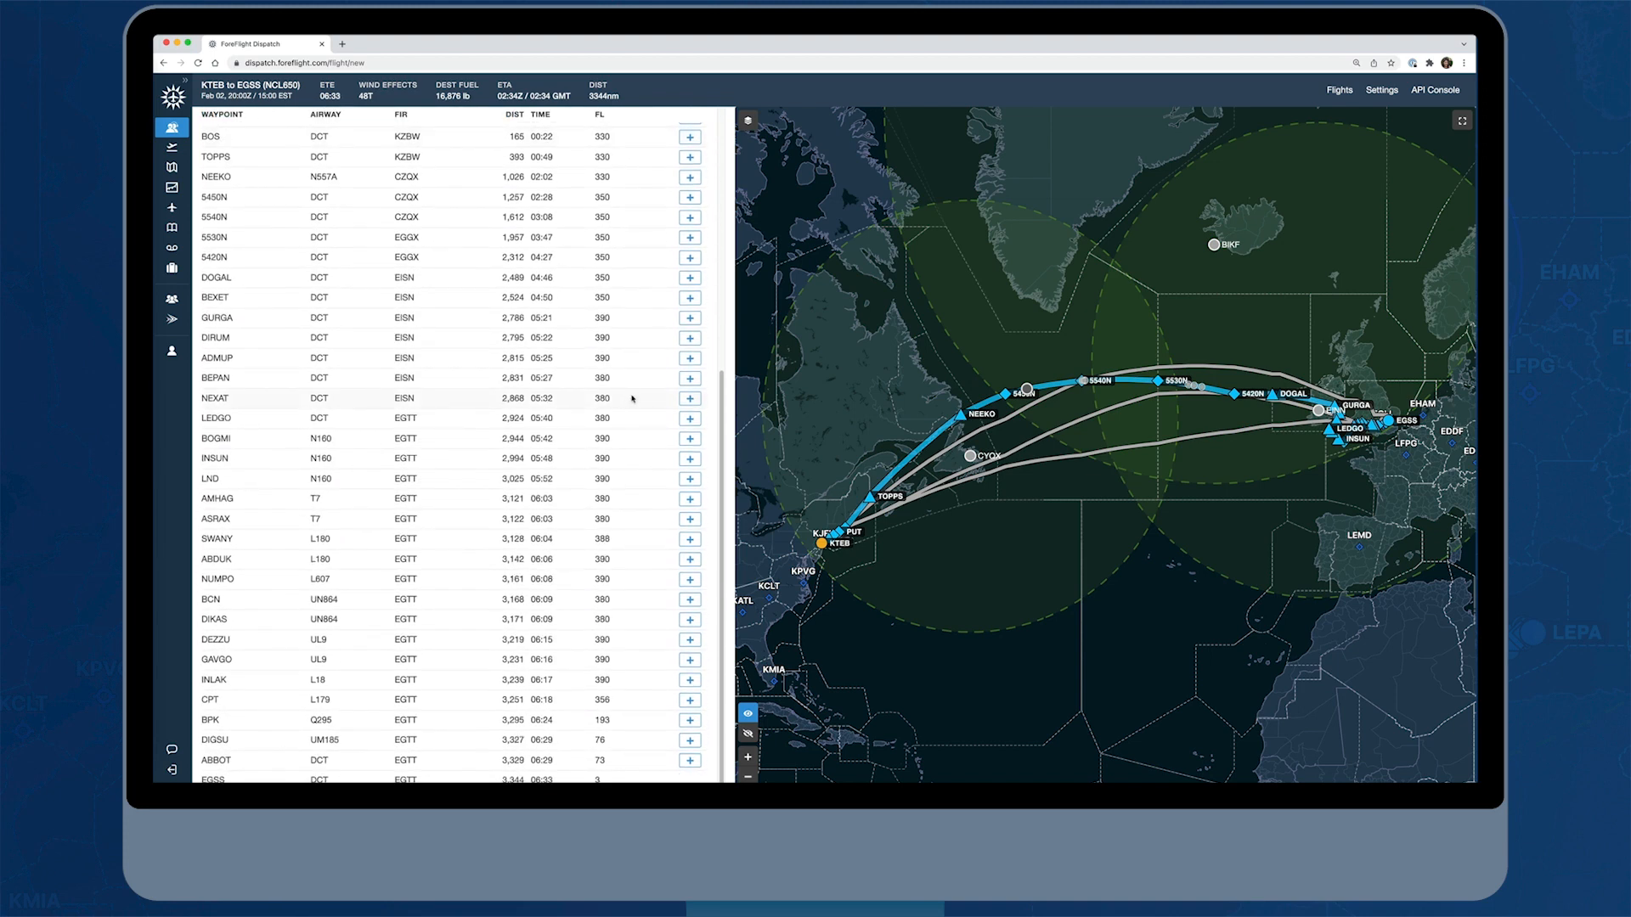
click(689, 620)
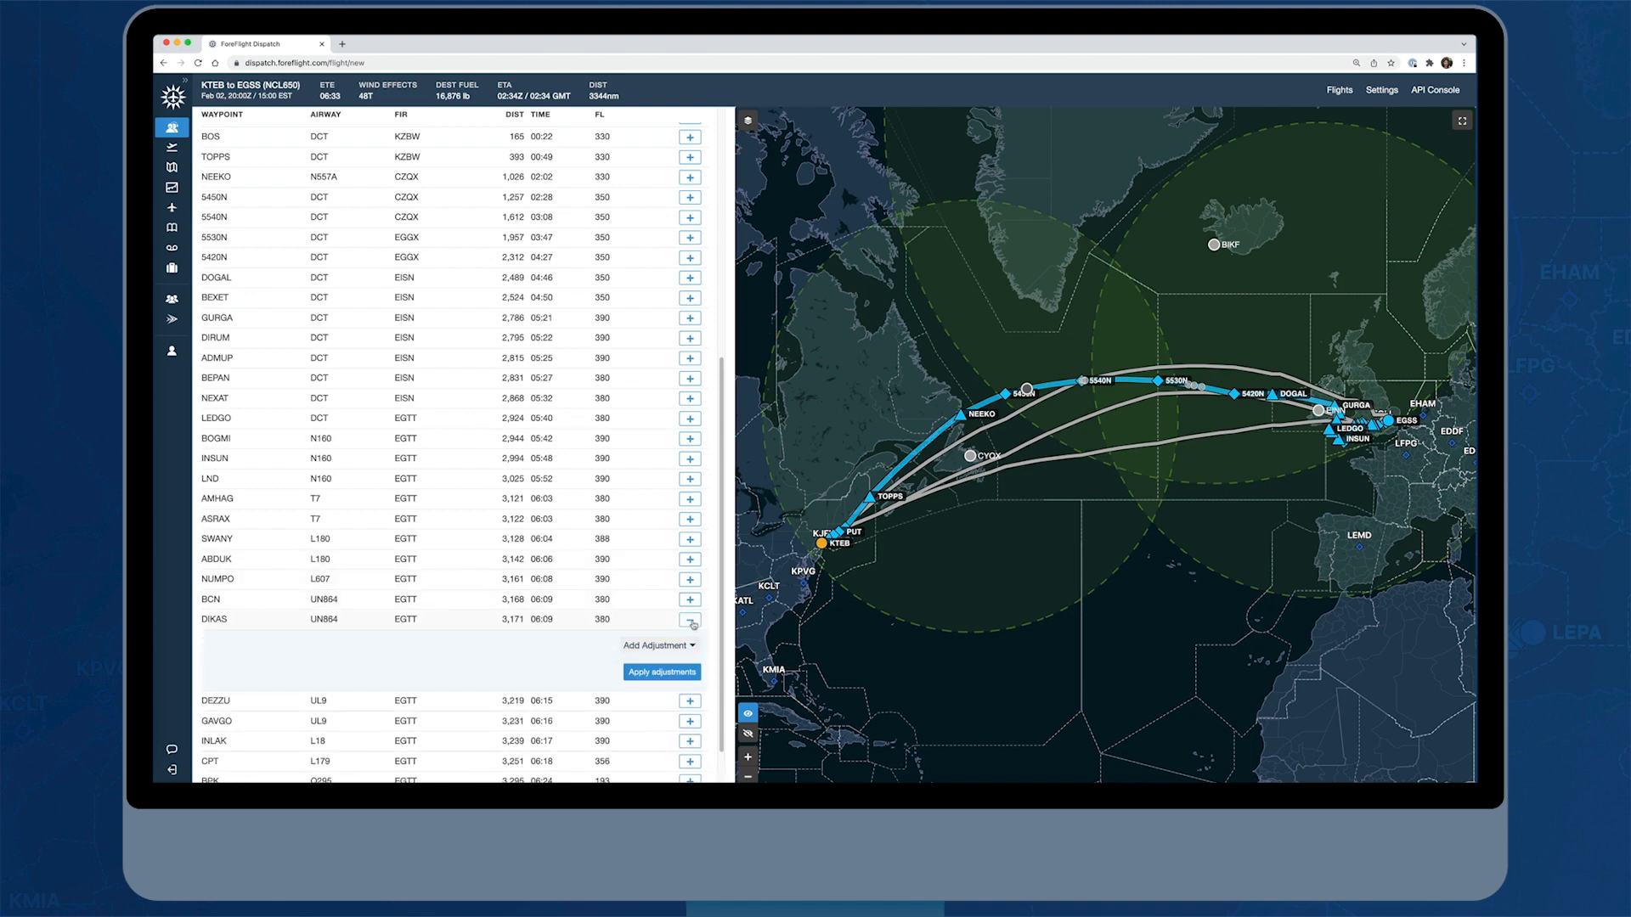
click(692, 621)
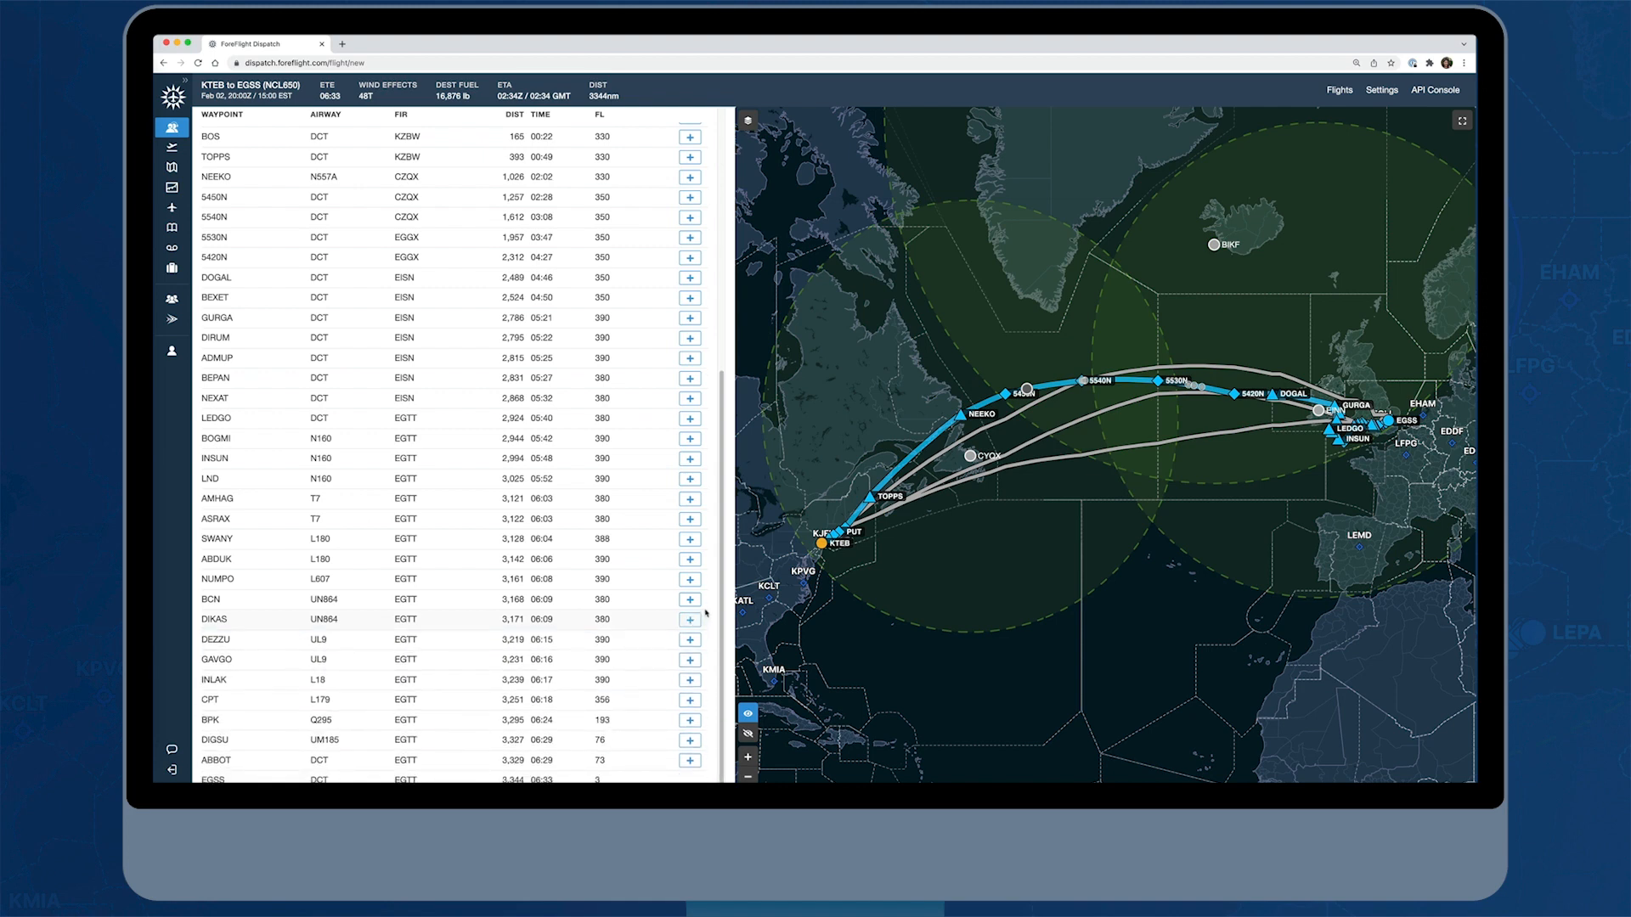
drag(721, 599, 723, 336)
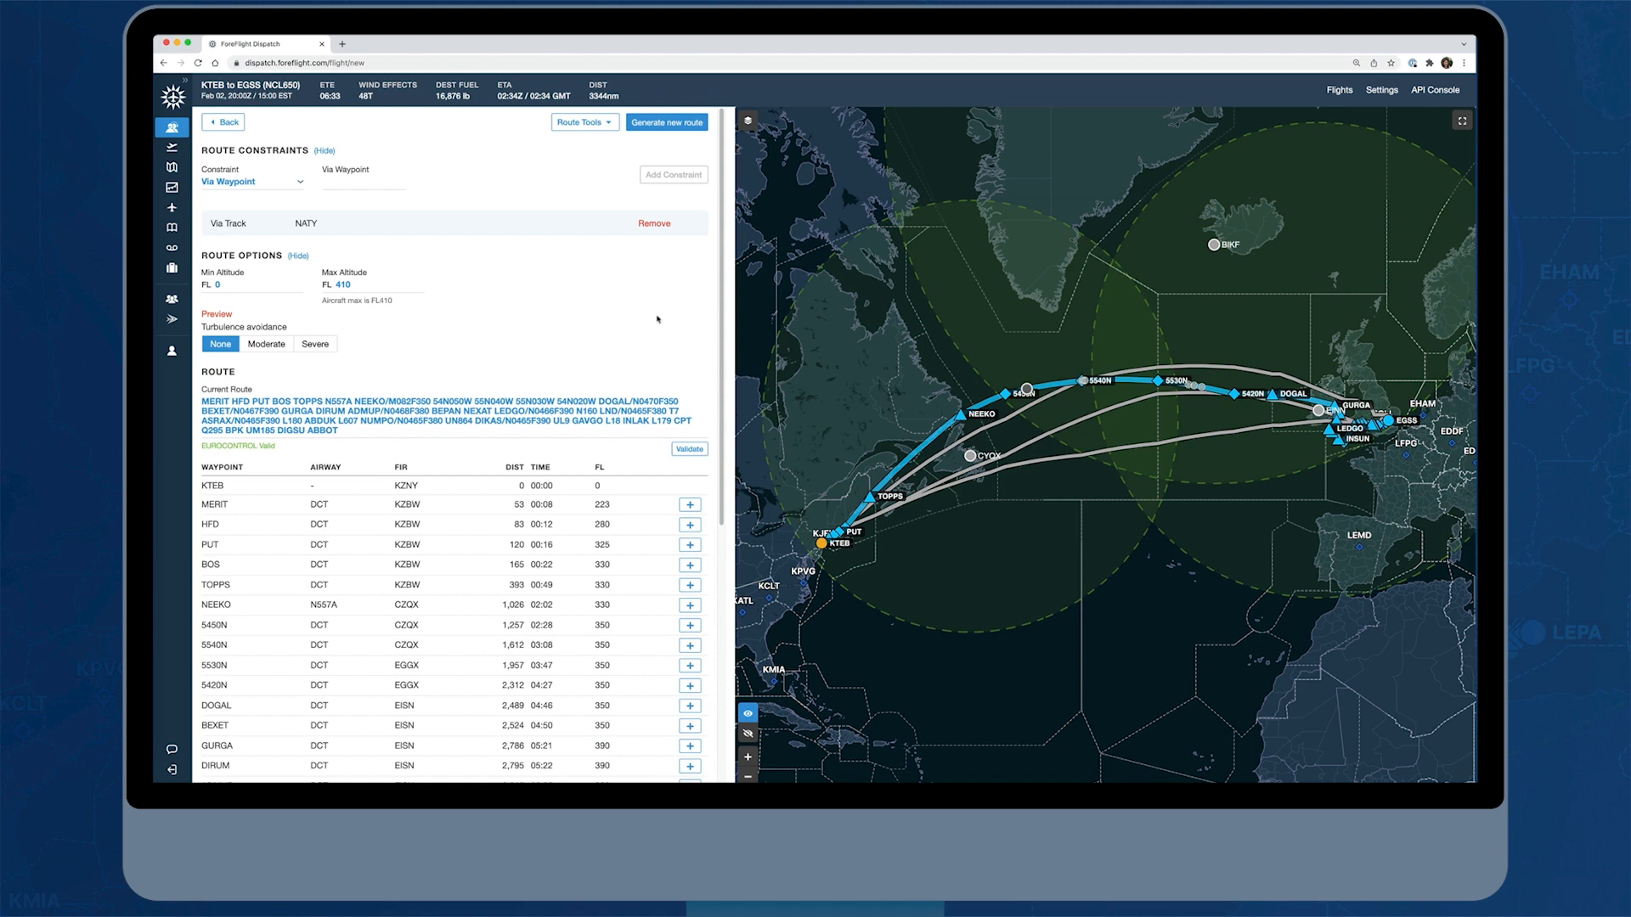
Return to the flight details and save the selected NAT track route under the name KTEB NATY
click(225, 124)
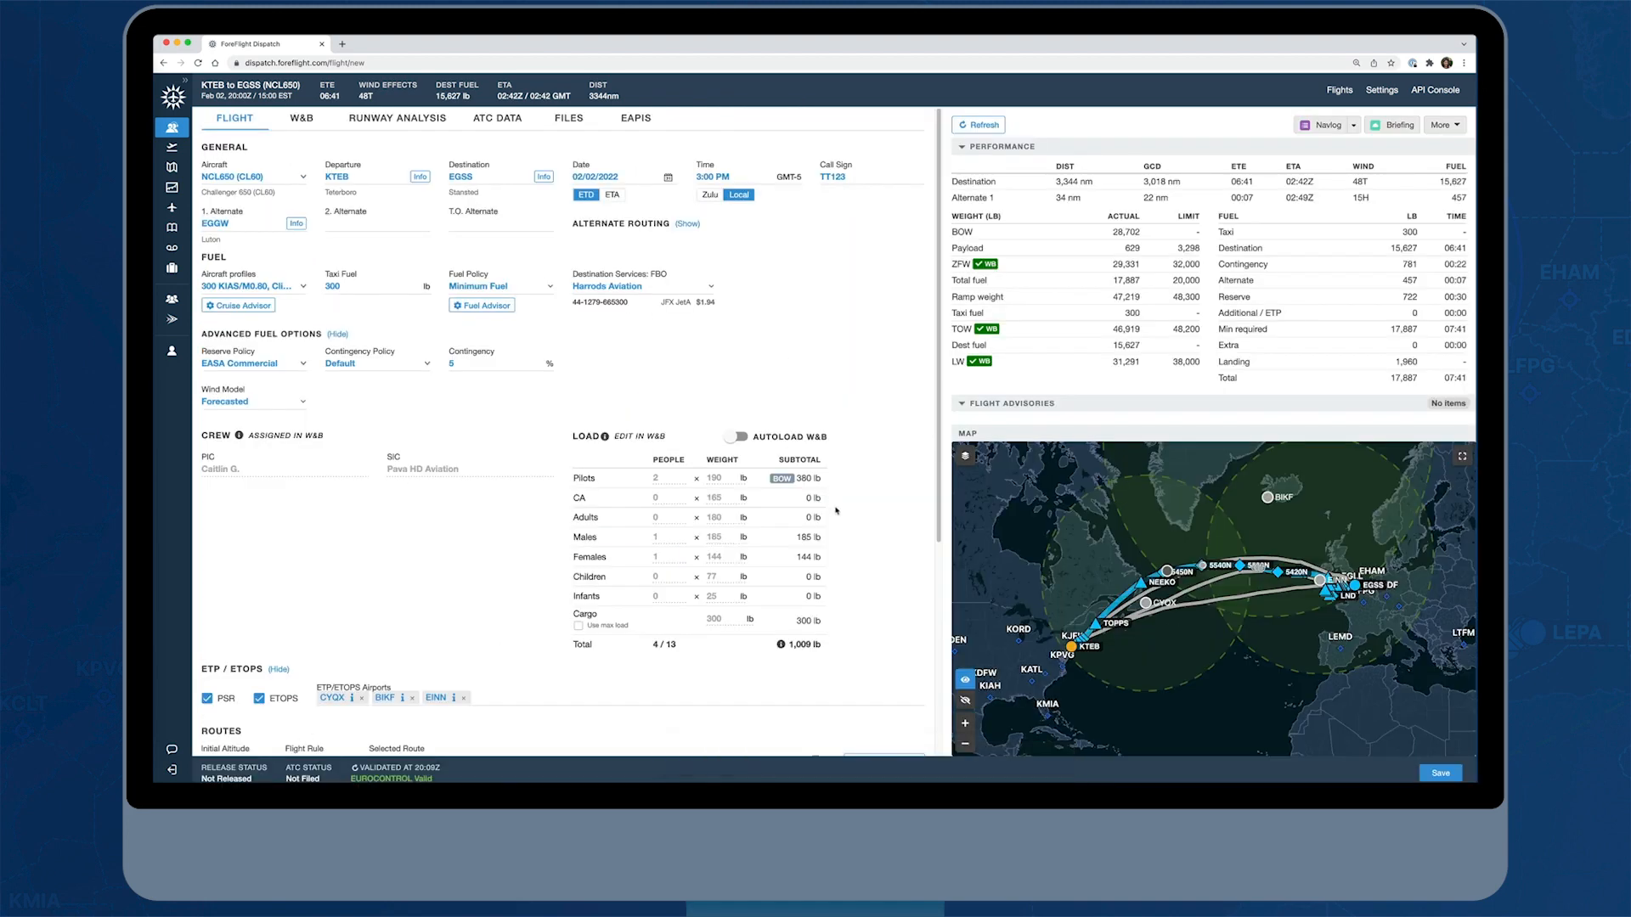
scroll(837, 510, down, 4)
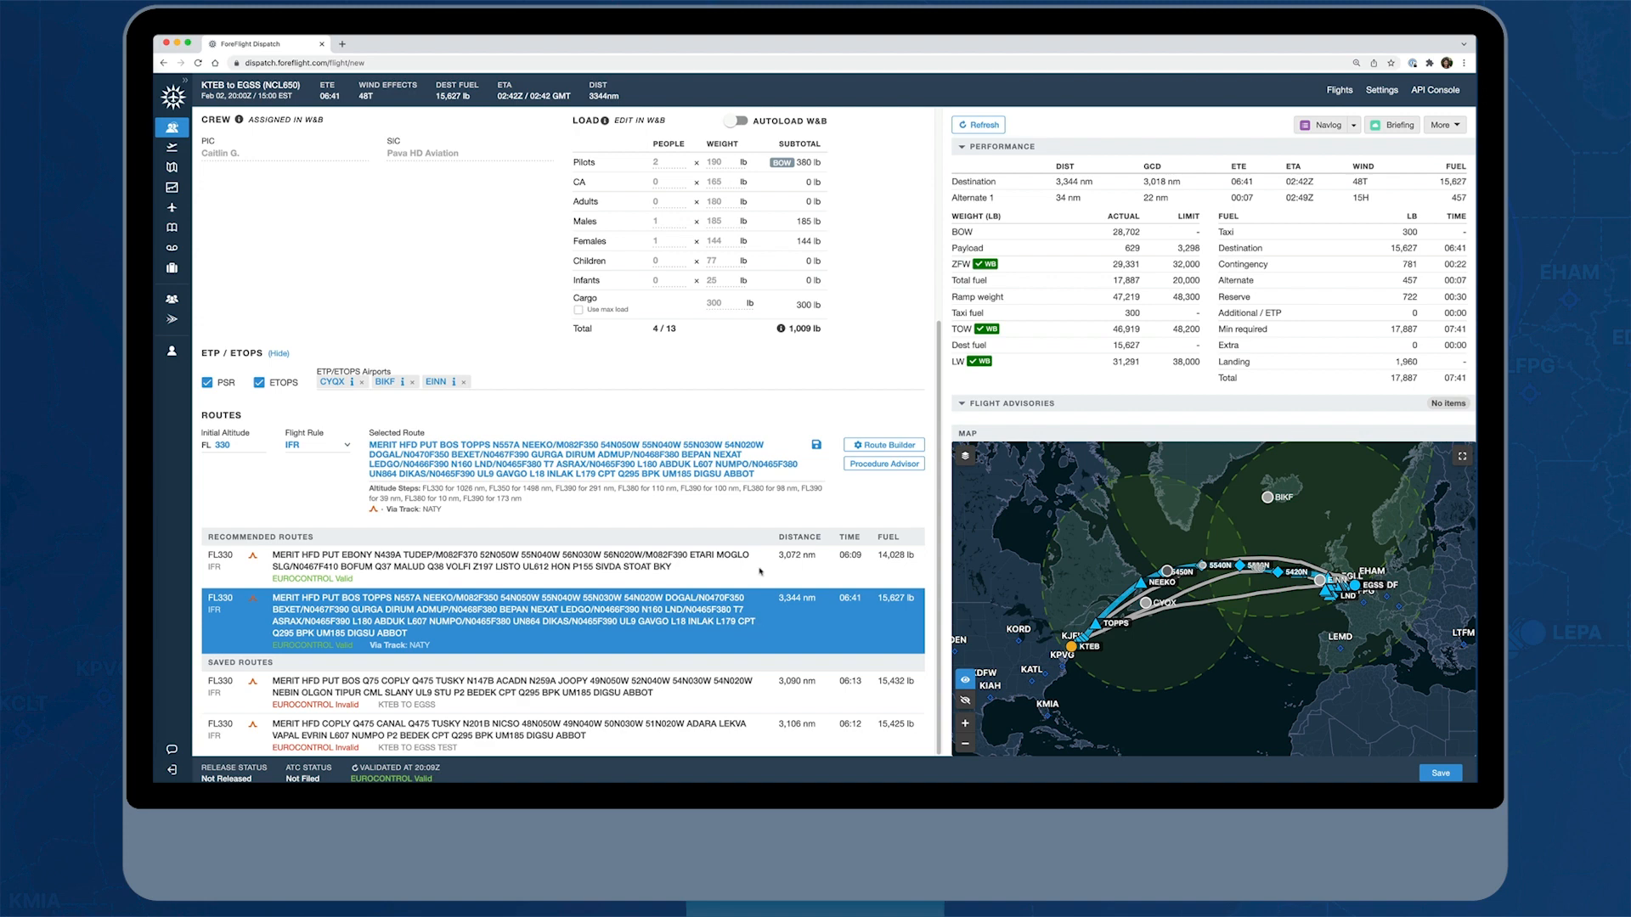
click(816, 446)
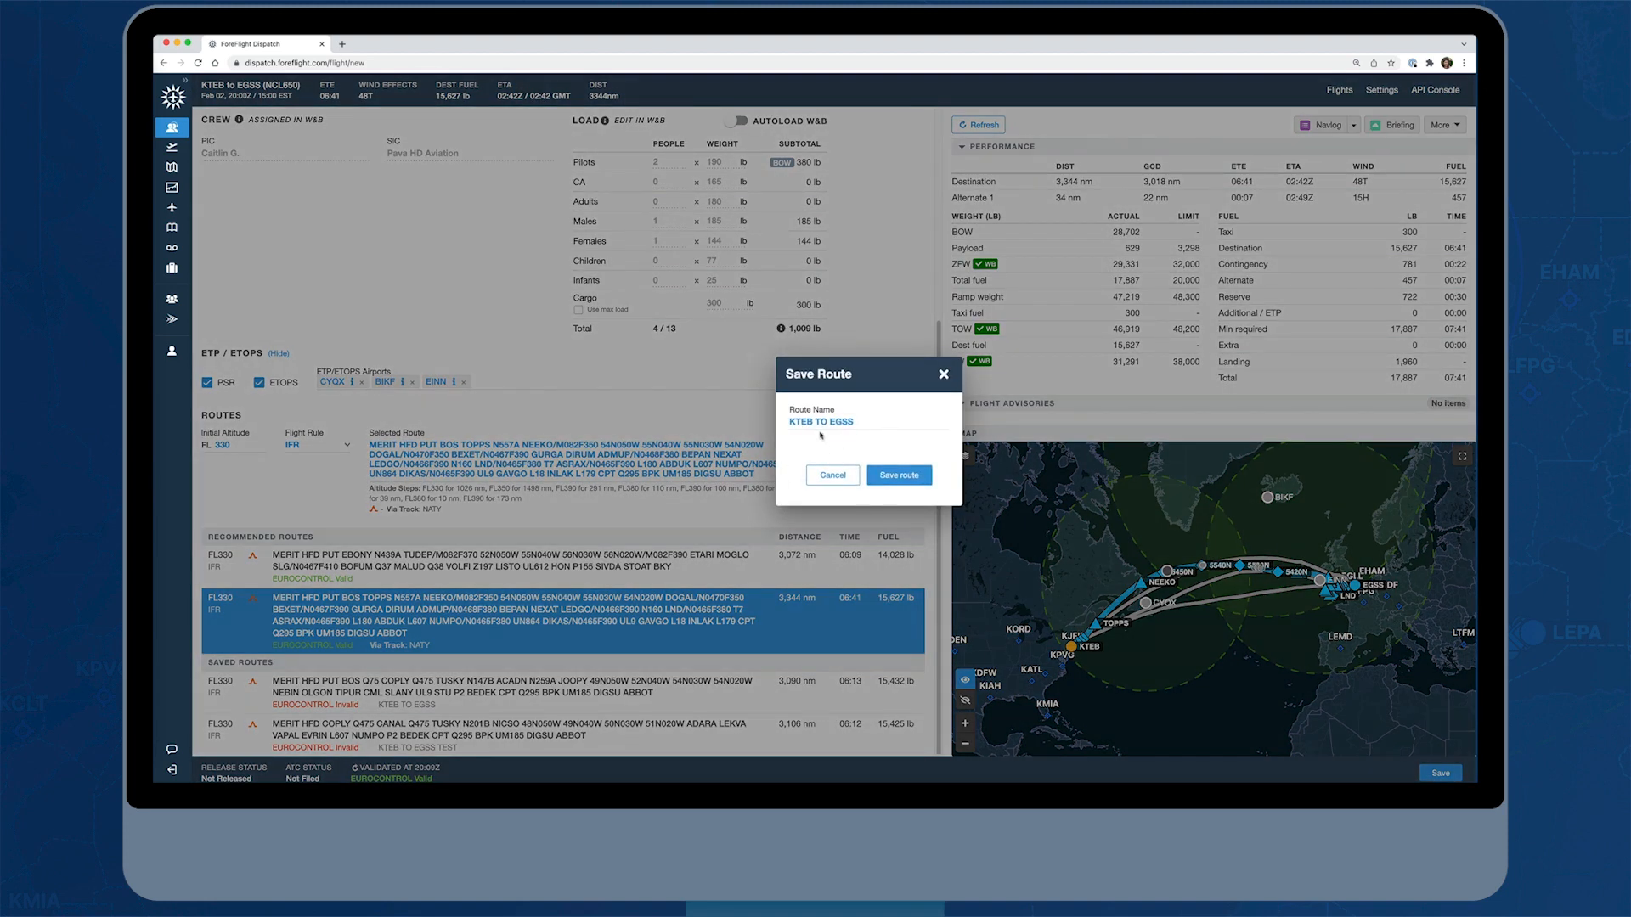
click(884, 476)
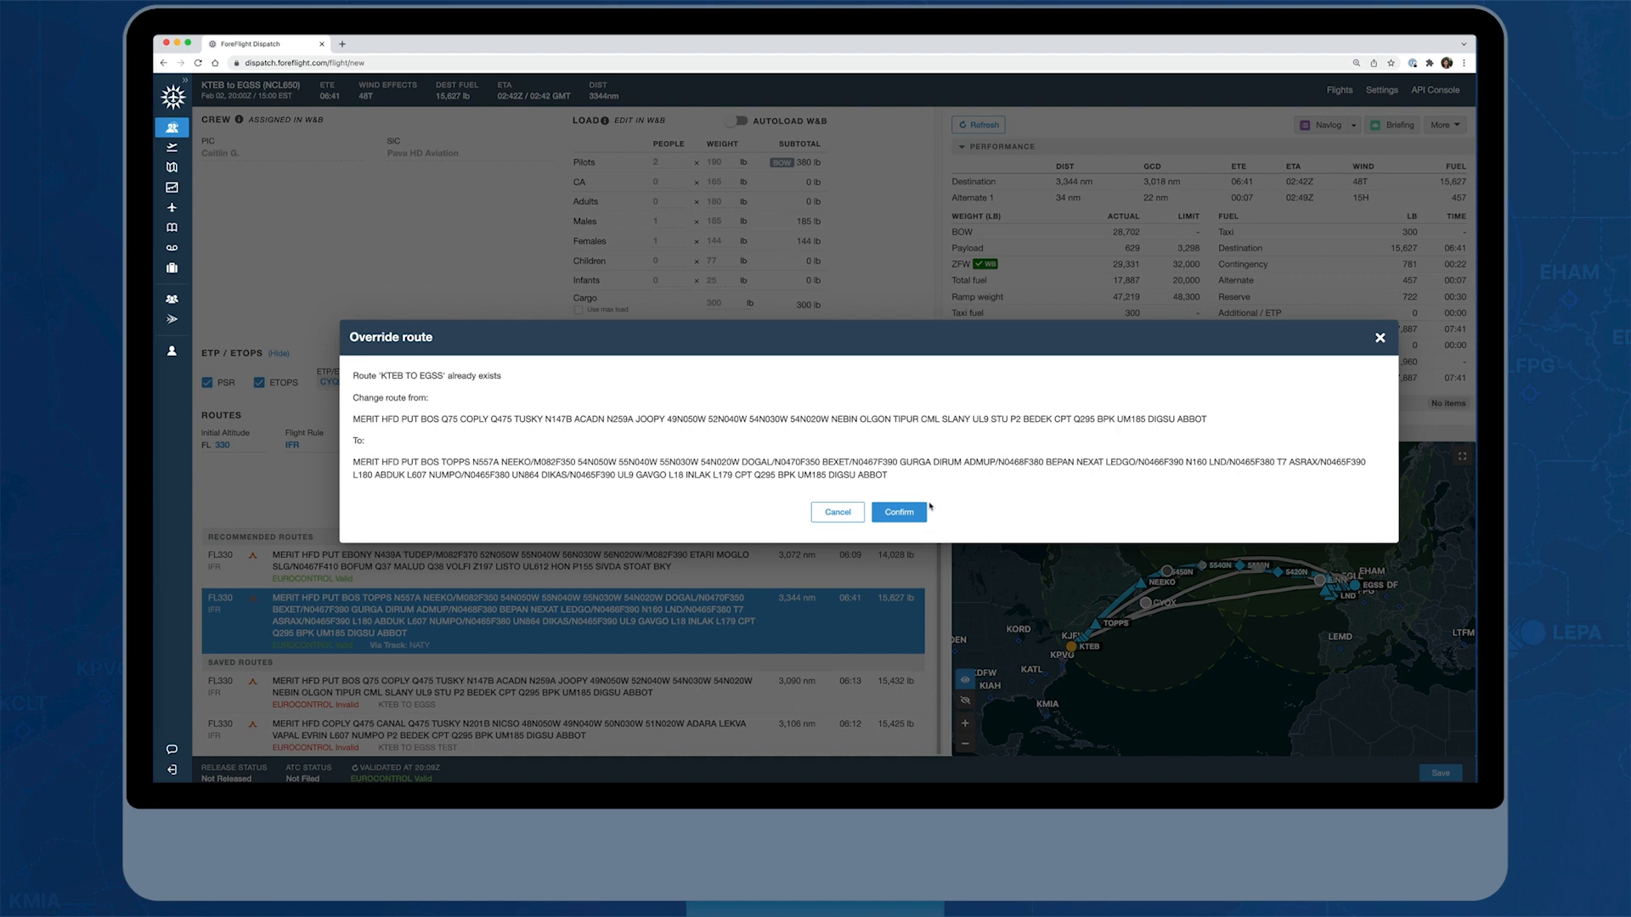
click(886, 513)
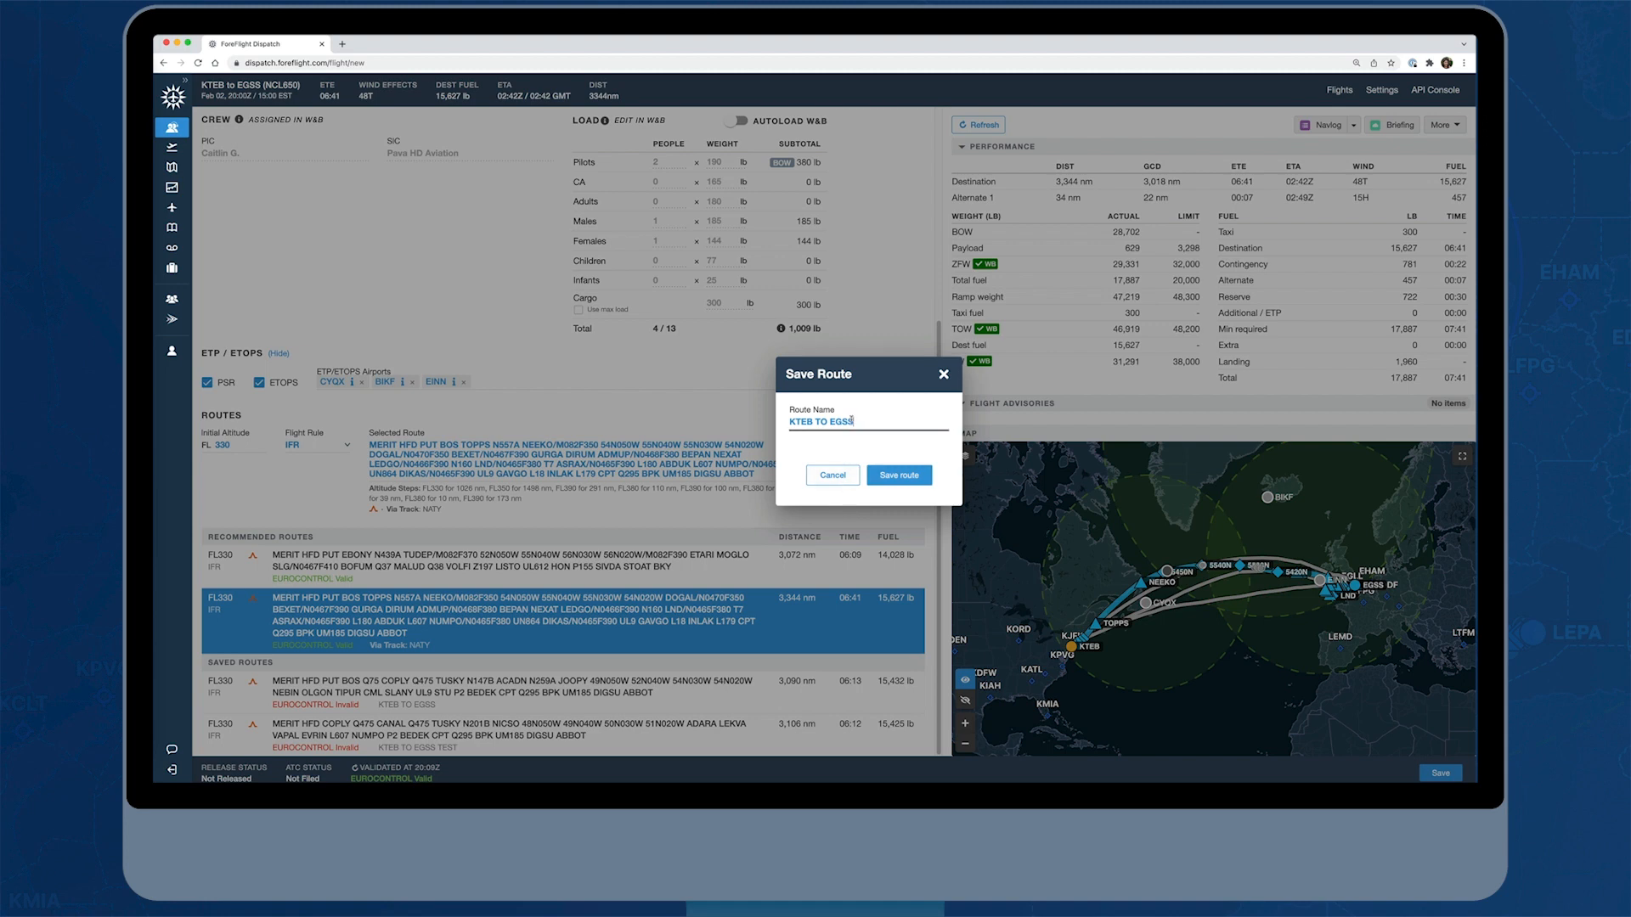
drag(854, 421, 790, 419)
text(KTEB NATY)
click(894, 475)
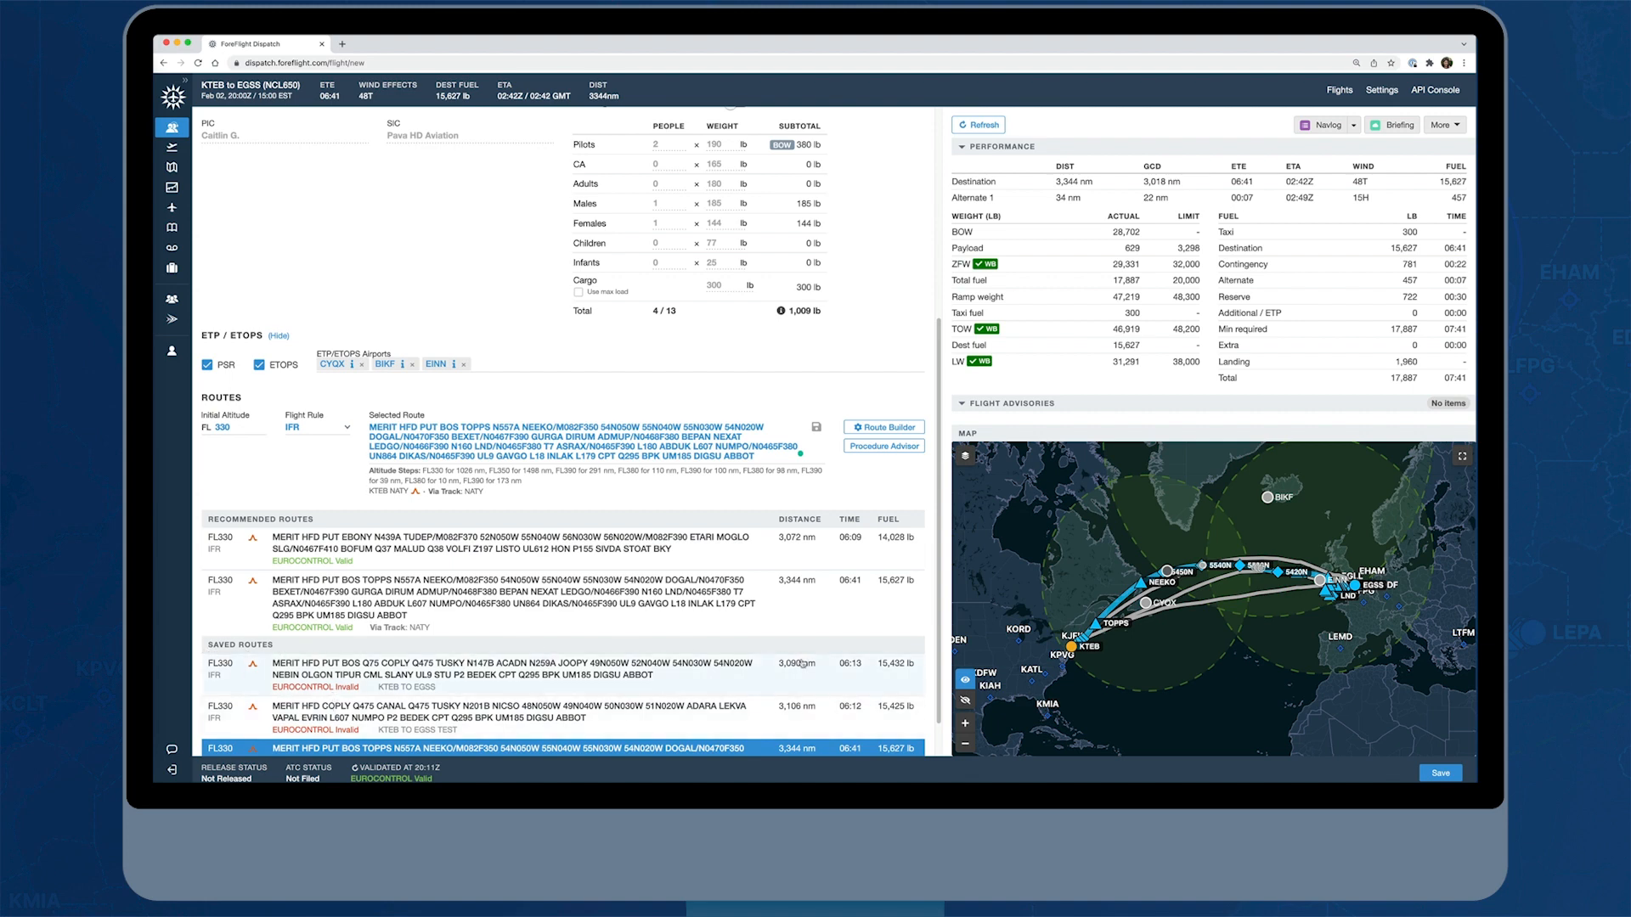
Open the runway analysis and examine the KTEB takeoff weather, configuration and runway details
scroll(236, 125, up, 8)
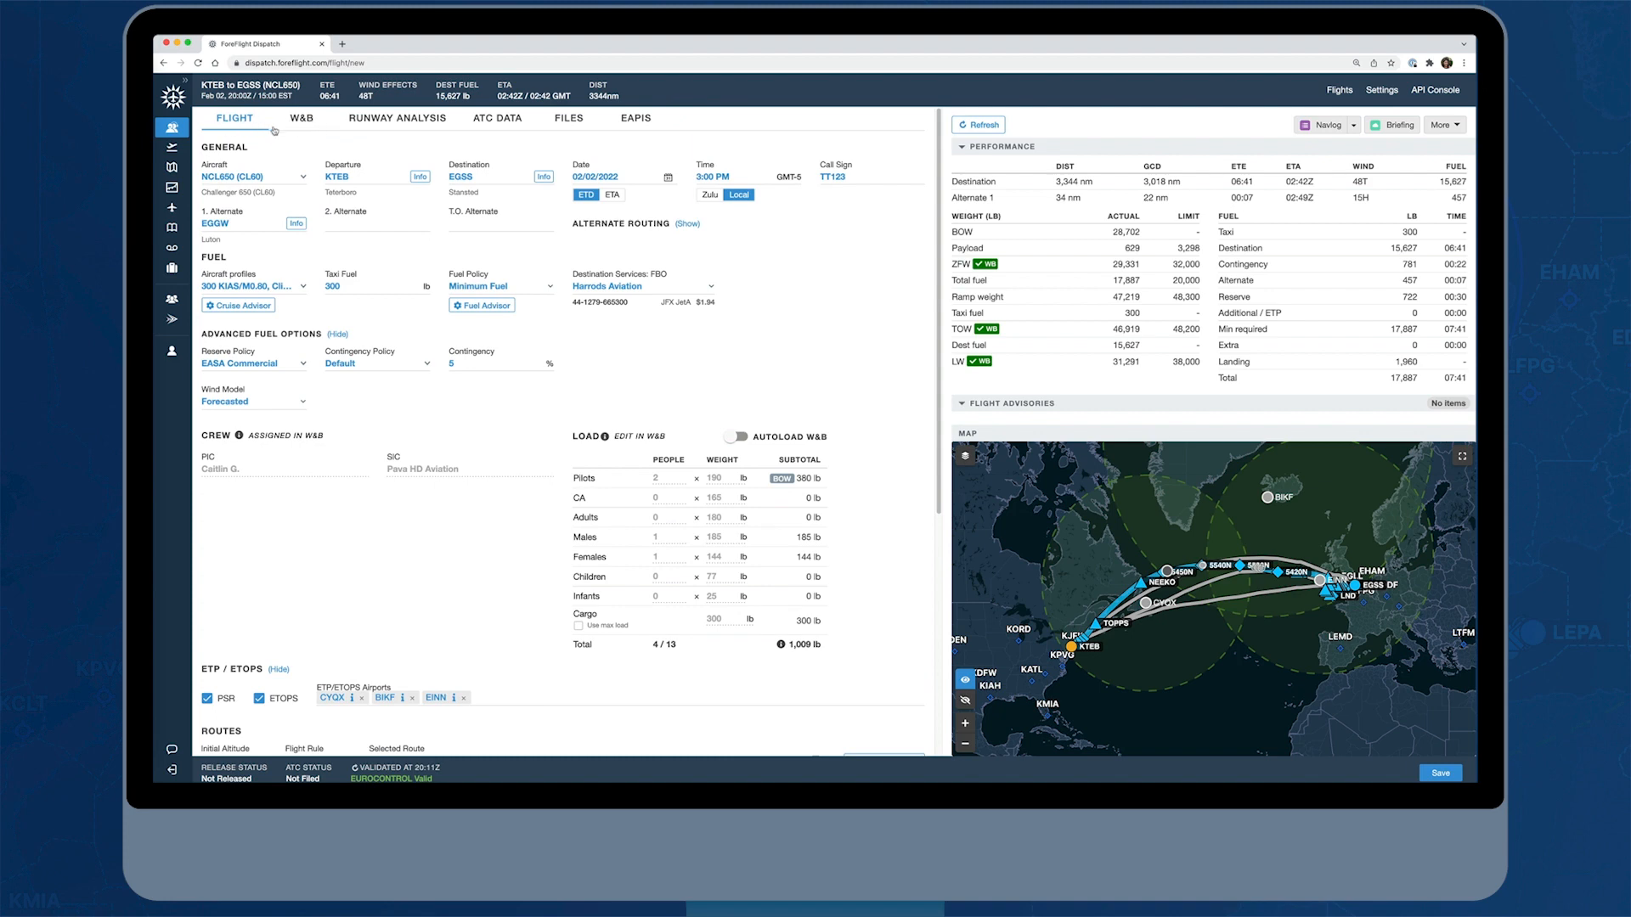
click(426, 123)
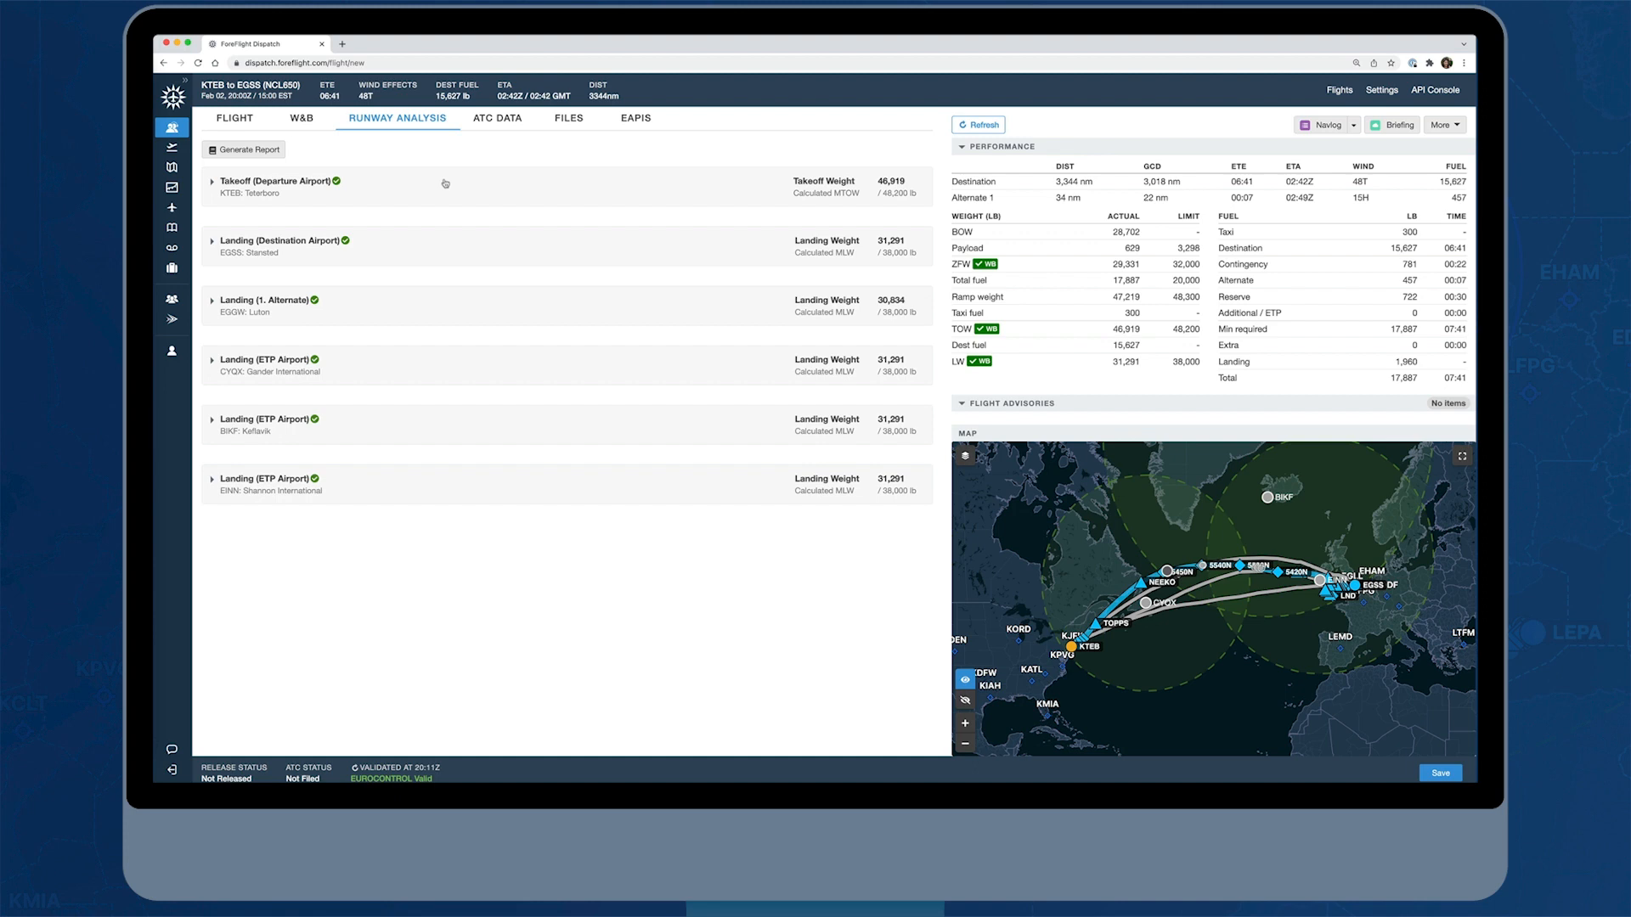
click(212, 183)
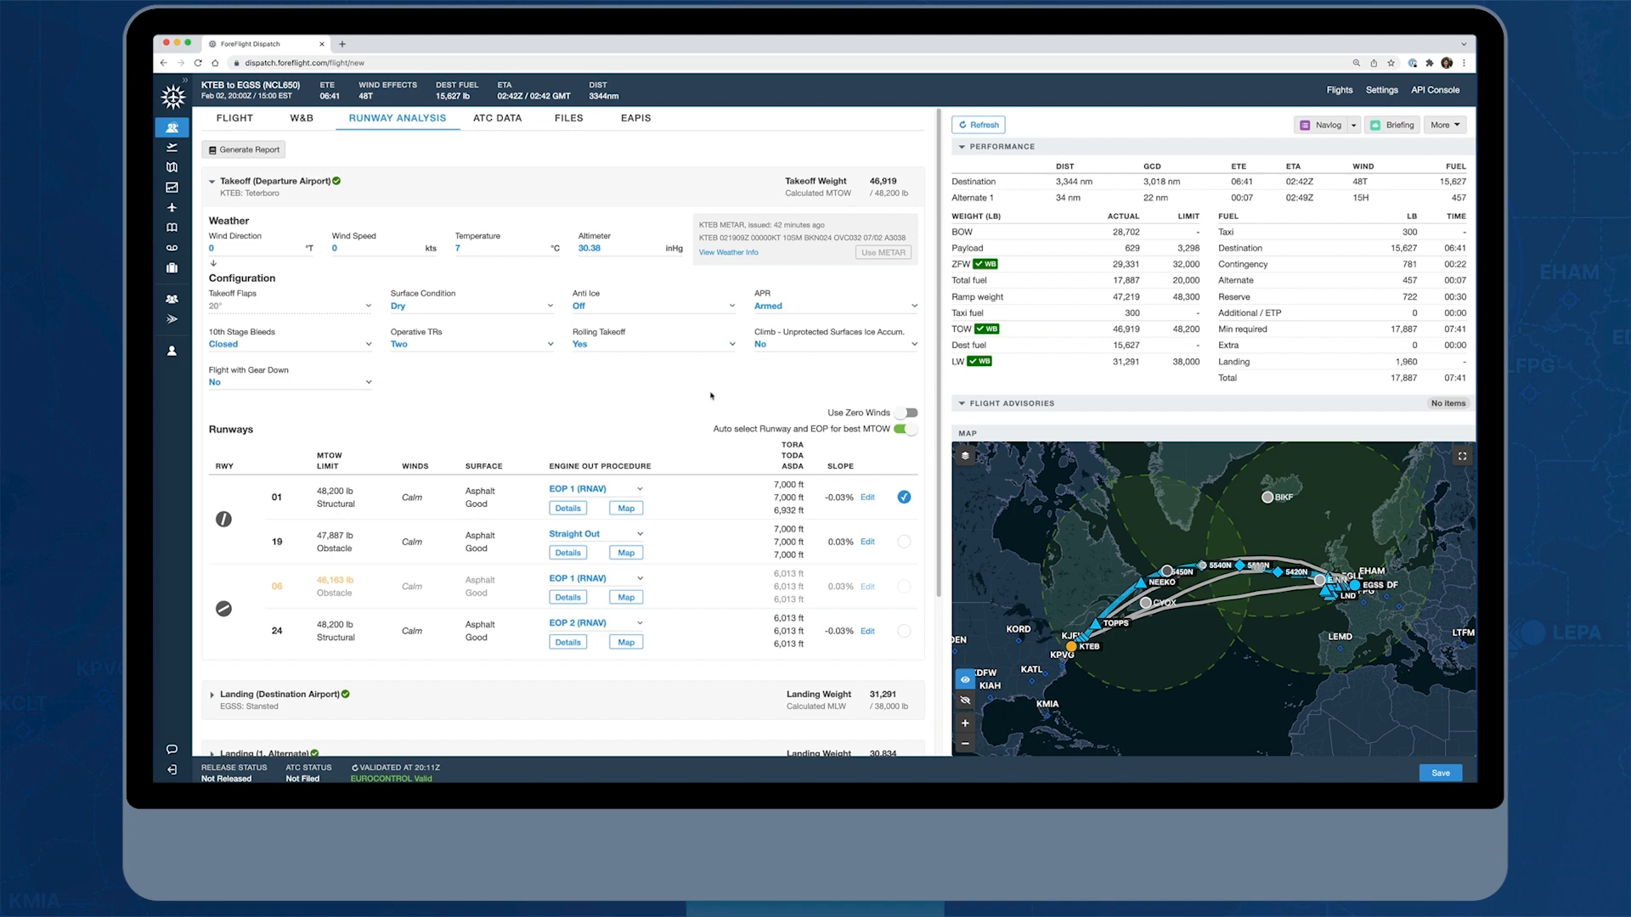
Examine runway 01's EOP 1 (RNAV) engine-out procedure at KTEB, including its map, written details and available alternatives
scroll(690, 400, down, 1)
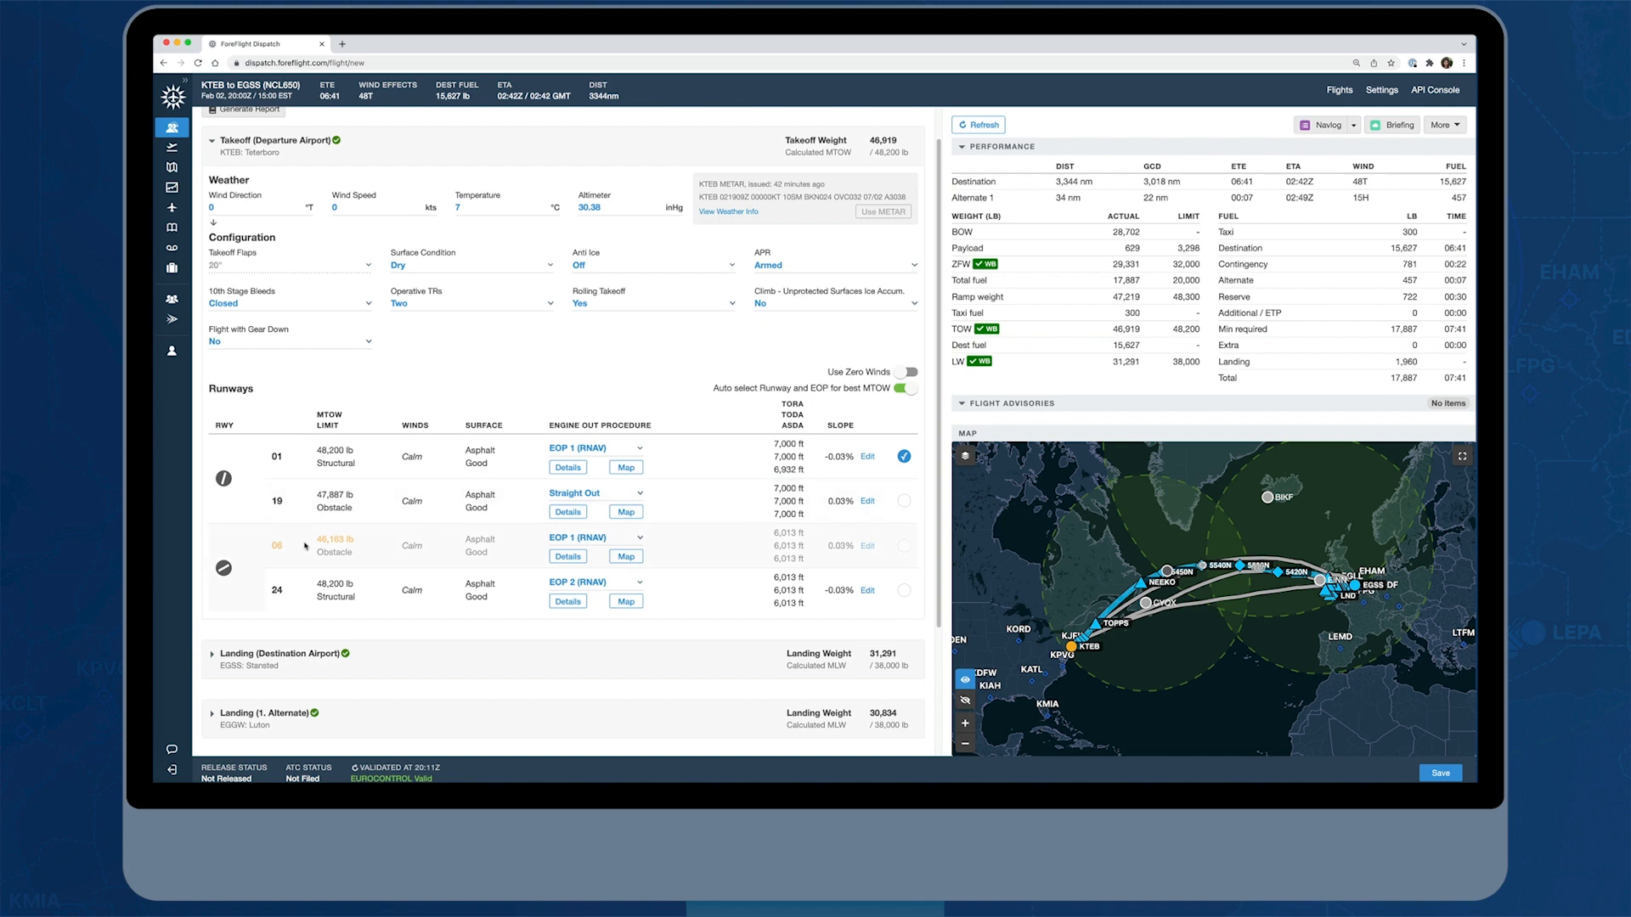
mouse_move(321, 544)
click(628, 469)
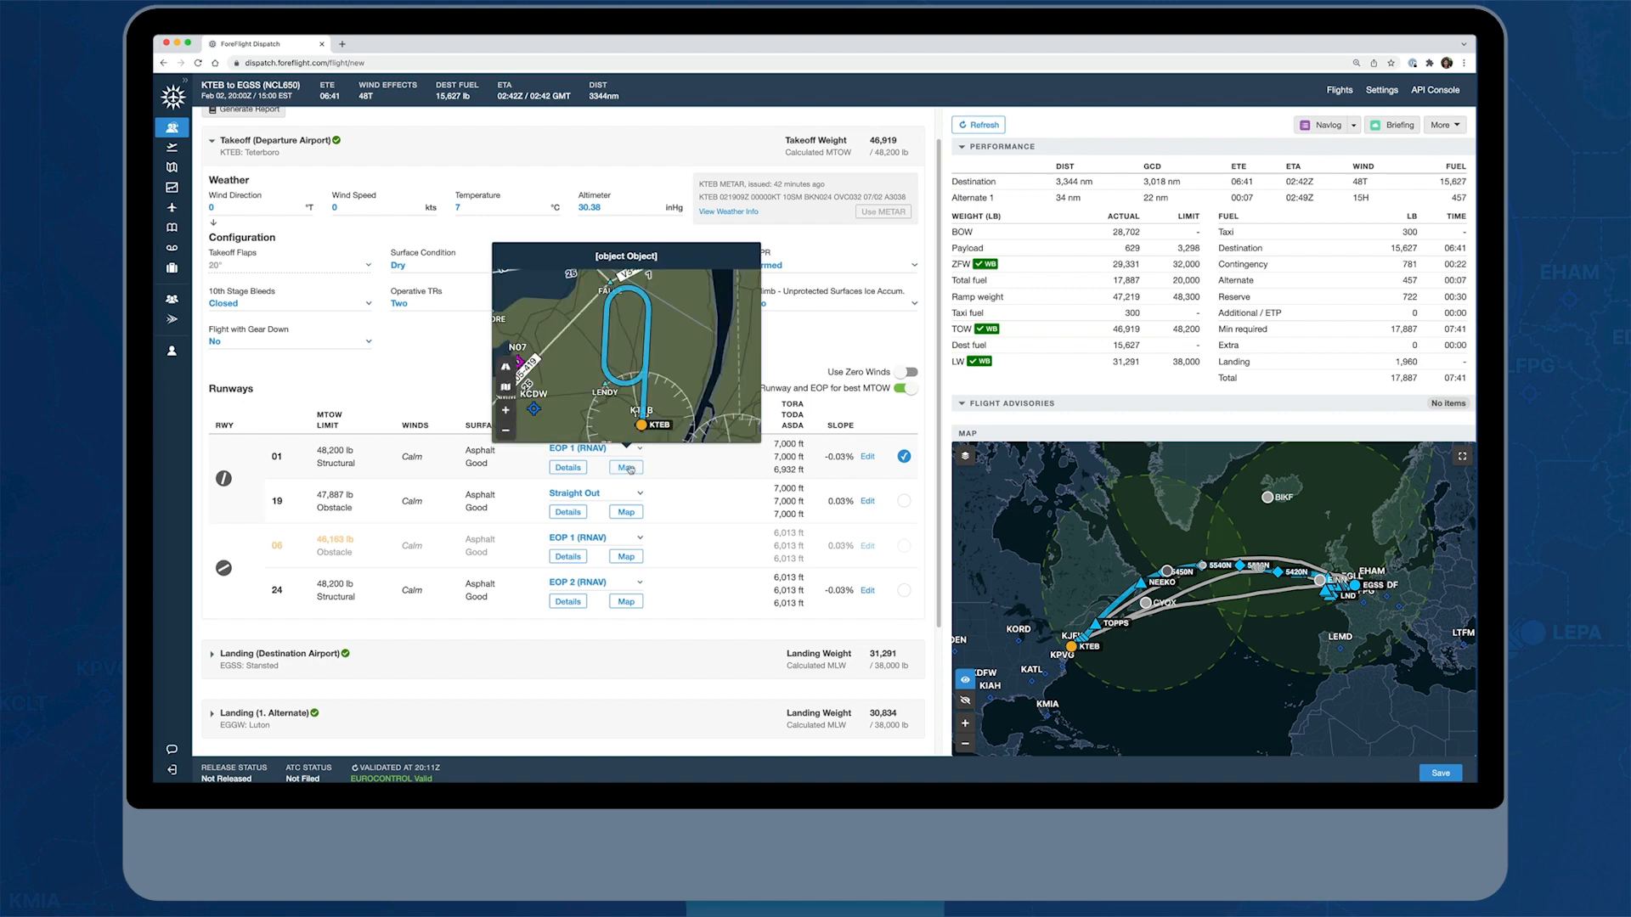
click(627, 469)
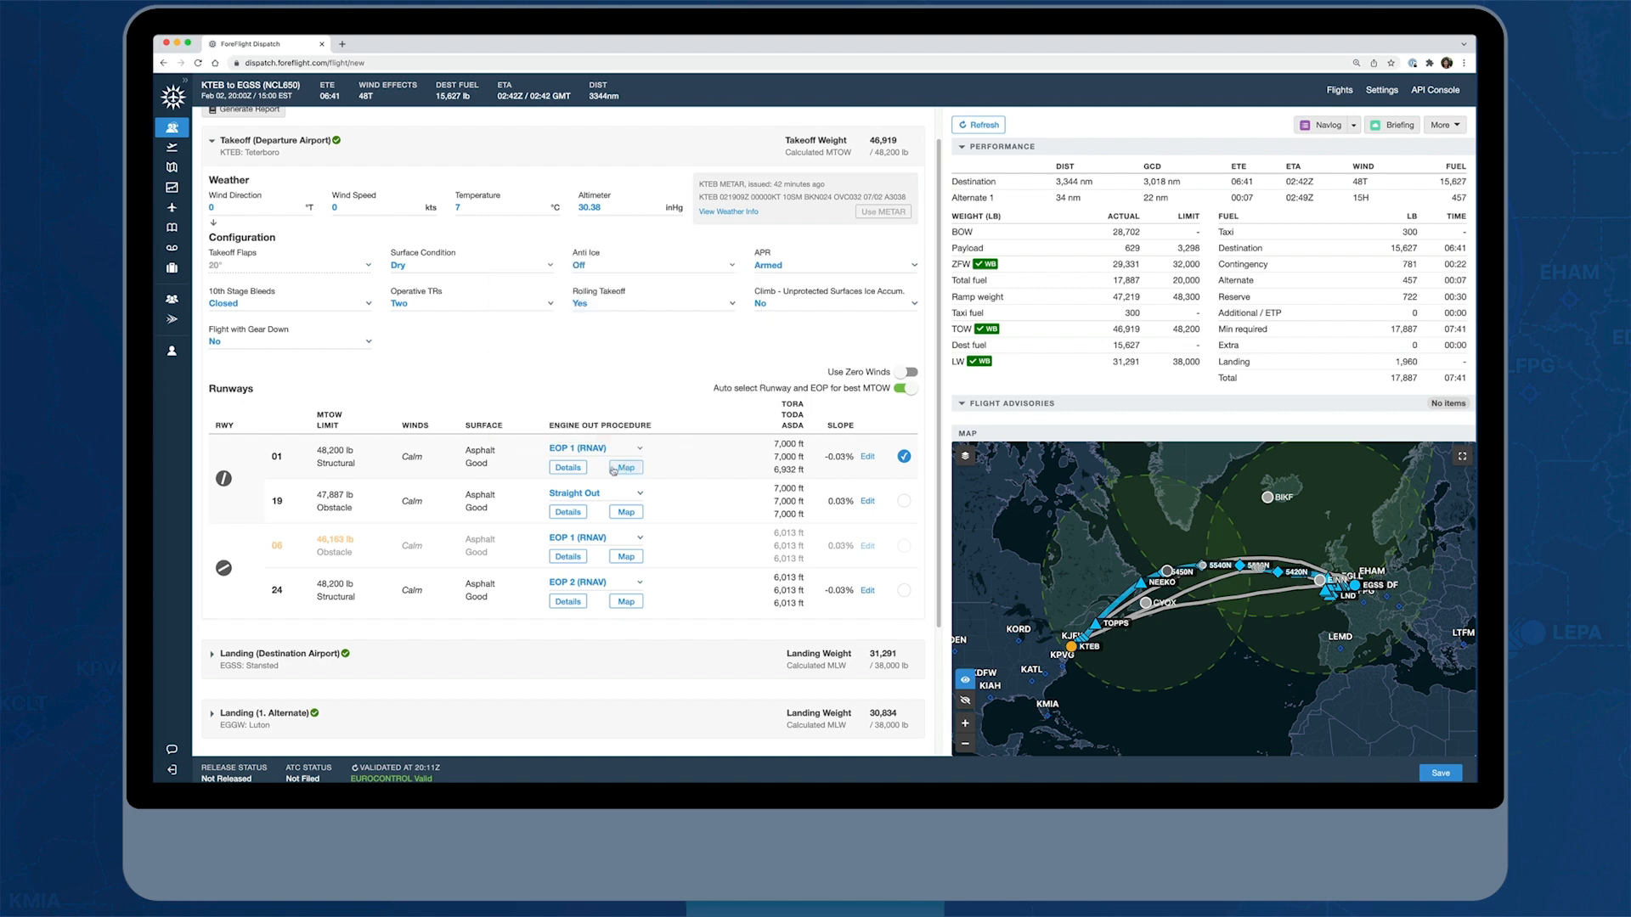
click(569, 468)
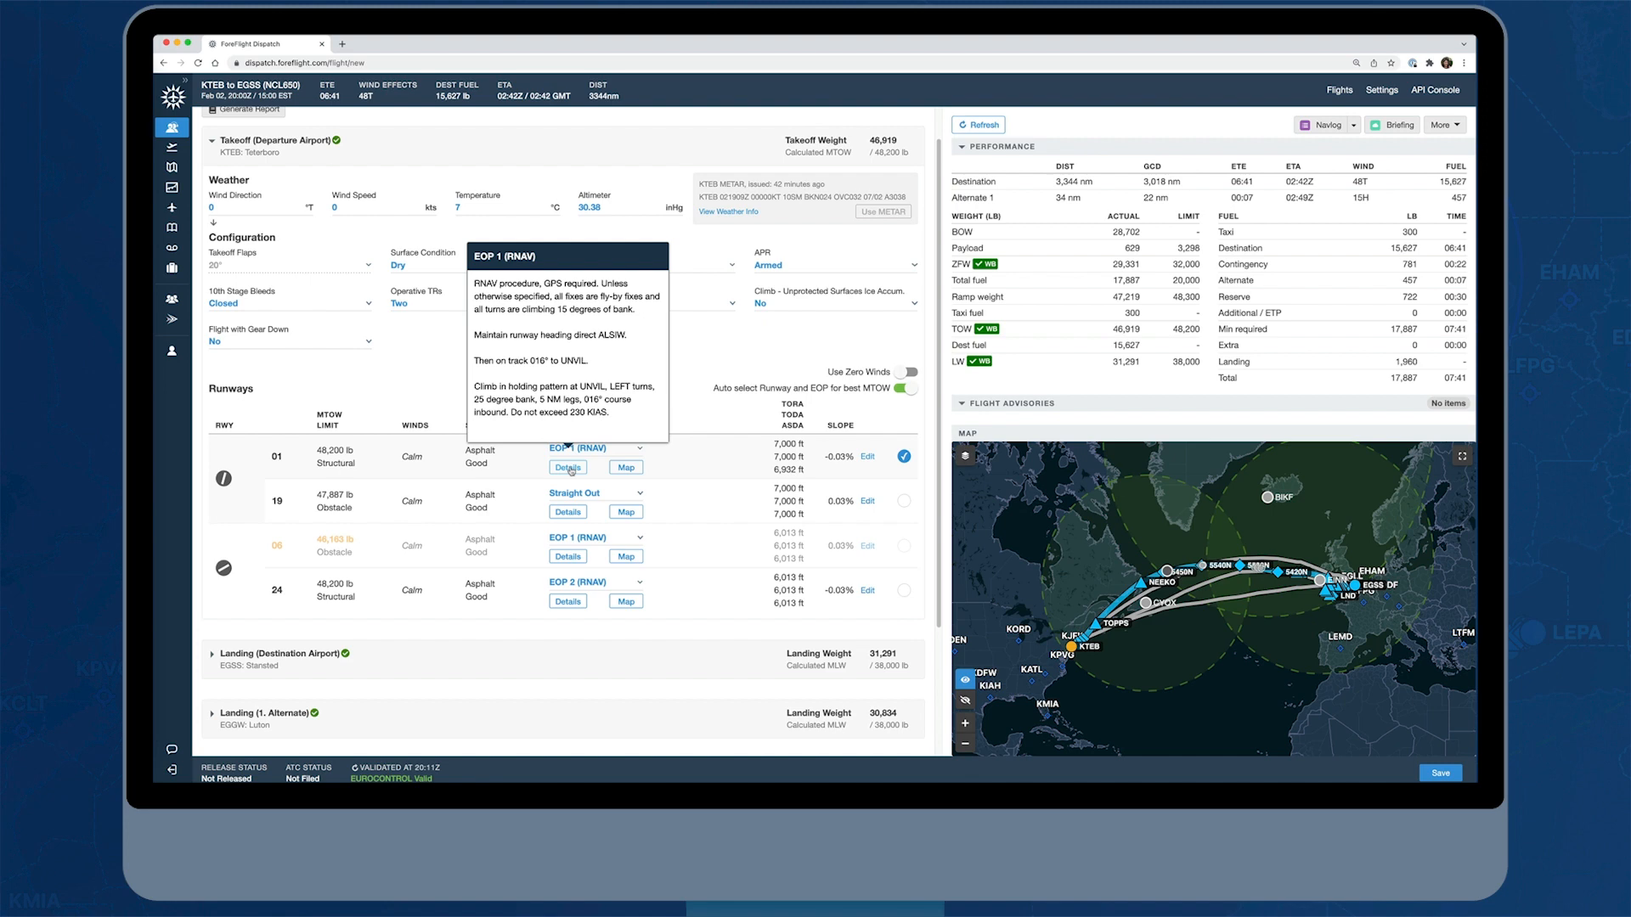
click(569, 469)
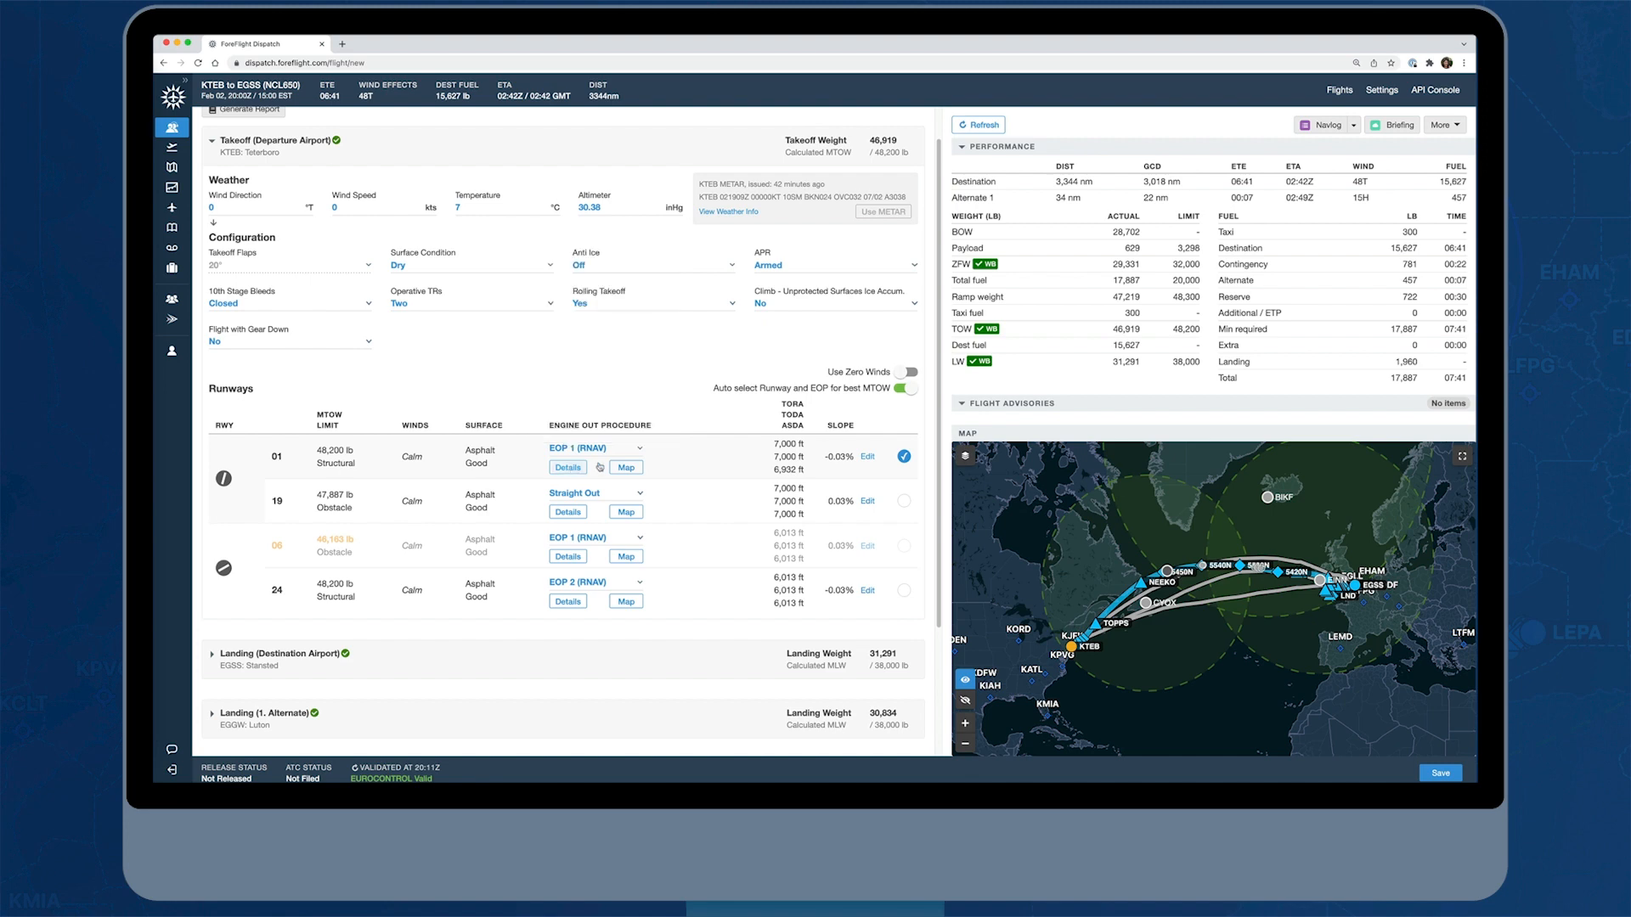
click(641, 450)
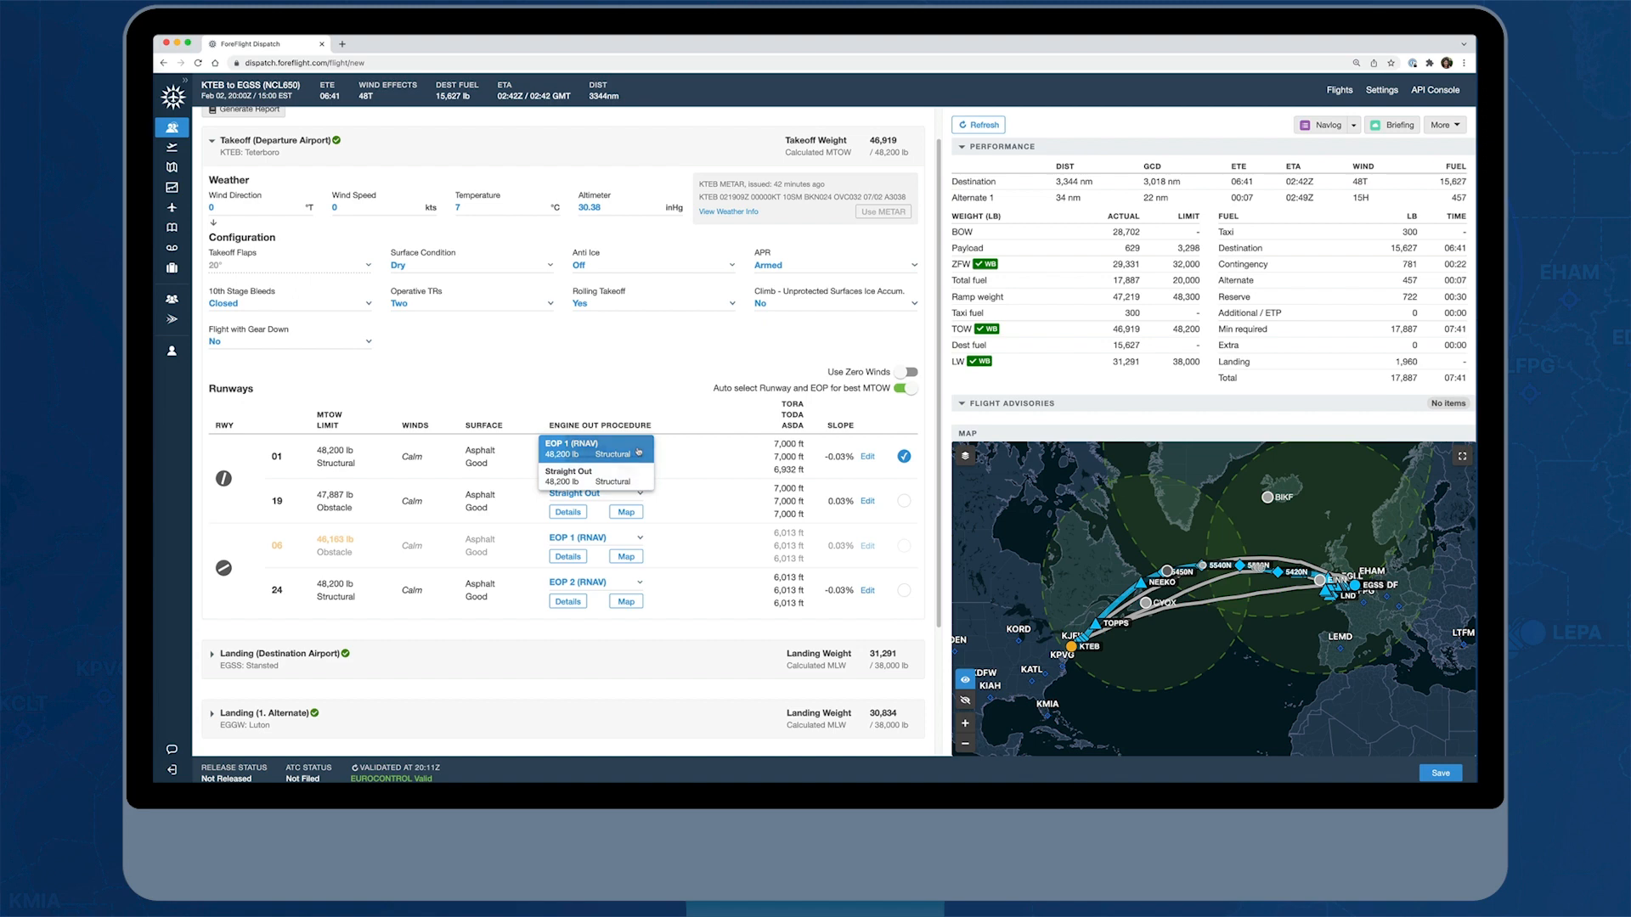
click(659, 447)
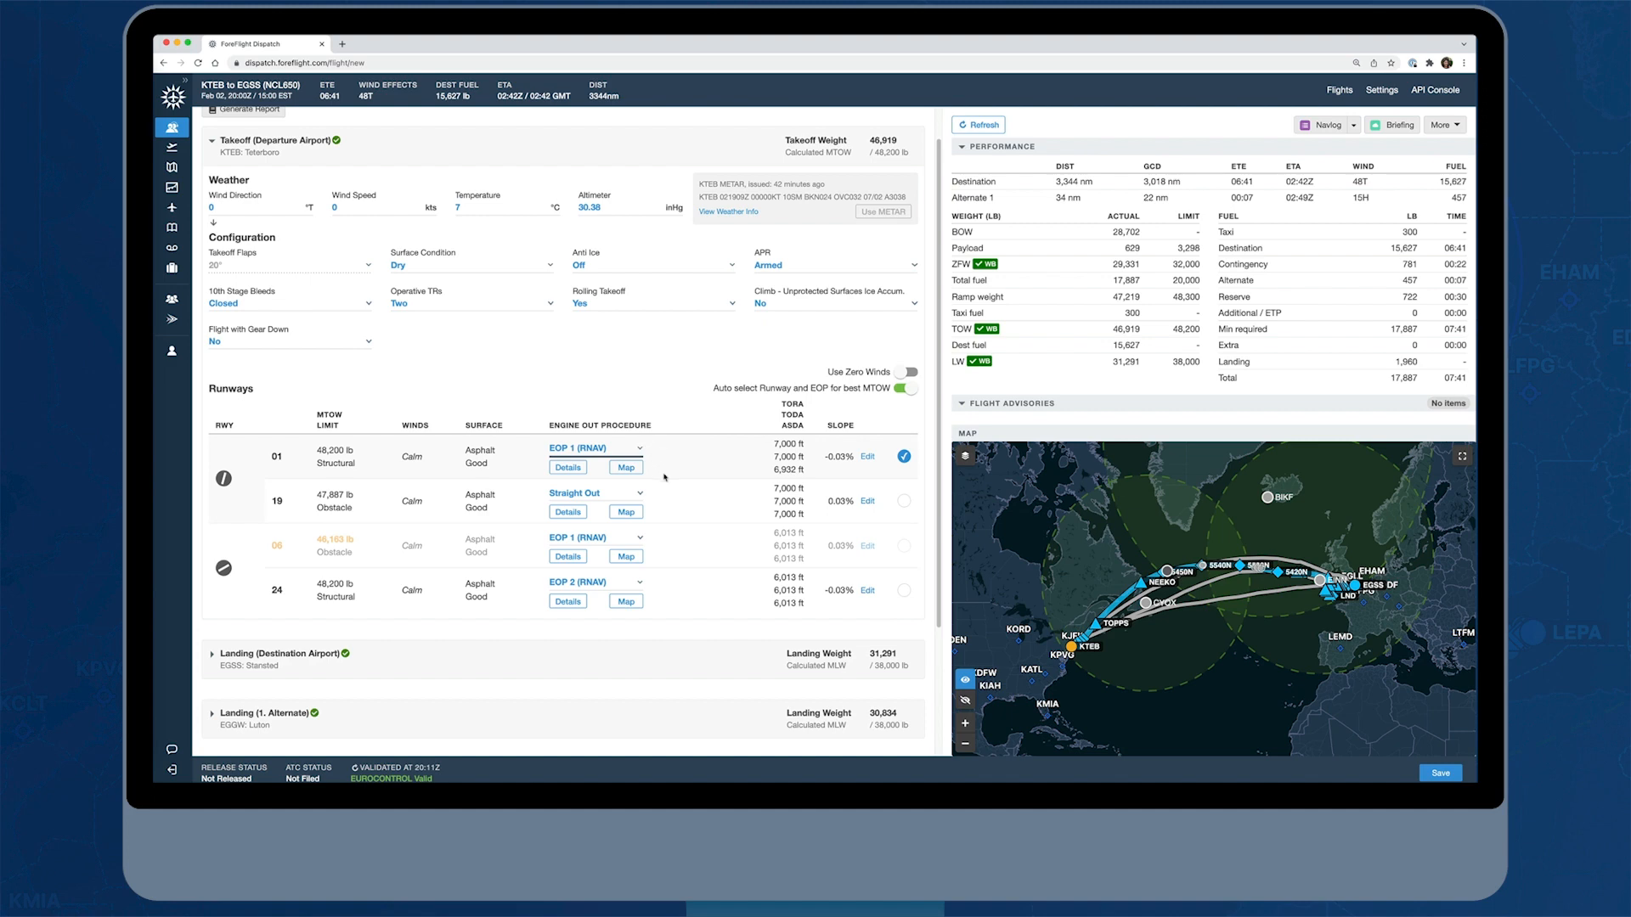
Review the landing weather, configuration and runway data for destination EGSS and alternate EGGW
scroll(664, 477, down, 2)
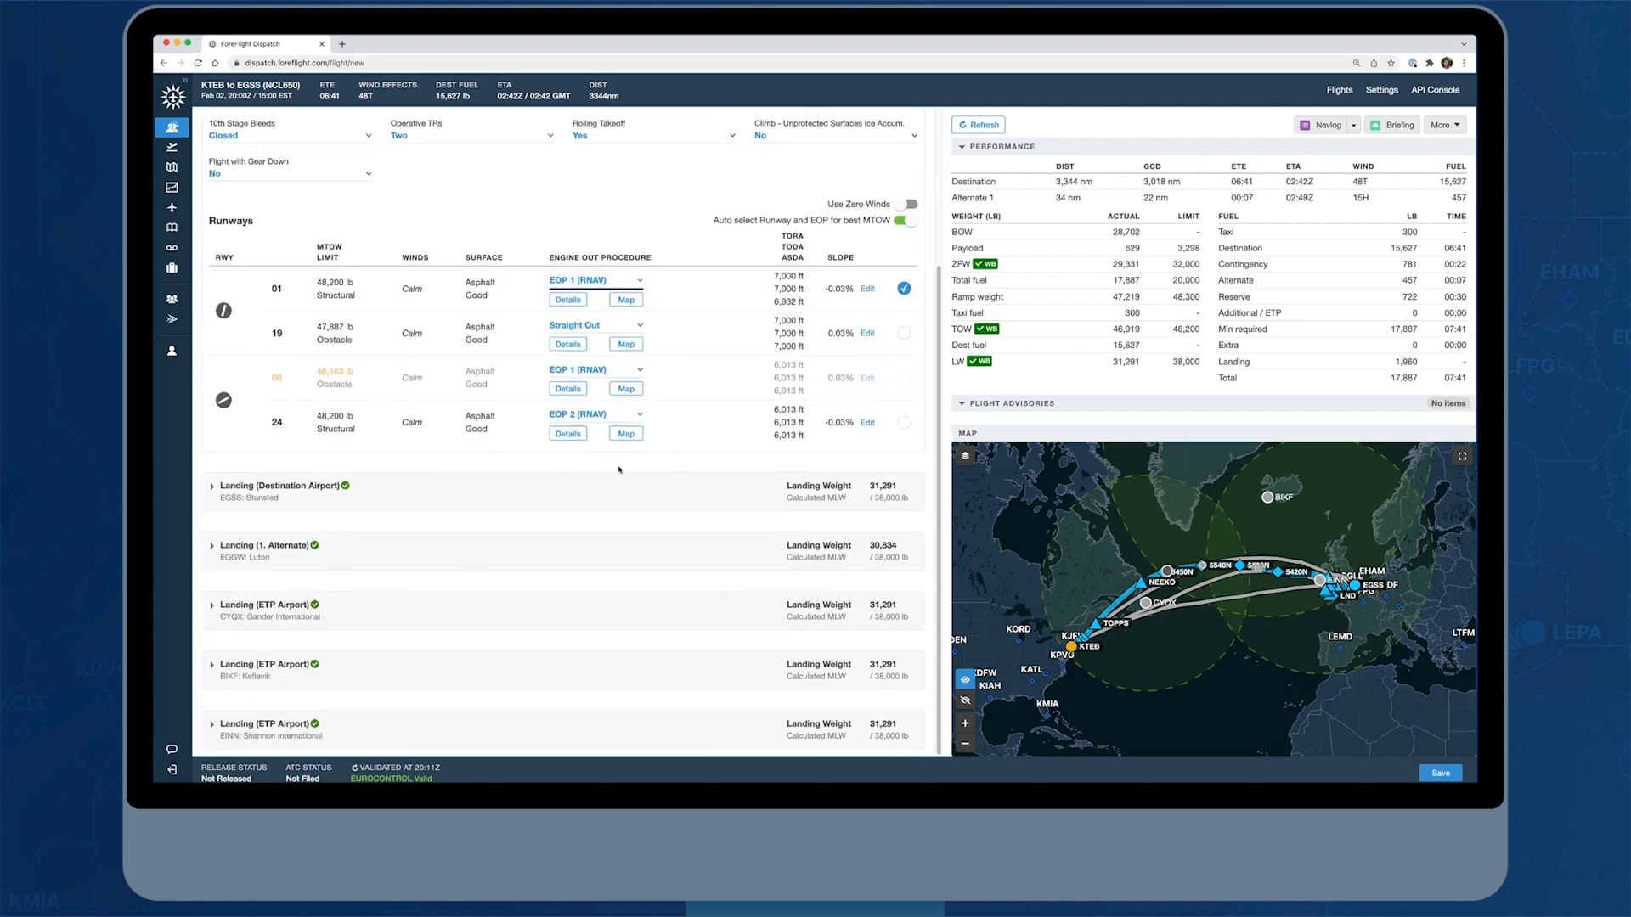
click(212, 488)
scroll(752, 483, down, 2)
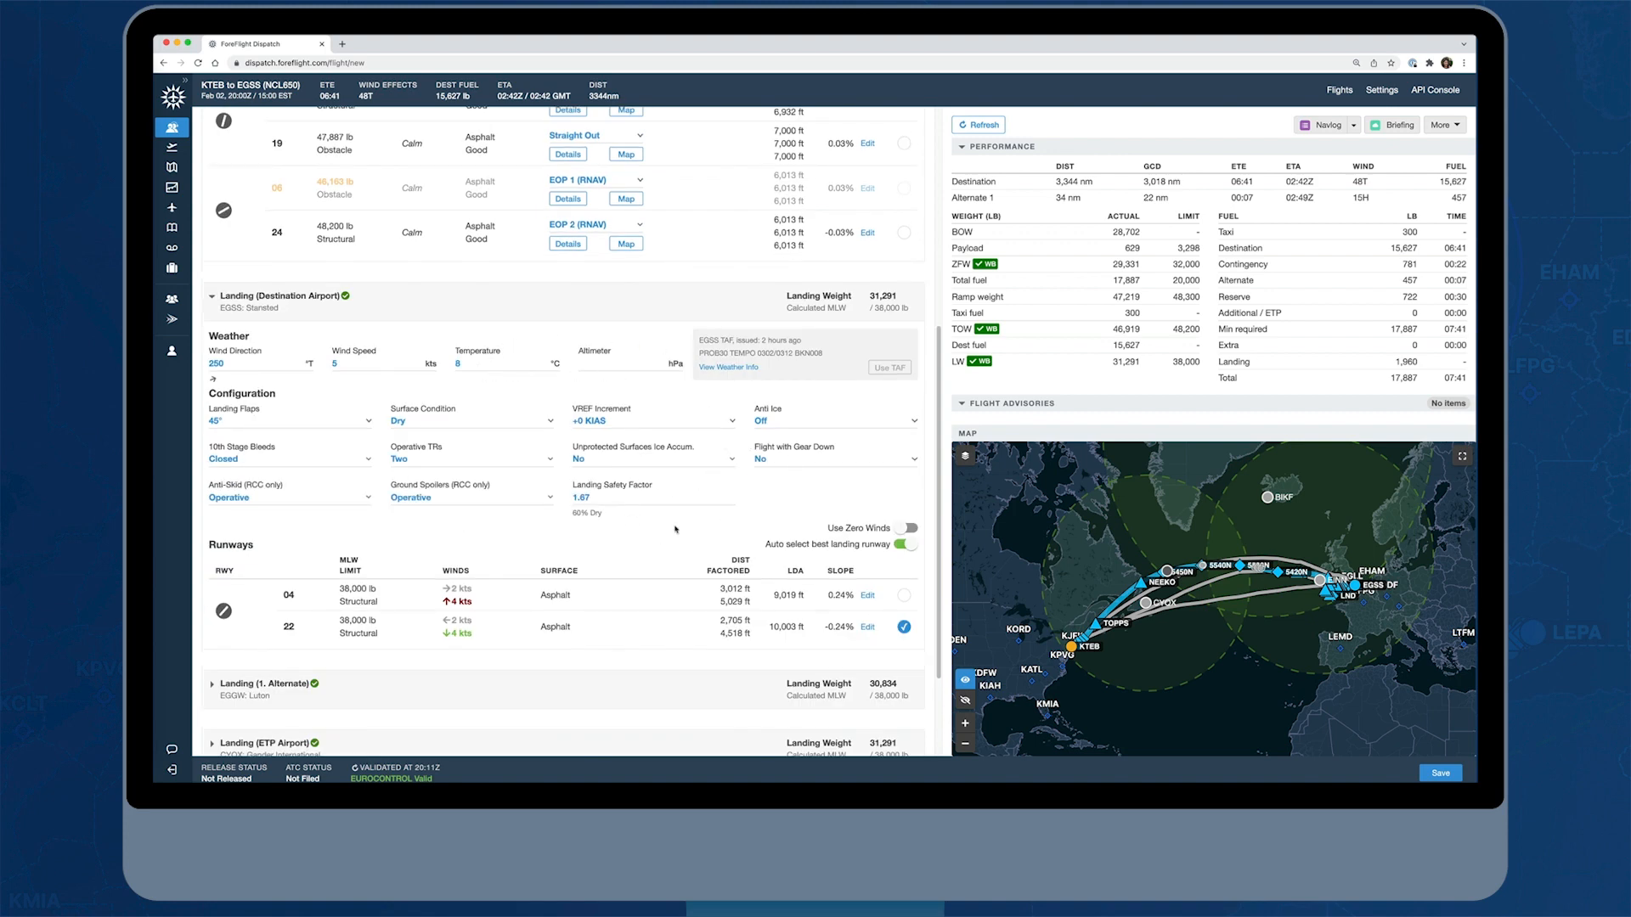
scroll(679, 530, down, 1)
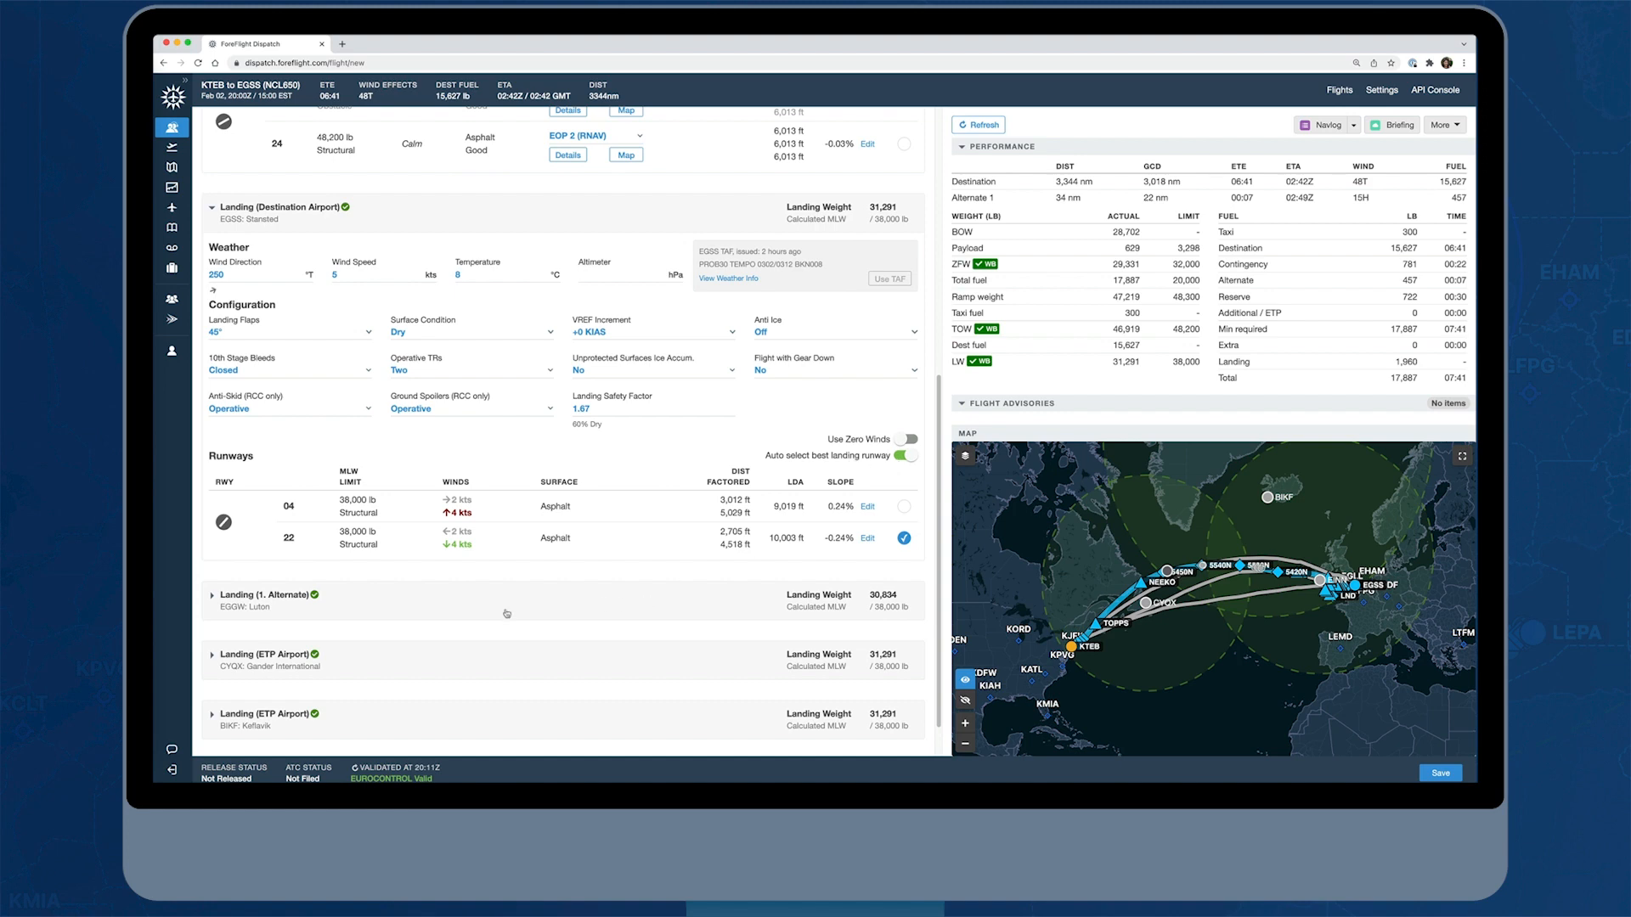
click(470, 604)
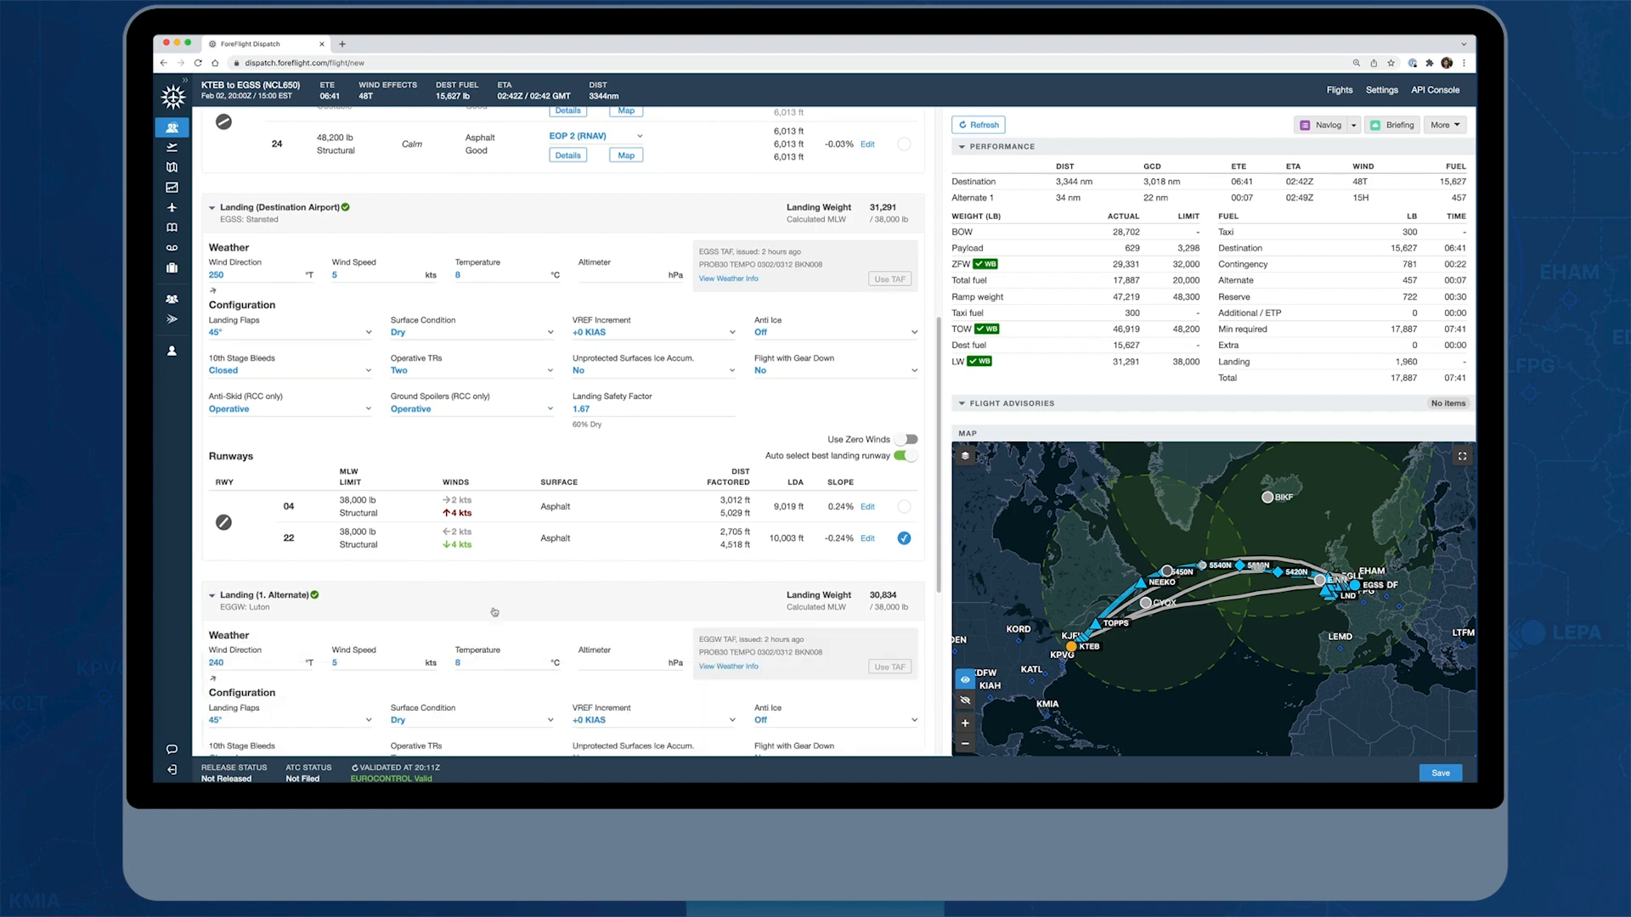
scroll(565, 606, down, 5)
scroll(565, 607, down, 1)
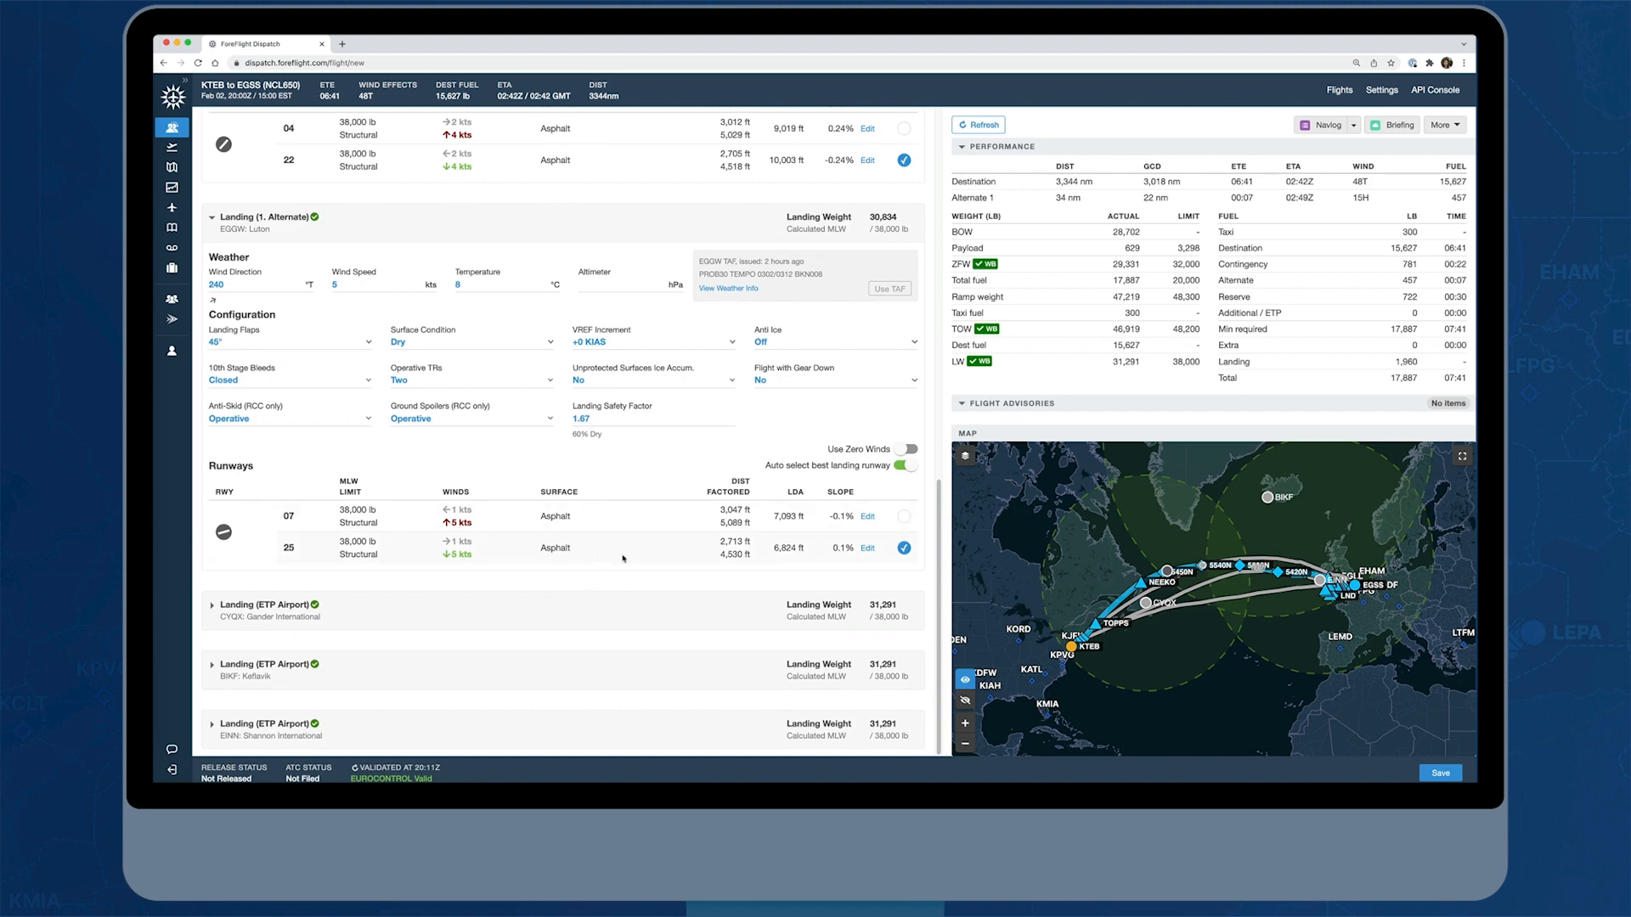
Generate the runway analysis report, skim its takeoff and landing sections, and close it
scroll(623, 396, up, 15)
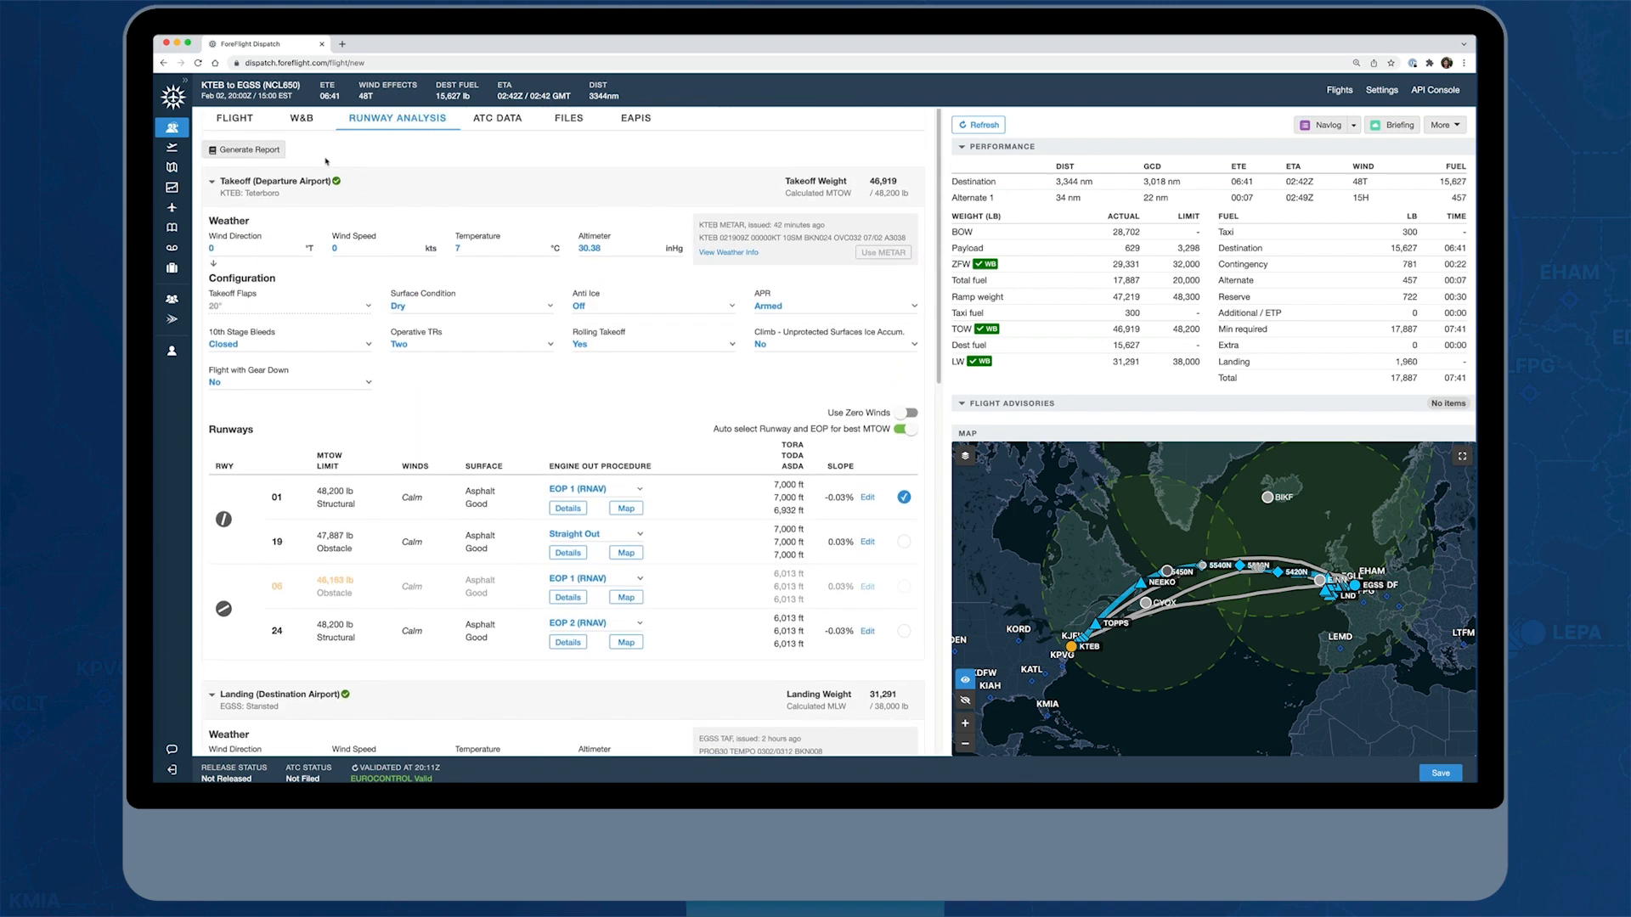
click(248, 152)
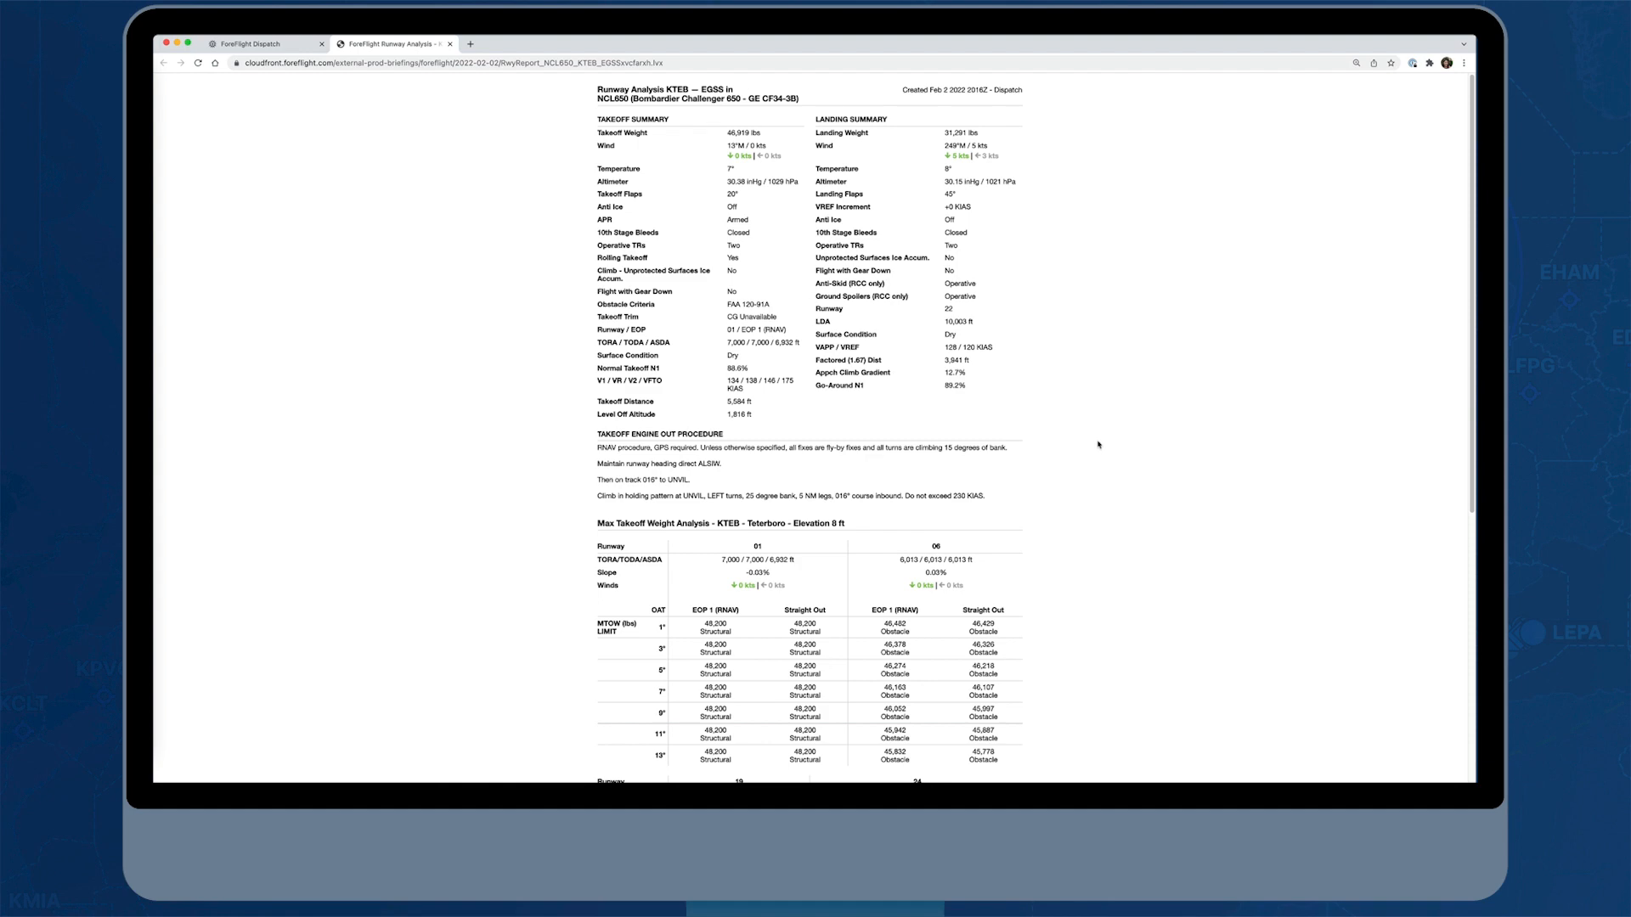
scroll(1098, 444, down, 3)
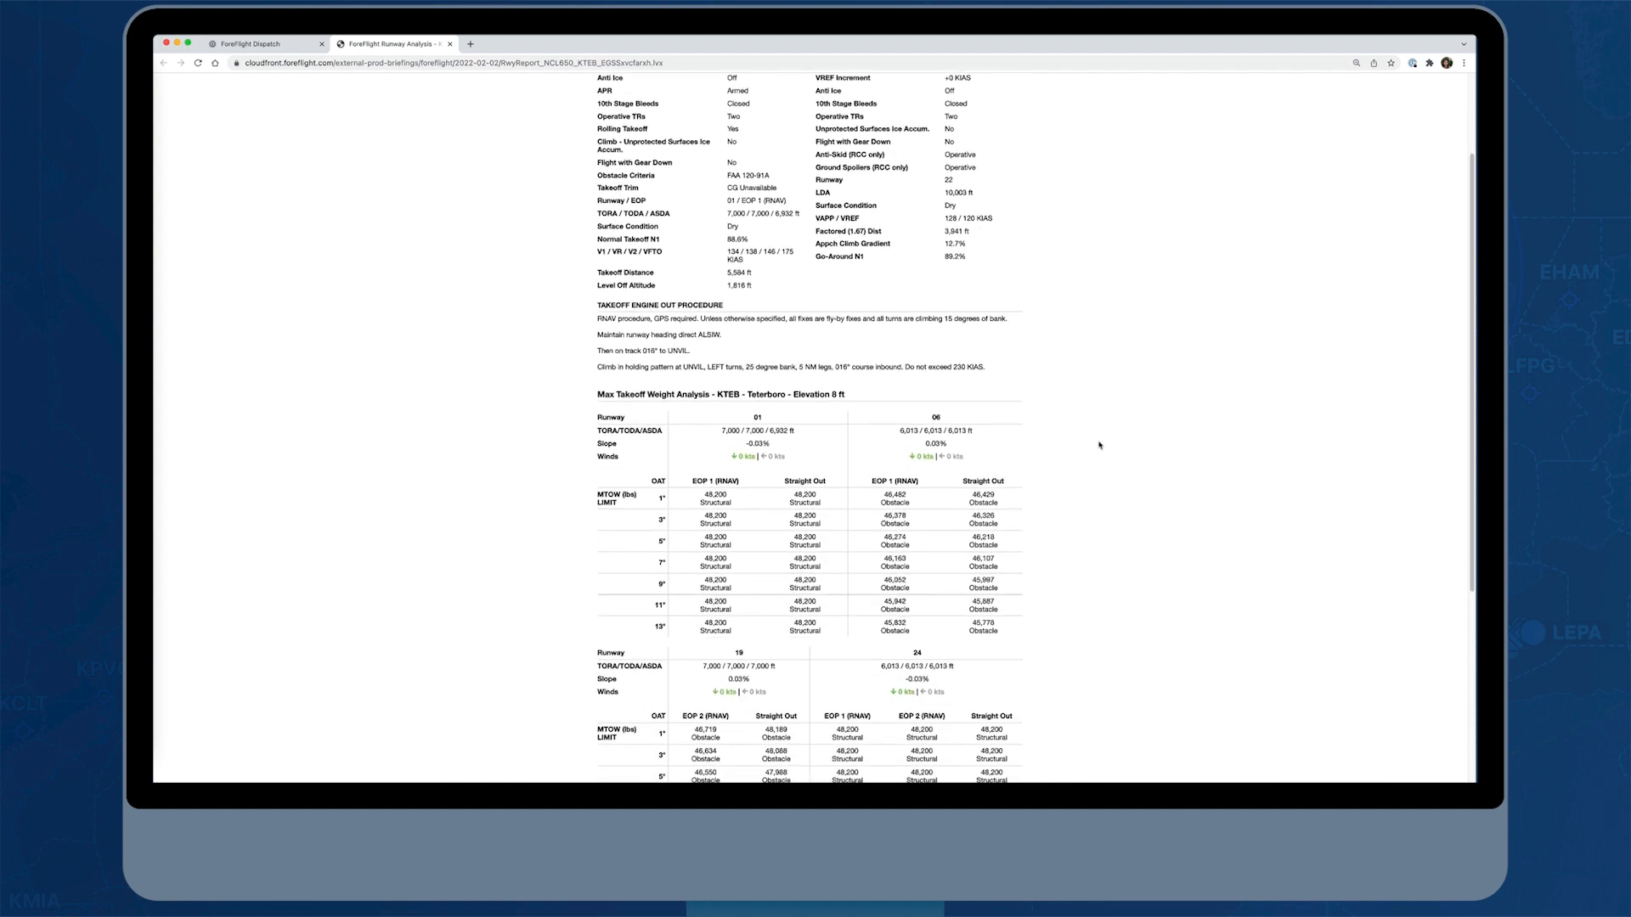
scroll(1099, 444, down, 7)
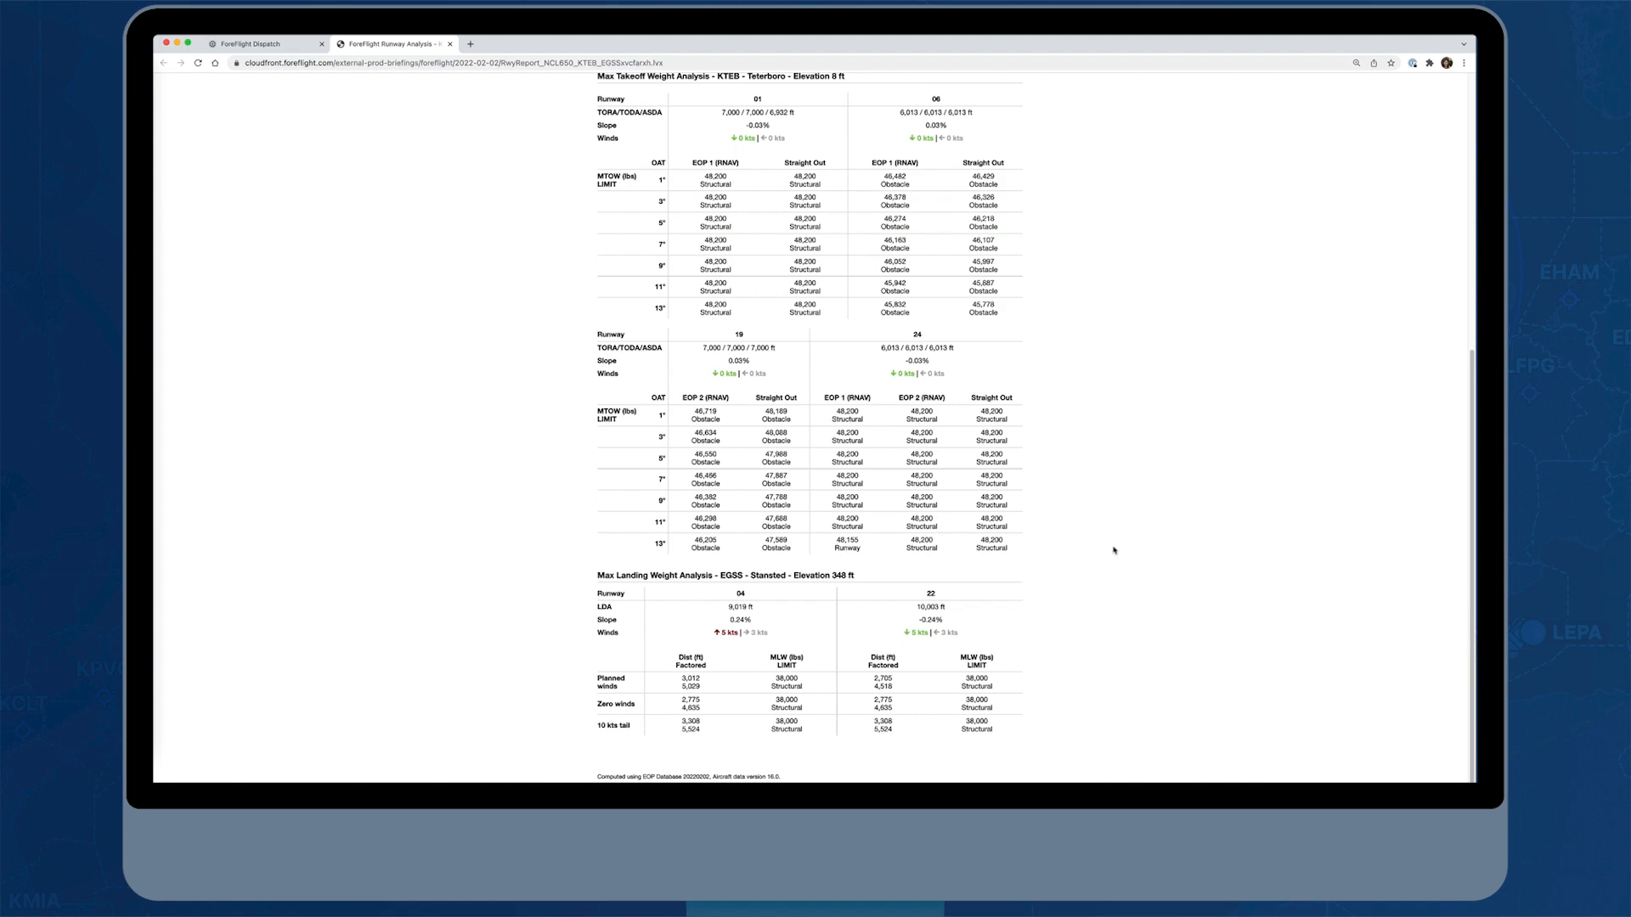
scroll(1114, 552, up, 10)
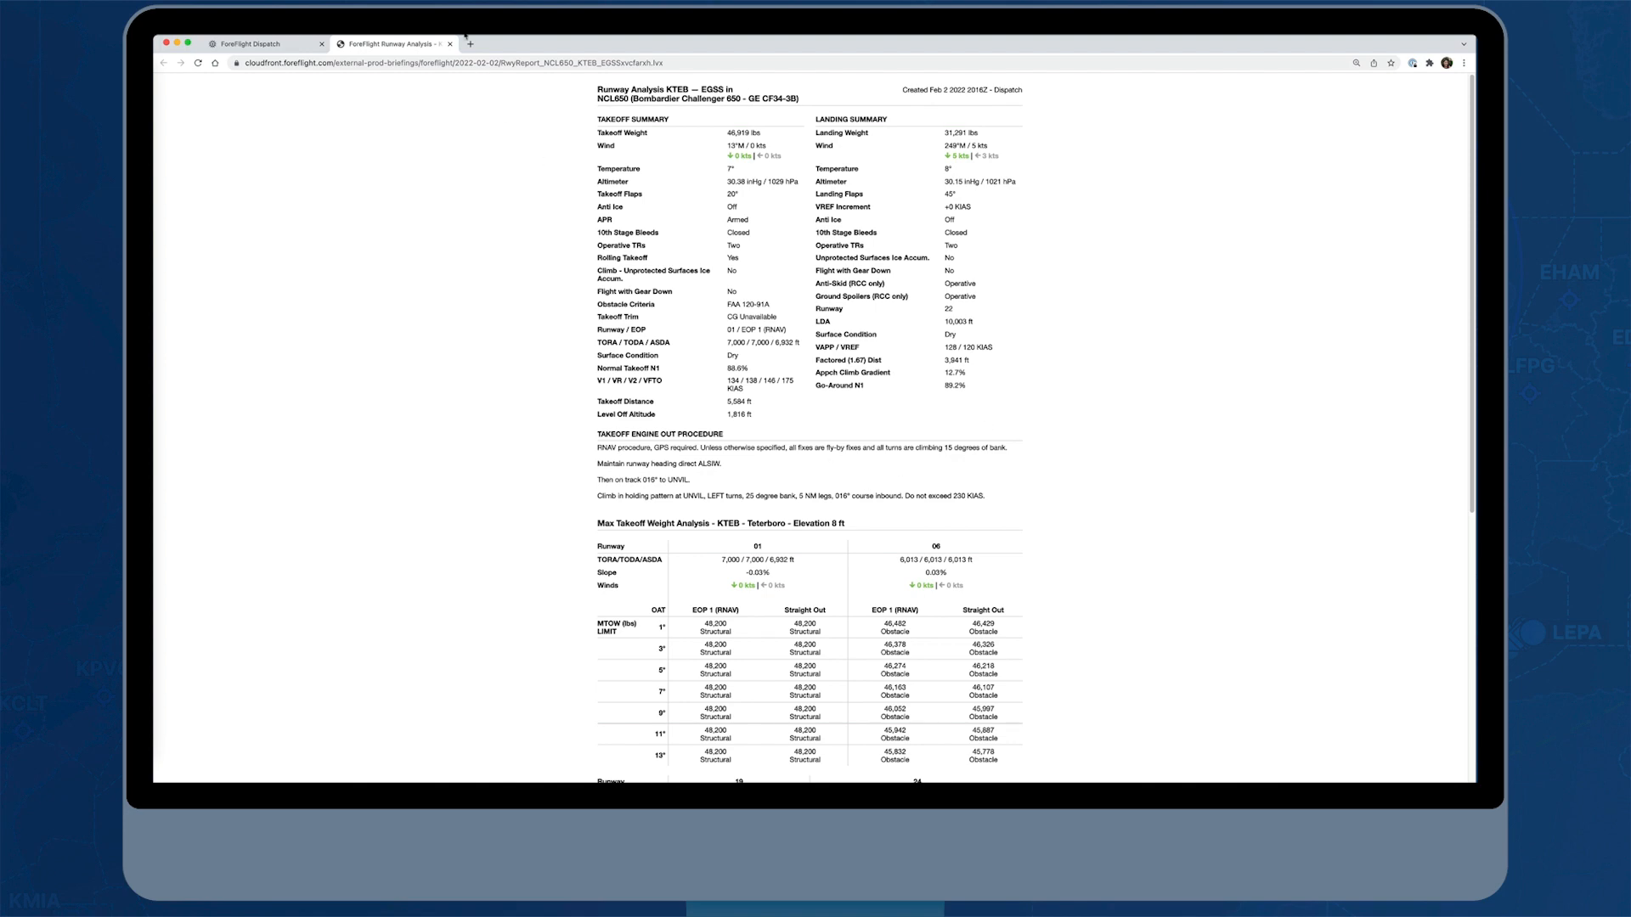
click(450, 43)
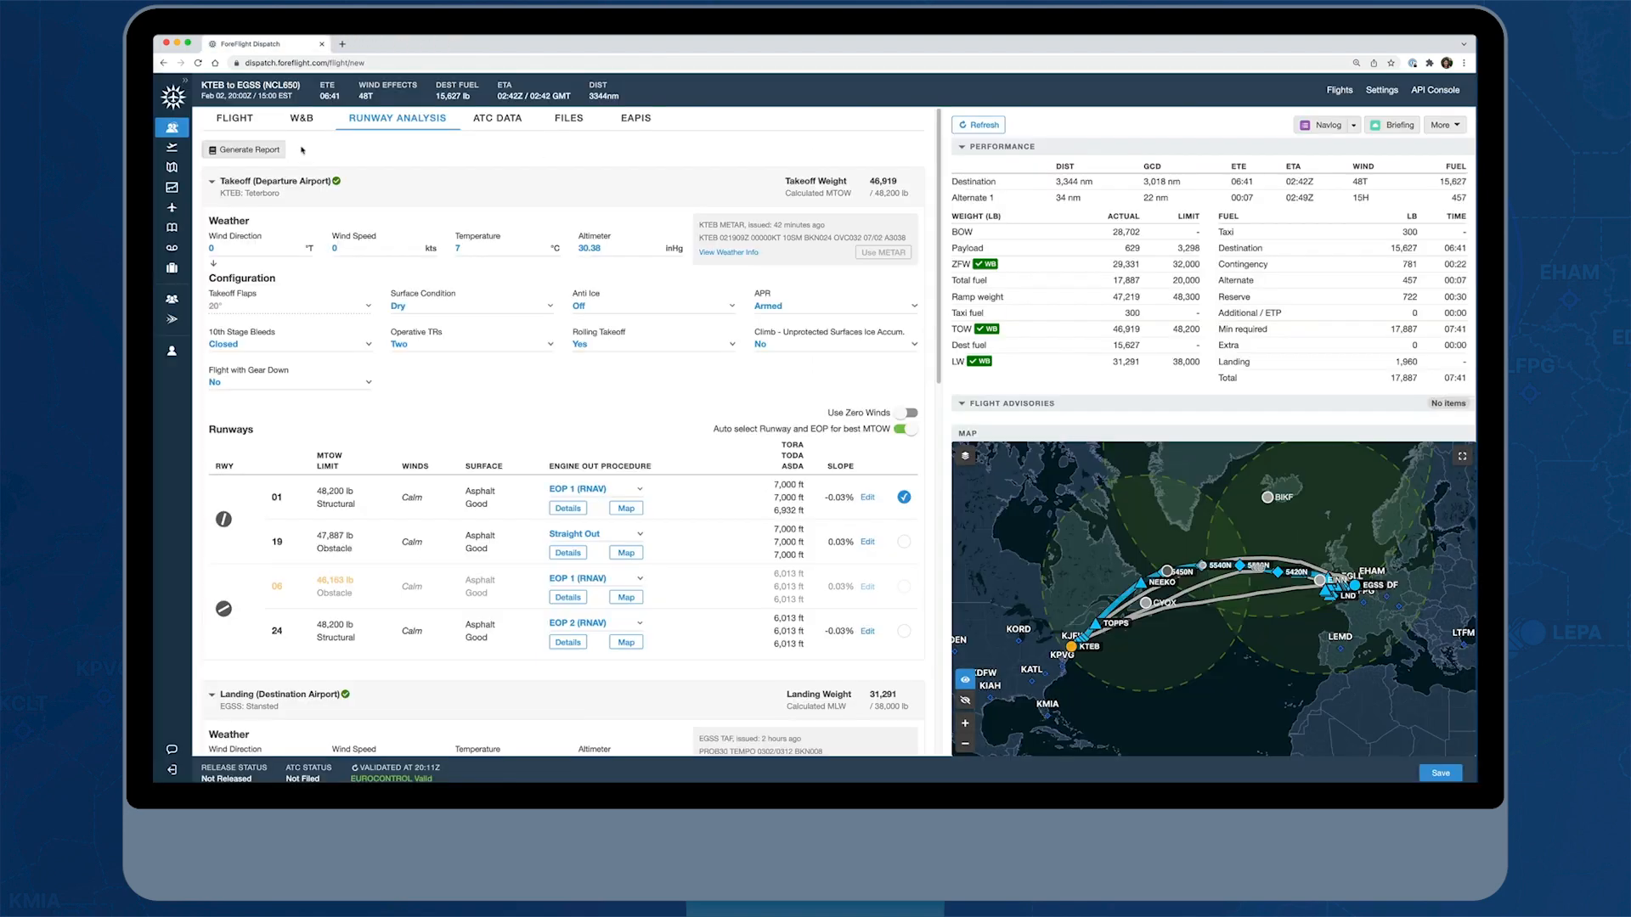
Generate the runway analysis report again and examine the KTEB takeoff and EGSS landing weight tables before closing it
click(247, 150)
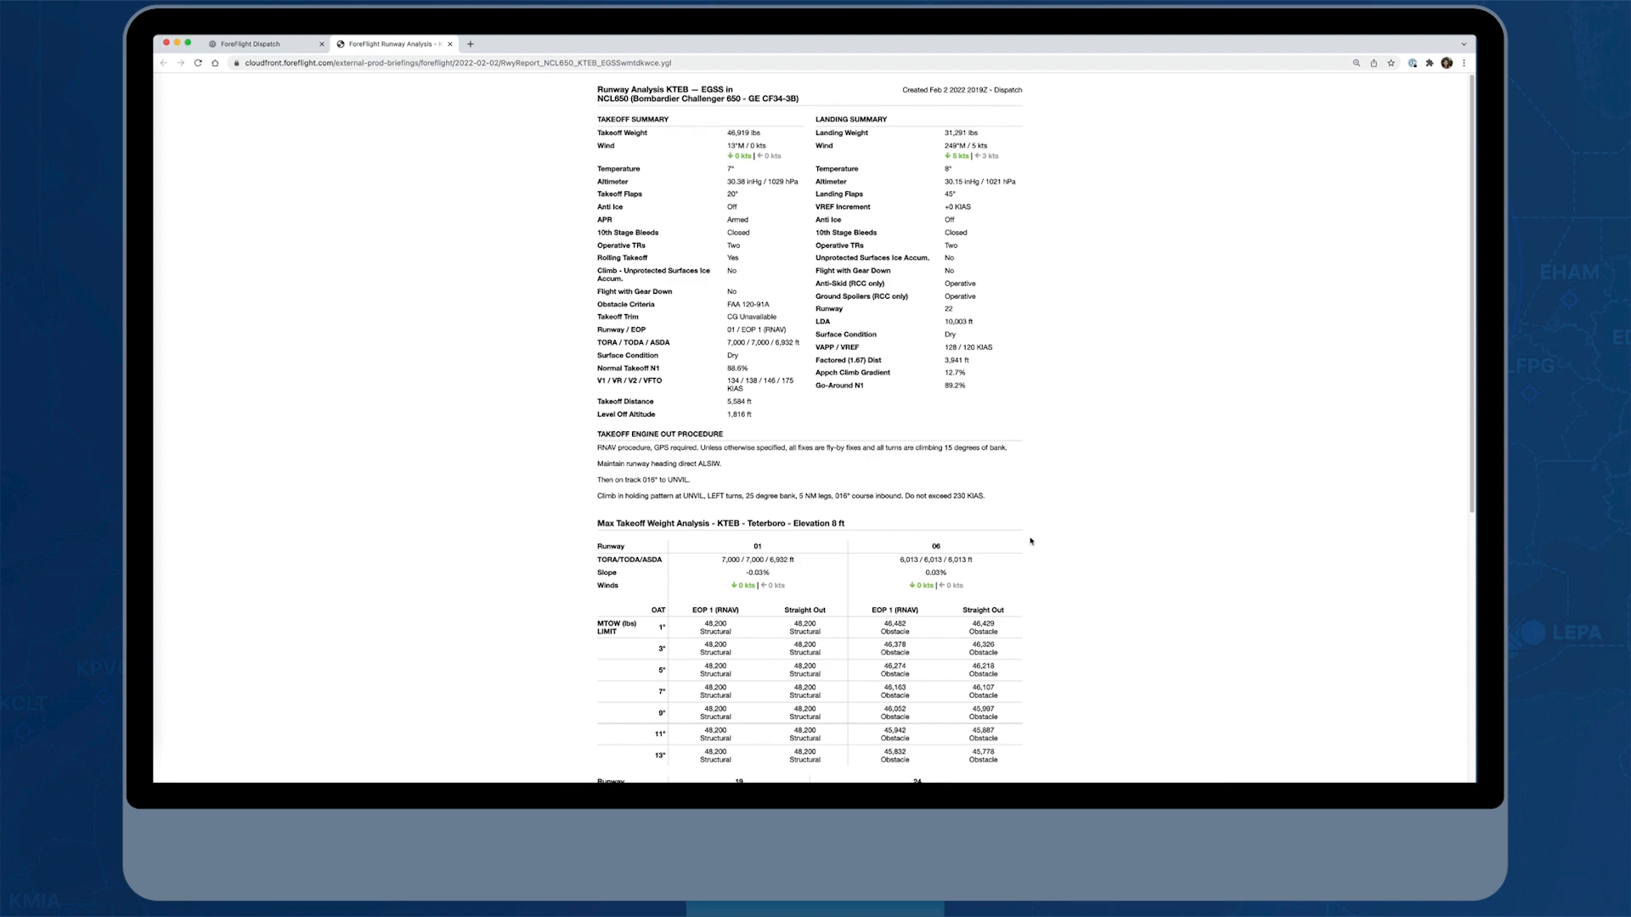
scroll(1037, 550, down, 3)
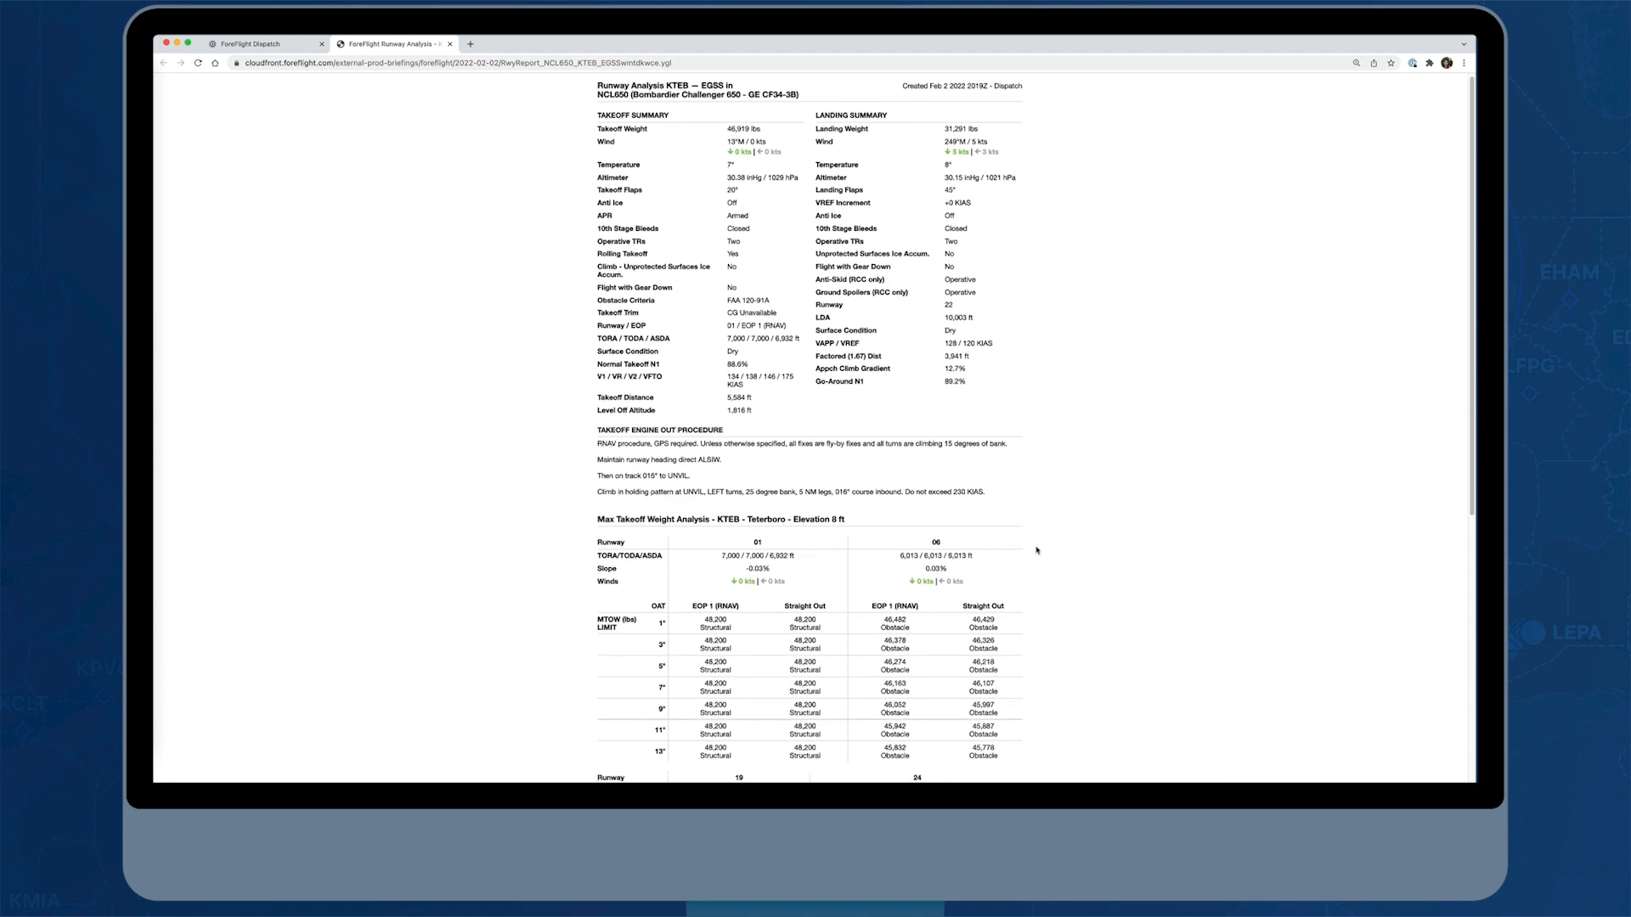
scroll(1036, 550, down, 6)
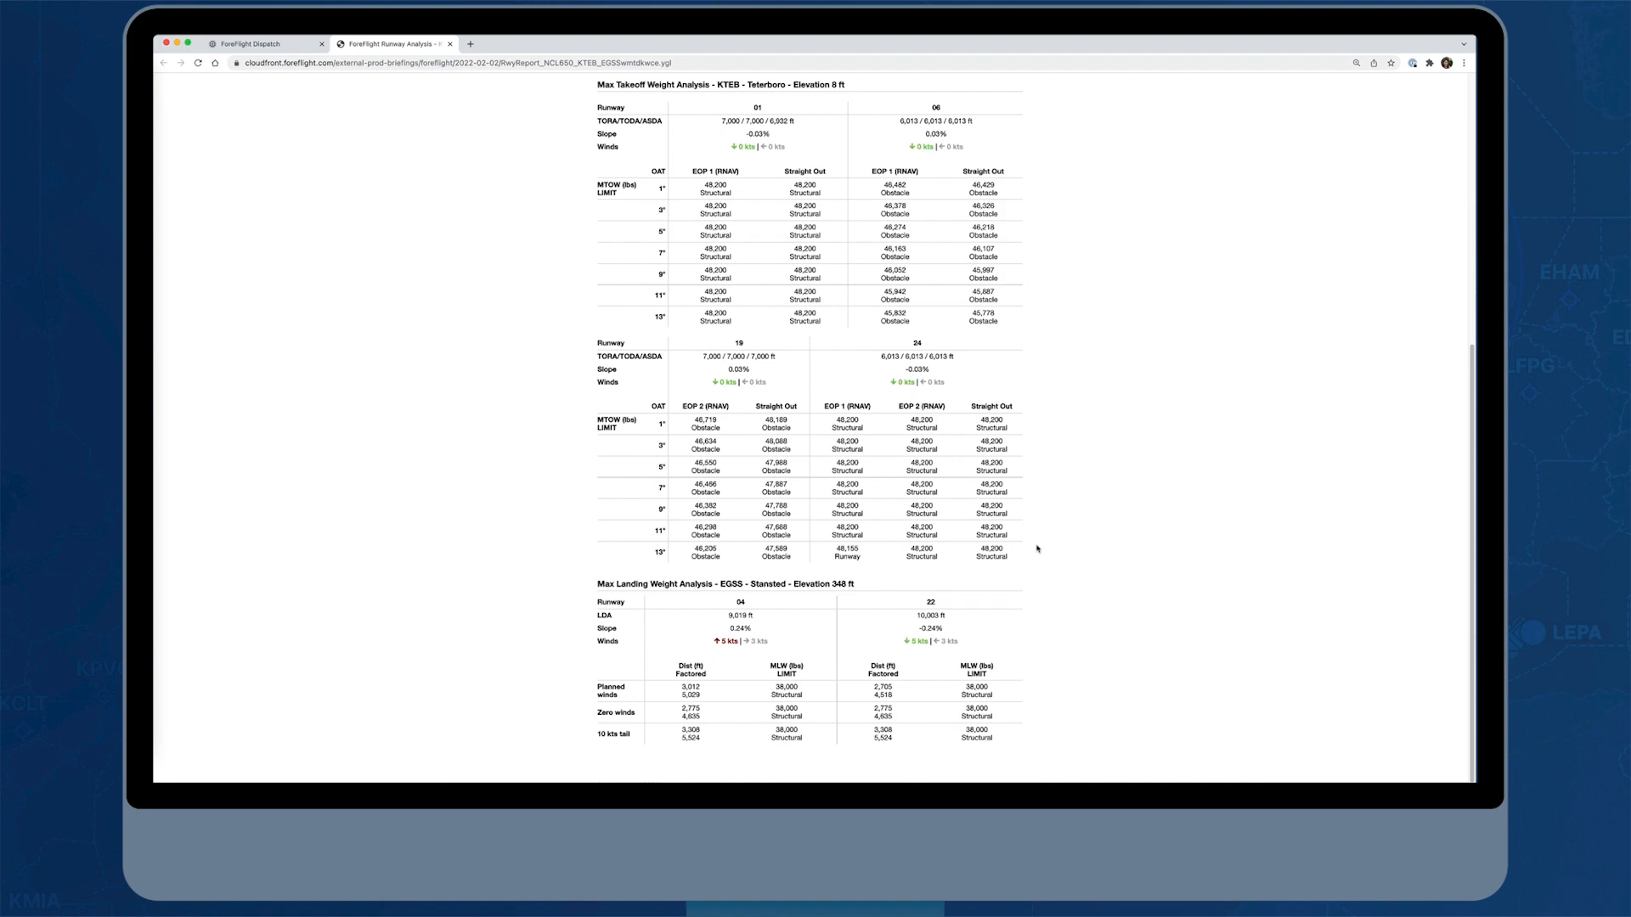
scroll(1037, 548, down, 1)
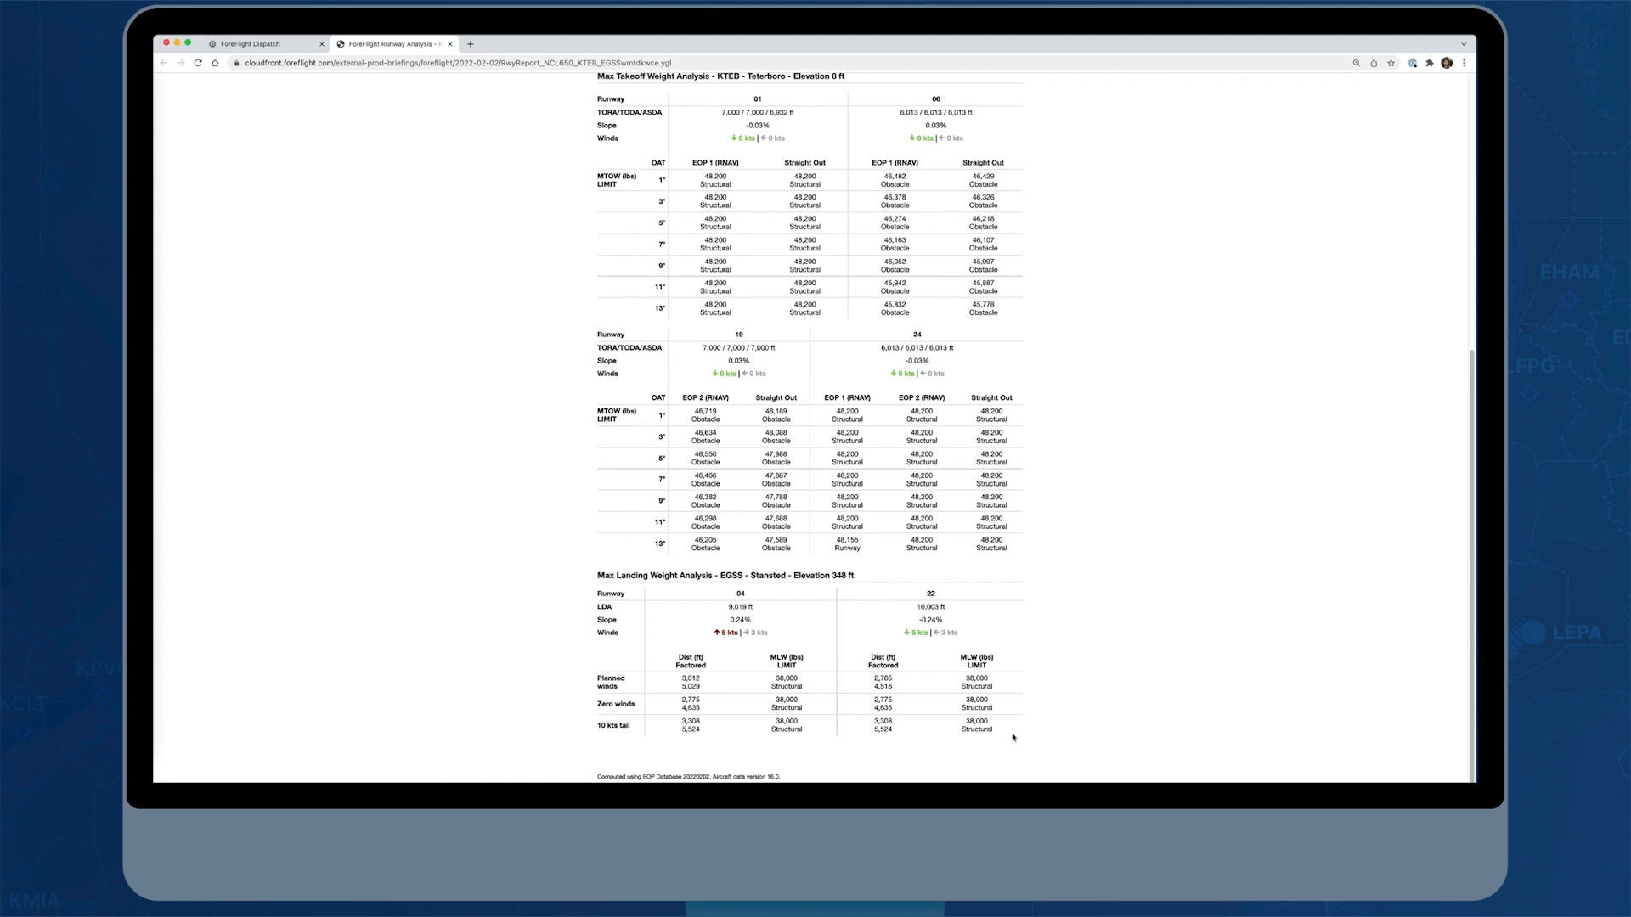
scroll(1024, 724, up, 2)
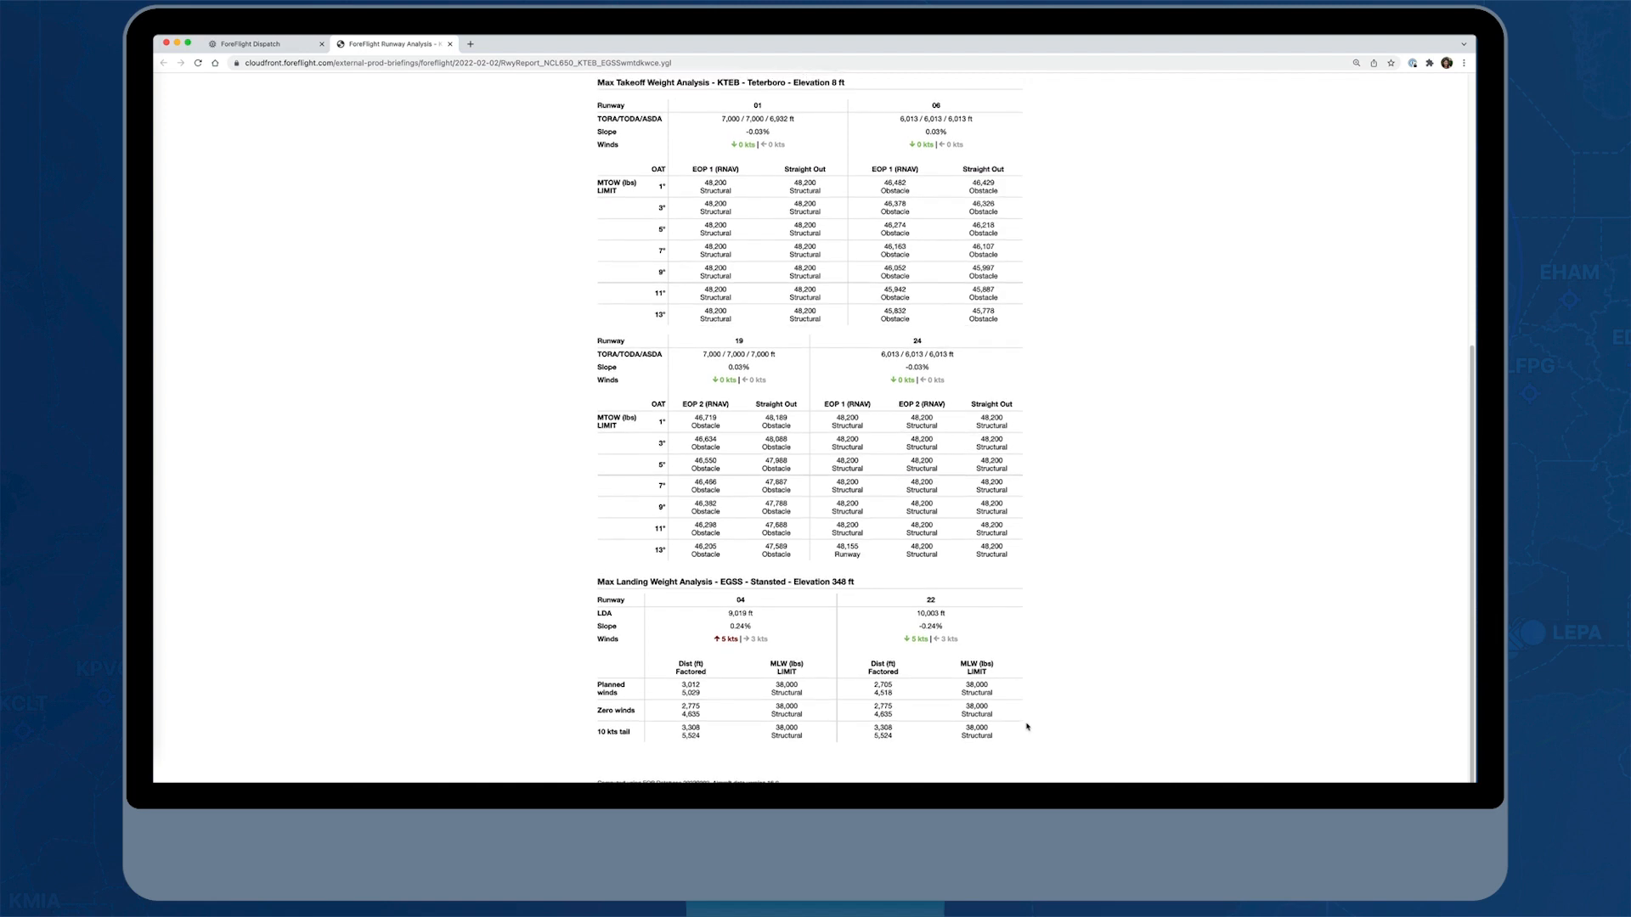
scroll(1027, 726, up, 5)
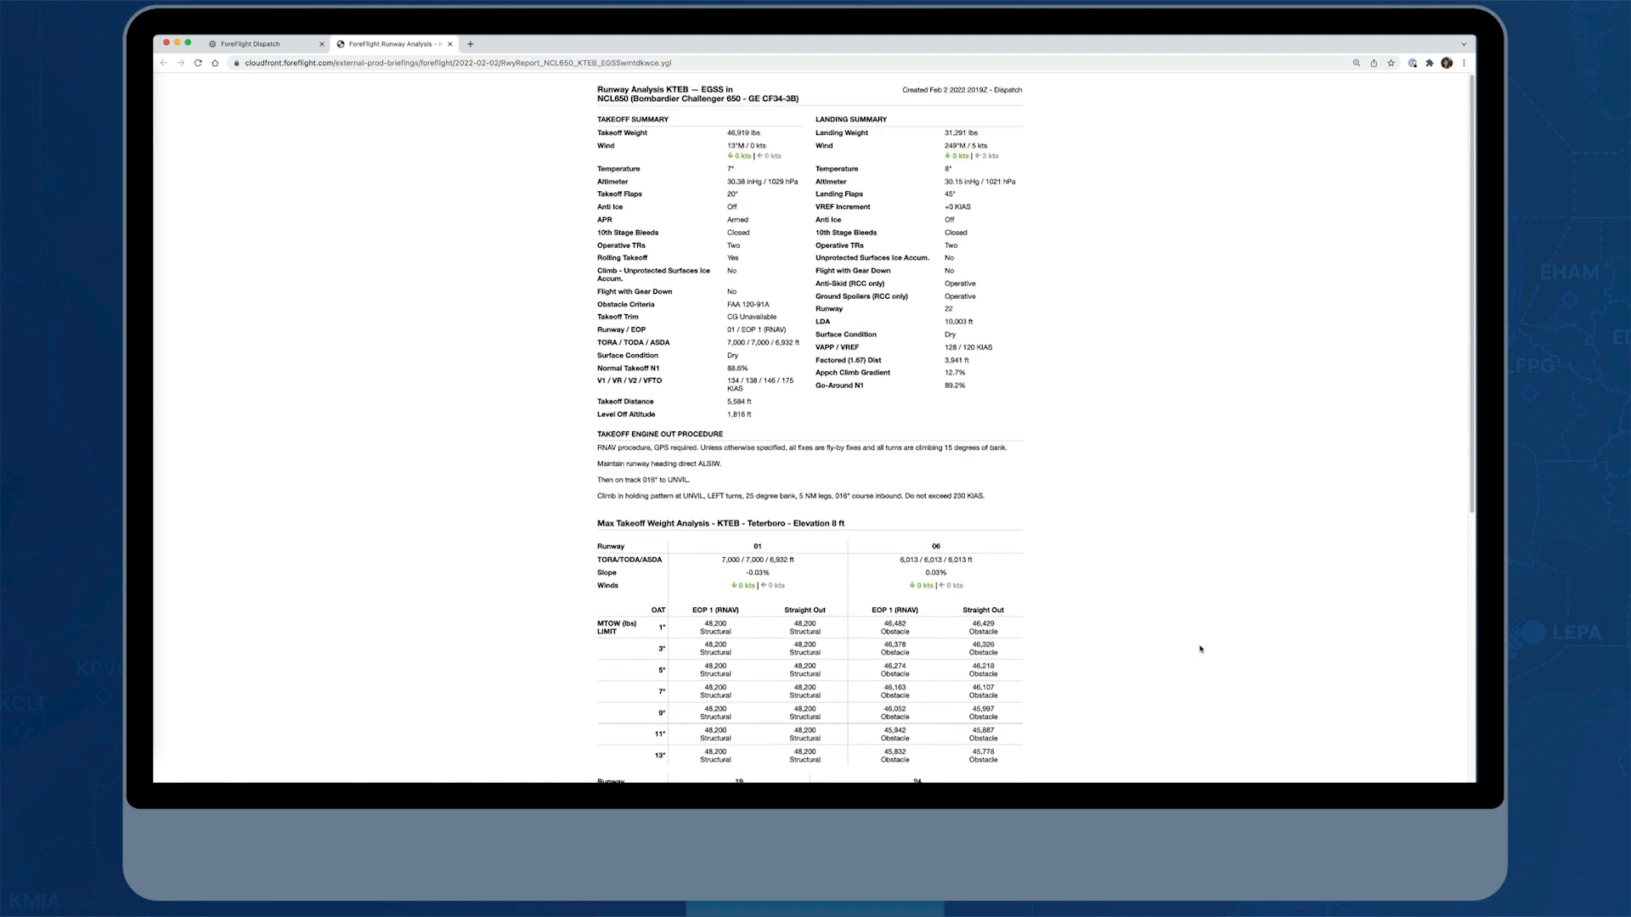
click(450, 43)
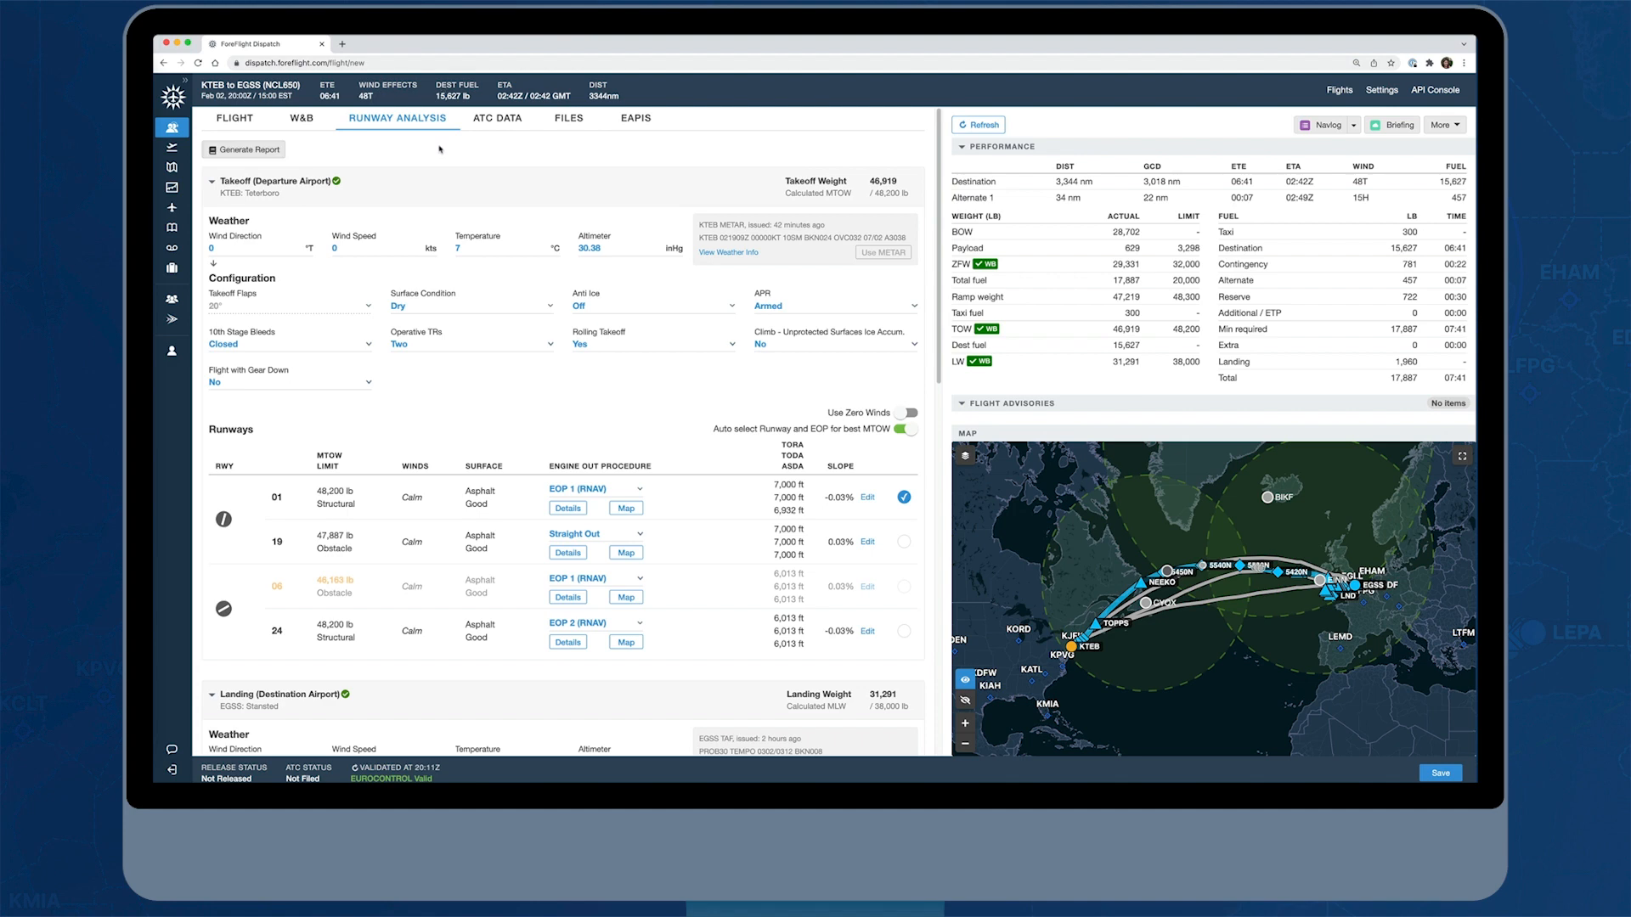
Open the flight's ATC data and check the fields available under Other Information
click(510, 123)
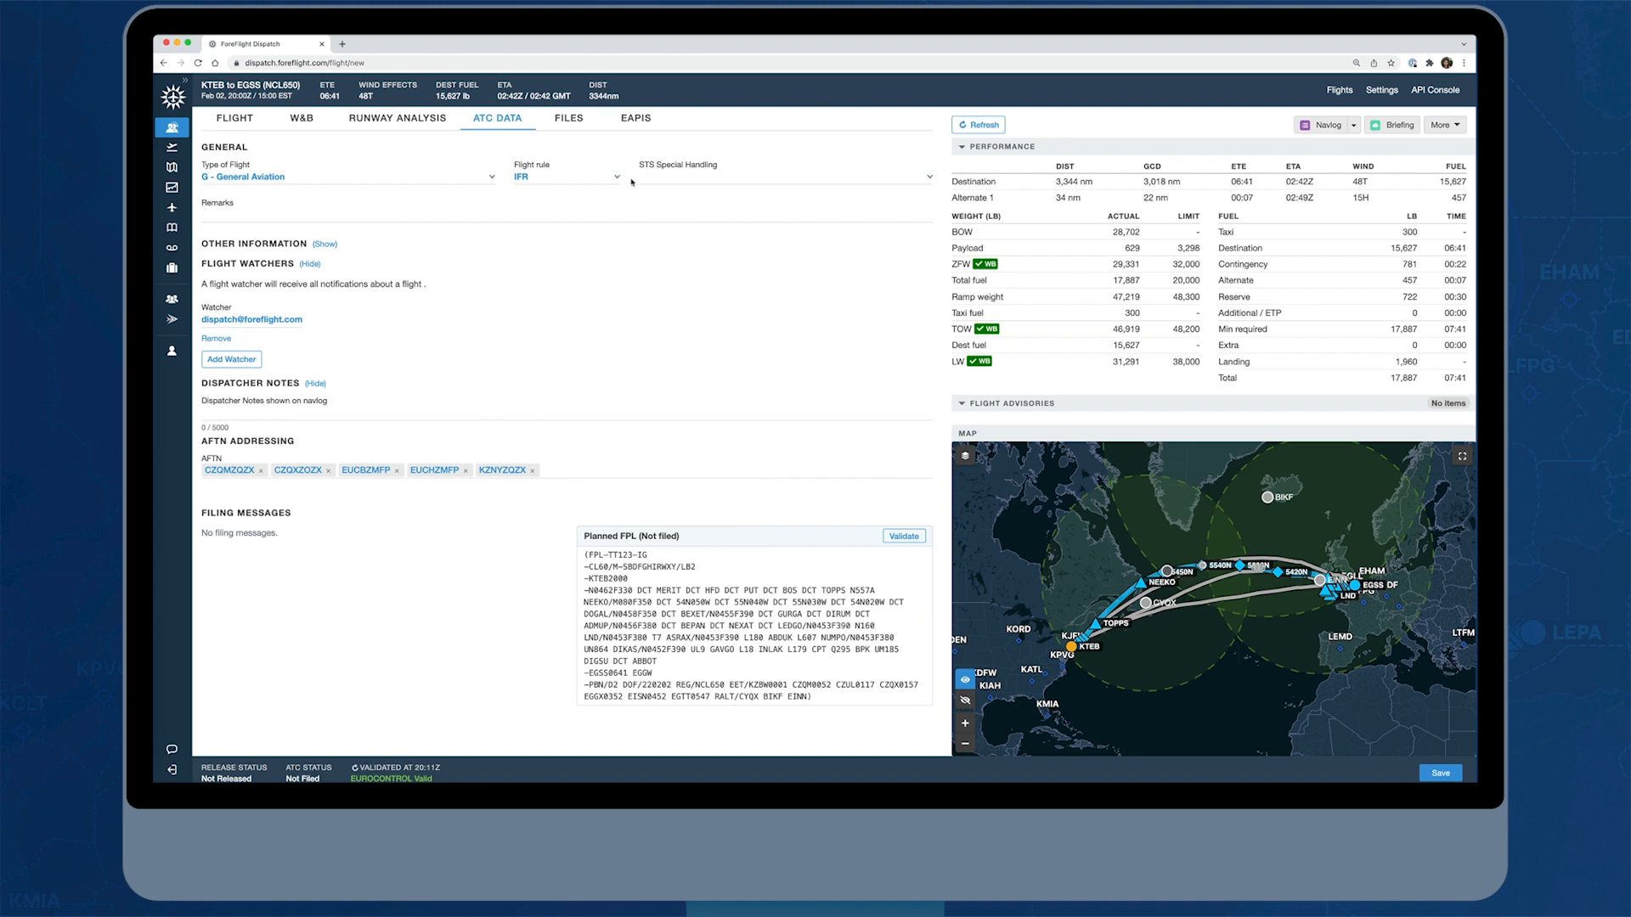
click(325, 245)
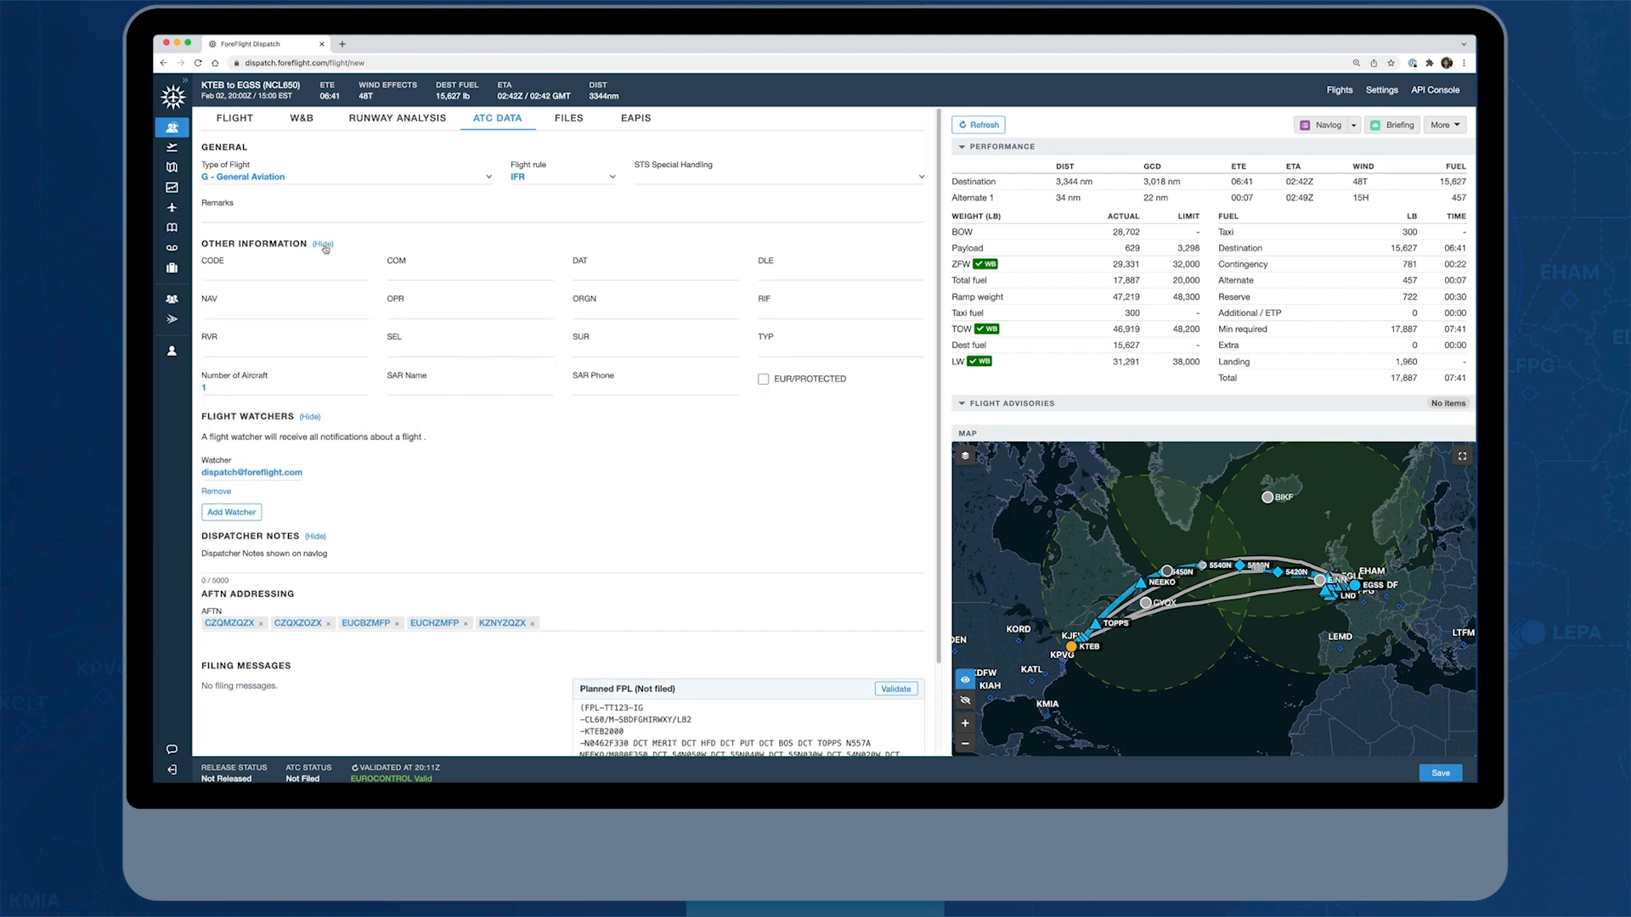
click(323, 244)
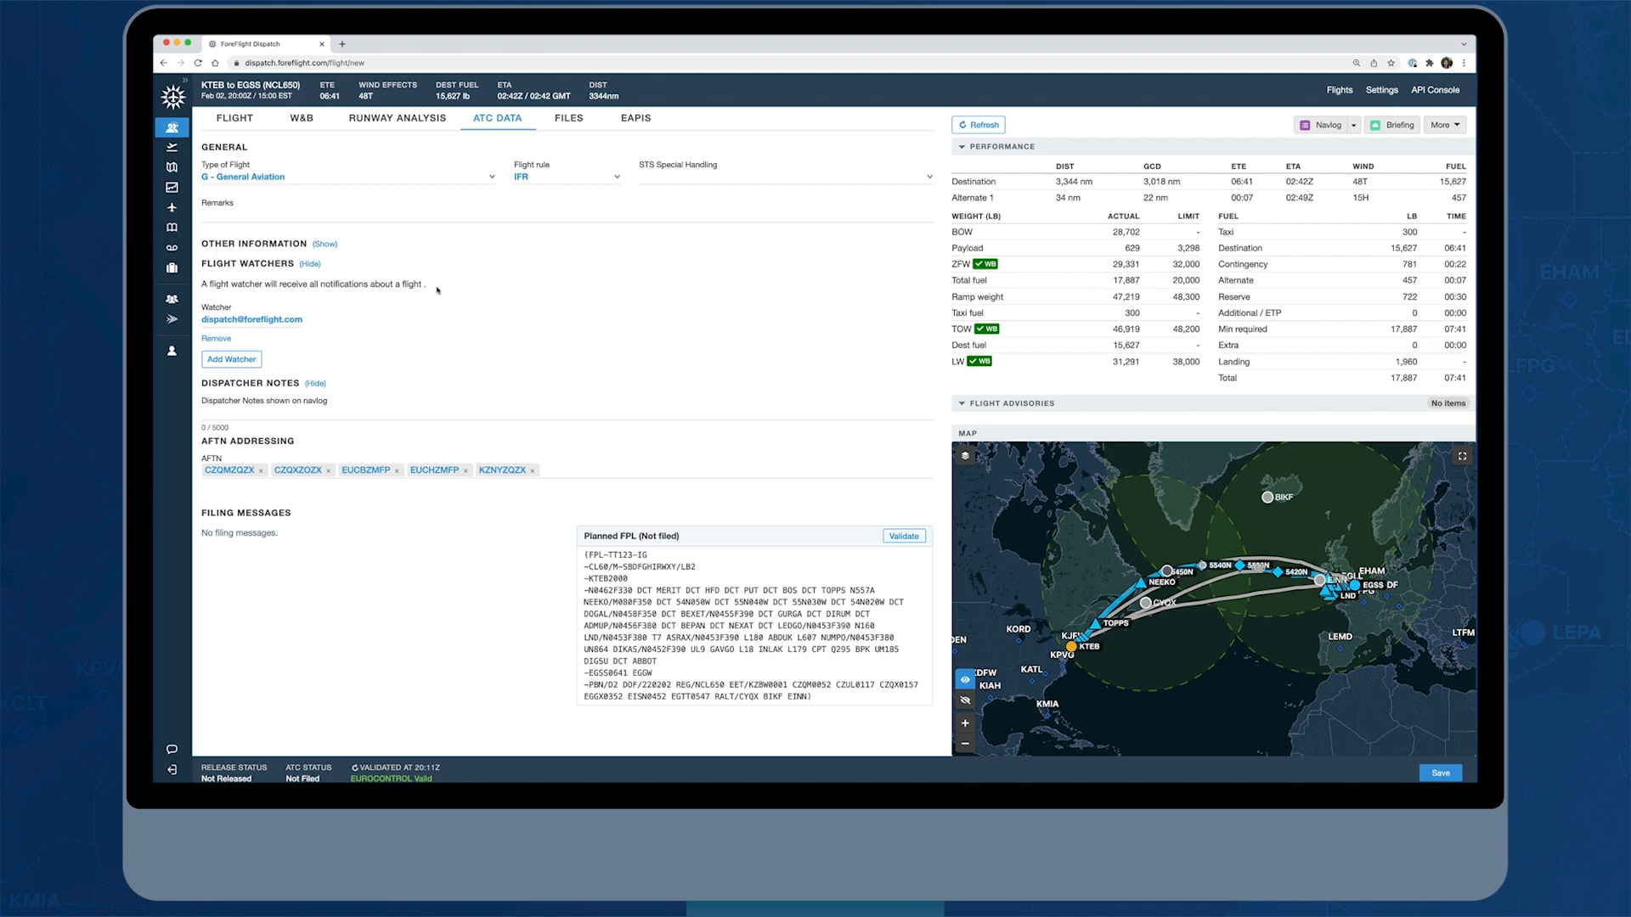
Check the selectable contacts for an additional flight watcher and remove the empty watcher entry
click(241, 359)
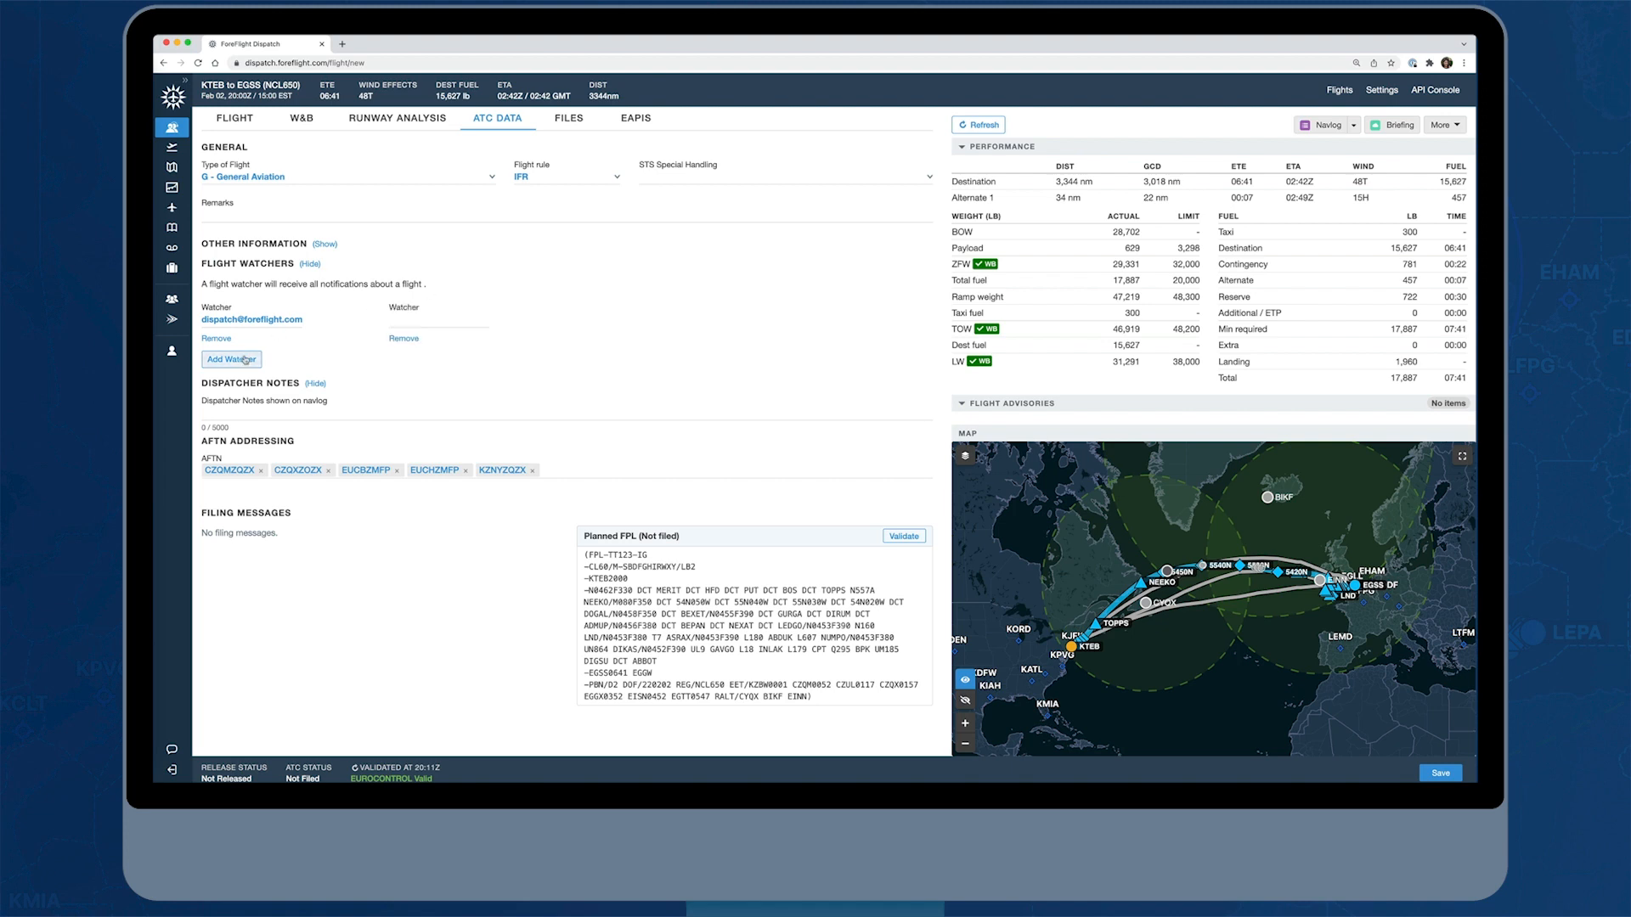
click(399, 321)
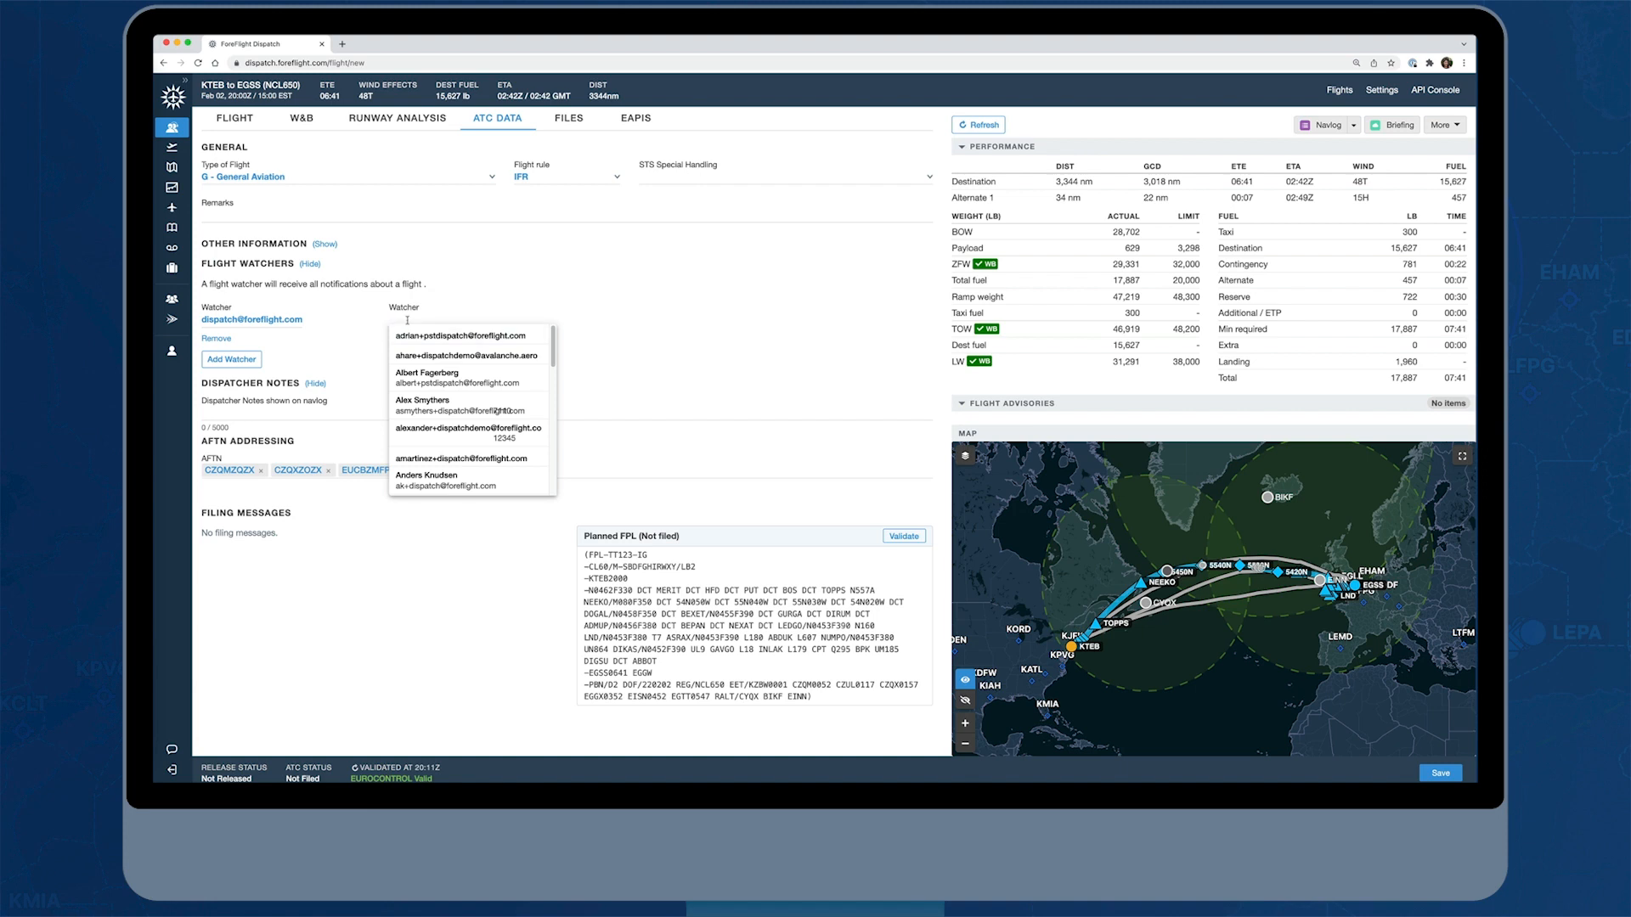
click(579, 320)
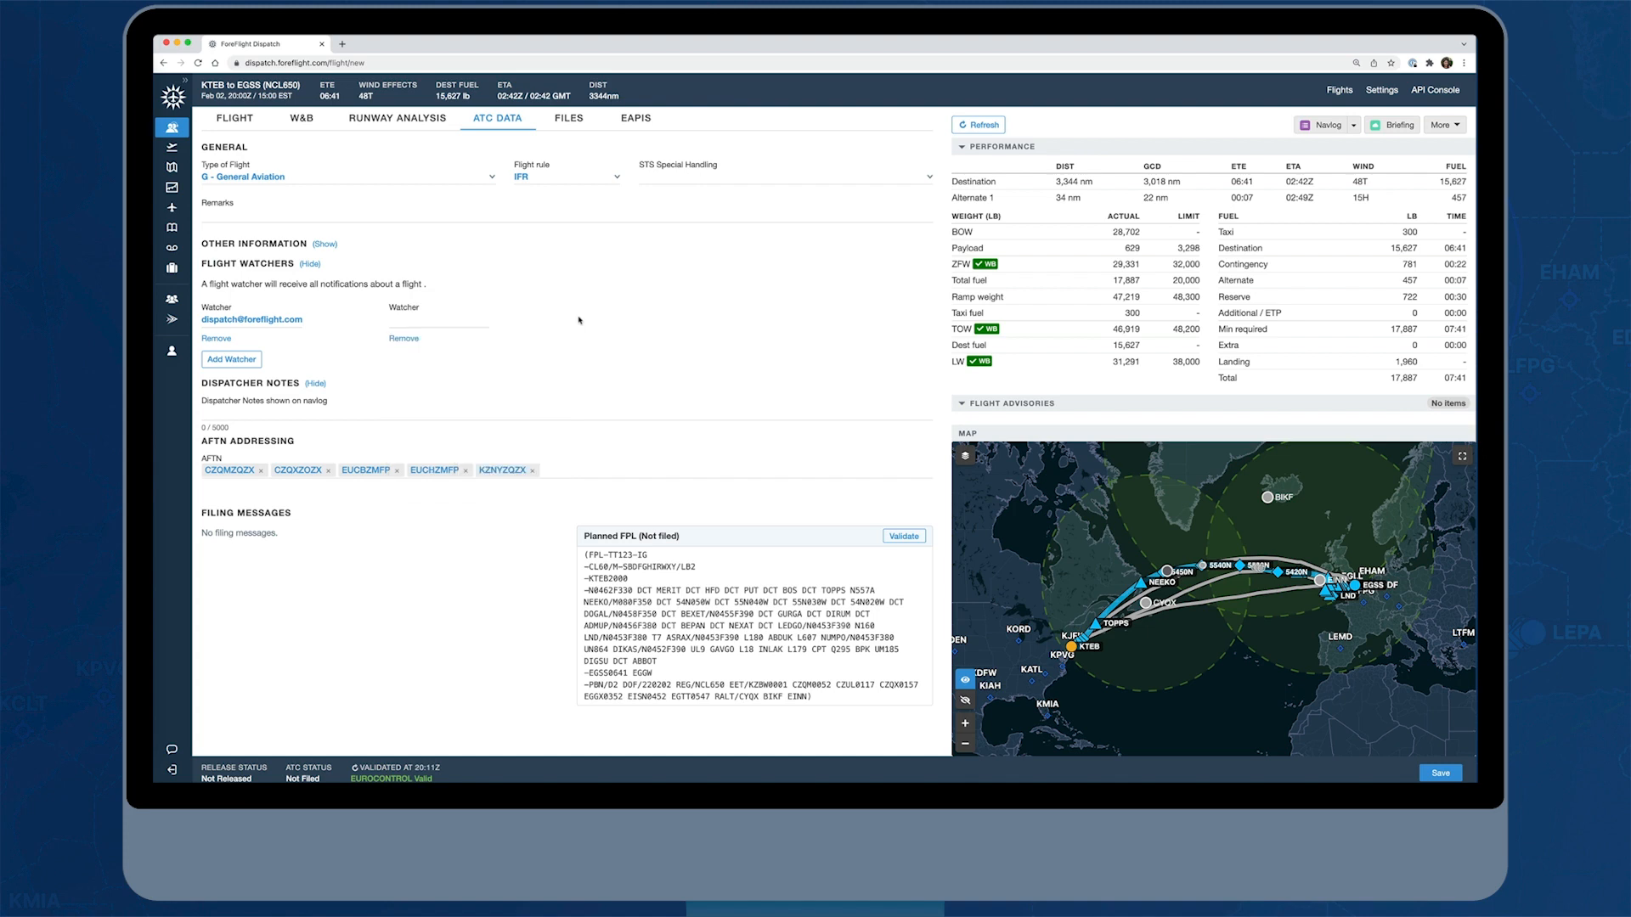
click(402, 339)
Open the dispatcher notes shown on the navlog for editing
click(224, 414)
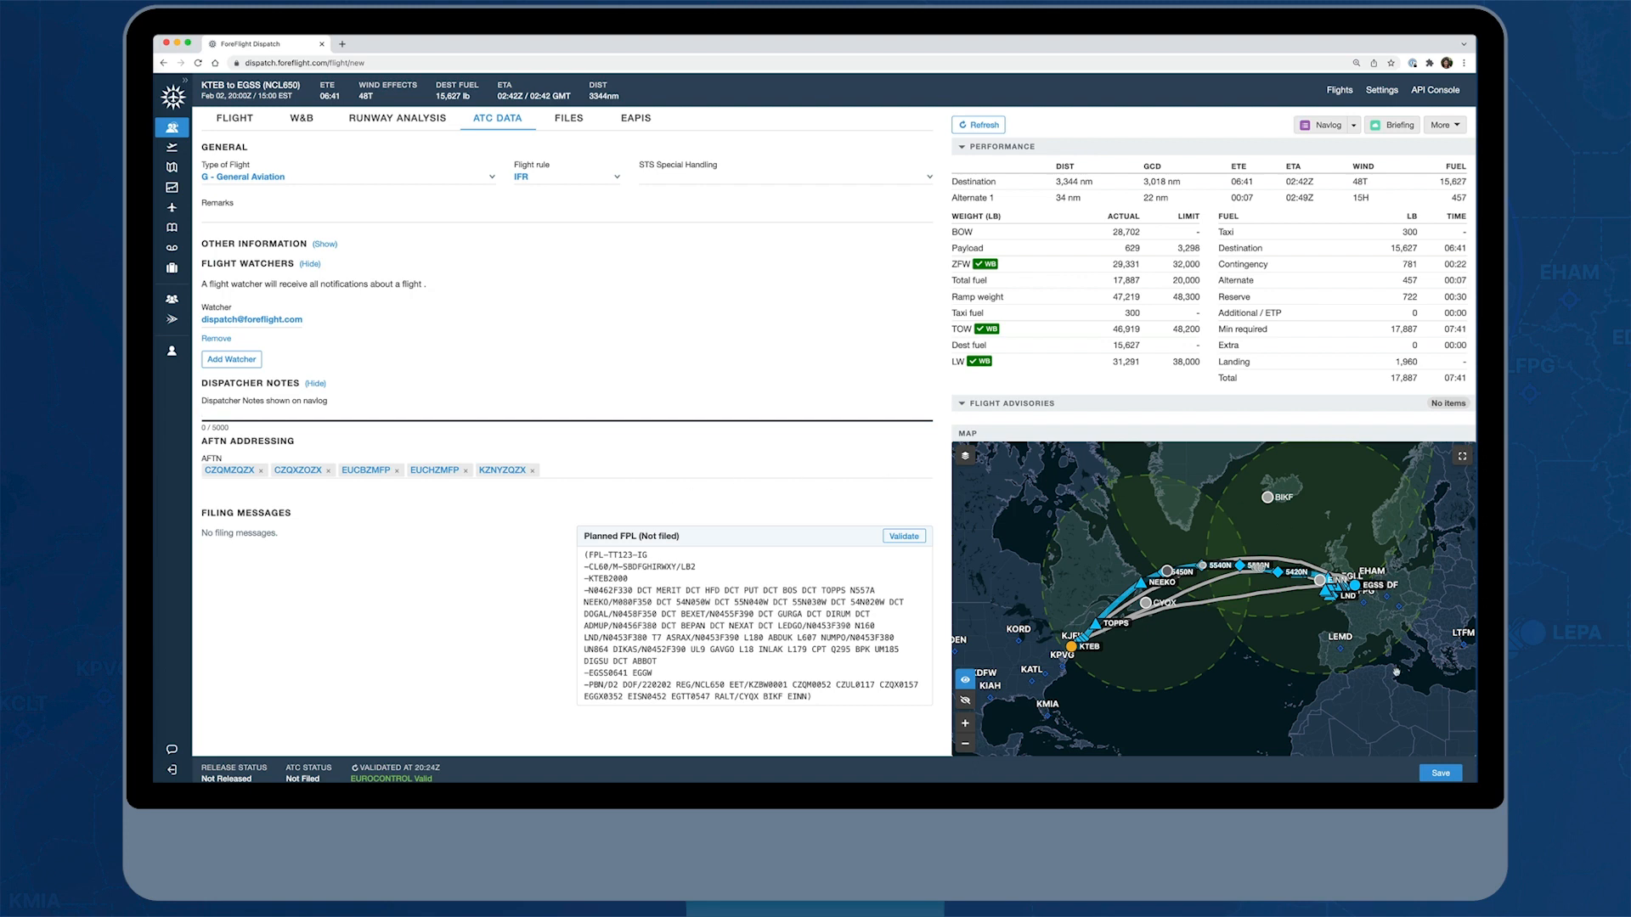
Save the flight and open its attached files
click(1441, 774)
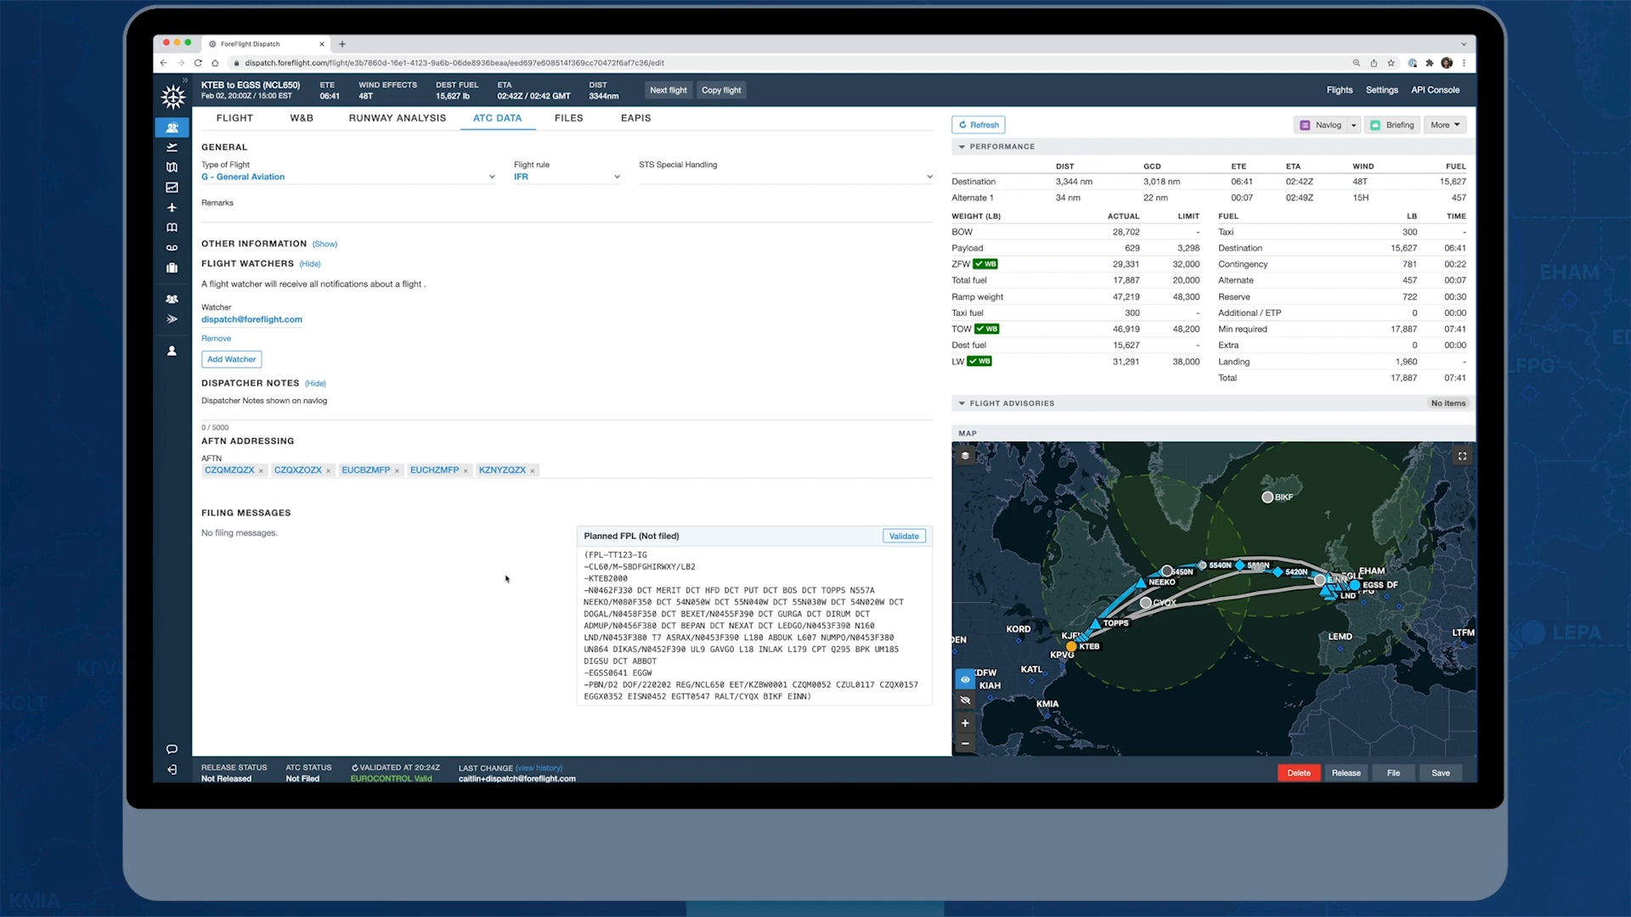
click(563, 120)
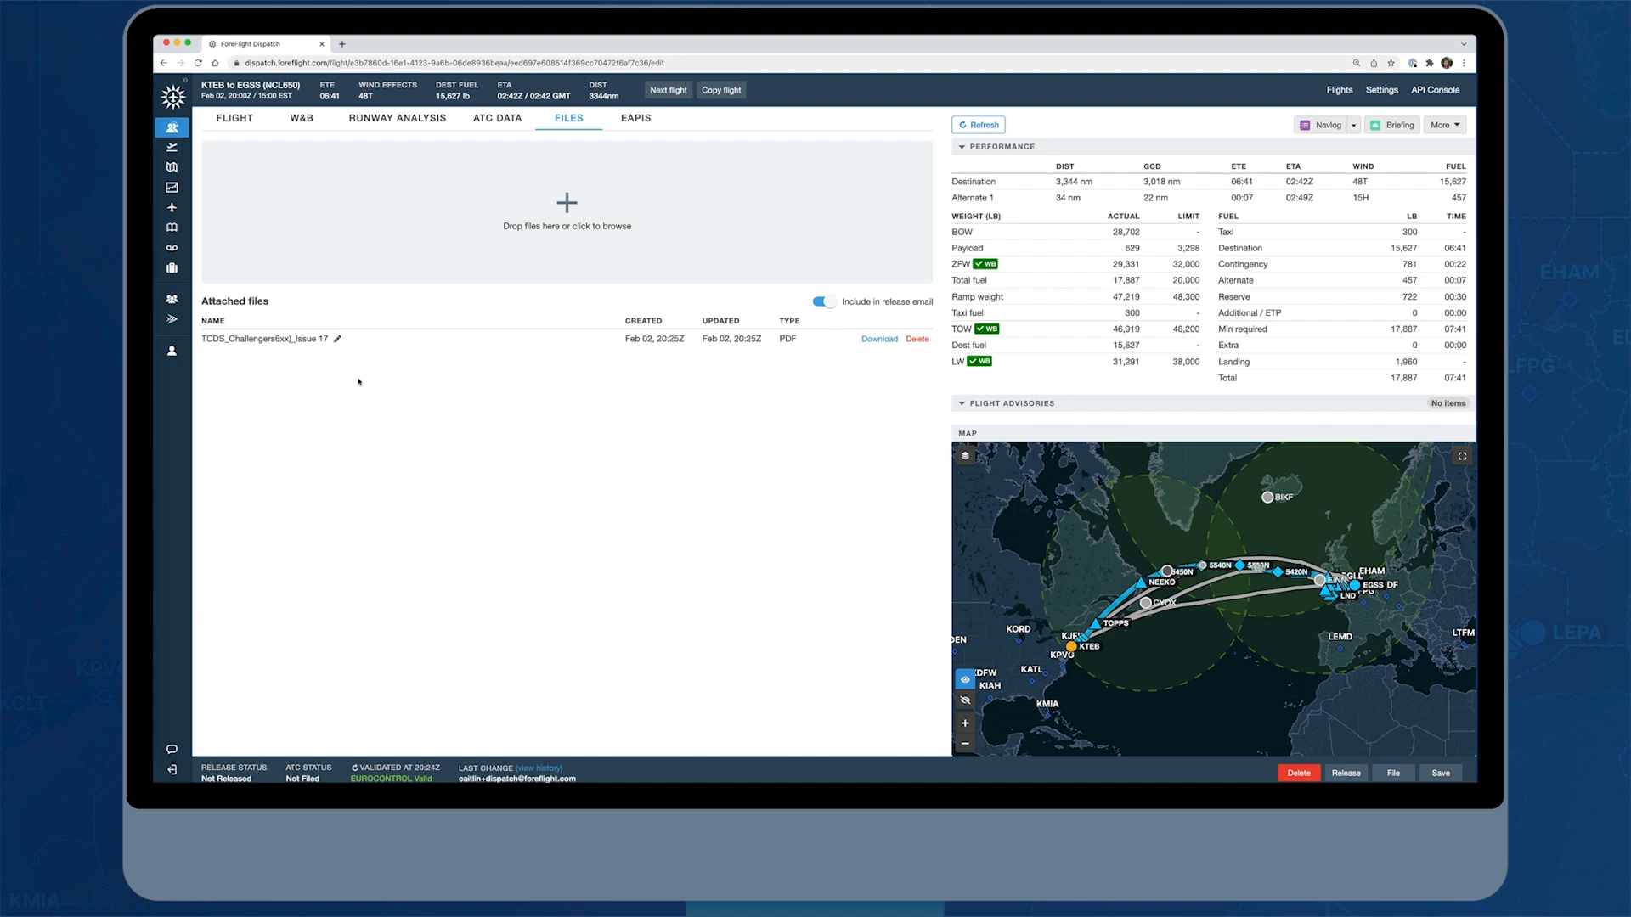
click(643, 259)
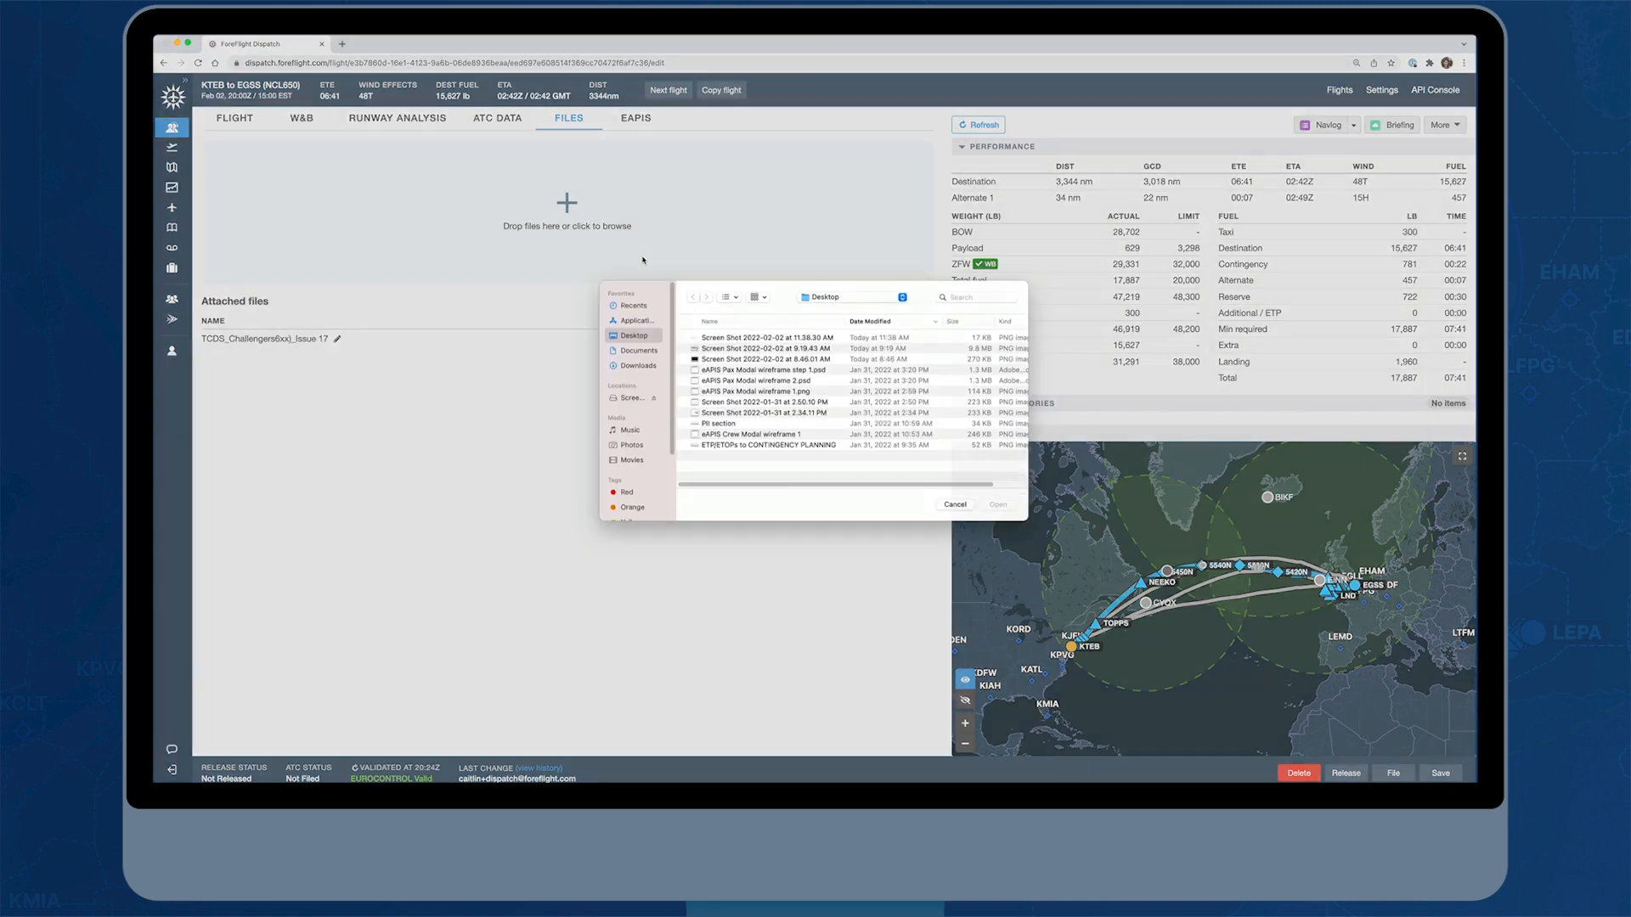
click(637, 375)
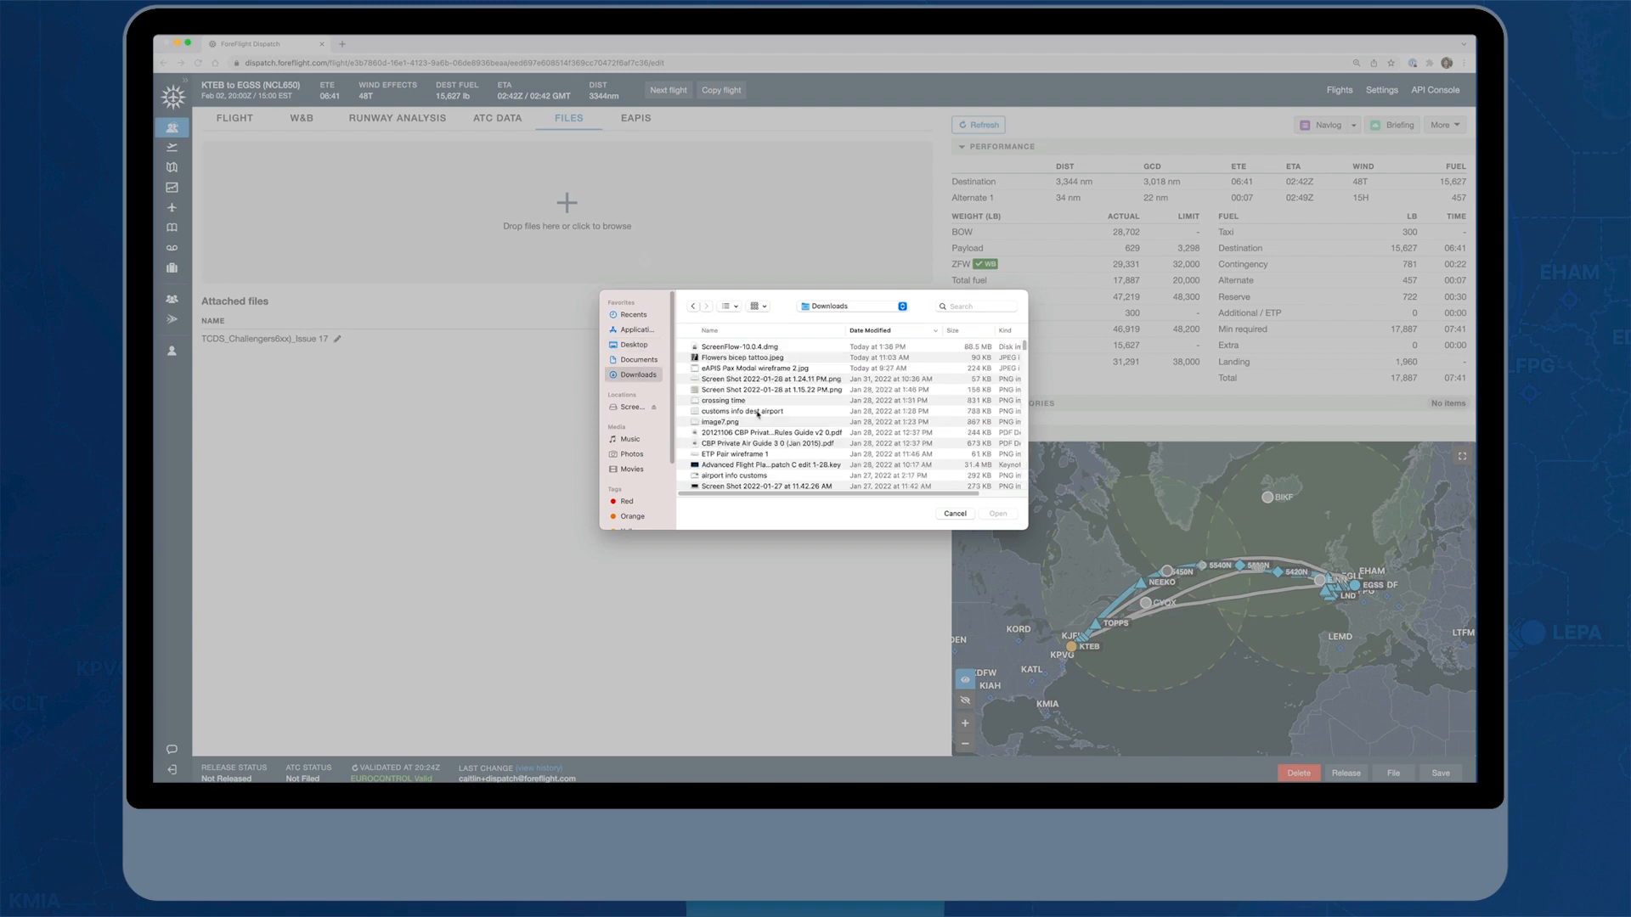
scroll(749, 434, down, 5)
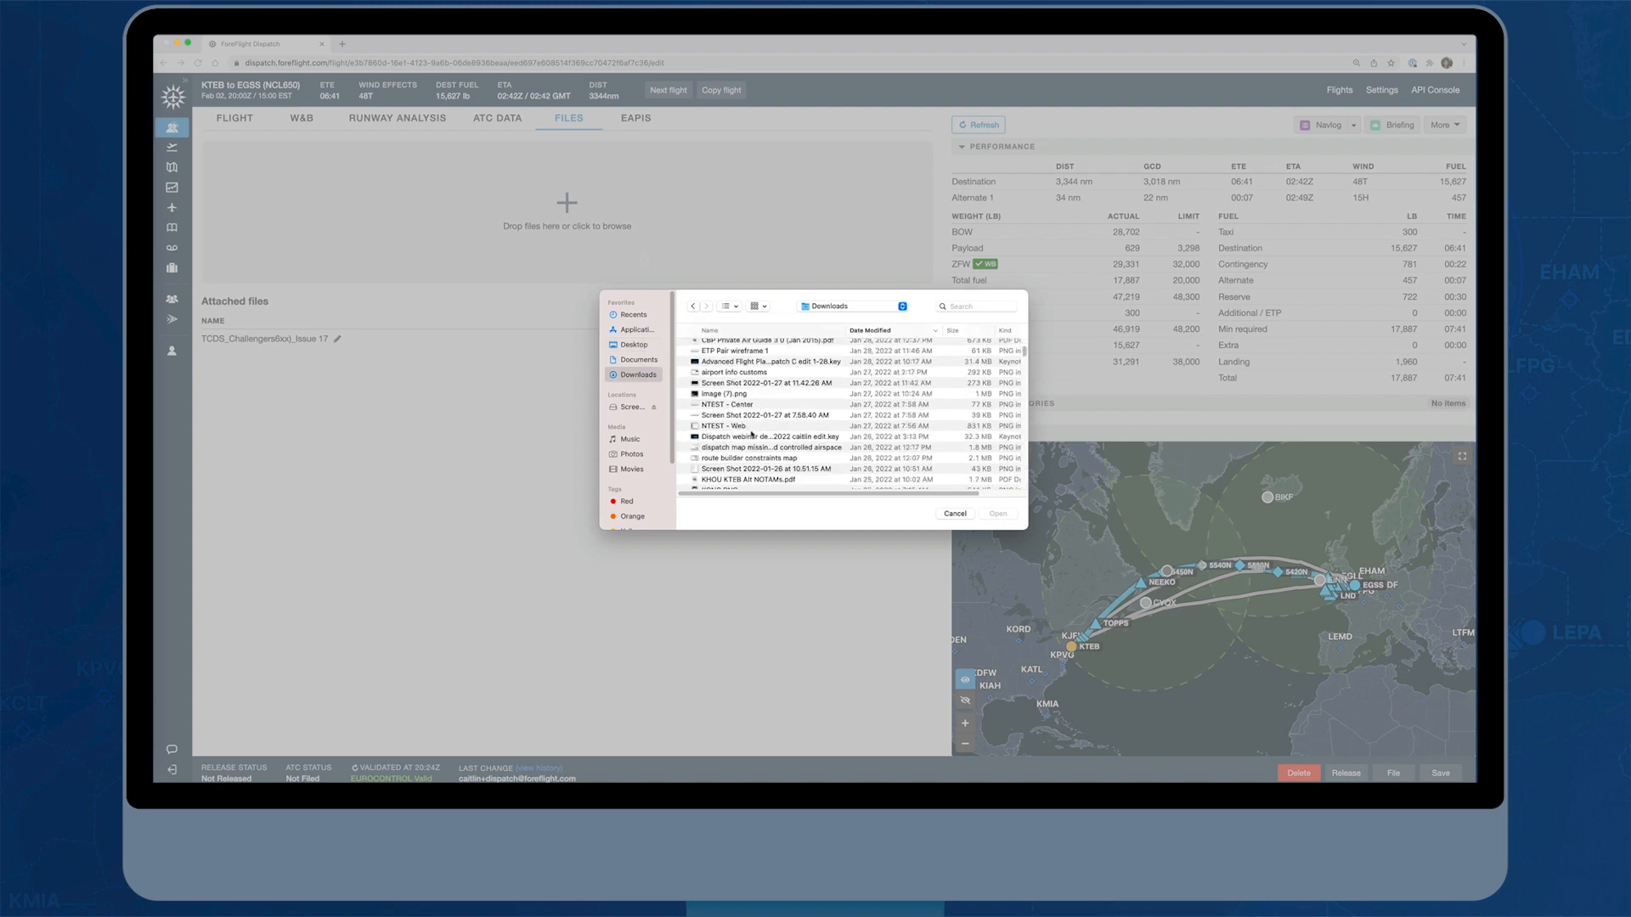
click(955, 513)
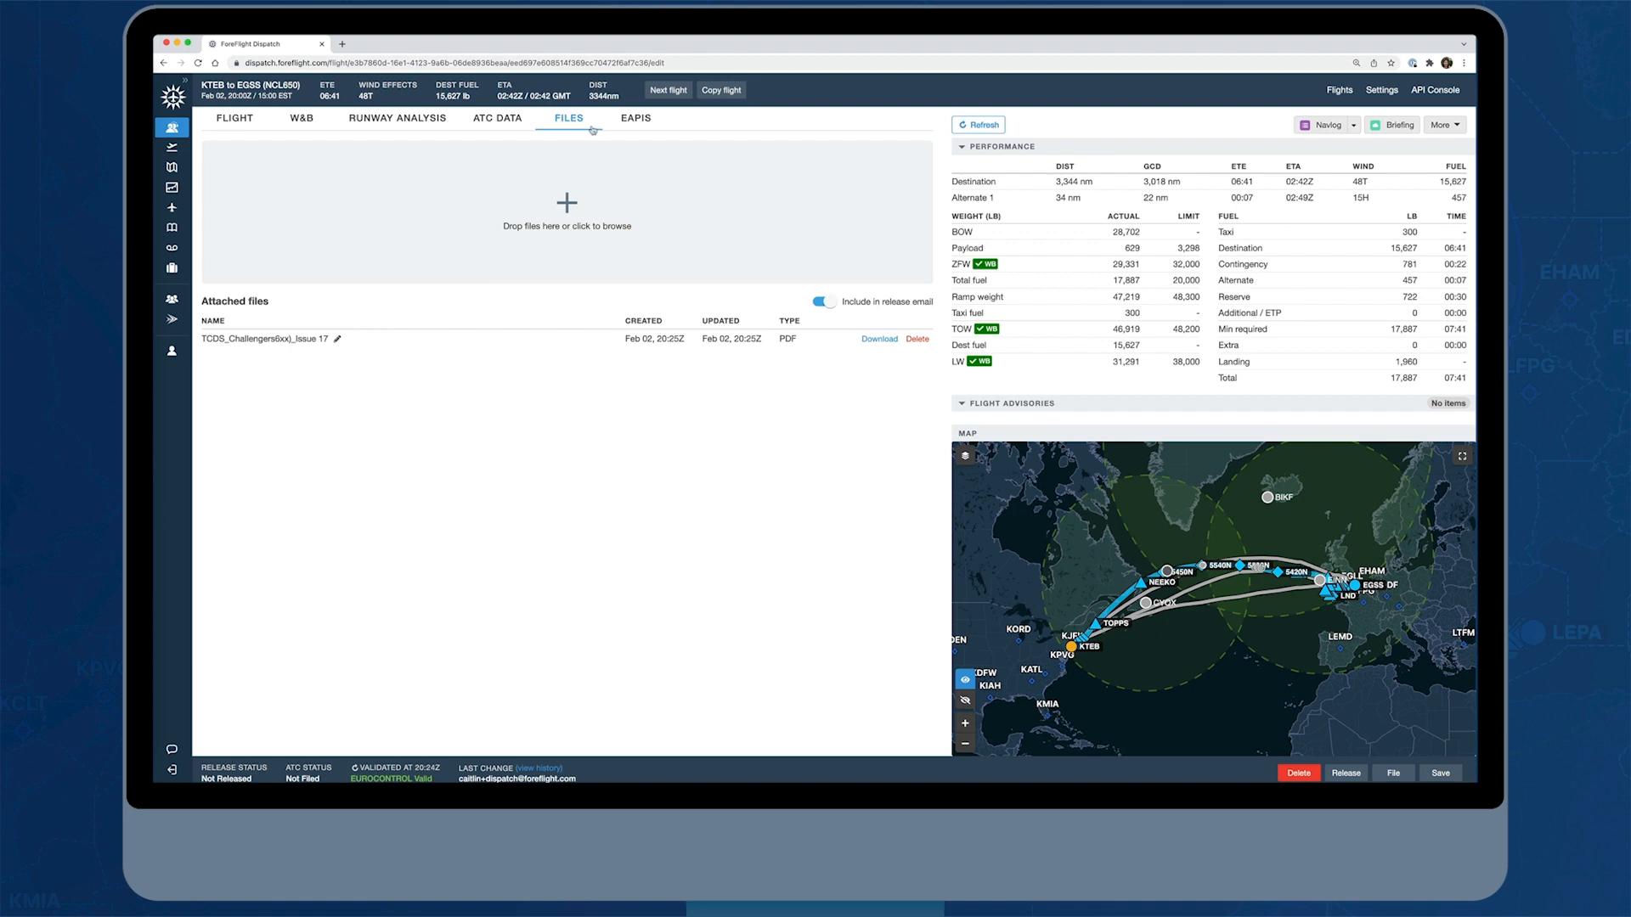
Open the flight's eAPIS data and set the manifest type to Private
click(635, 124)
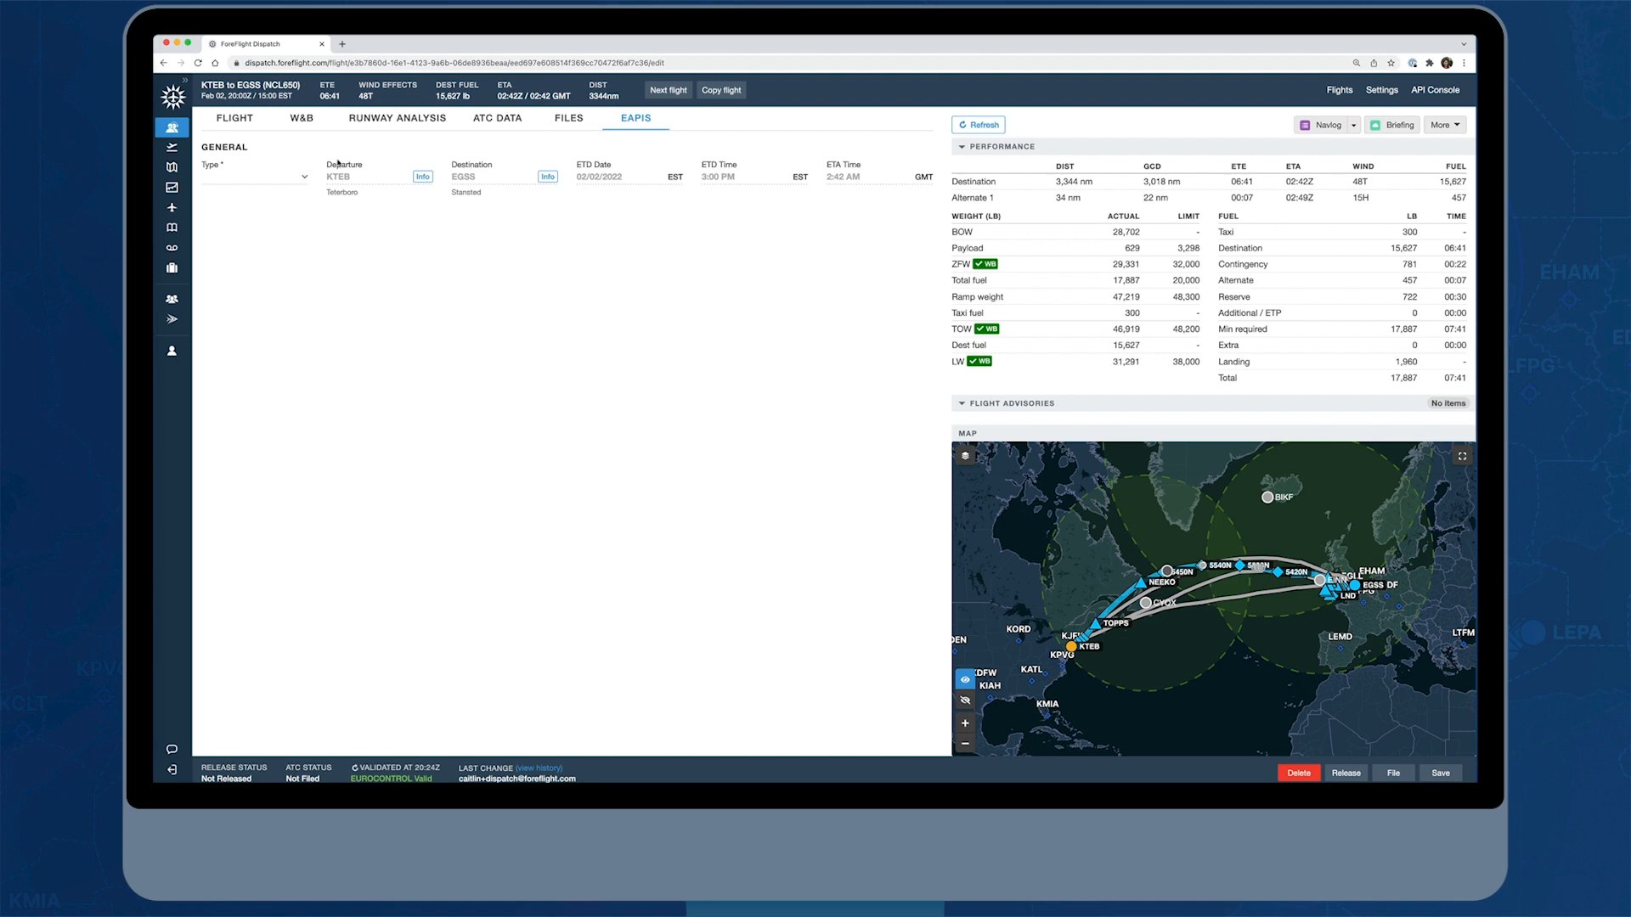
click(304, 179)
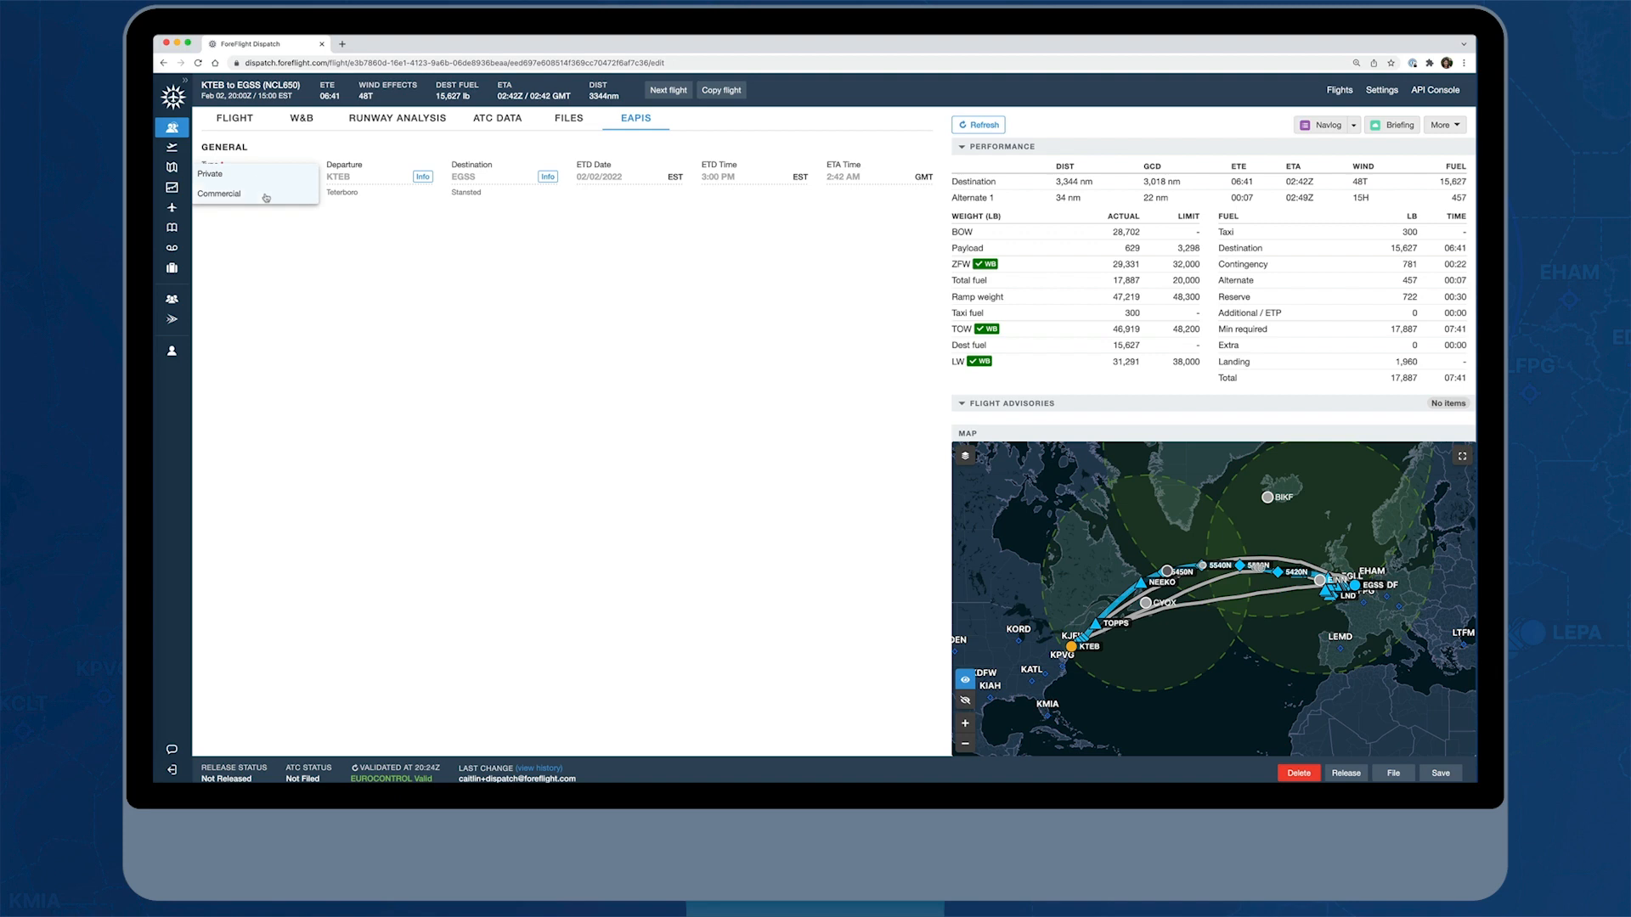
click(279, 176)
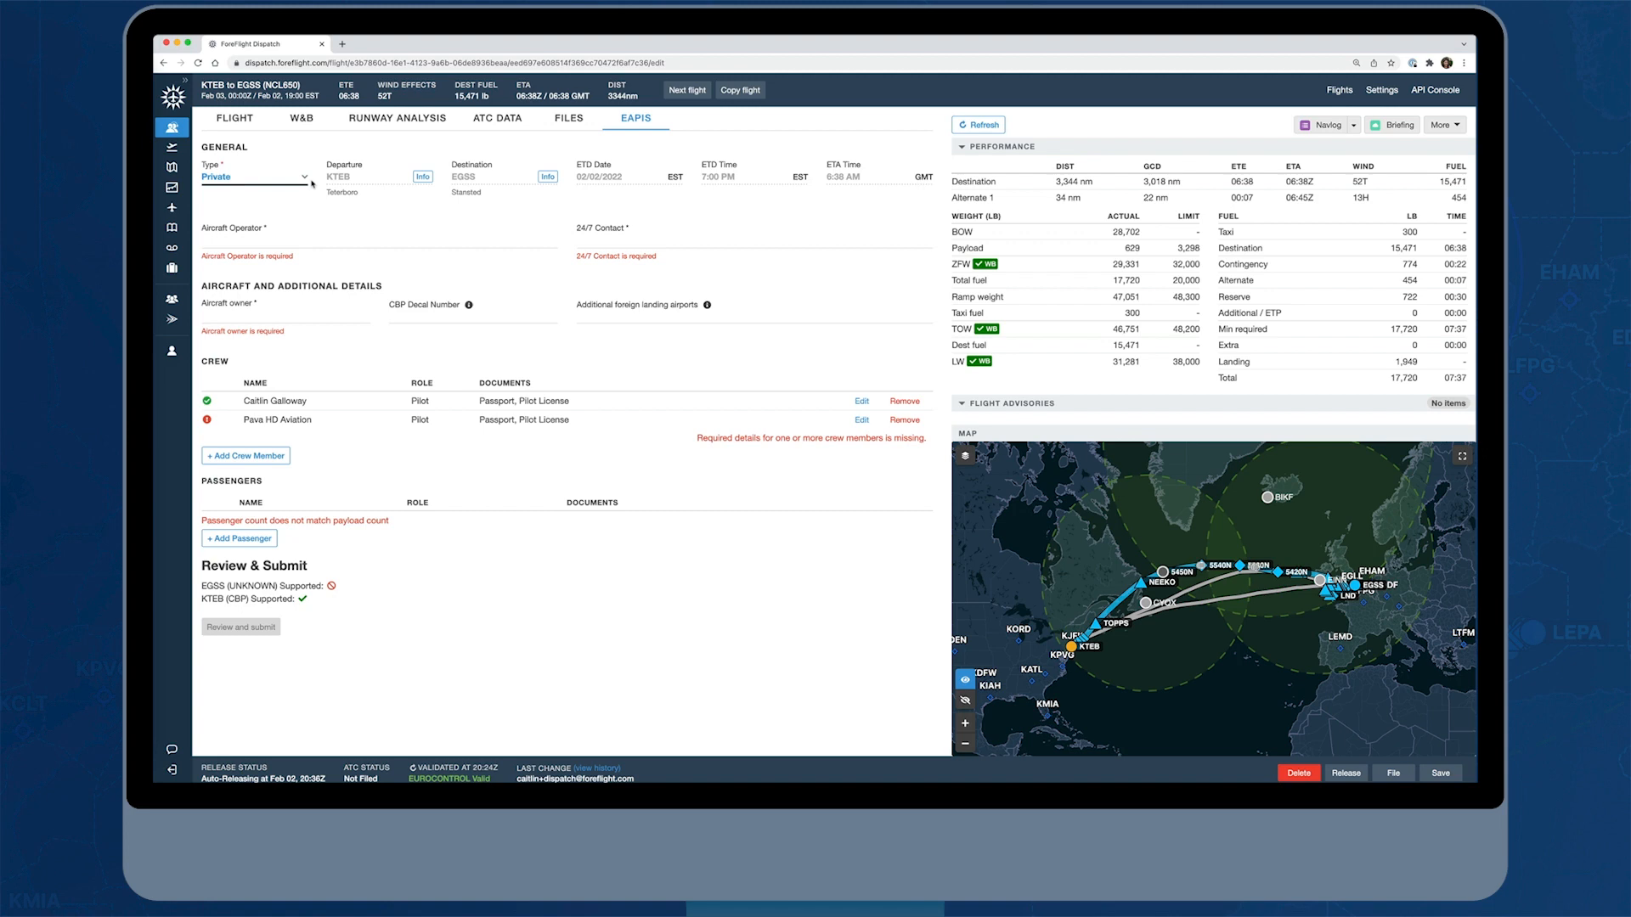
Set Foreflight LLC as aircraft operator and aircraft owner, and choose the second available contact as the 24/7 contact
click(226, 242)
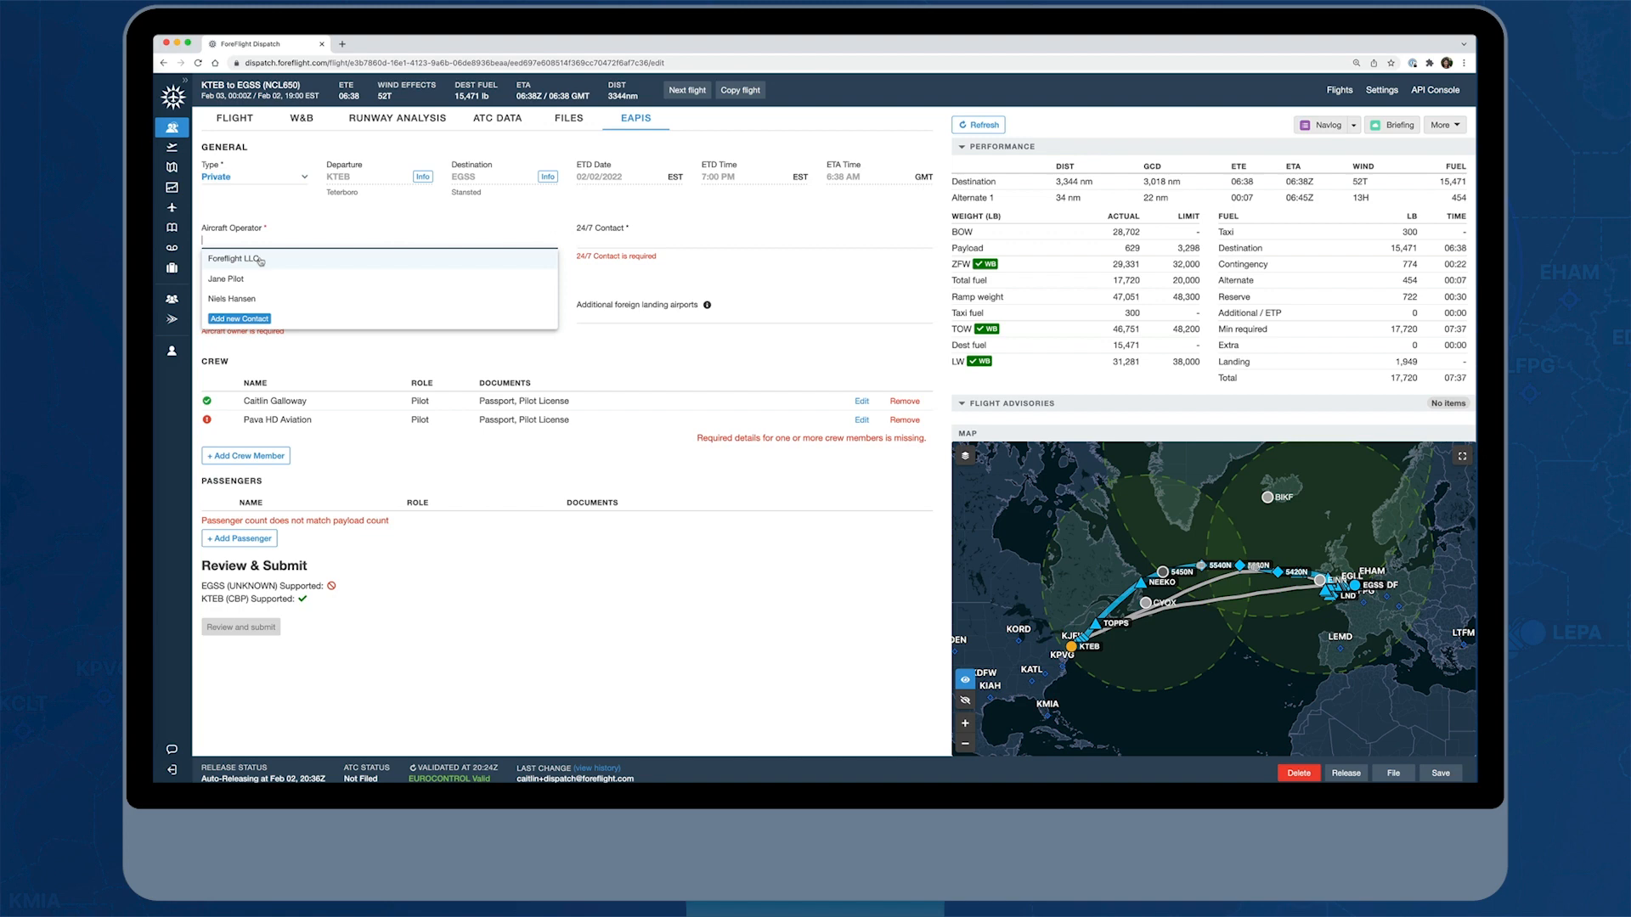
click(257, 262)
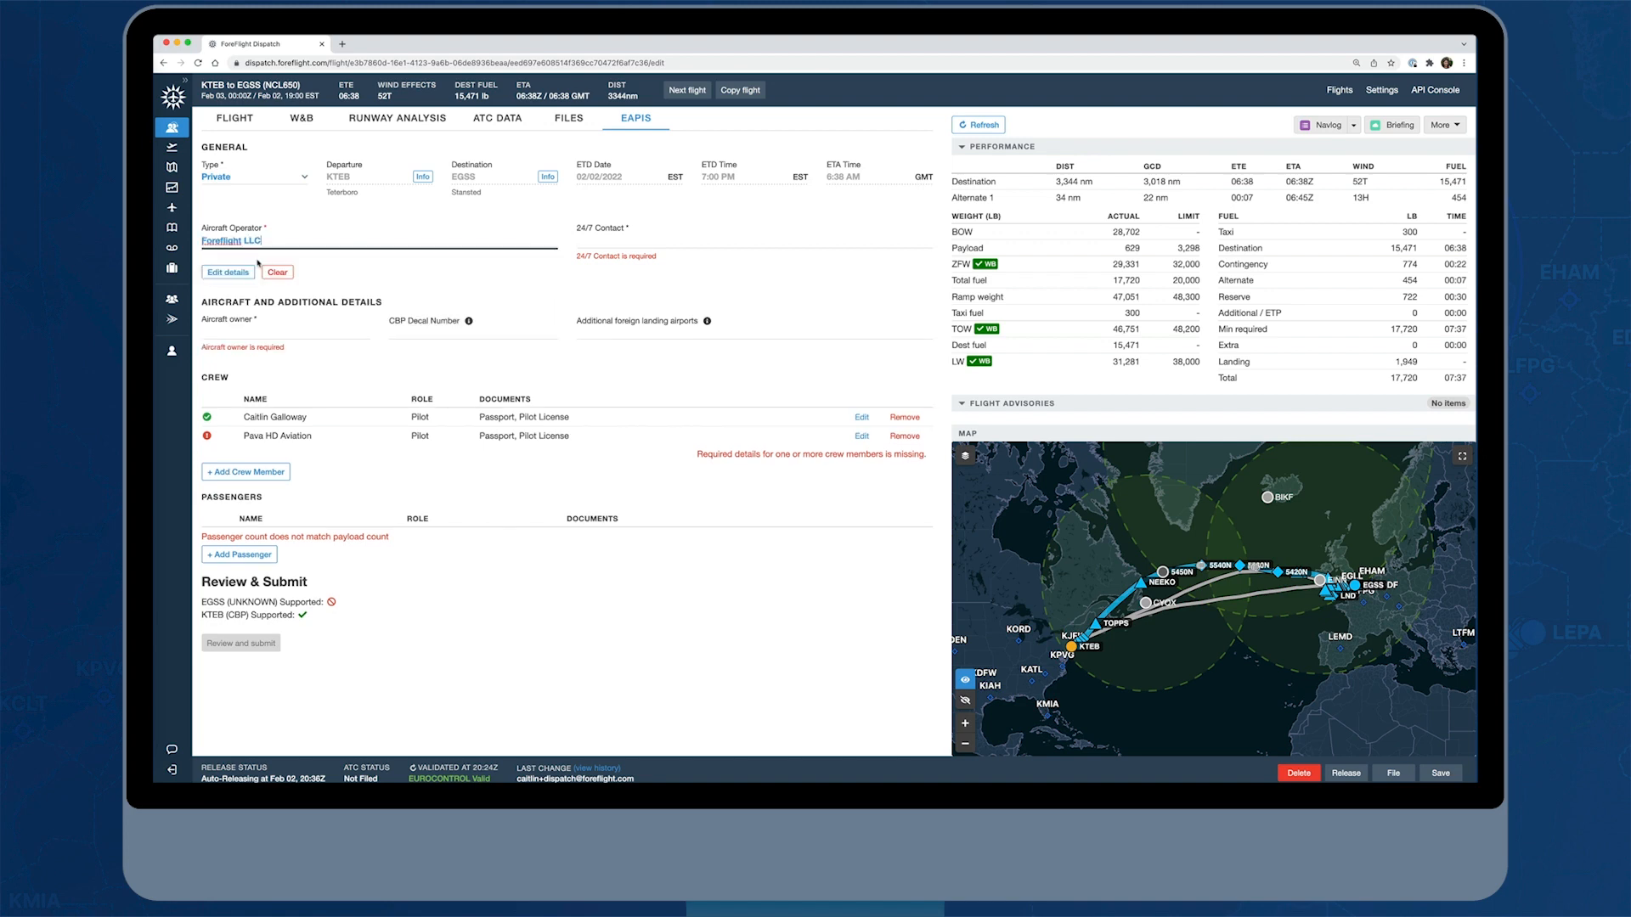
click(608, 241)
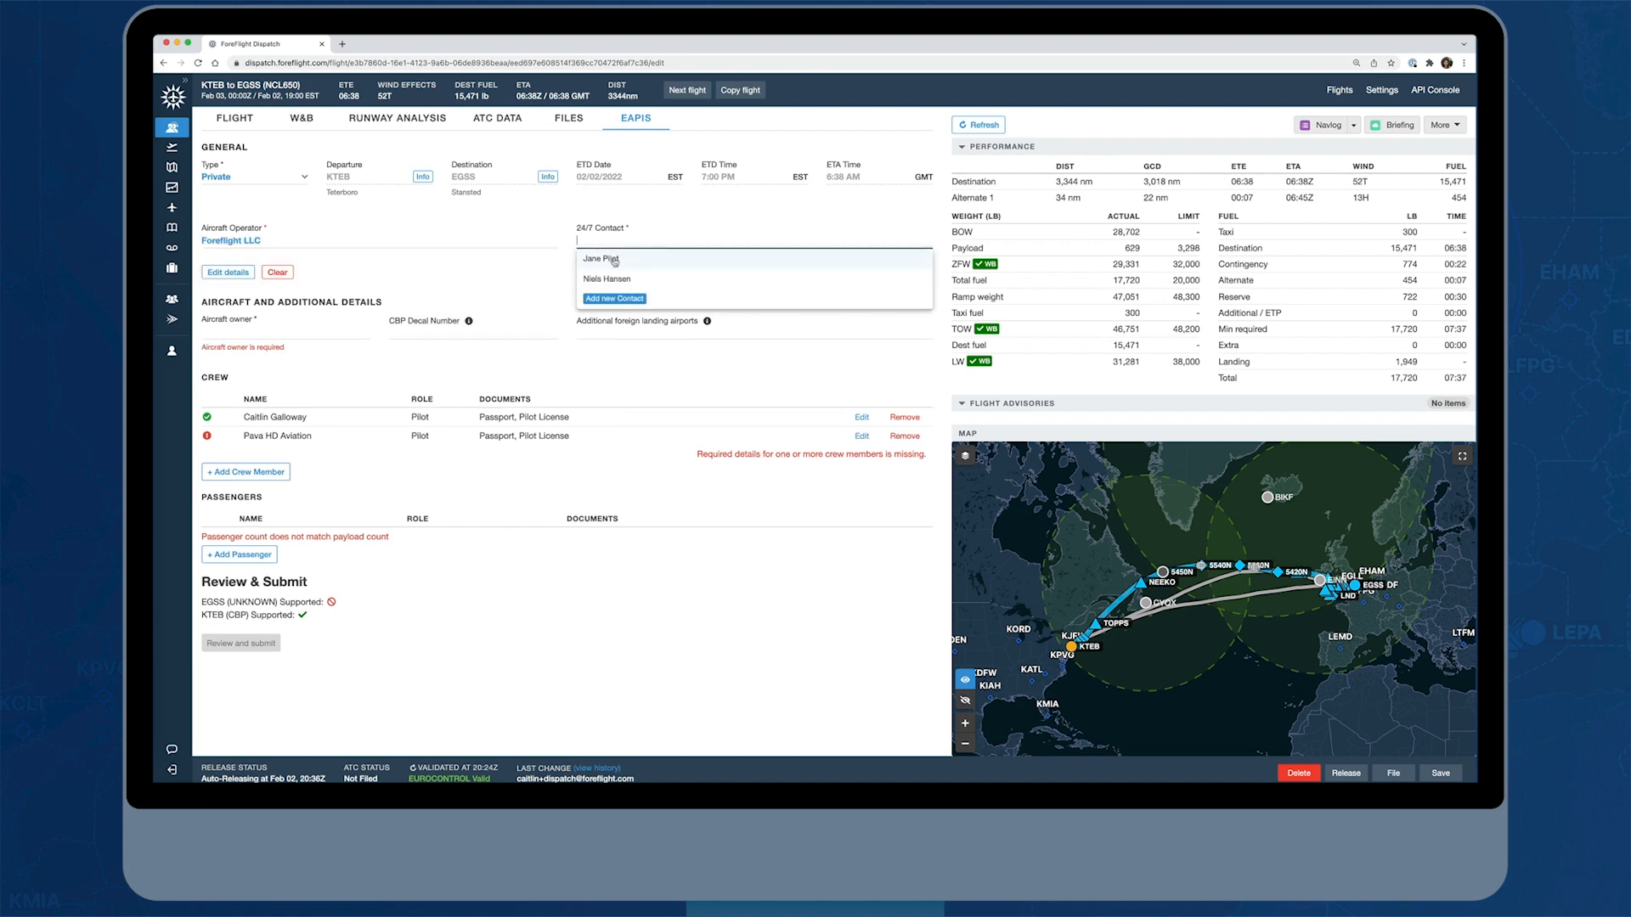
click(618, 278)
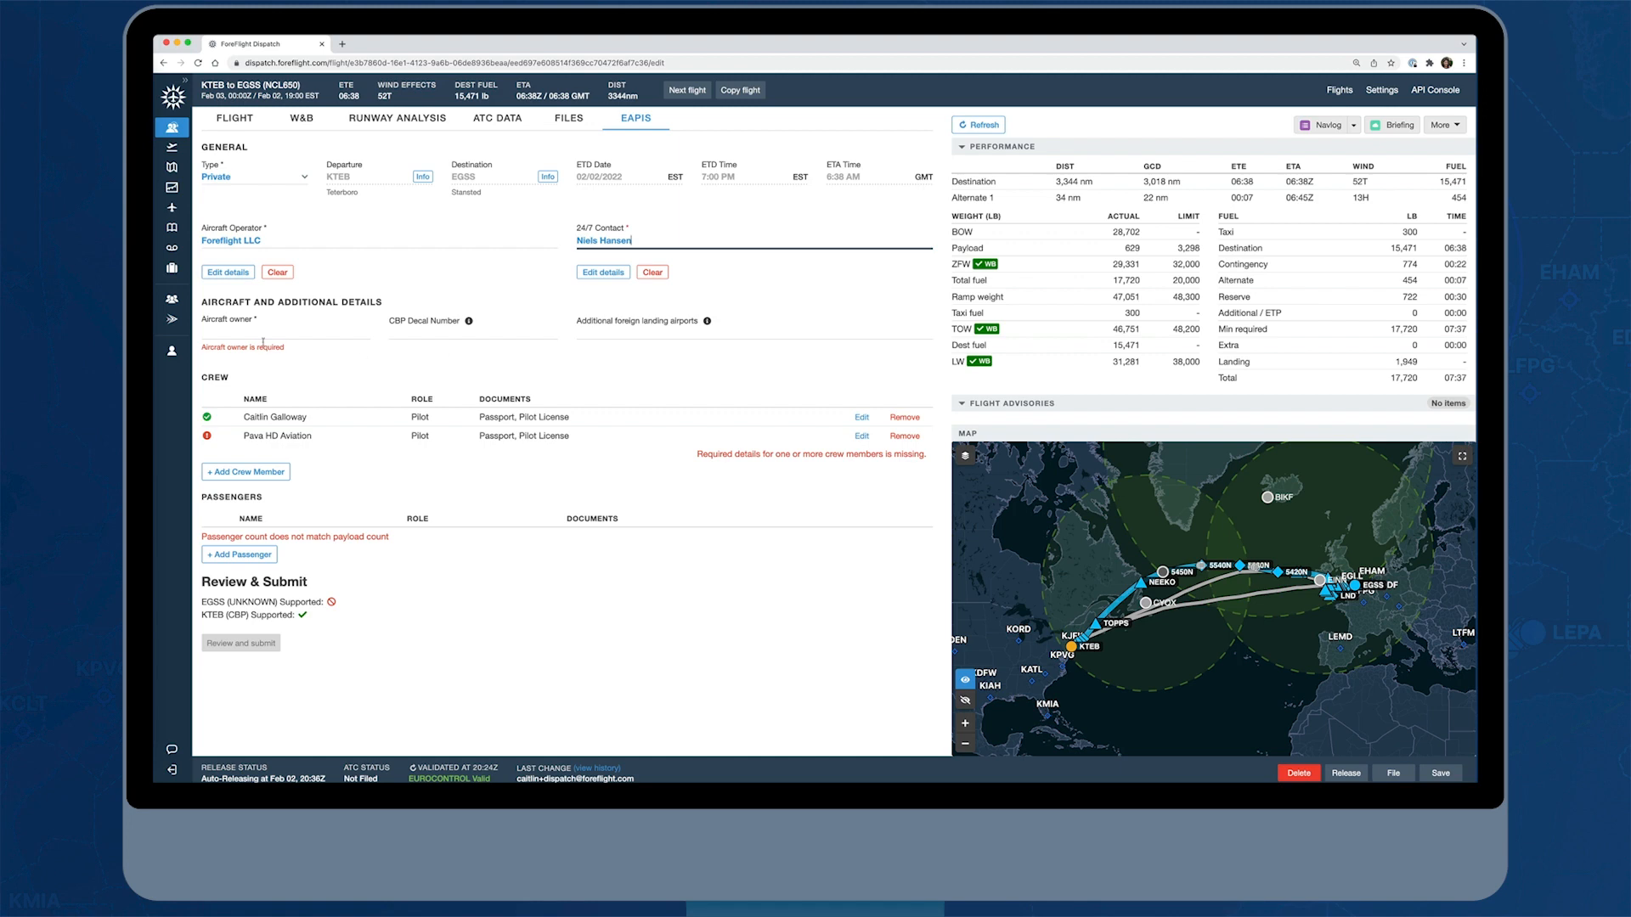
click(264, 340)
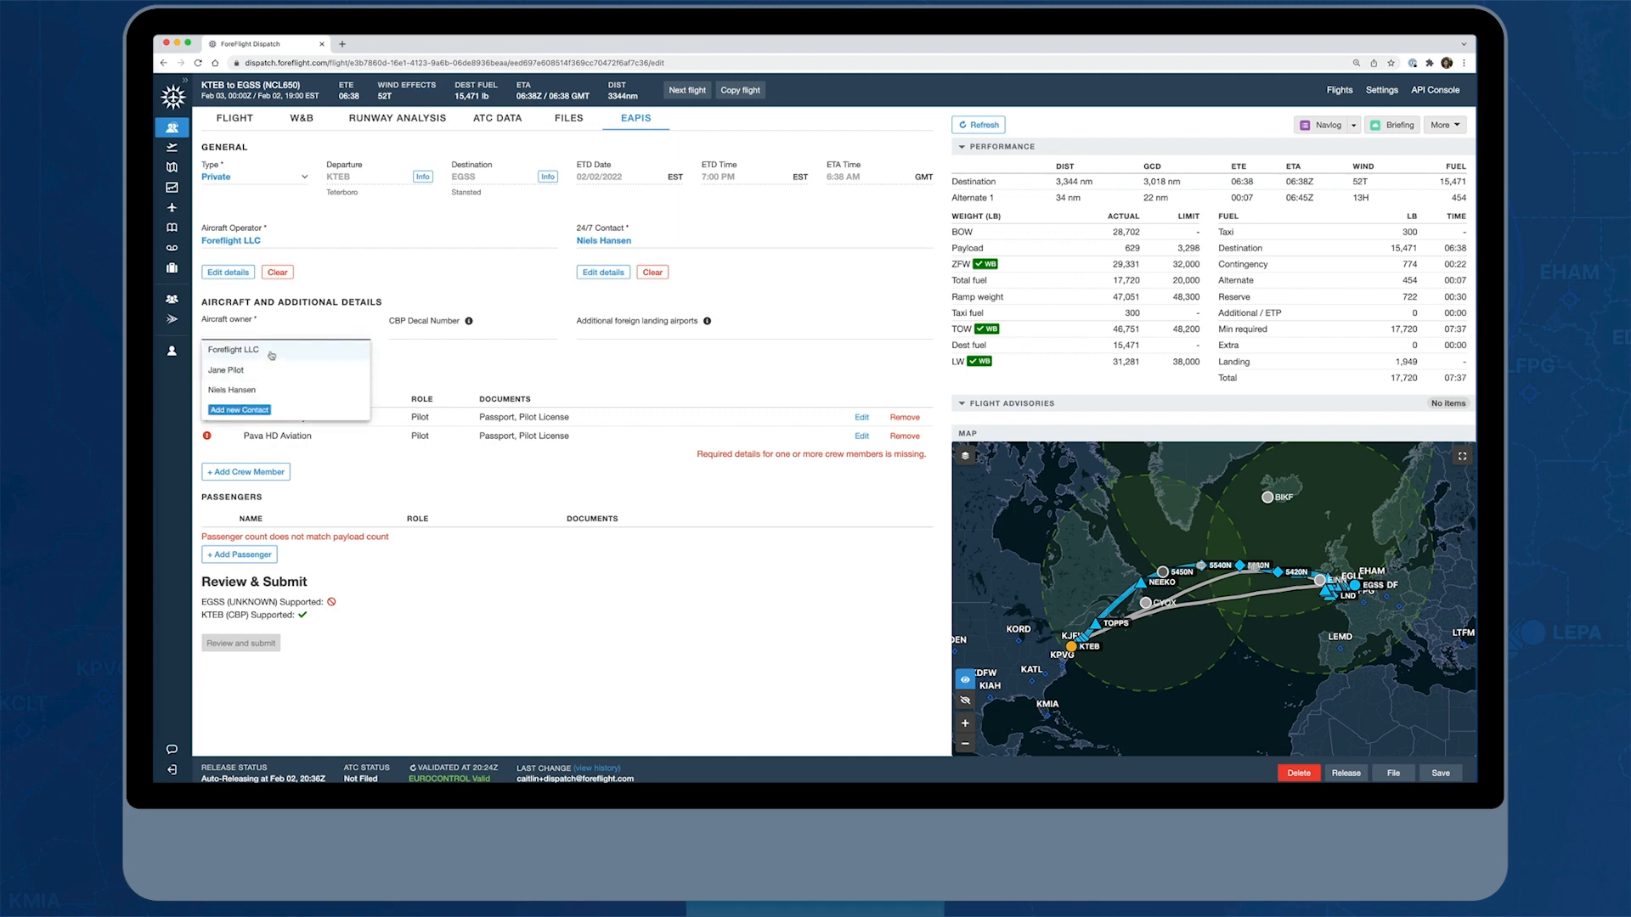
click(271, 352)
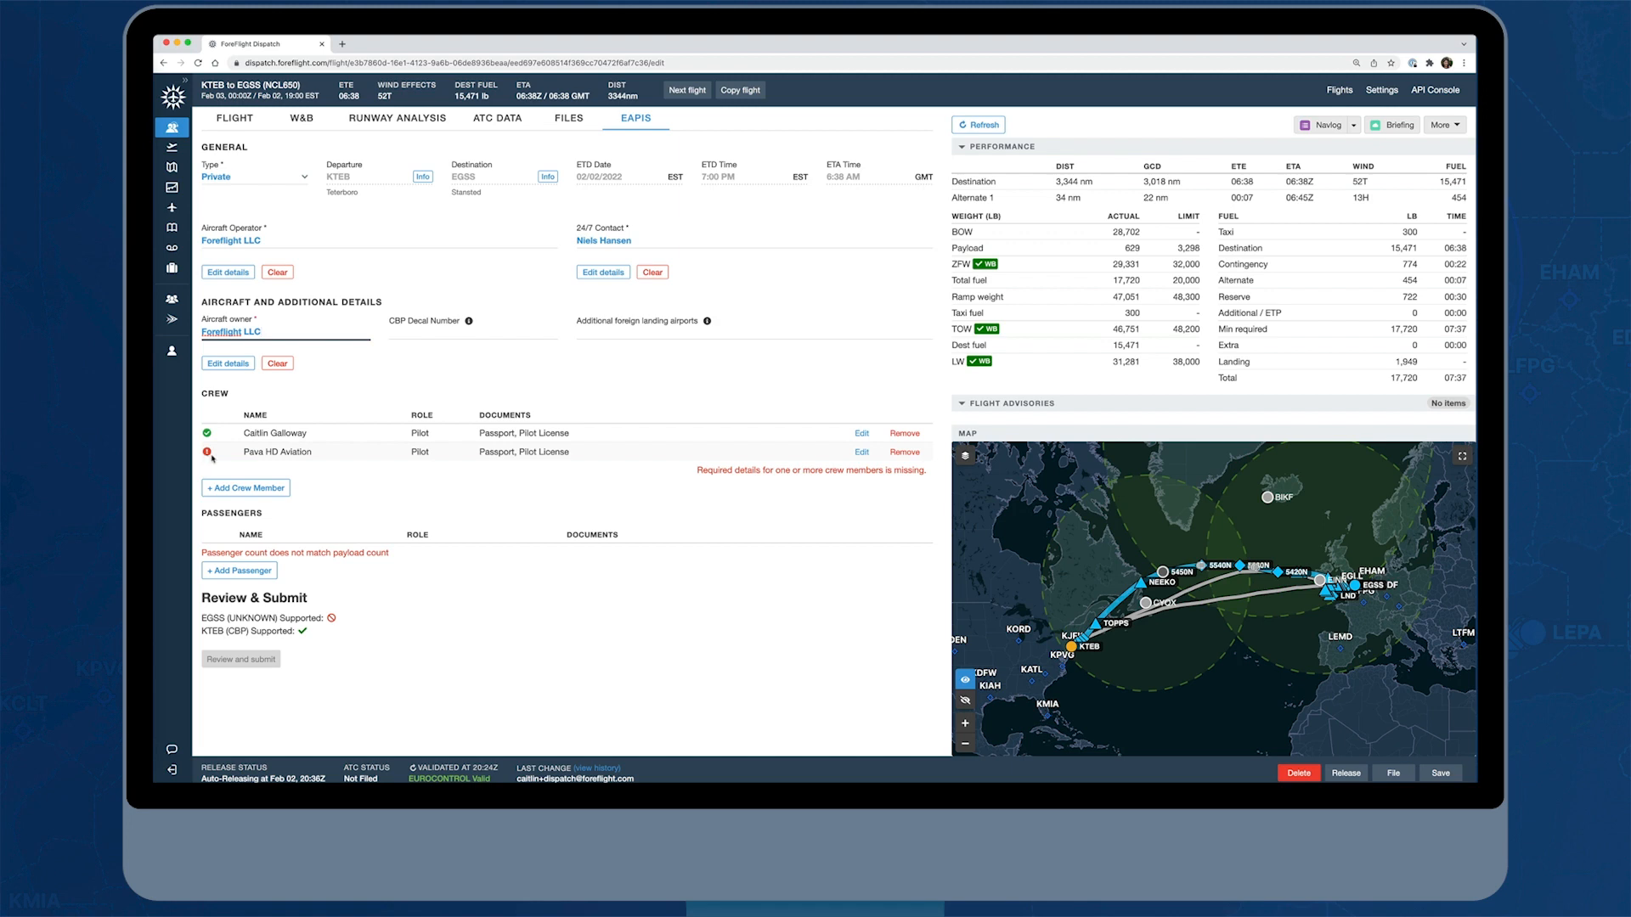
Check which required details are missing for the flagged crew member, leaving the crew record without saving
mouse_move(212, 459)
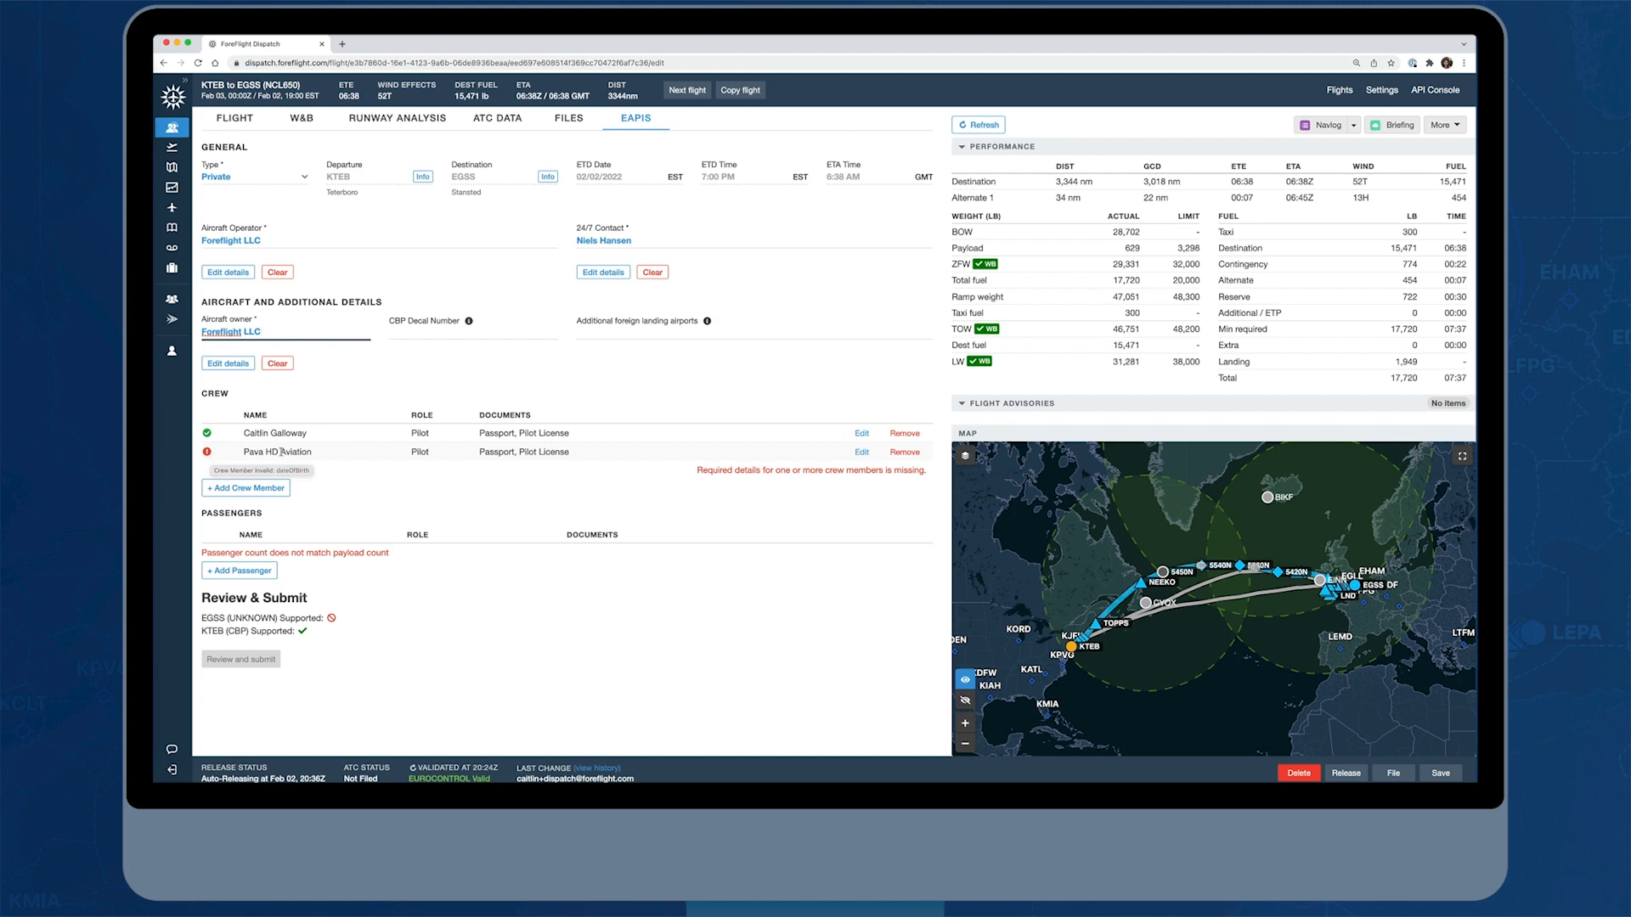
click(861, 452)
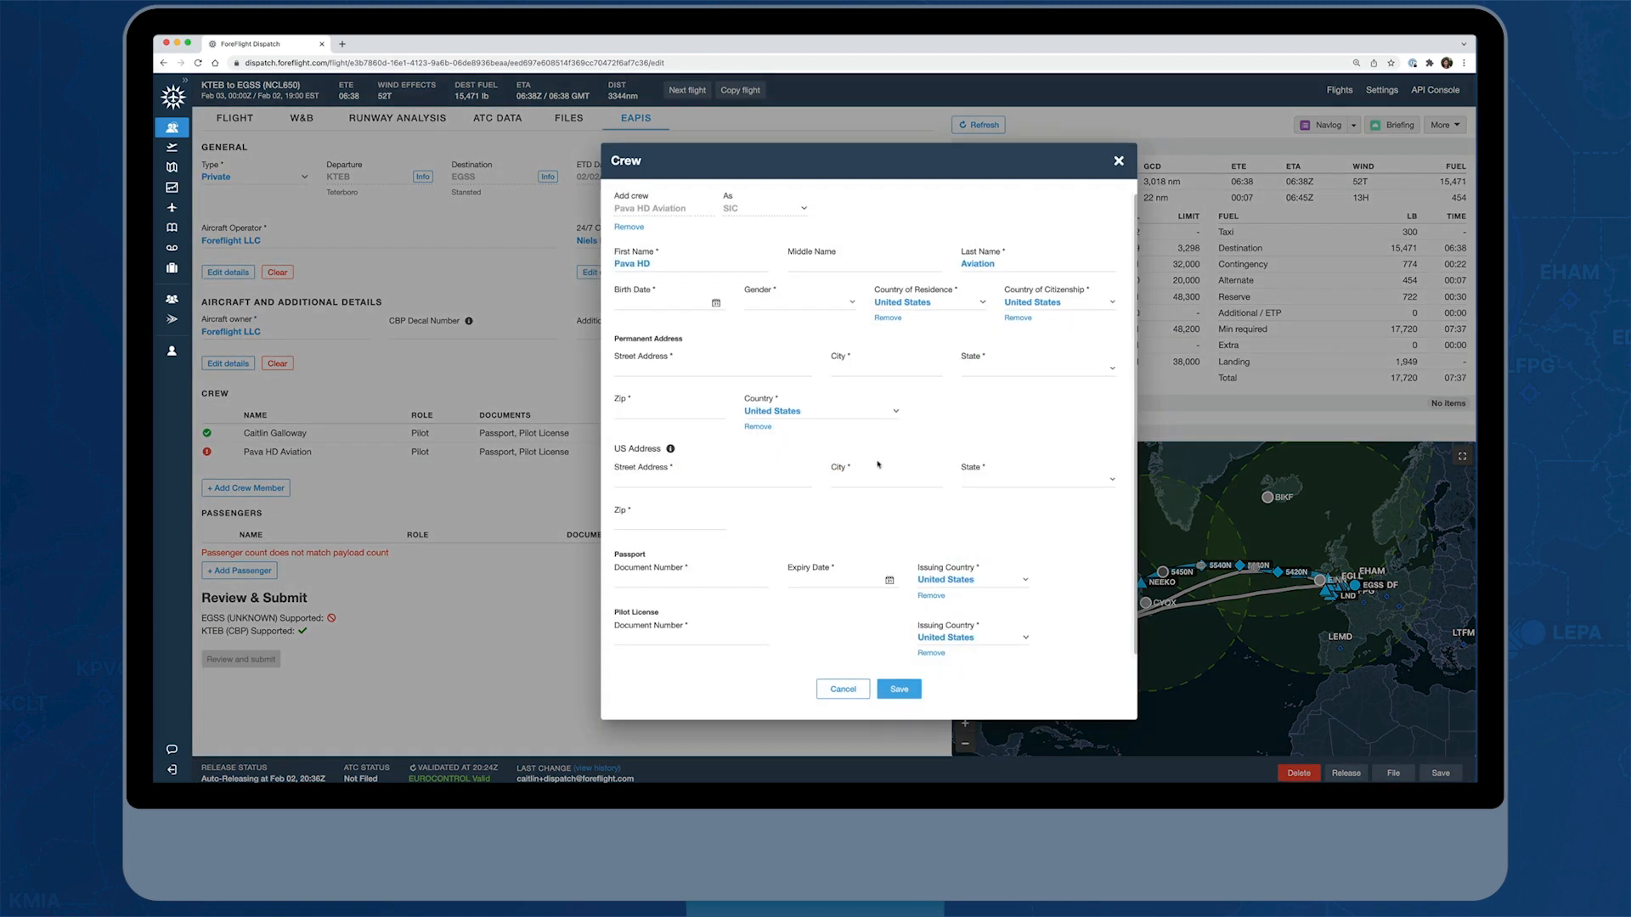
click(867, 368)
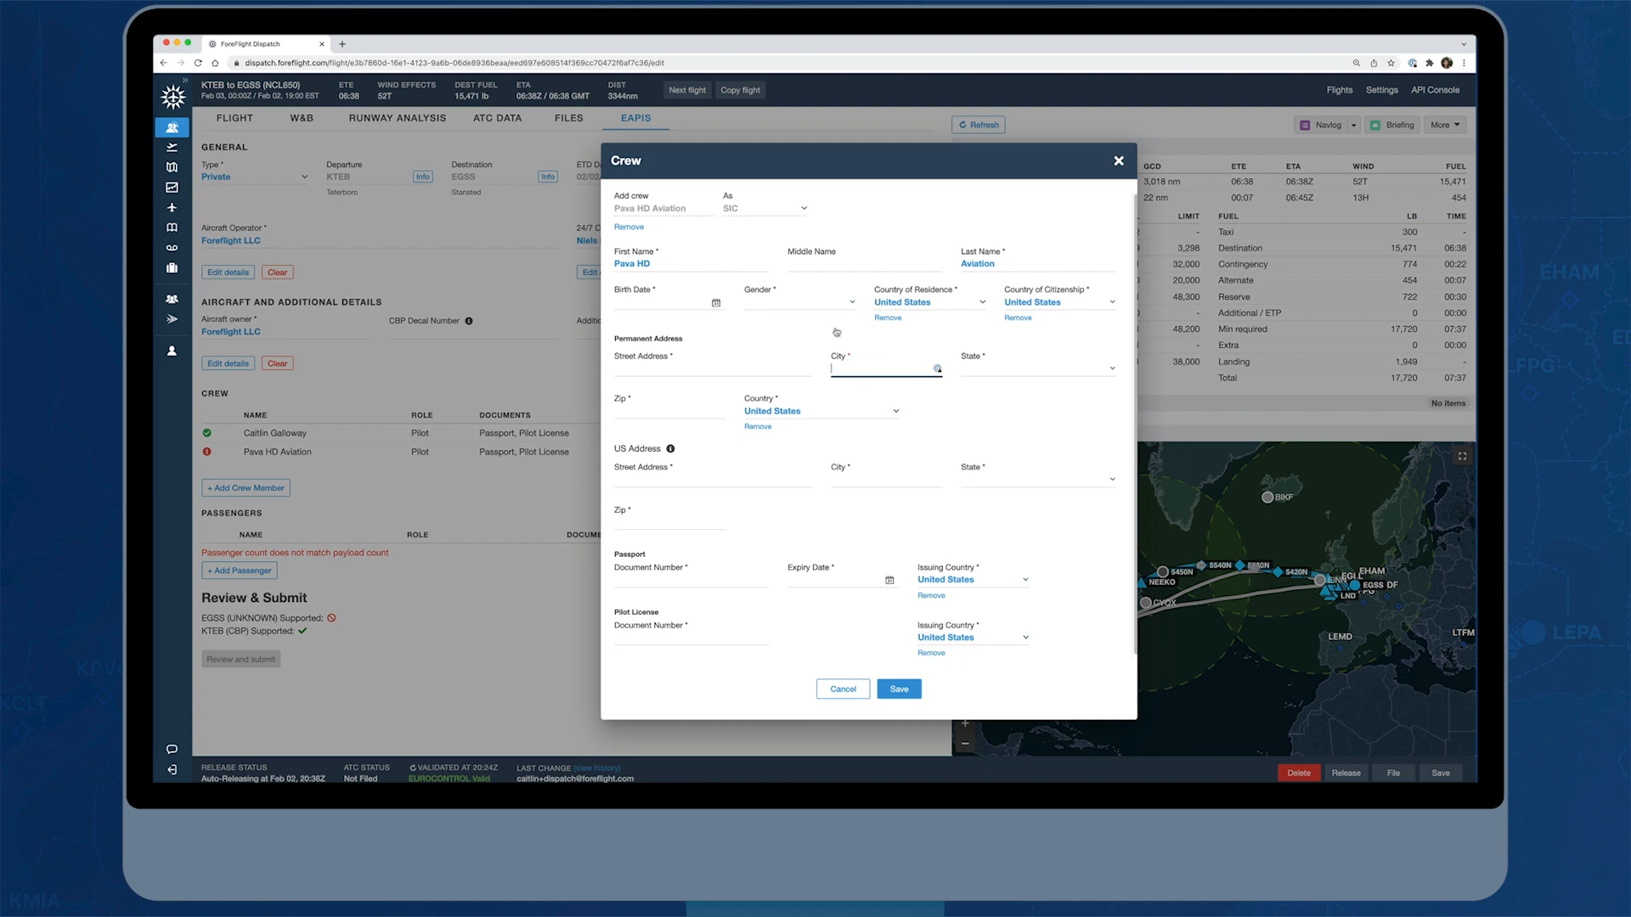
click(843, 689)
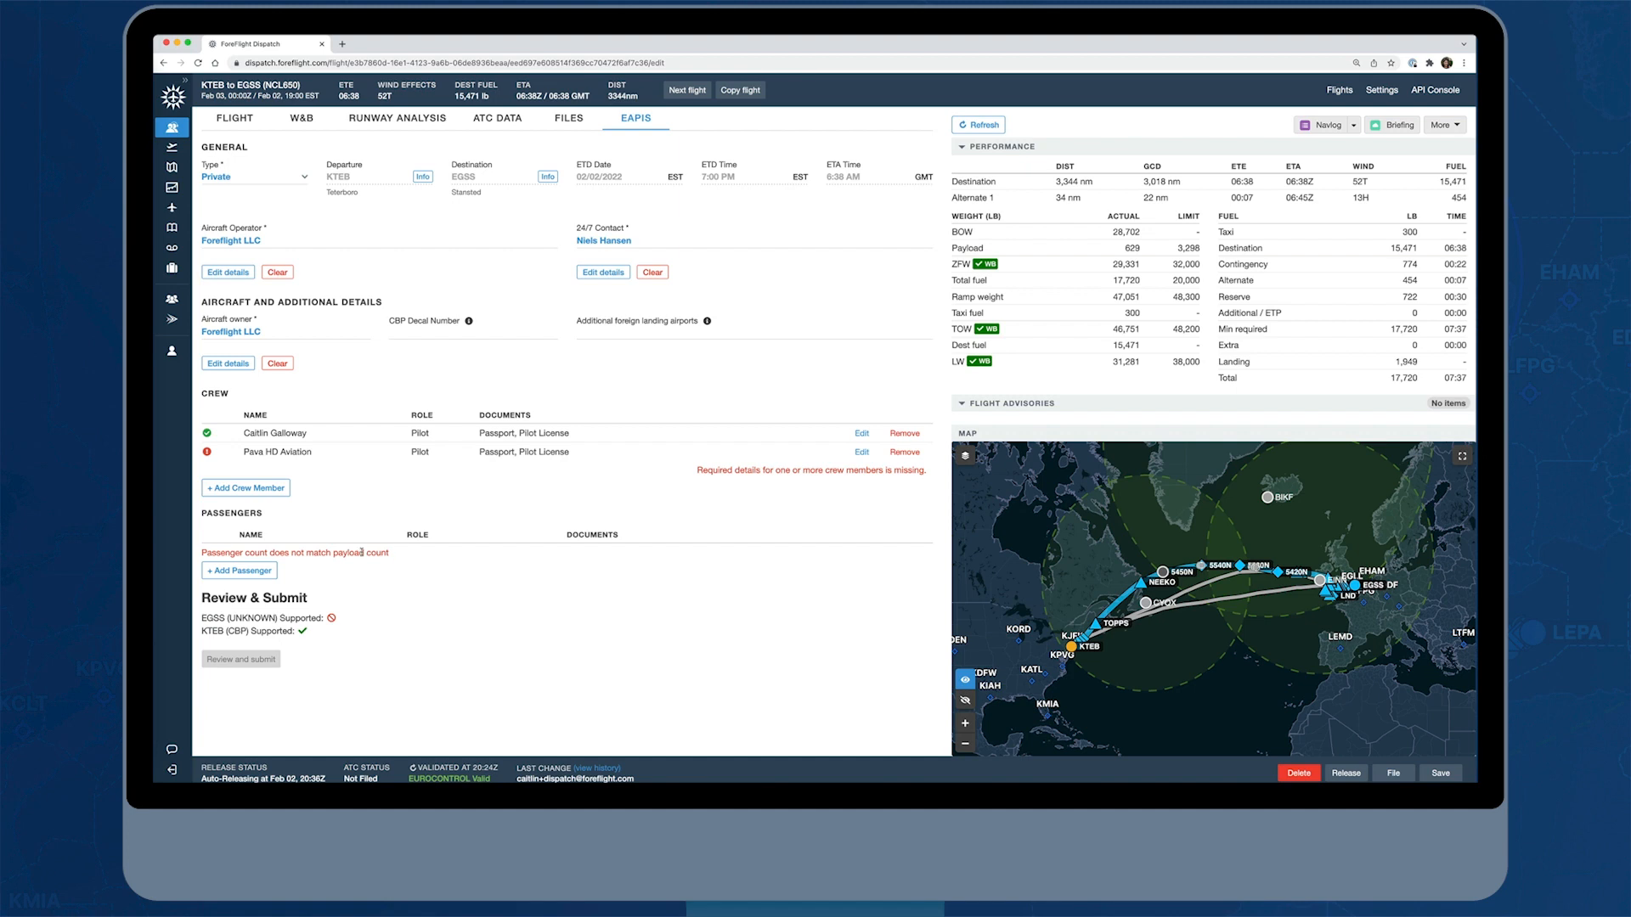
Start a new passenger entry and fill it from the third contact in the existing contacts list
click(256, 571)
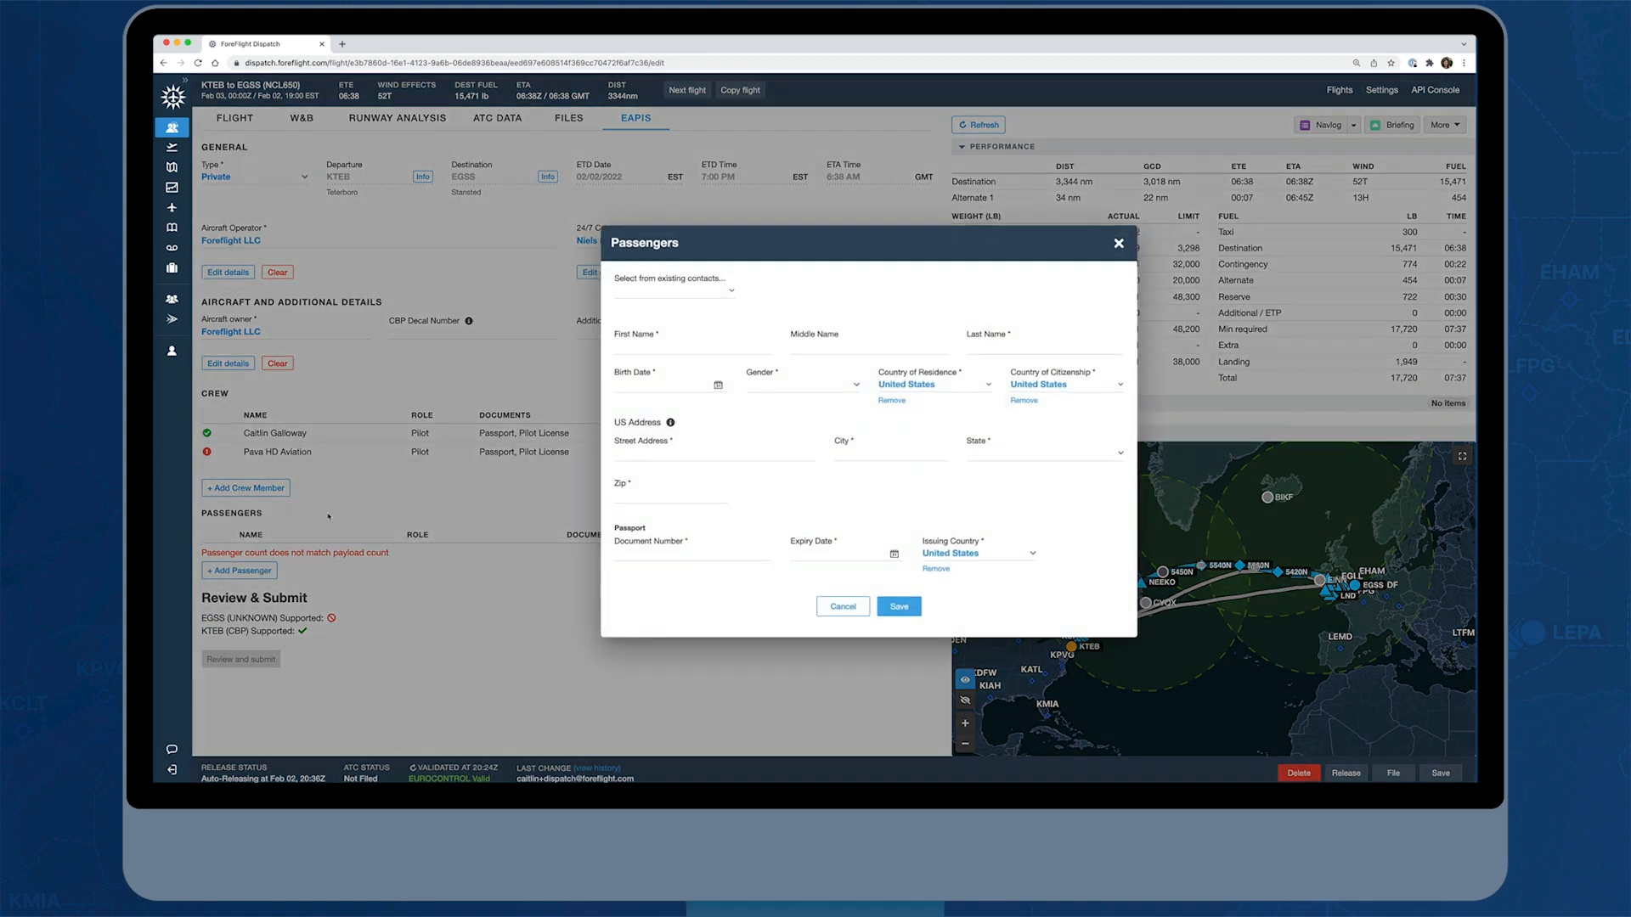
click(731, 290)
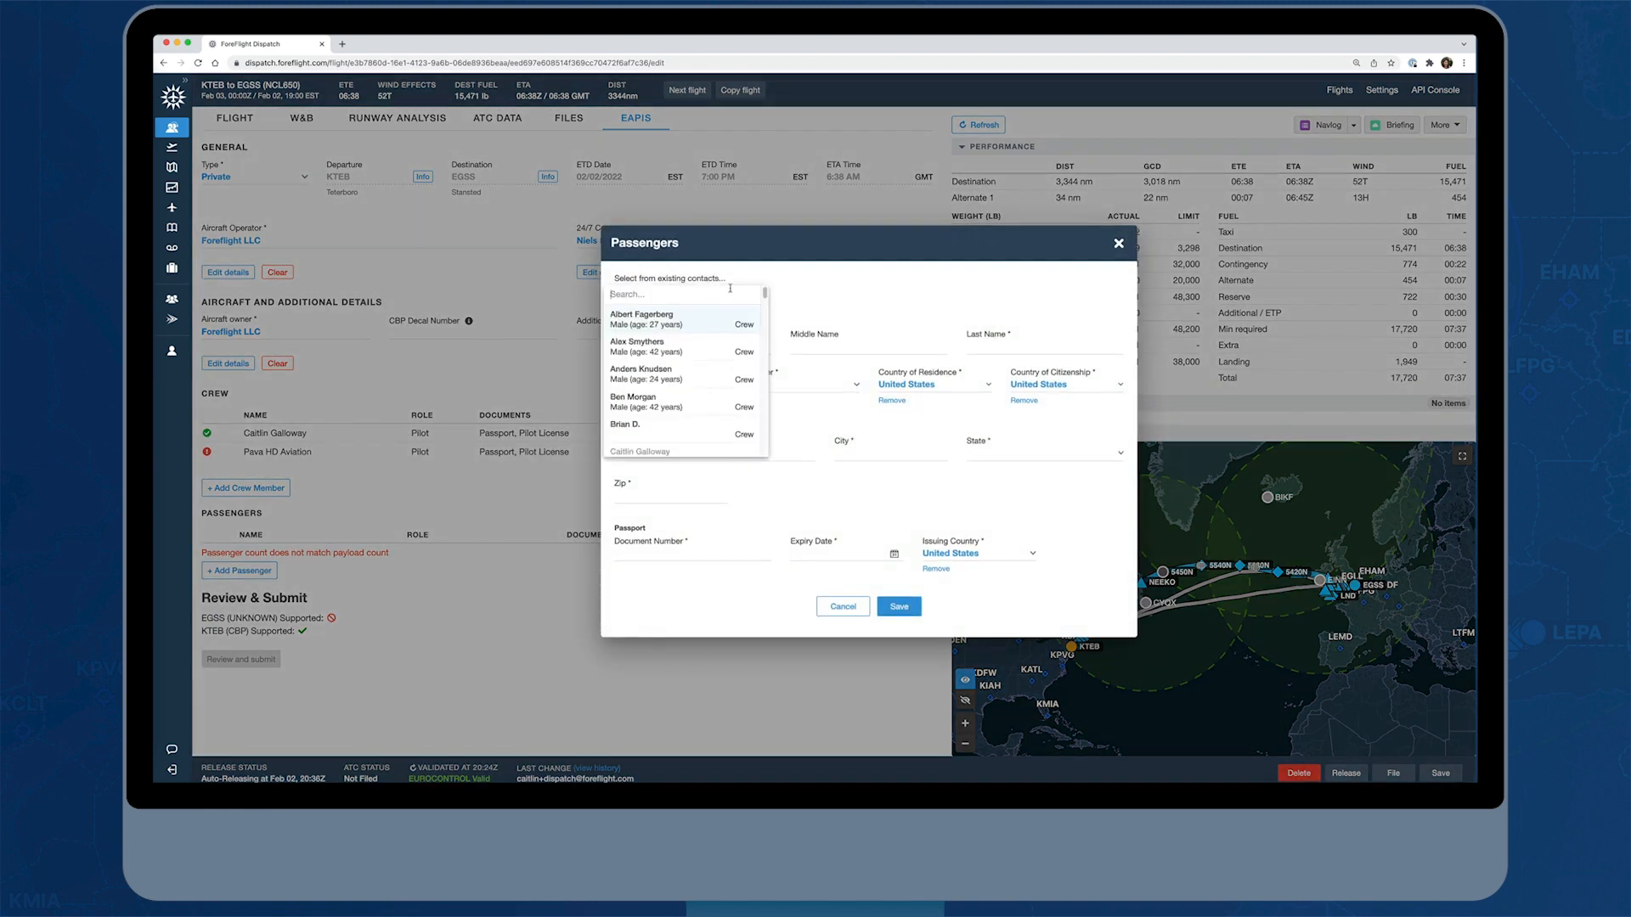
click(675, 374)
Complete the first passenger's US street address, city, state and zip, and save the passenger
click(676, 453)
text(2323 S Shepherd Dr)
key(Tab)
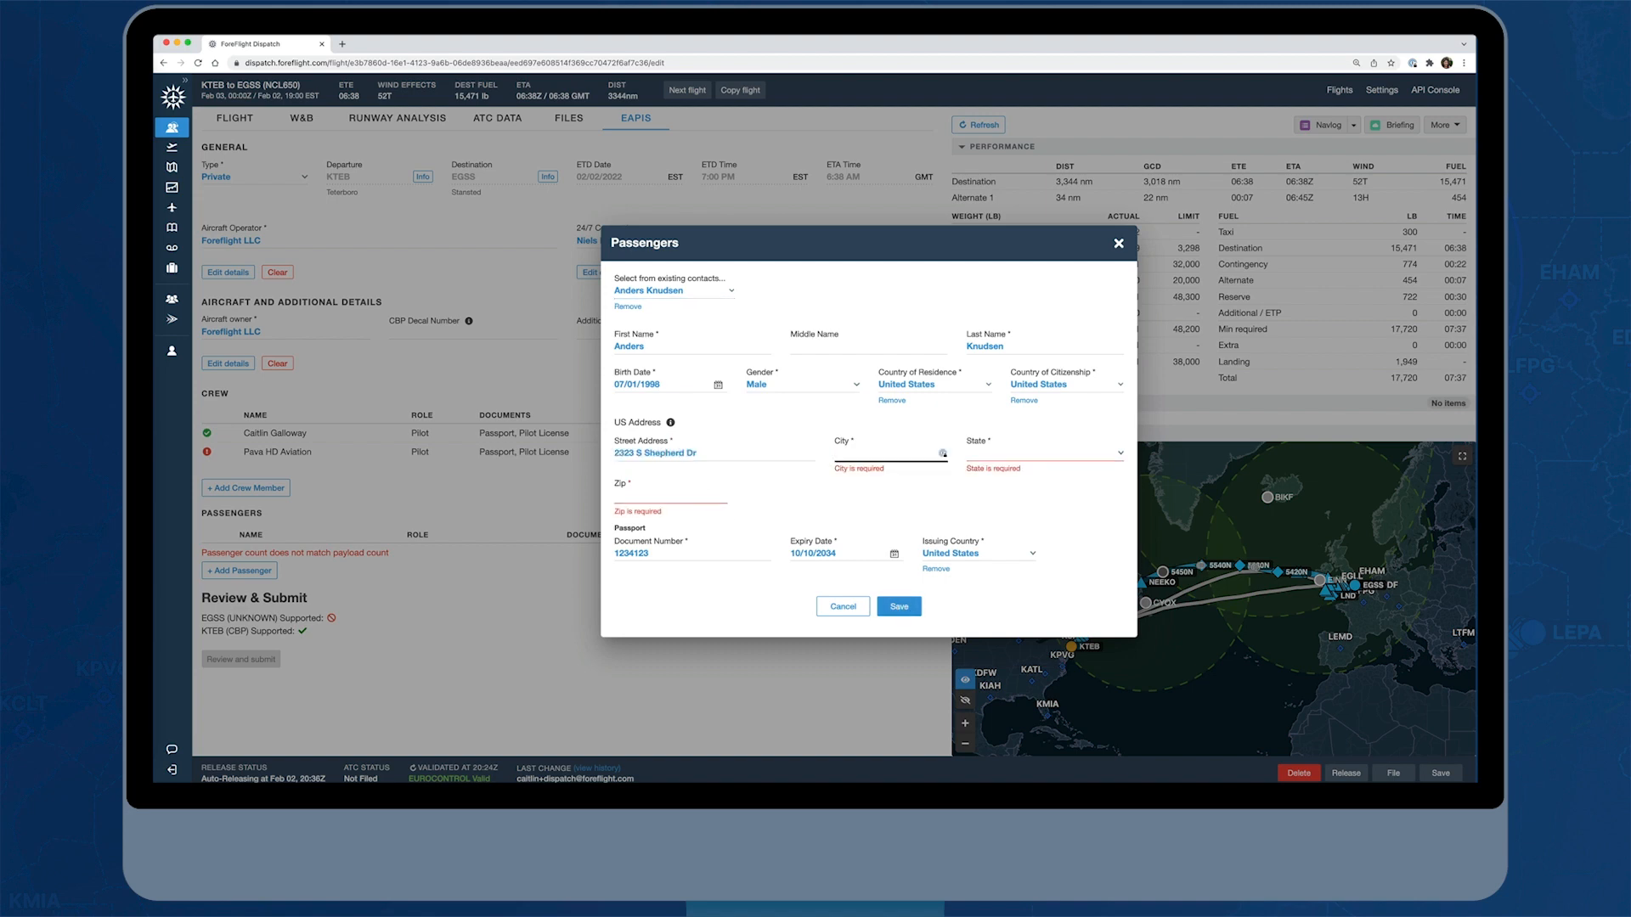
text(Houston)
key(Tab)
text(Texas)
key(Return)
key(Tab)
text(77019)
click(898, 608)
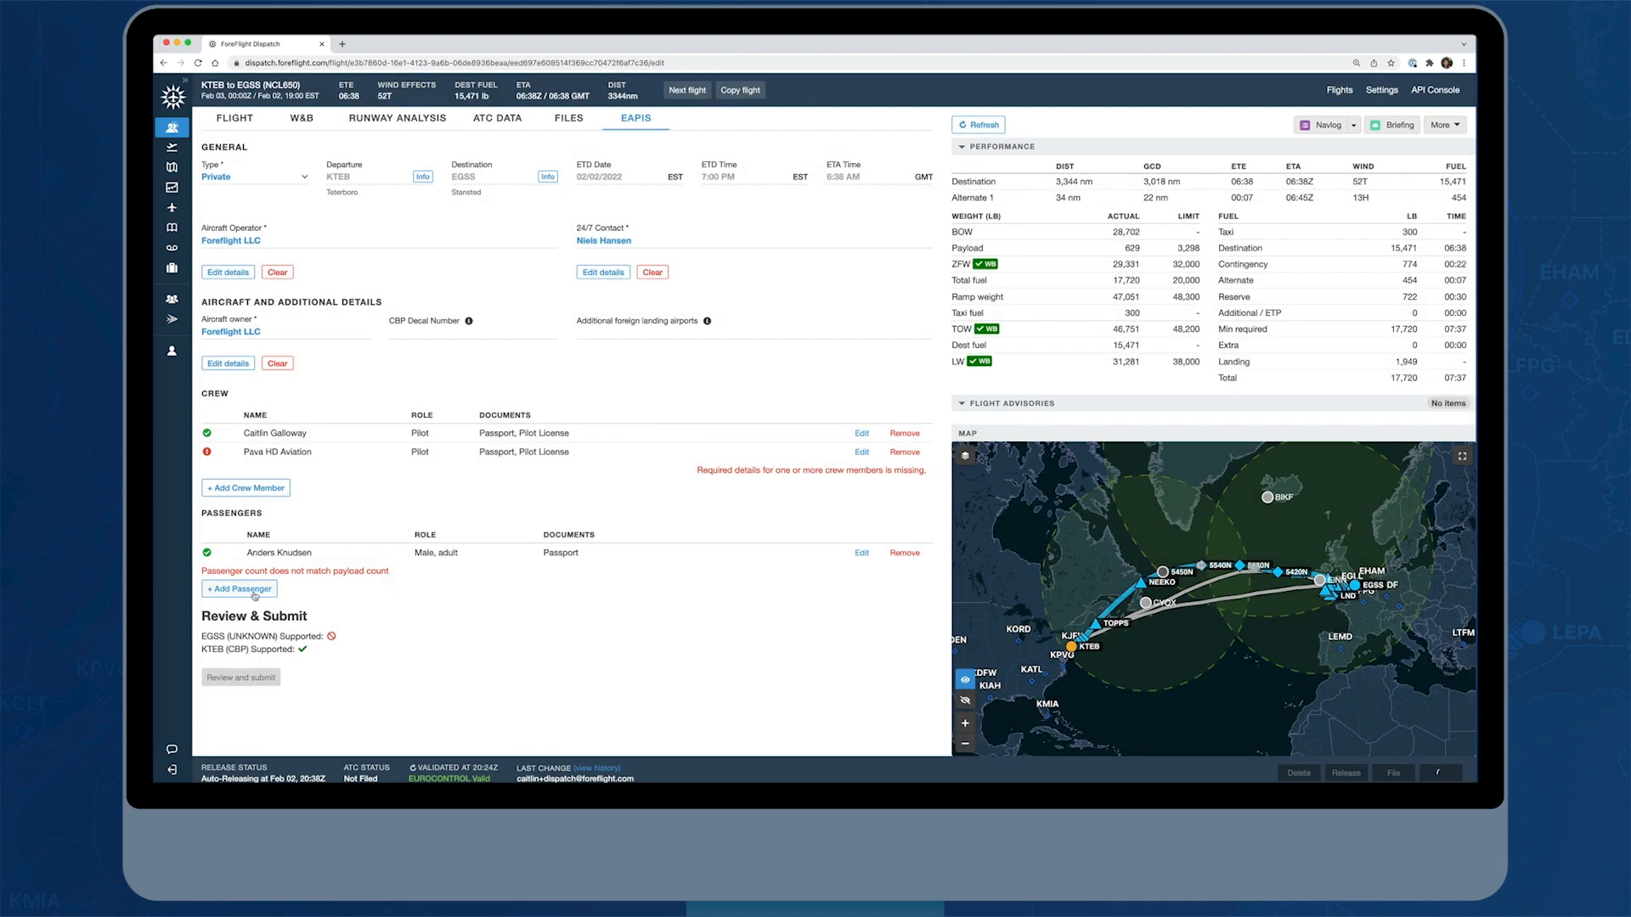
Add a second passenger from the existing contacts, enter the passenger's birth date and set the gender to Female
click(254, 592)
click(680, 316)
click(654, 384)
text(02/12/)
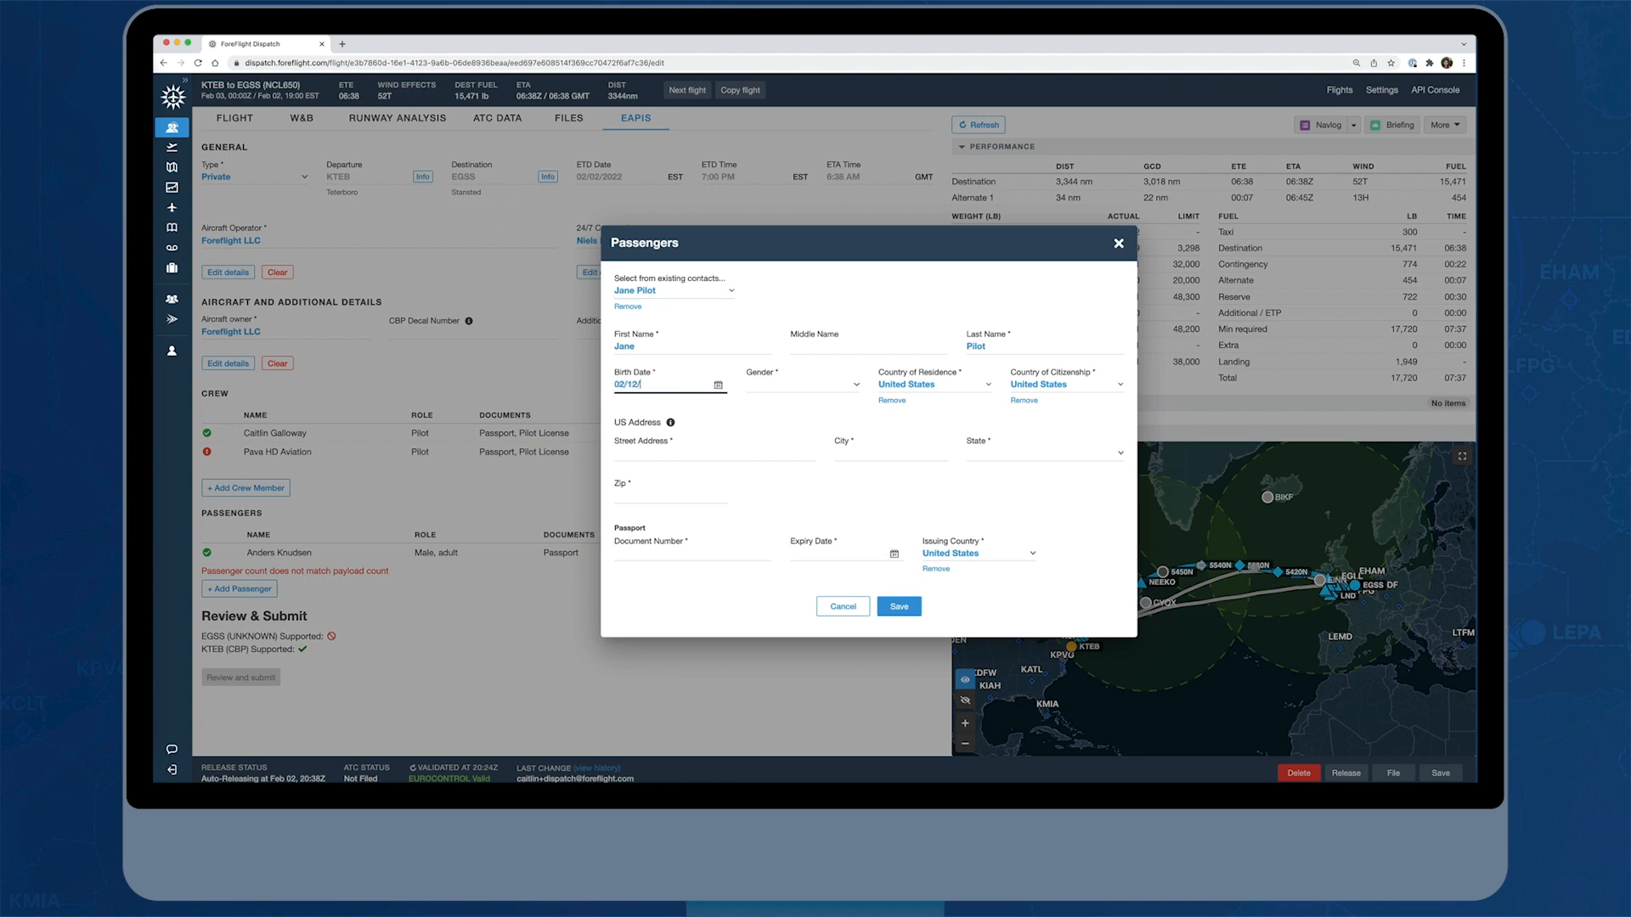
text(1990)
key(Tab)
text(Female)
key(Tab)
Fill in the second passenger's US street address, city, state and zip
text(2323 S Shepherd Dr)
key(Tab)
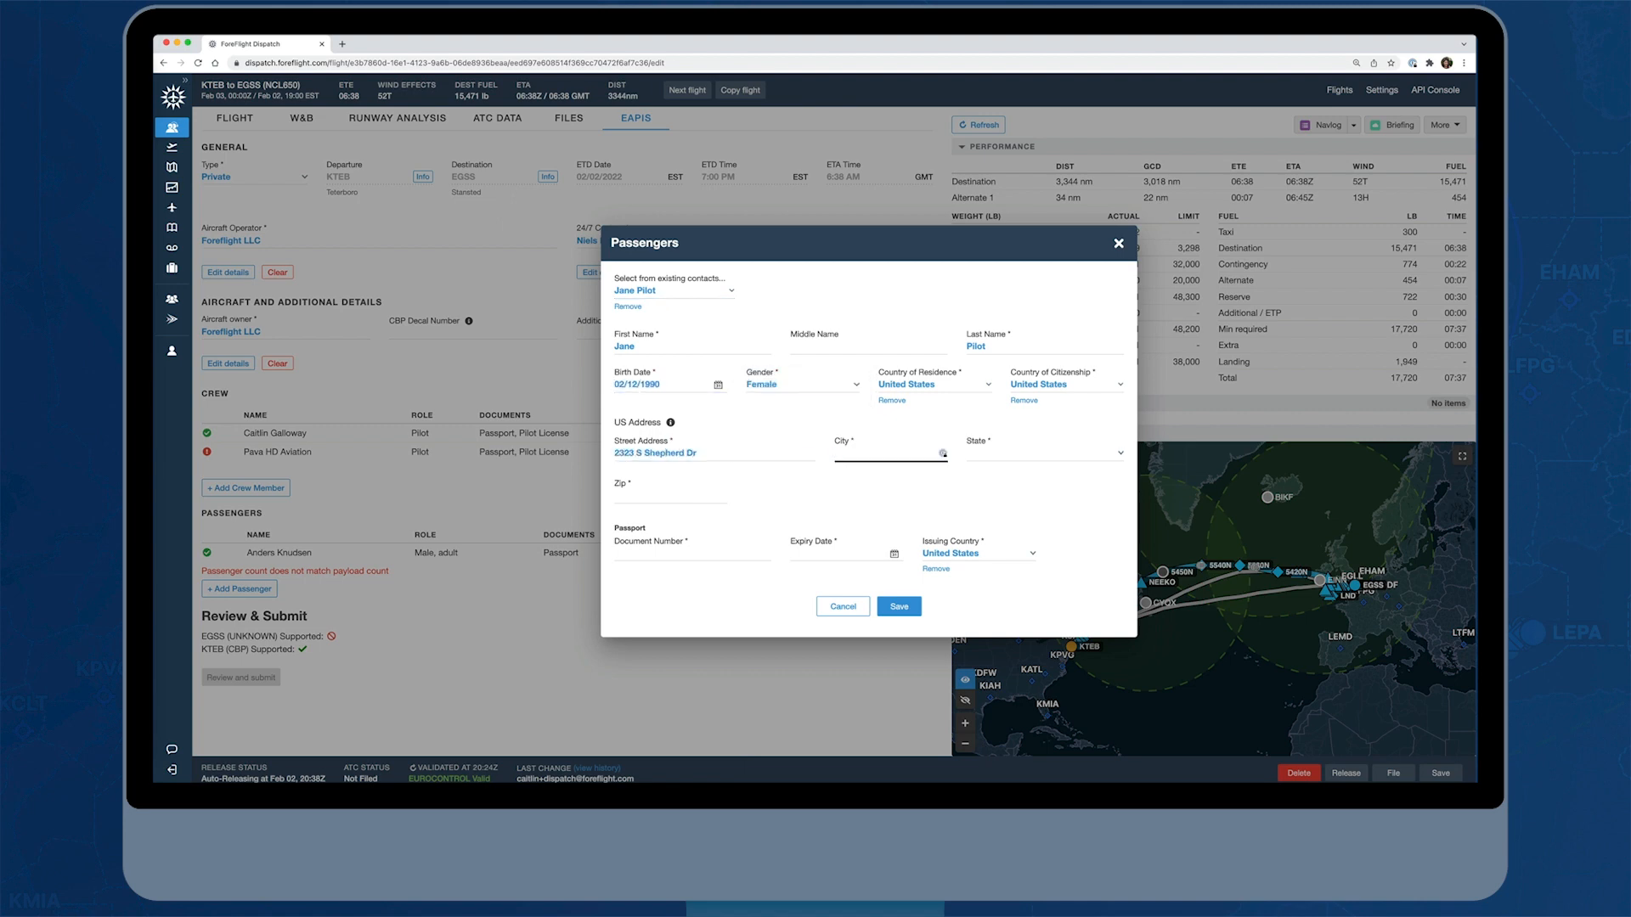
text(Houston)
key(Tab)
text(Texas)
key(Return)
key(Tab)
text(77019)
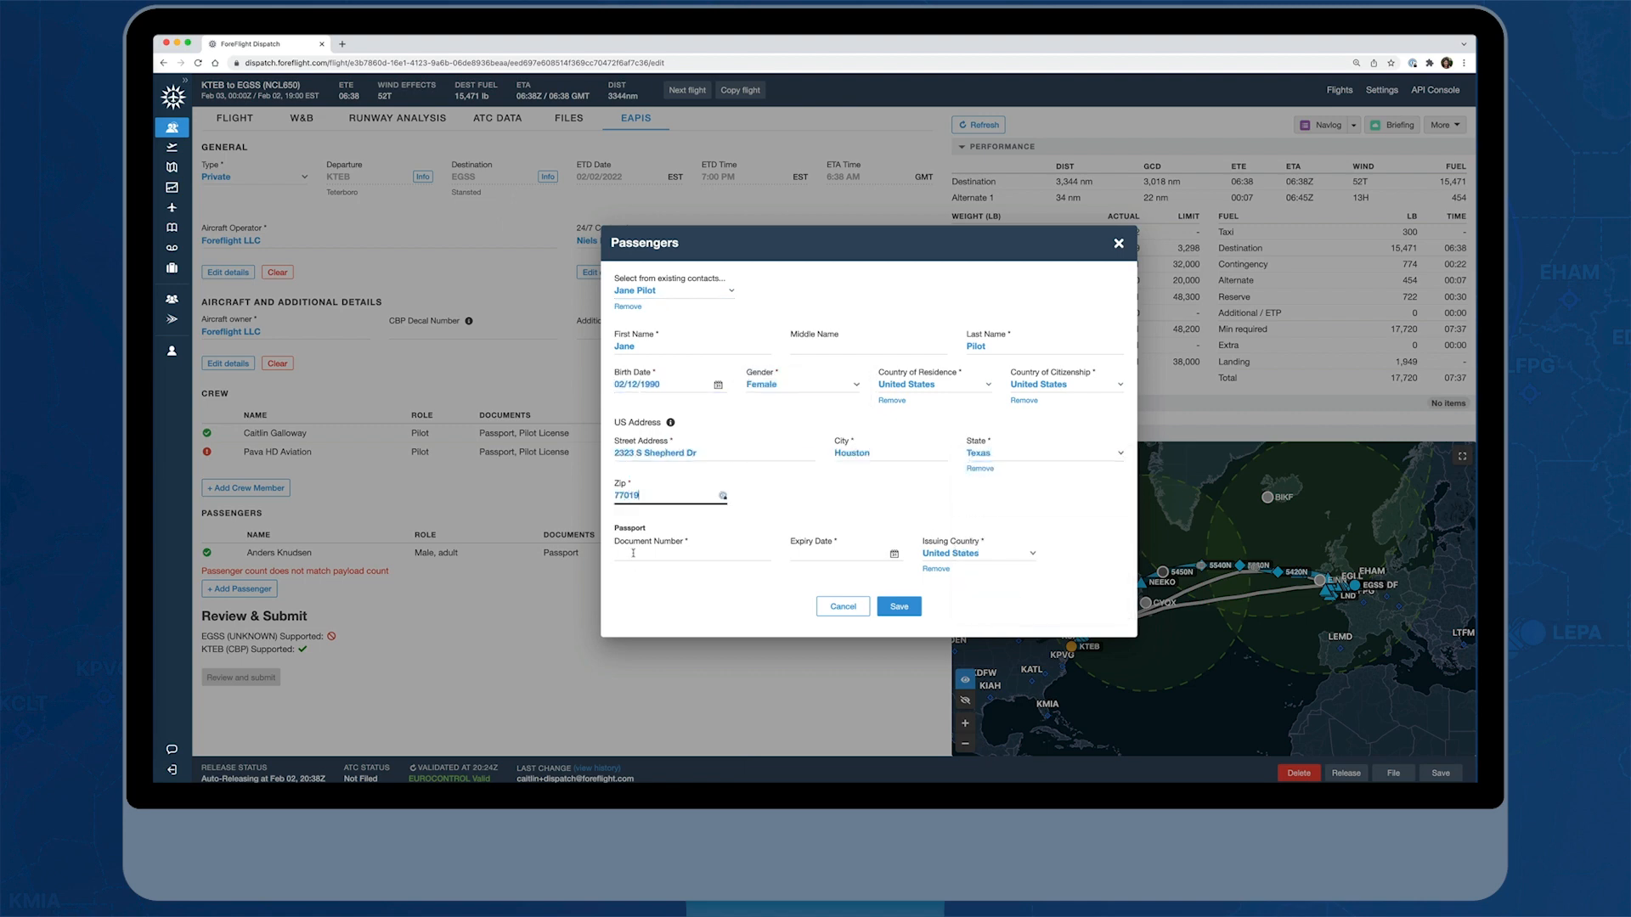
Enter the second passenger's passport document number and open the passport expiry date for entry
click(632, 553)
text(12345769)
key(Tab)
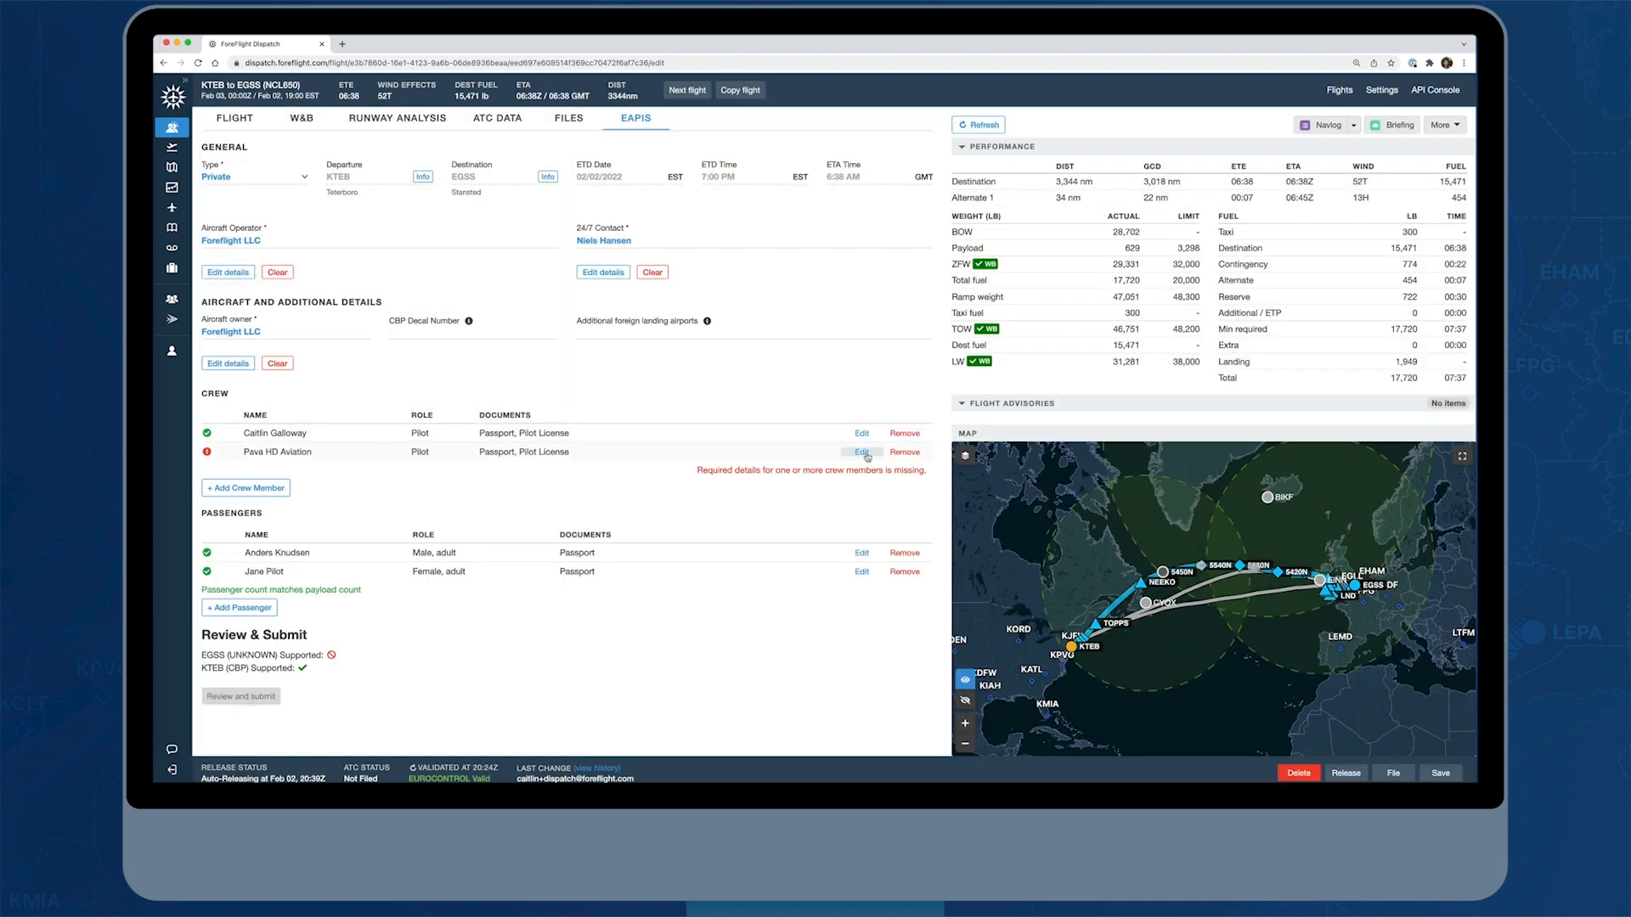
Fill in the flagged SIC crew member's birth date and set the gender to Male
click(665, 304)
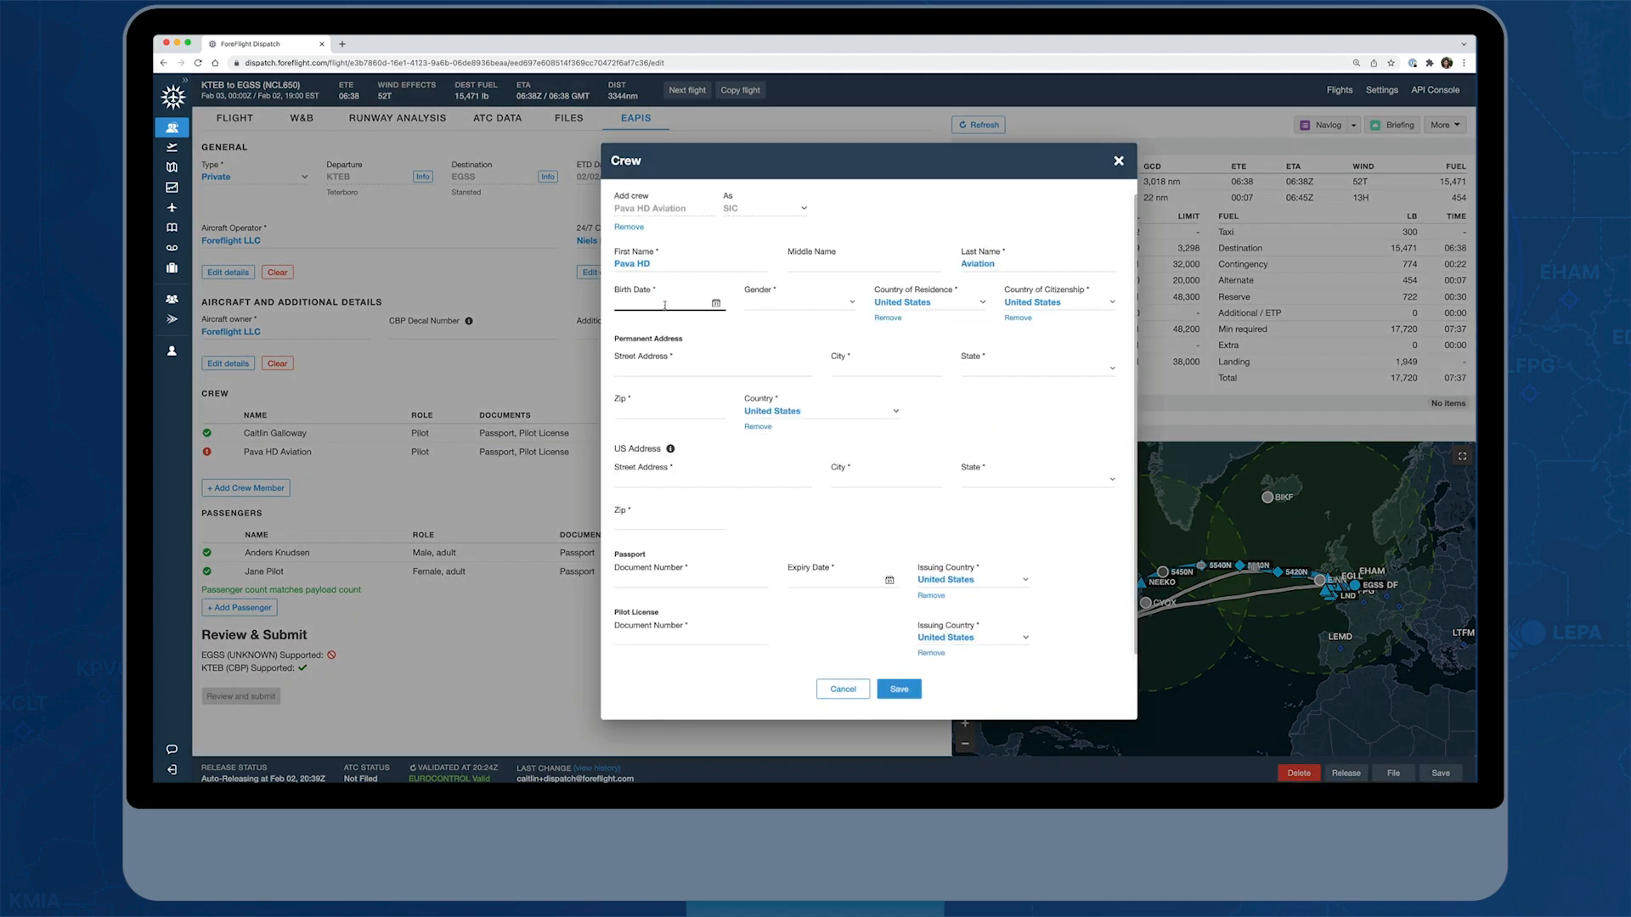
click(716, 304)
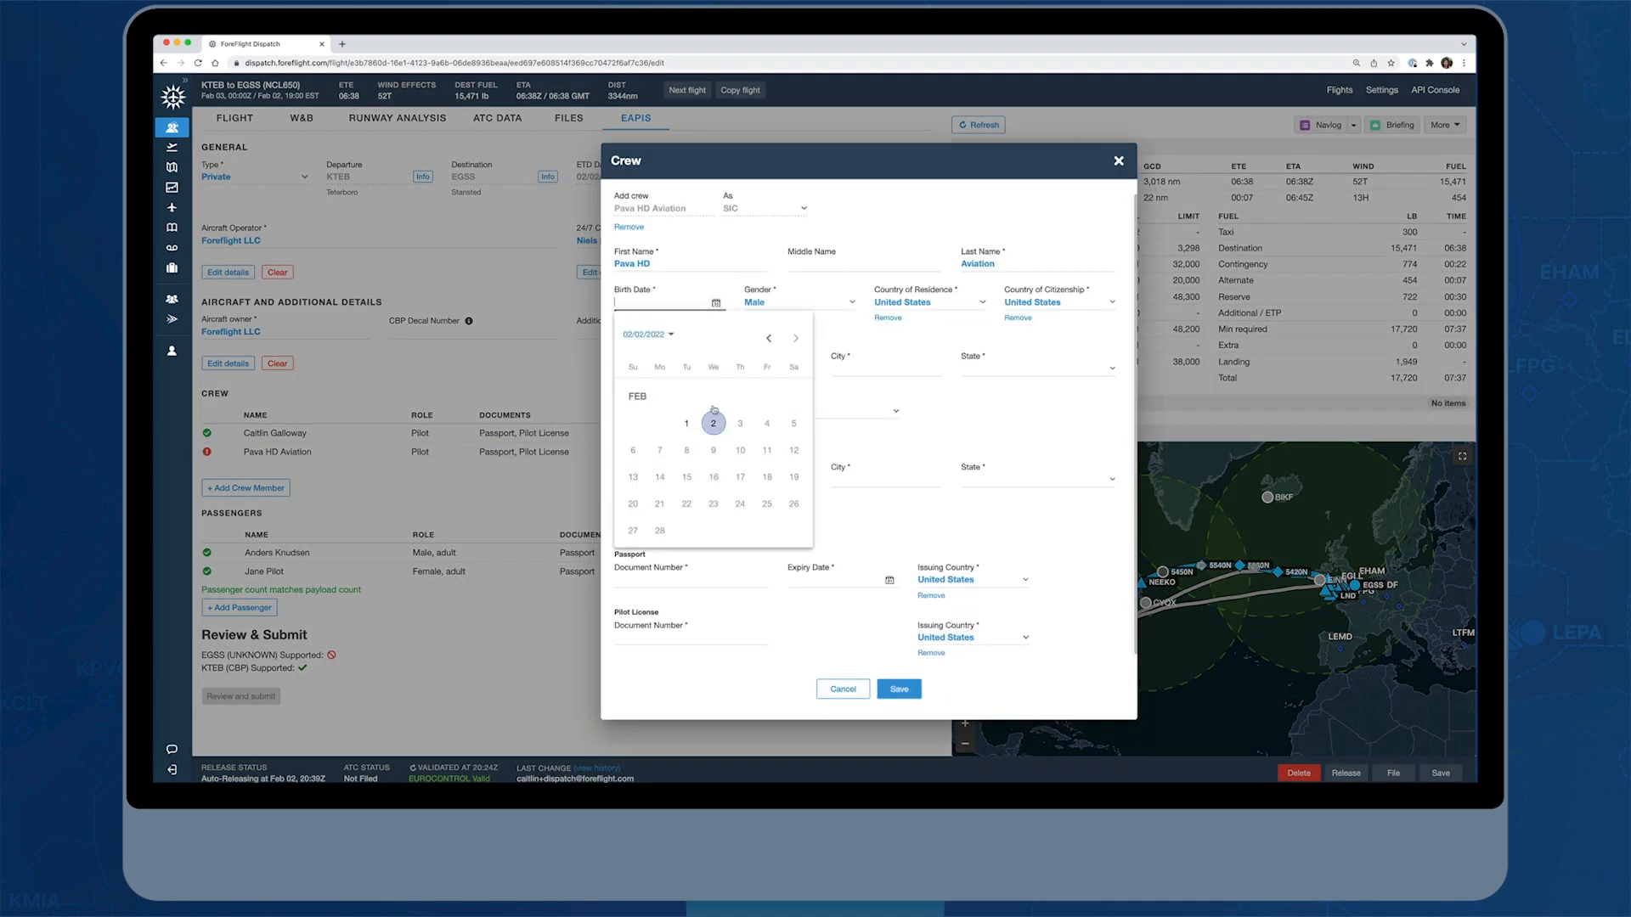
click(651, 336)
click(770, 338)
click(690, 463)
click(736, 408)
click(713, 471)
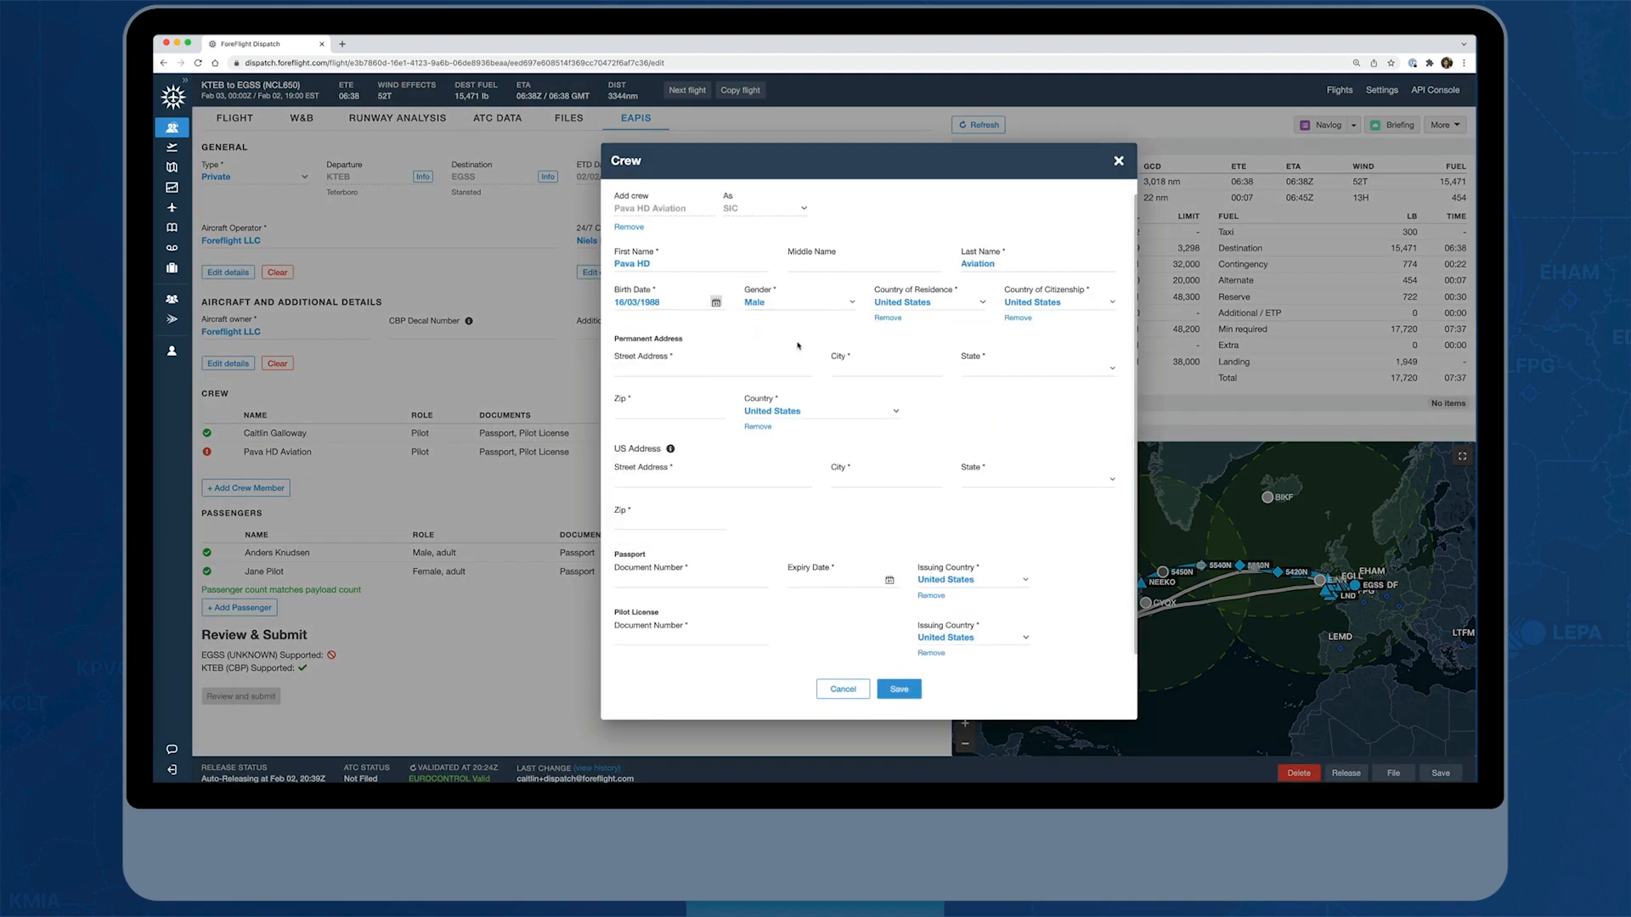
Enter the SIC crew member's permanent street address, city, state and zip
click(704, 366)
text(2323 S Shepherd Dr)
key(Tab)
text(Houston)
key(Tab)
text(tex)
key(Tab)
Enter the SIC crew member's US street address, city, state and zip
key(Tab)
text(77019)
key(Tab)
key(Tab)
key(Tab)
text(2323 S Shepherd Dr)
key(Tab)
text(Houston)
key(Tab)
text(Texas)
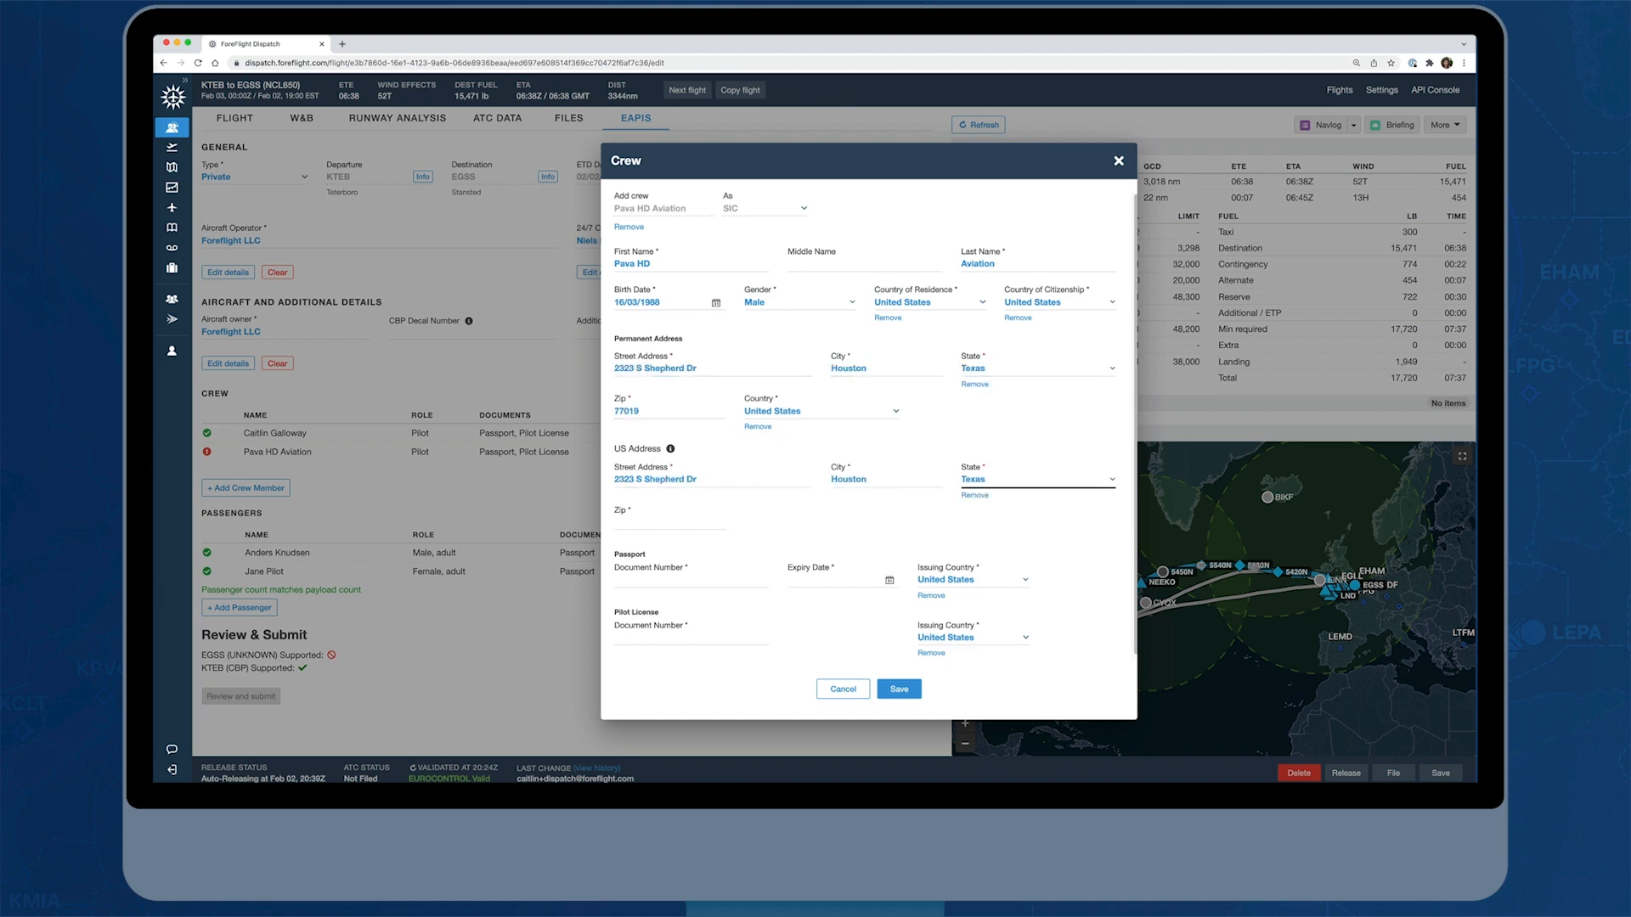
Enter the crew member's passport document number and set its expiry date to 15/06/2039
key(Tab)
text(77019)
key(Tab)
text(12345678)
click(890, 580)
click(883, 518)
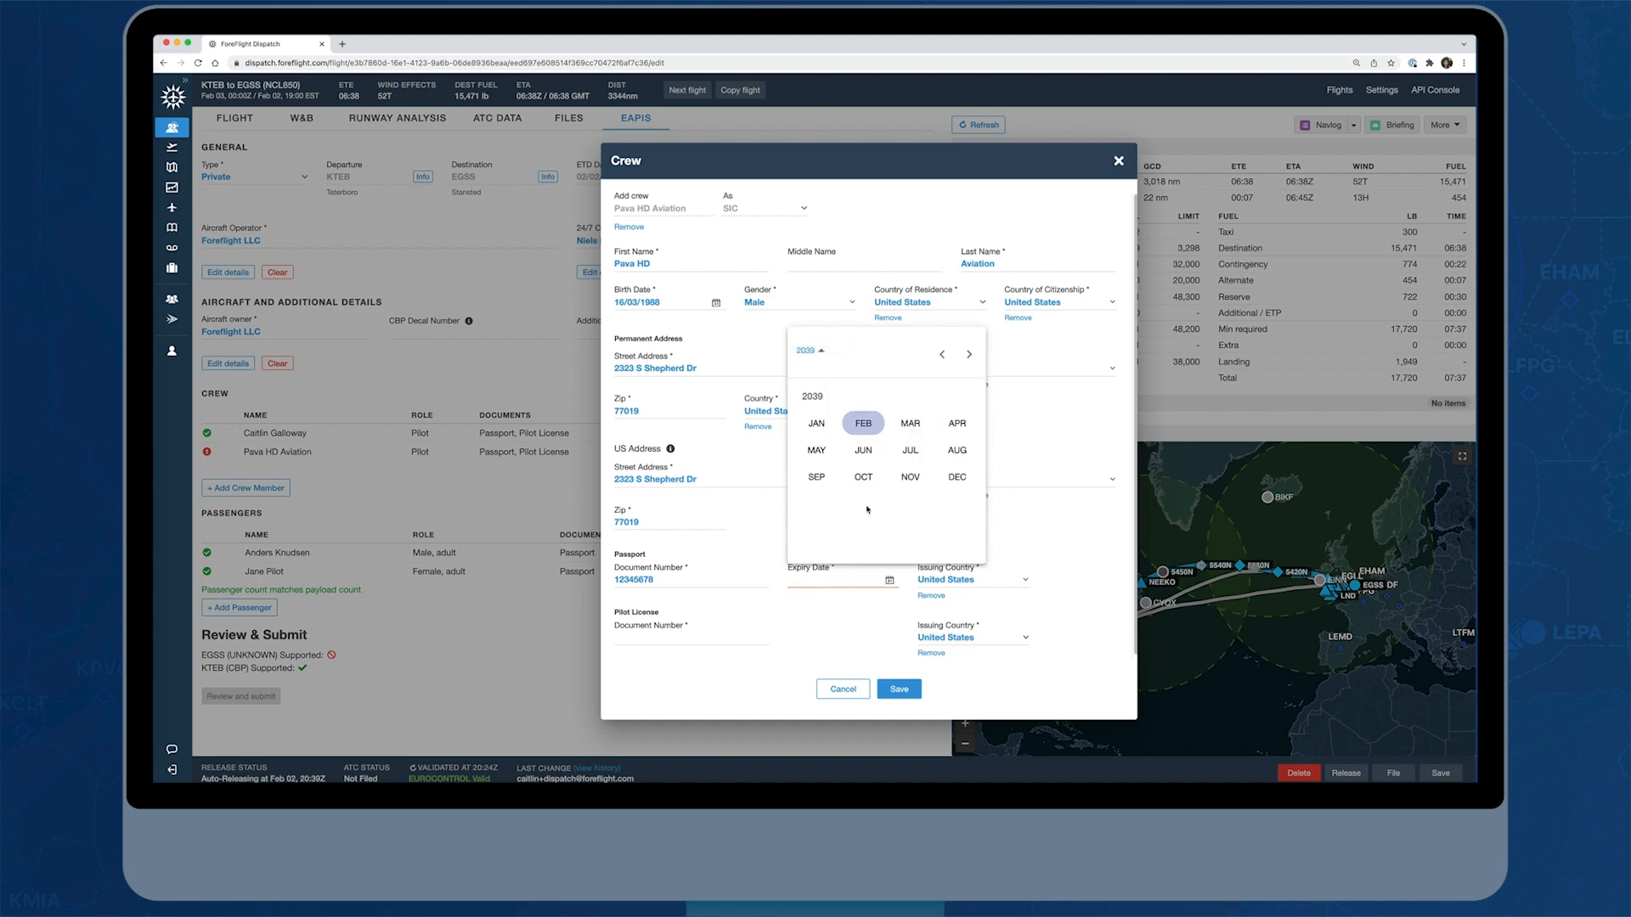
click(863, 450)
click(885, 476)
Enter the crew member's pilot license document number and save the crew details
click(690, 637)
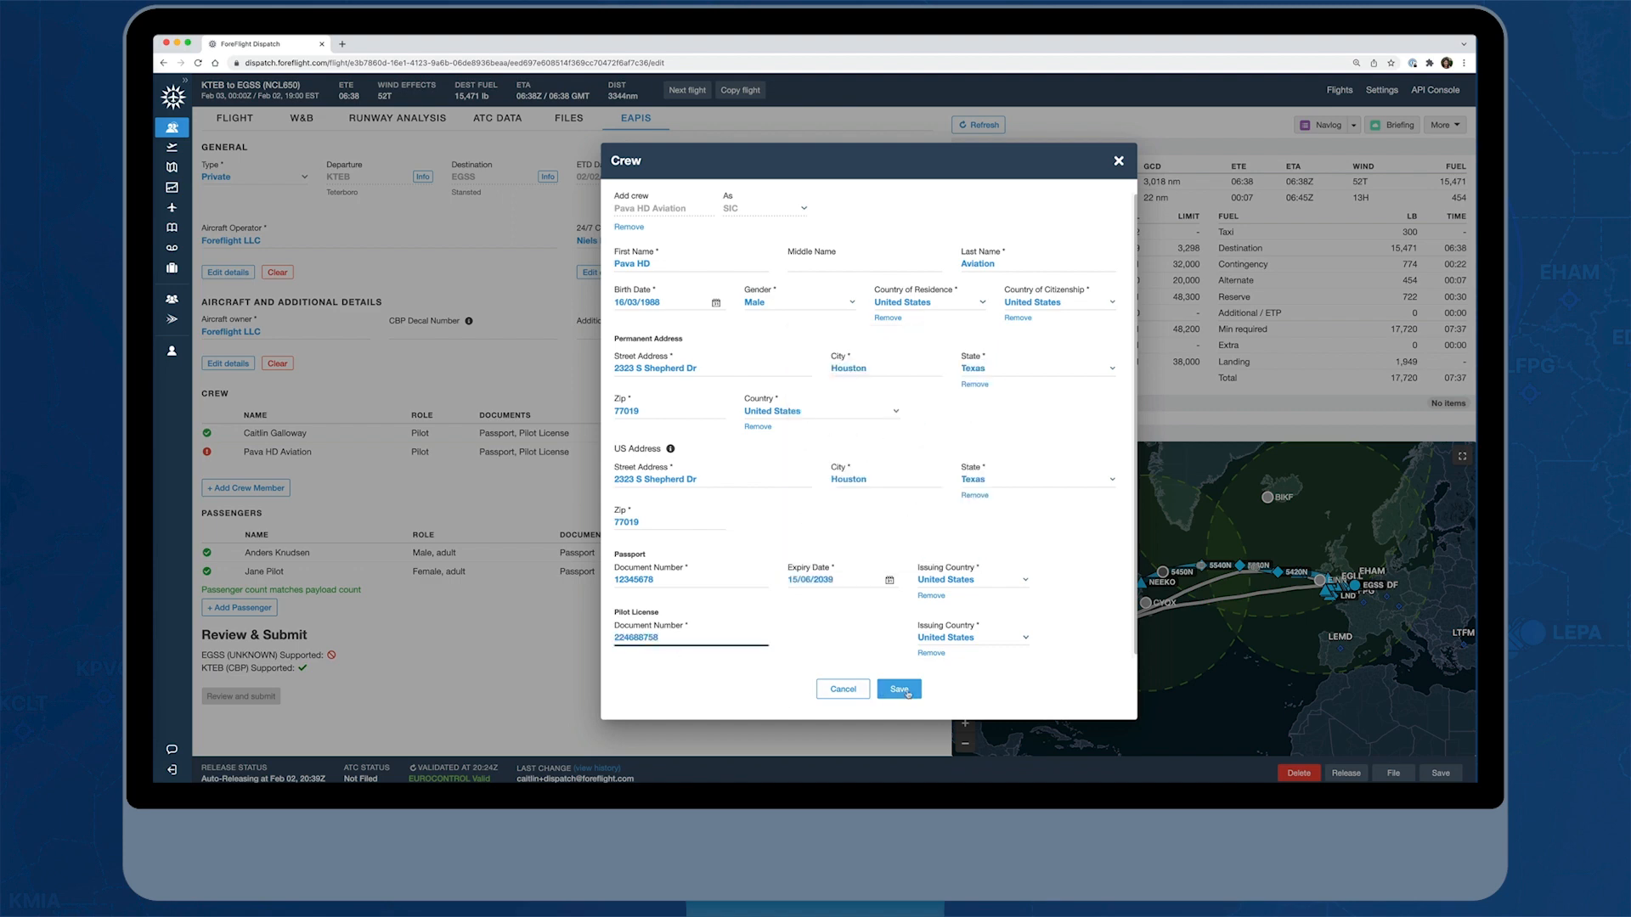
click(905, 692)
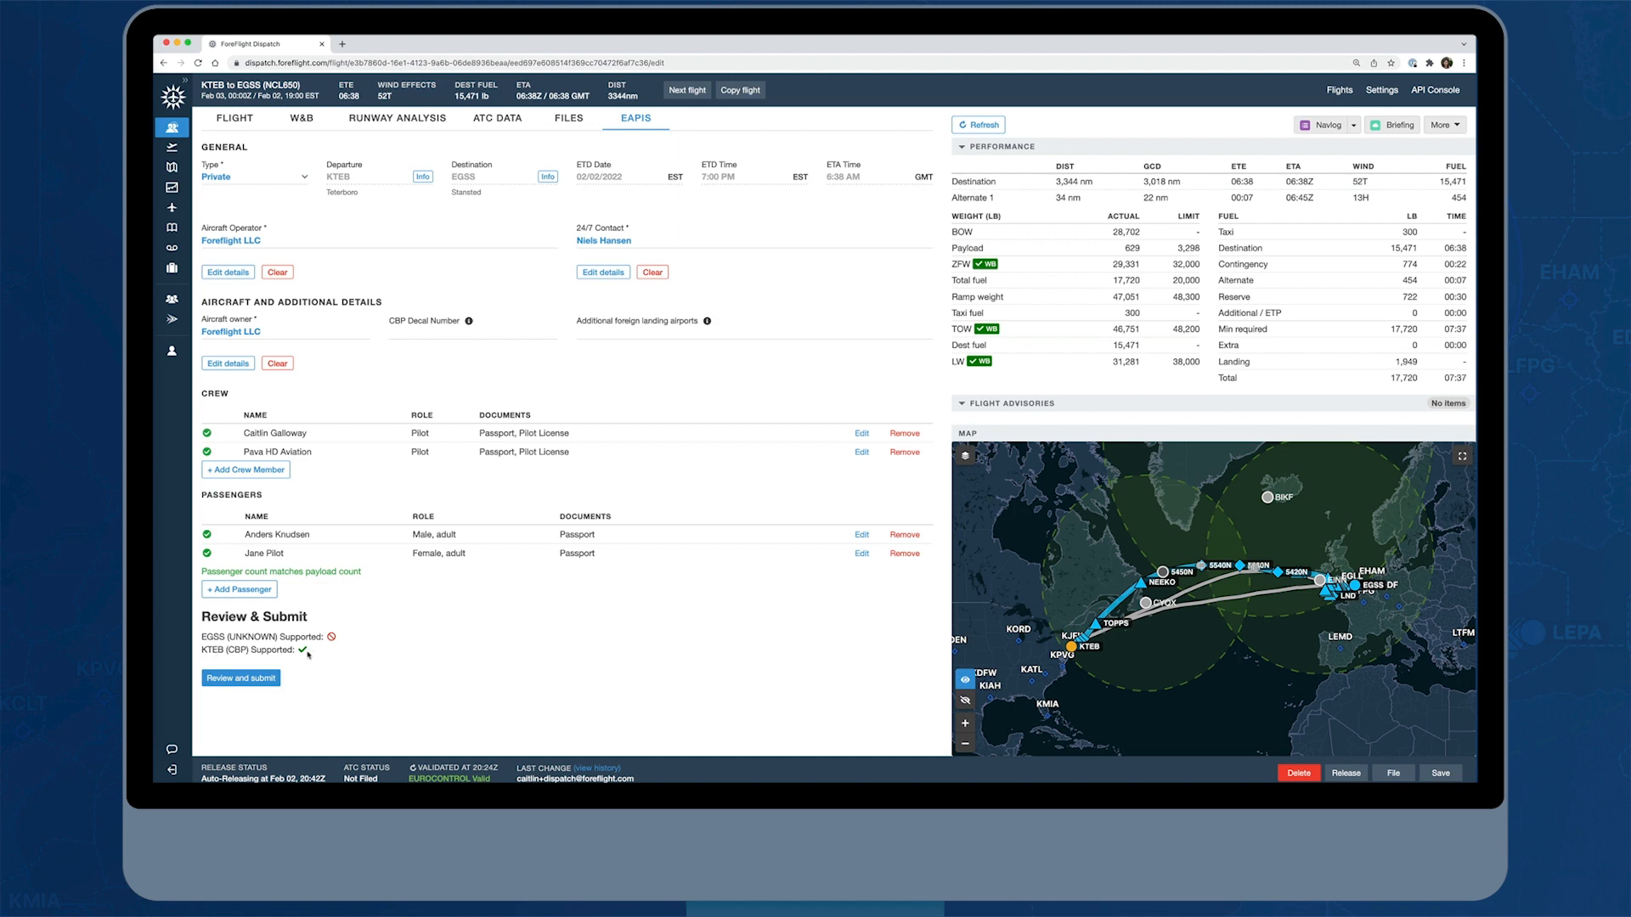
Open the eAPIS manifest for review and examine its flight, aircraft, operator, crew and passenger details
click(242, 679)
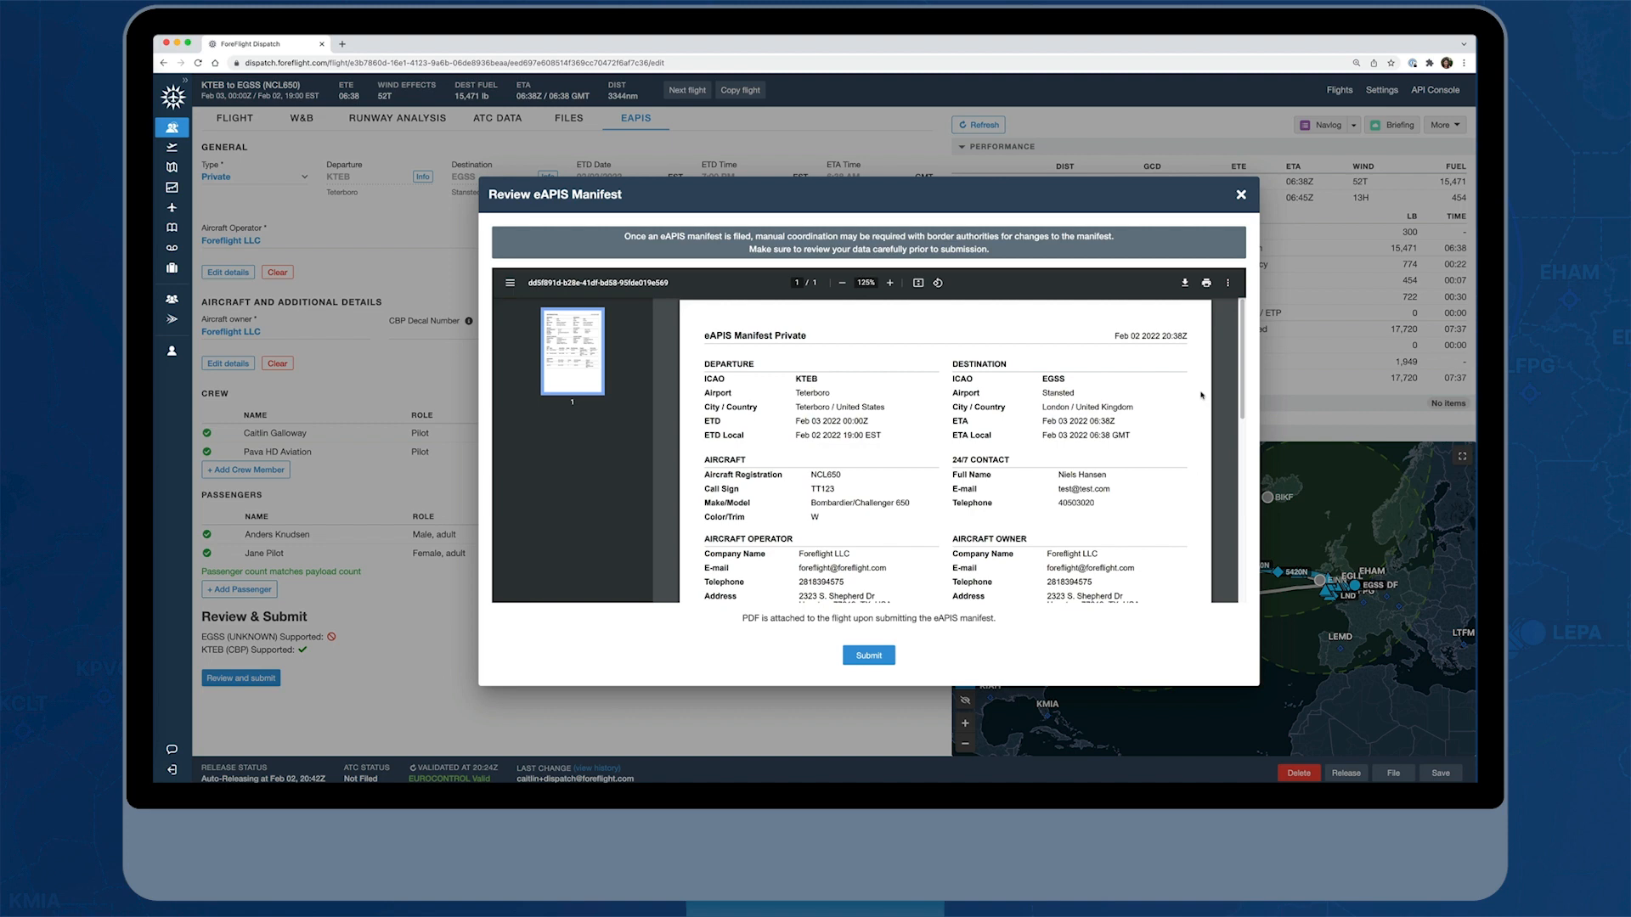
scroll(1201, 395, down, 2)
scroll(1189, 417, down, 5)
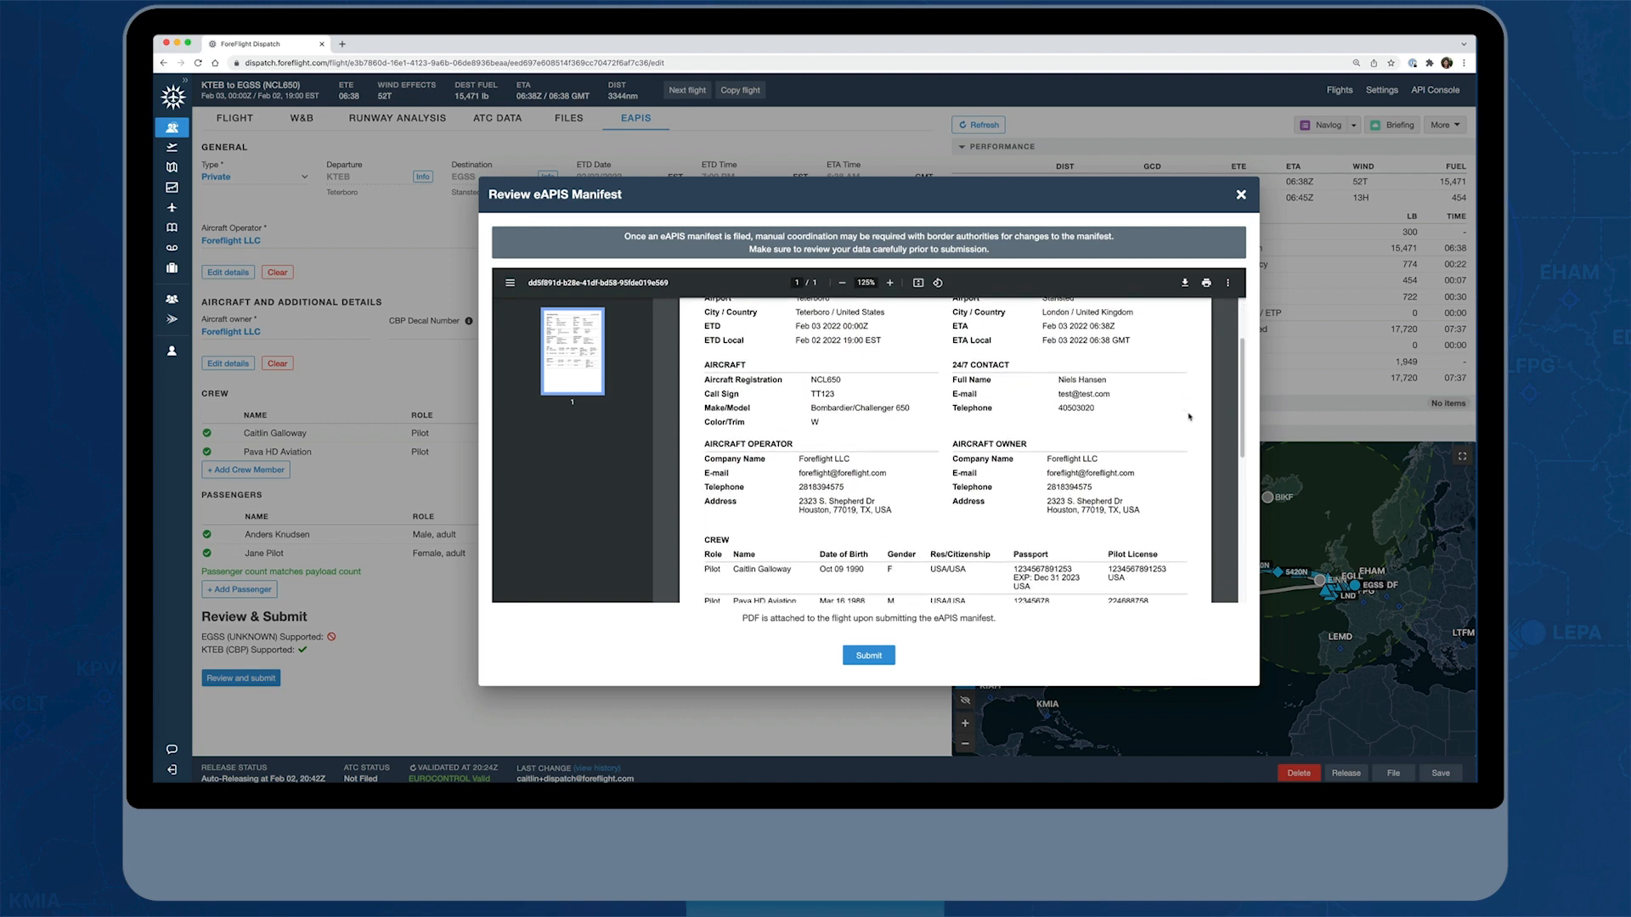
scroll(1187, 417, down, 3)
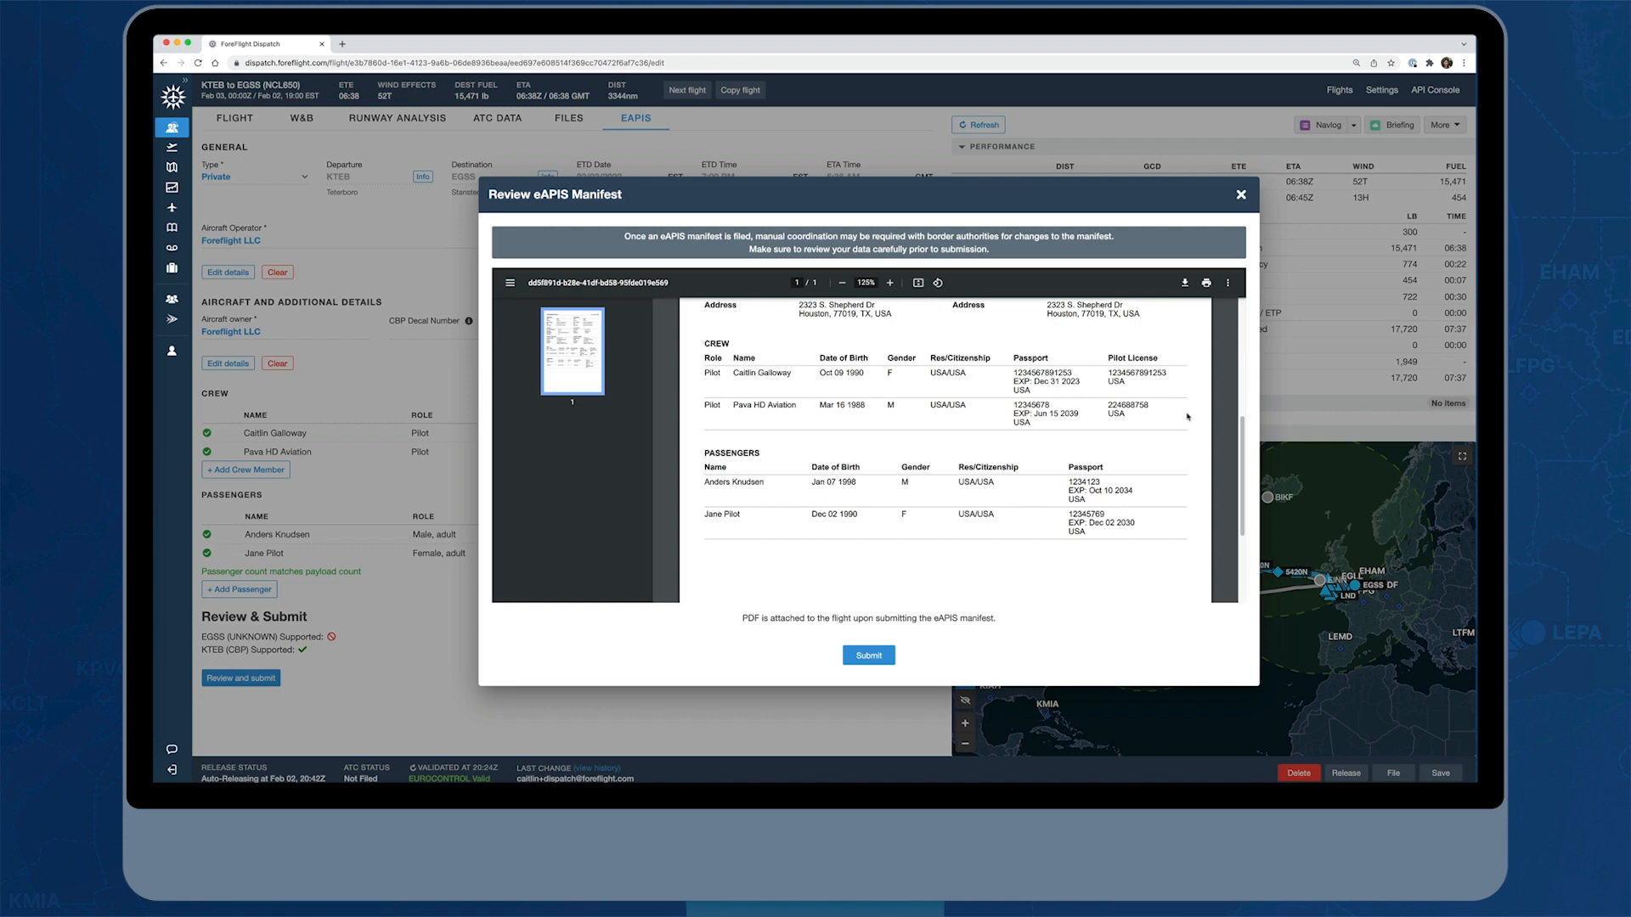
Review the manifest's crew, passenger and flight details and close the eAPIS review without submitting it
scroll(1187, 416, down, 5)
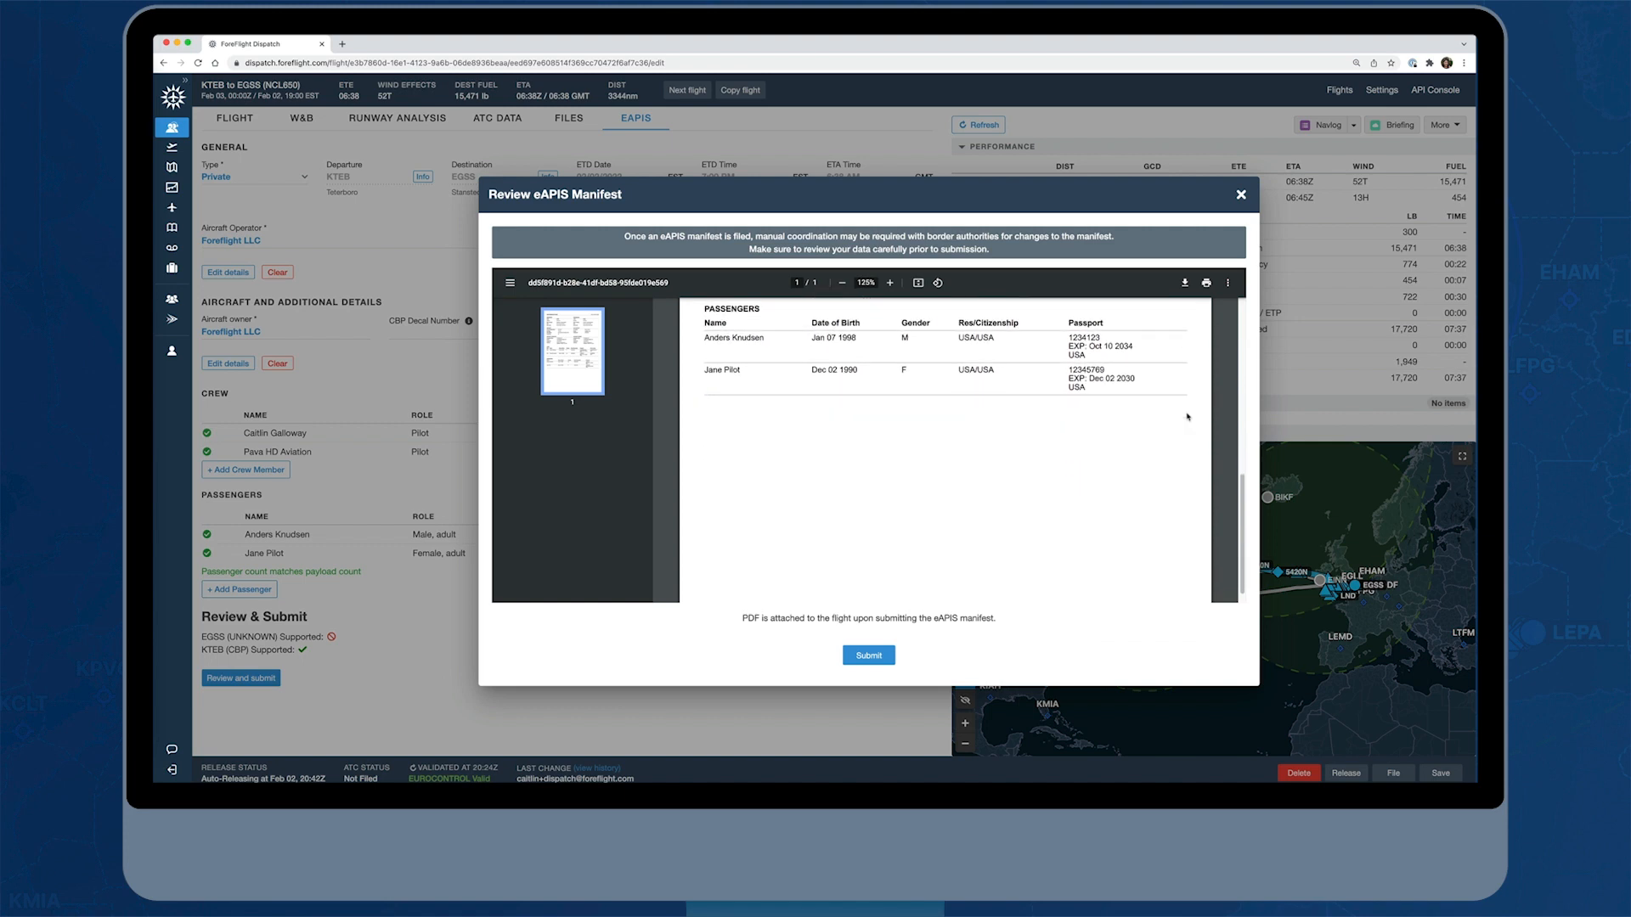
scroll(1187, 416, down, 1)
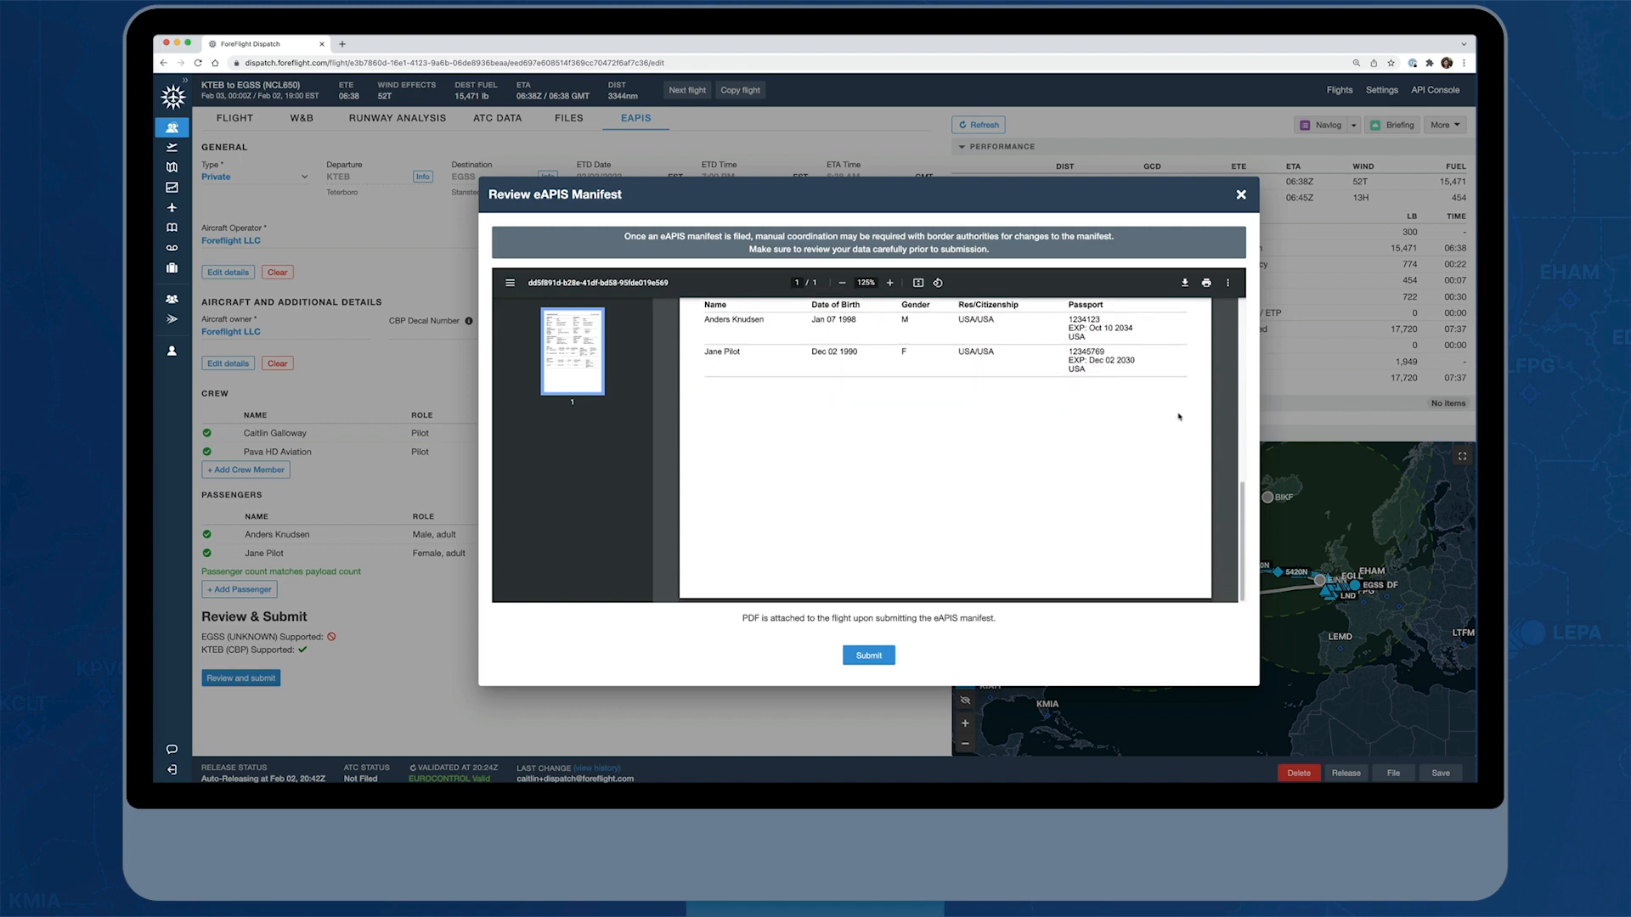
scroll(1181, 414, up, 7)
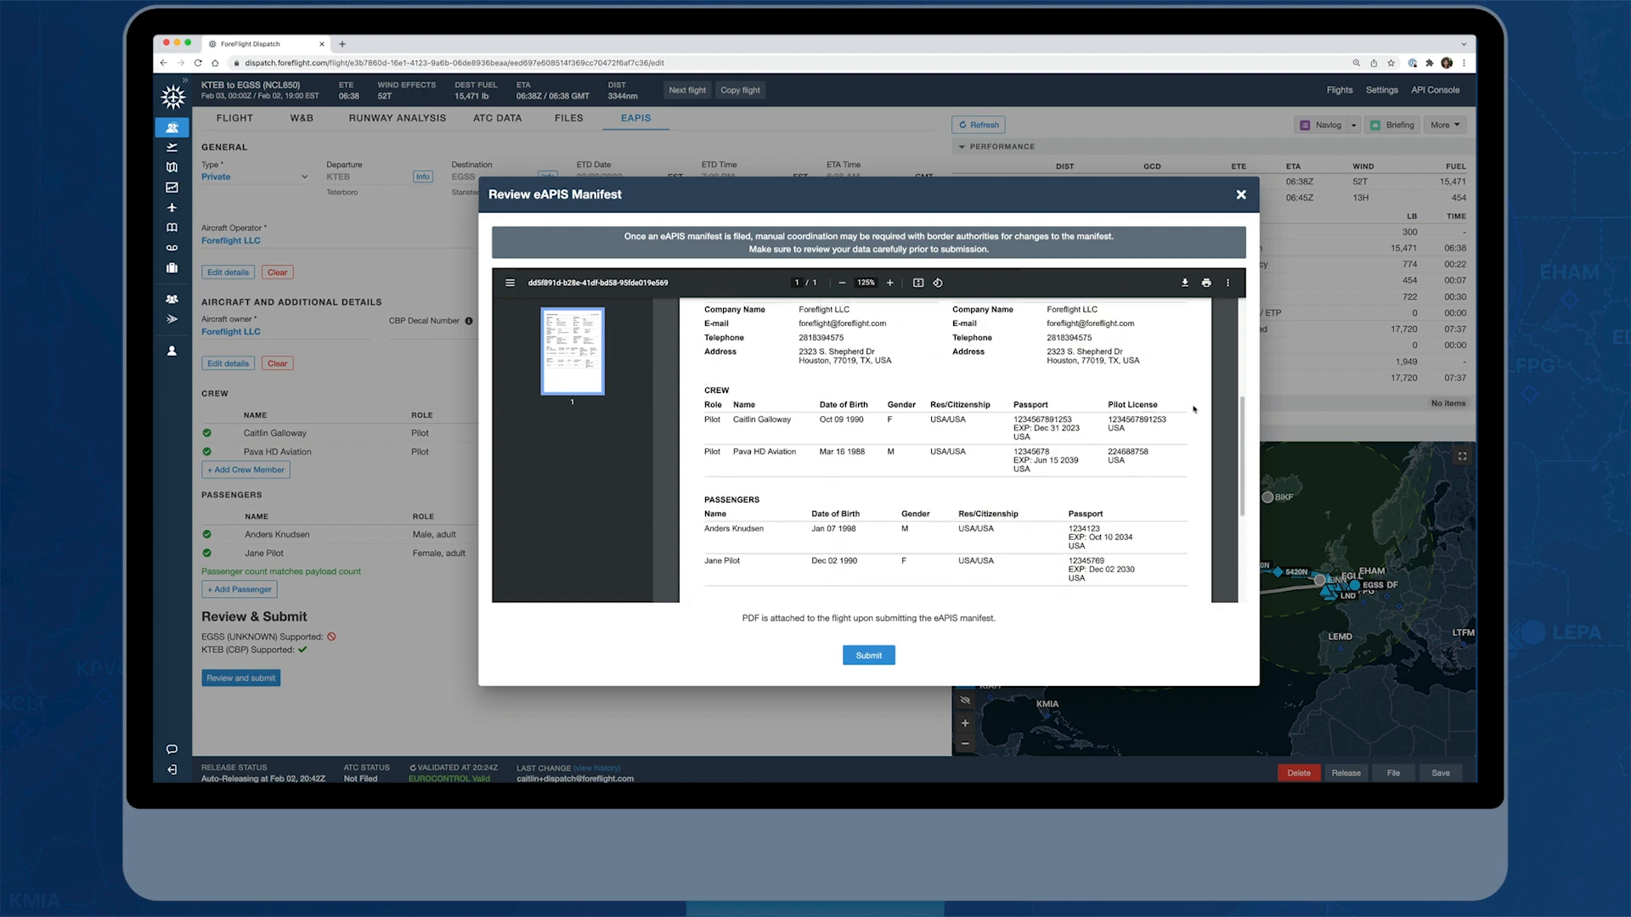
scroll(1194, 410, up, 8)
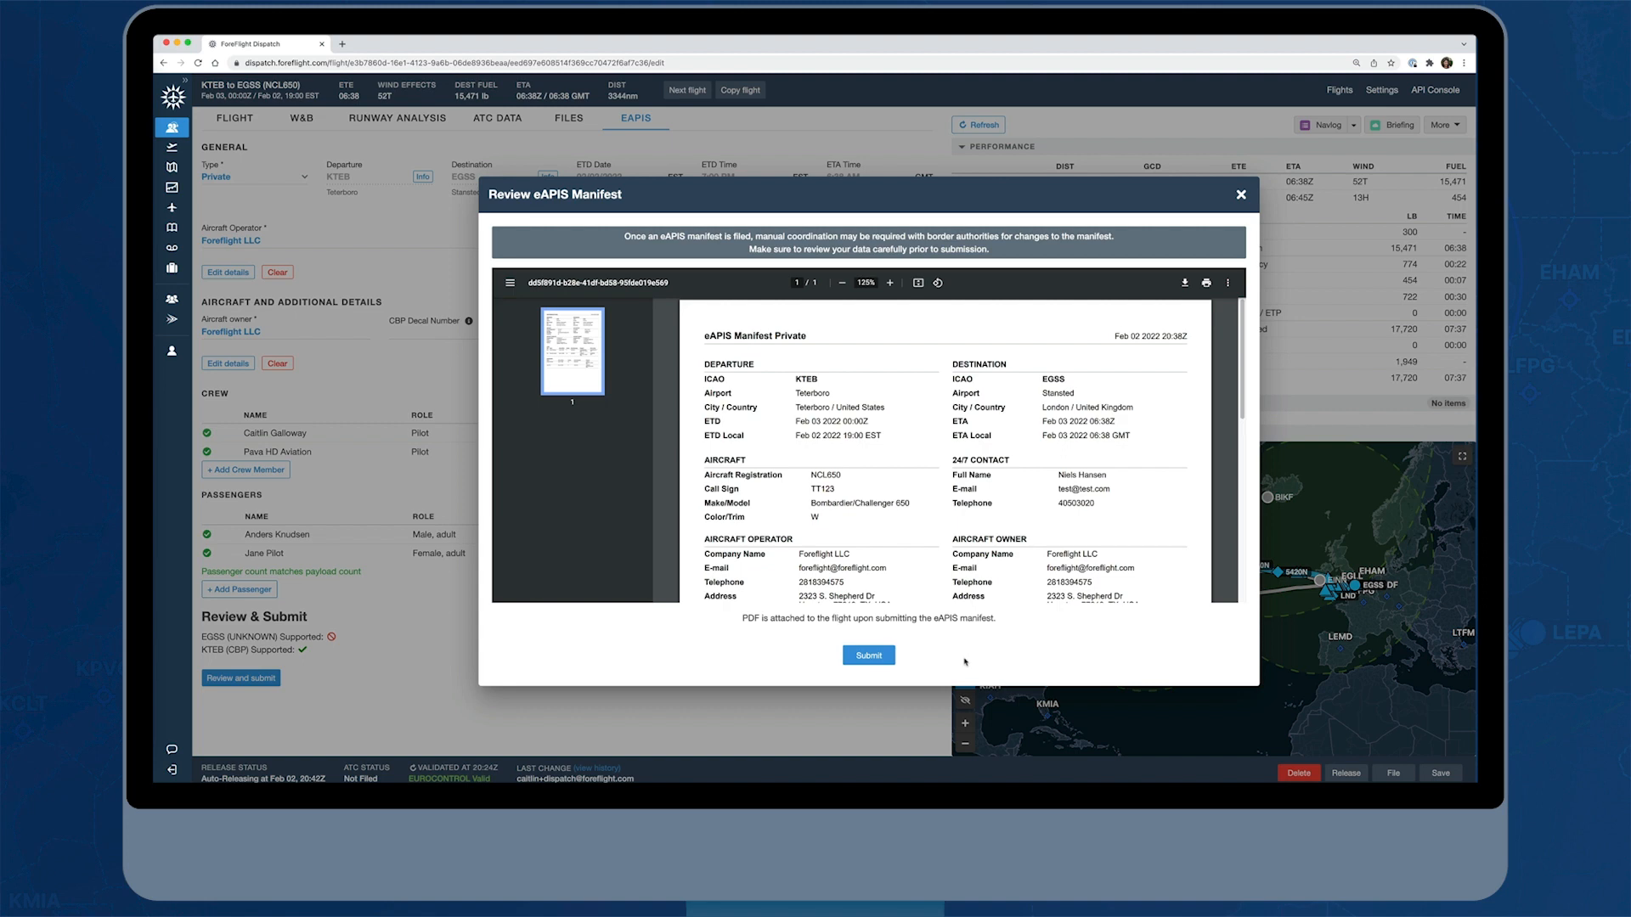
click(1240, 196)
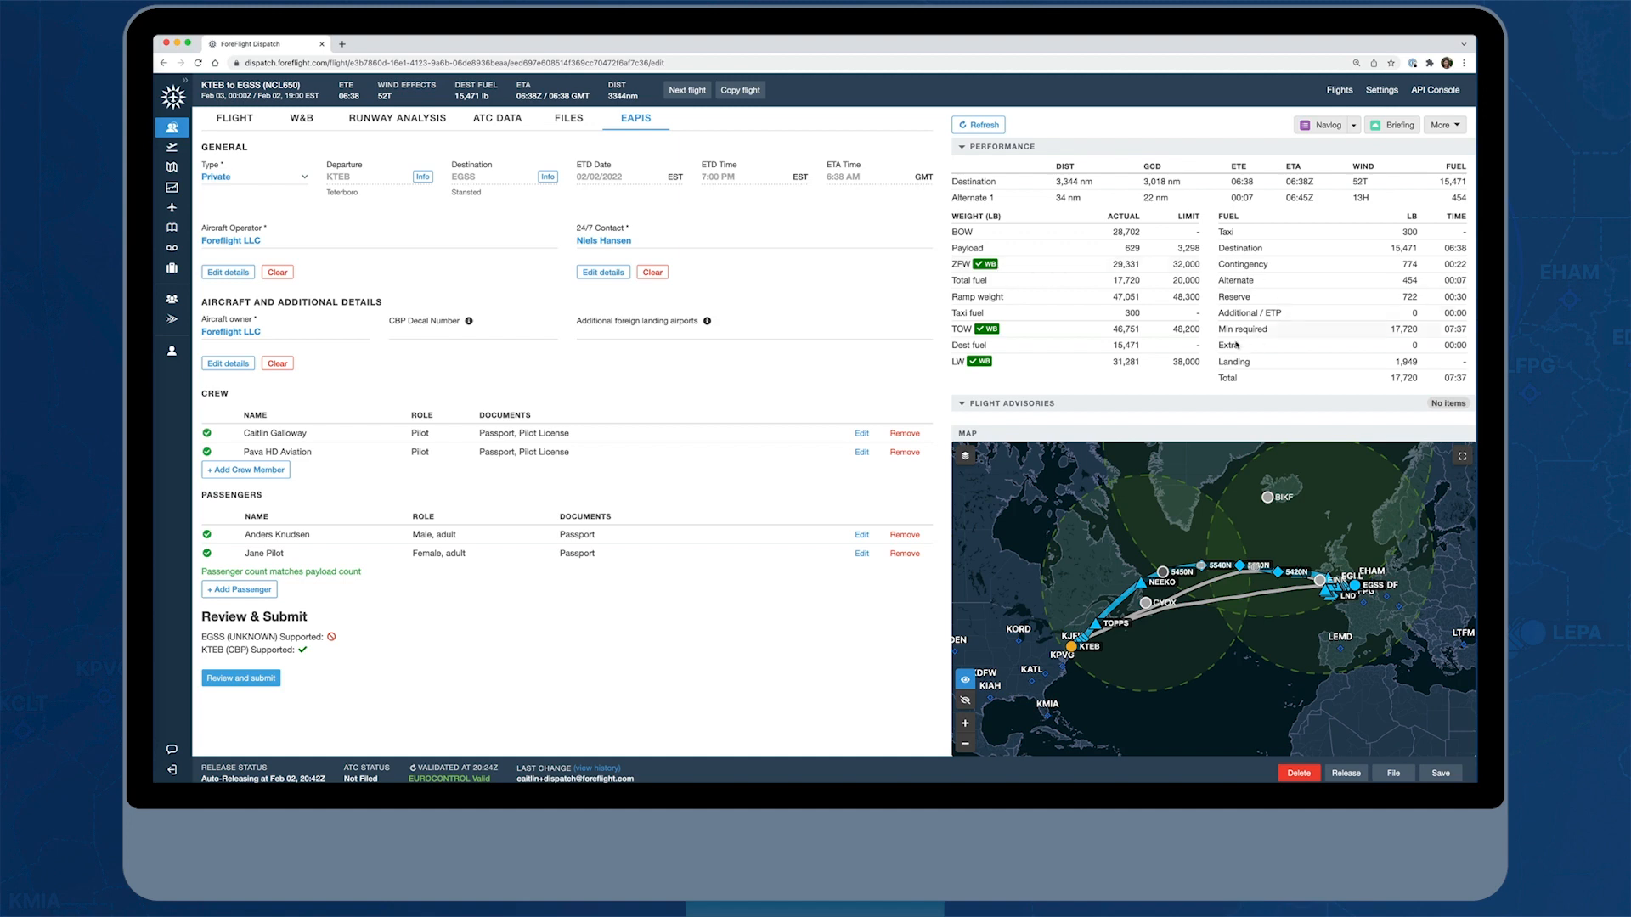
Check the flight advisories section and the list of available navlog templates
click(962, 407)
click(963, 407)
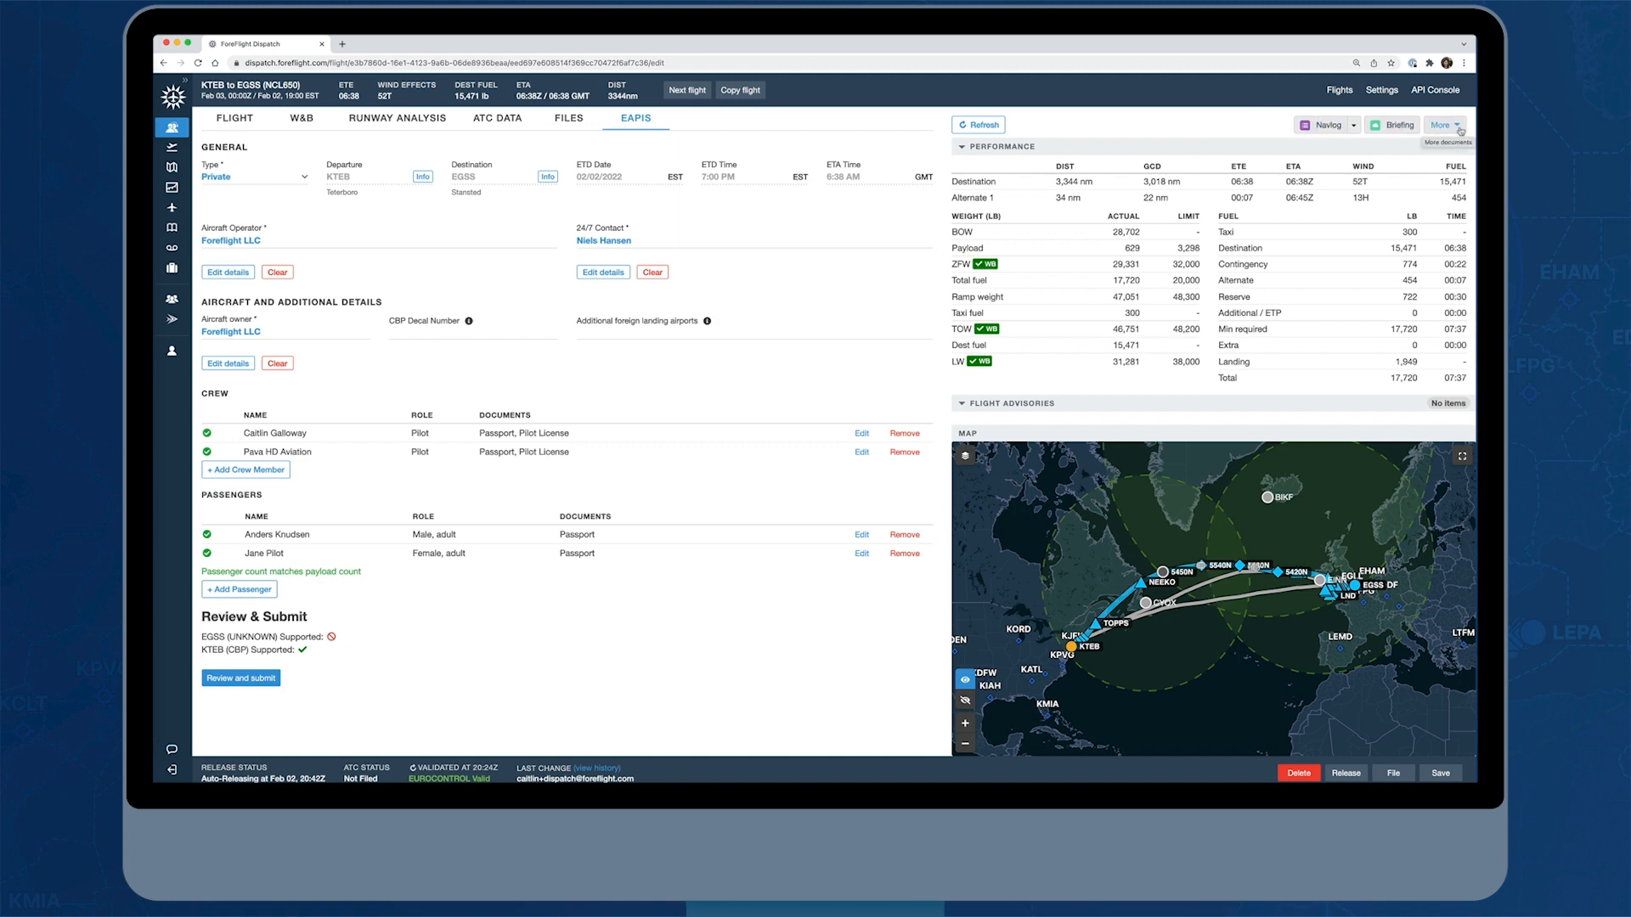
click(1355, 127)
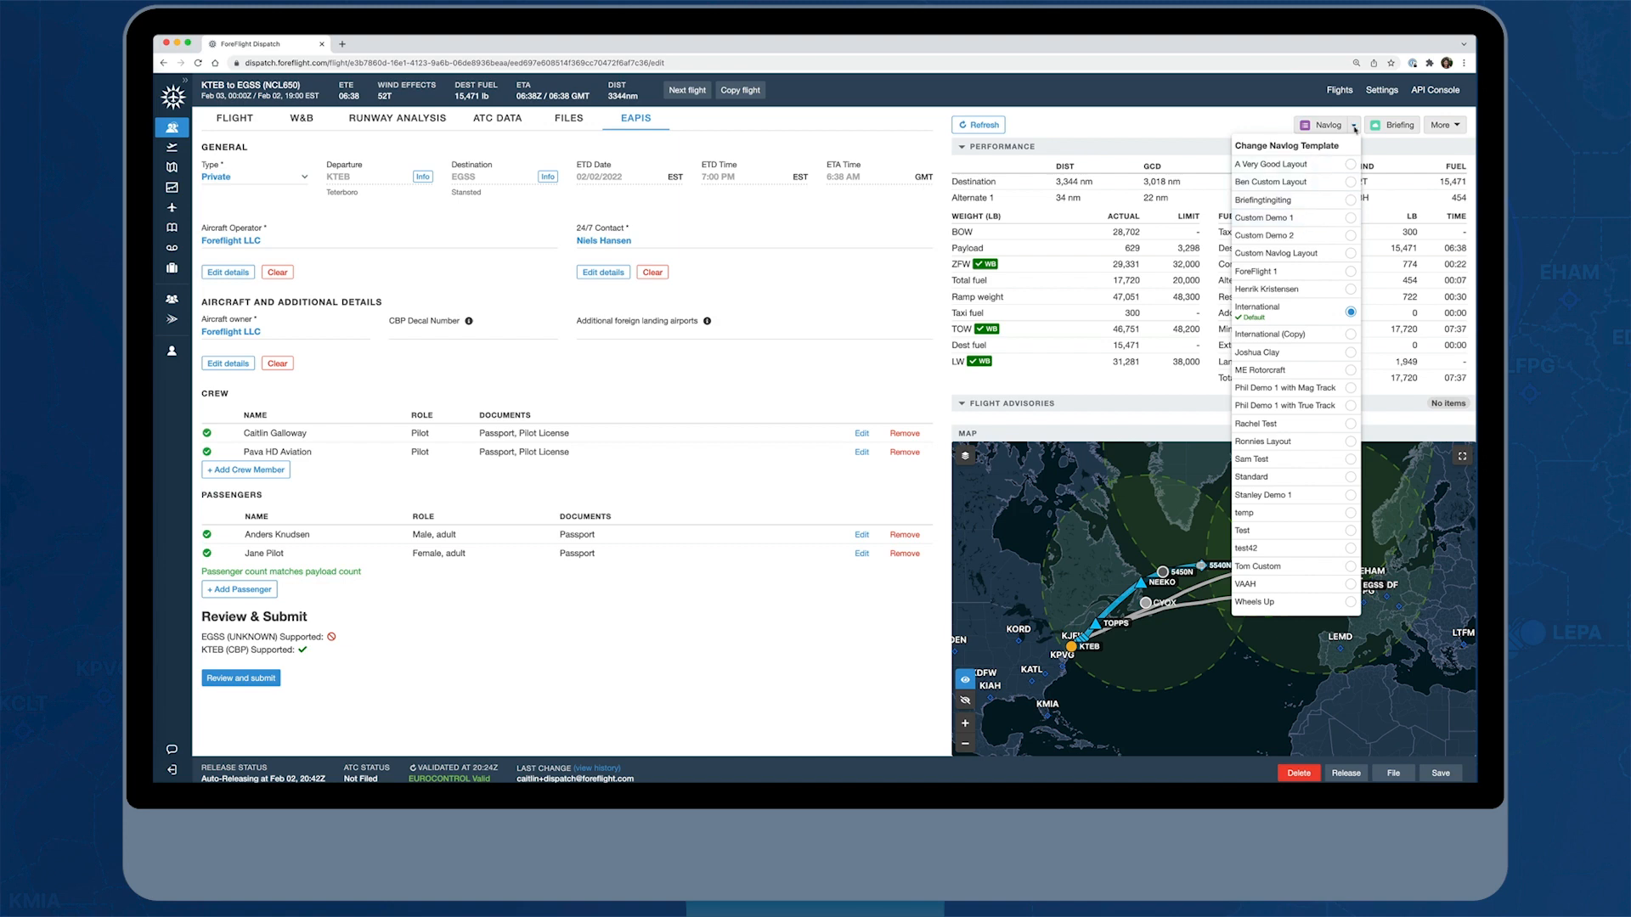
click(1354, 126)
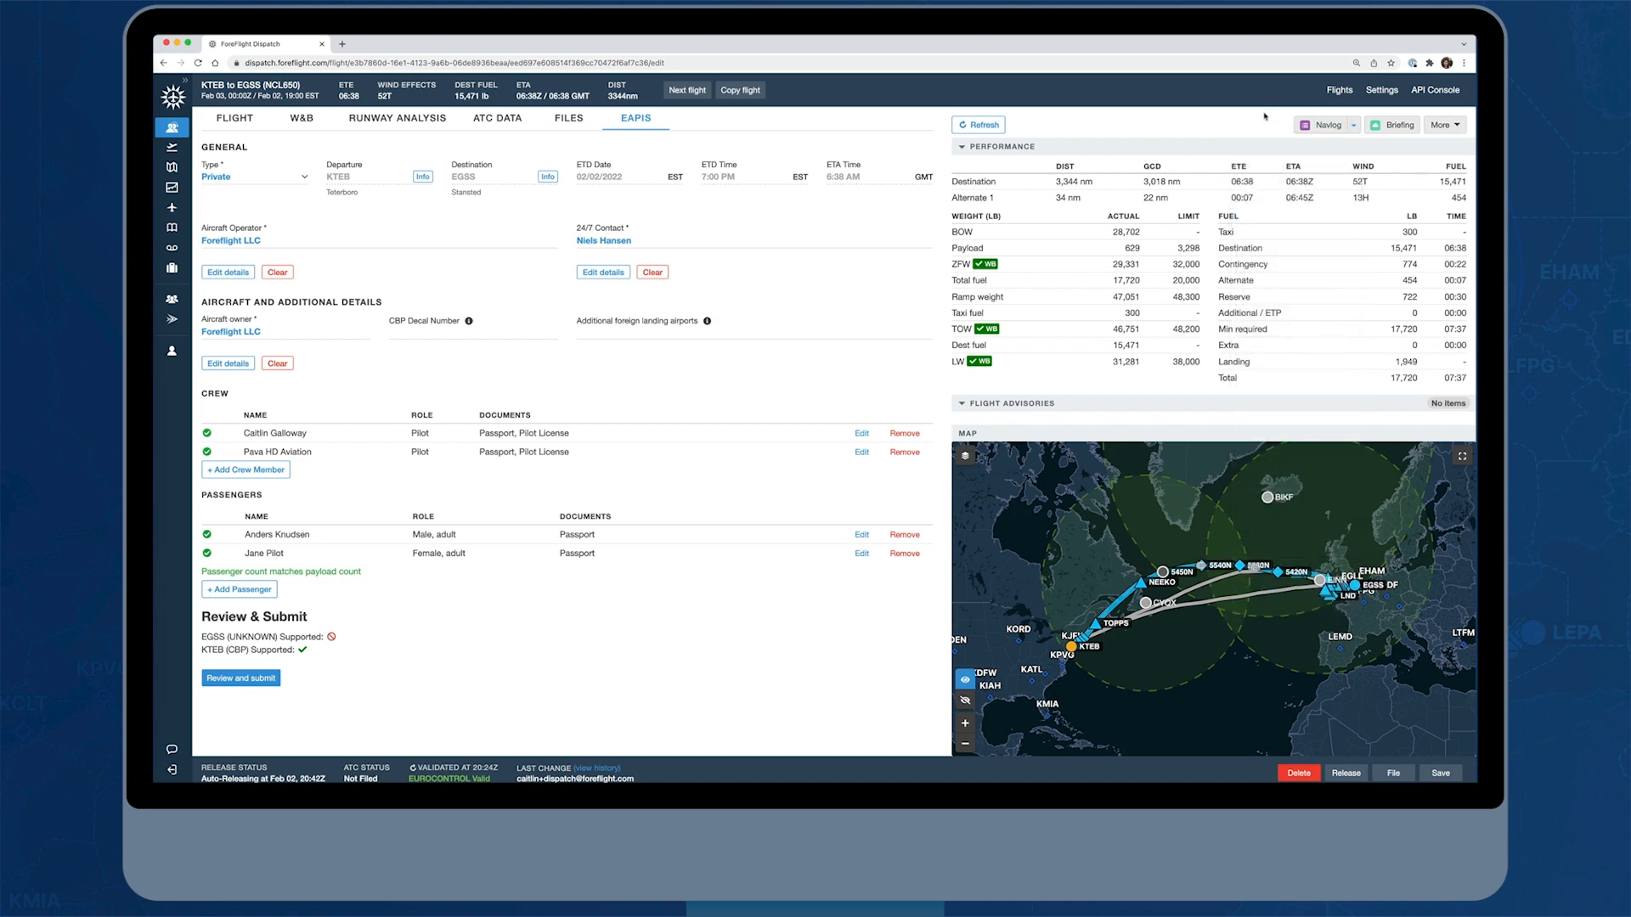
Generate the briefing and the Overflight Report for the KTEB to EGSS flight
click(1392, 127)
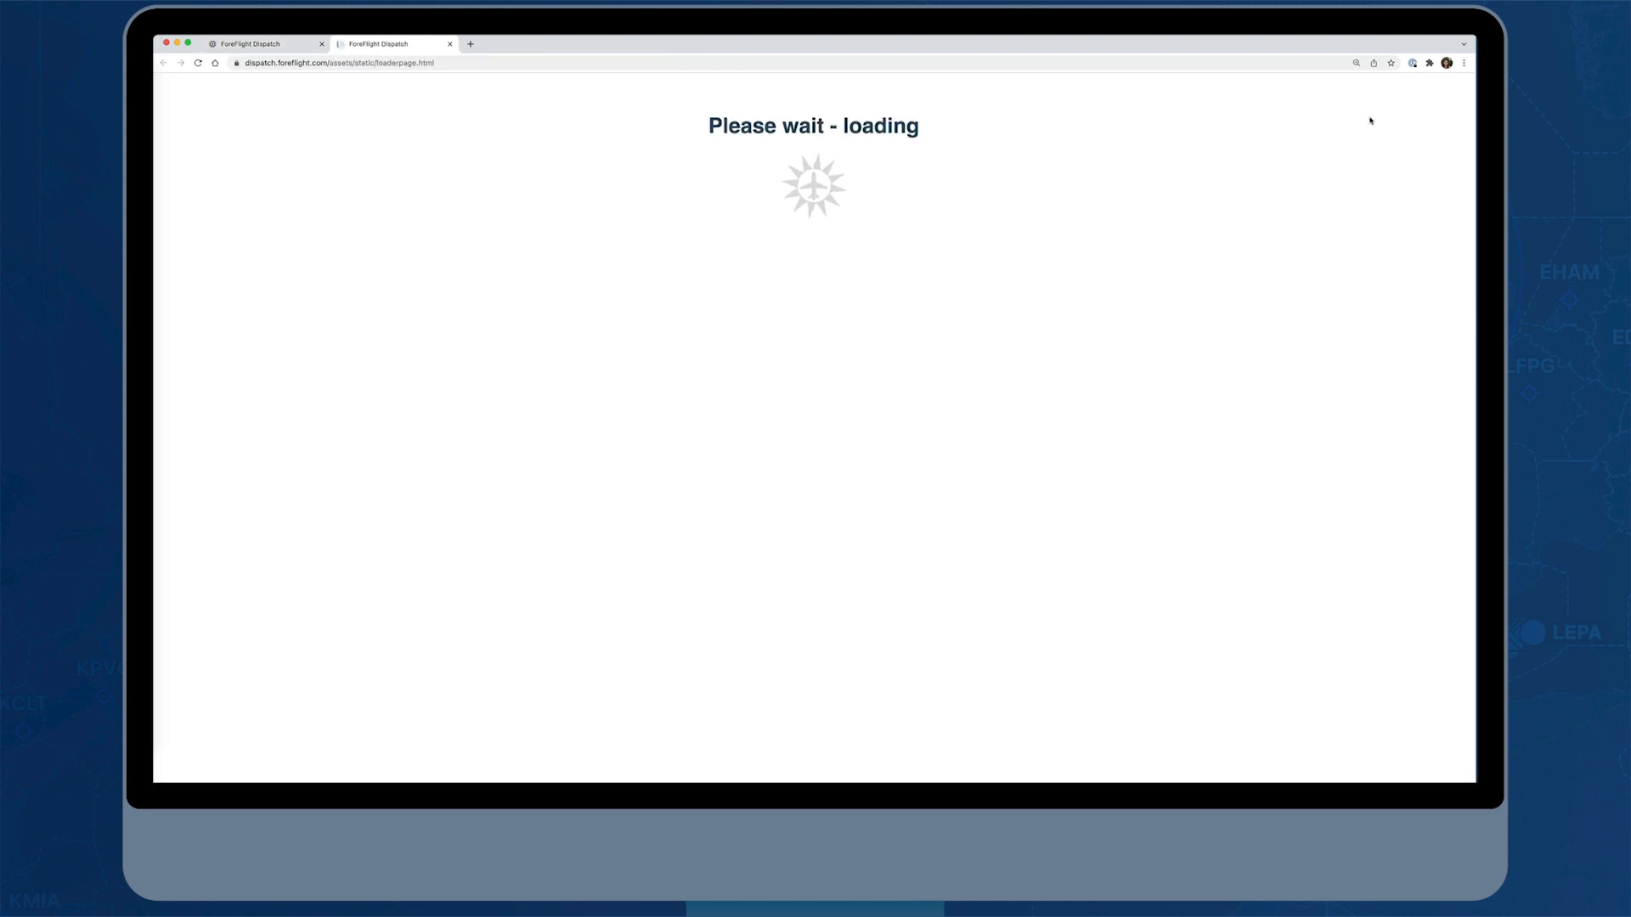
click(283, 42)
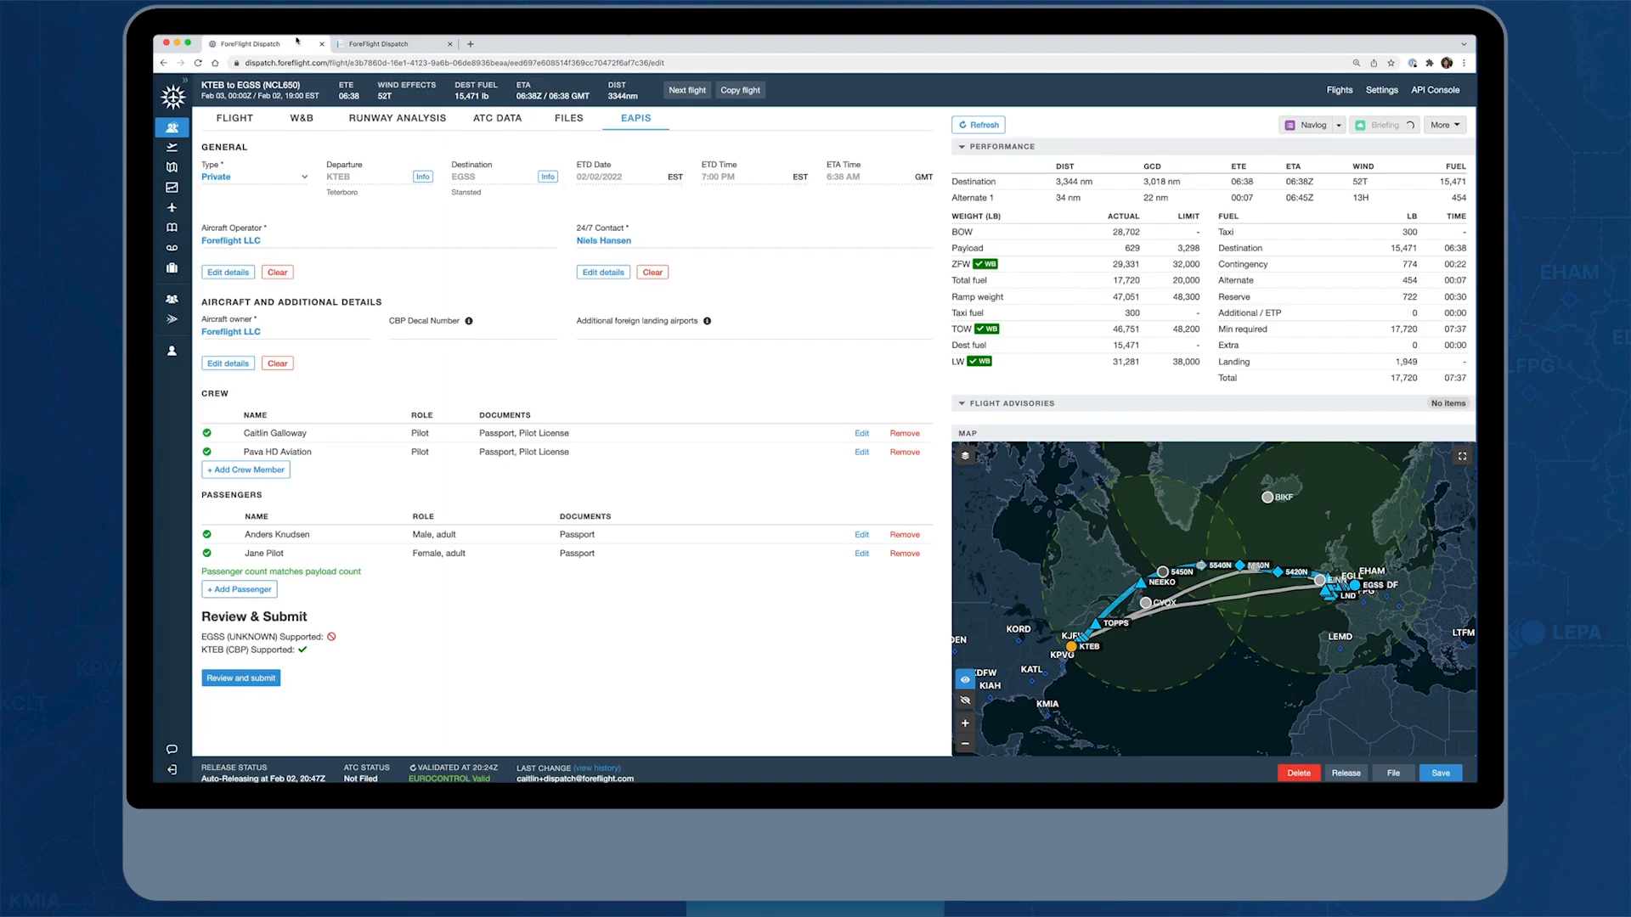
click(1456, 126)
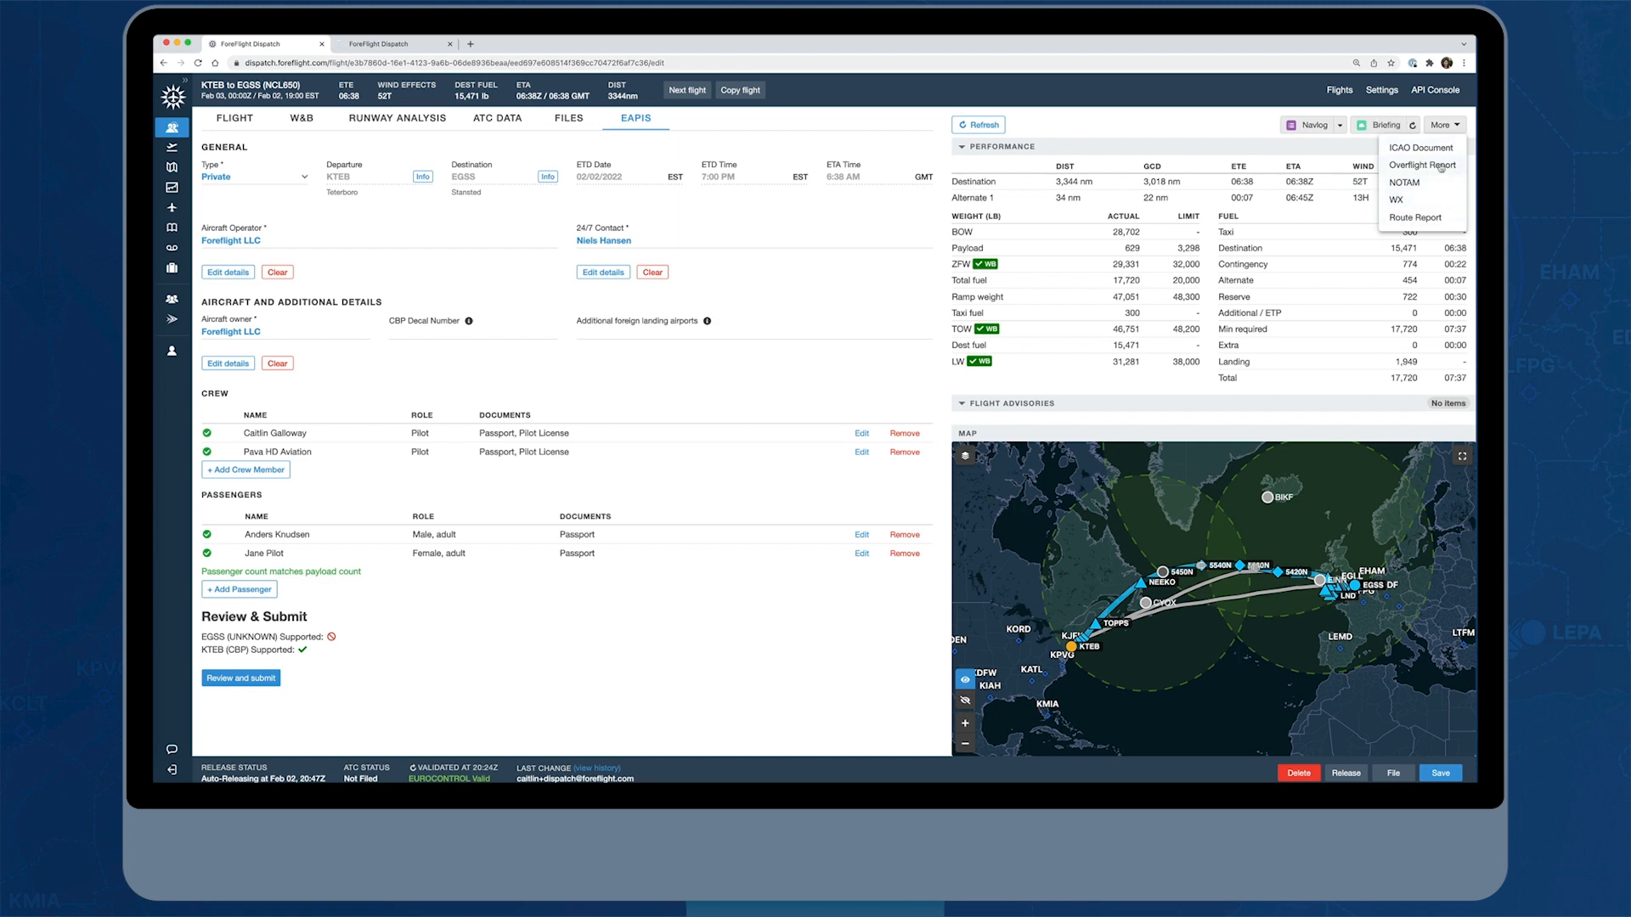
click(1424, 166)
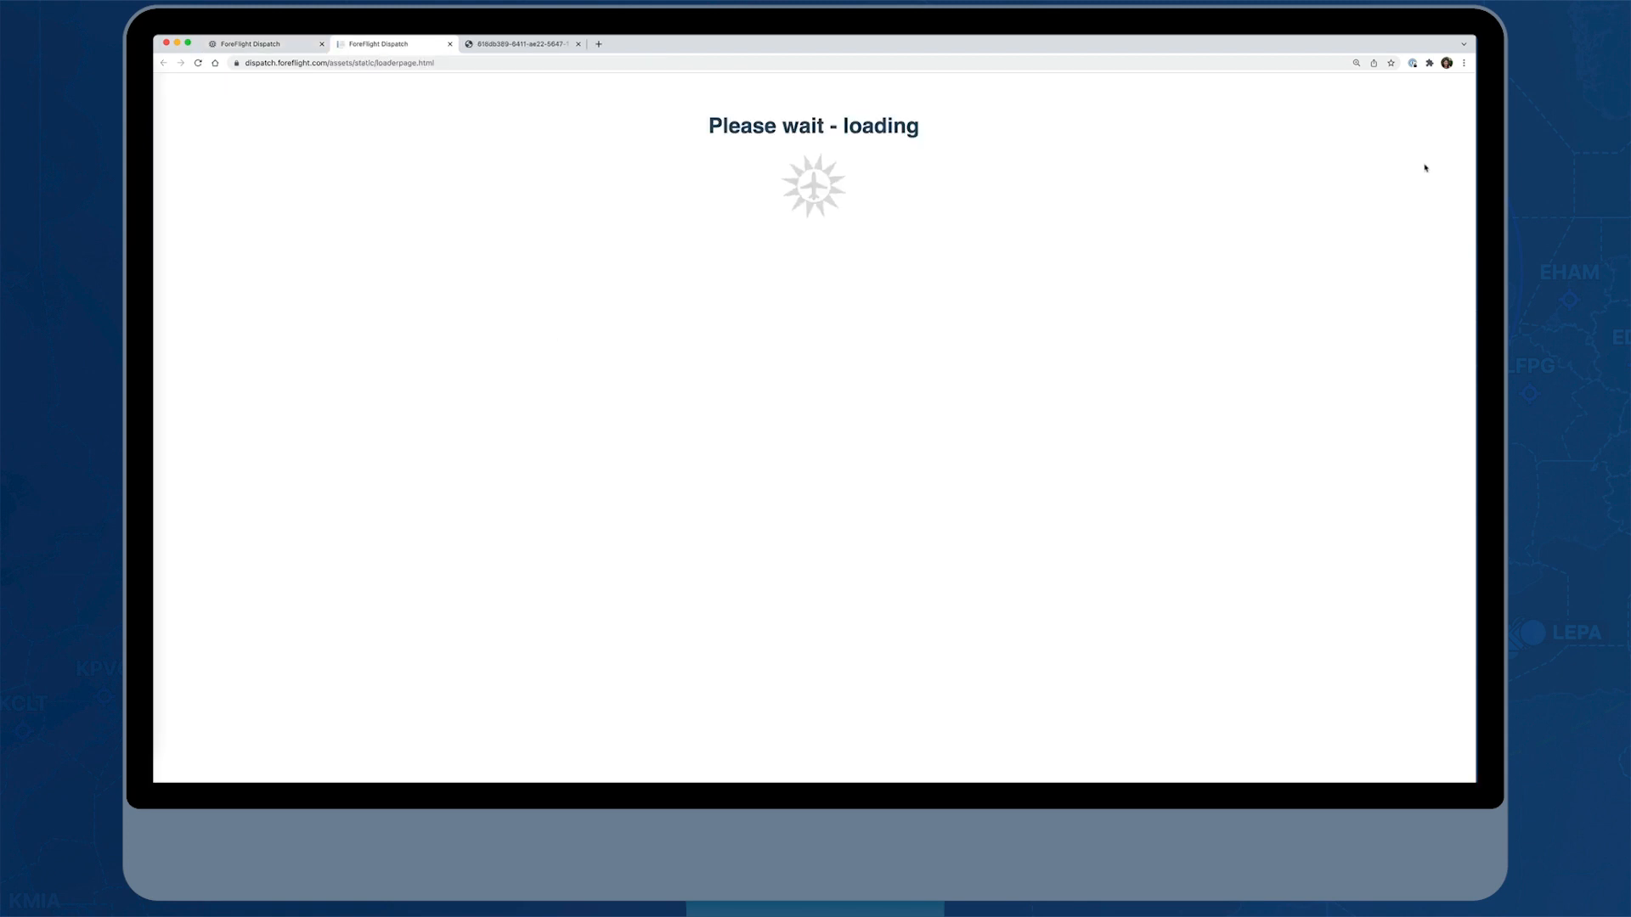
View the generated briefing PDF and examine its route, fuel and weight summary and the waypoint-by-waypoint navlog
click(490, 46)
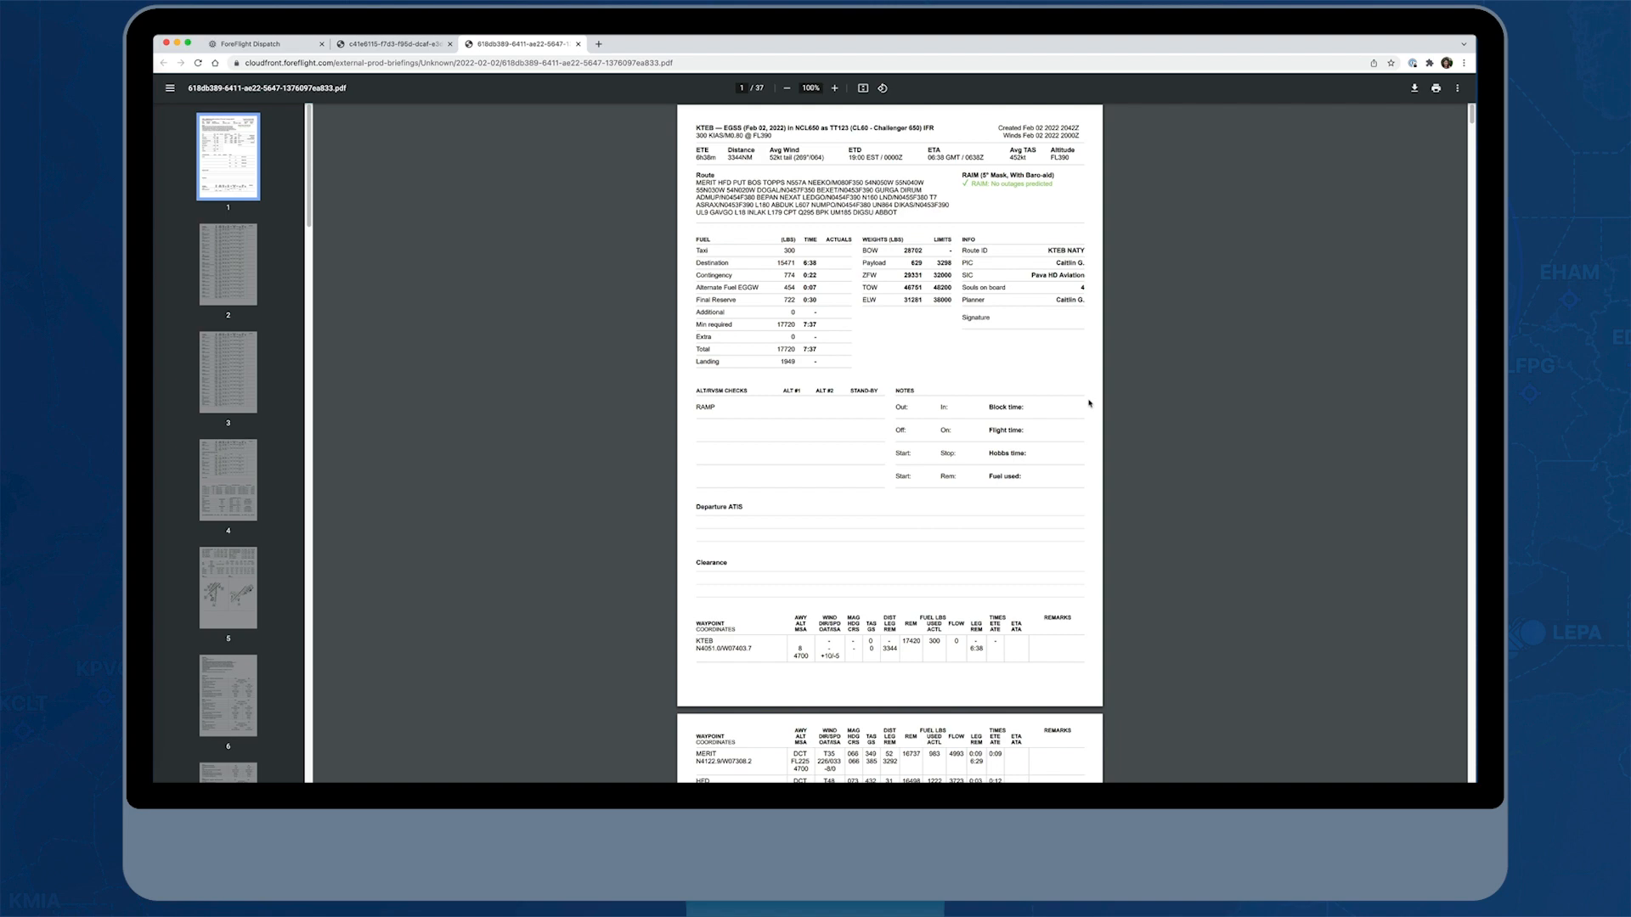
scroll(1089, 404, down, 3)
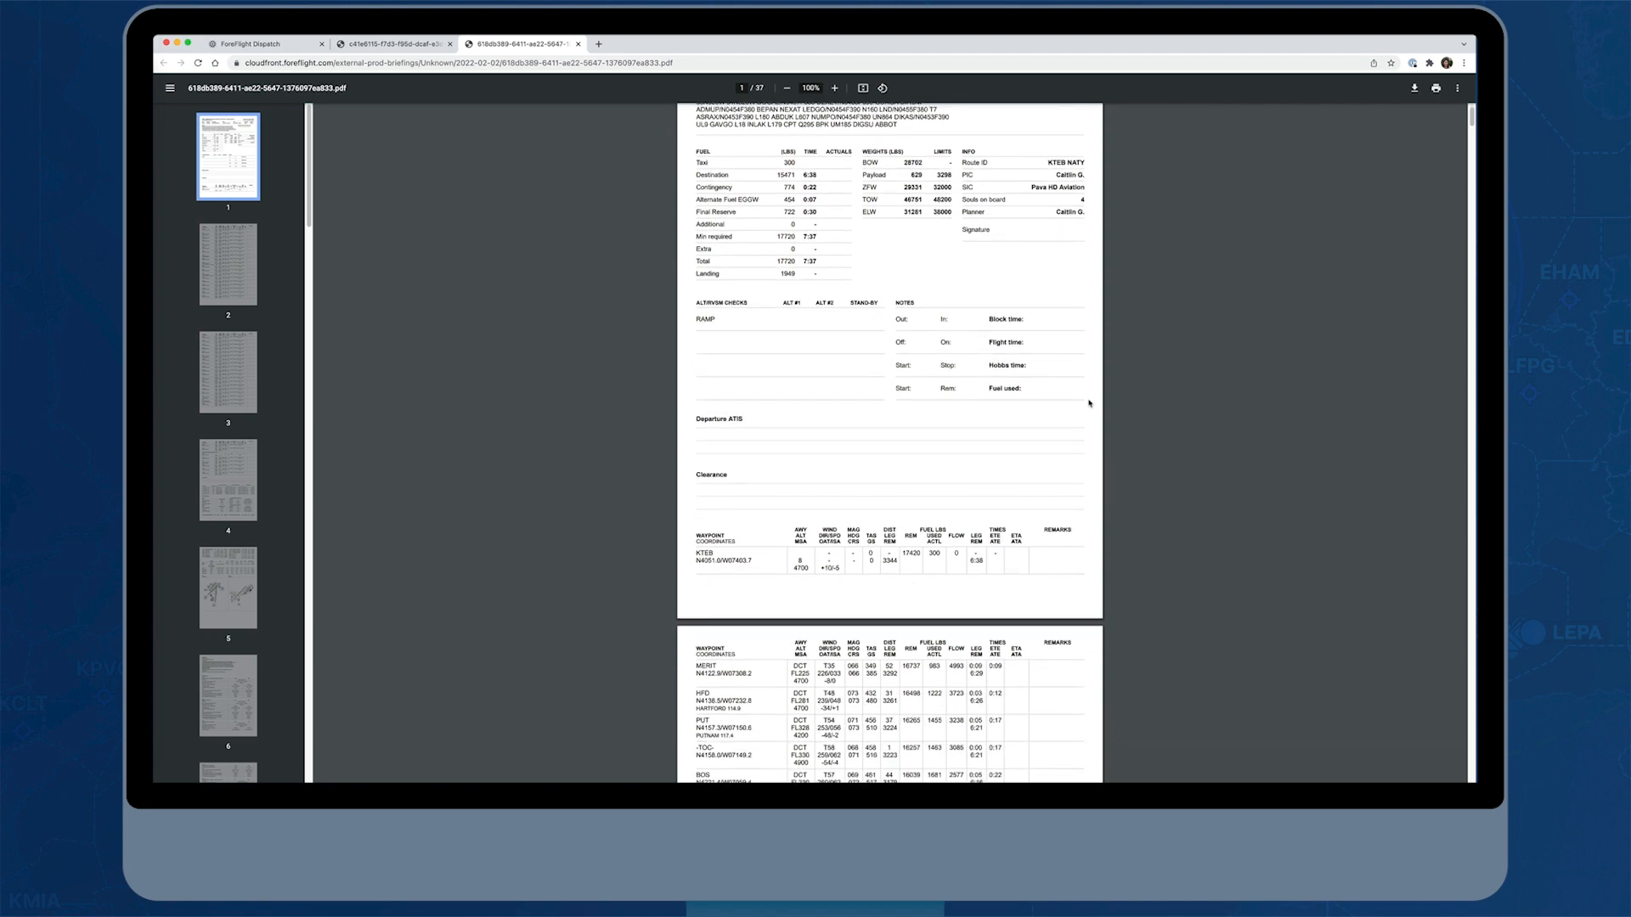
scroll(1089, 404, down, 2)
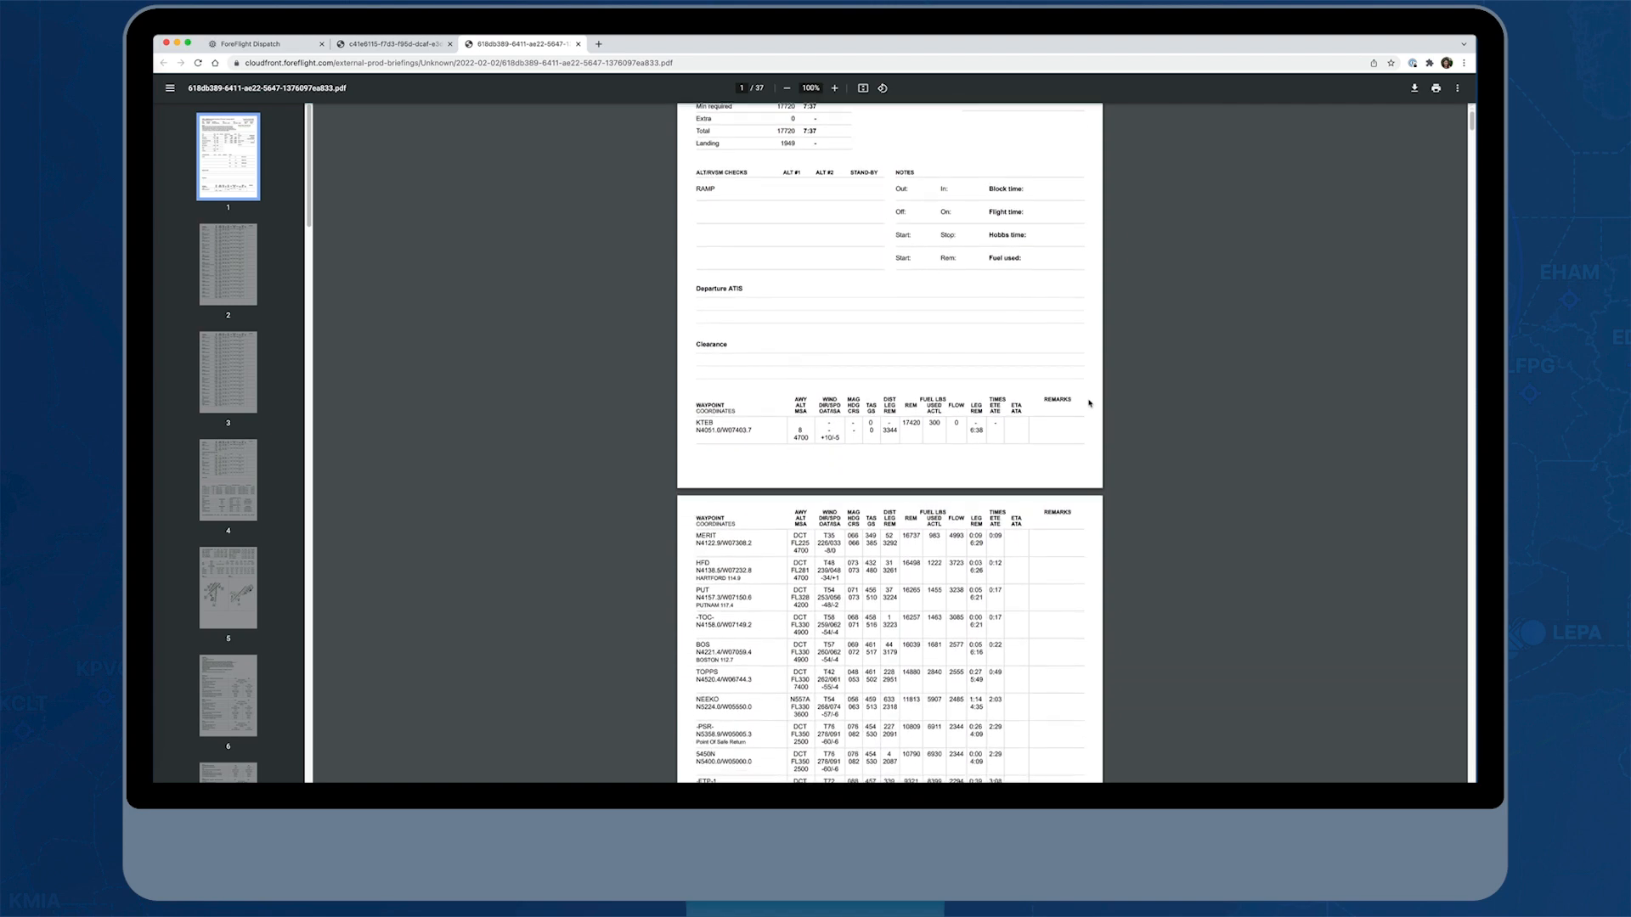
scroll(1089, 403, down, 1)
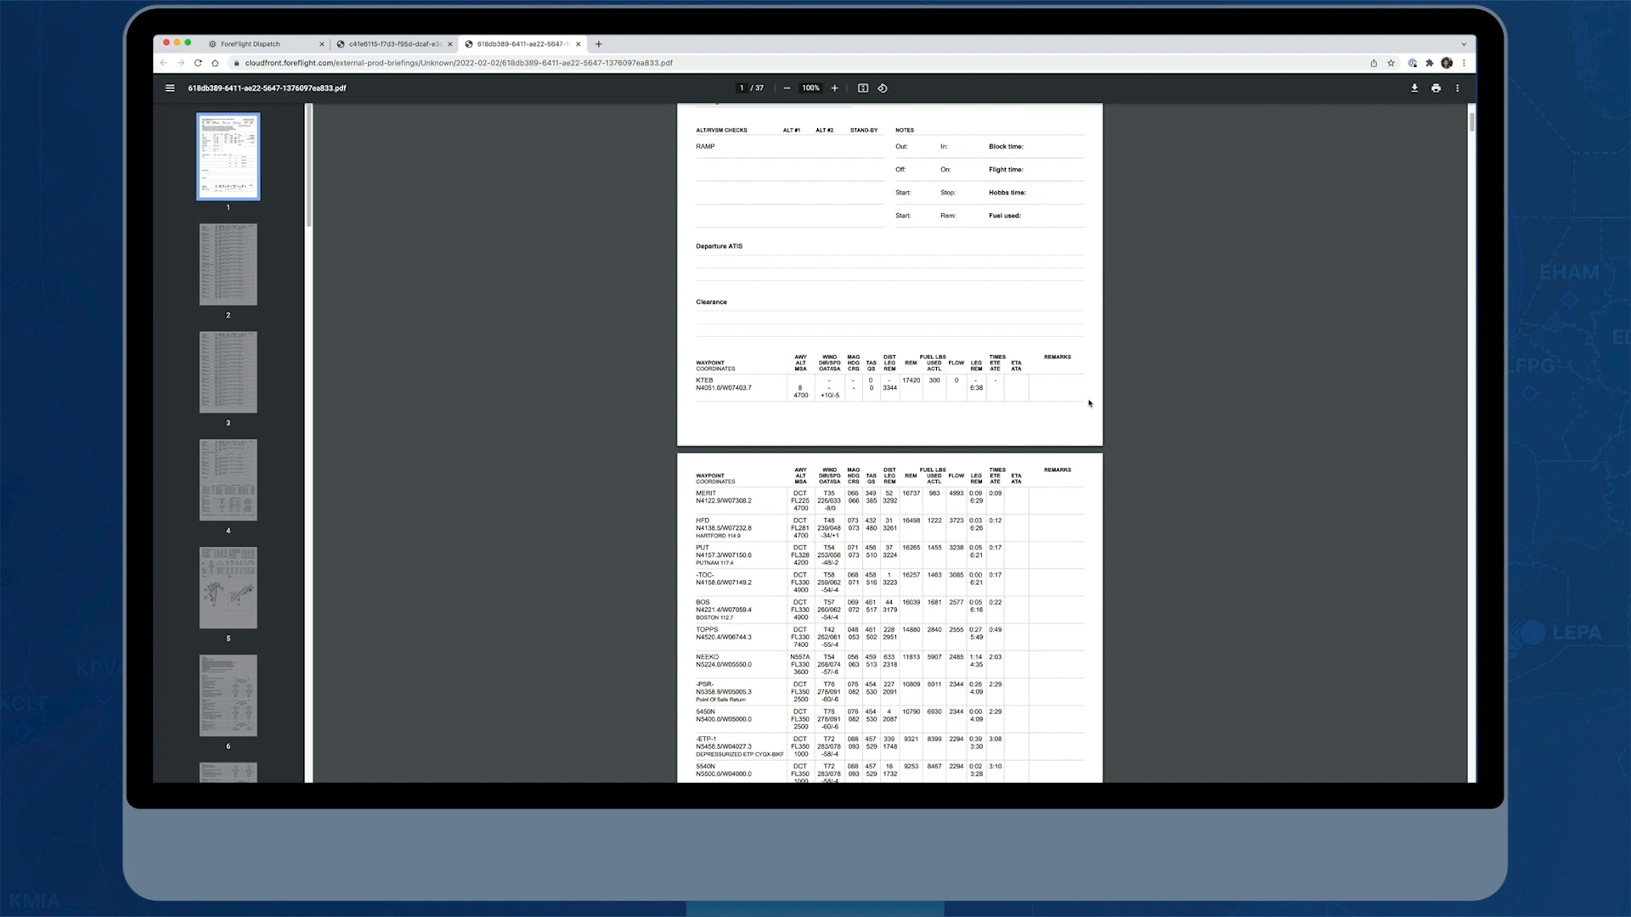
scroll(1090, 404, down, 2)
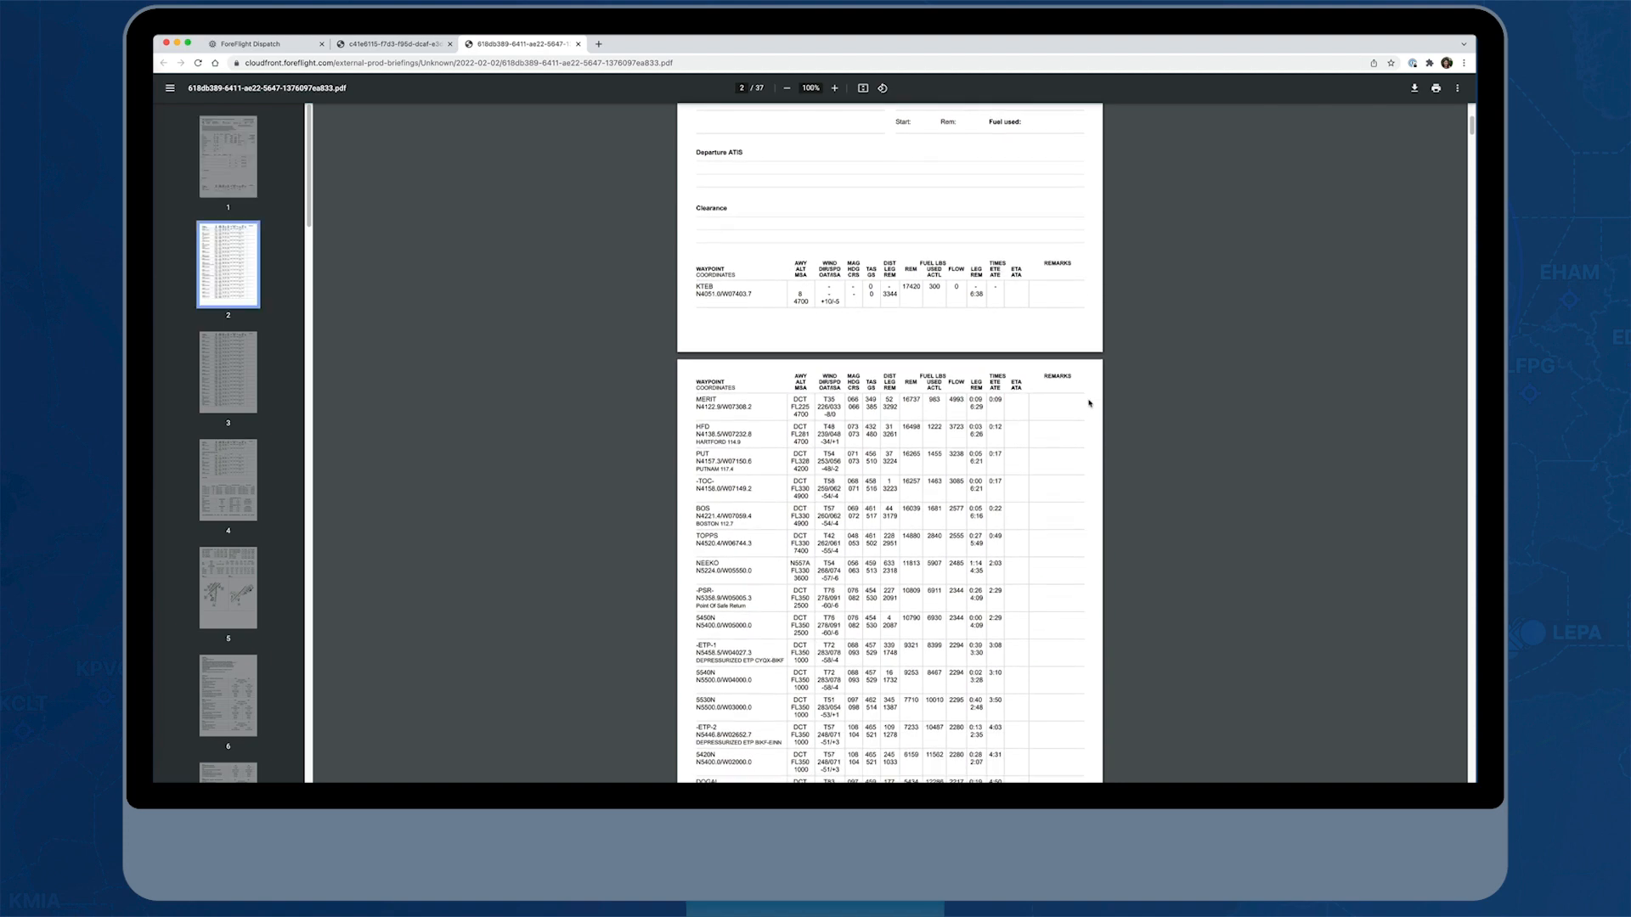
scroll(1089, 404, down, 4)
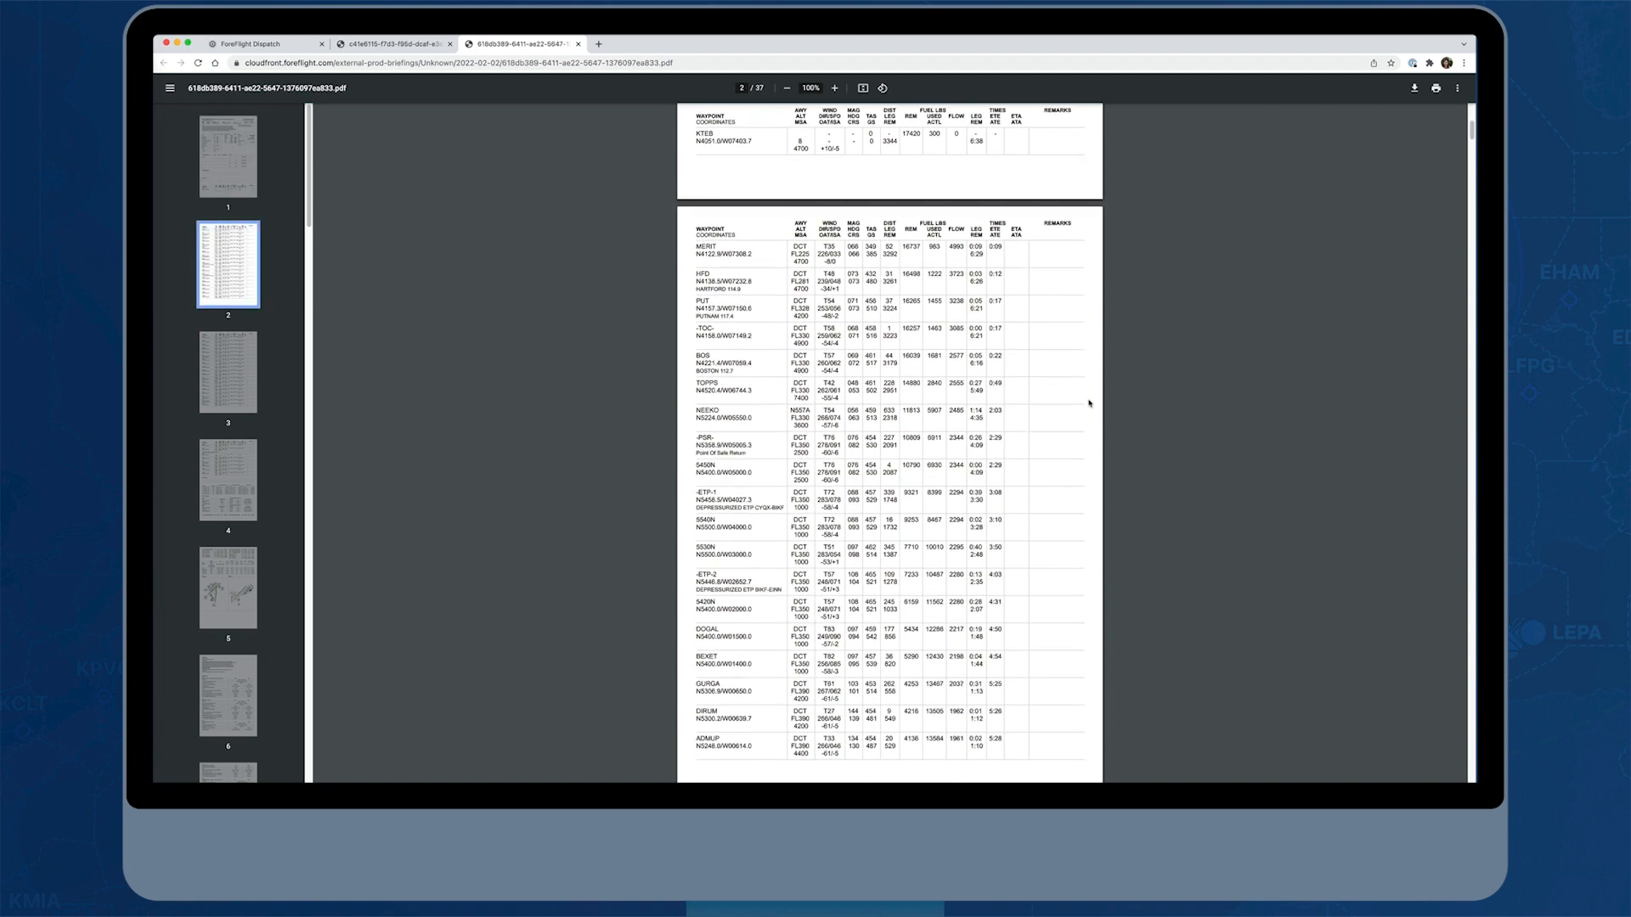
scroll(1090, 401, up, 1)
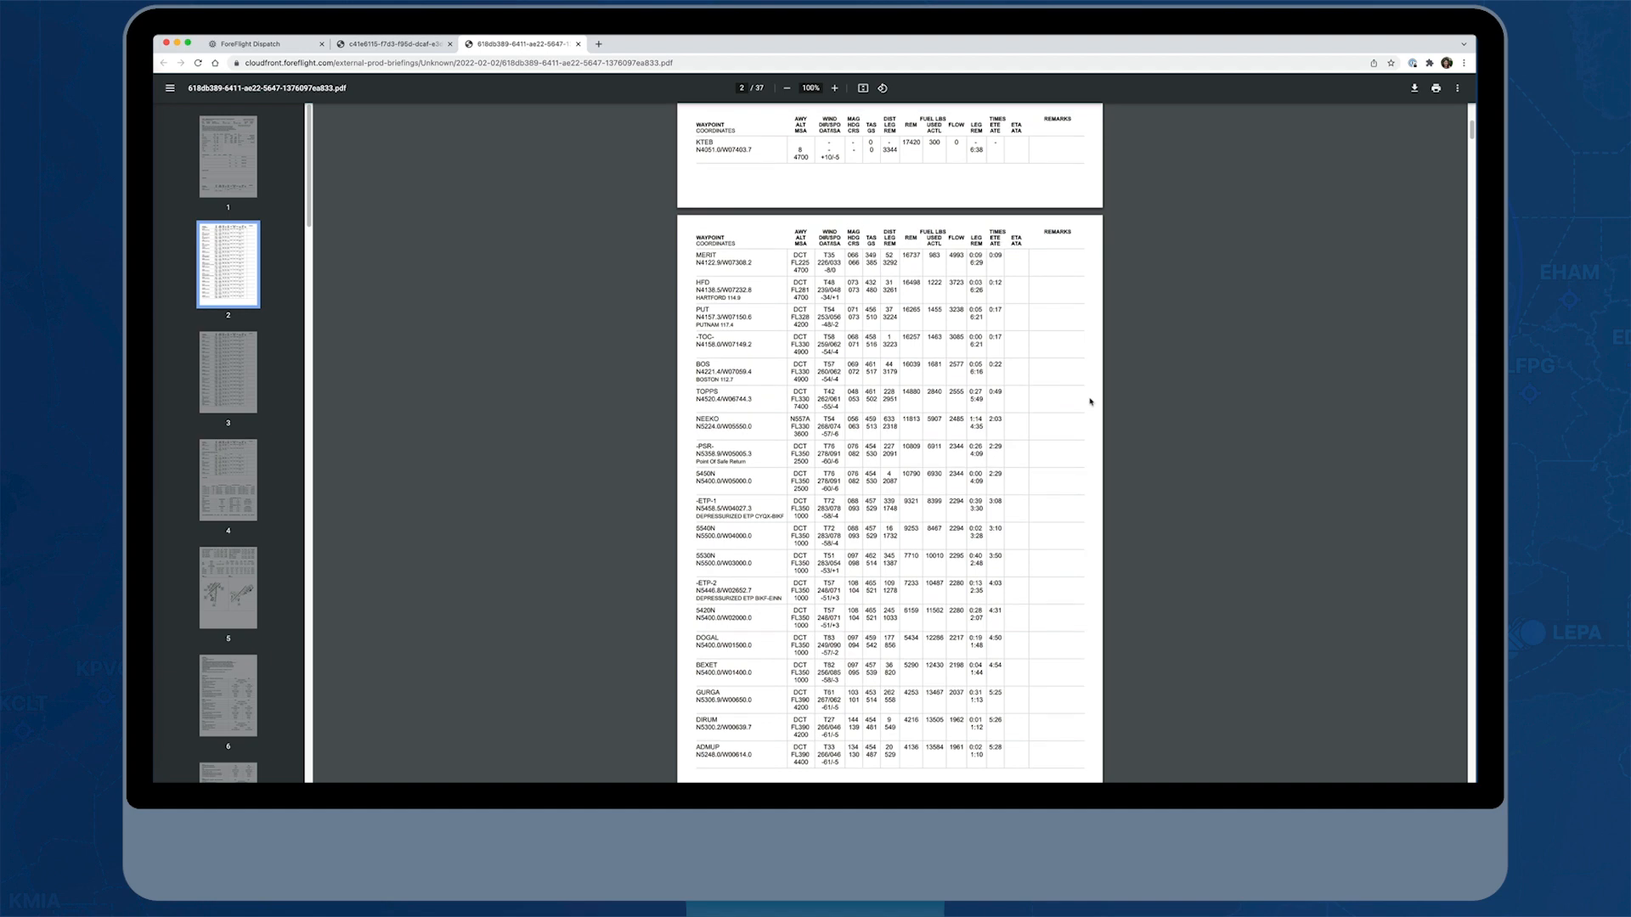
scroll(1092, 404, down, 1)
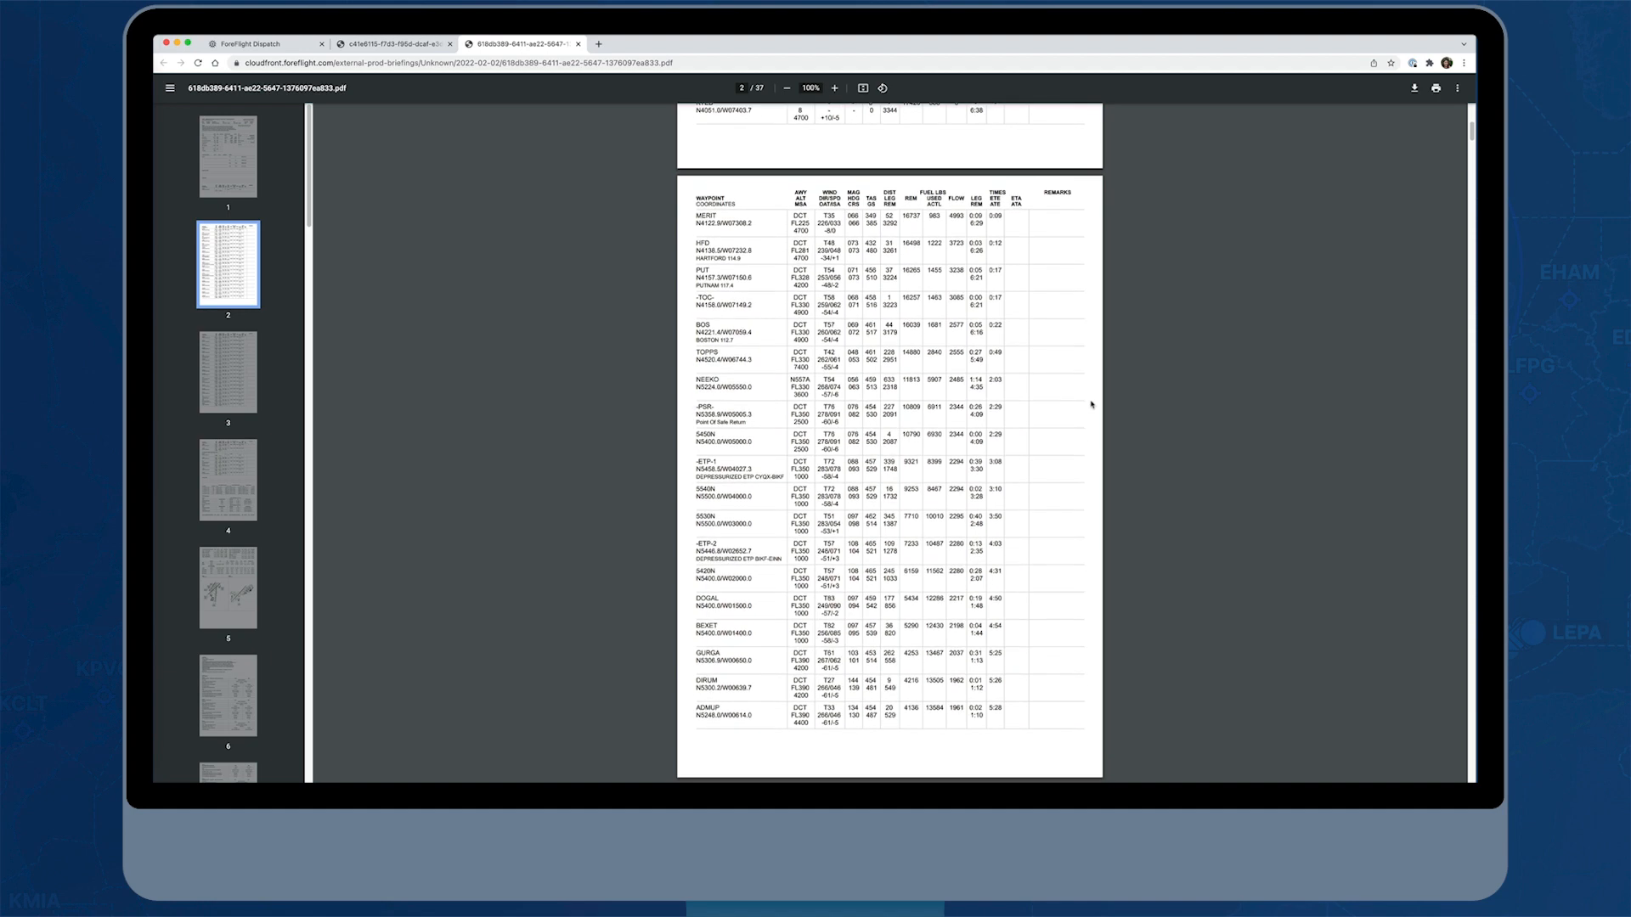
scroll(1092, 404, down, 1)
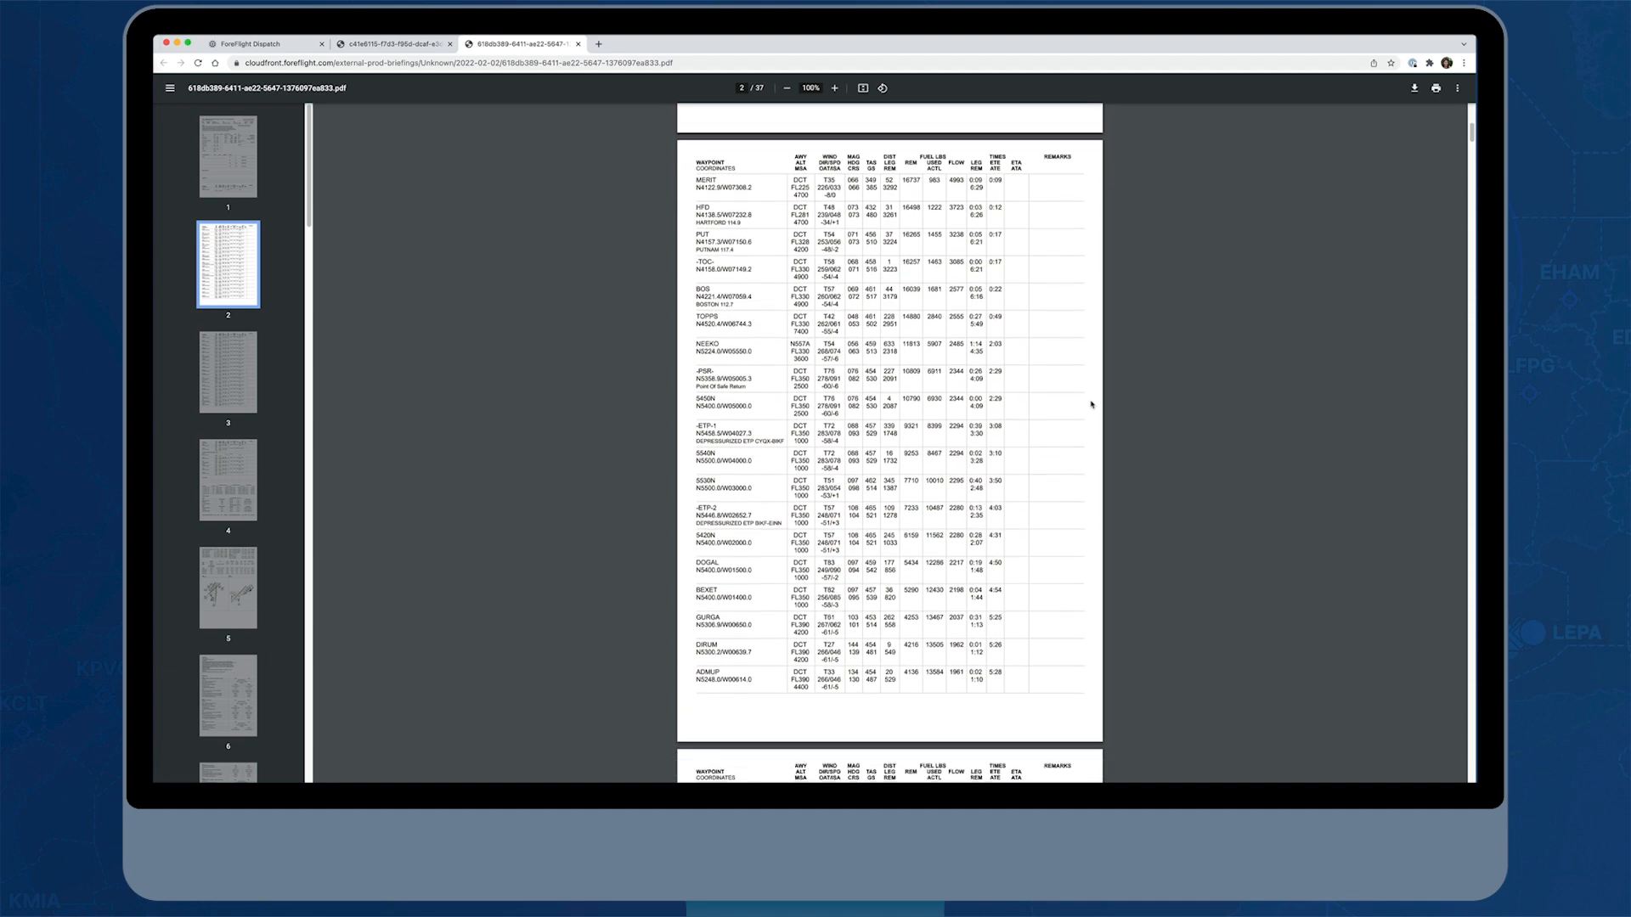
scroll(1092, 404, down, 1)
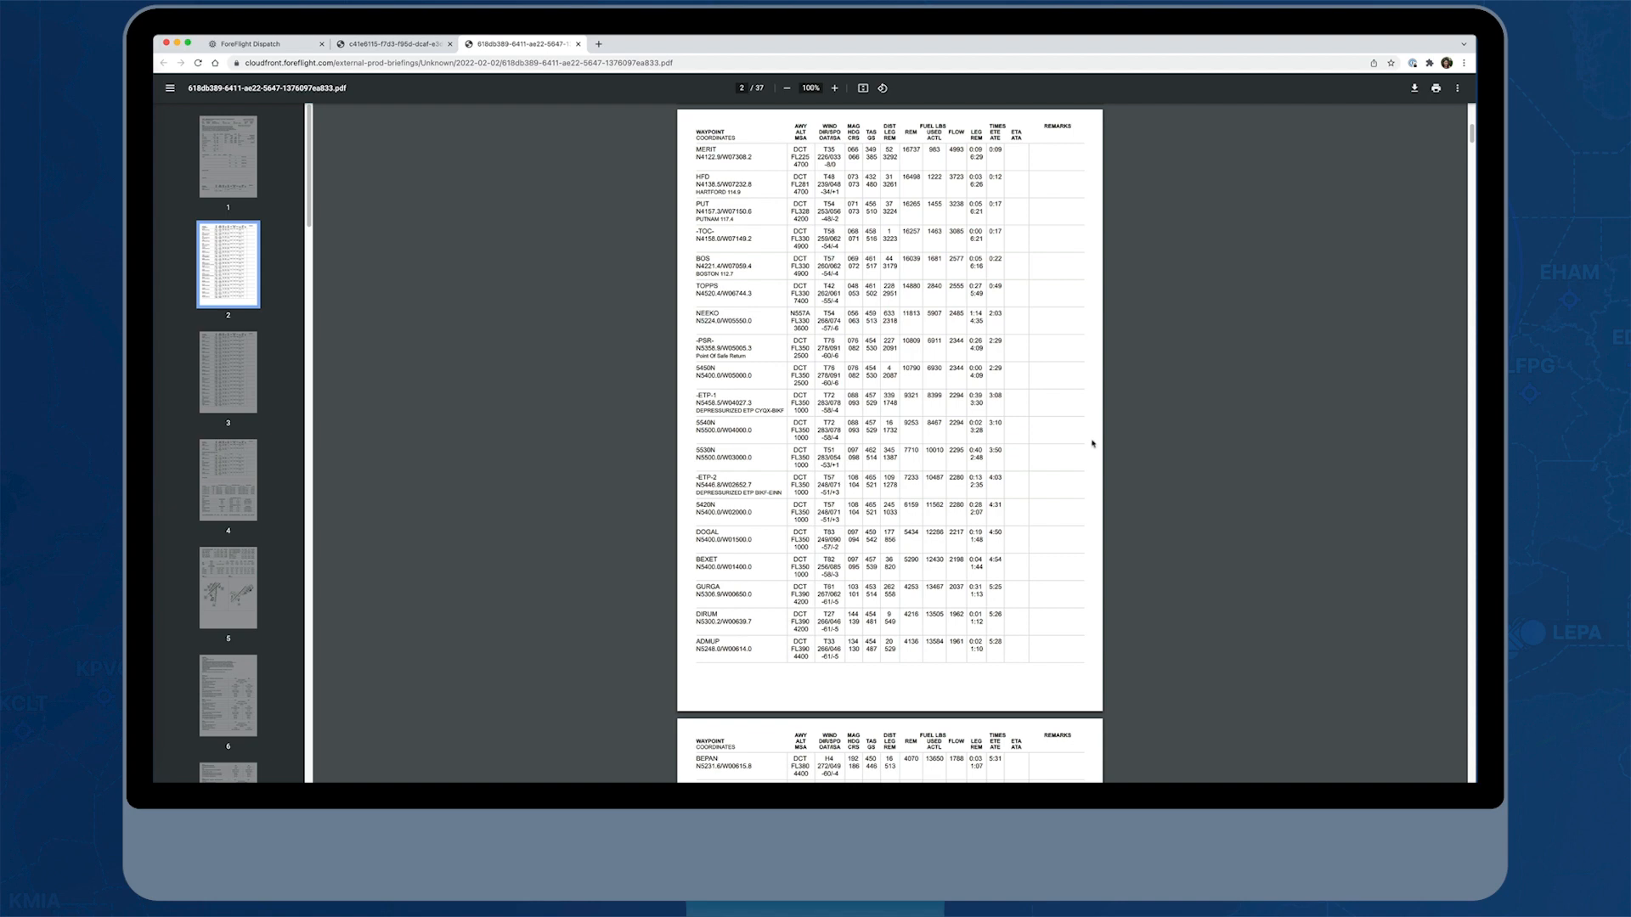
scroll(1092, 442, down, 8)
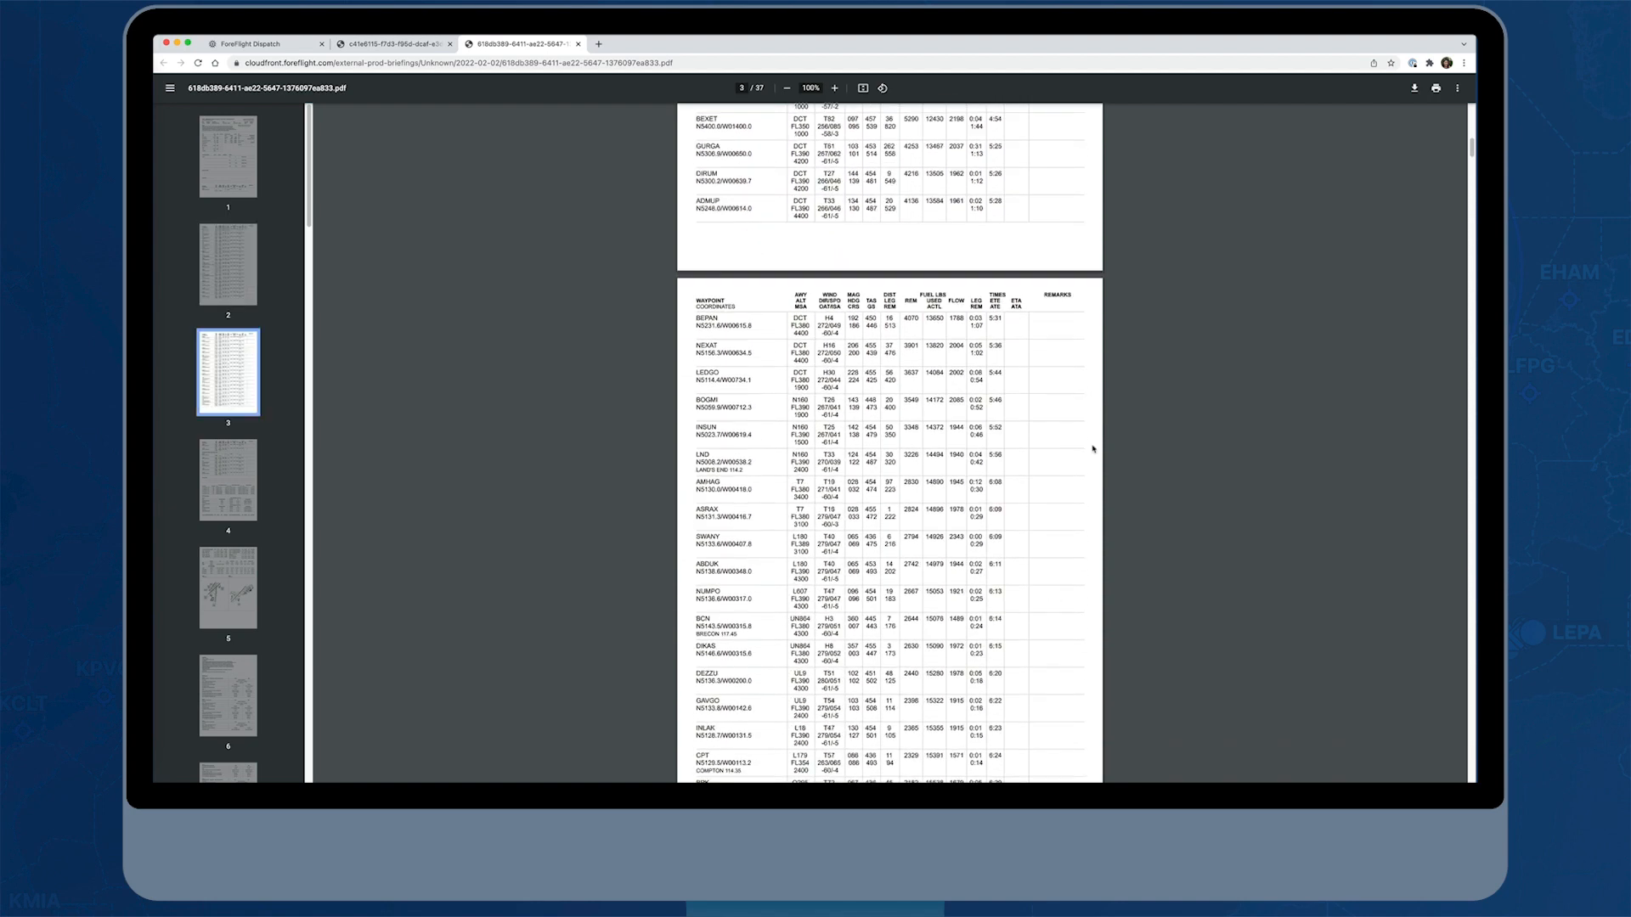
scroll(1093, 448, down, 7)
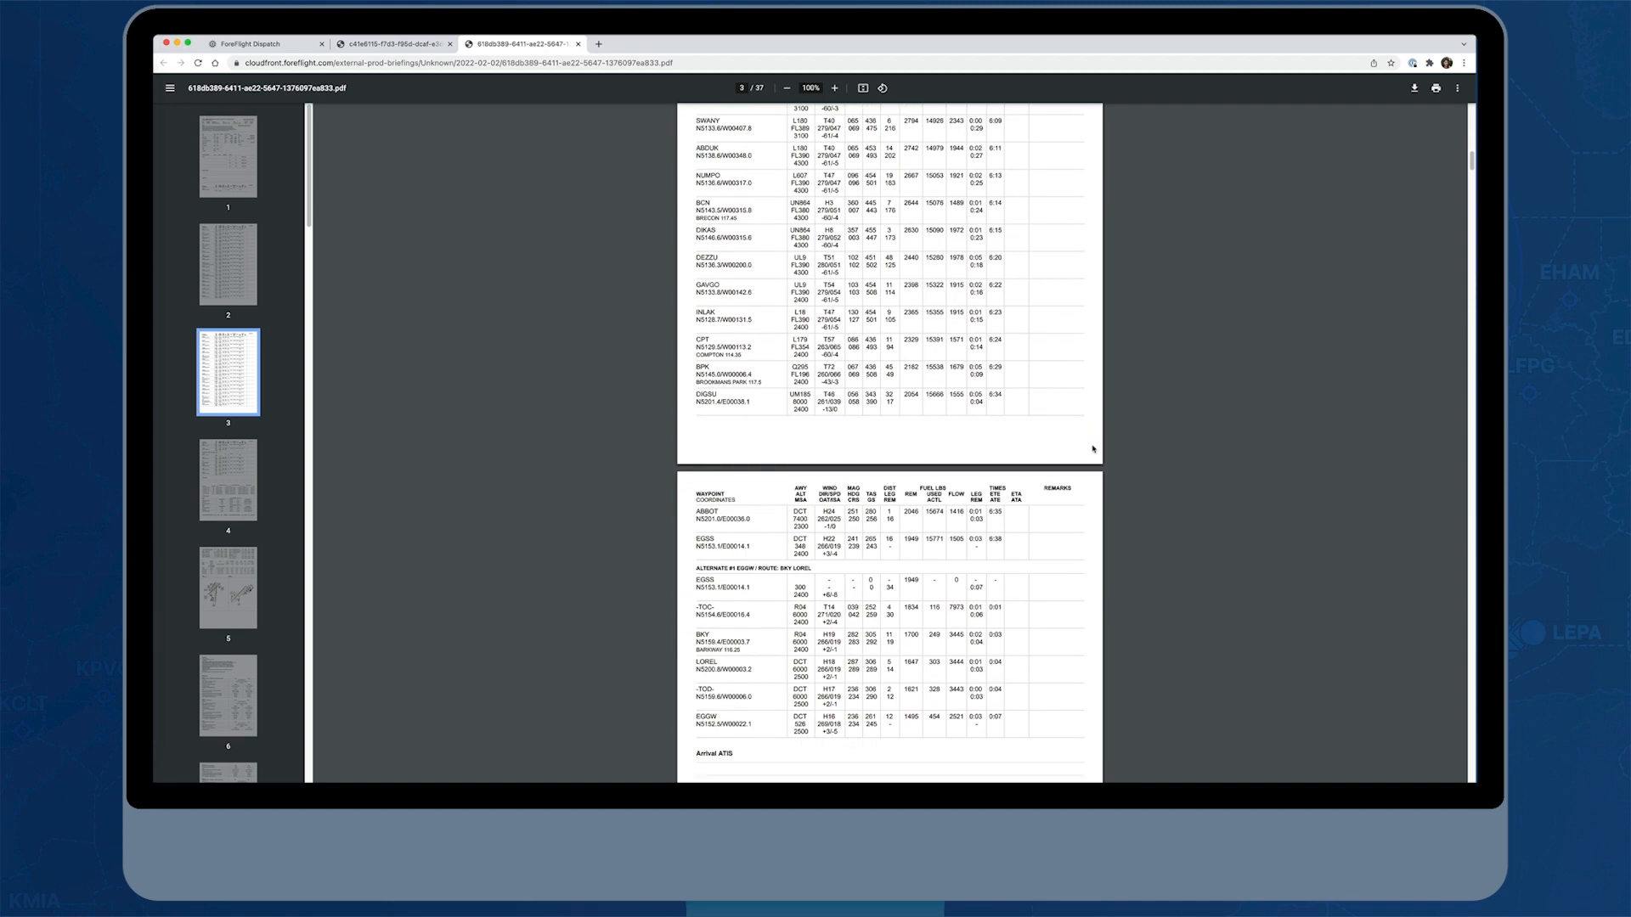
Examine the briefing's alternate route, altitude comparison, ETP summary, flight information regions, airport frequencies and airport diagrams
scroll(1093, 449, down, 4)
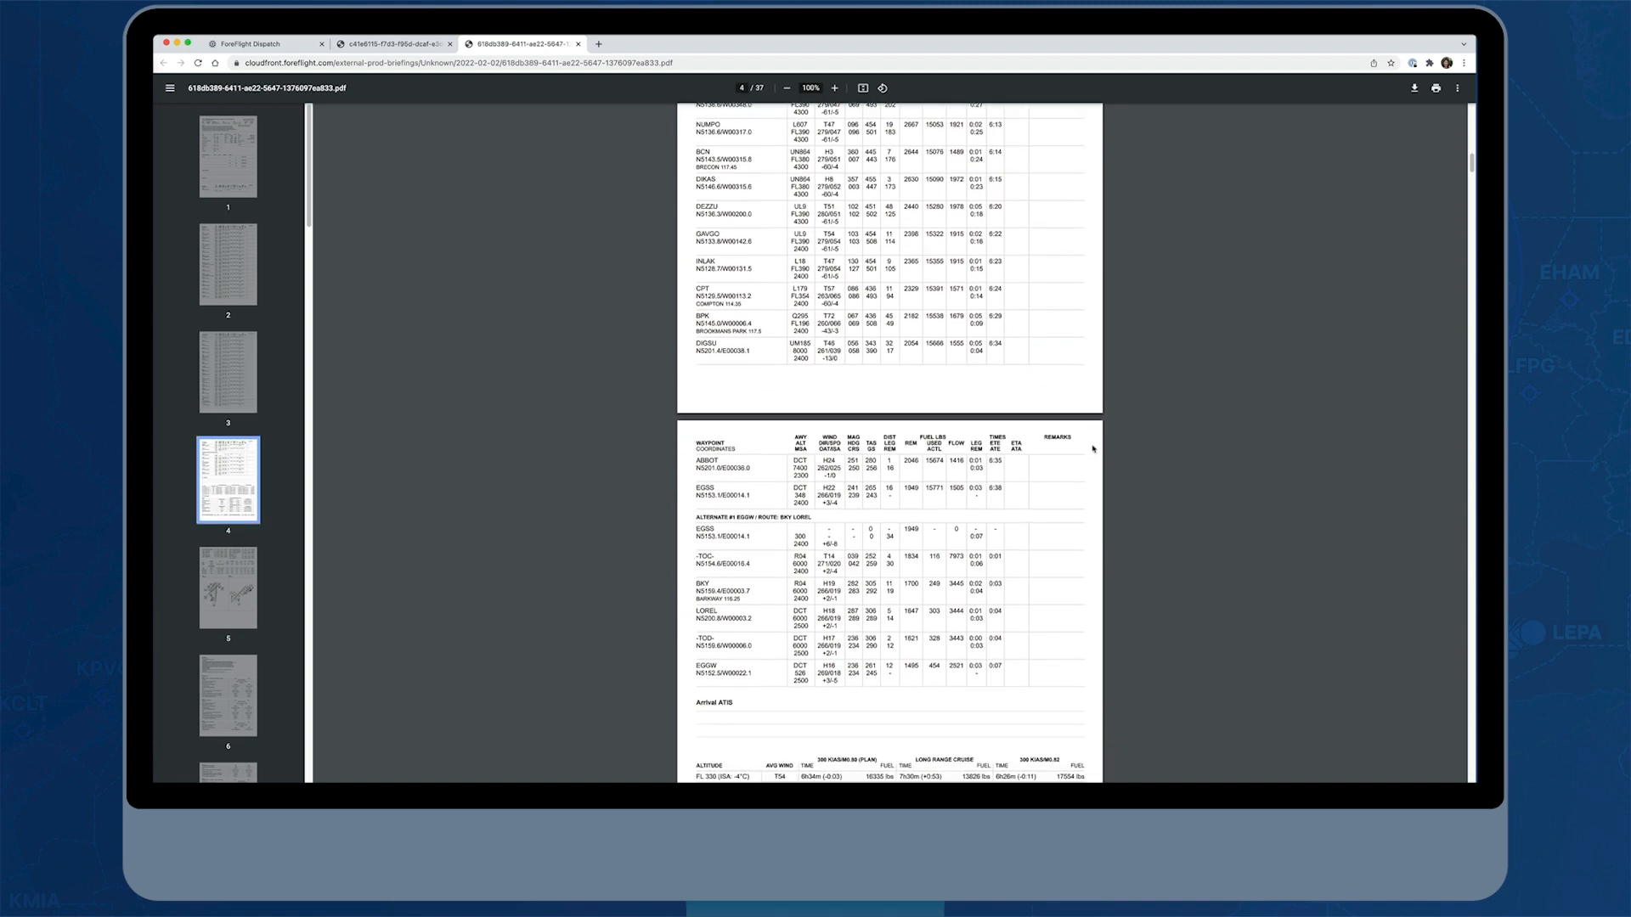
scroll(1093, 448, down, 1)
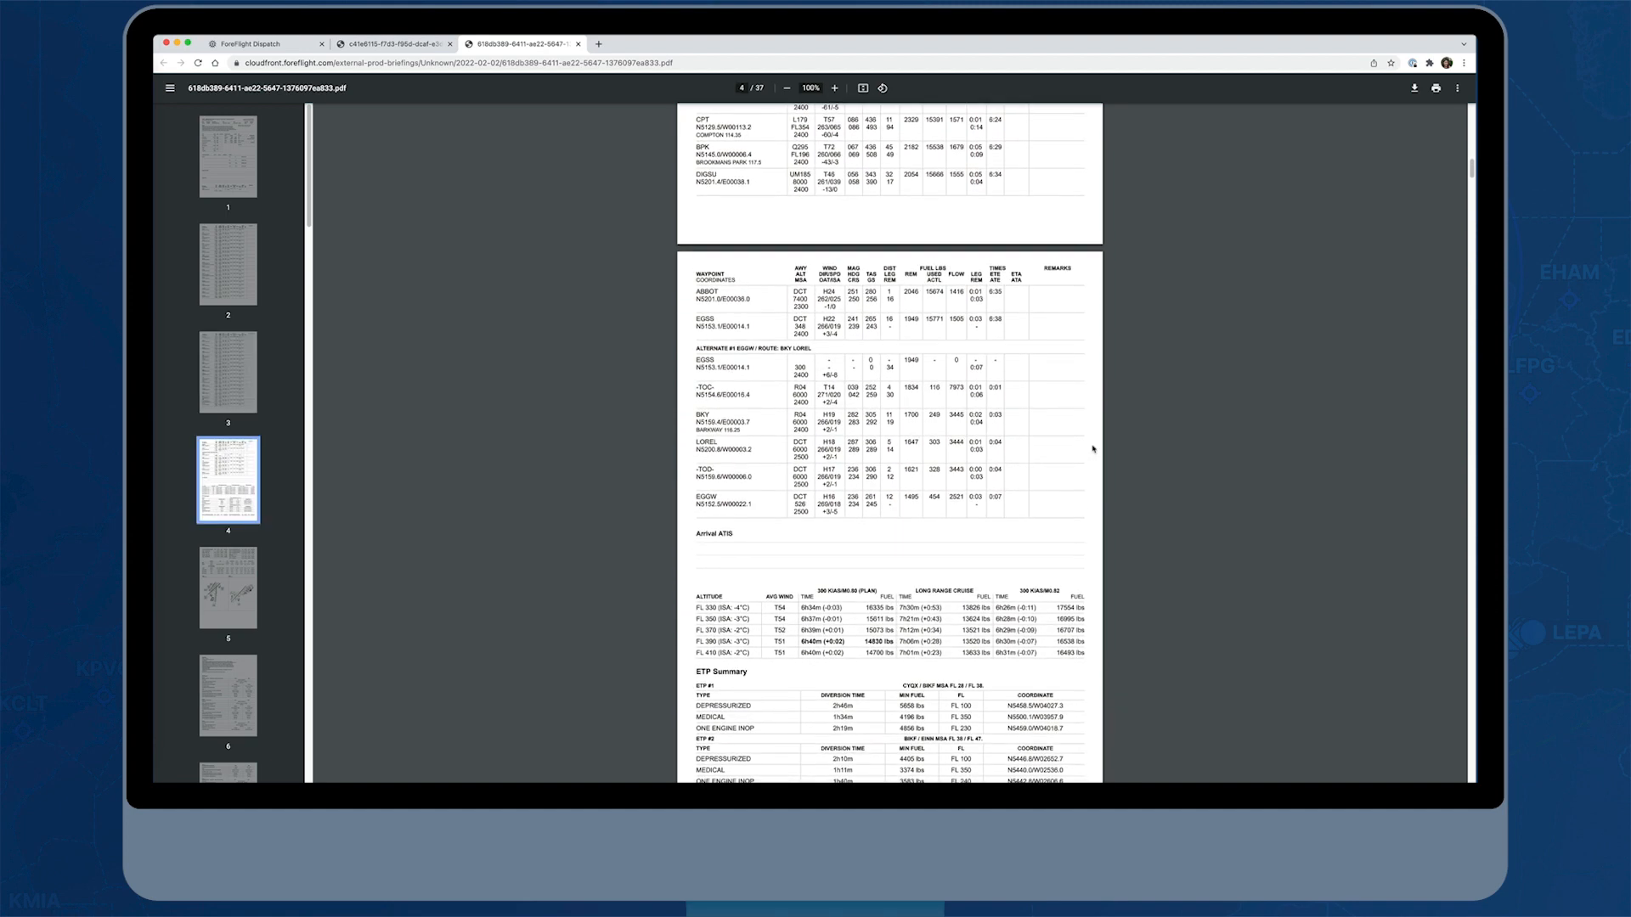
scroll(1093, 448, down, 3)
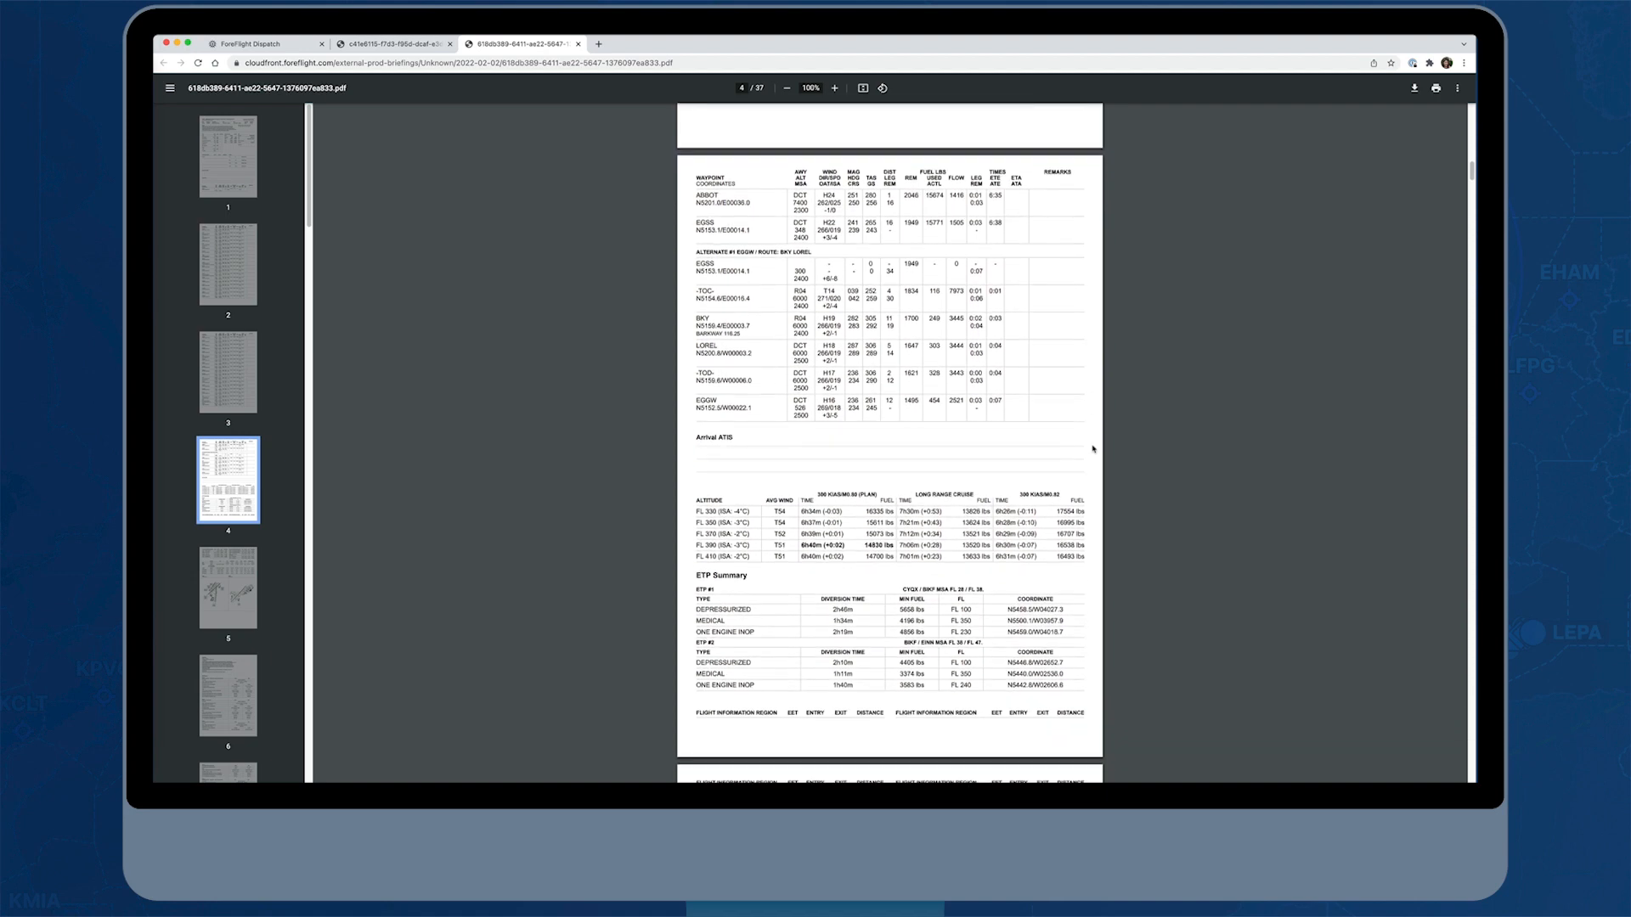
scroll(1093, 449, down, 1)
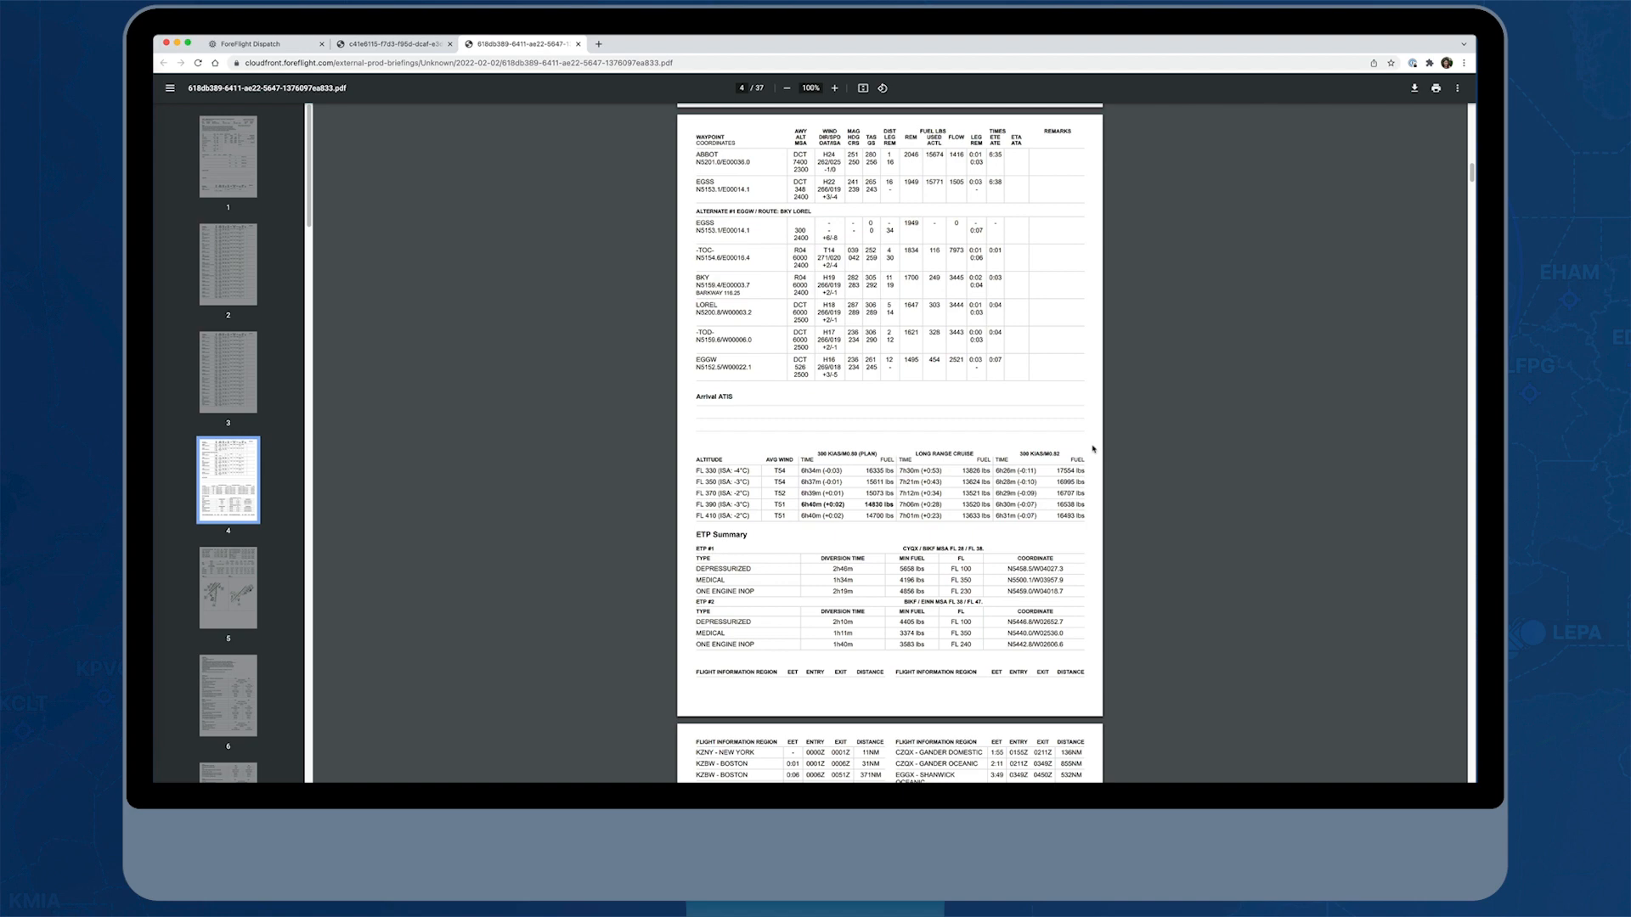
scroll(1094, 448, down, 5)
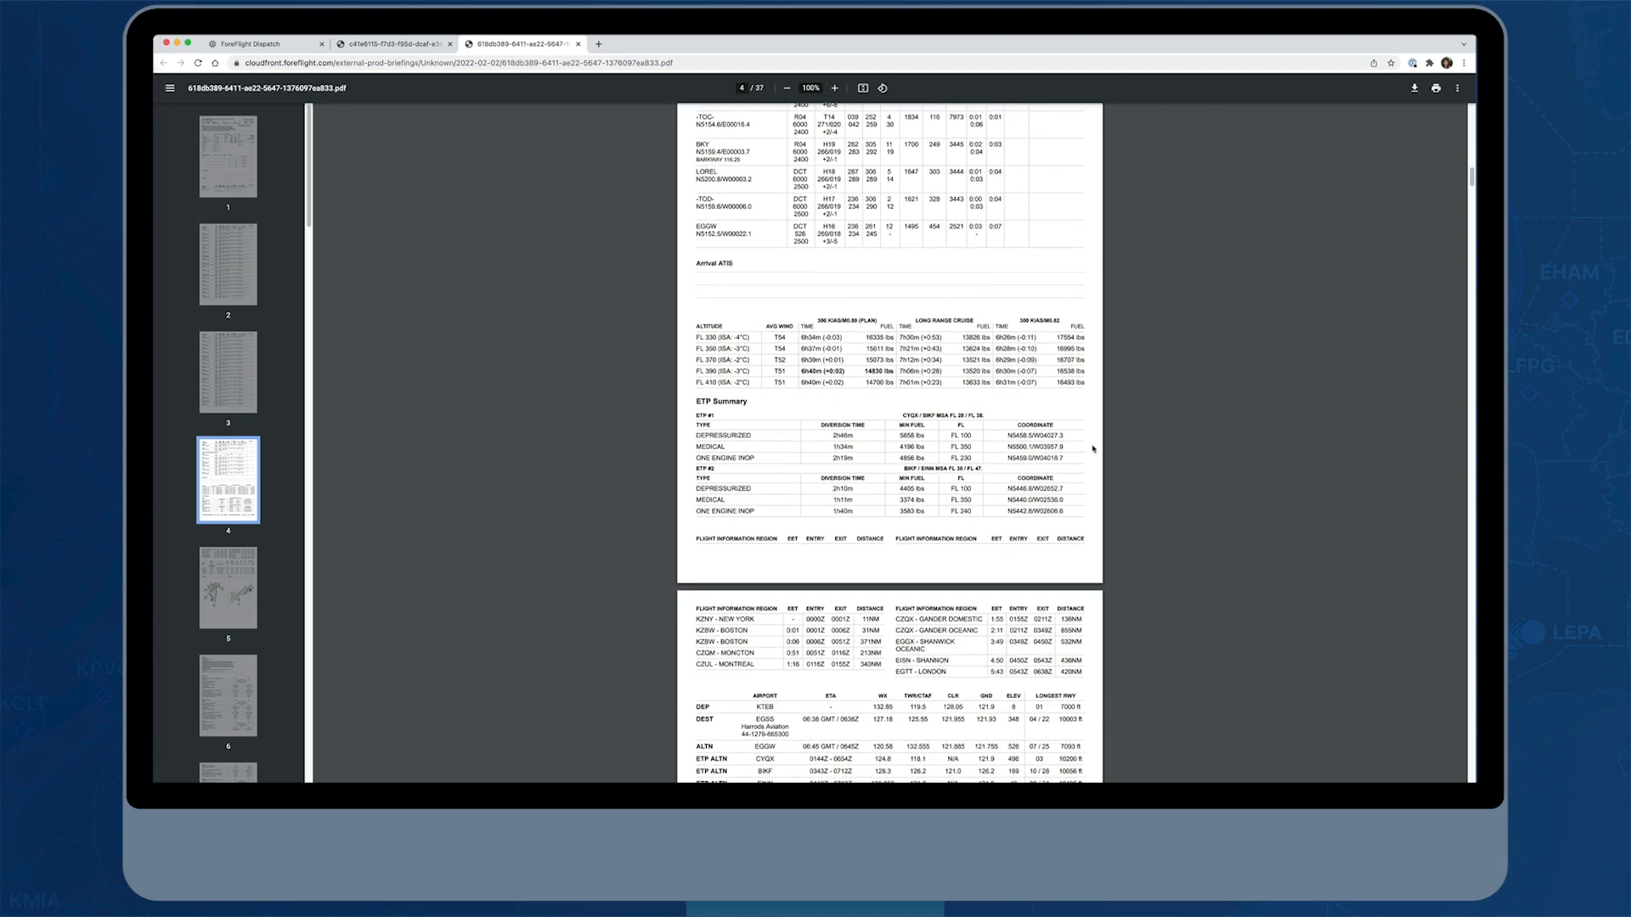
scroll(1093, 449, down, 4)
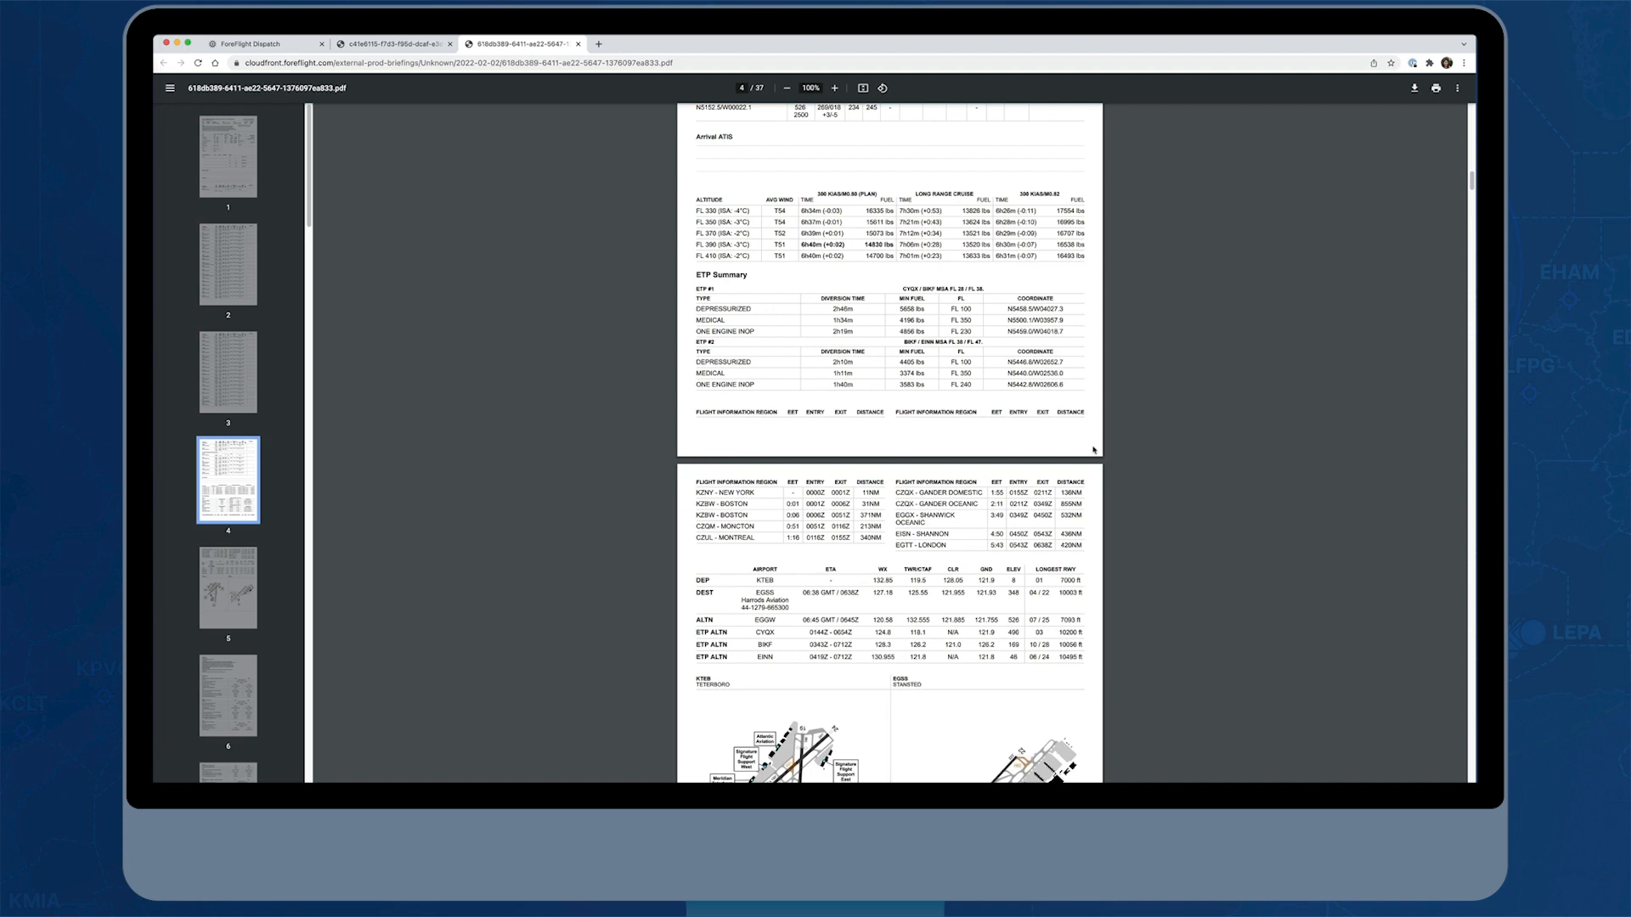
scroll(1093, 450, down, 9)
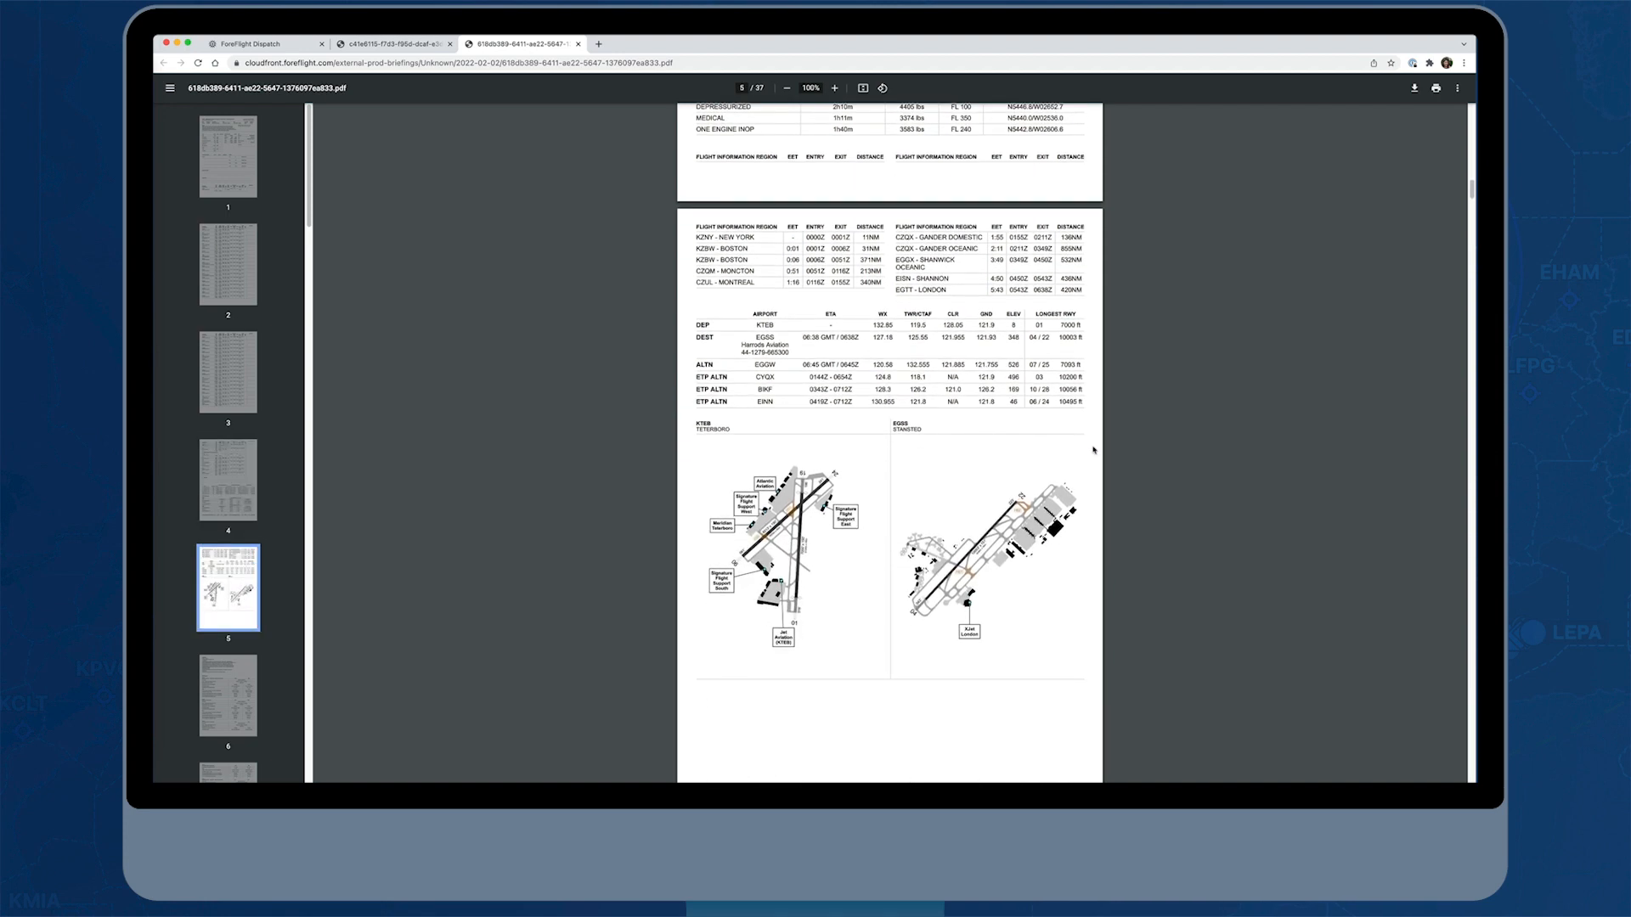
Examine the briefing's ICAO flight plan text and the ETP report's depressurized, medical and one-engine-inoperative scenarios
scroll(1094, 449, down, 20)
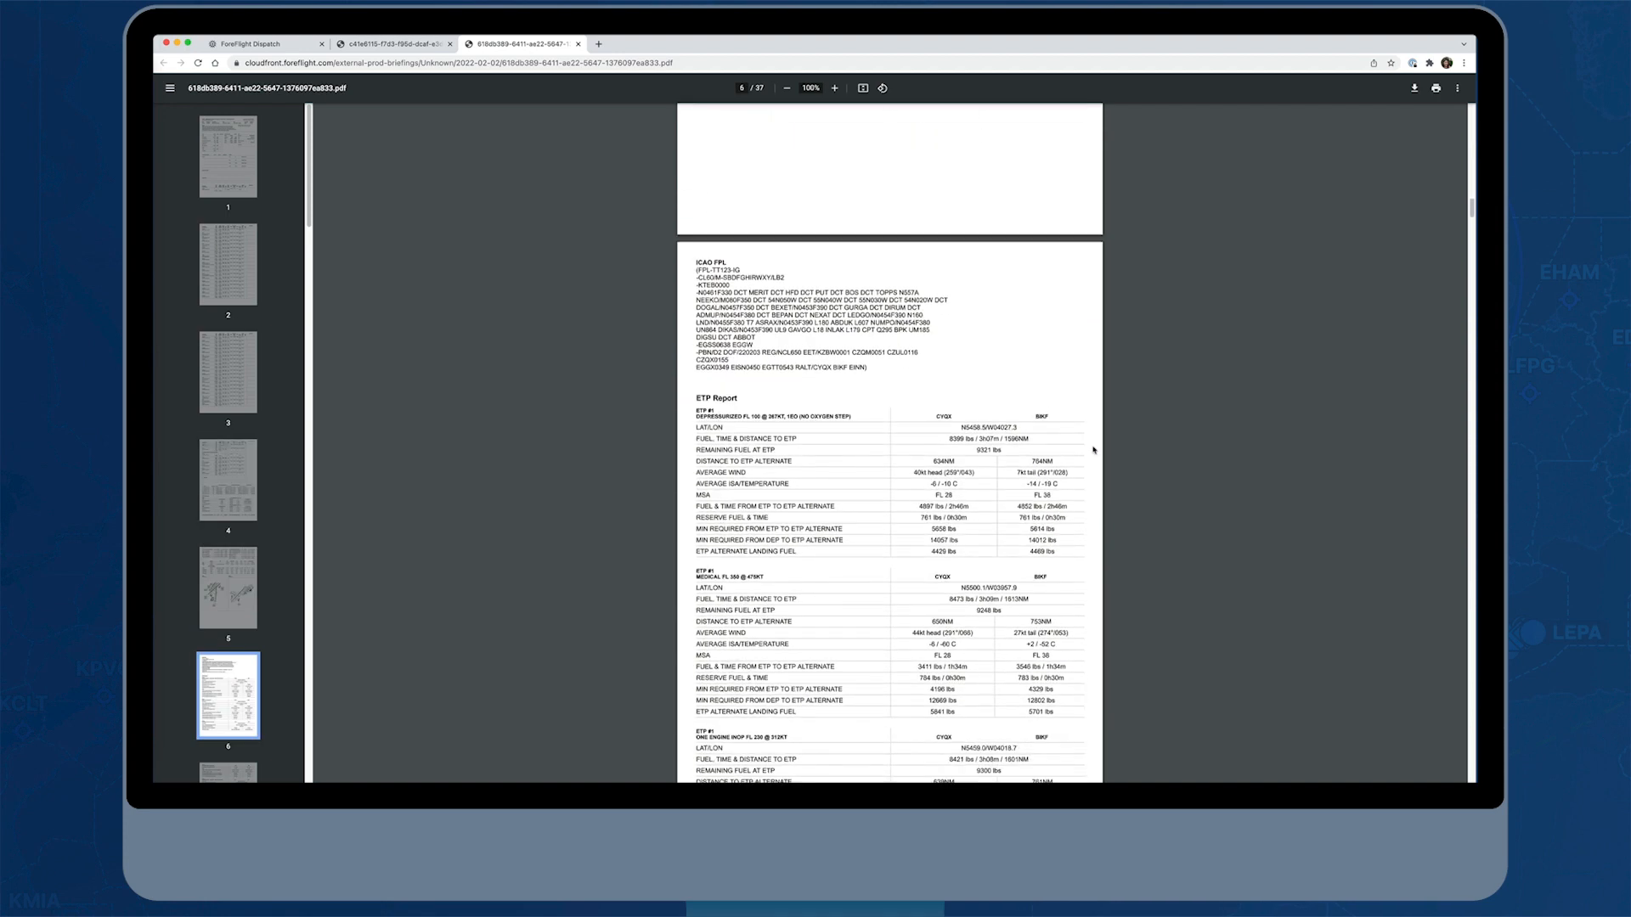
scroll(1093, 449, down, 5)
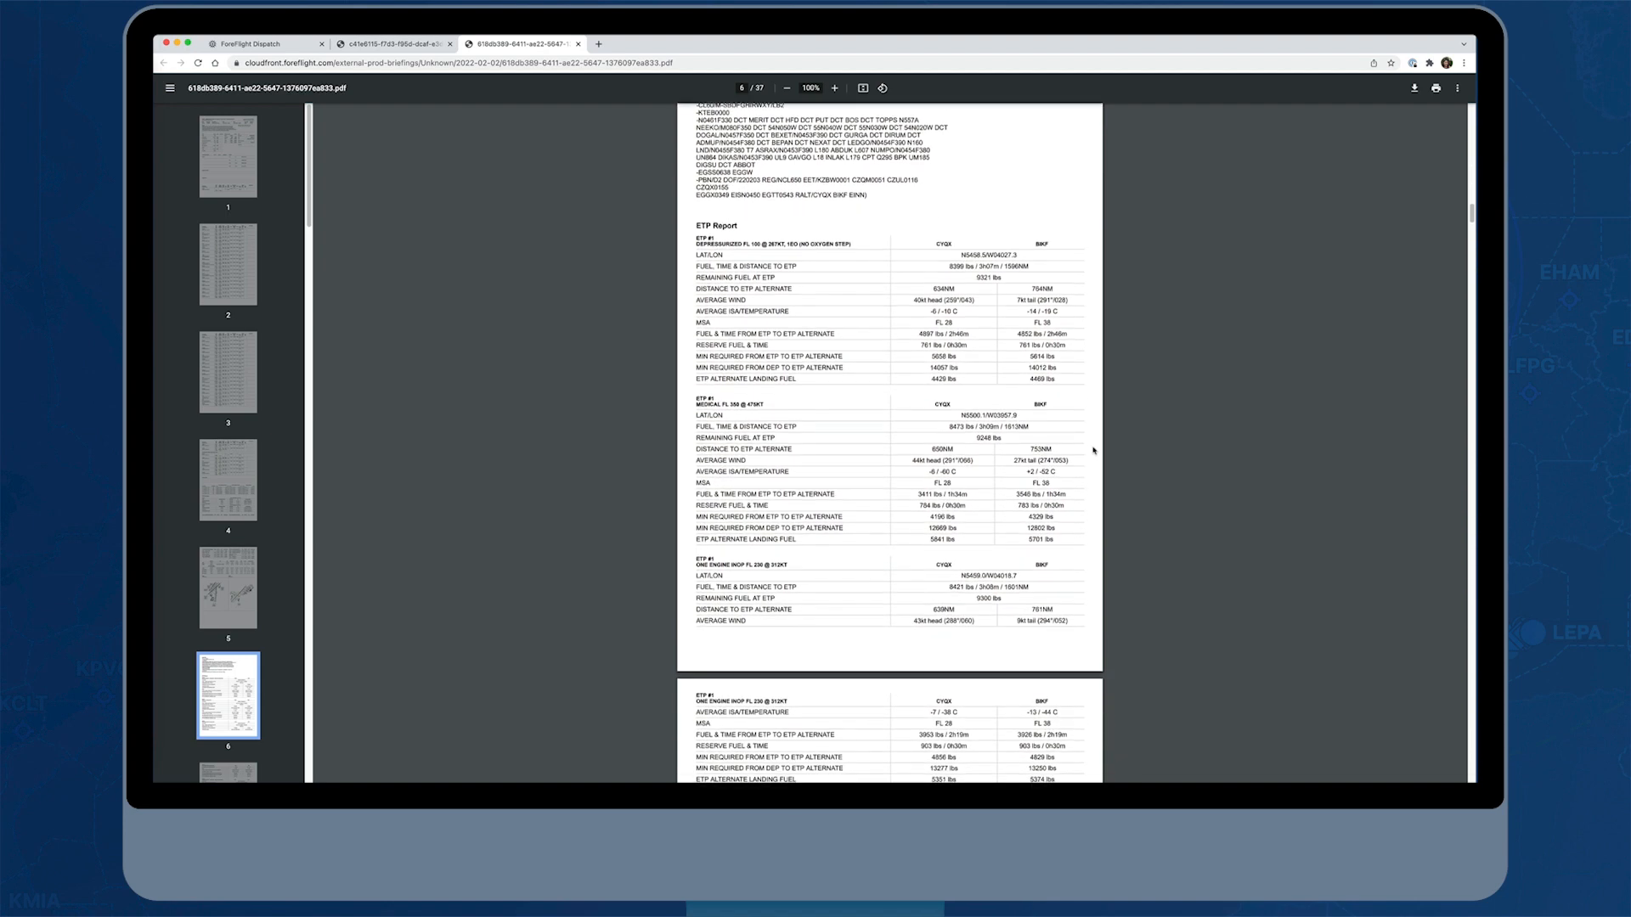
scroll(1093, 450, down, 2)
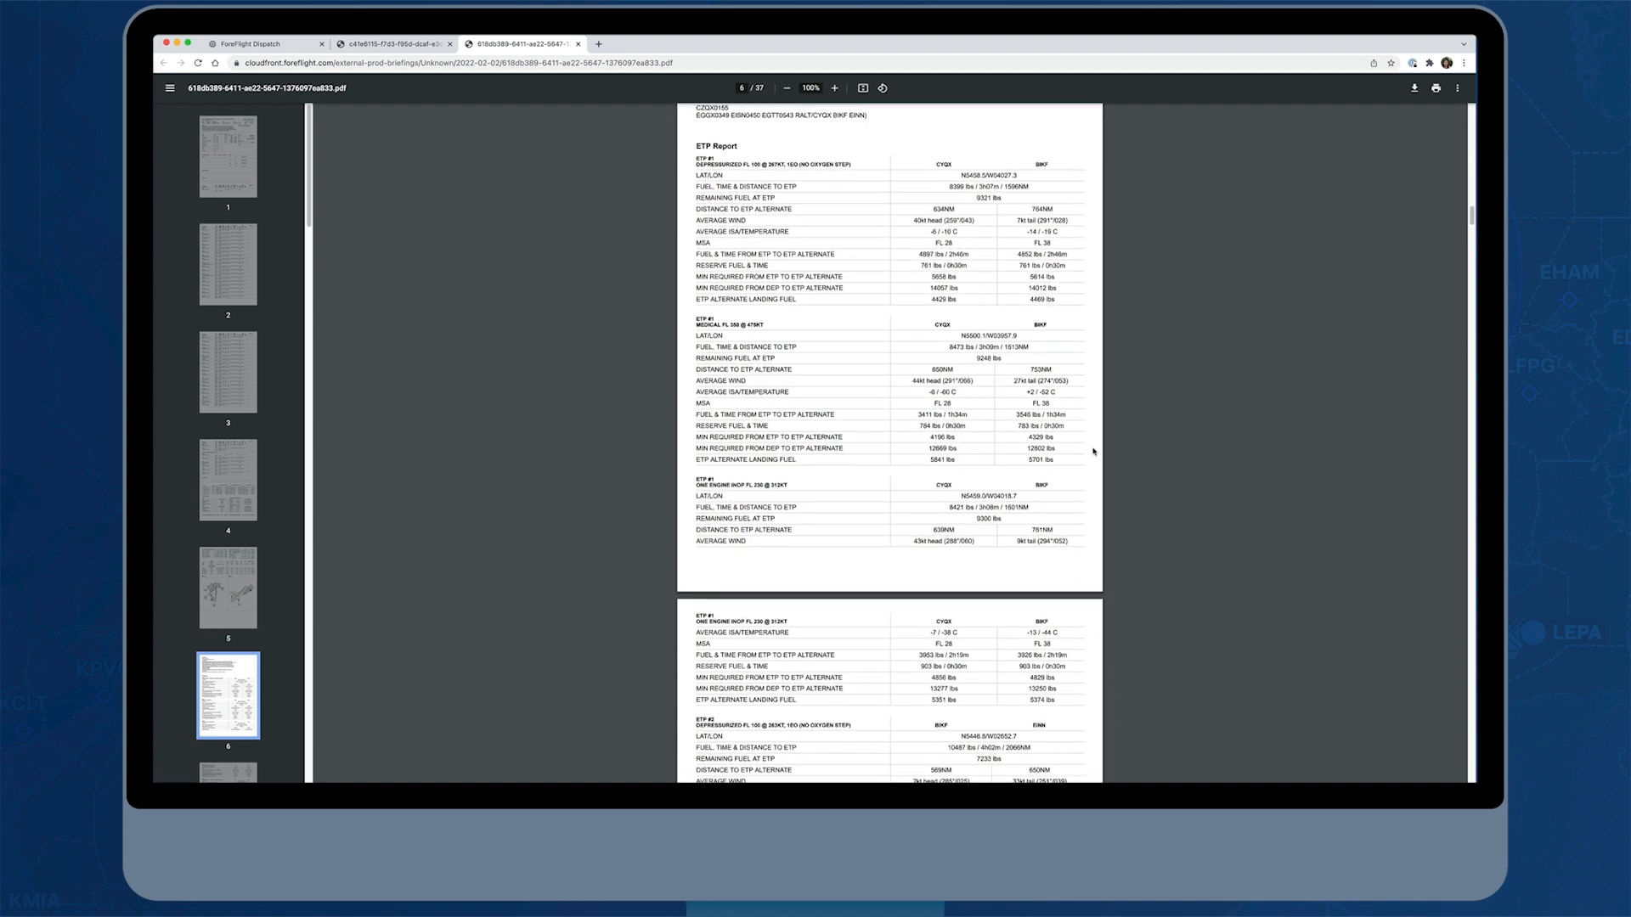
scroll(1093, 451, down, 5)
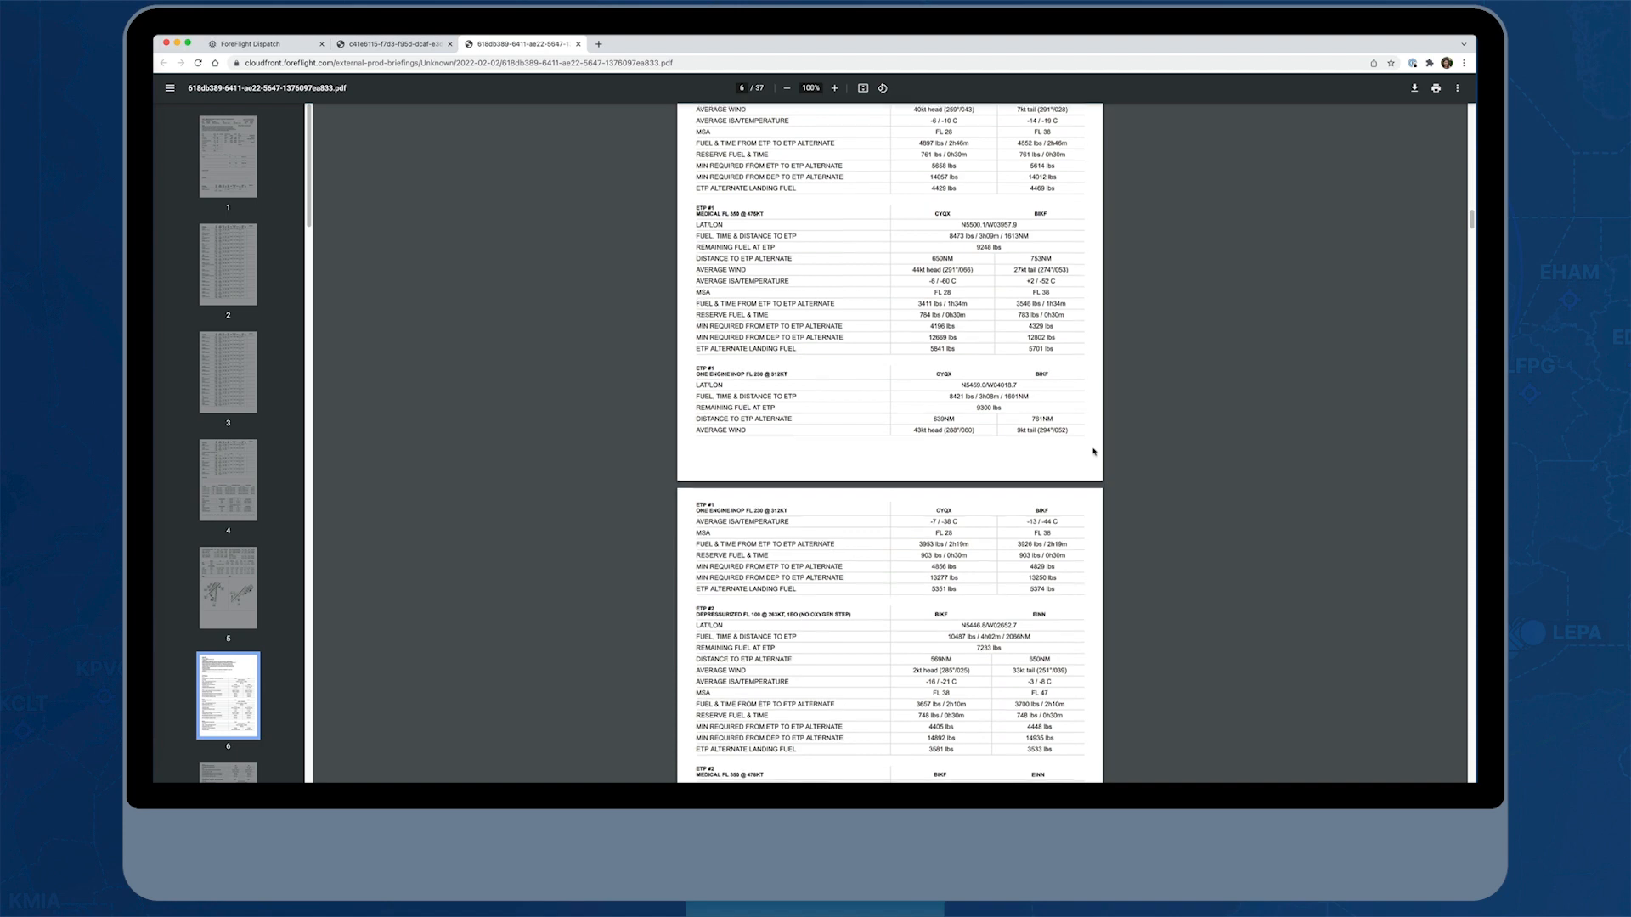
scroll(1093, 451, down, 4)
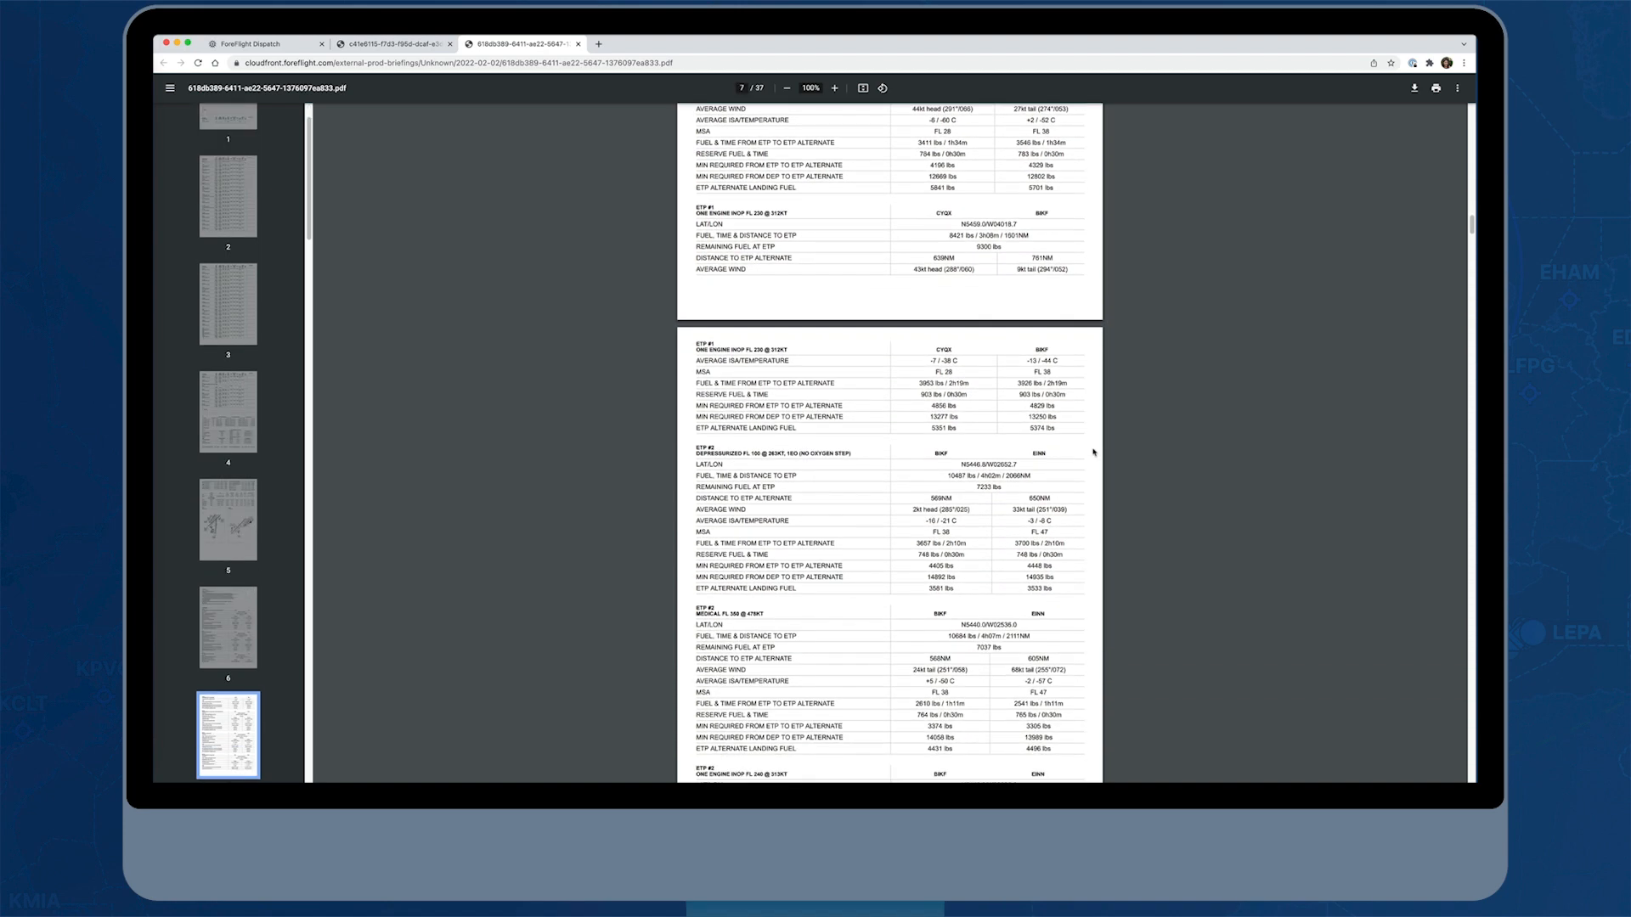
scroll(1093, 452, down, 13)
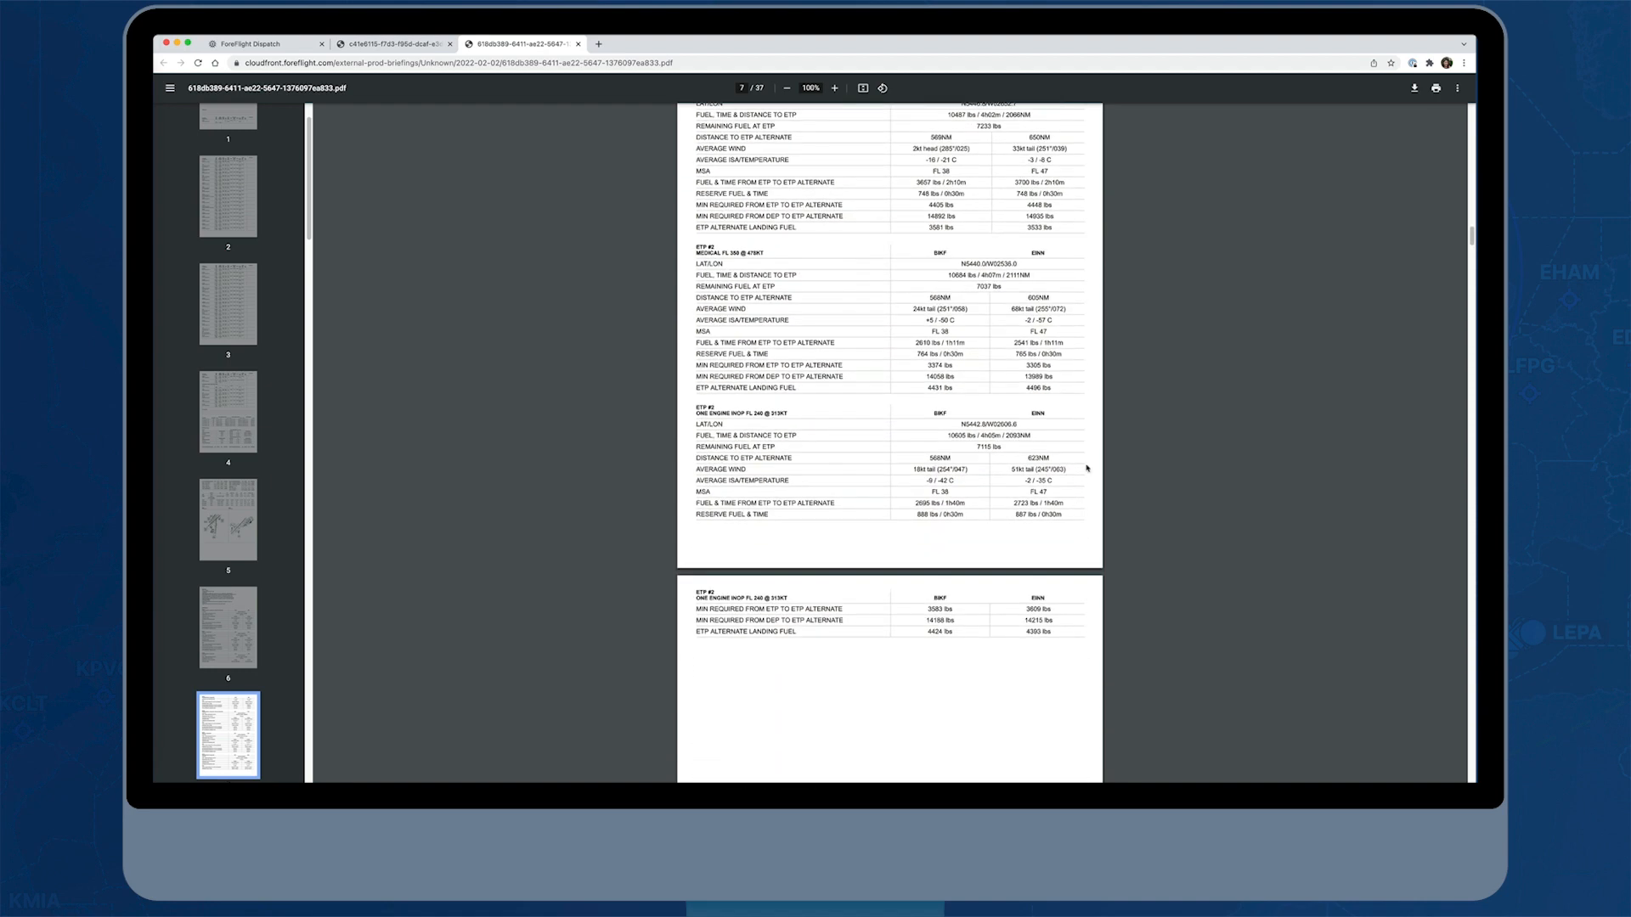
scroll(1083, 476, down, 6)
scroll(1084, 453, down, 20)
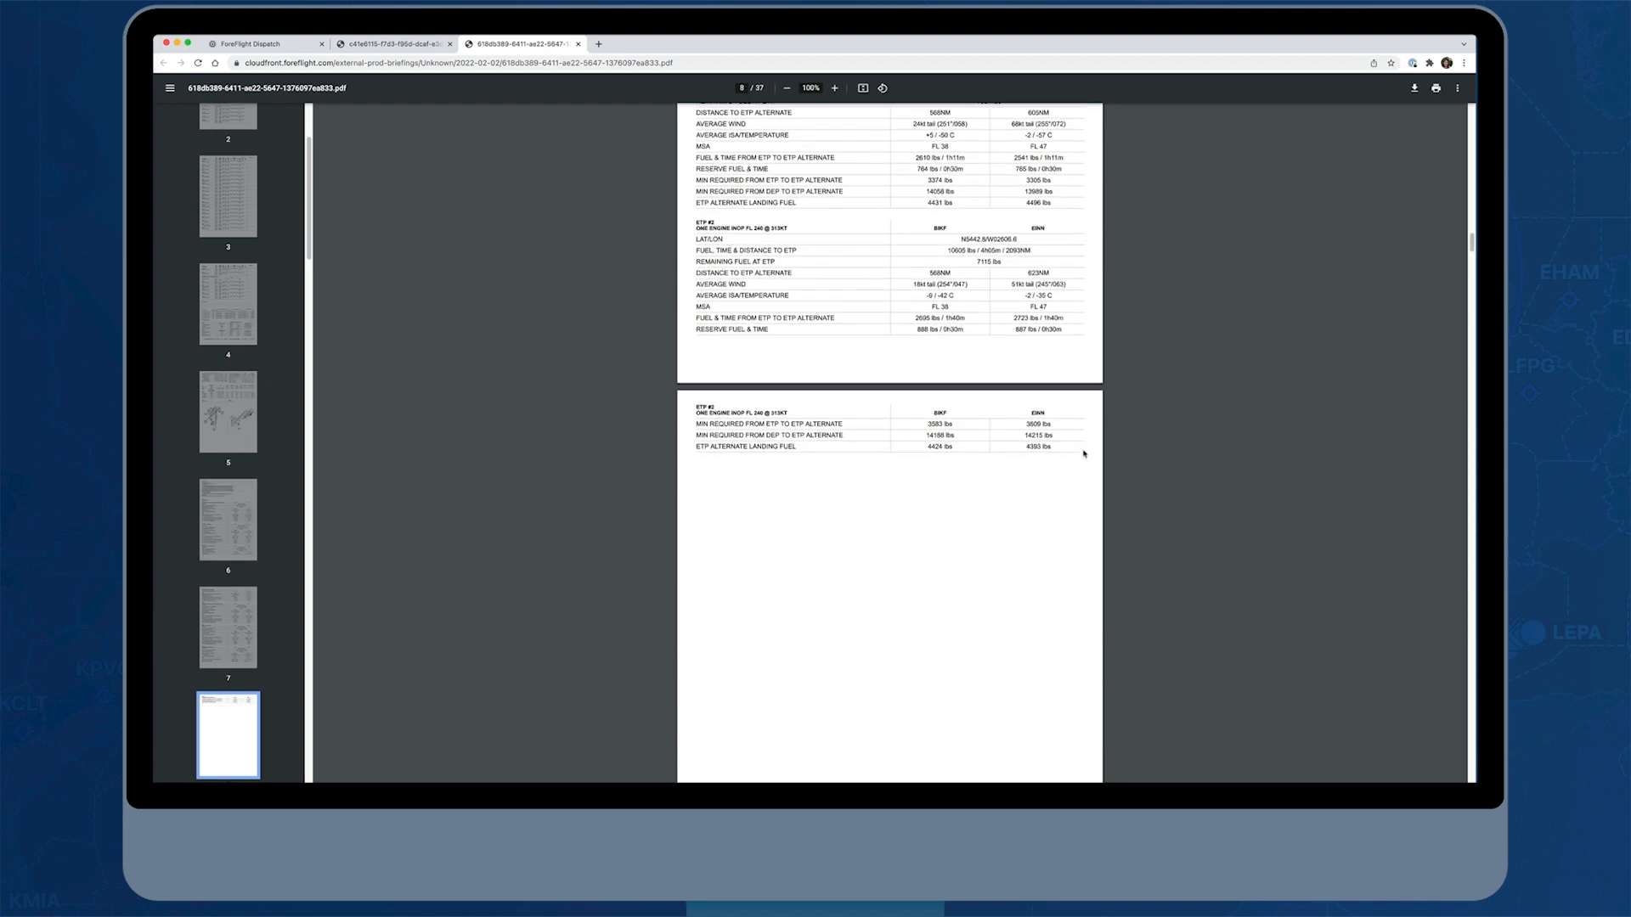
Review the completed ICAO flight plan form and the vertical cross section chart along the route
scroll(1084, 453, down, 5)
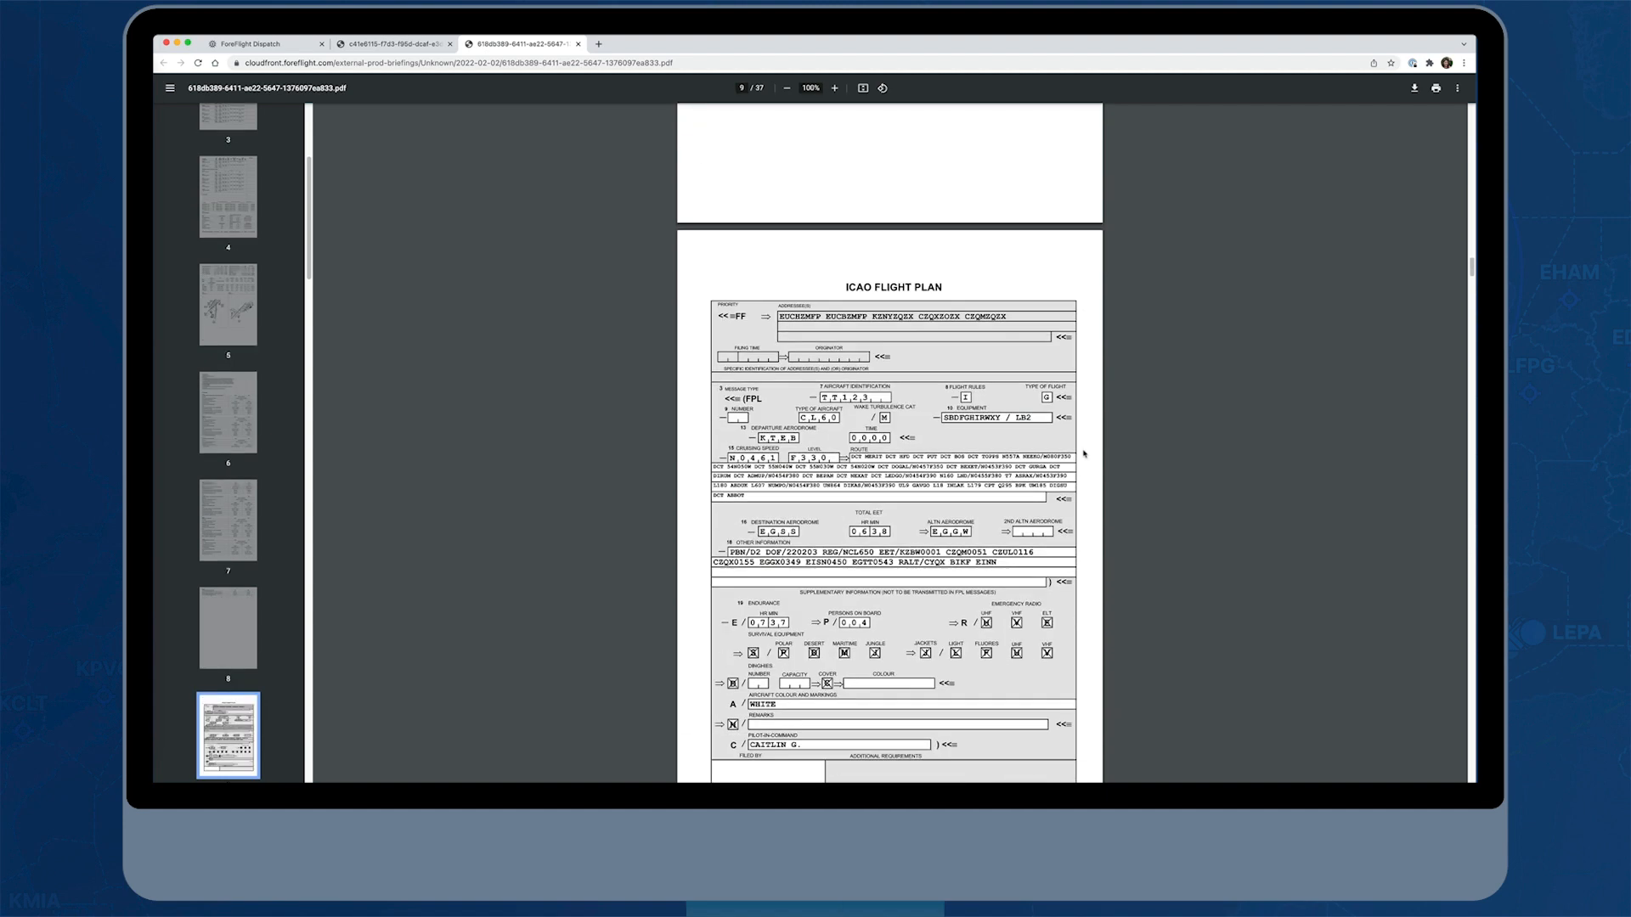
scroll(1084, 454, down, 4)
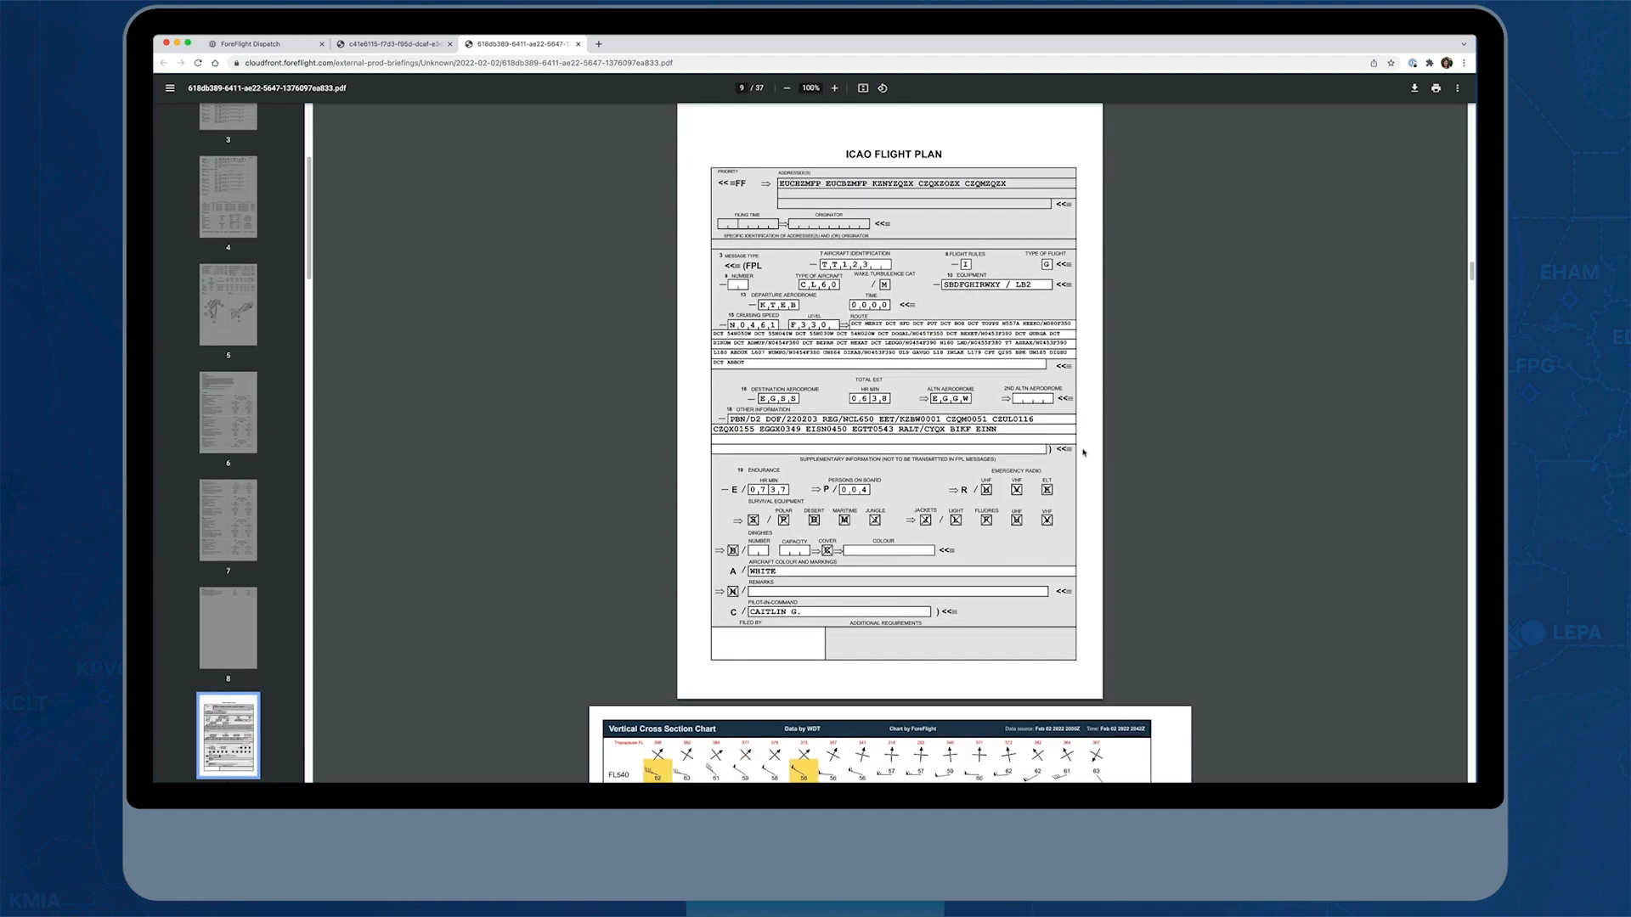
scroll(1084, 453, up, 1)
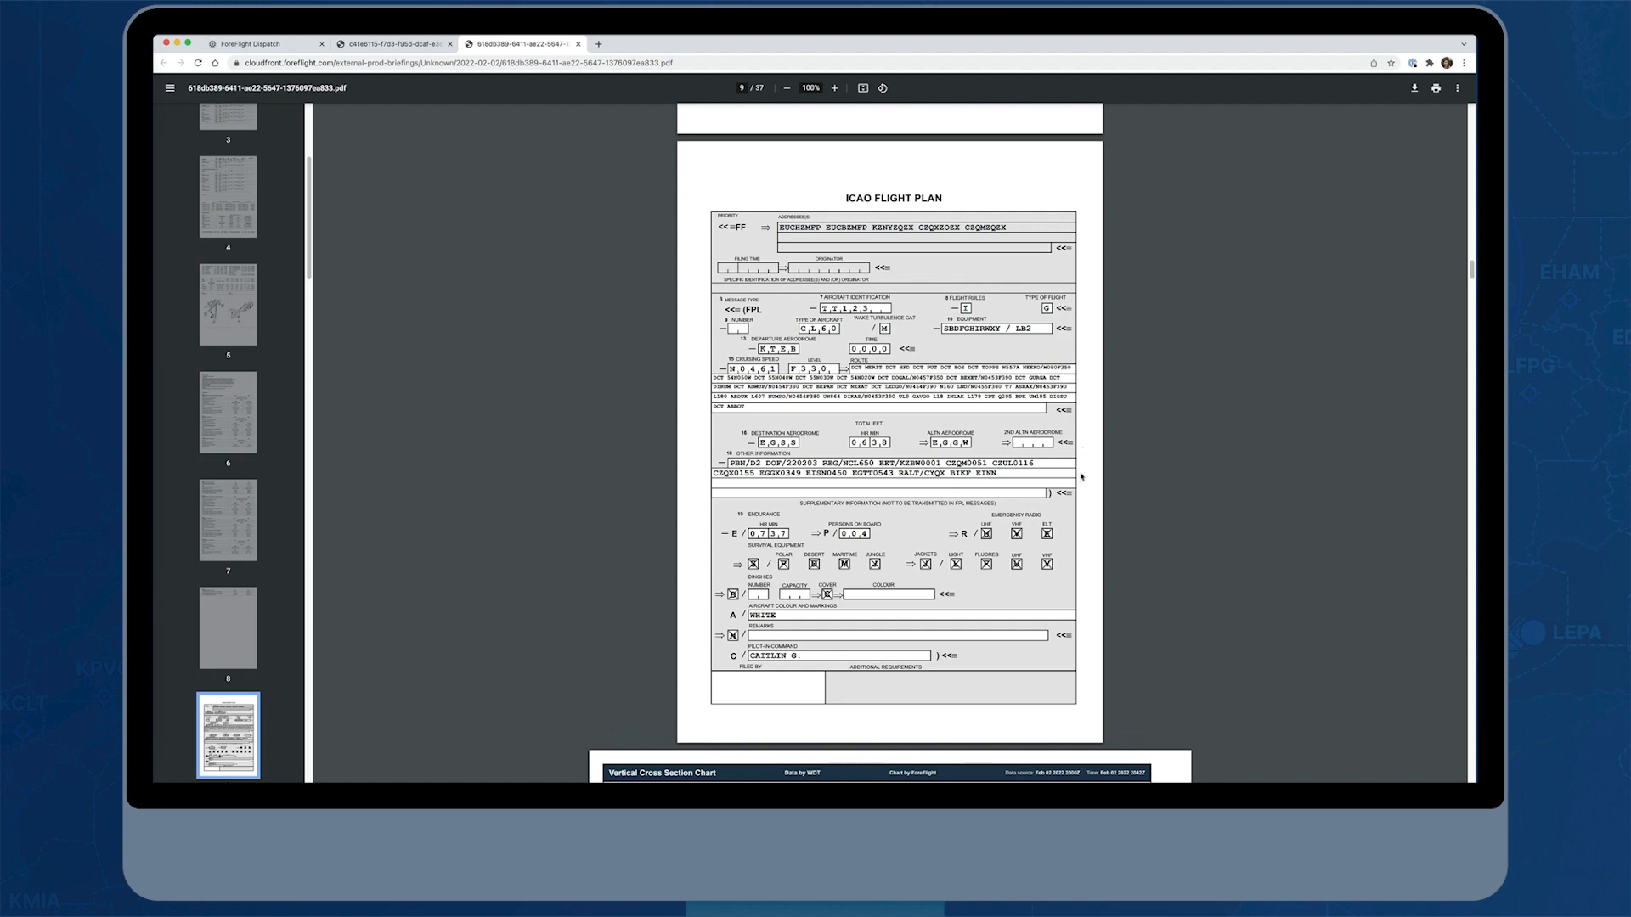
scroll(1084, 477, down, 12)
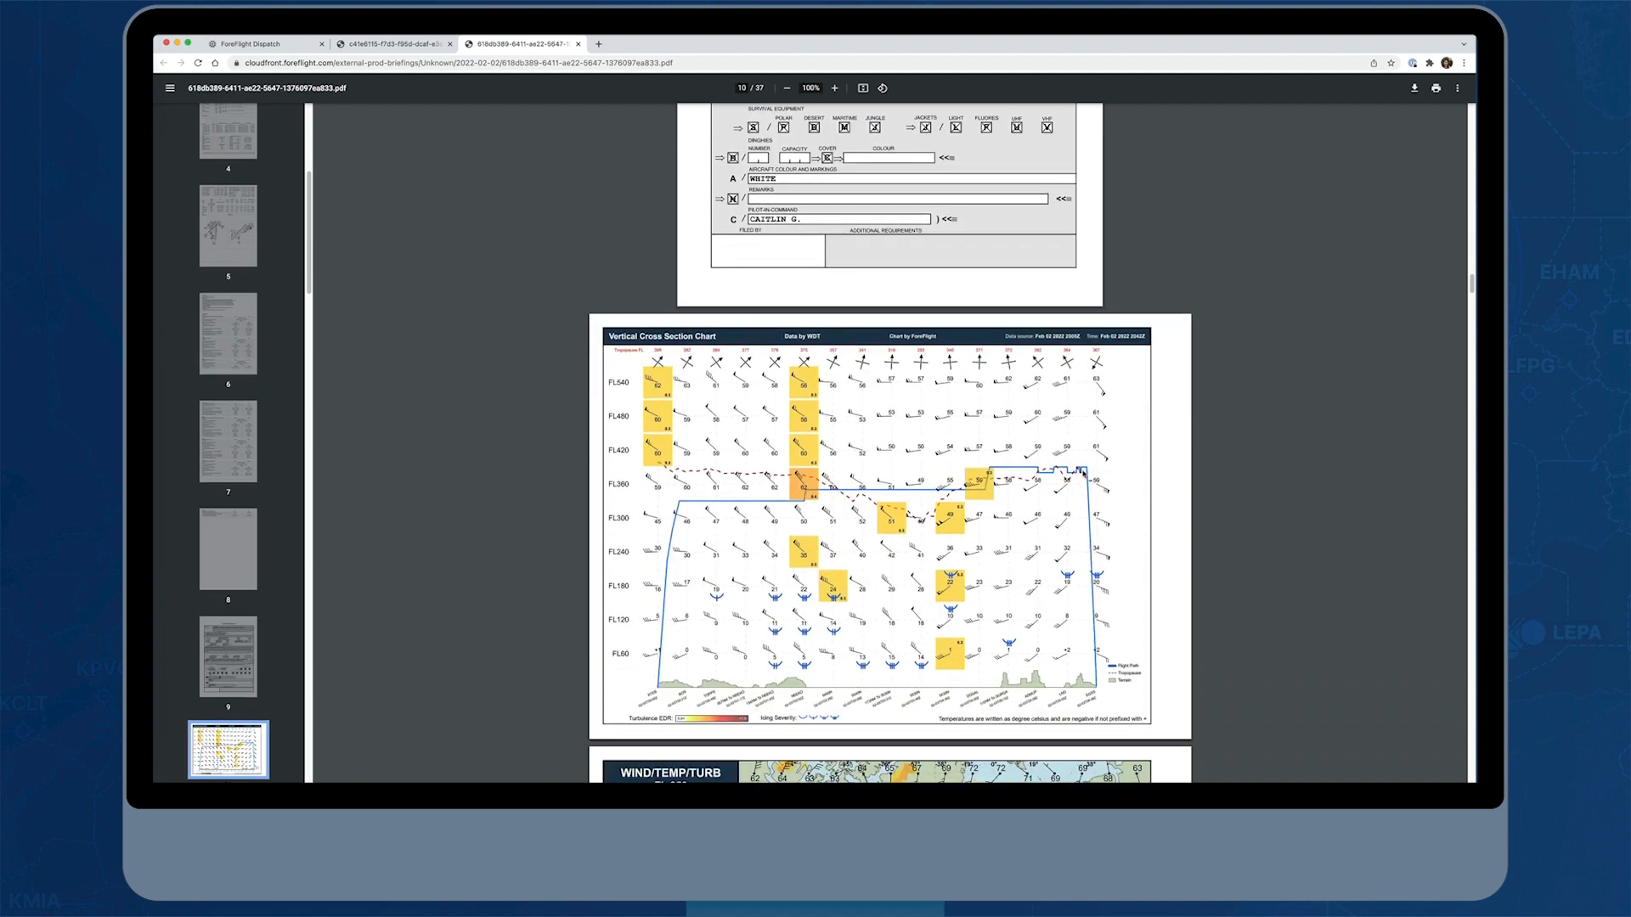
scroll(1084, 473, down, 4)
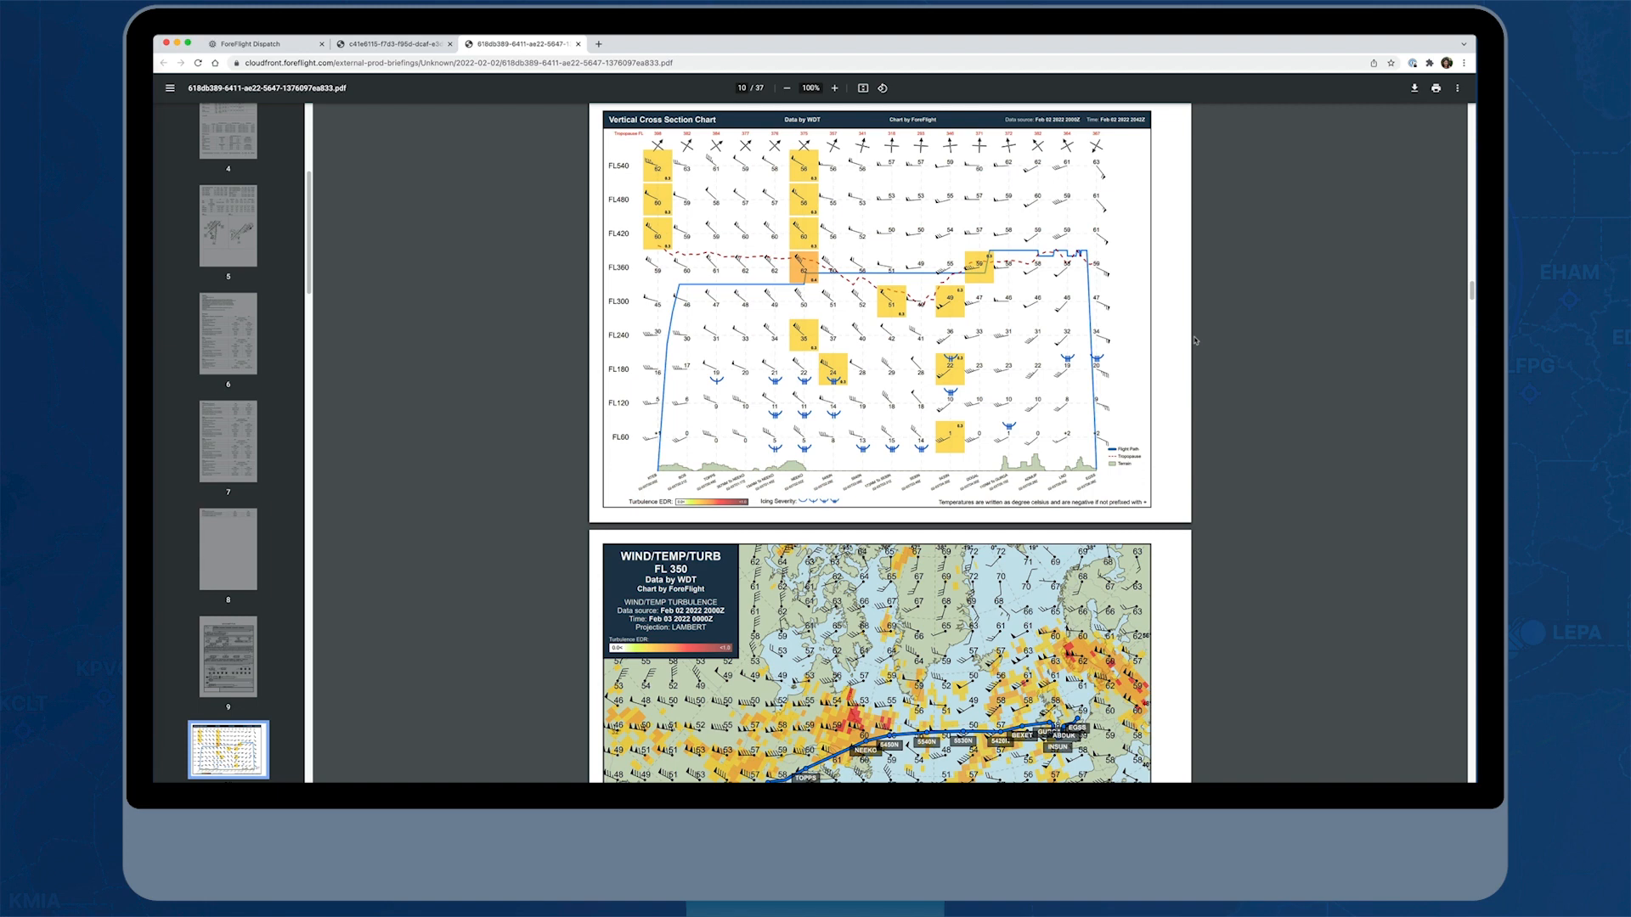
scroll(1148, 399, down, 1)
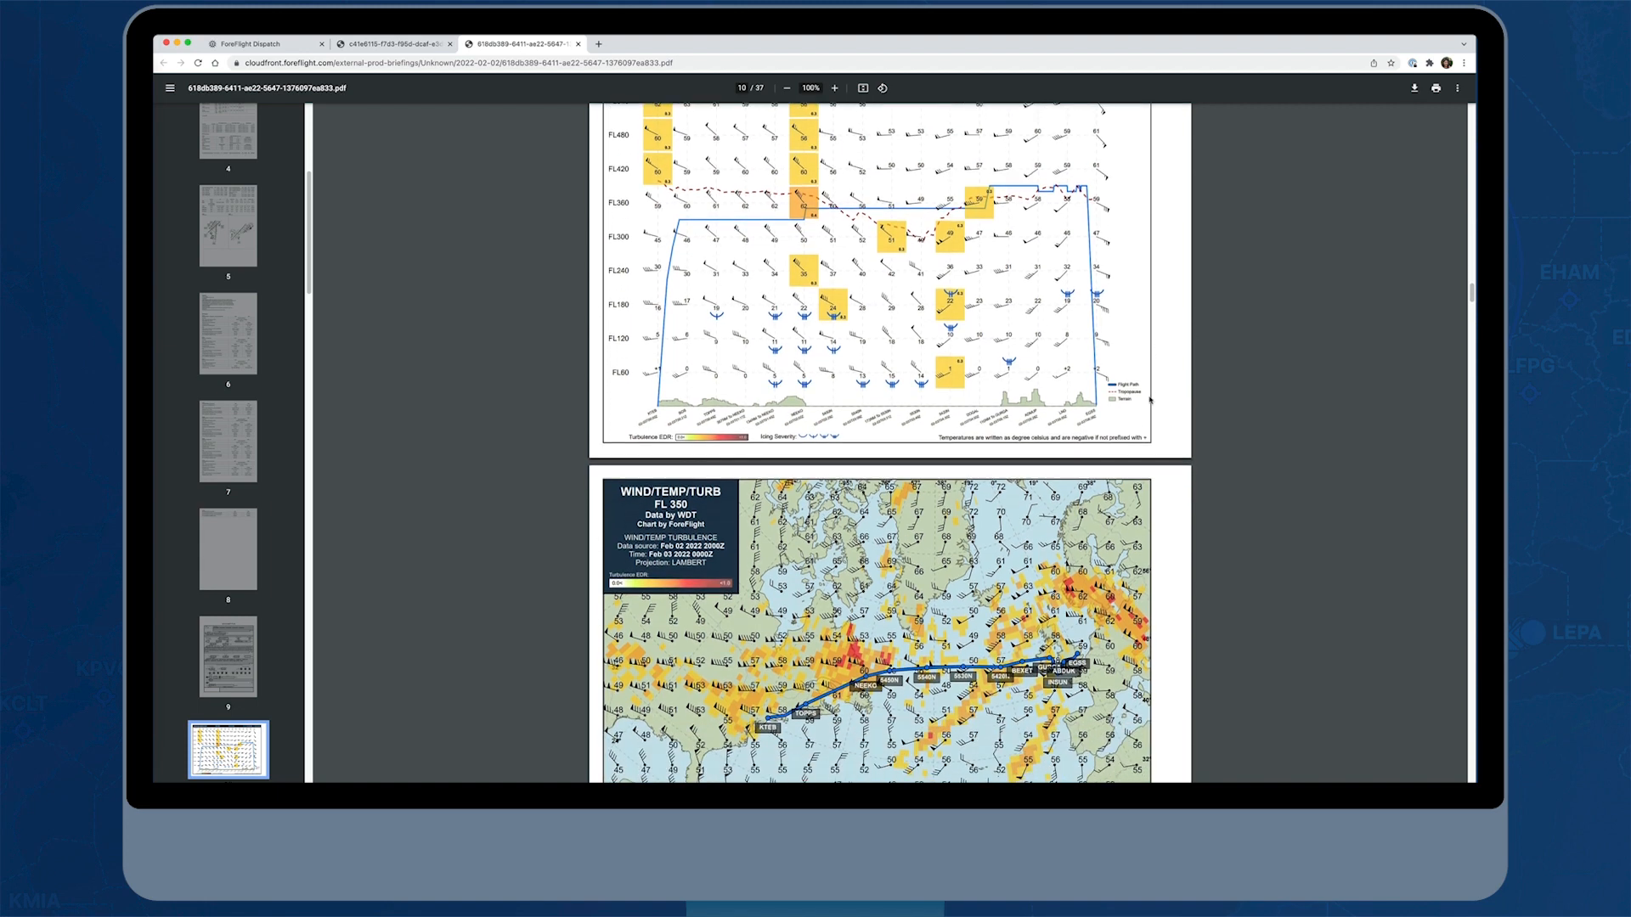
Compare winds, temperatures and turbulence along the route on the FL 350, FL 390 and FL 430 charts
scroll(1148, 400, down, 3)
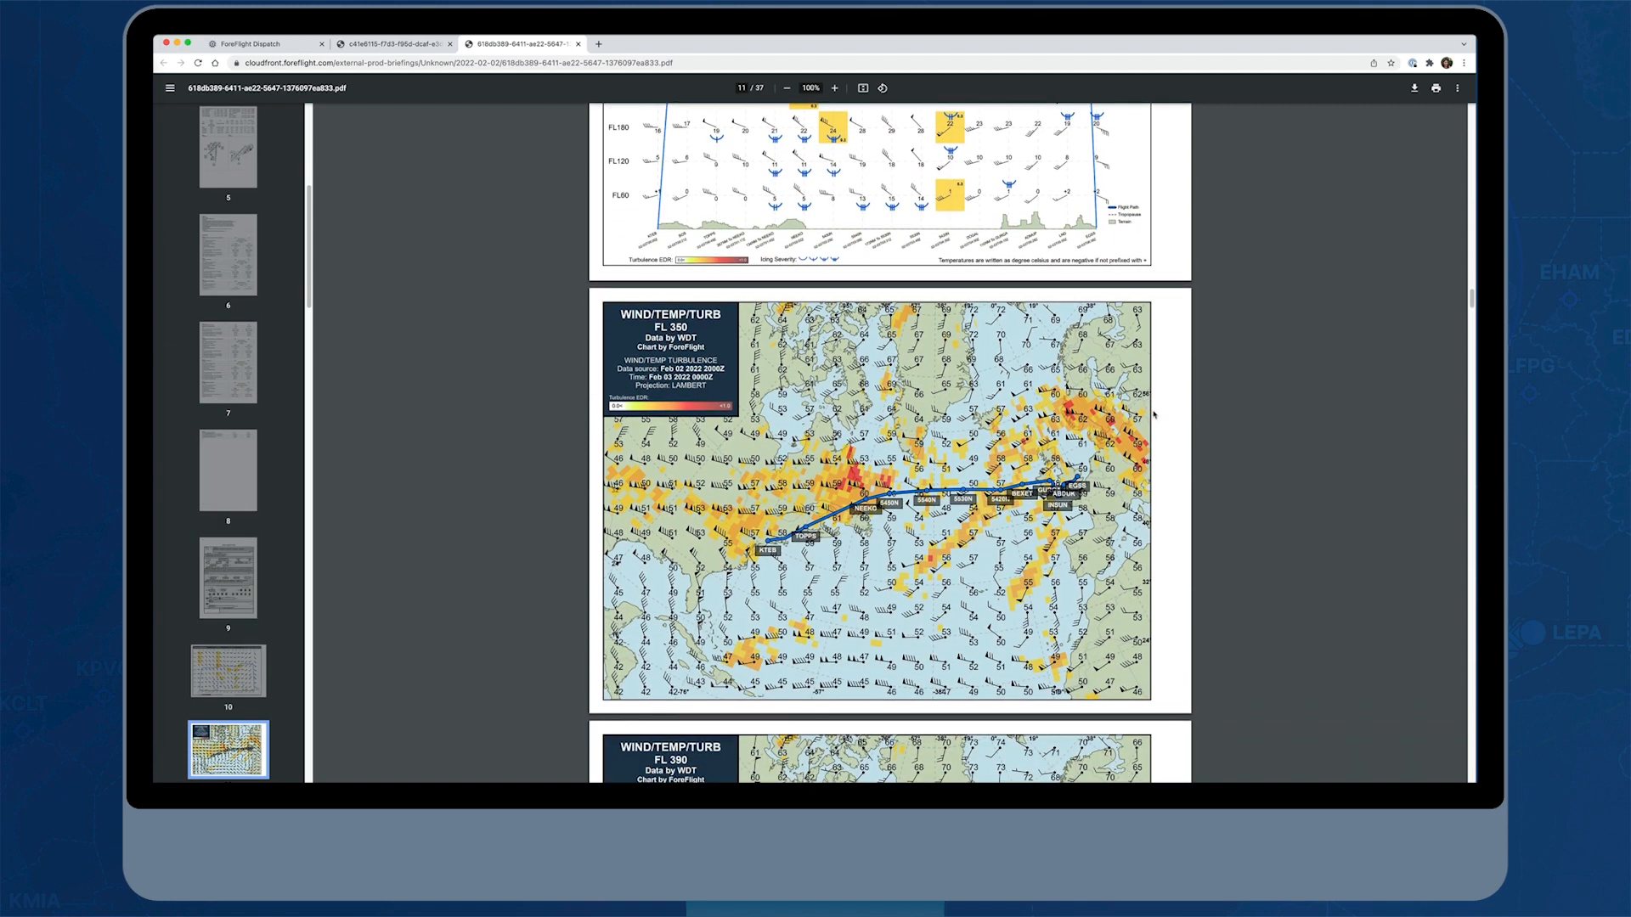
scroll(1182, 477, down, 1)
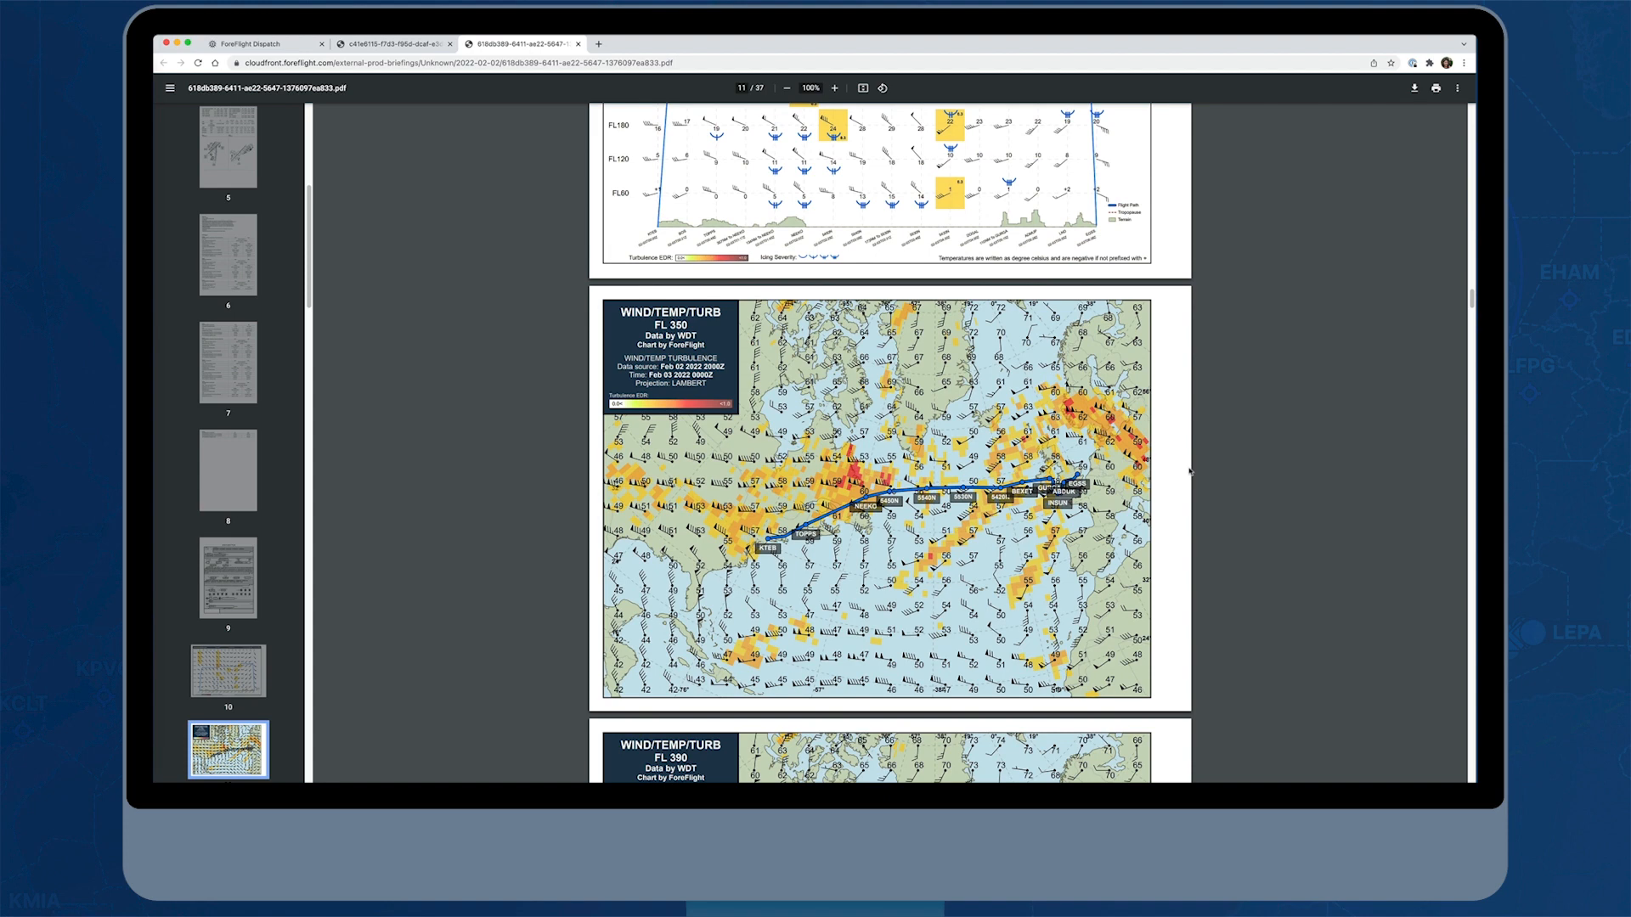
scroll(1189, 469, down, 1)
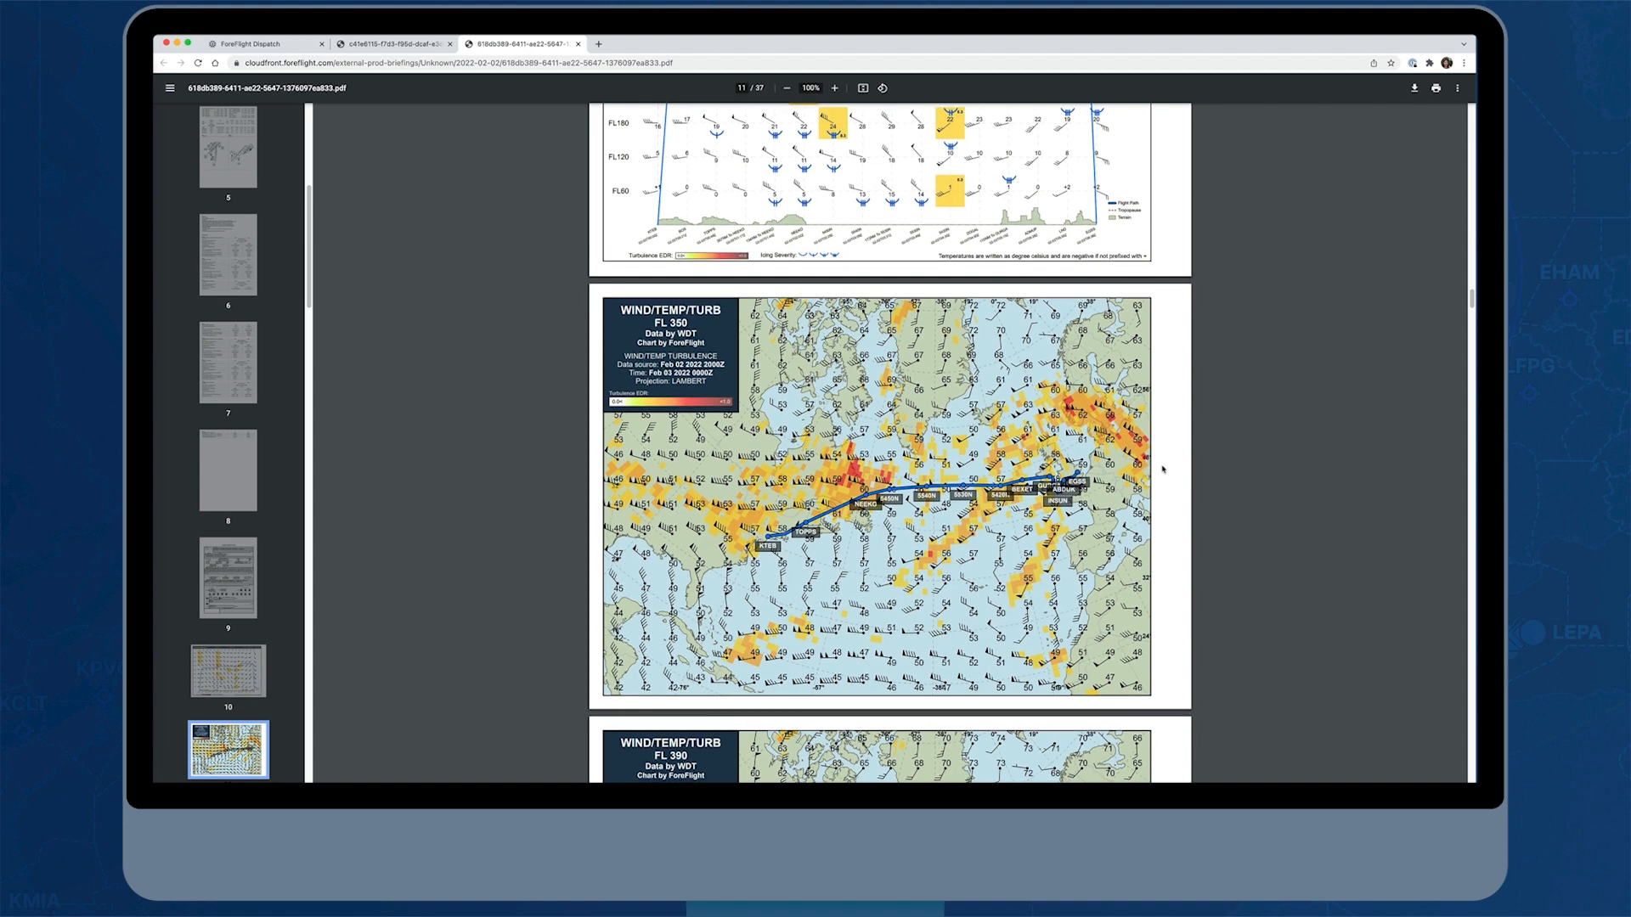
scroll(1162, 468, down, 3)
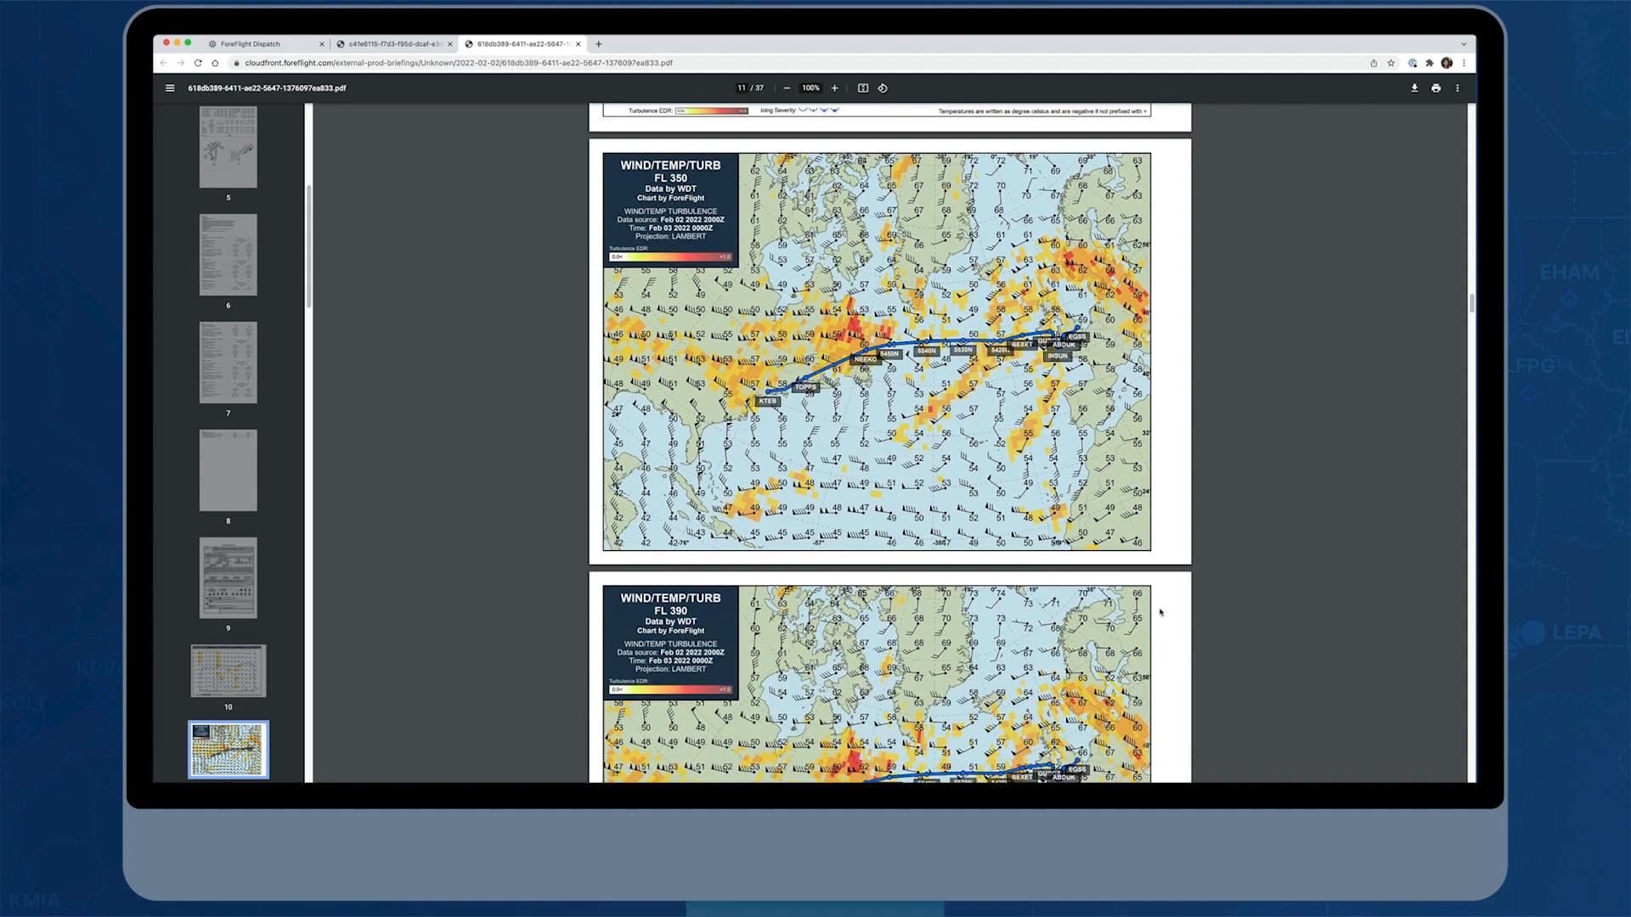
scroll(1161, 611, down, 5)
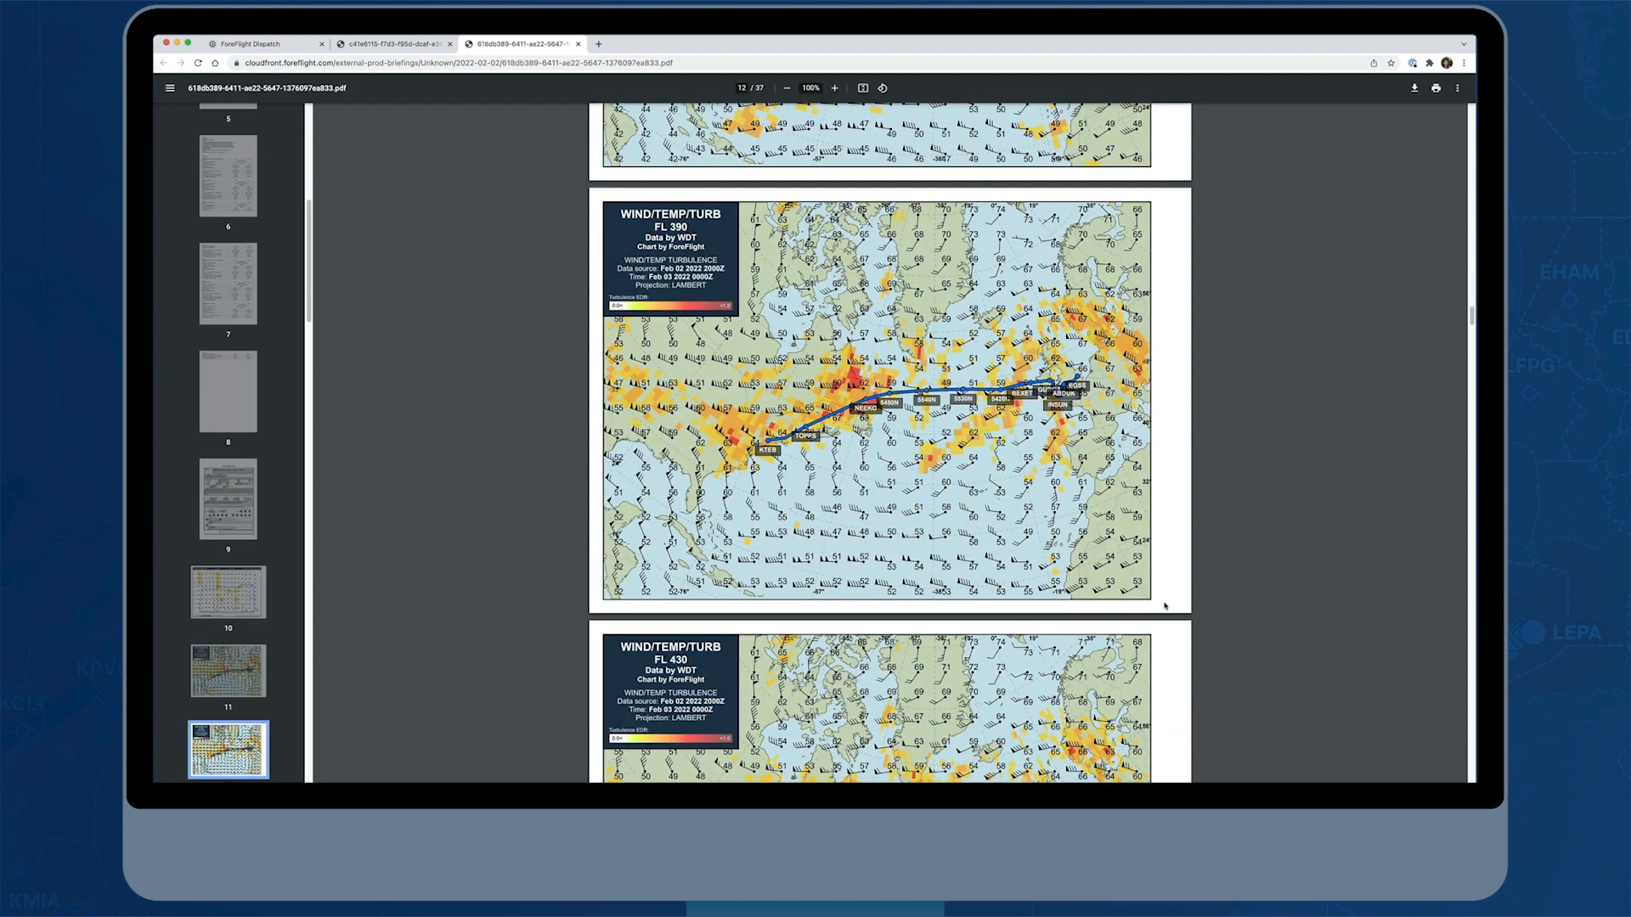
scroll(1165, 606, down, 4)
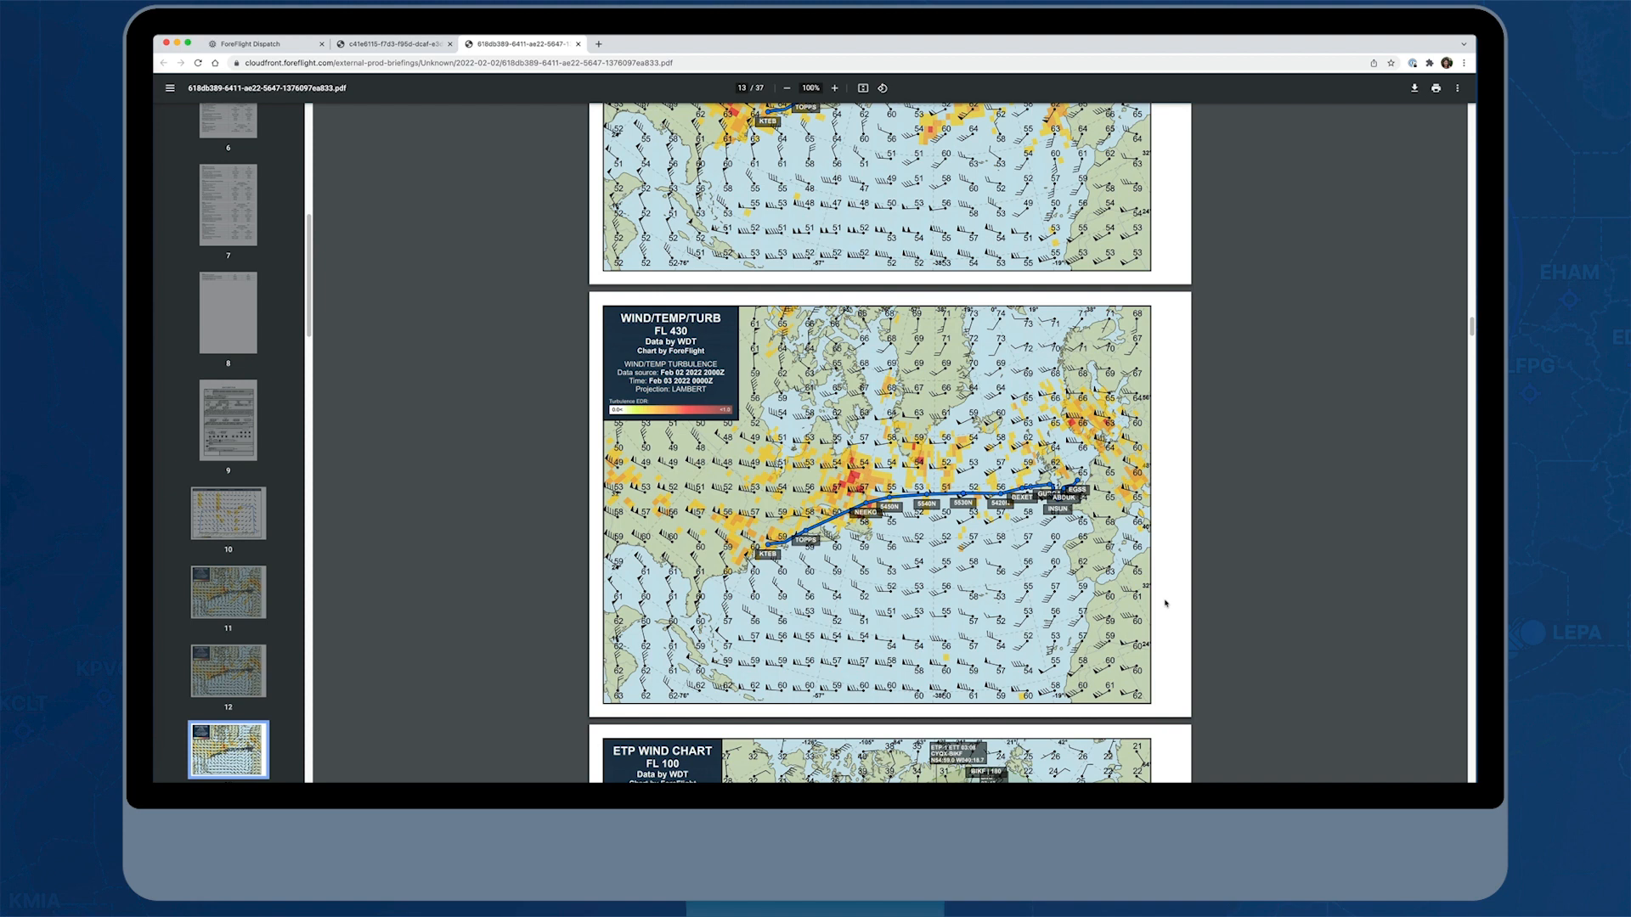
Examine the FL 100 ETP wind chart, the significant weather charts and the Overflight Report's costs by country
scroll(1164, 603, down, 4)
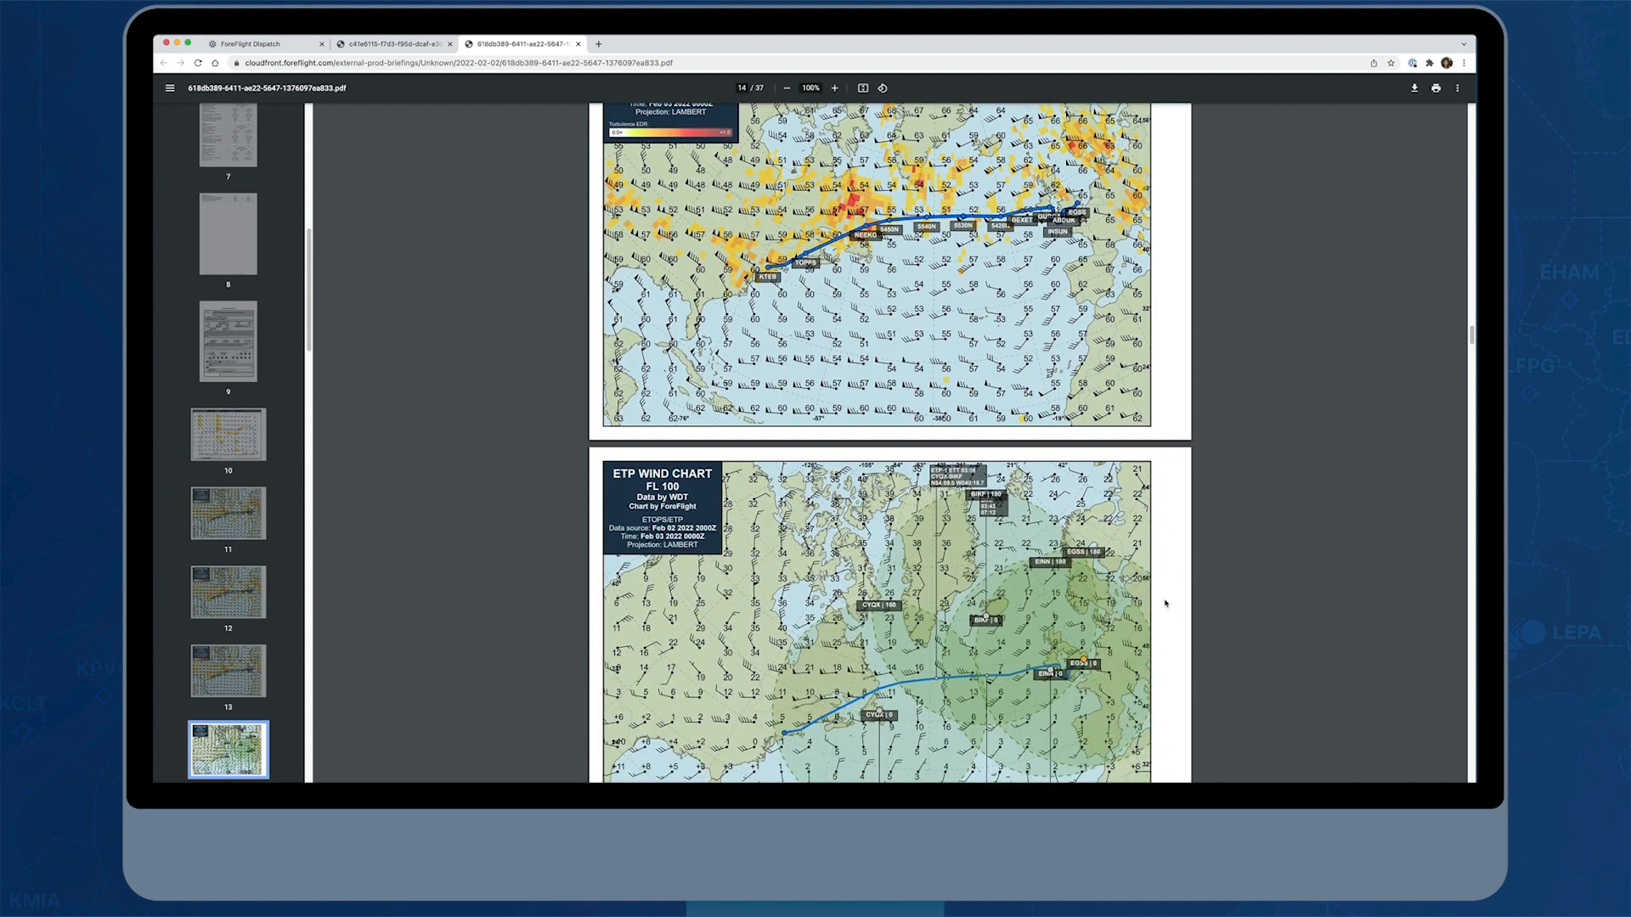
scroll(1165, 603, down, 3)
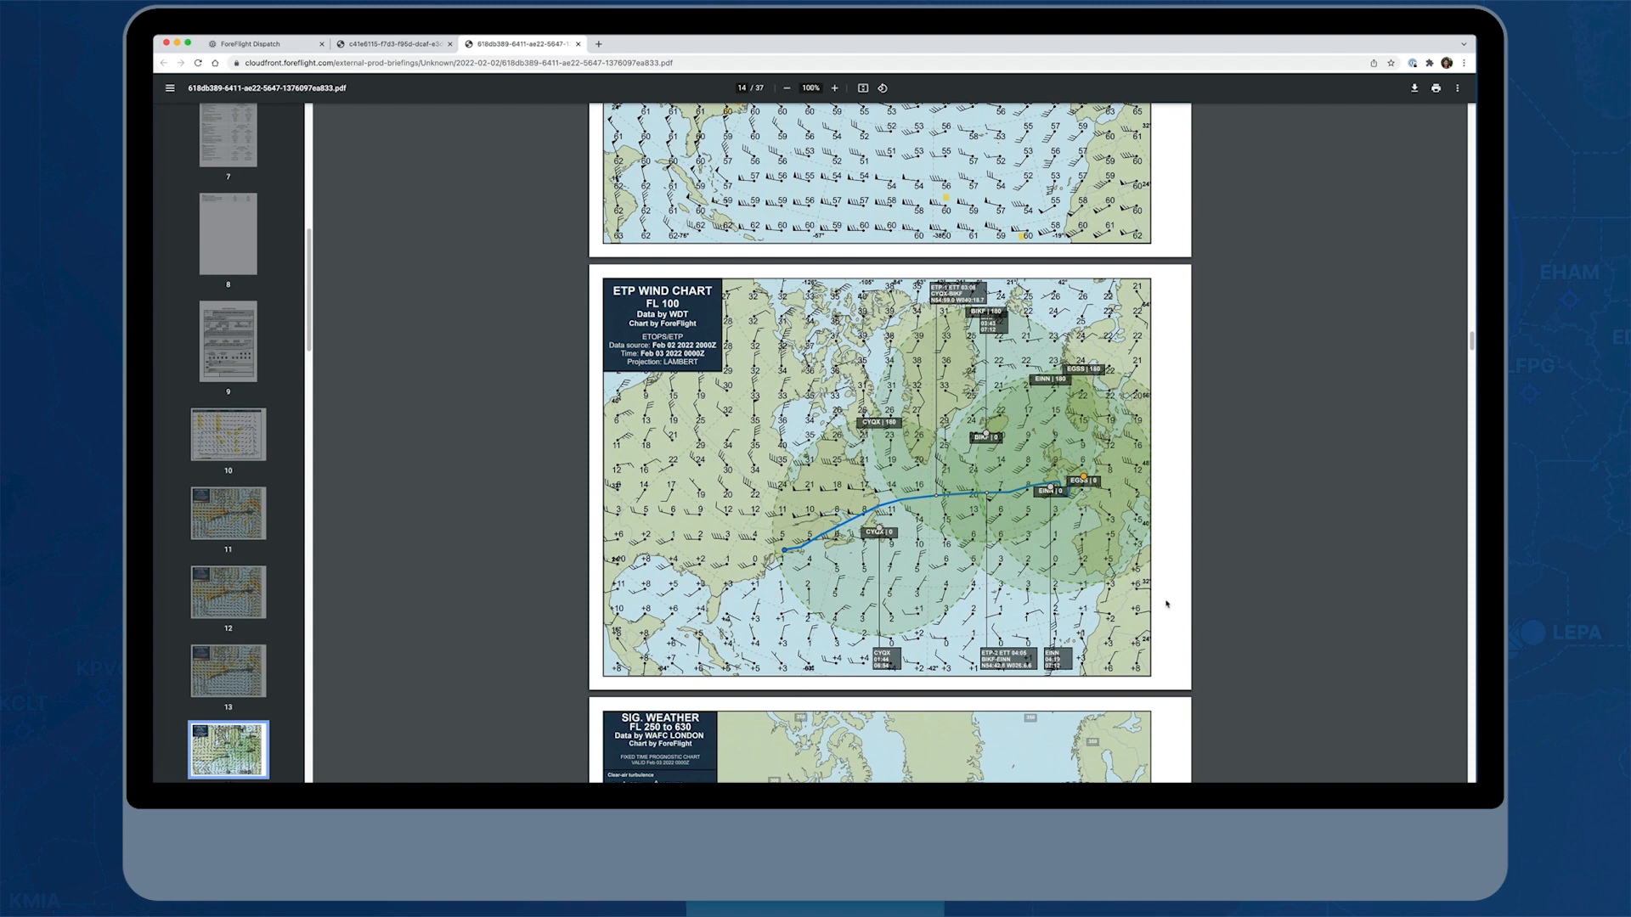
scroll(1166, 603, down, 5)
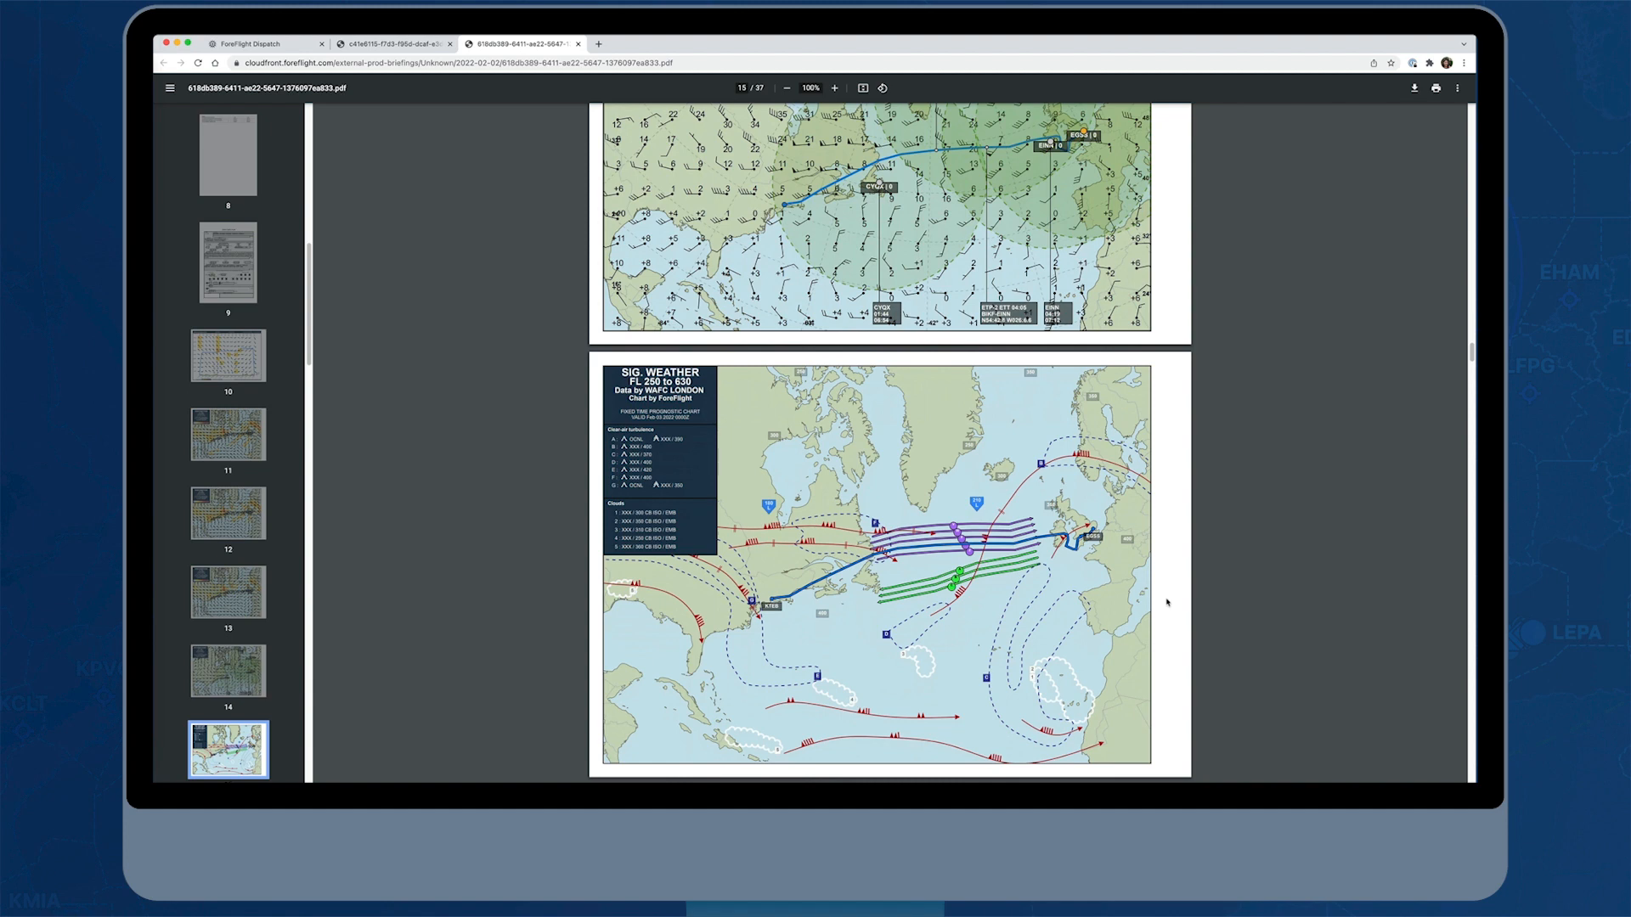
scroll(1166, 597, down, 7)
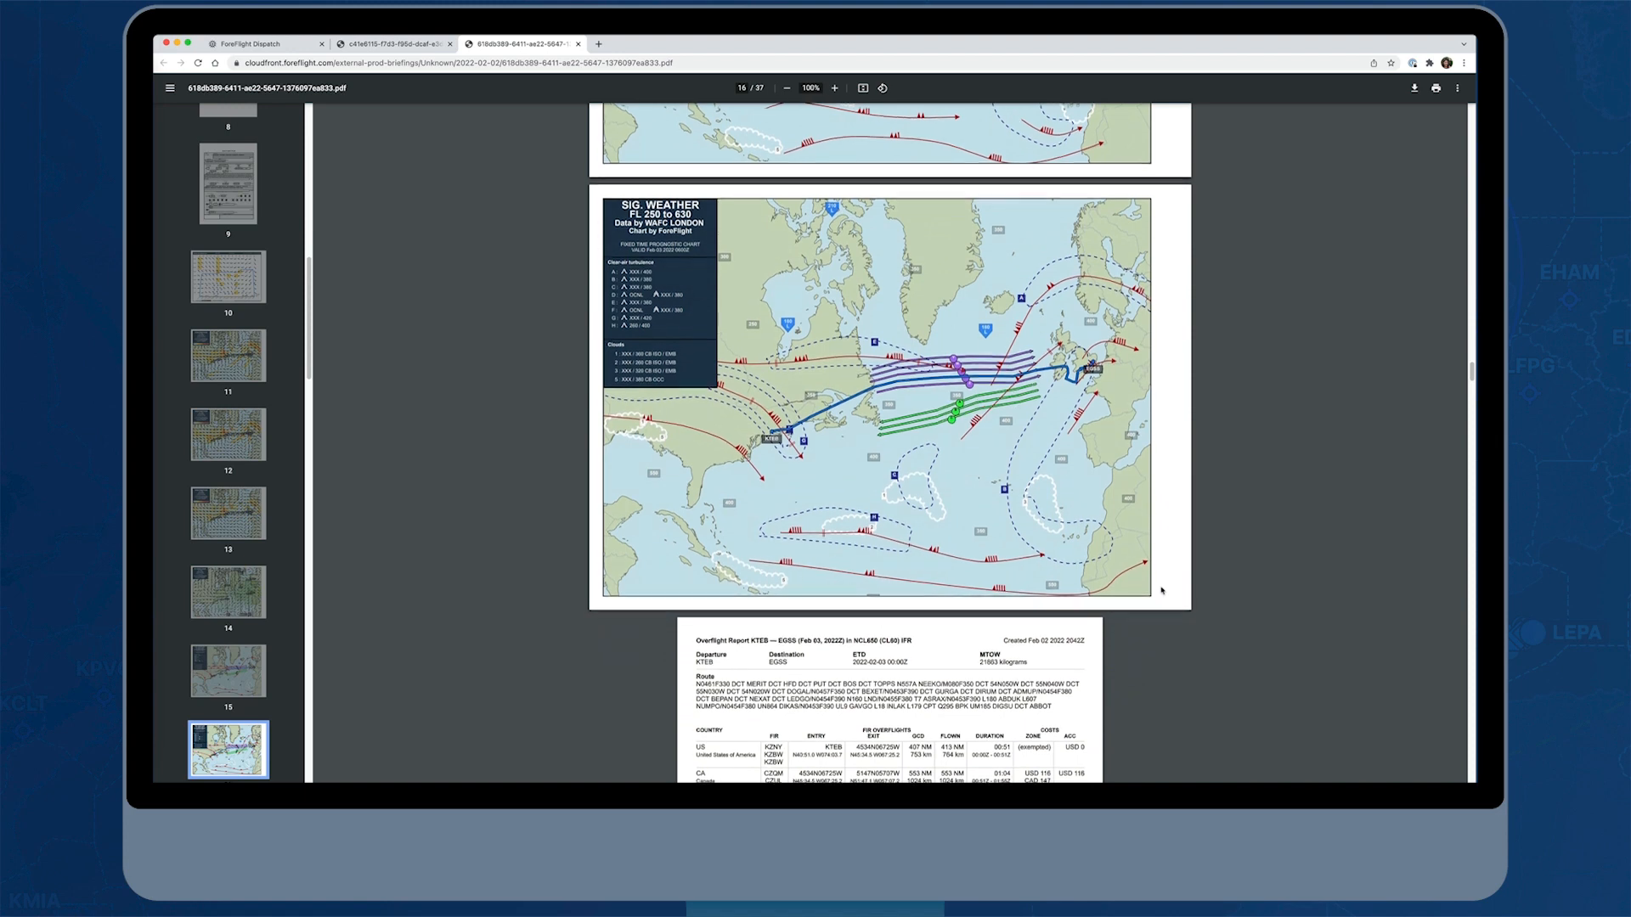
scroll(1082, 592, down, 2)
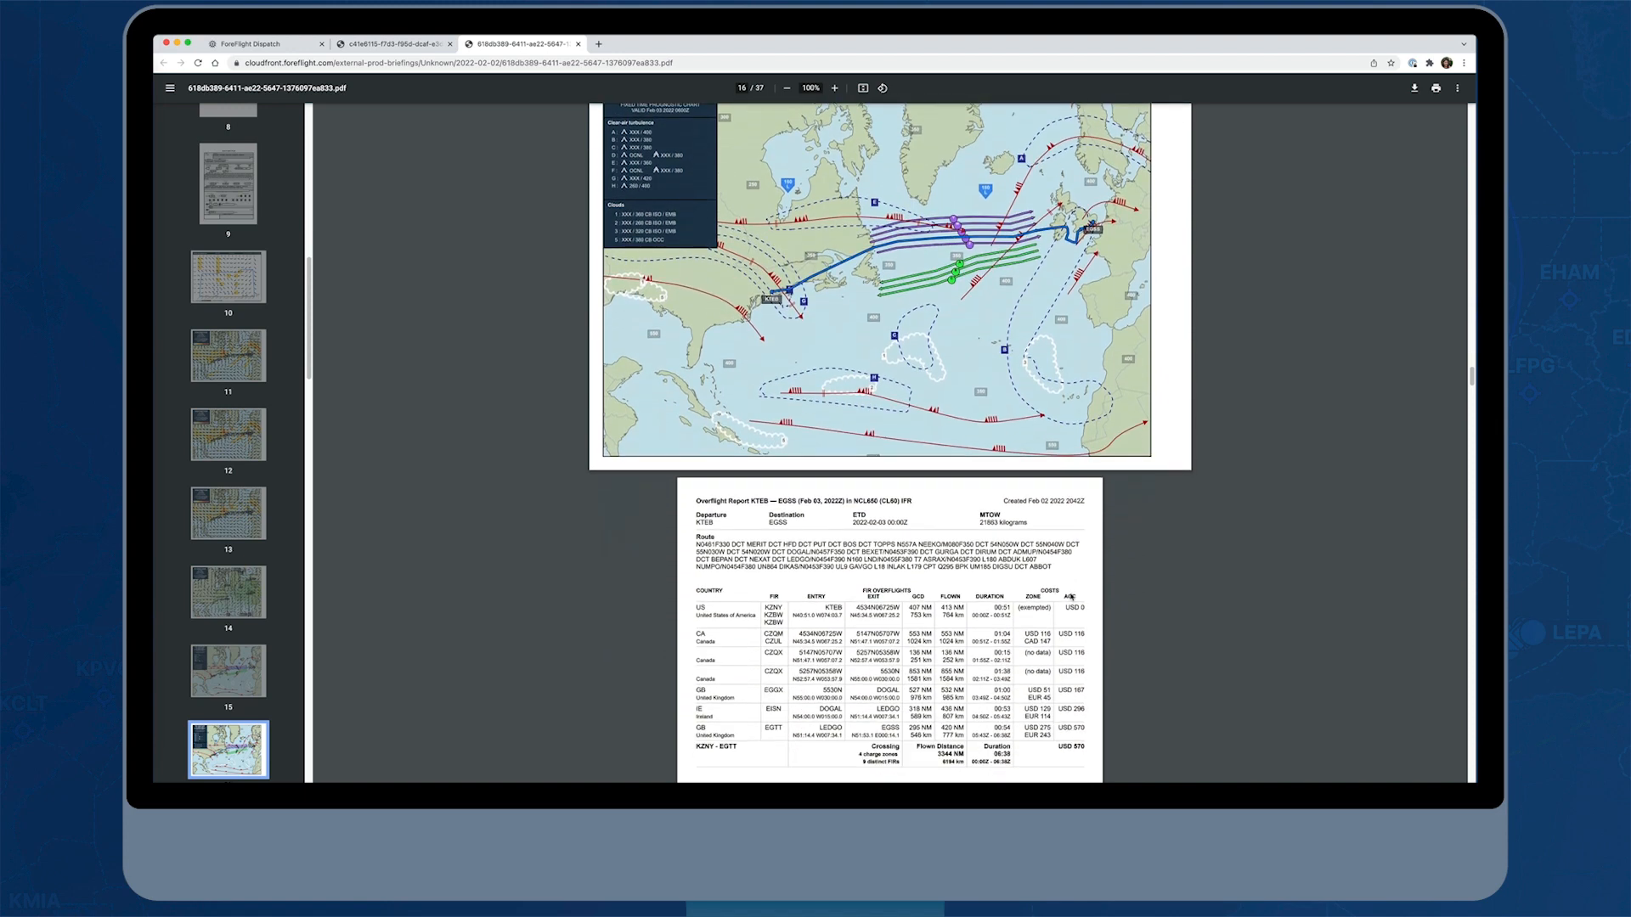
scroll(1072, 598, down, 1)
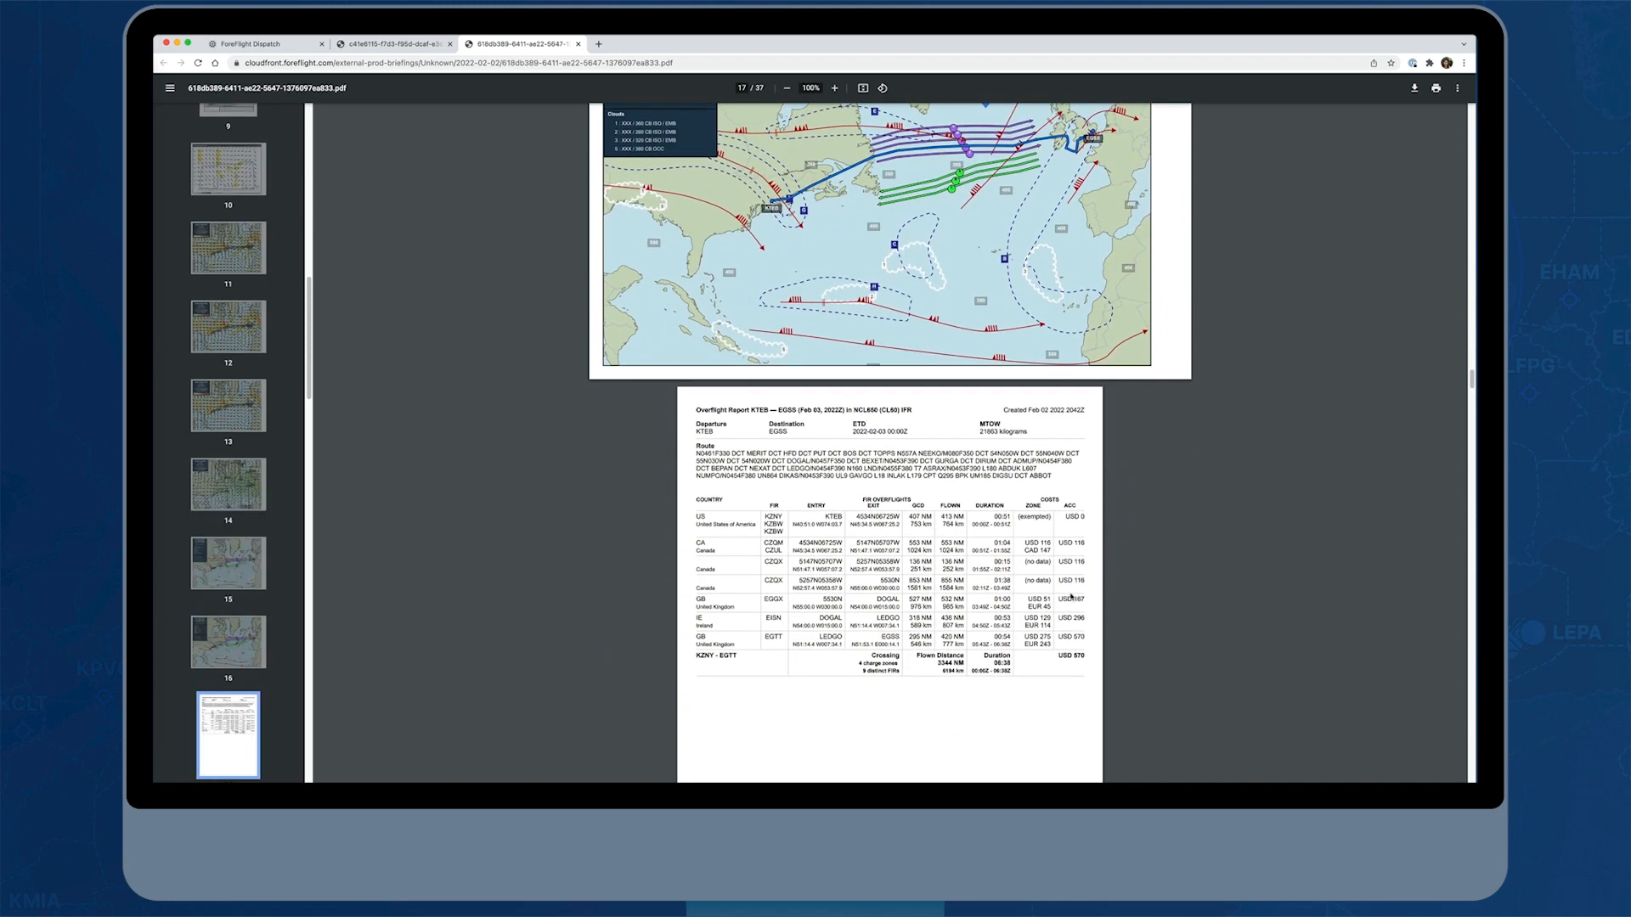
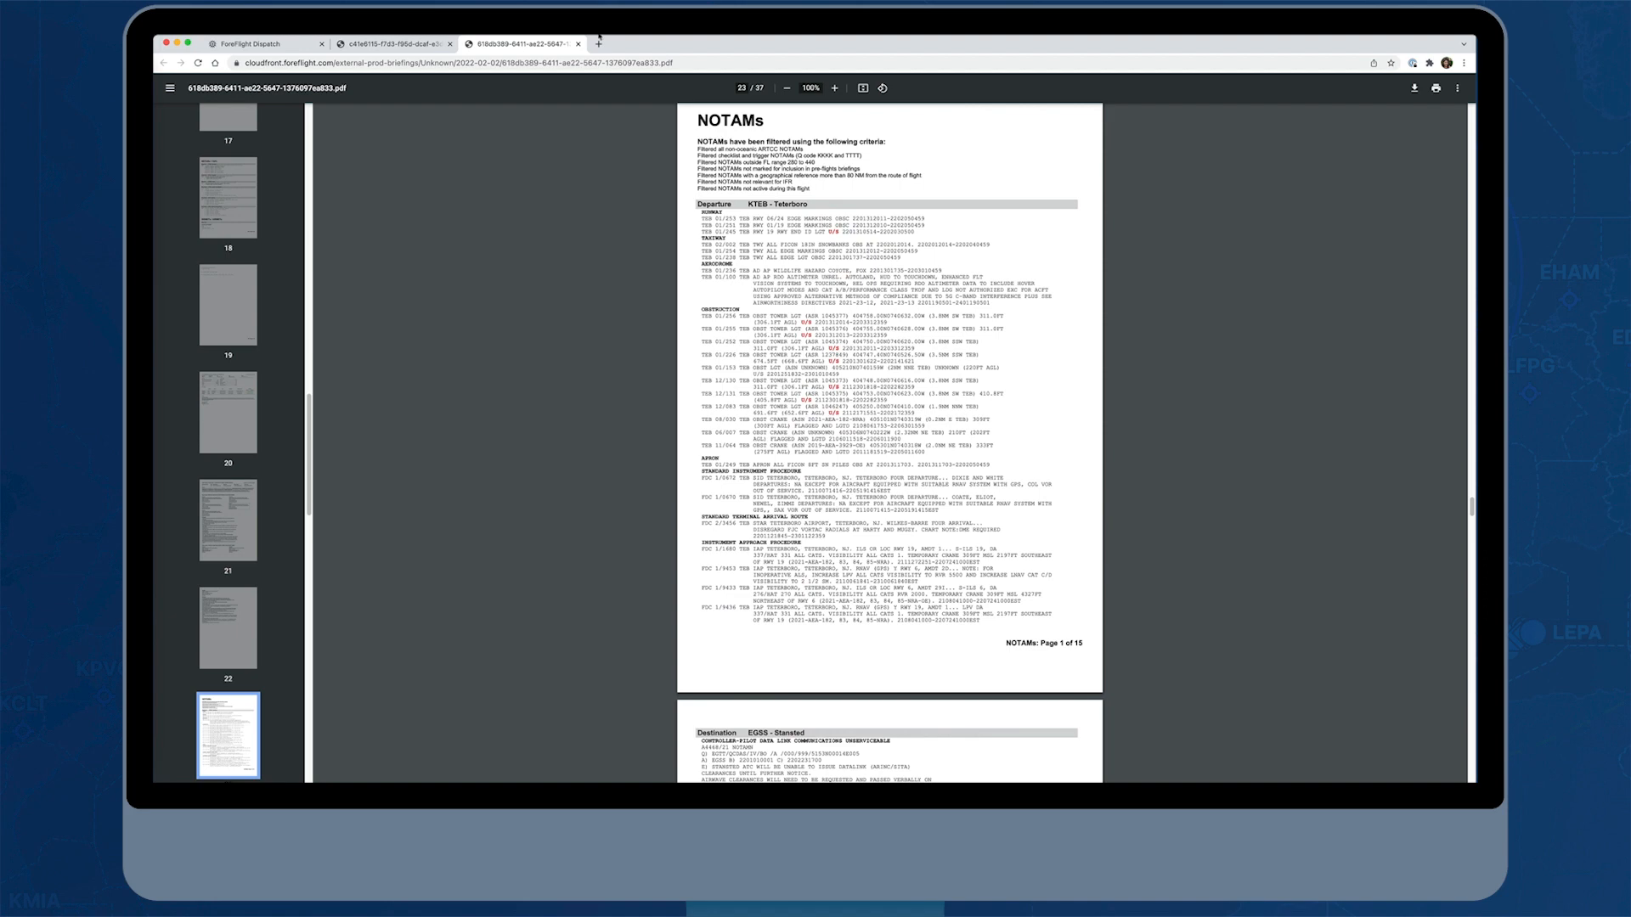
Close the briefing PDFs, then save the KTEB to EGSS flight and release it to the crew as editable
click(578, 44)
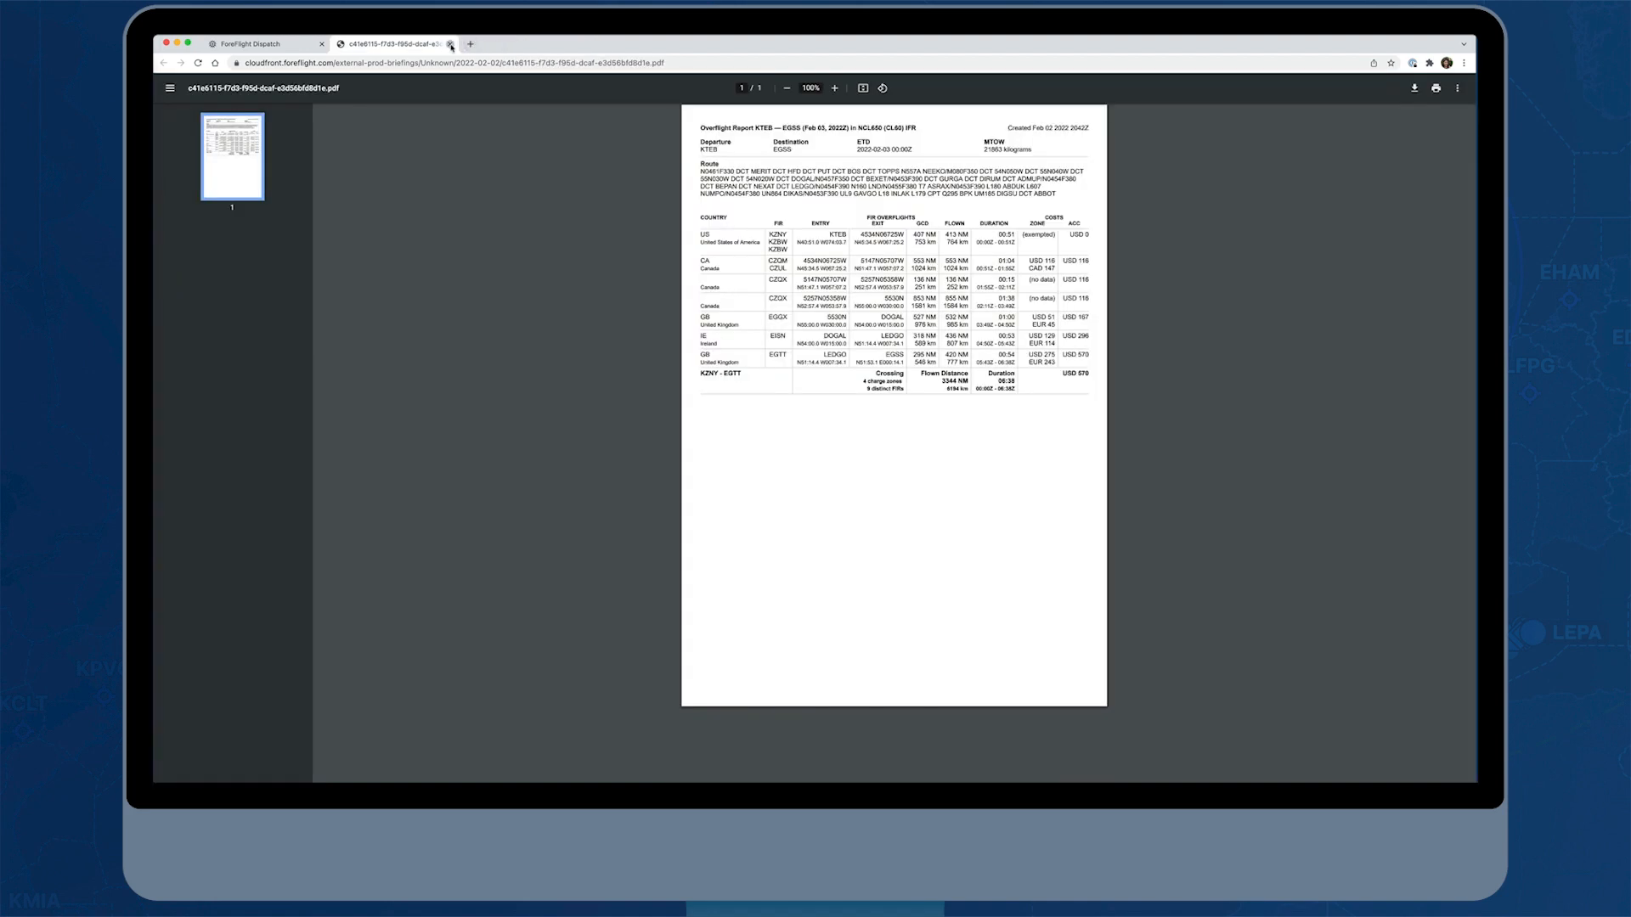
click(450, 43)
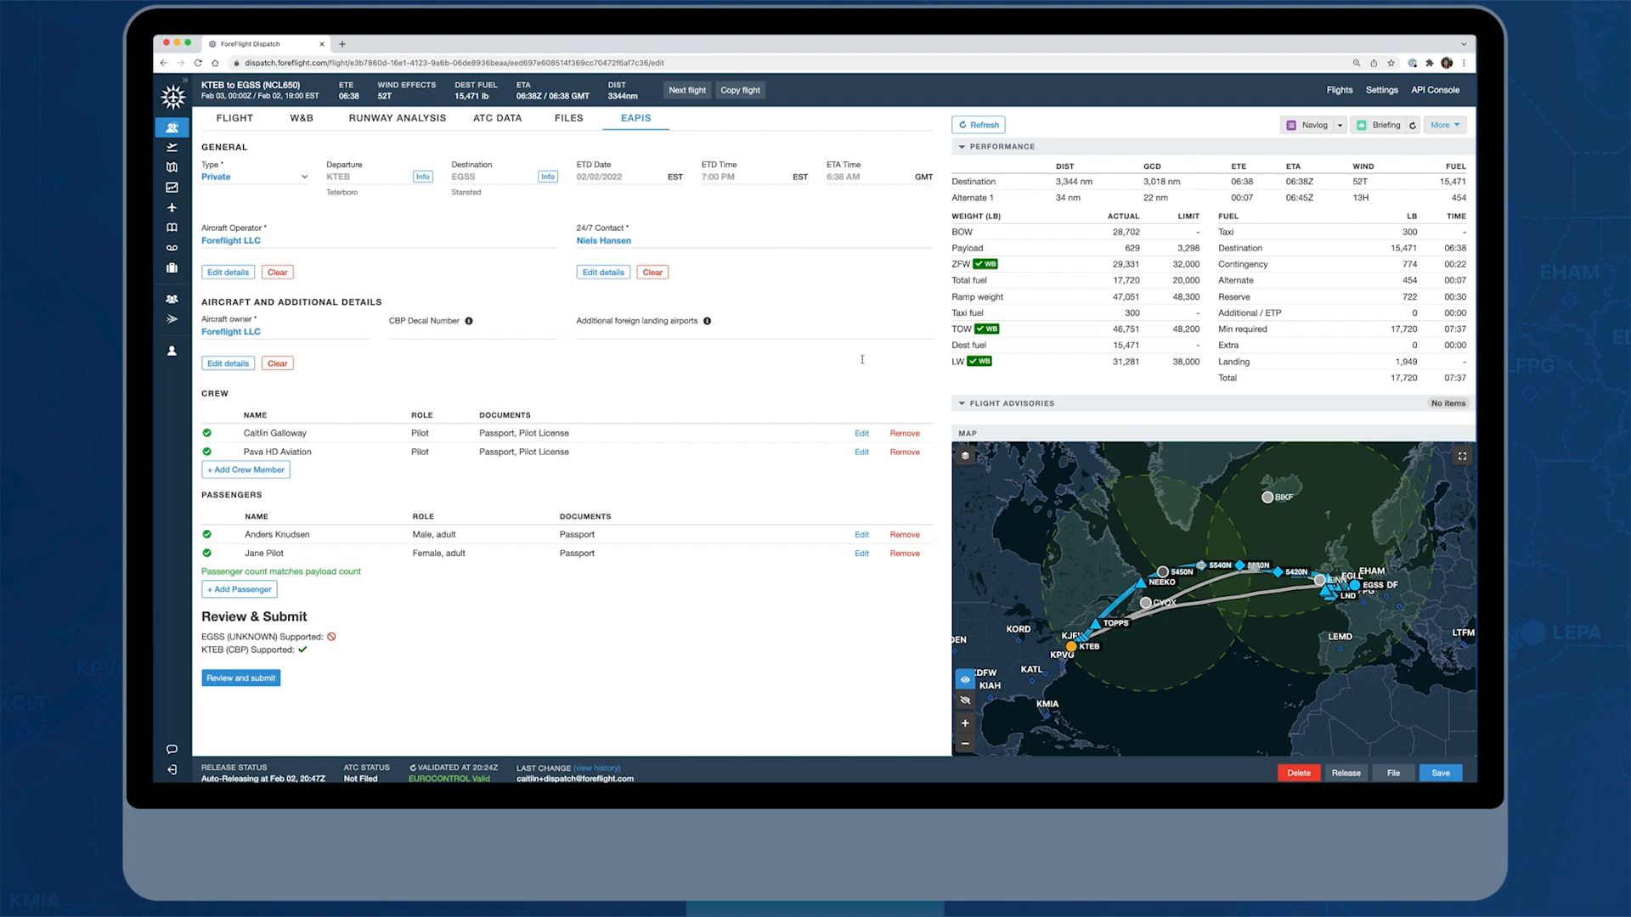
click(1441, 774)
click(1345, 774)
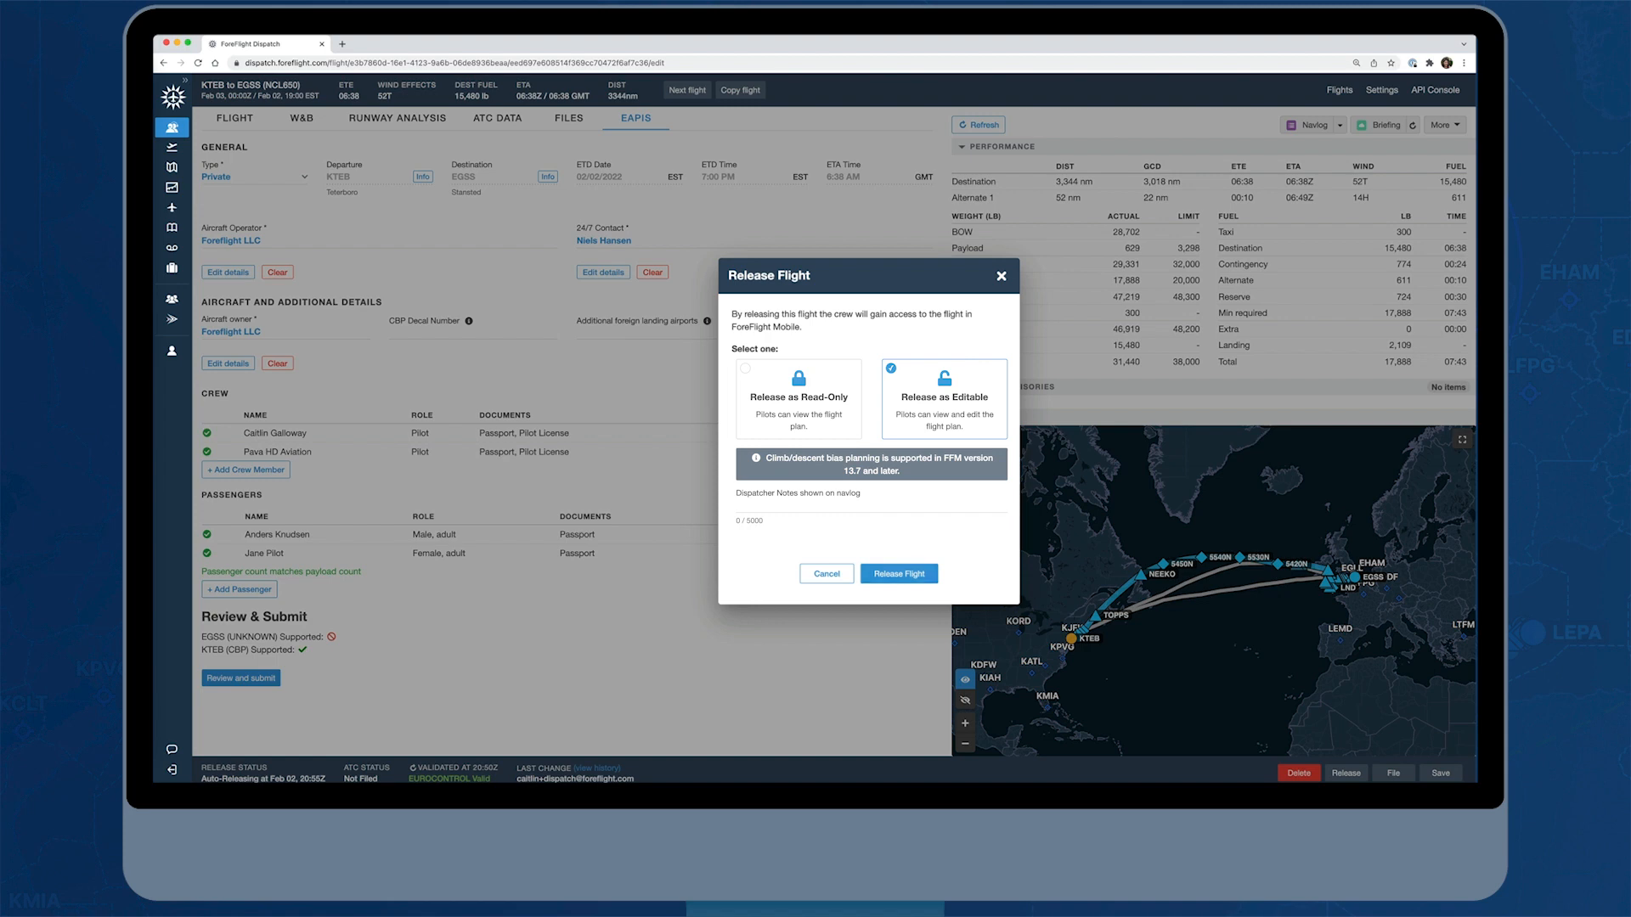
click(899, 573)
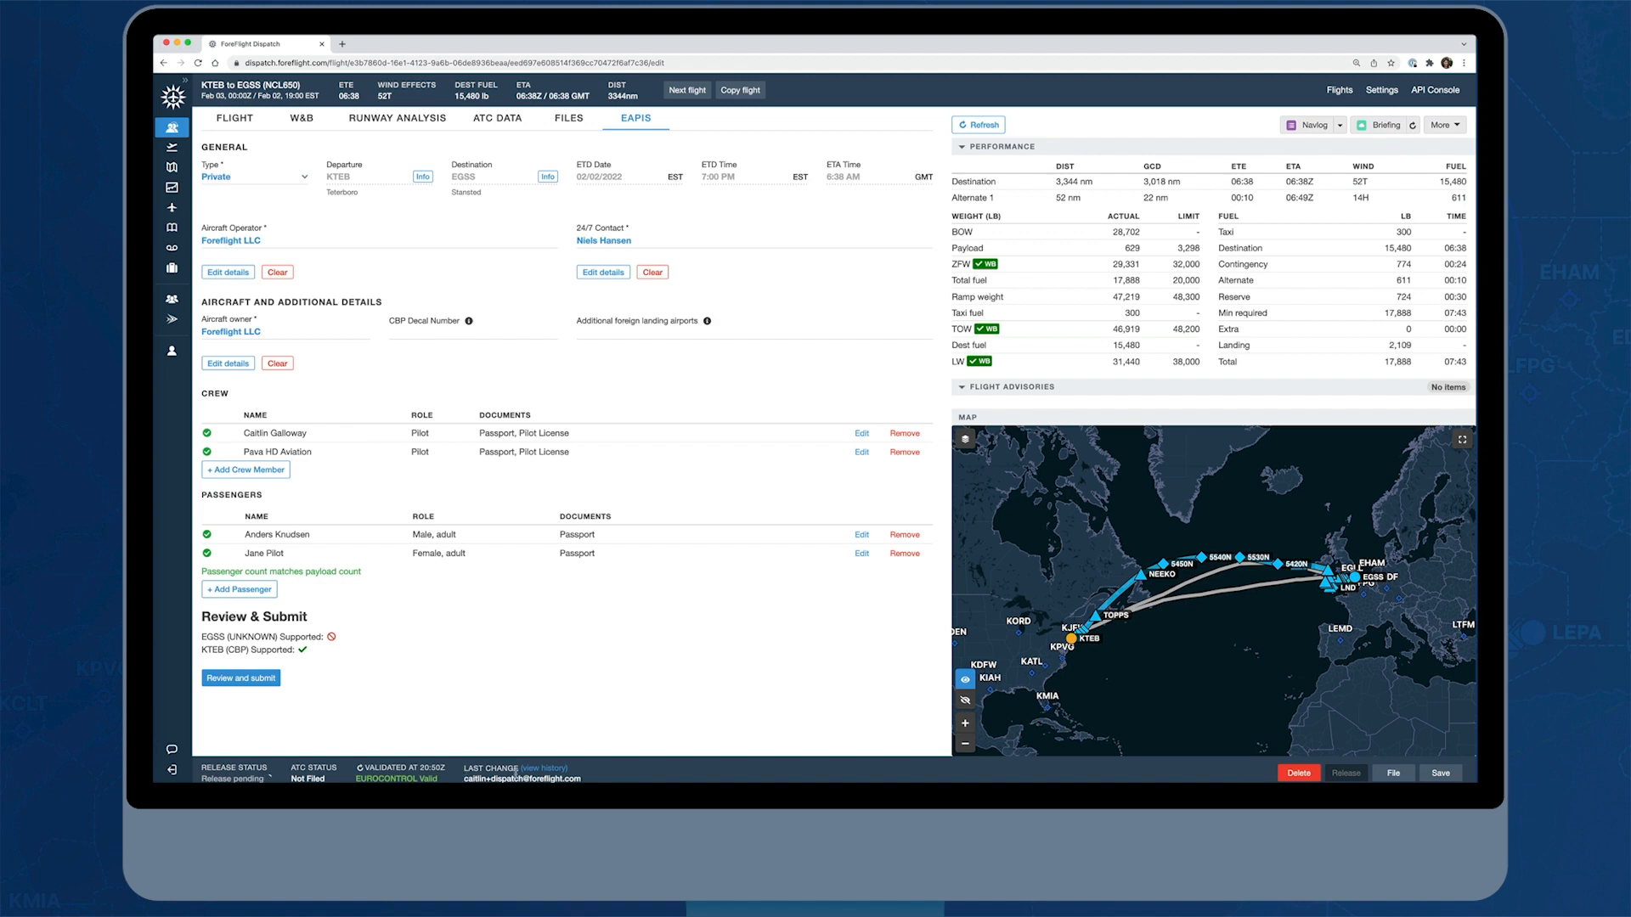
Examine the flight's history, including the change details of the modification made at 20:31Z on Feb 02
click(558, 769)
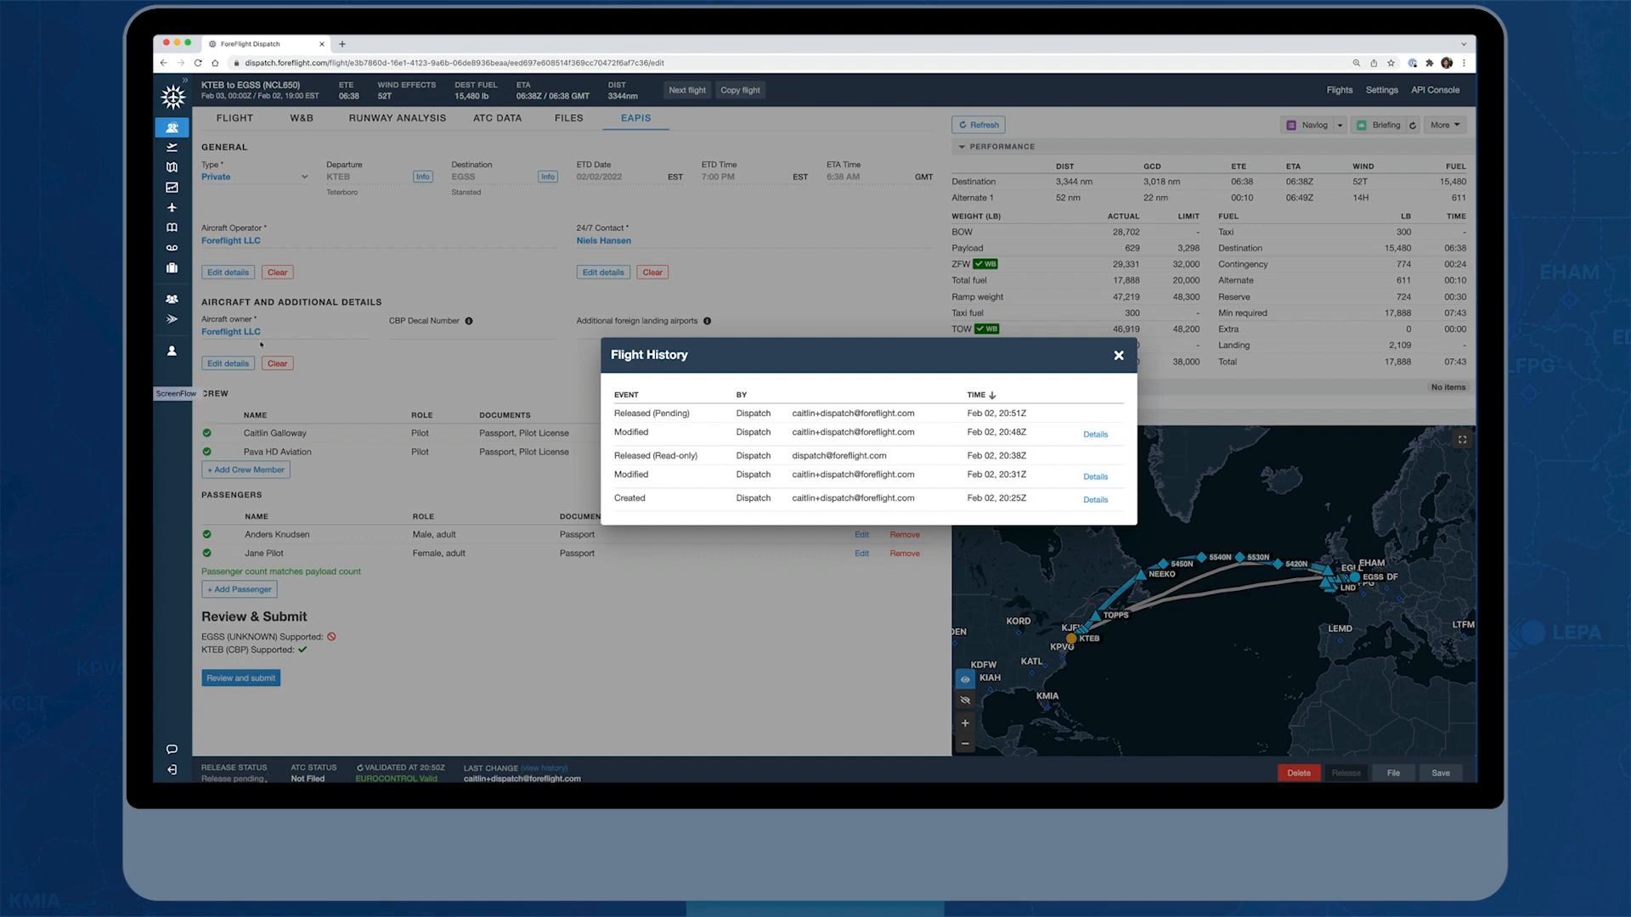
click(1095, 477)
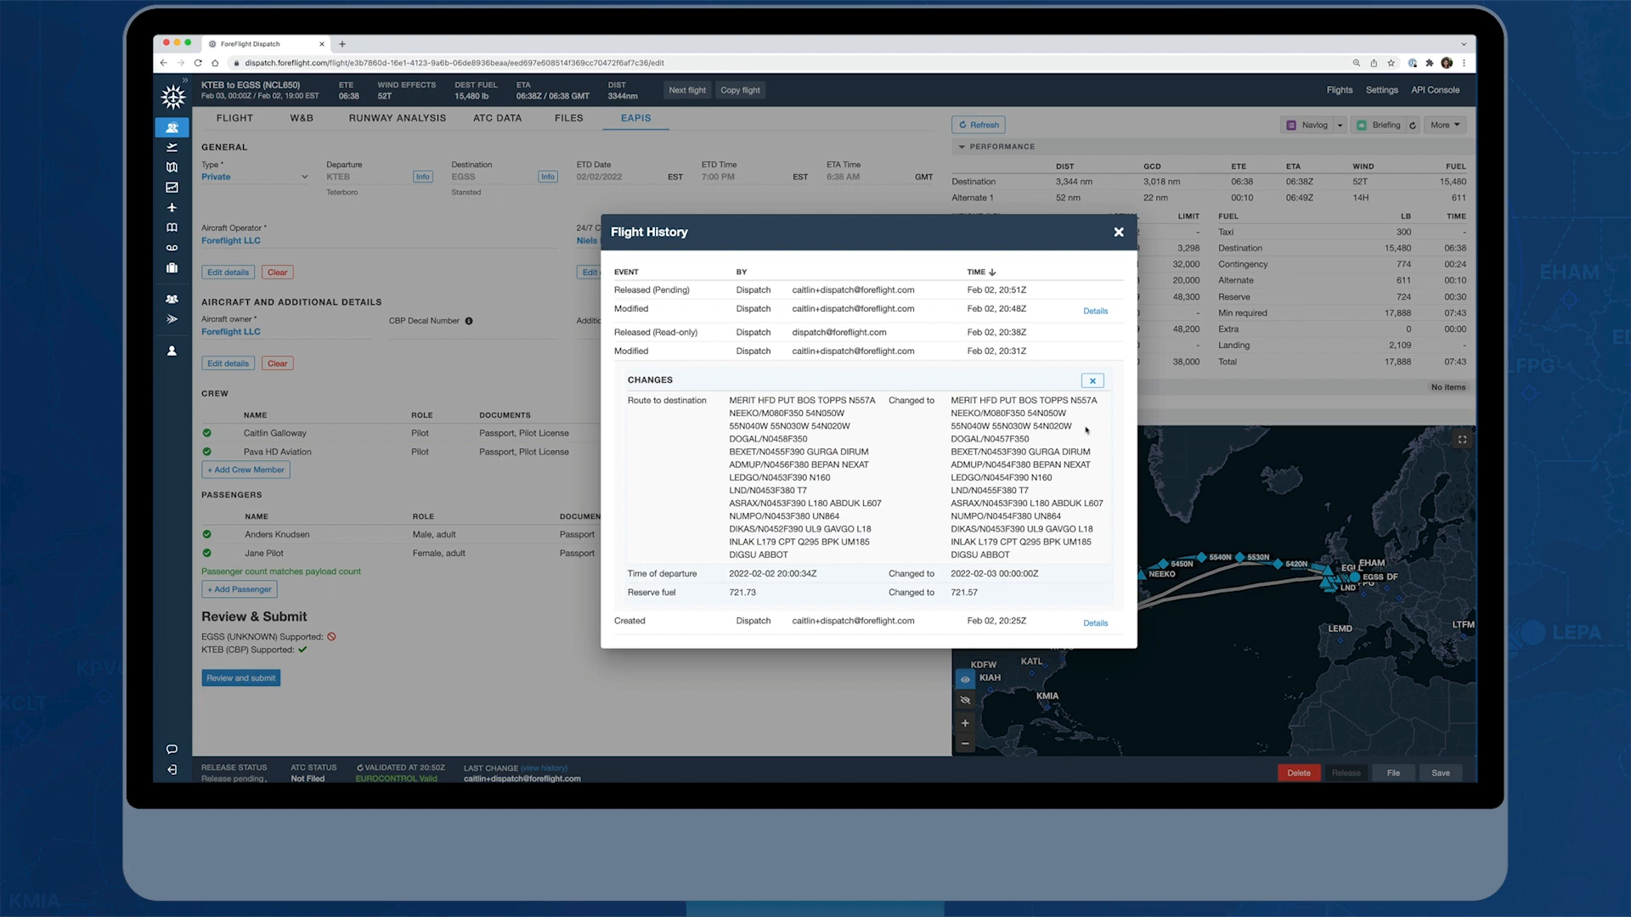
click(1092, 381)
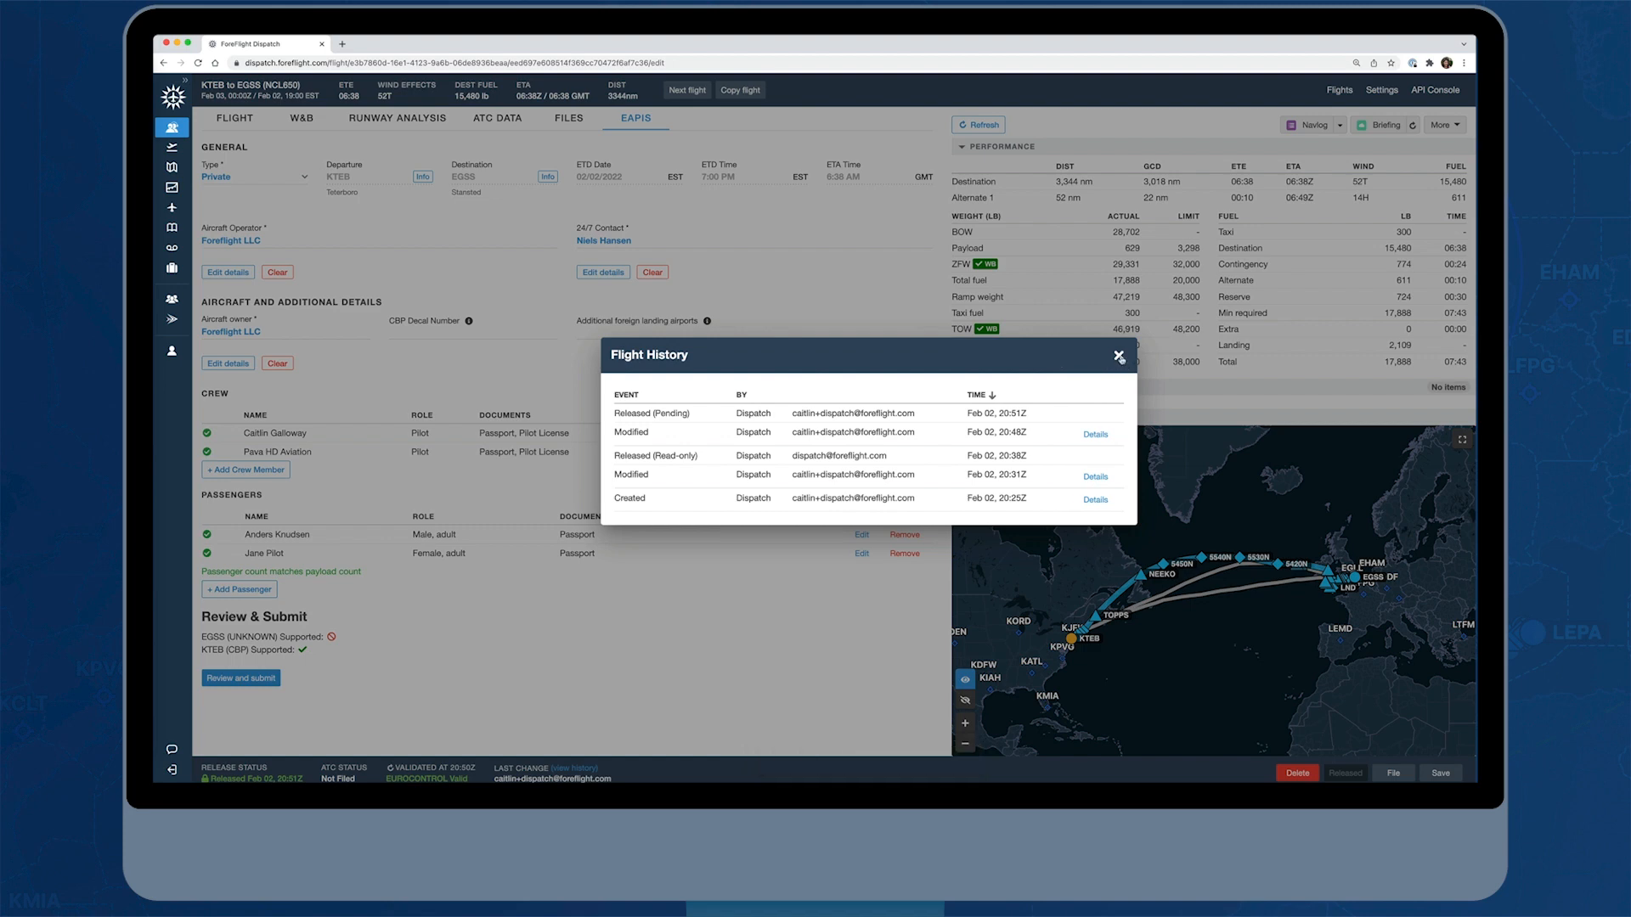
click(1119, 356)
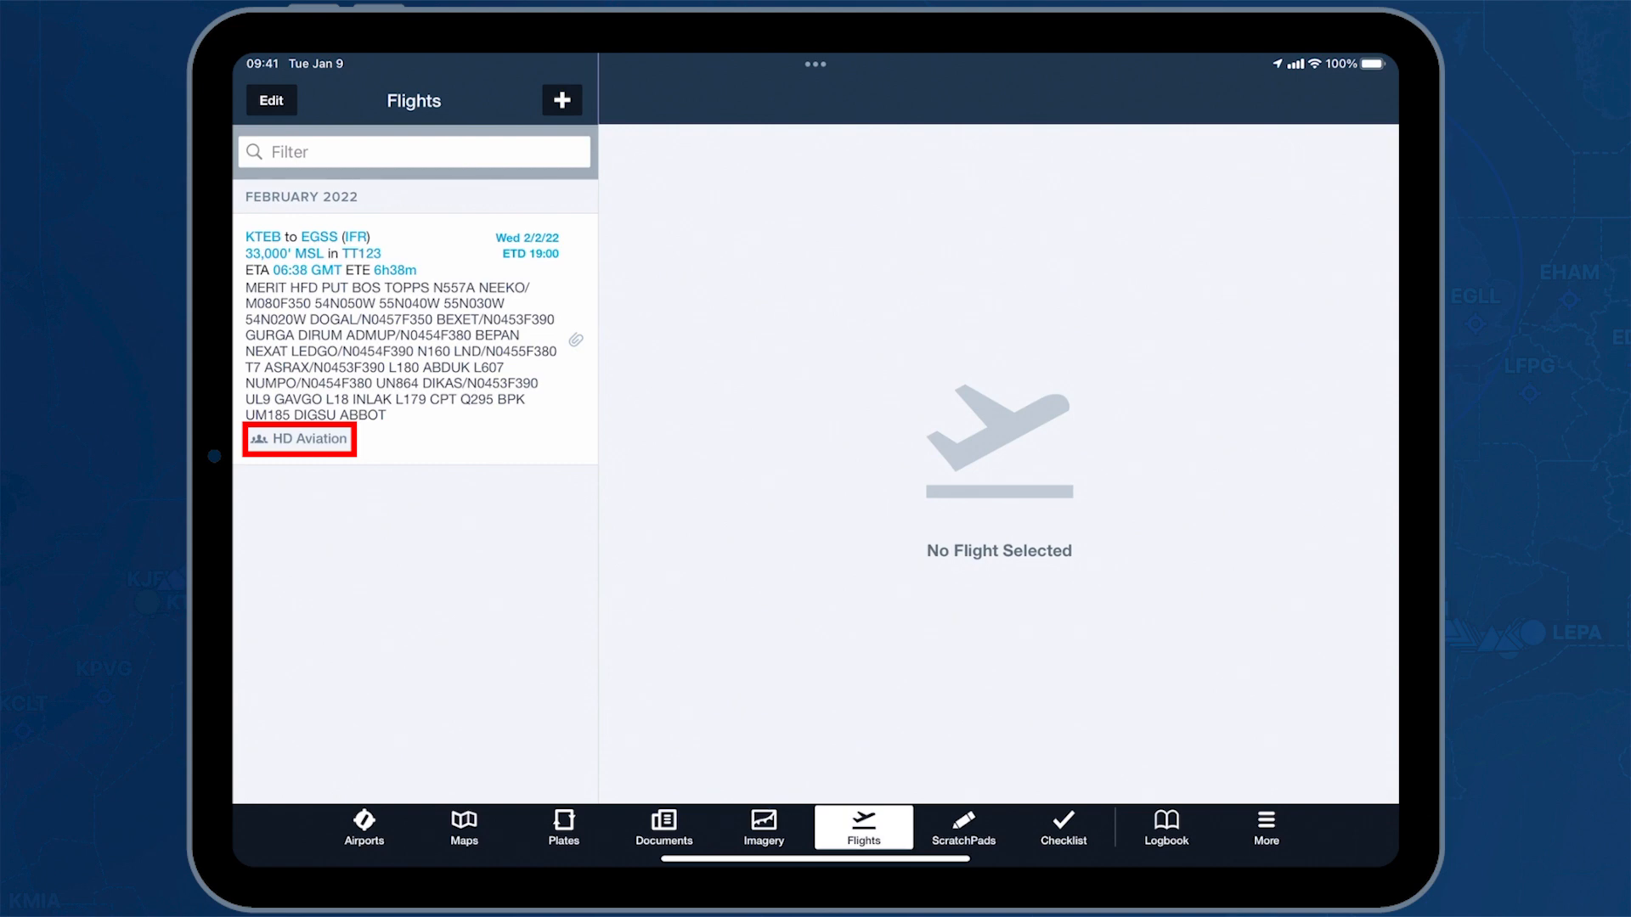
Switch to ForeFlight Mobile, open the KTEB to EGSS flight and view its attached EASA type-certificate data sheet
click(415, 339)
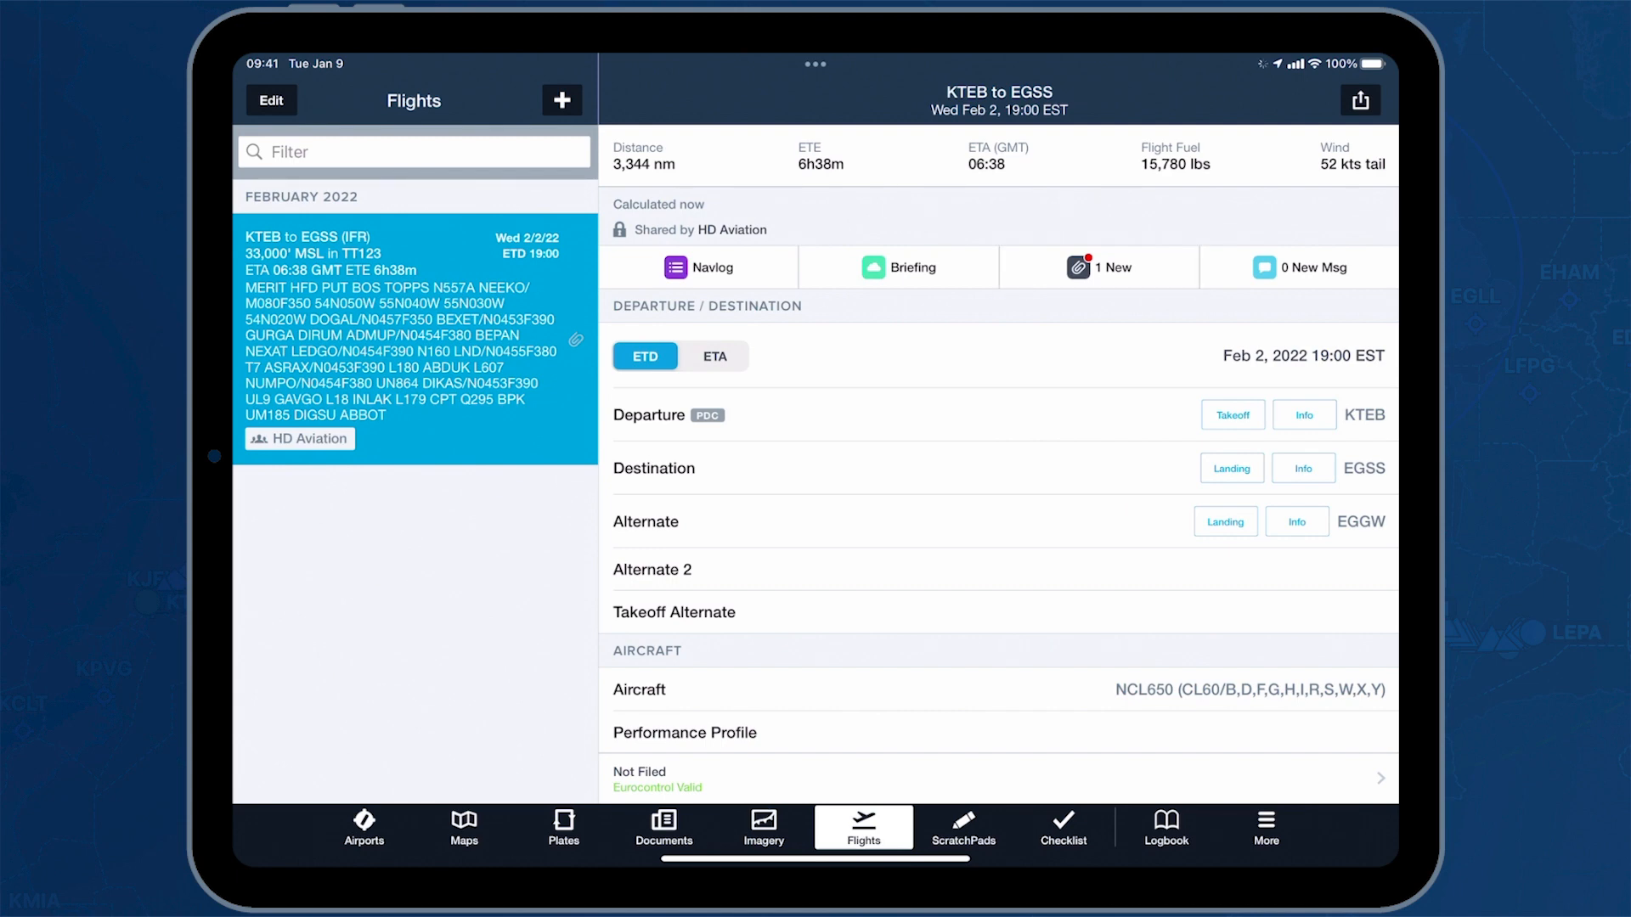
click(1099, 268)
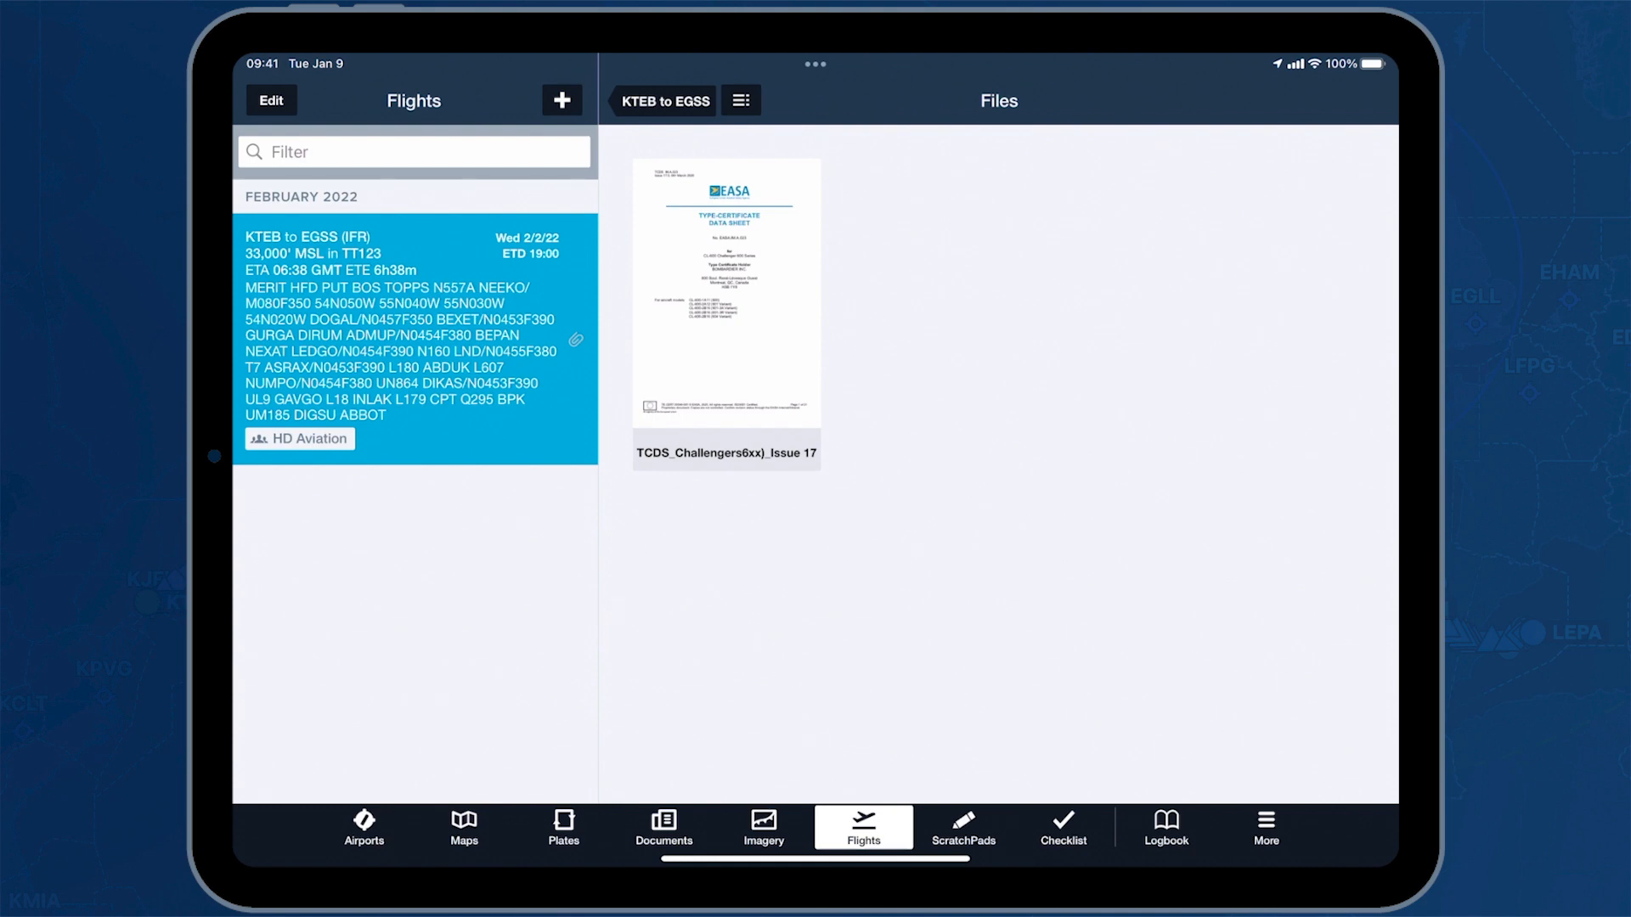
click(727, 314)
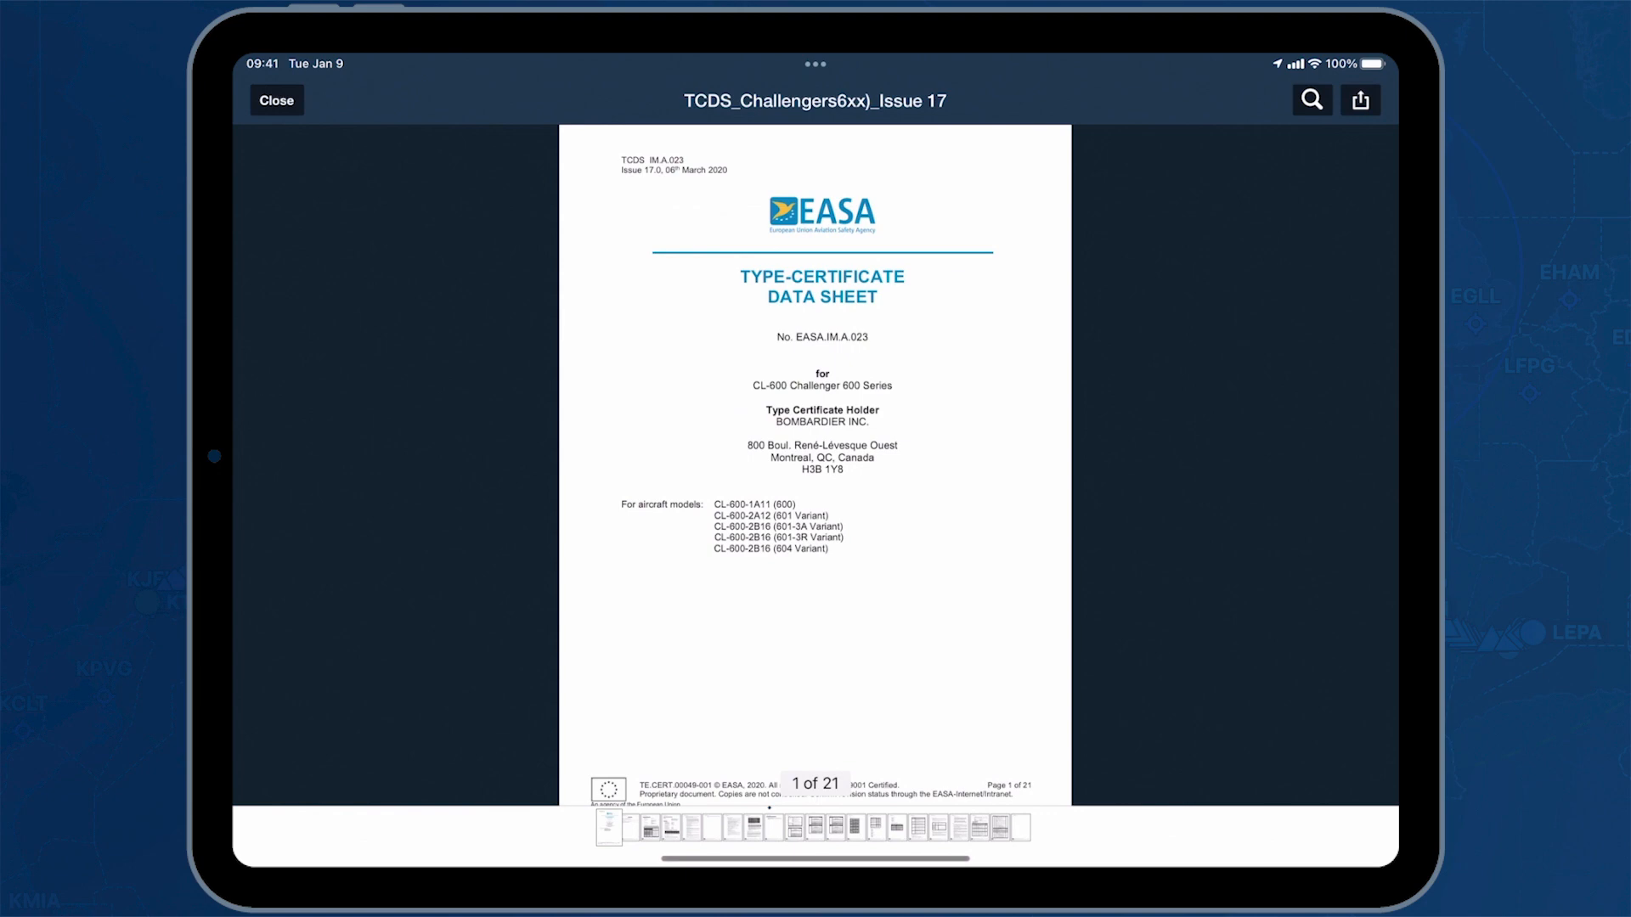
click(276, 100)
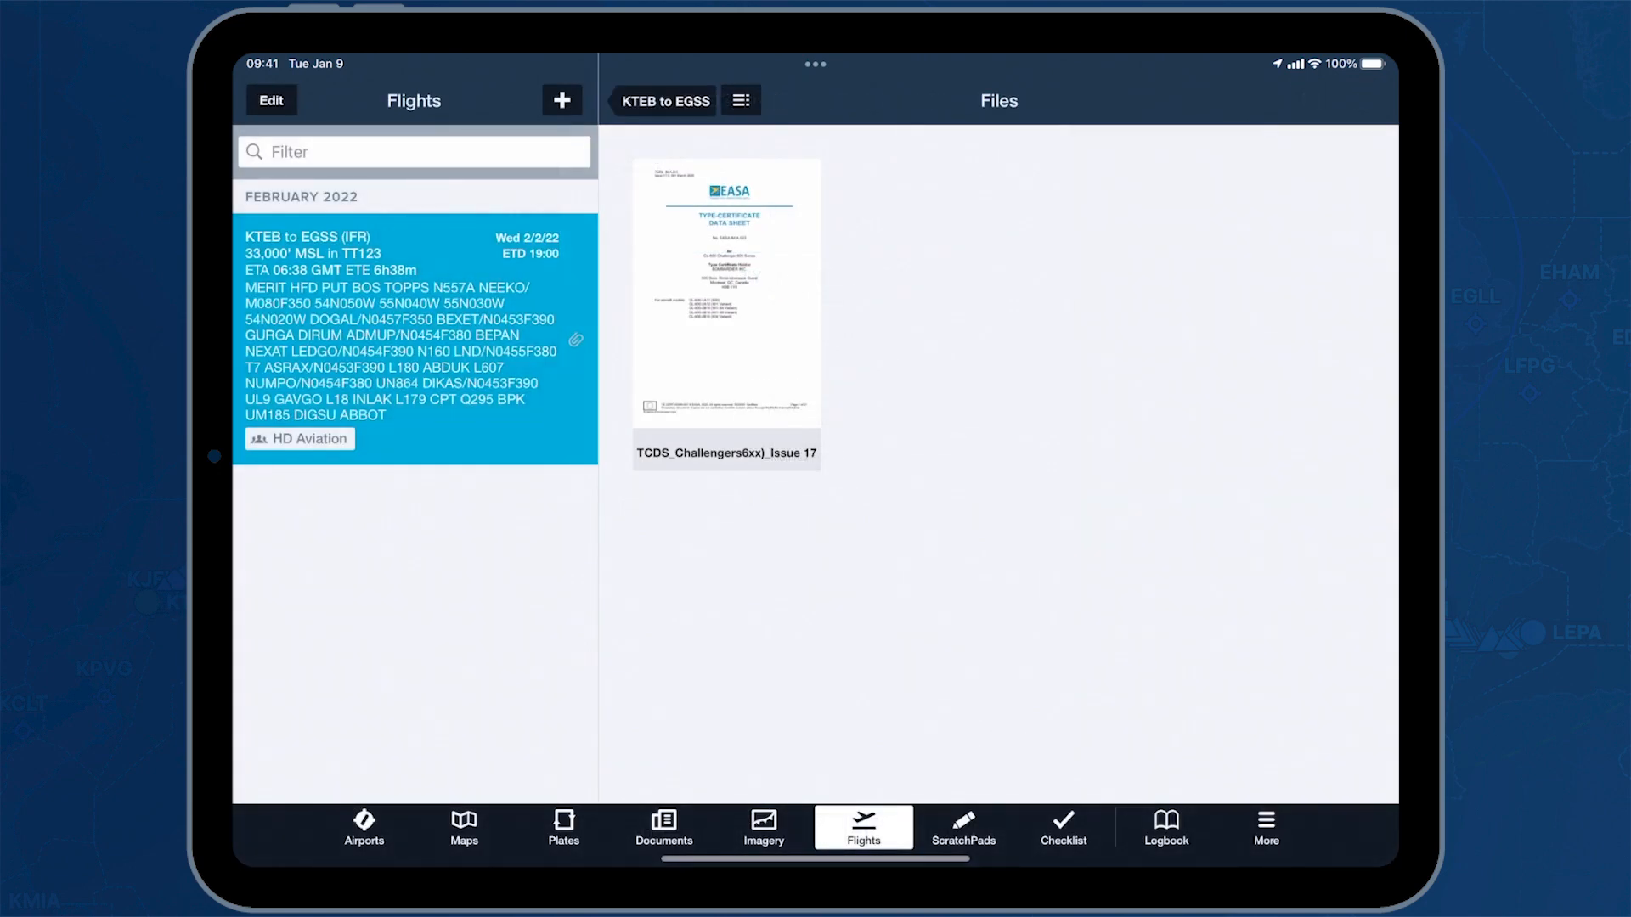
click(665, 101)
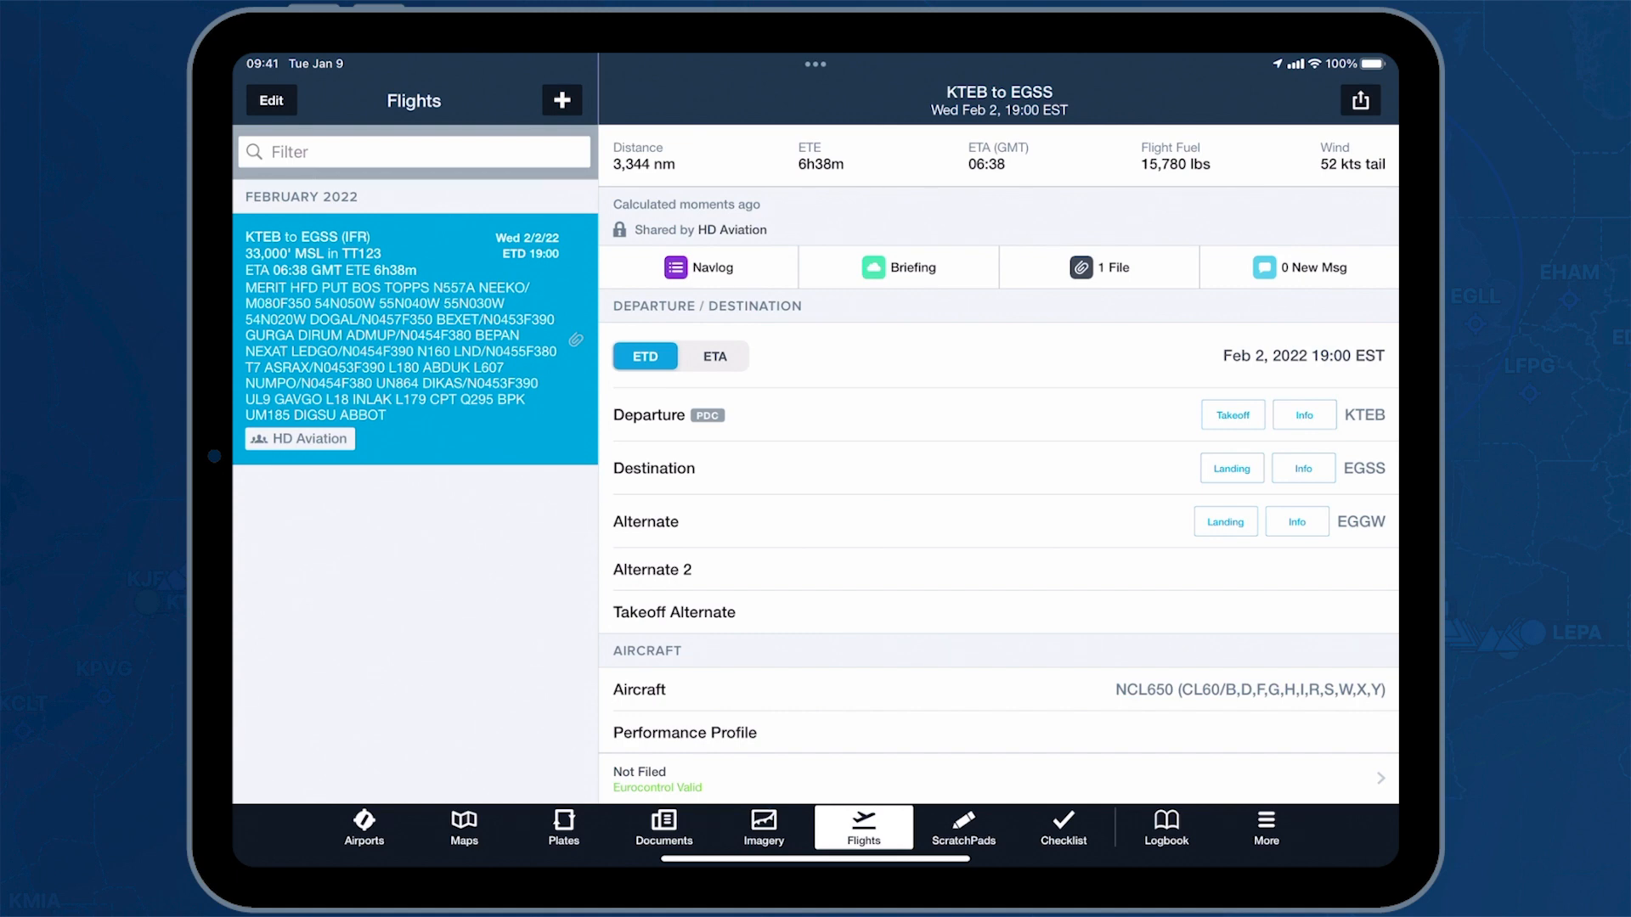
Review the shared flight's route, diversion planning and payload, and send the flight to the map
scroll(998, 485, down, 10)
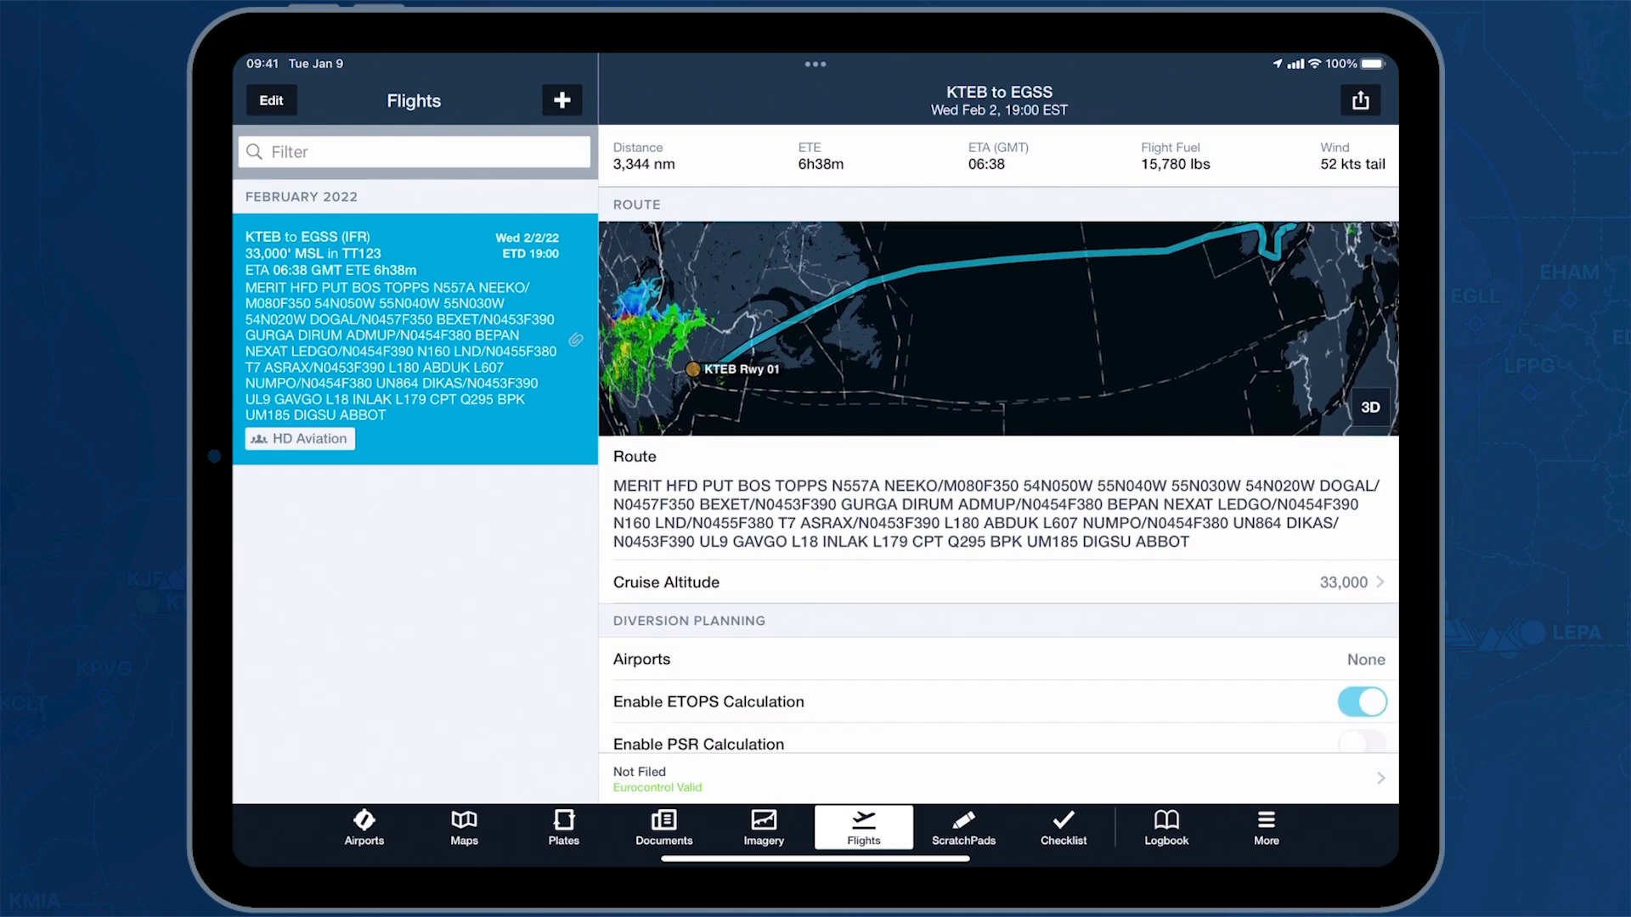
scroll(998, 484, down, 8)
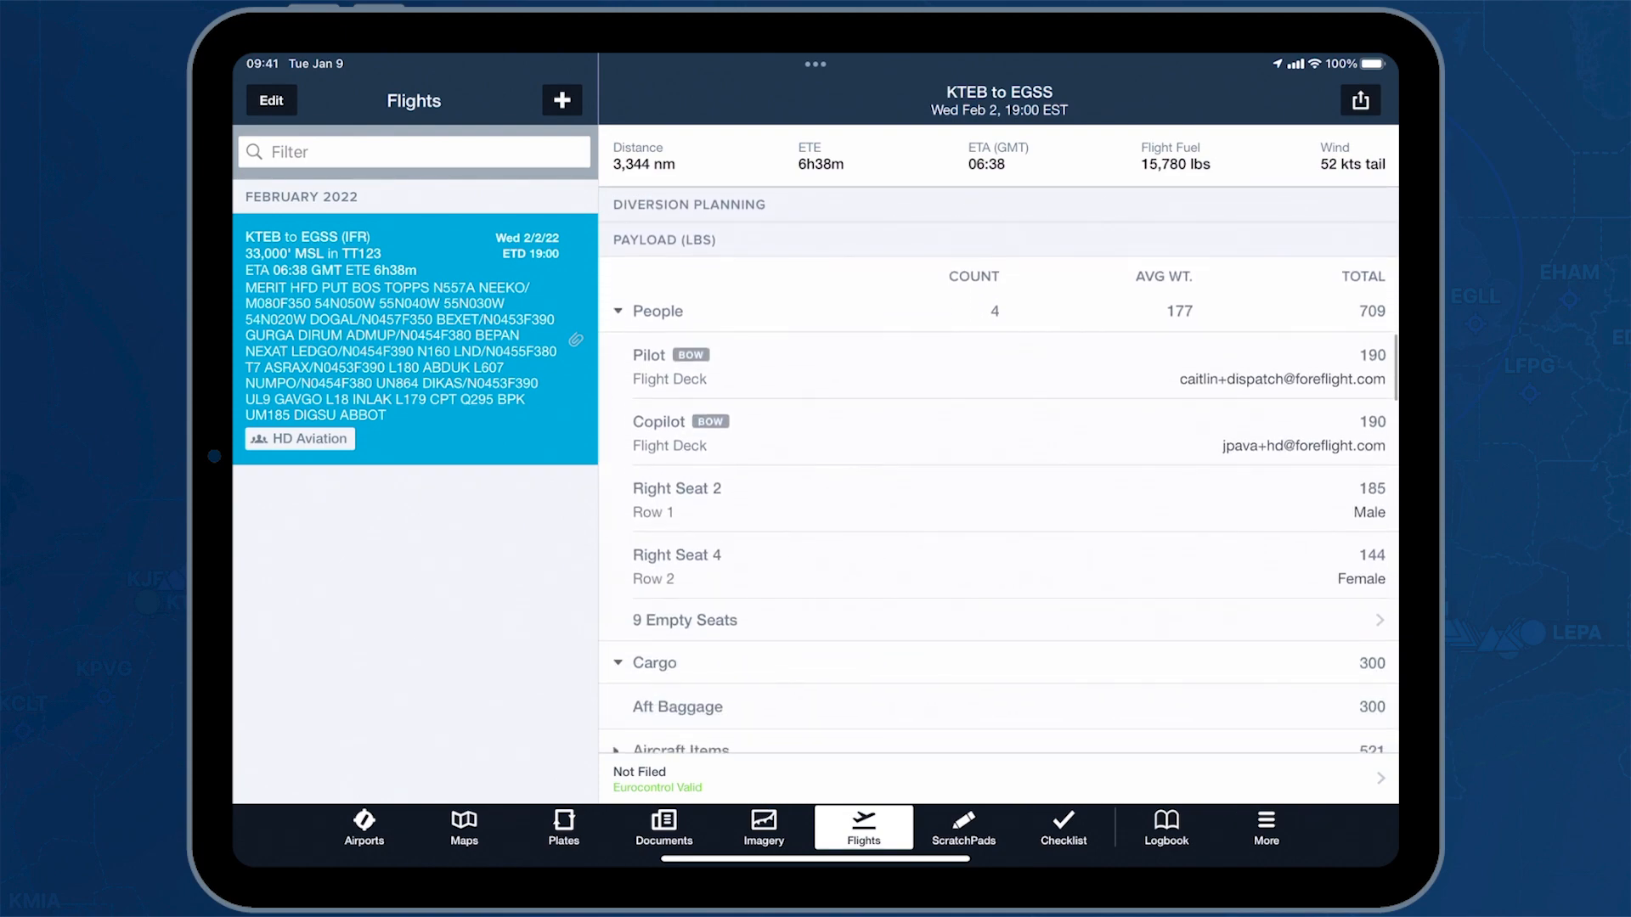
scroll(998, 484, down, 1)
scroll(998, 485, up, 10)
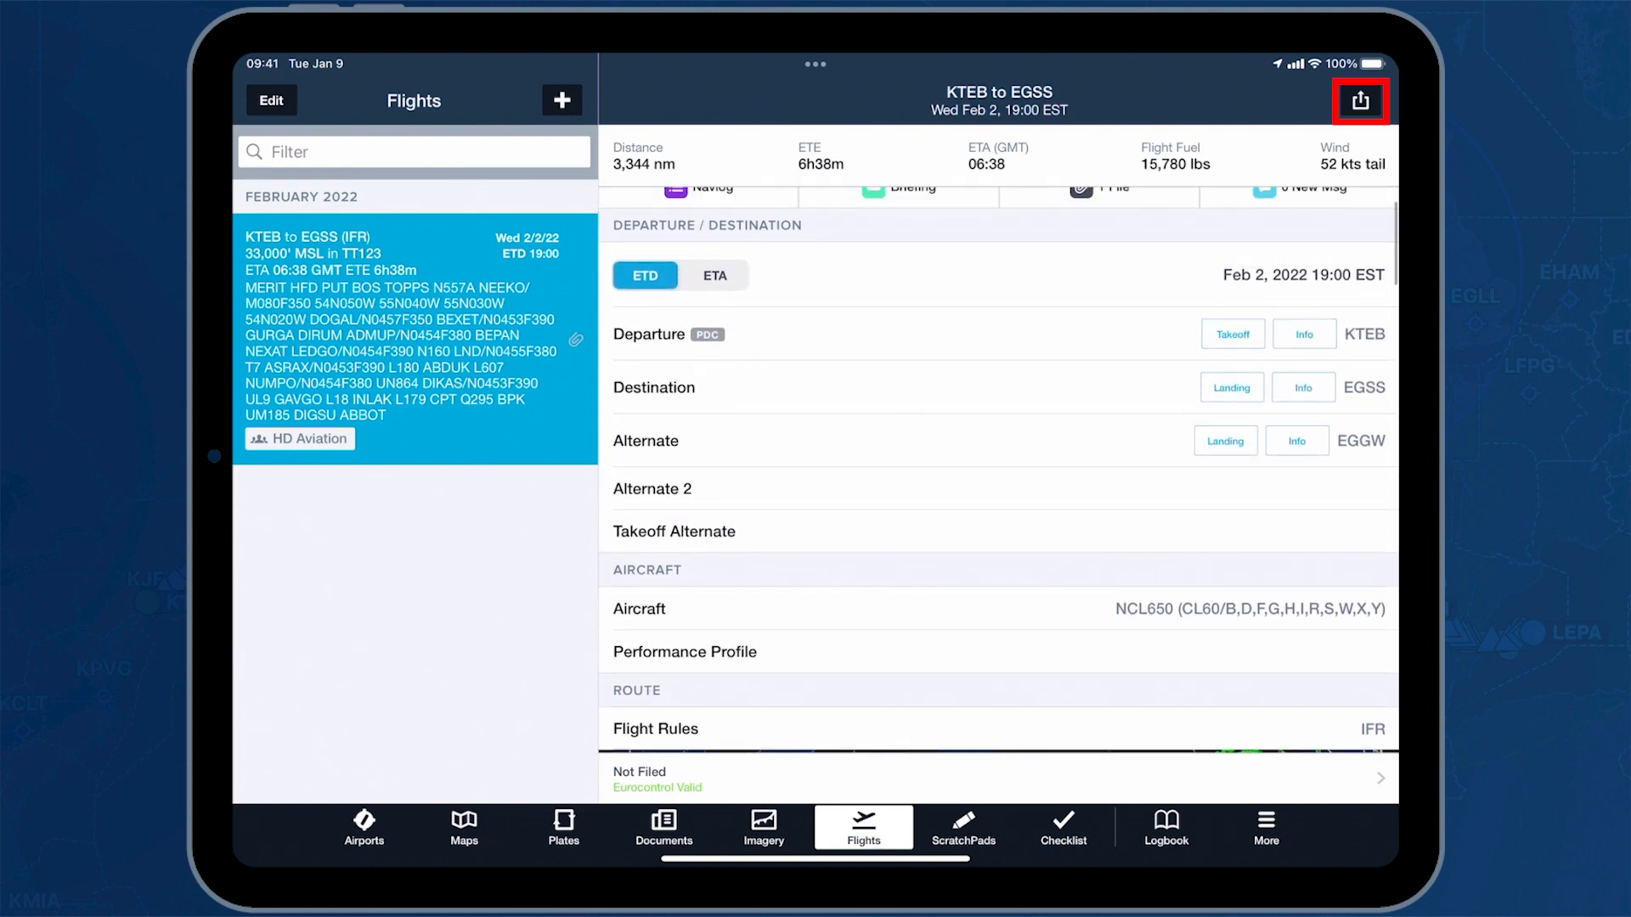
click(1360, 100)
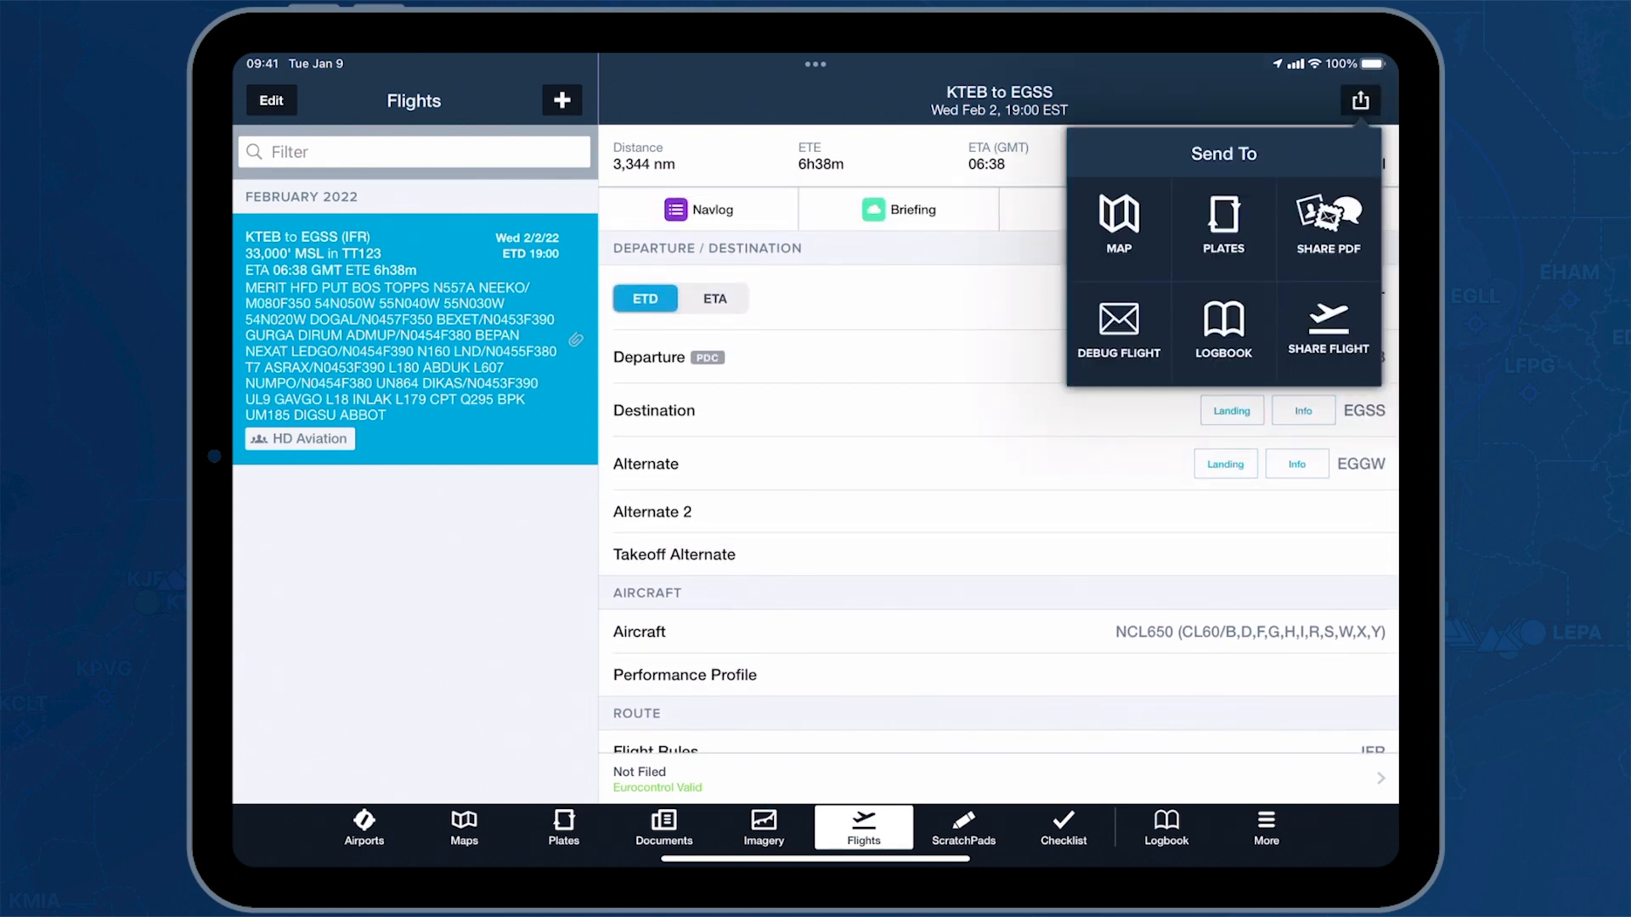
click(1118, 225)
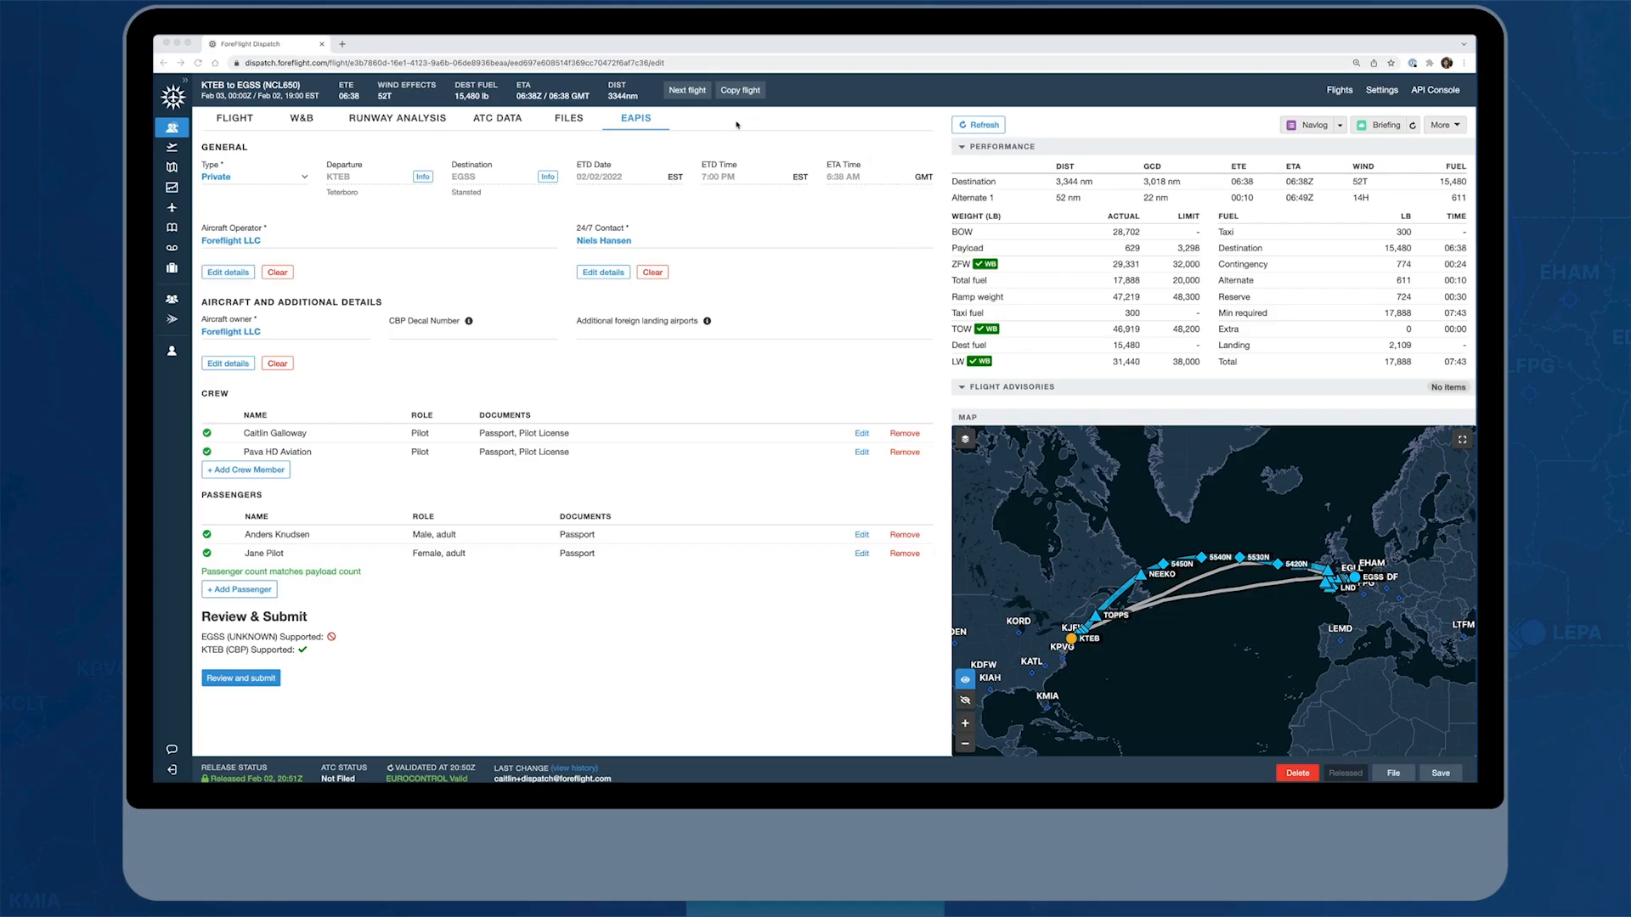
Switch back to ForeFlight Dispatch and create the next flight from EGSS with Dubai International (OMDB) as destination
click(236, 121)
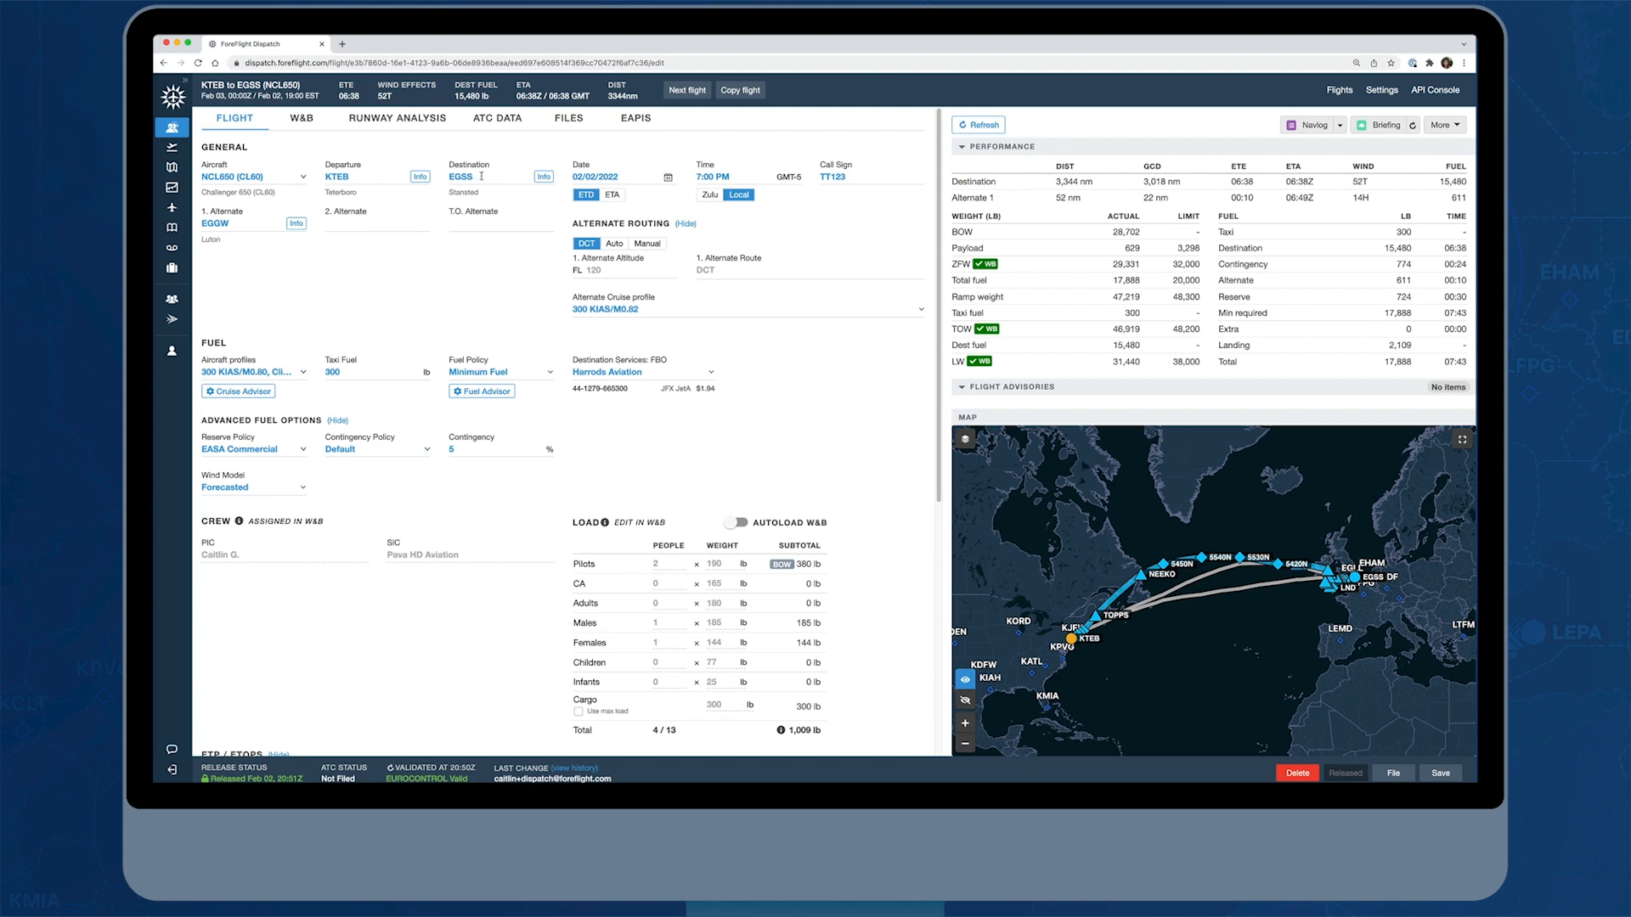
click(688, 91)
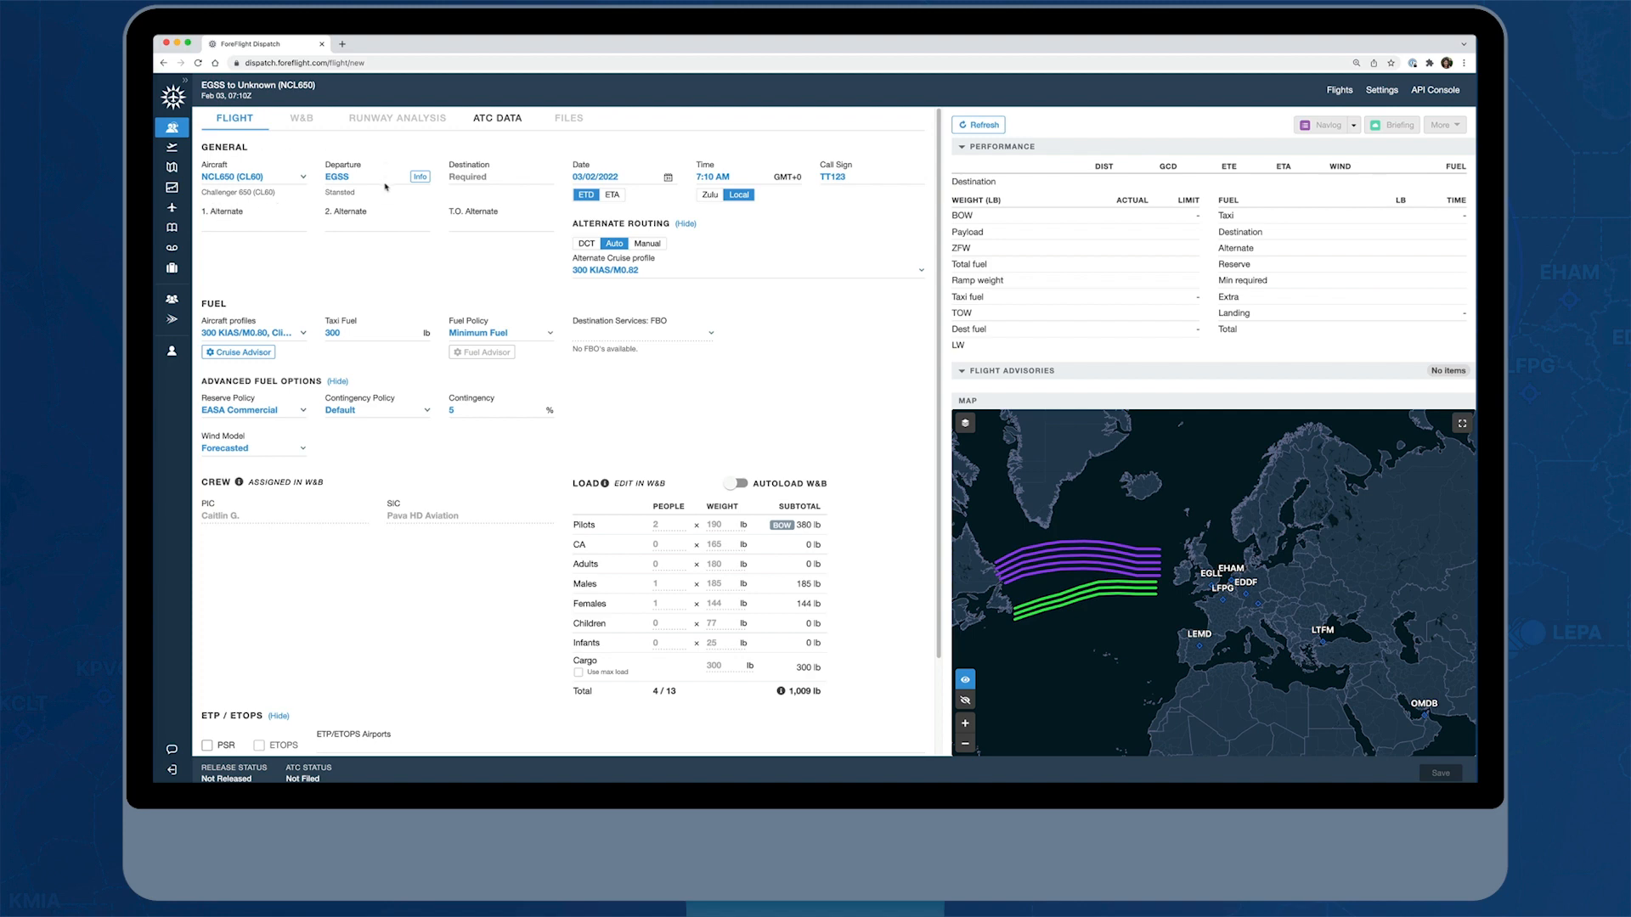
click(494, 177)
text(DUBAI)
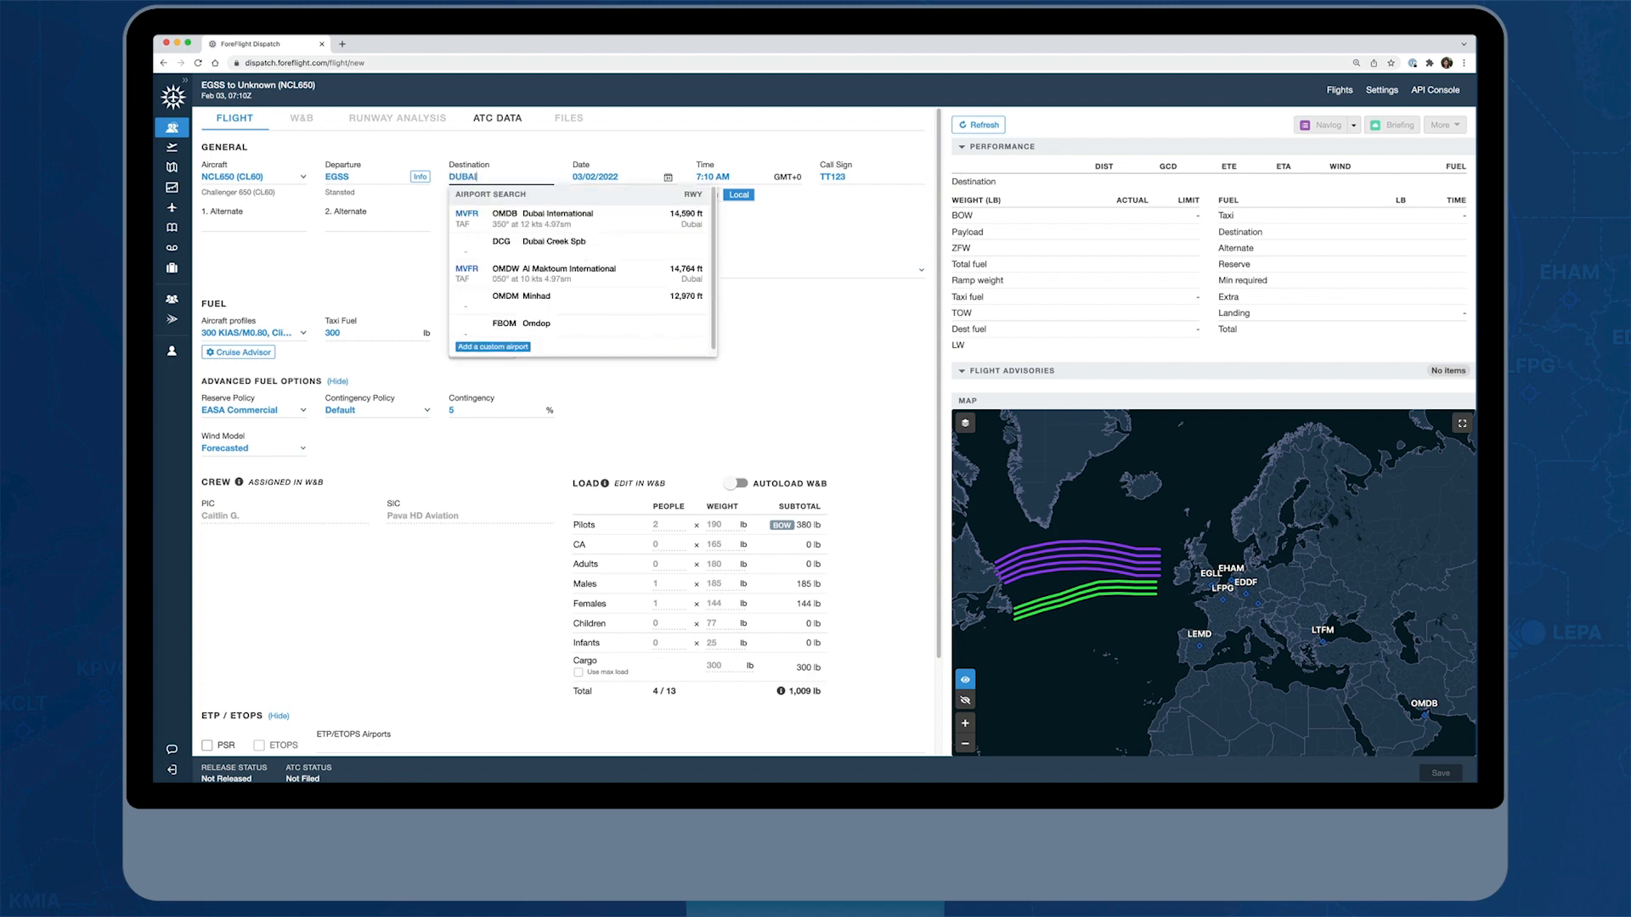
click(600, 226)
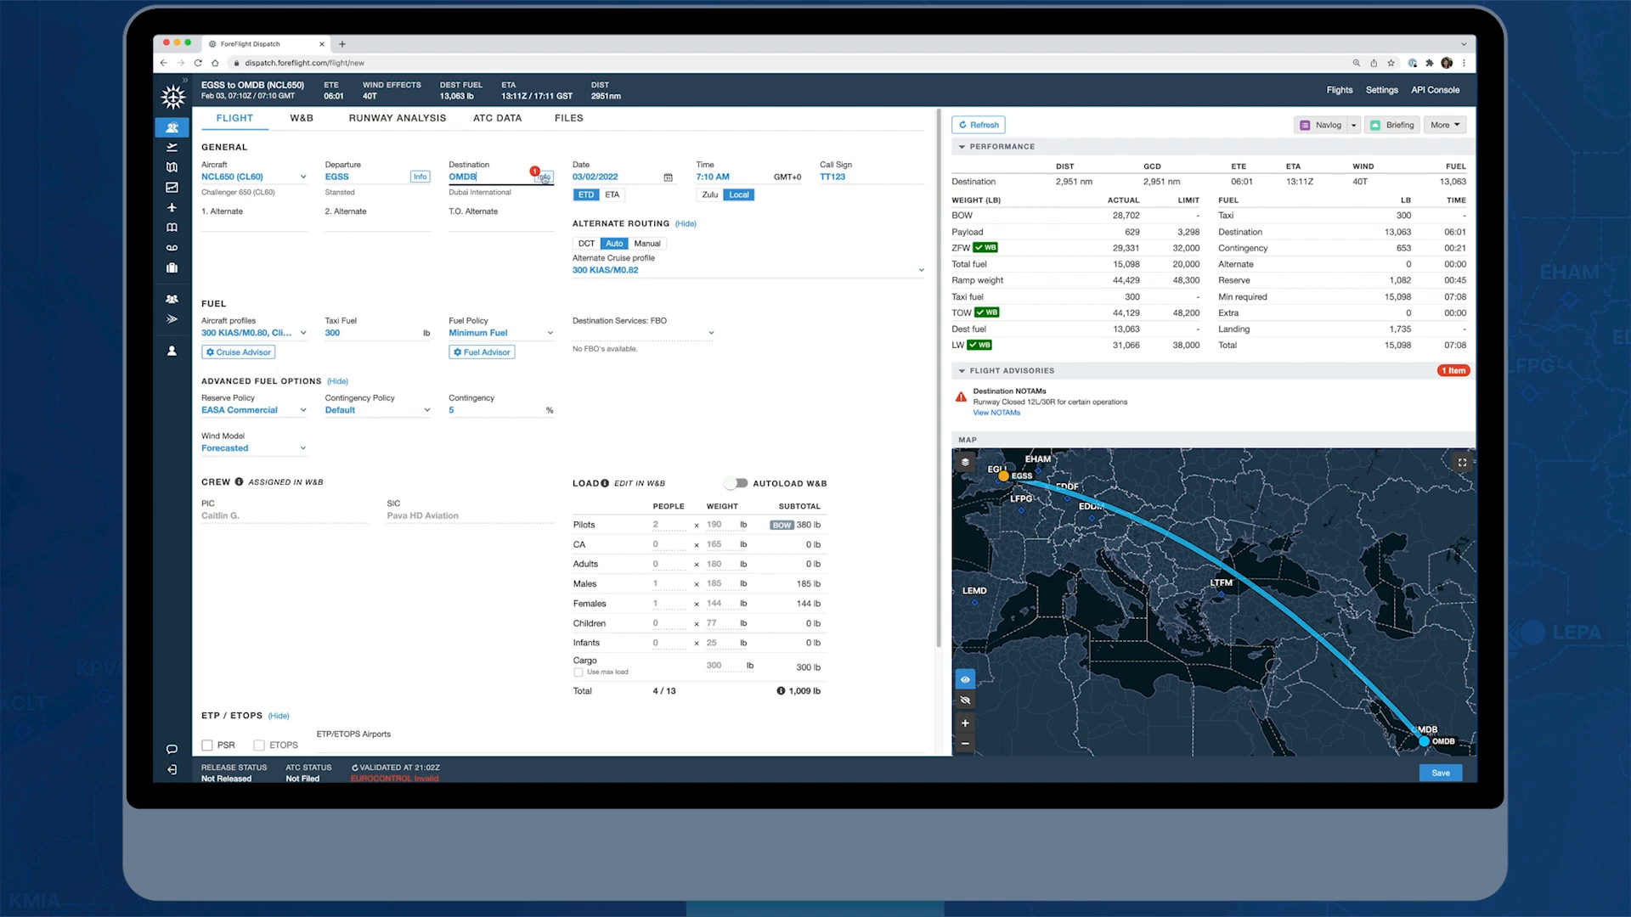
Examine OMDB's airport information and the destination NOTAMs listed in the flight advisories
click(543, 178)
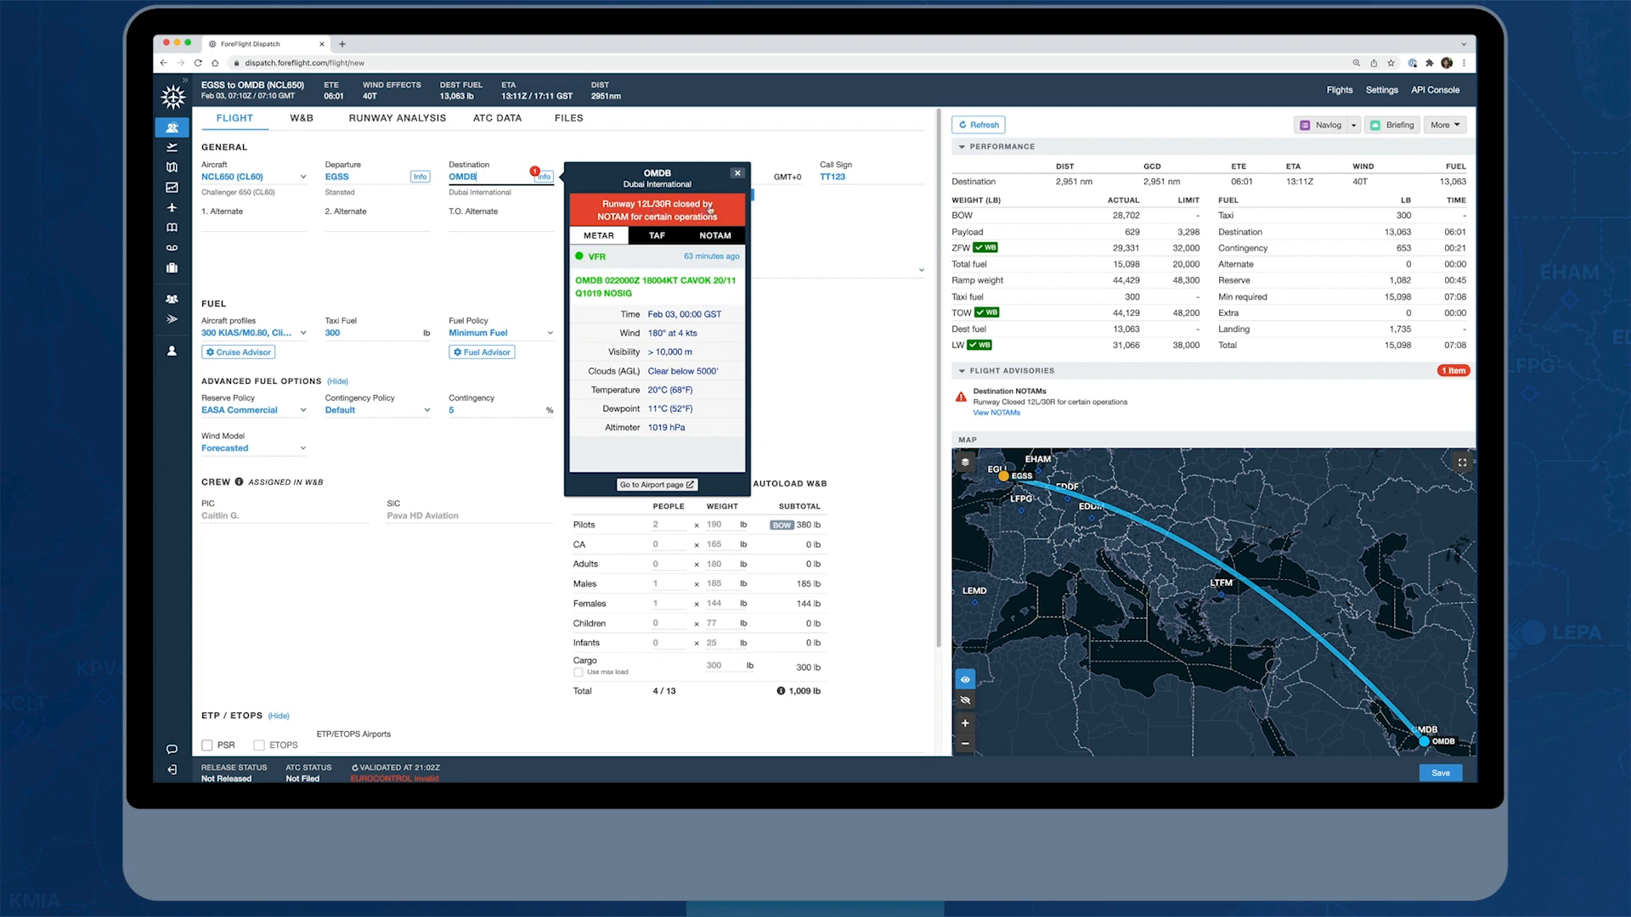
click(738, 172)
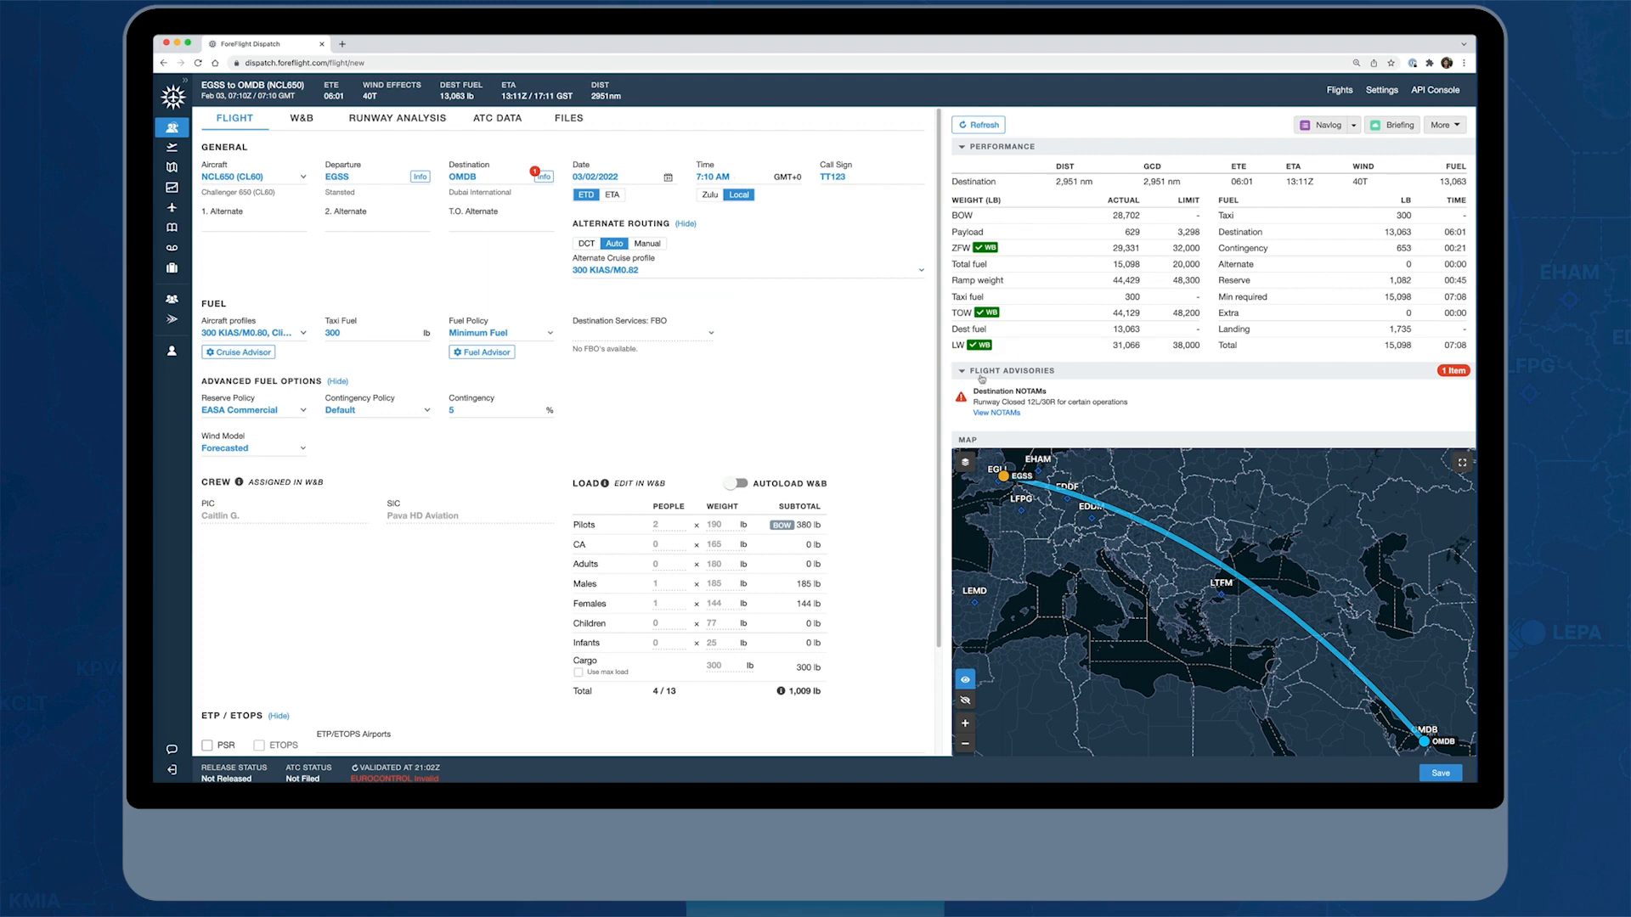
click(1004, 415)
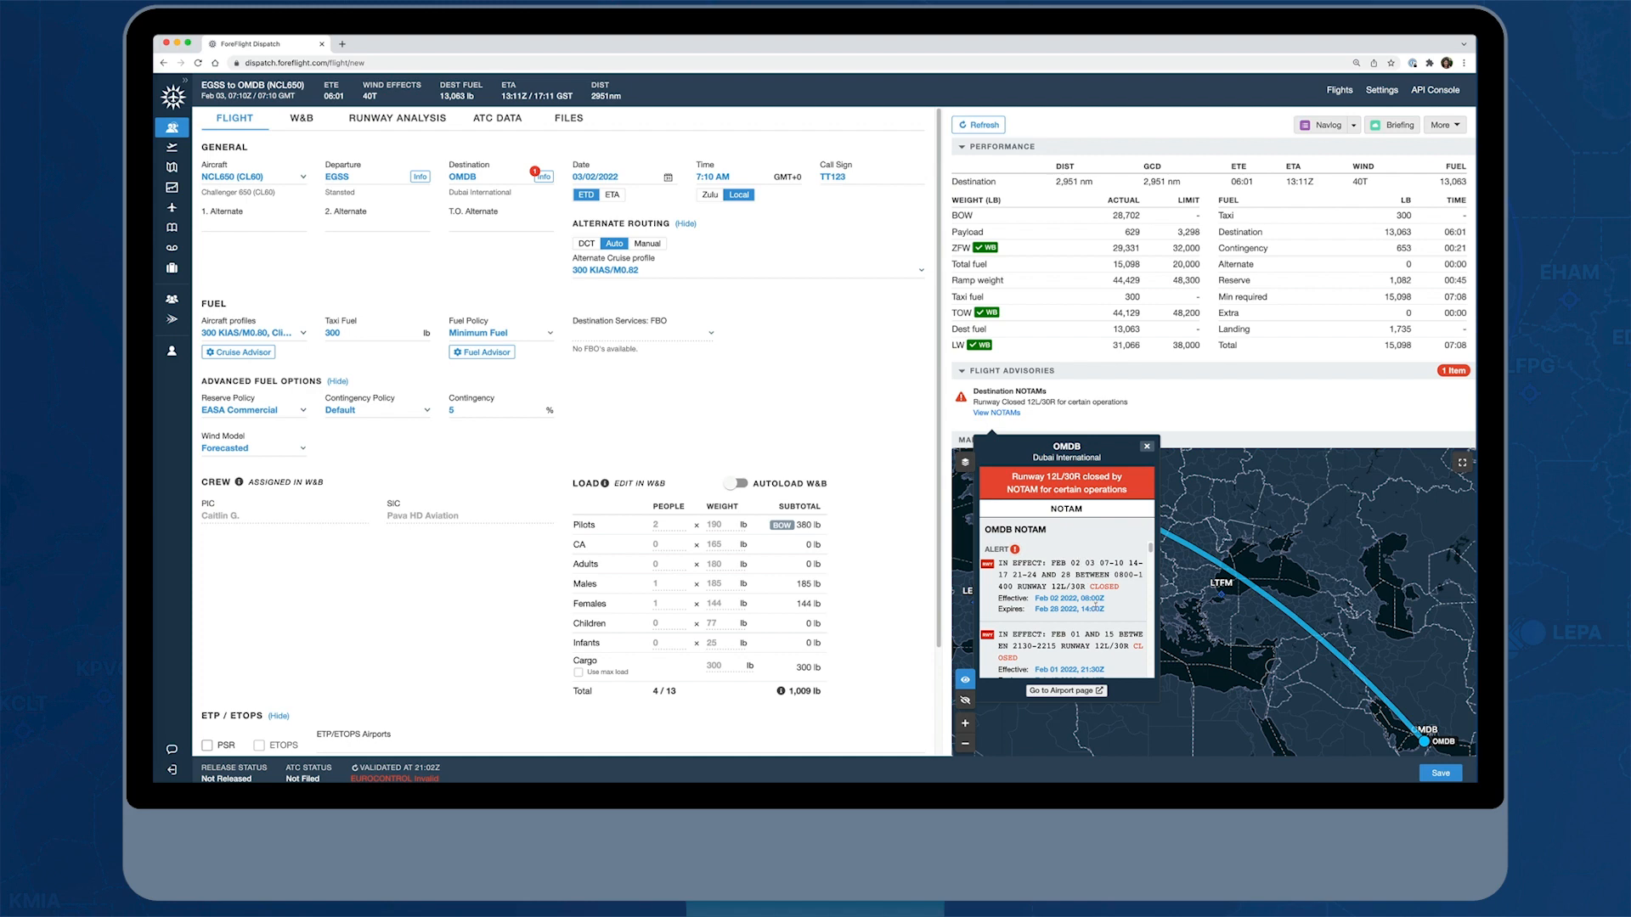
click(1145, 447)
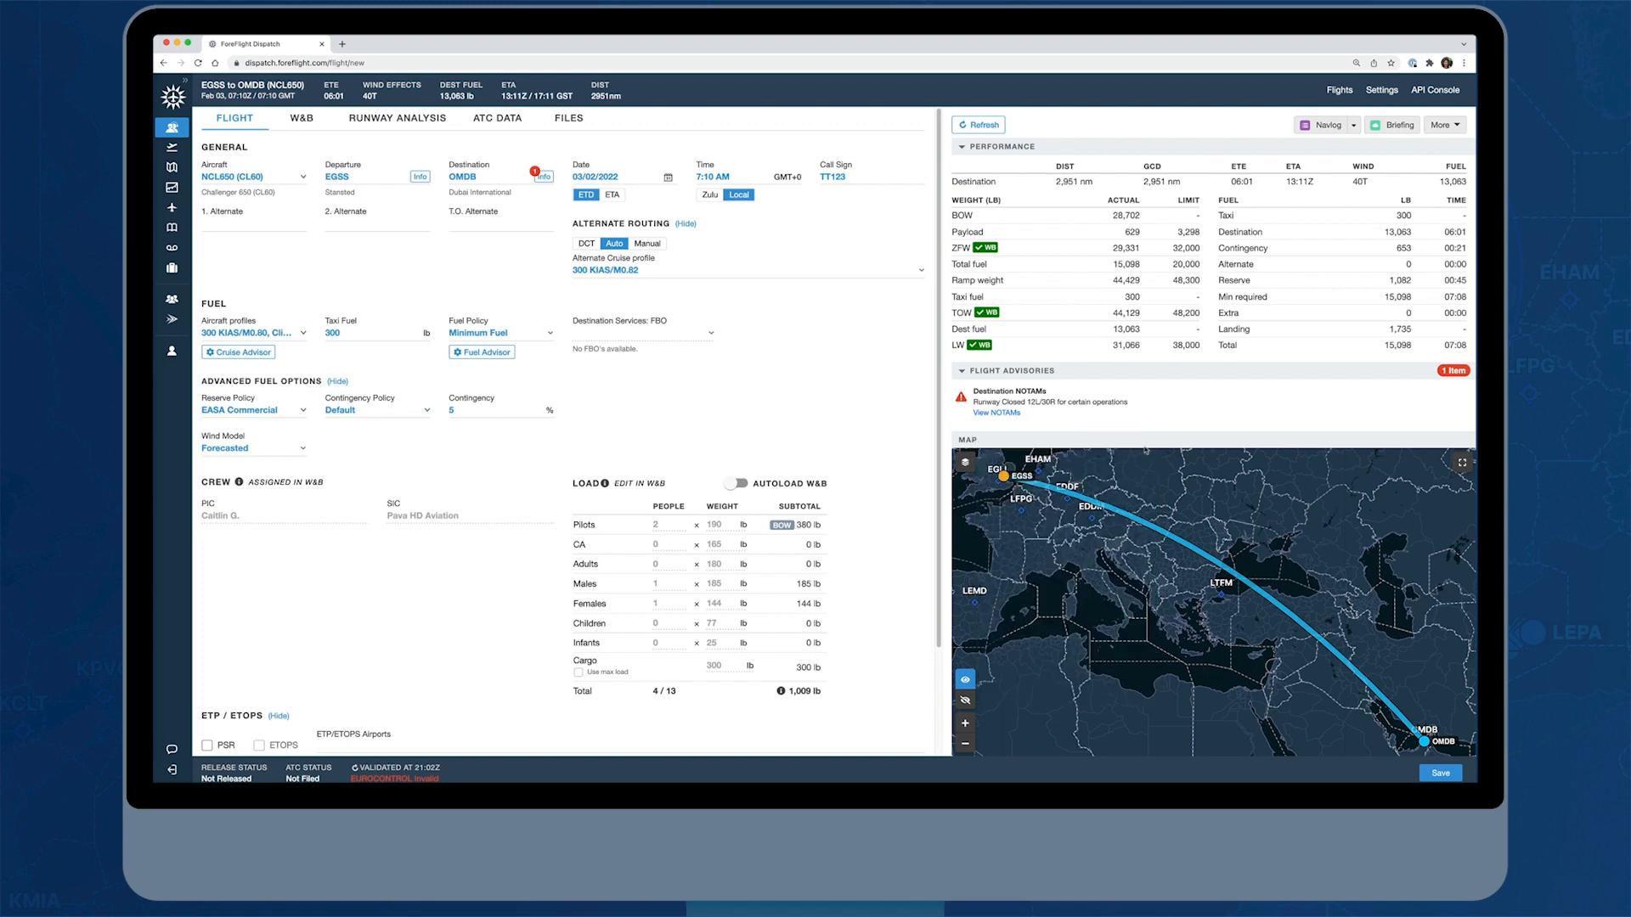
Hide the alternate routing options and select the recommended FL370 route from EGSS to OMDB
click(686, 224)
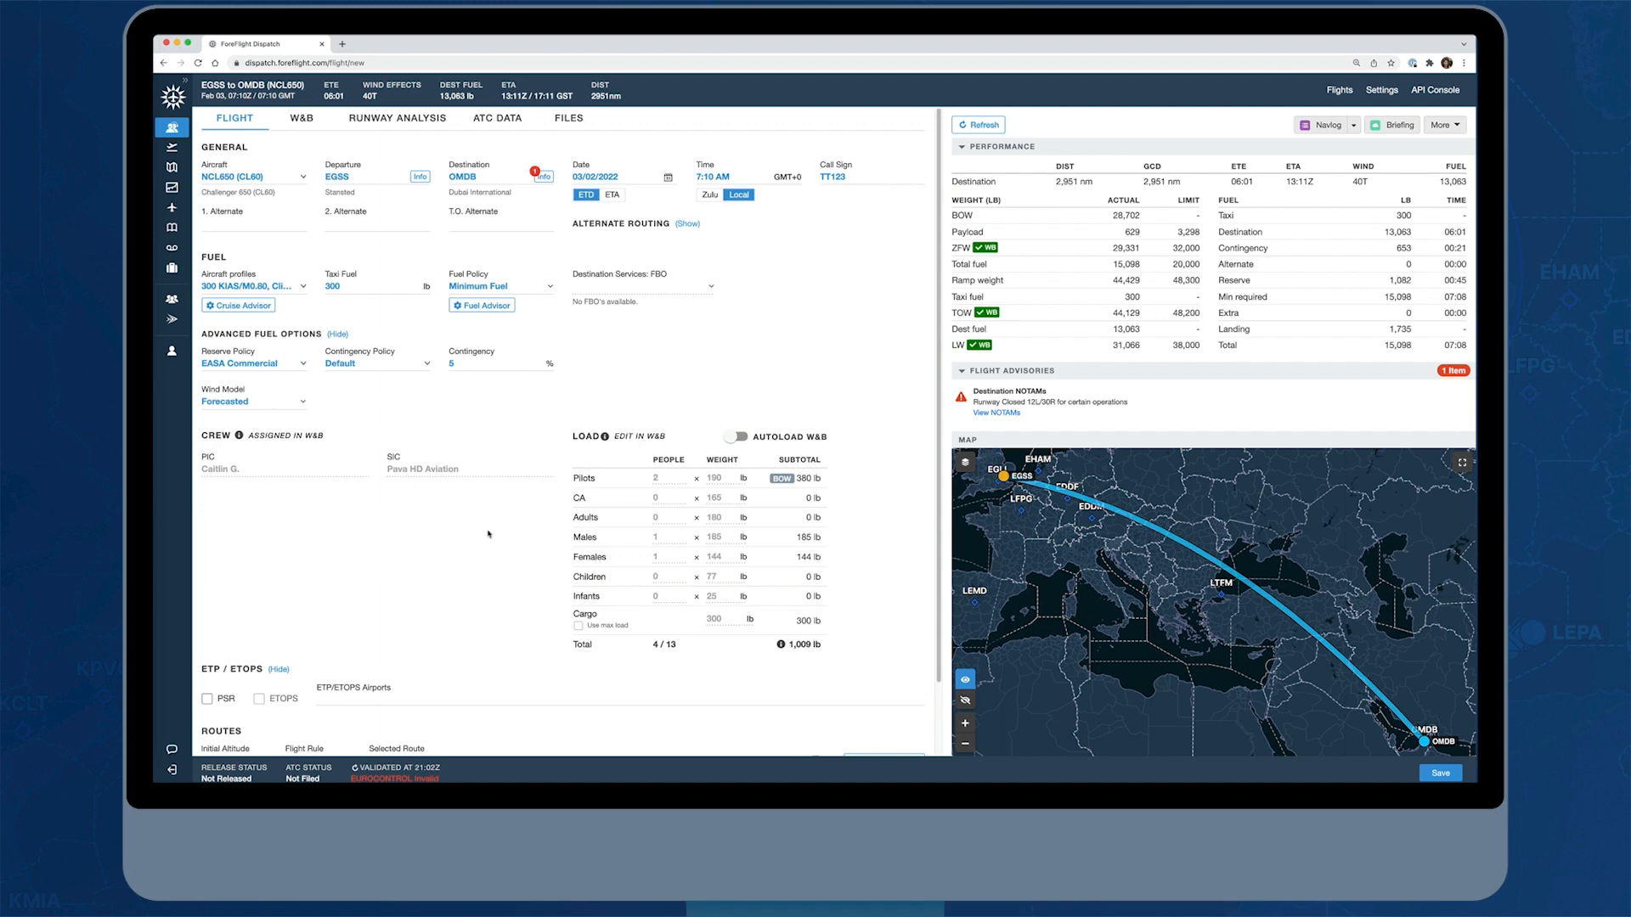
scroll(525, 570, down, 2)
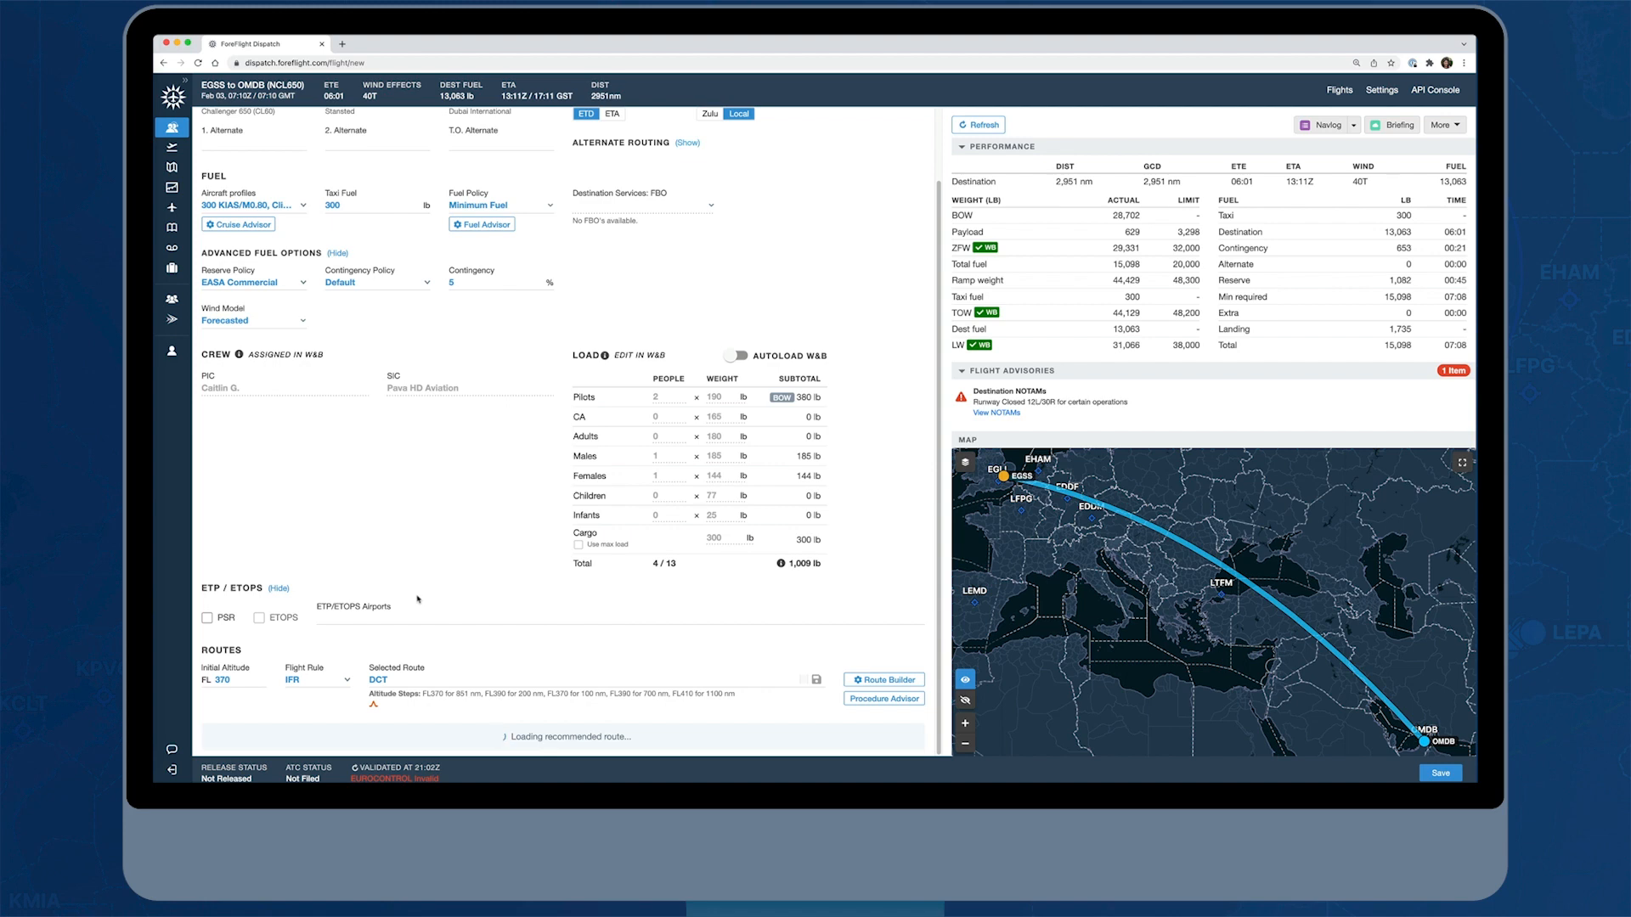
scroll(424, 608, down, 1)
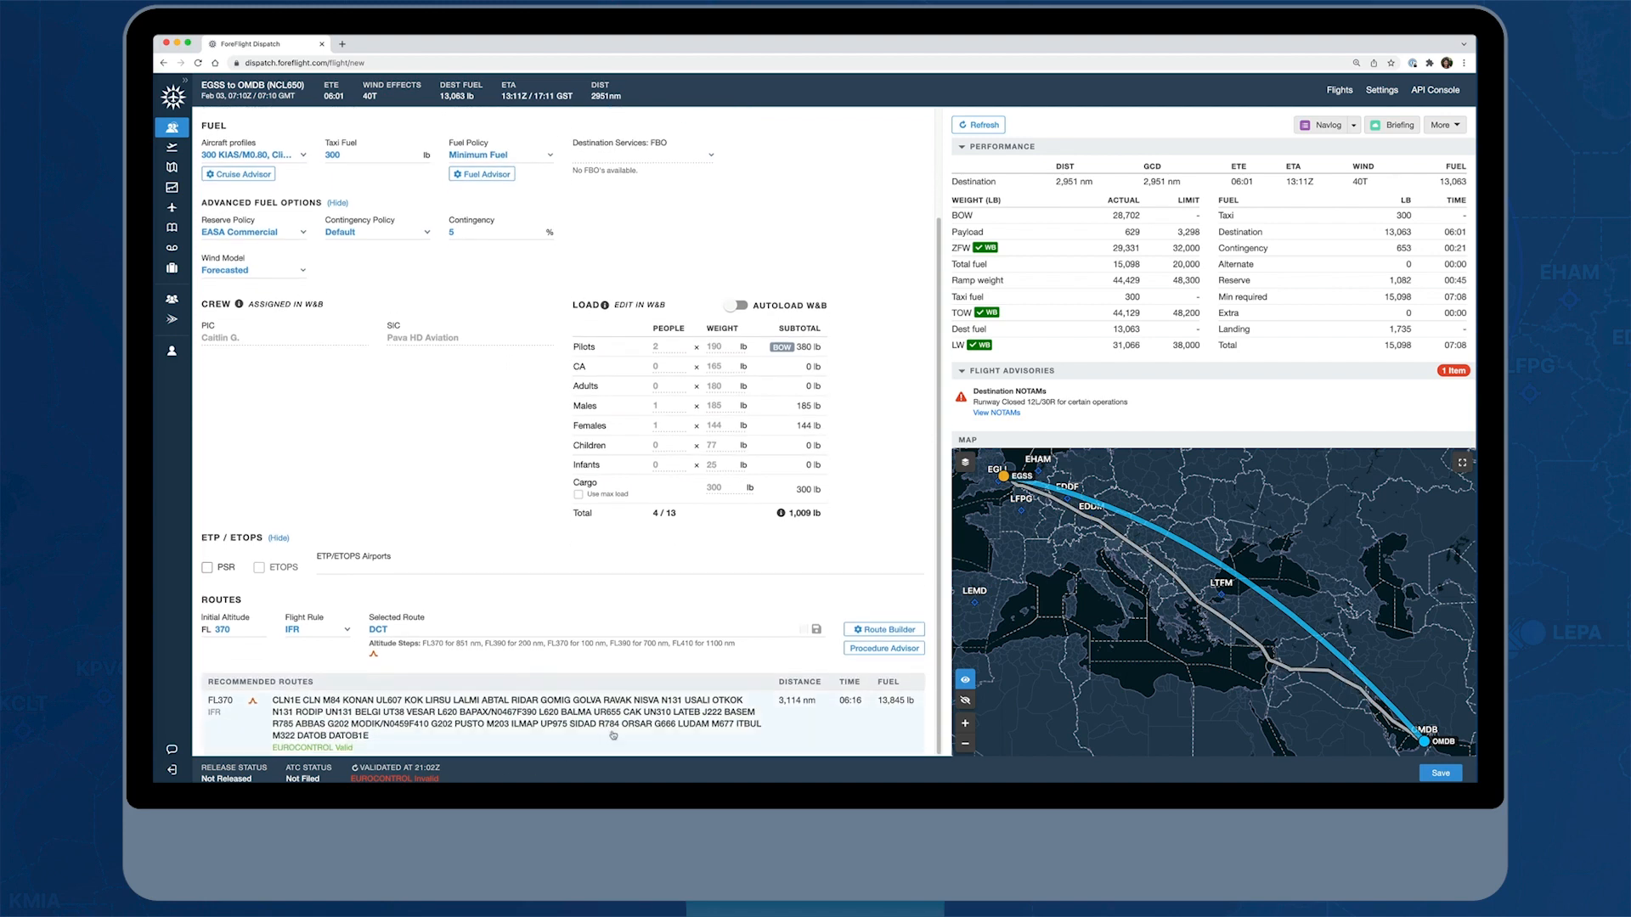
click(504, 743)
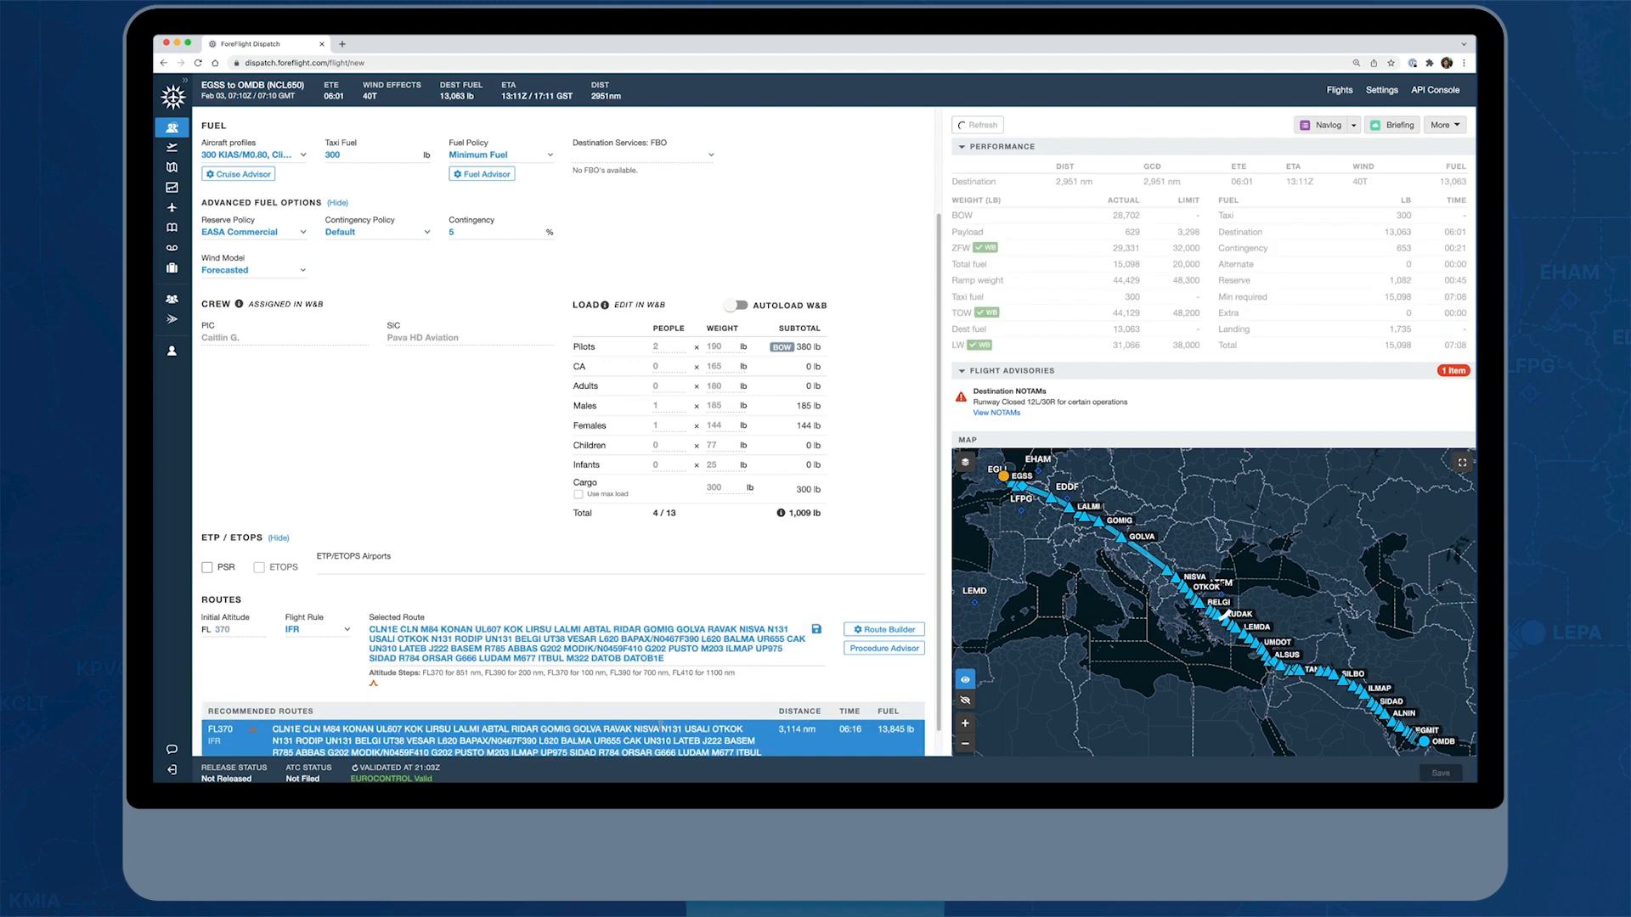
scroll(685, 715, down, 1)
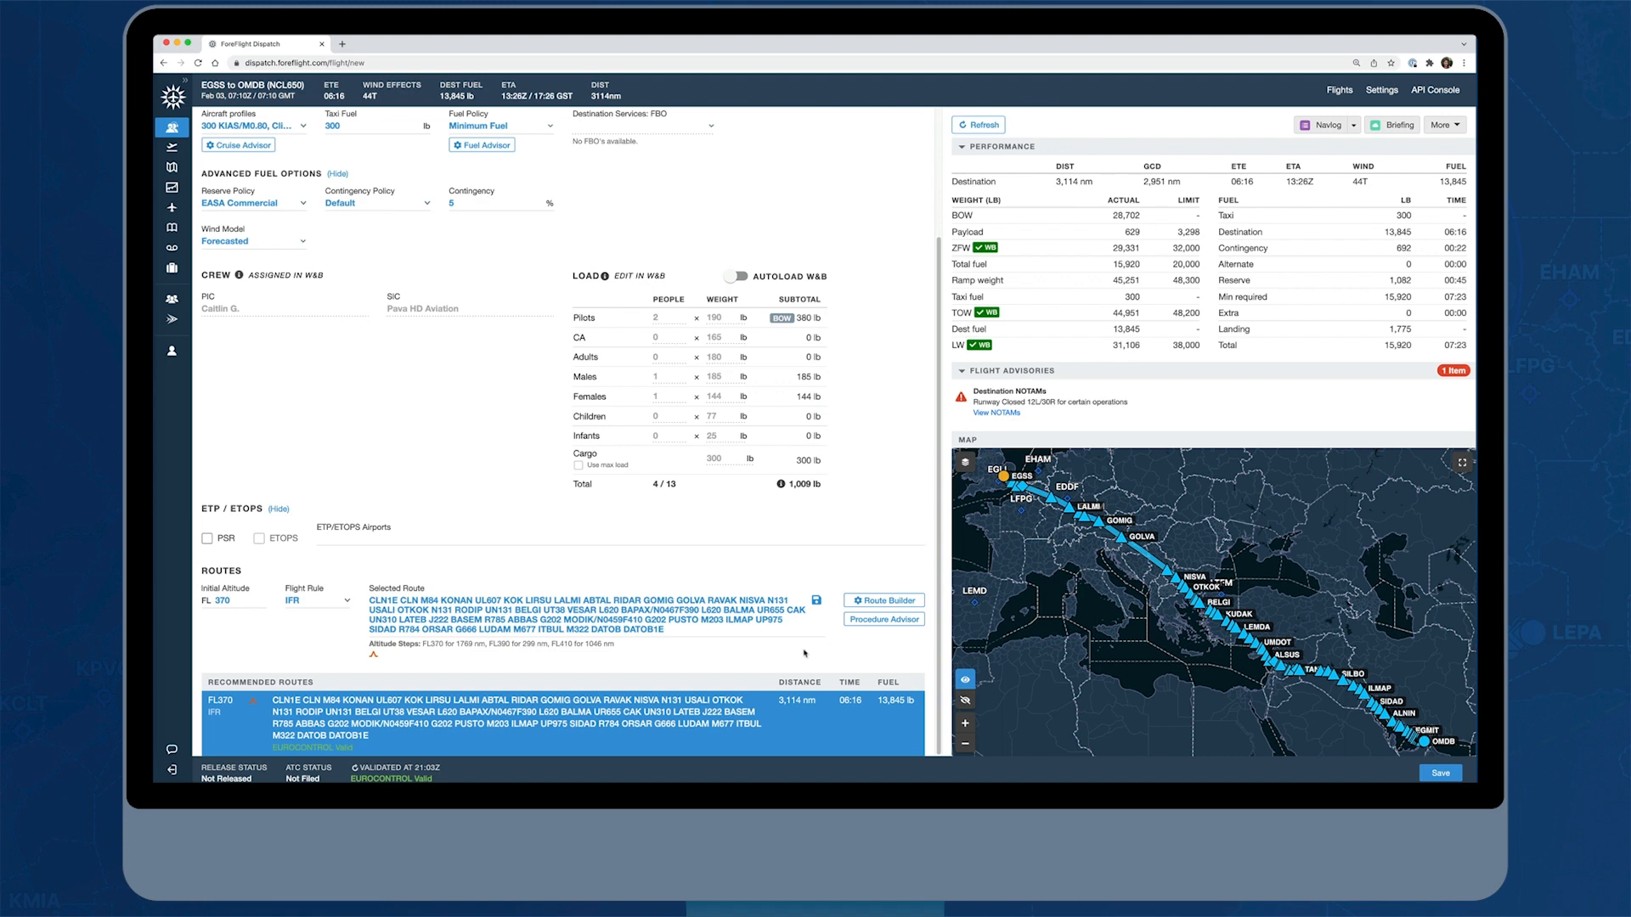
In the Route Builder, add a constraint to avoid the overflown OIIX: TEHRAN (FIR) and generate a new EGSS to OMDB route
click(909, 601)
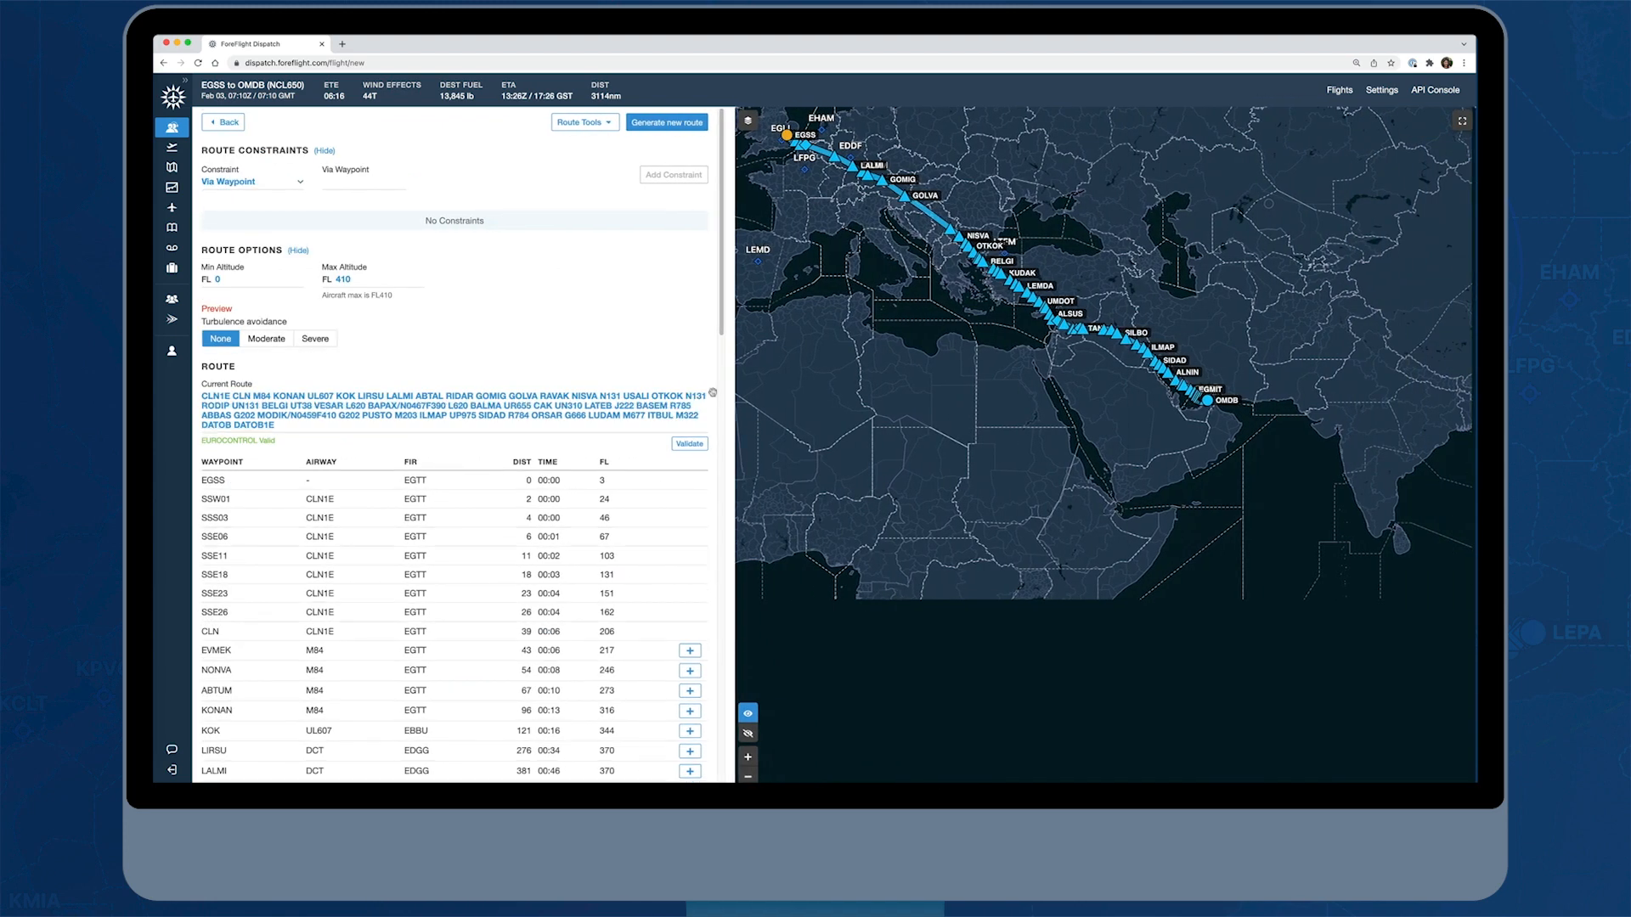
click(299, 186)
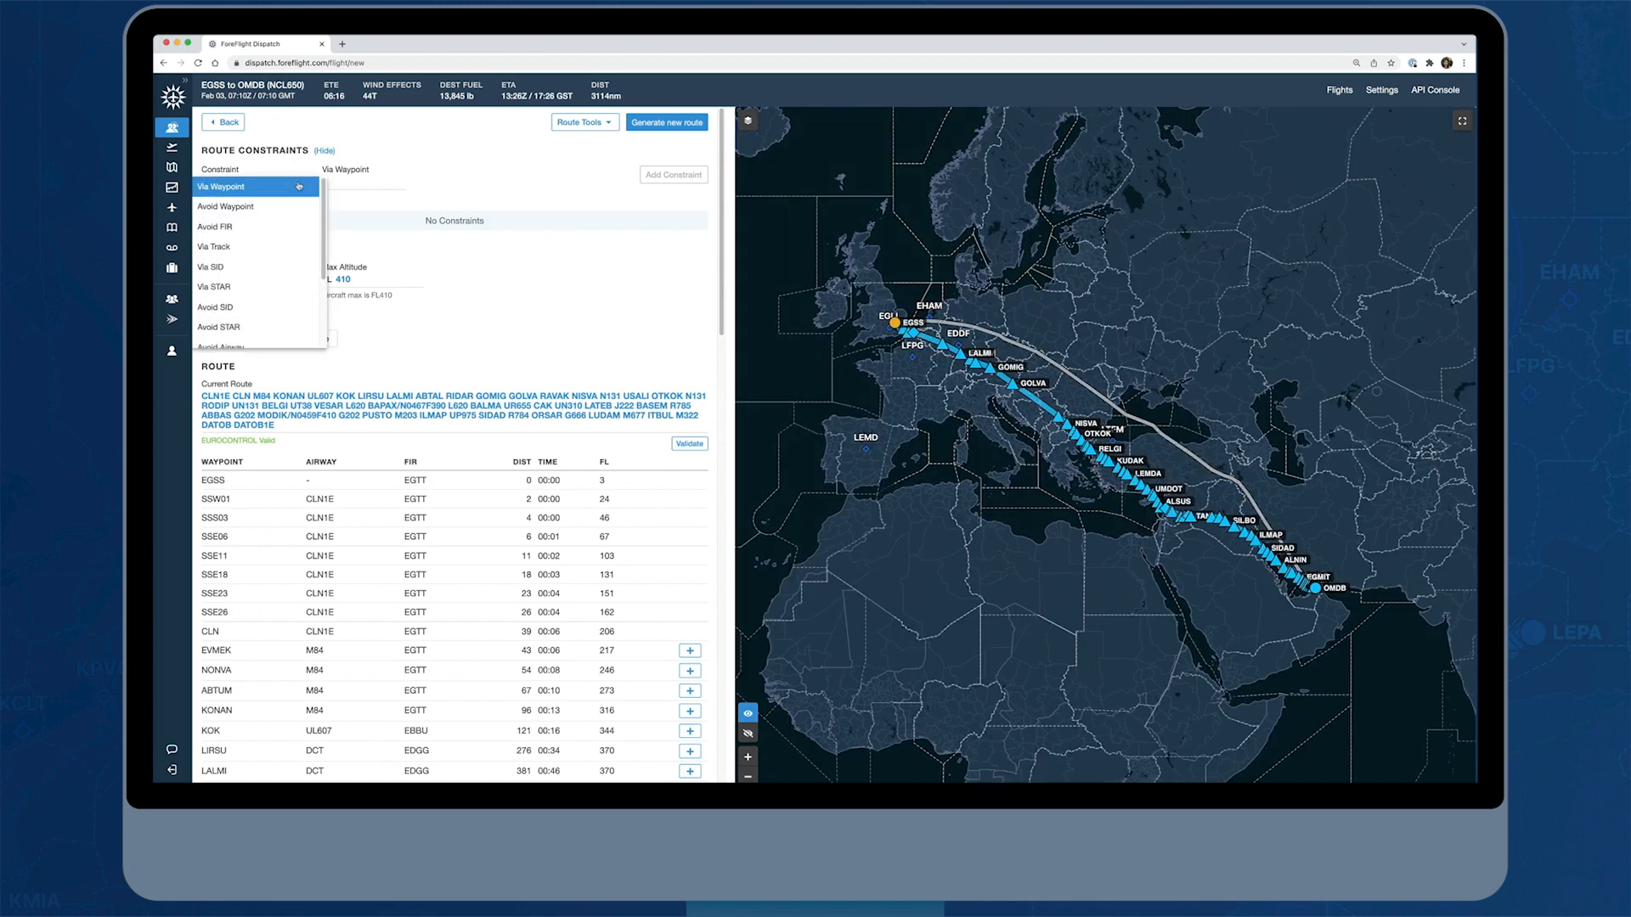
click(244, 229)
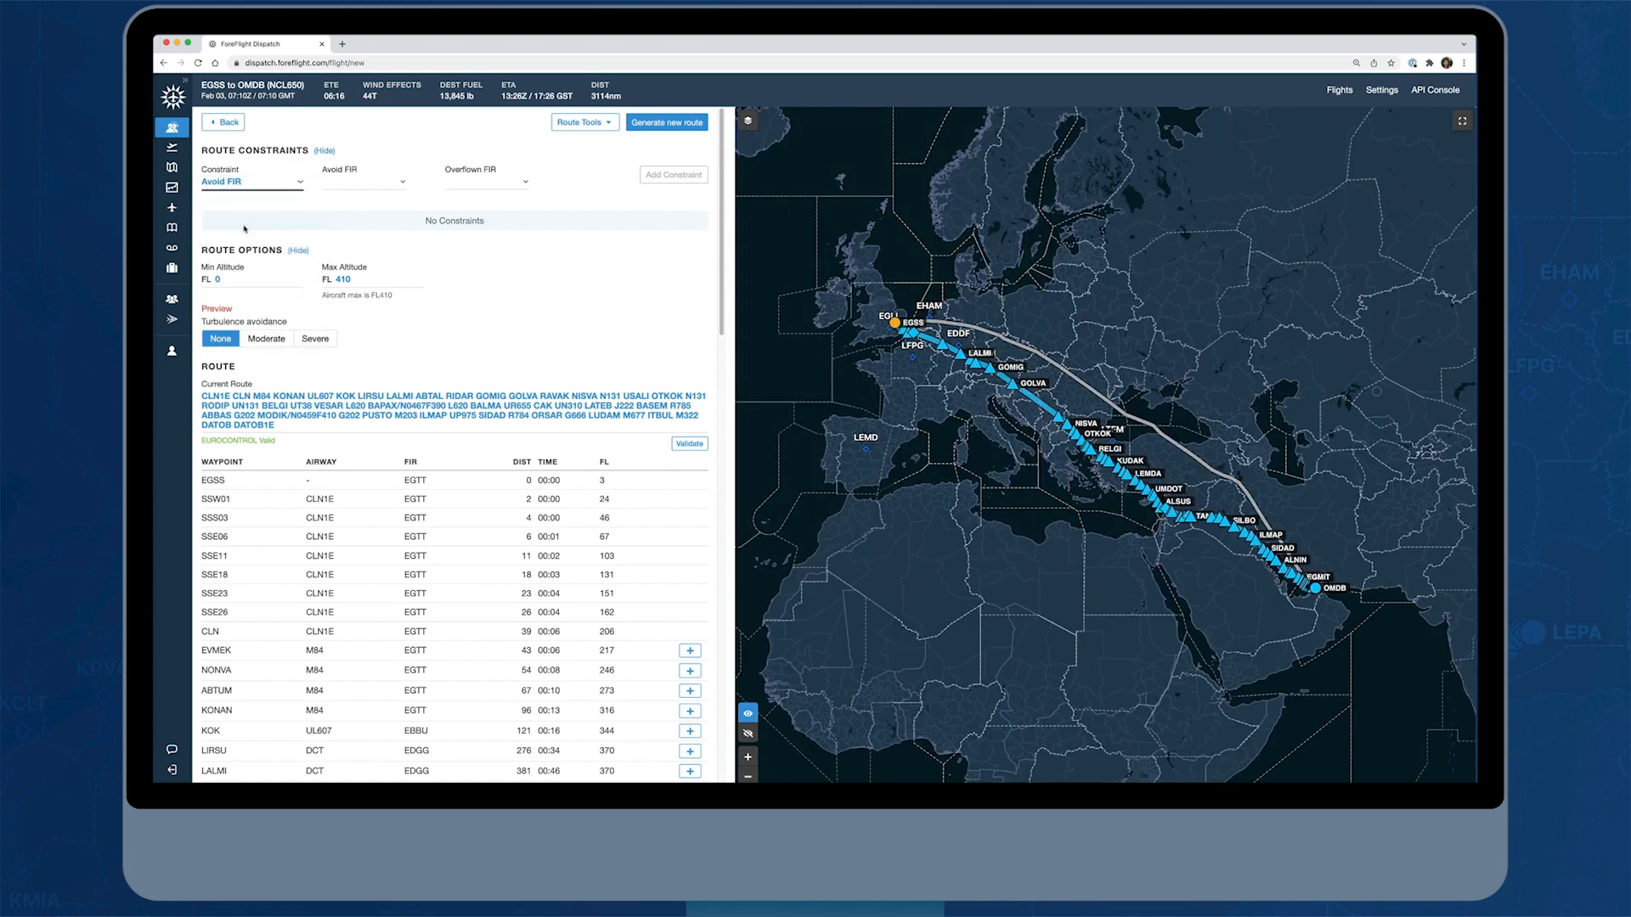
click(527, 187)
scroll(535, 248, down, 5)
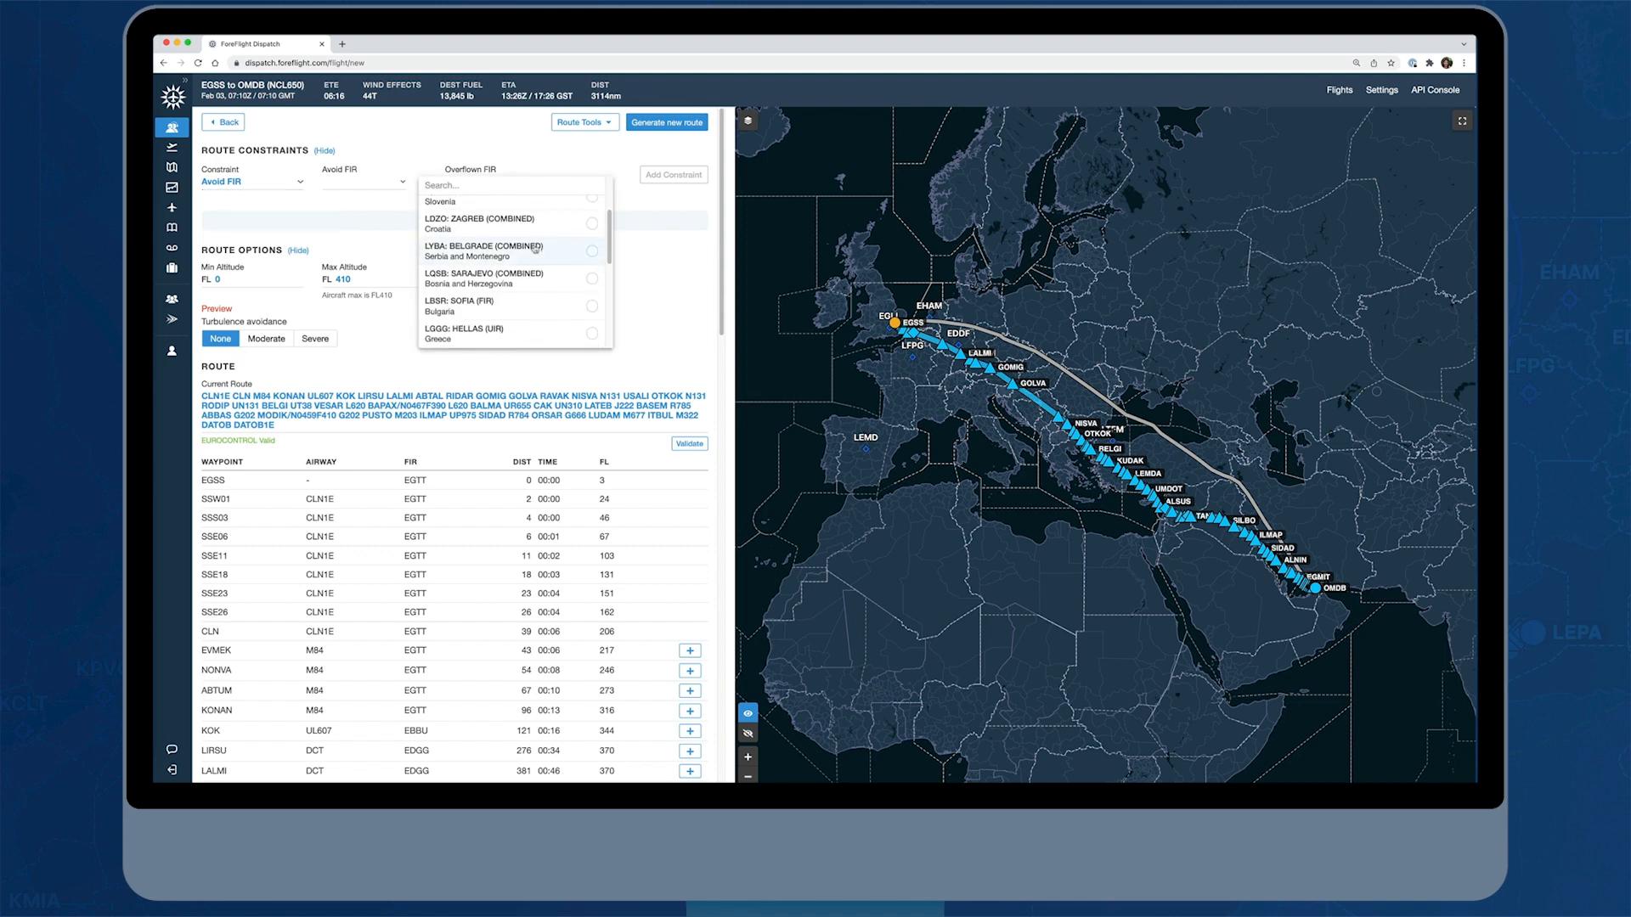
scroll(538, 249, down, 5)
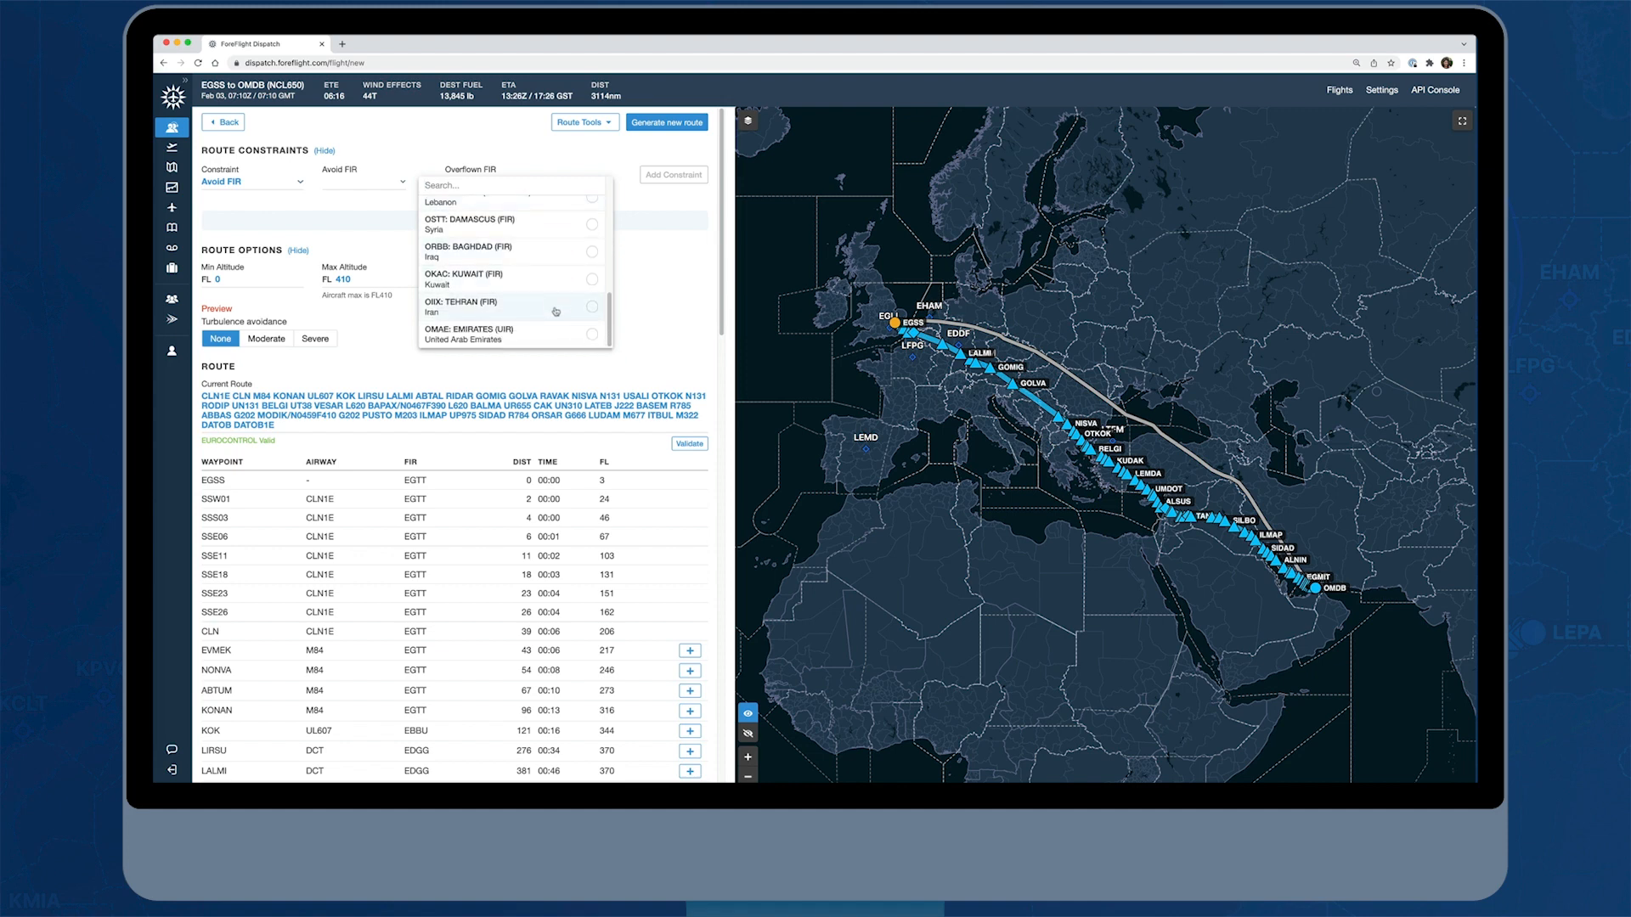
click(556, 311)
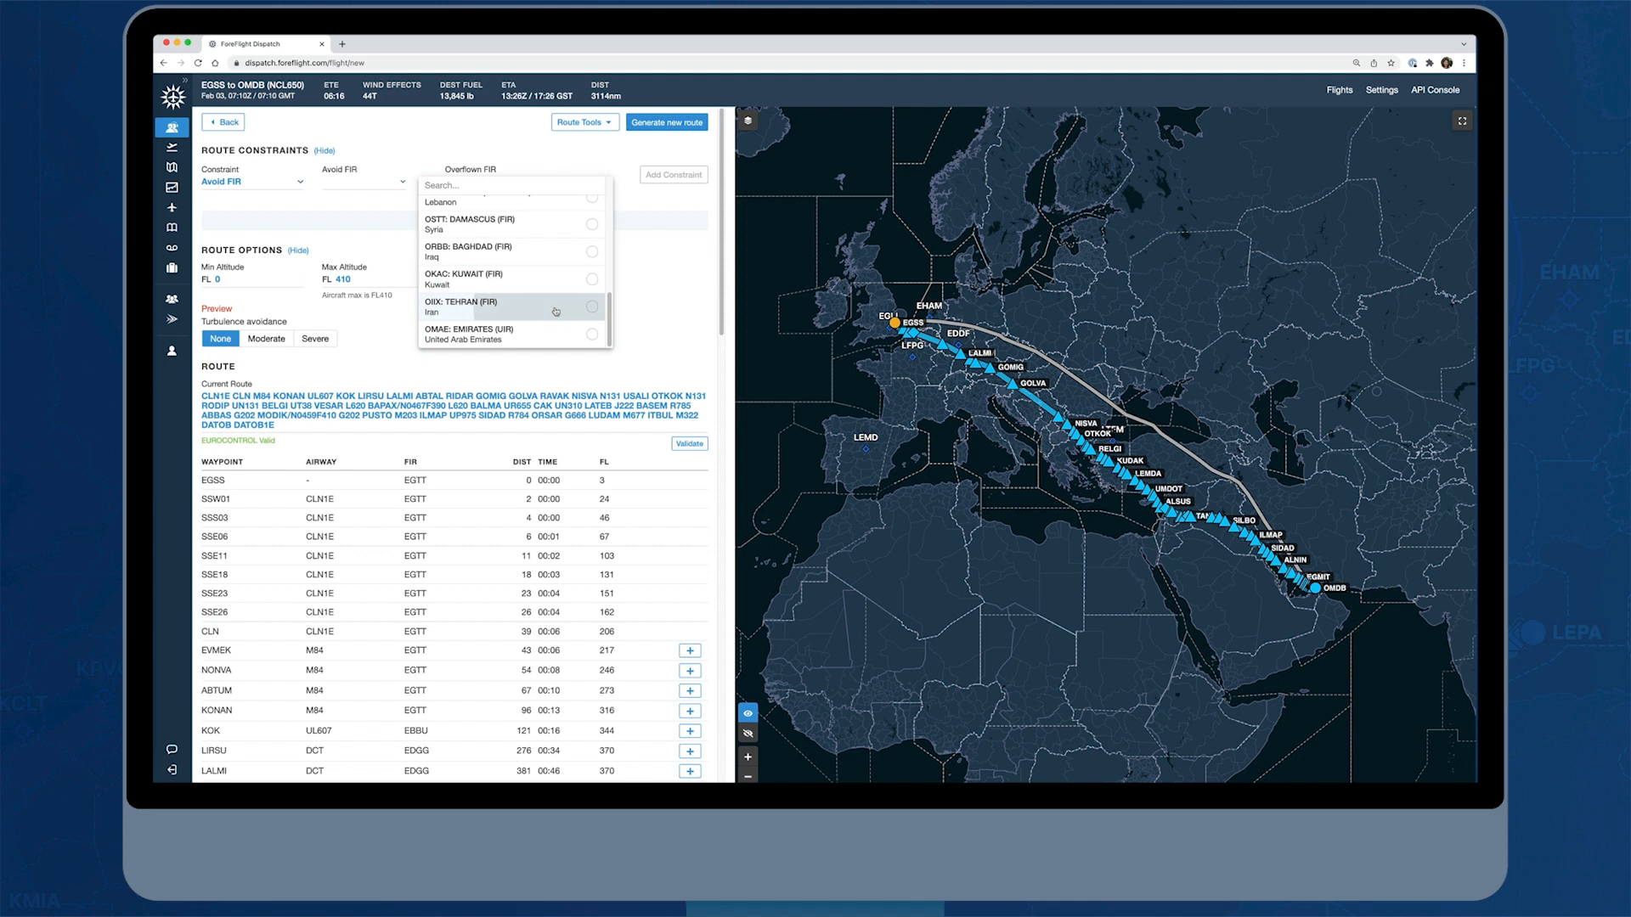
click(654, 320)
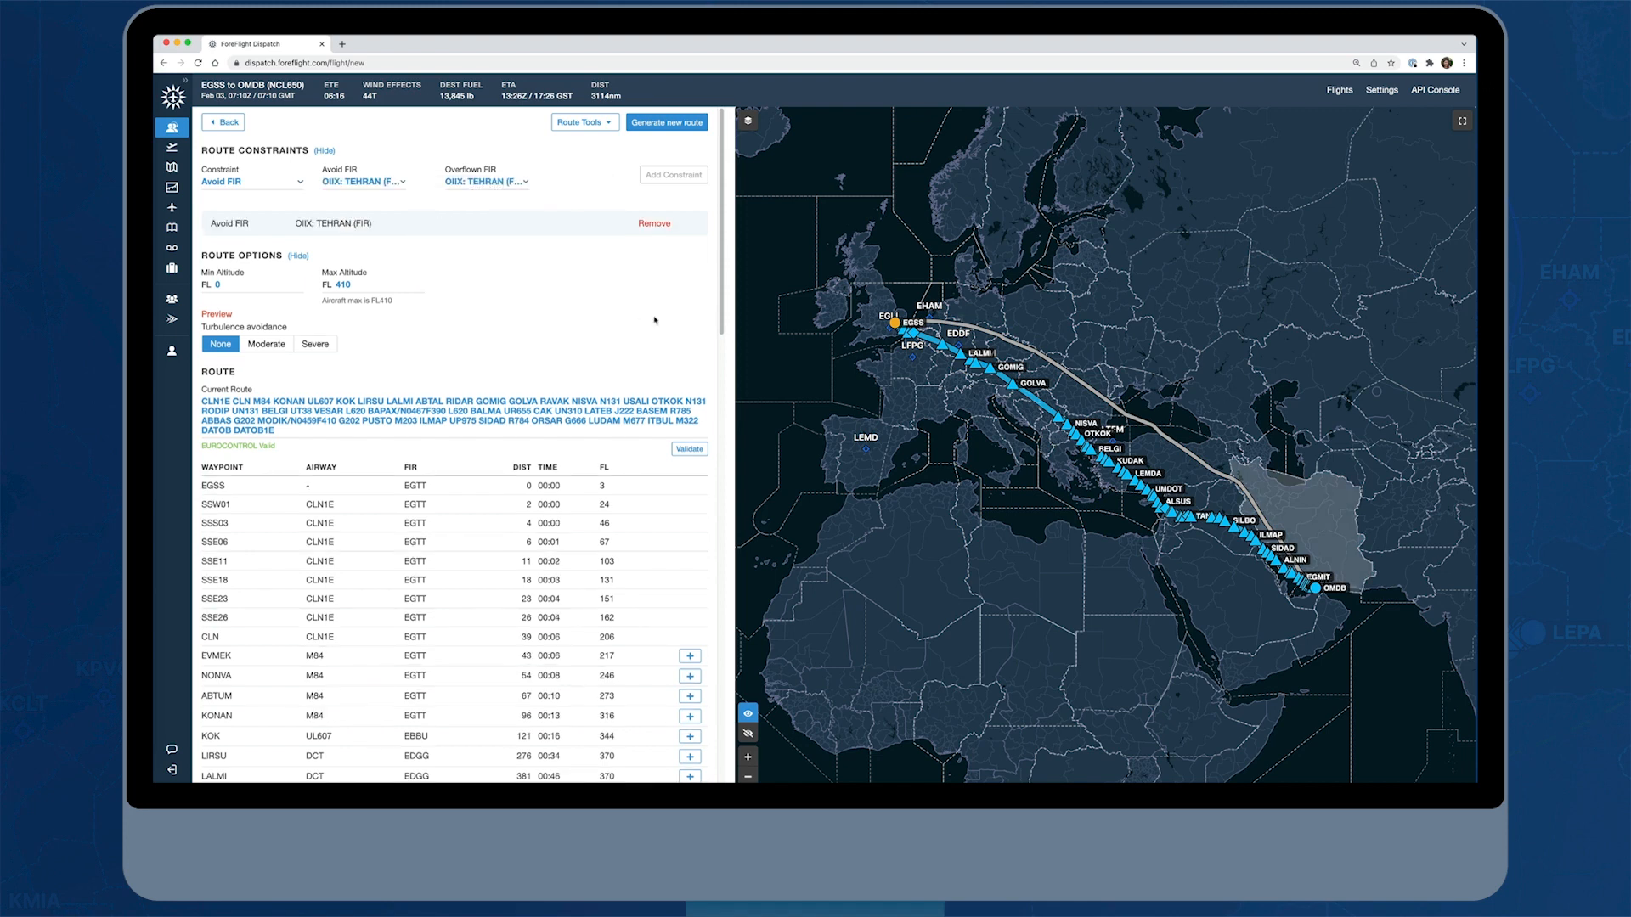
click(647, 124)
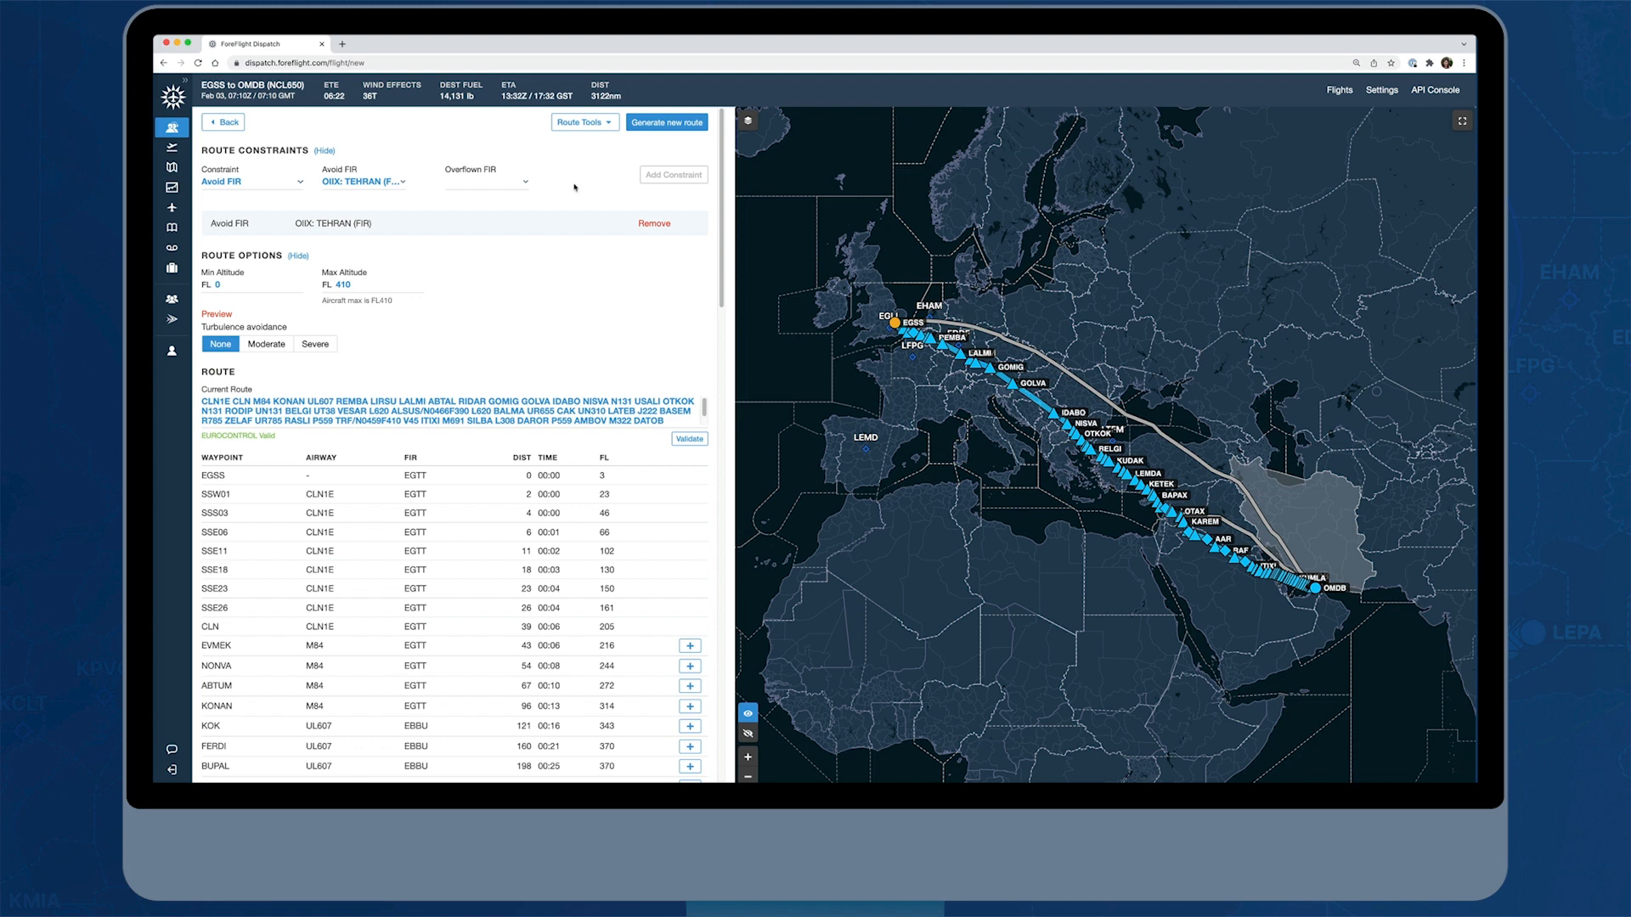
Review the airway restrictions in the Route Report, marking the suspended V45 segment from HFR to ITIXI, and cancel without avoiding it
click(611, 124)
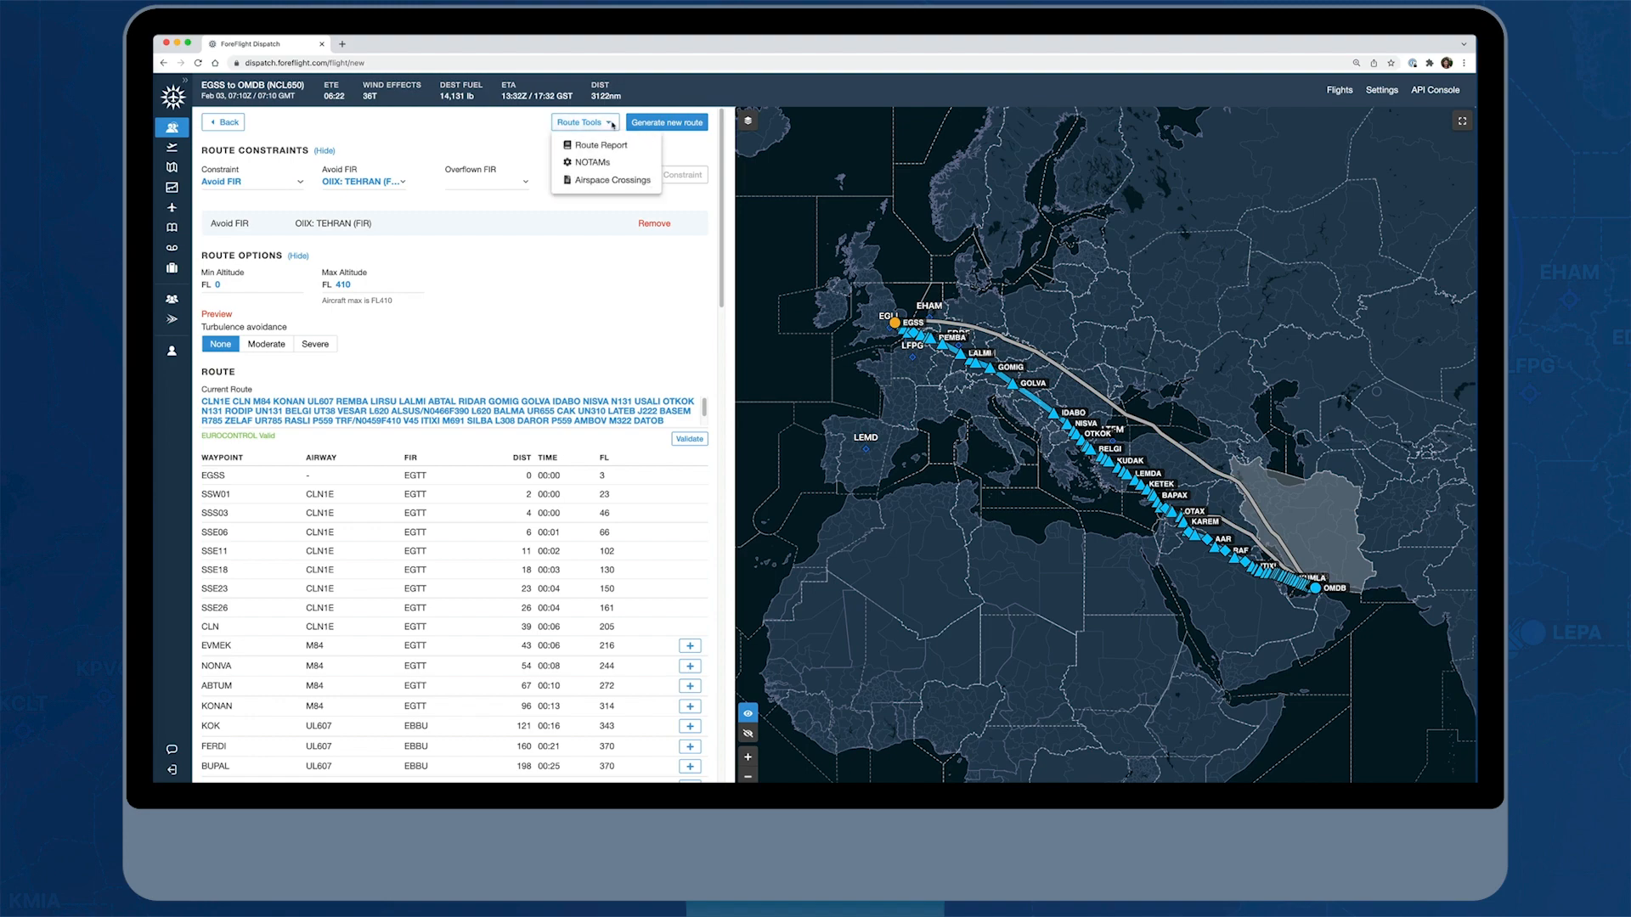
click(599, 147)
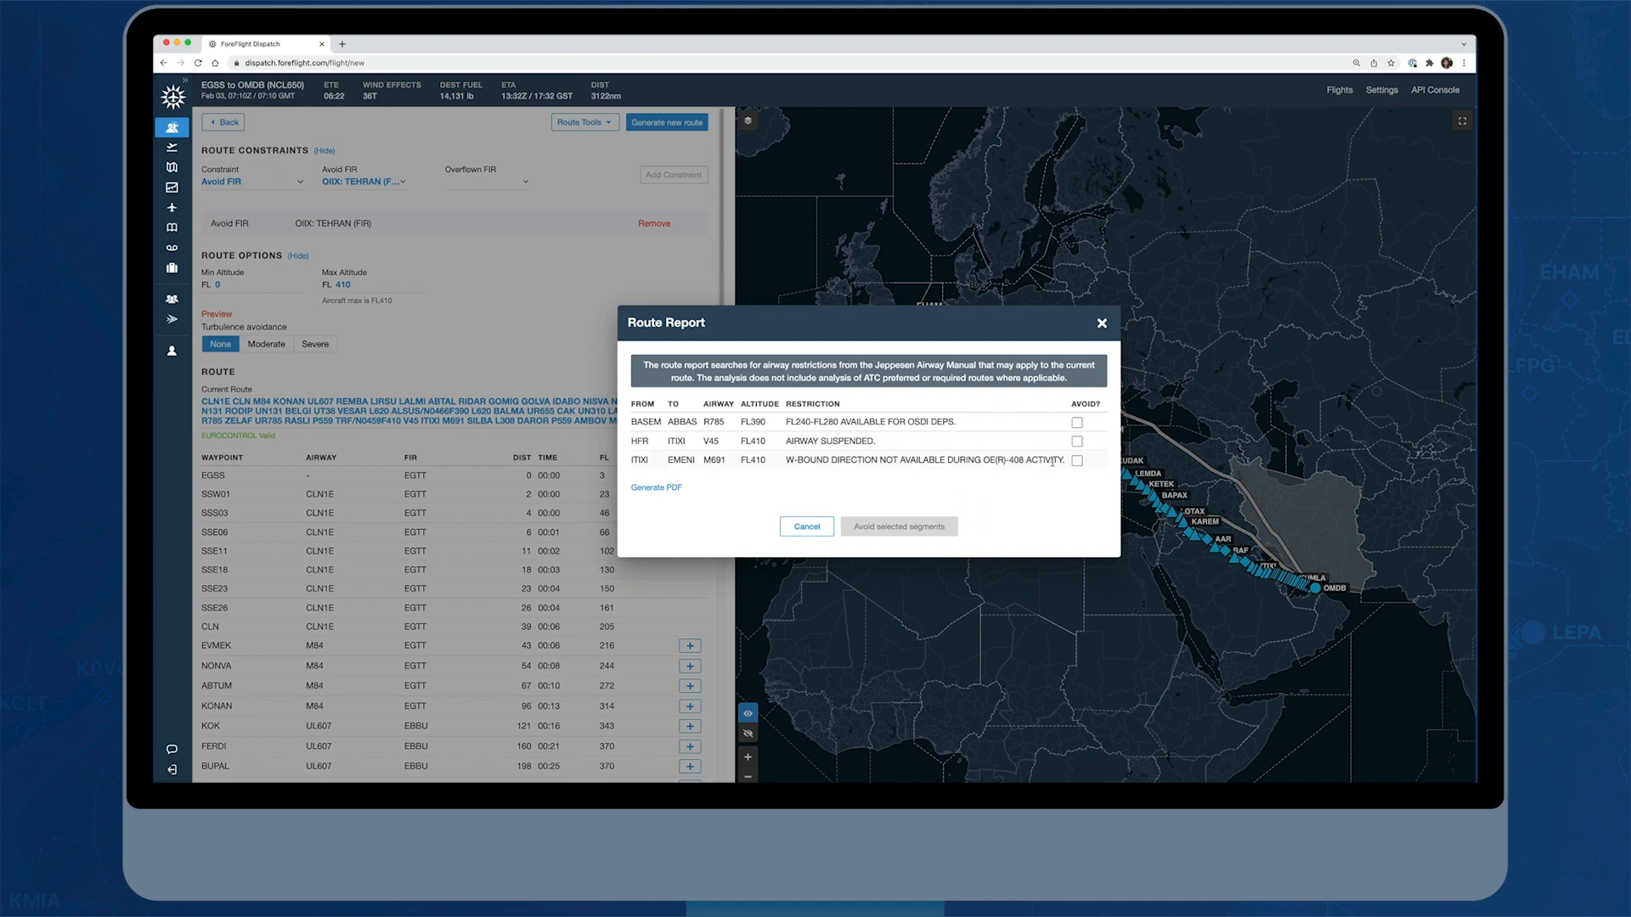
click(1077, 442)
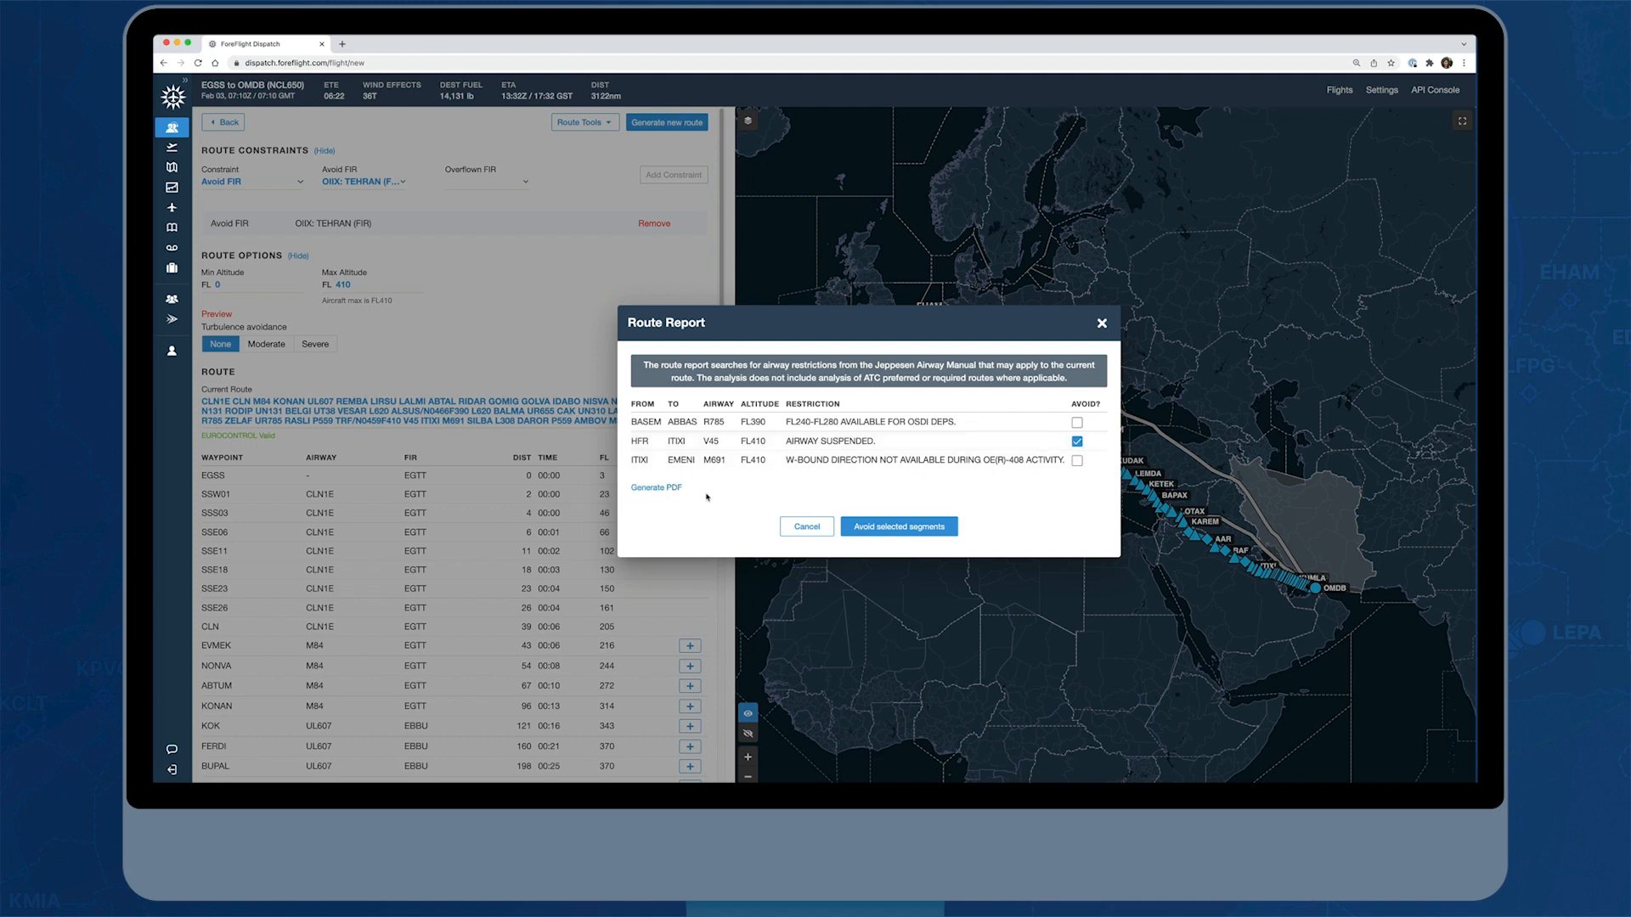
click(796, 522)
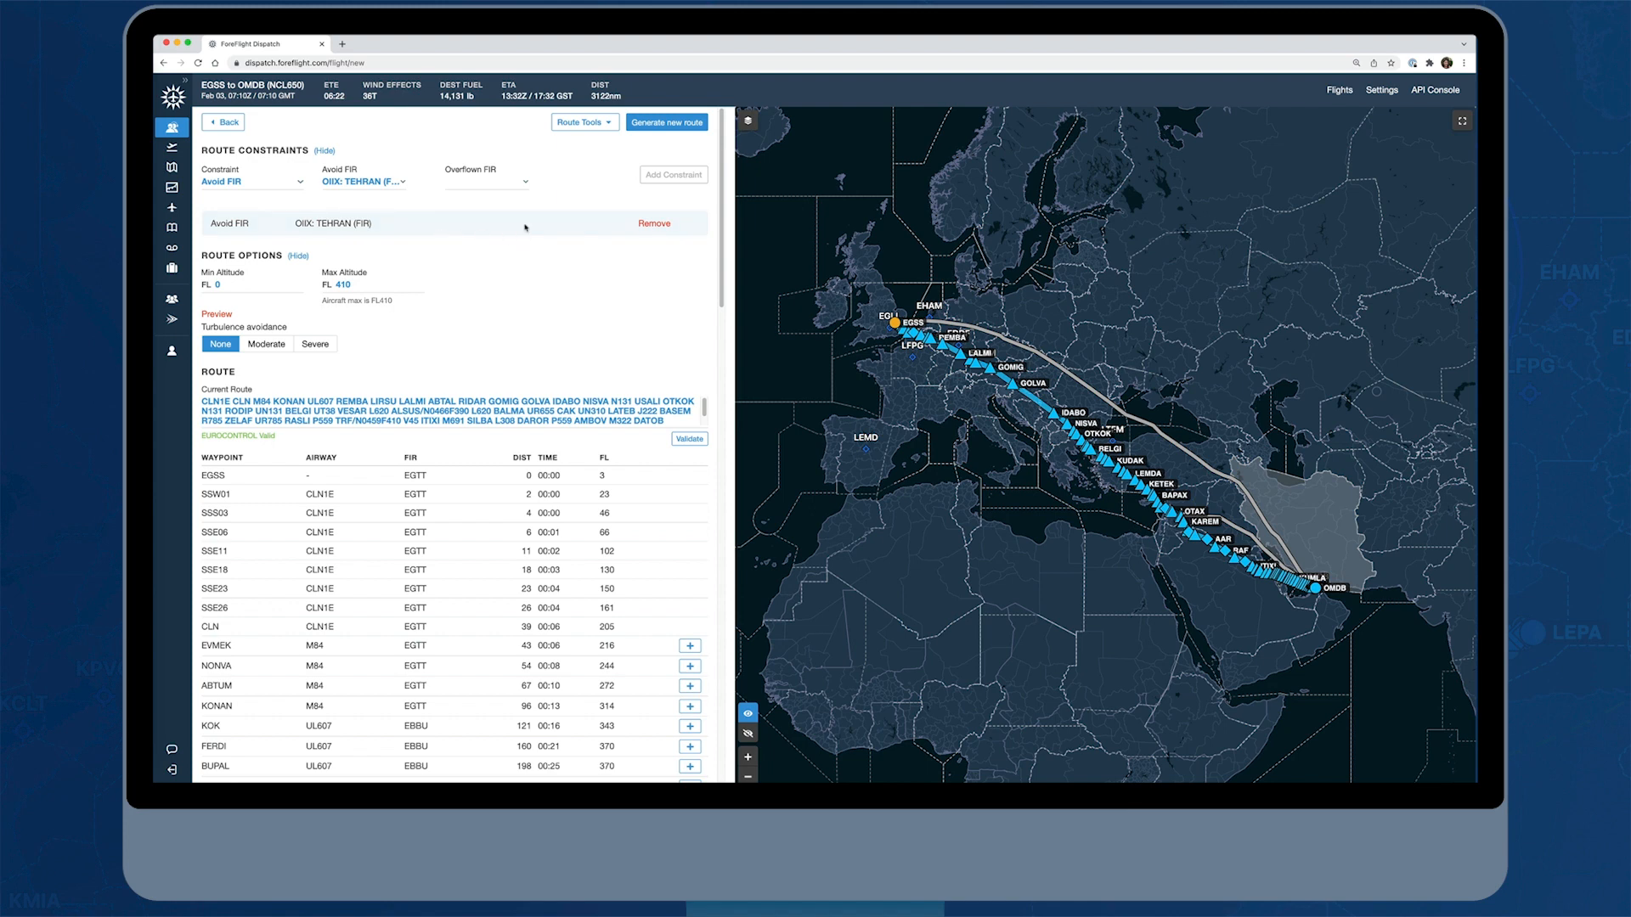
Review the route's airspace crossings by FIR and by country, including the table's export formats, and return to the Route Builder
click(610, 126)
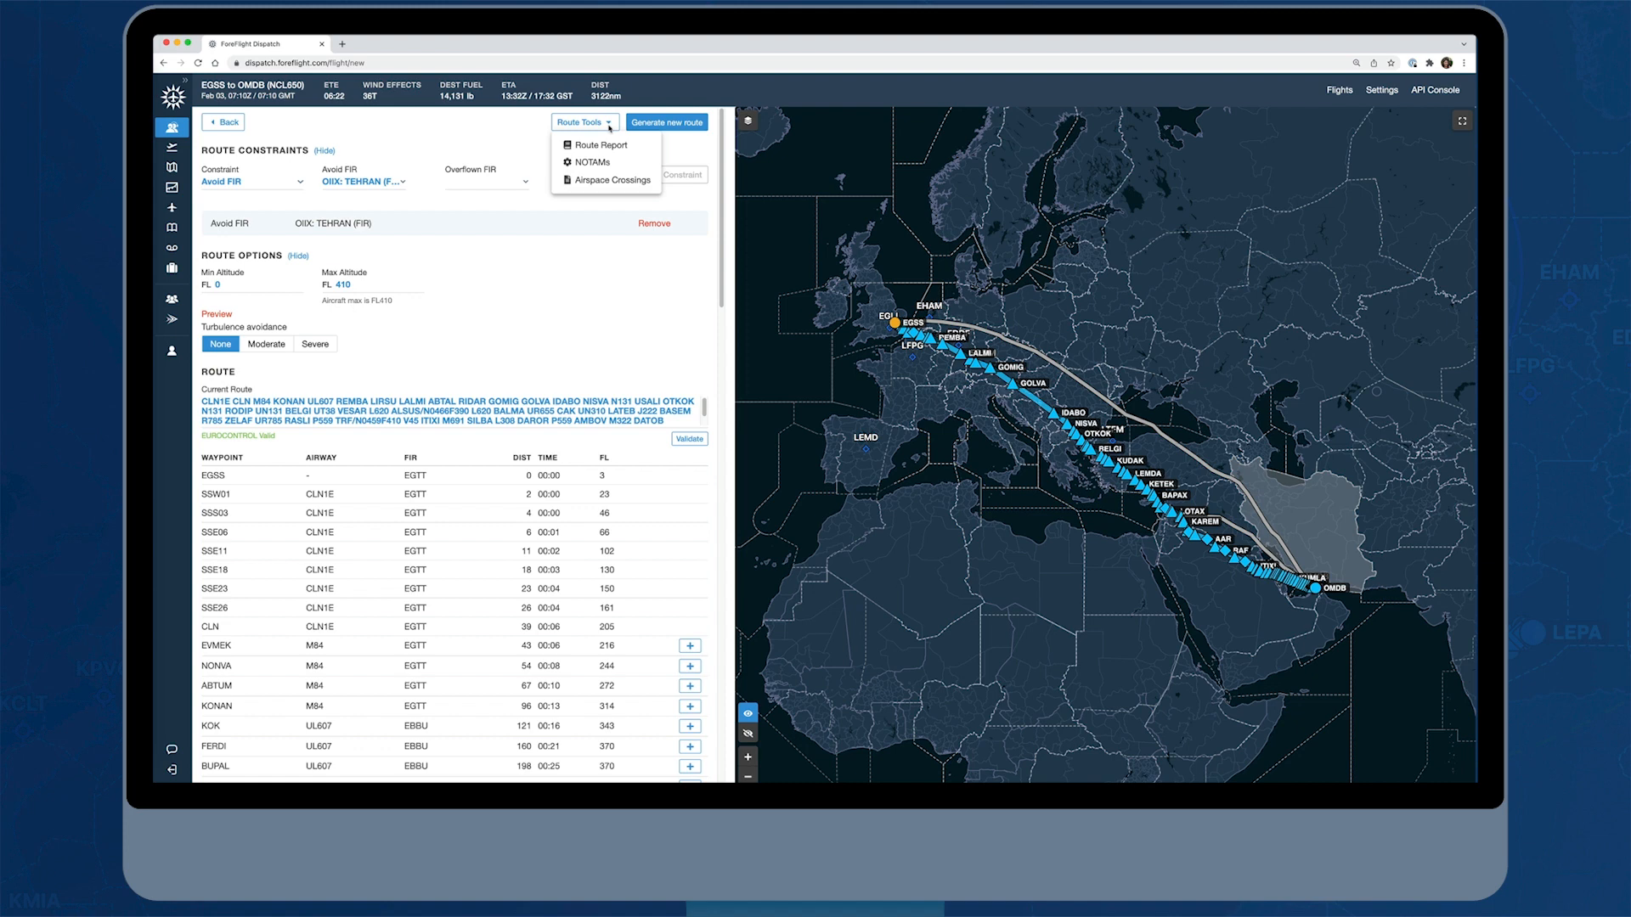
click(613, 181)
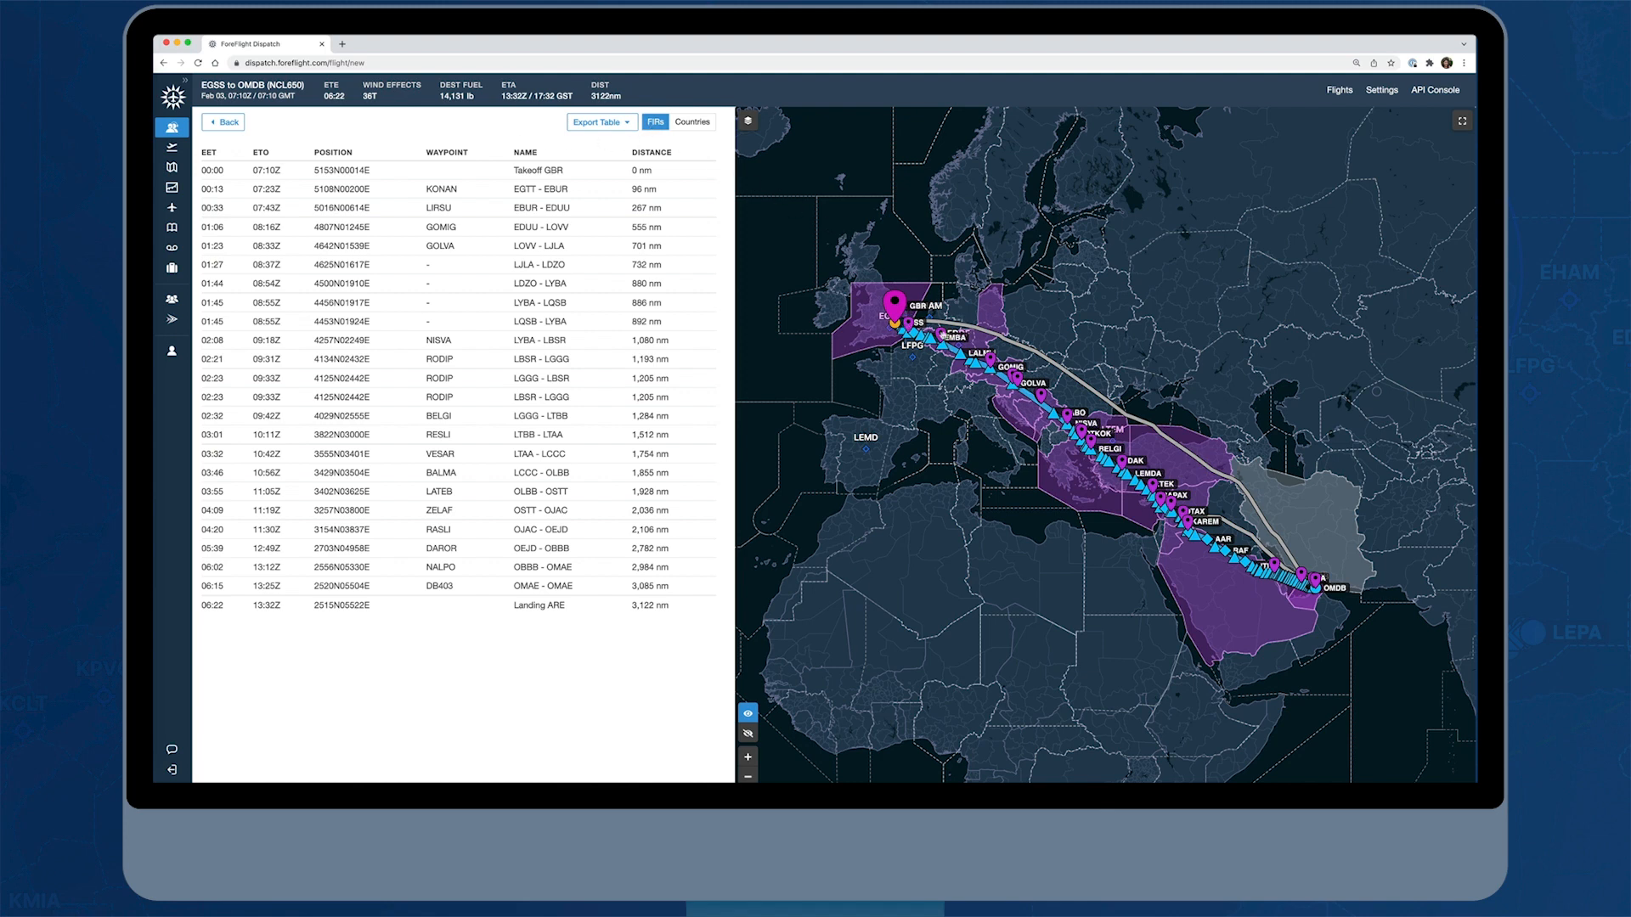
click(1023, 378)
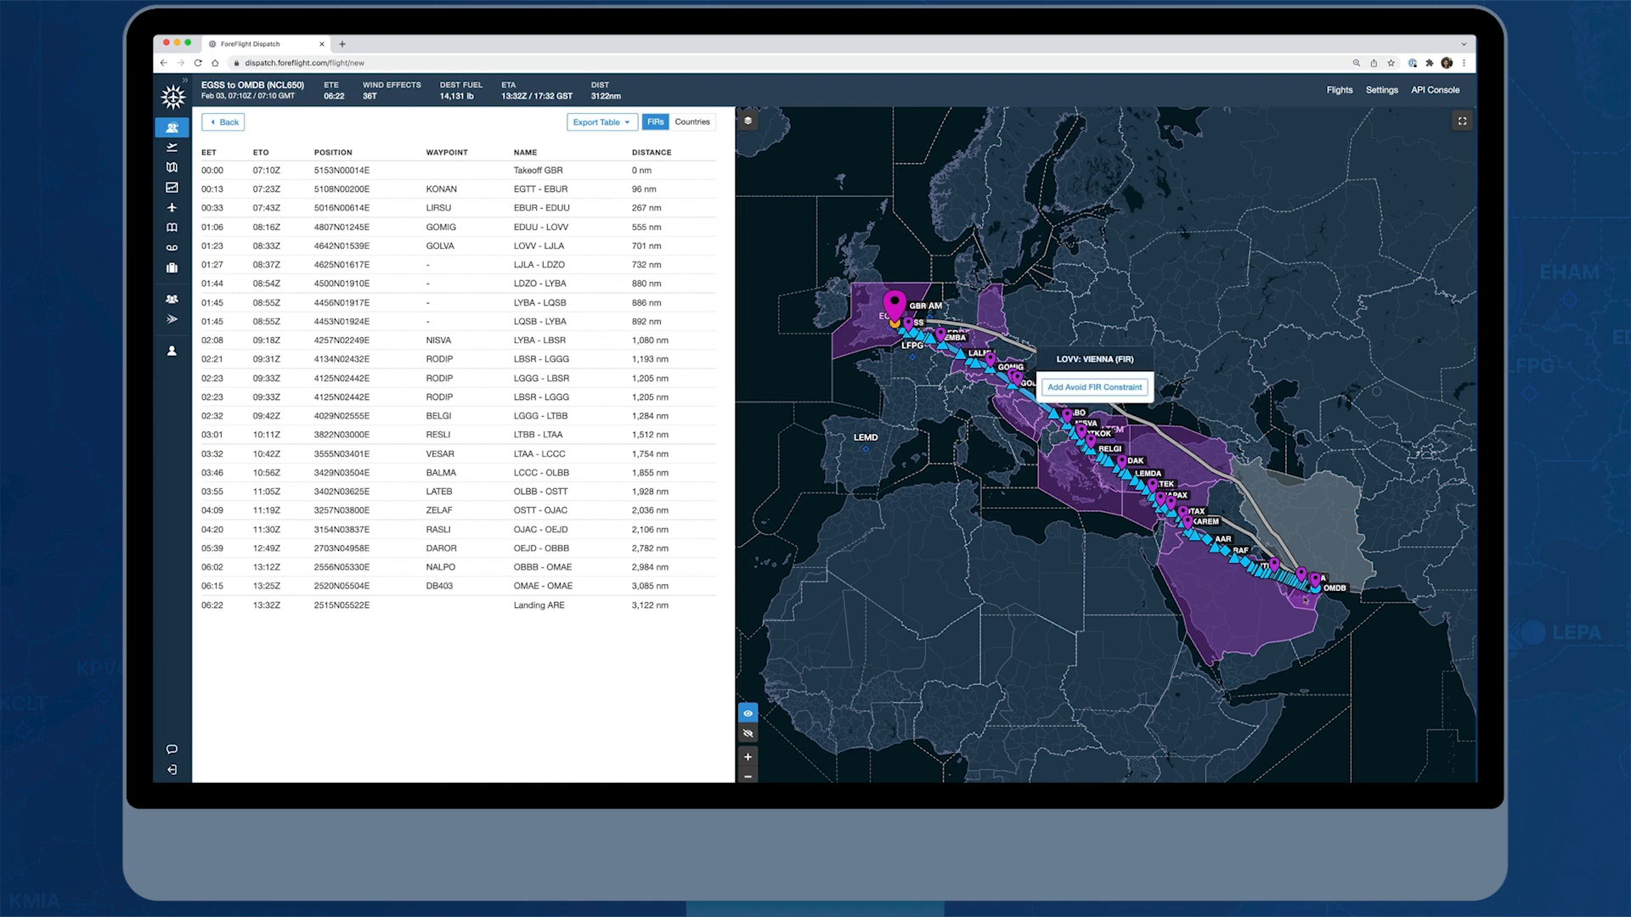
click(691, 123)
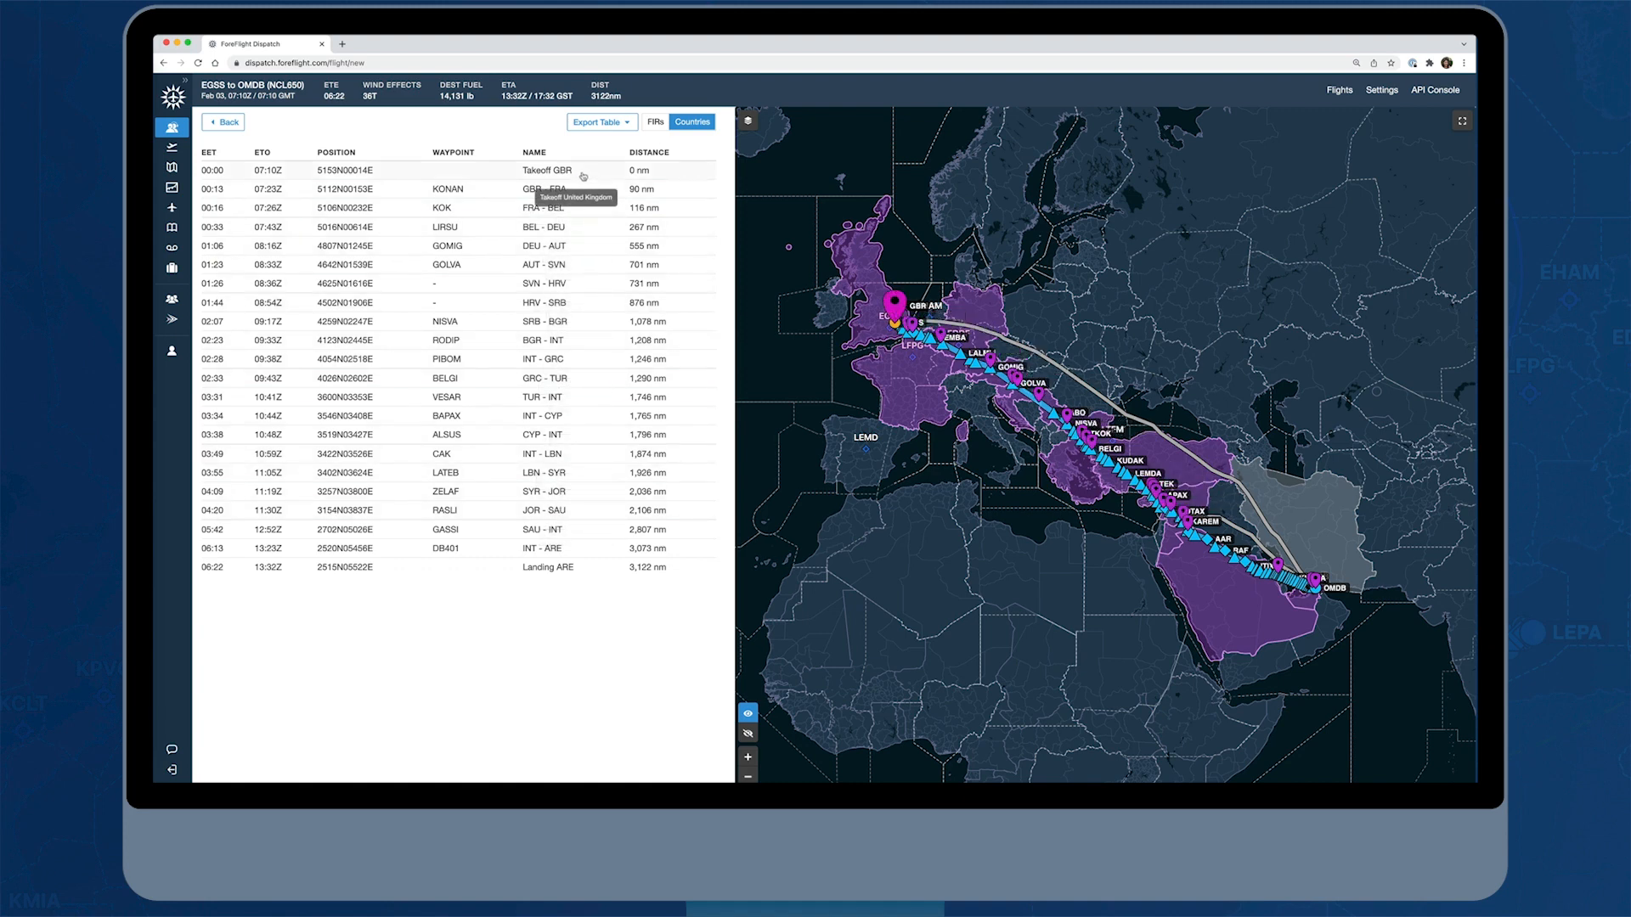
click(628, 127)
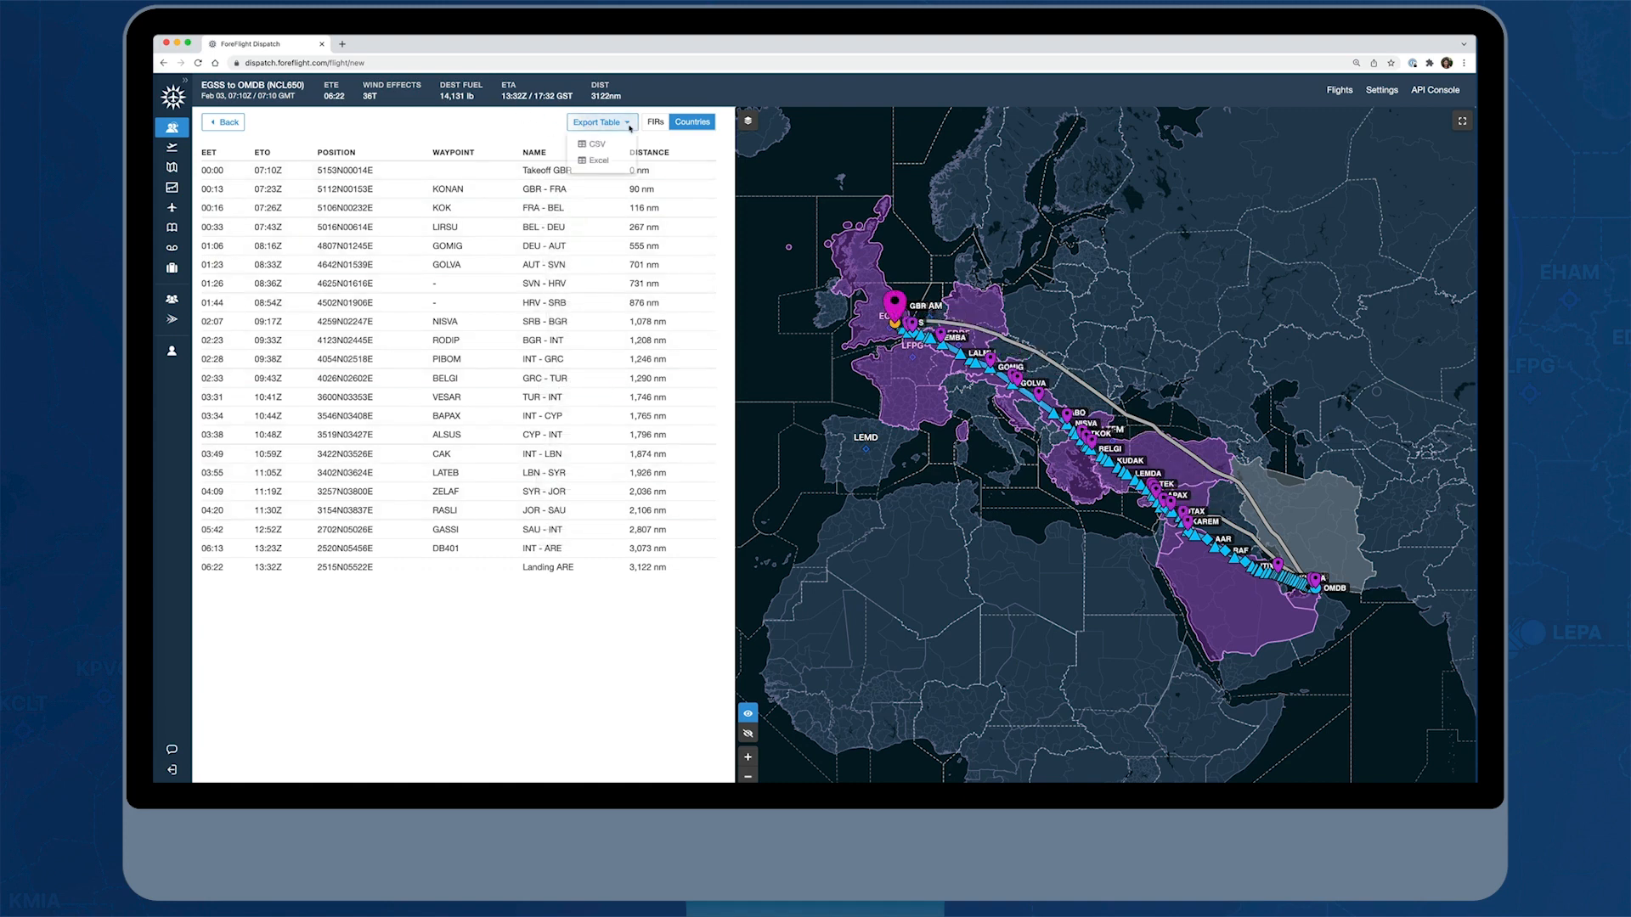
click(424, 121)
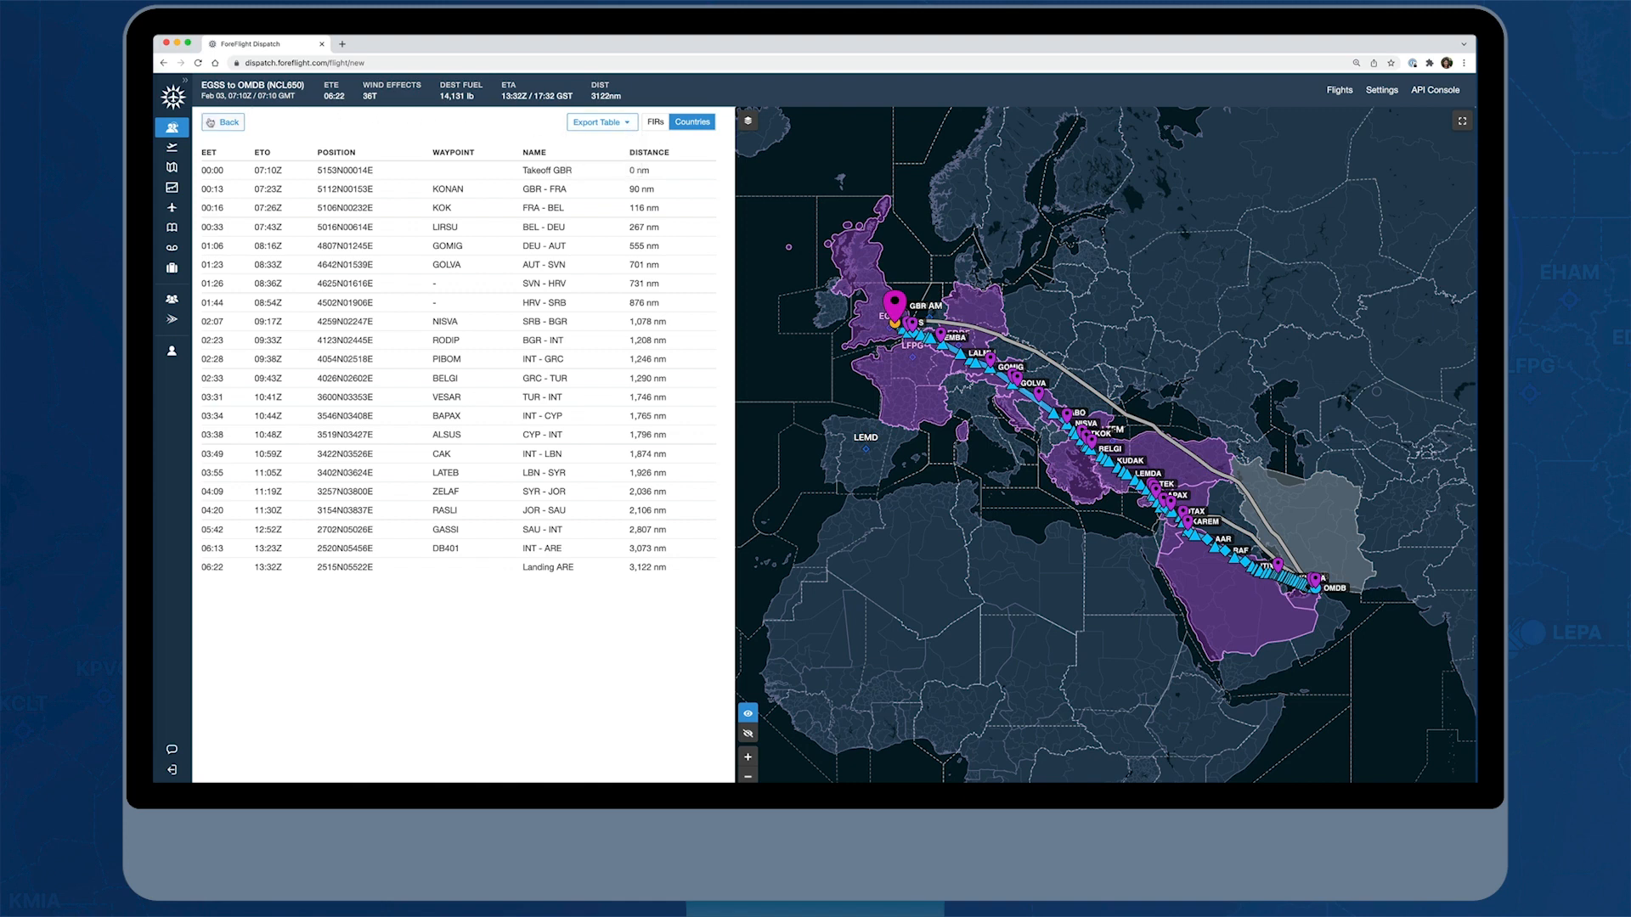
click(210, 123)
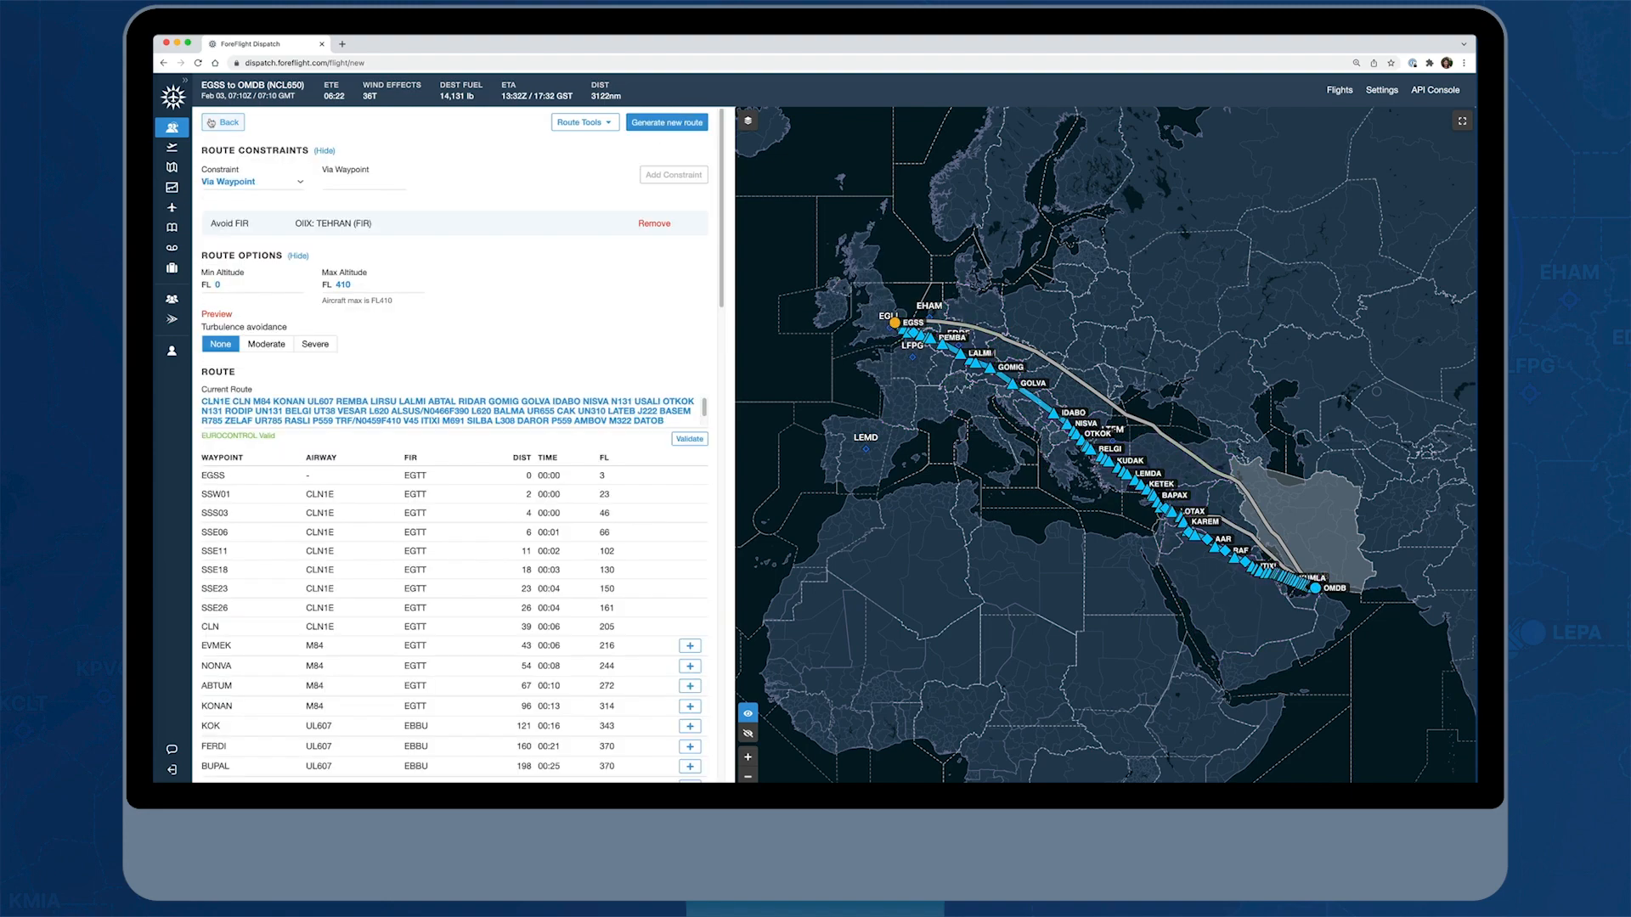
Return to the flight details, save the EGSS to OMDB flight and release it to the crew as editable
click(211, 123)
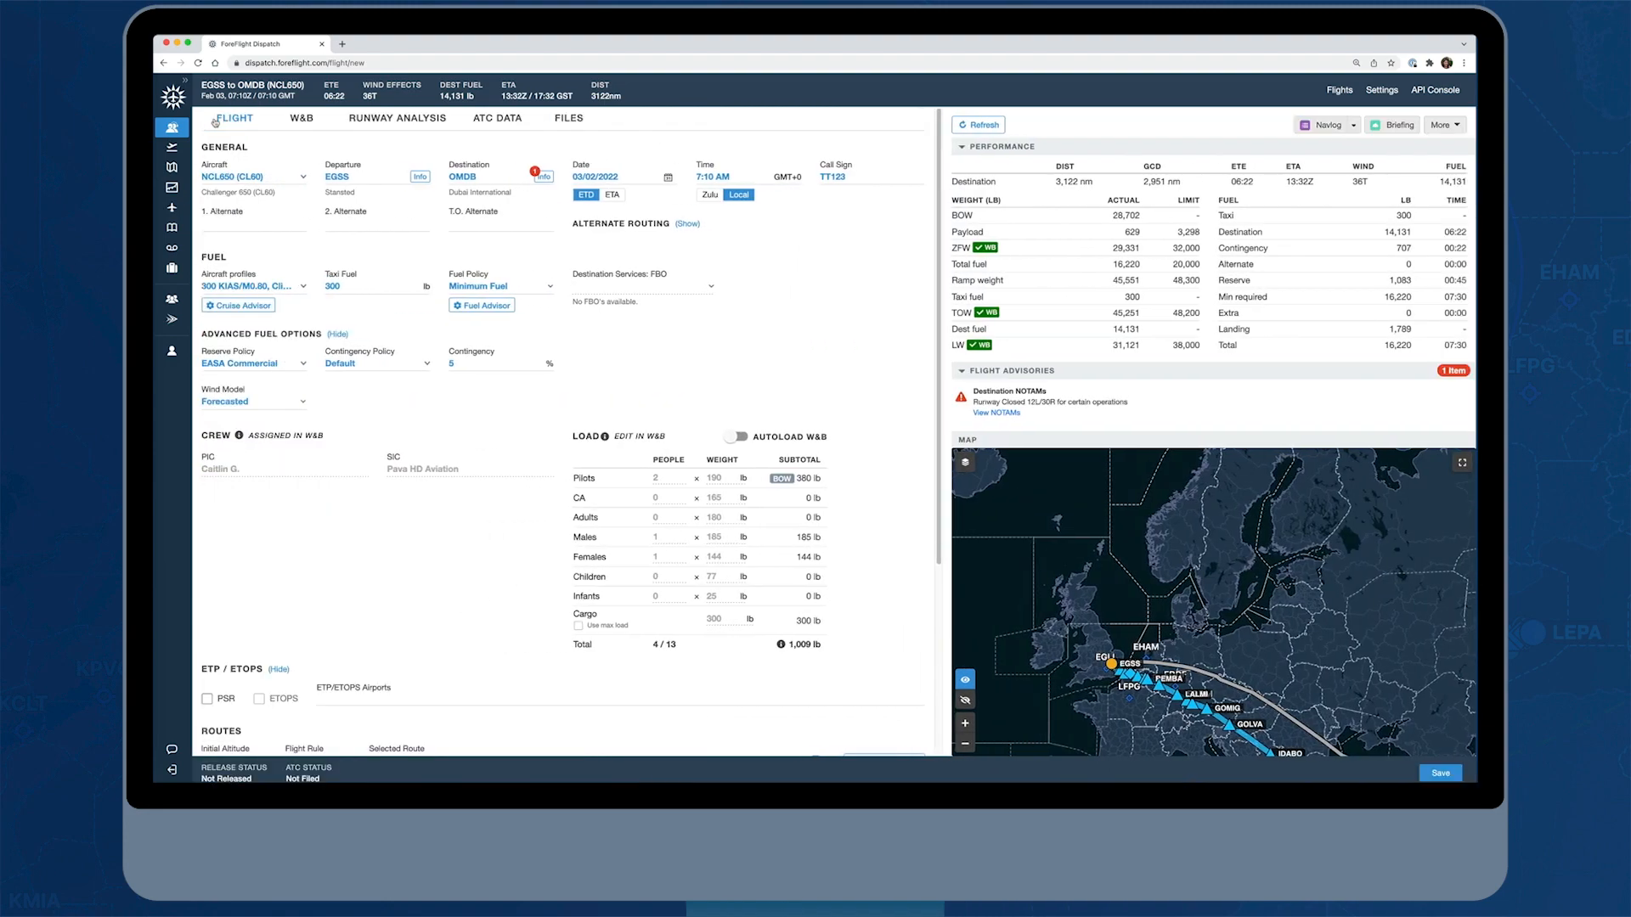
click(1446, 776)
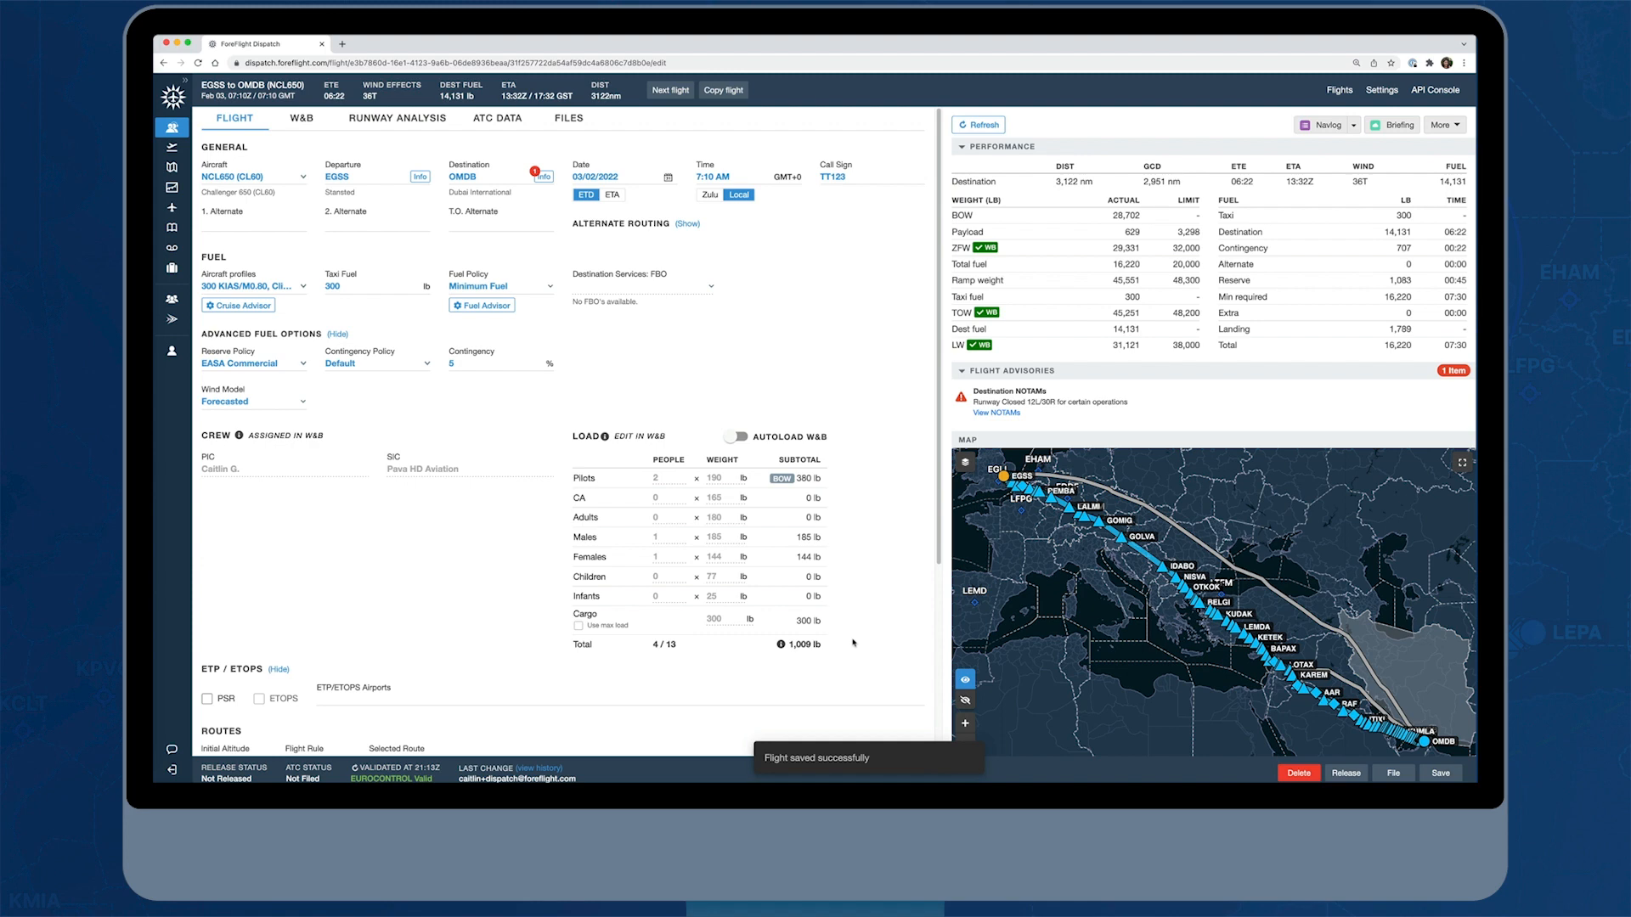
click(1345, 774)
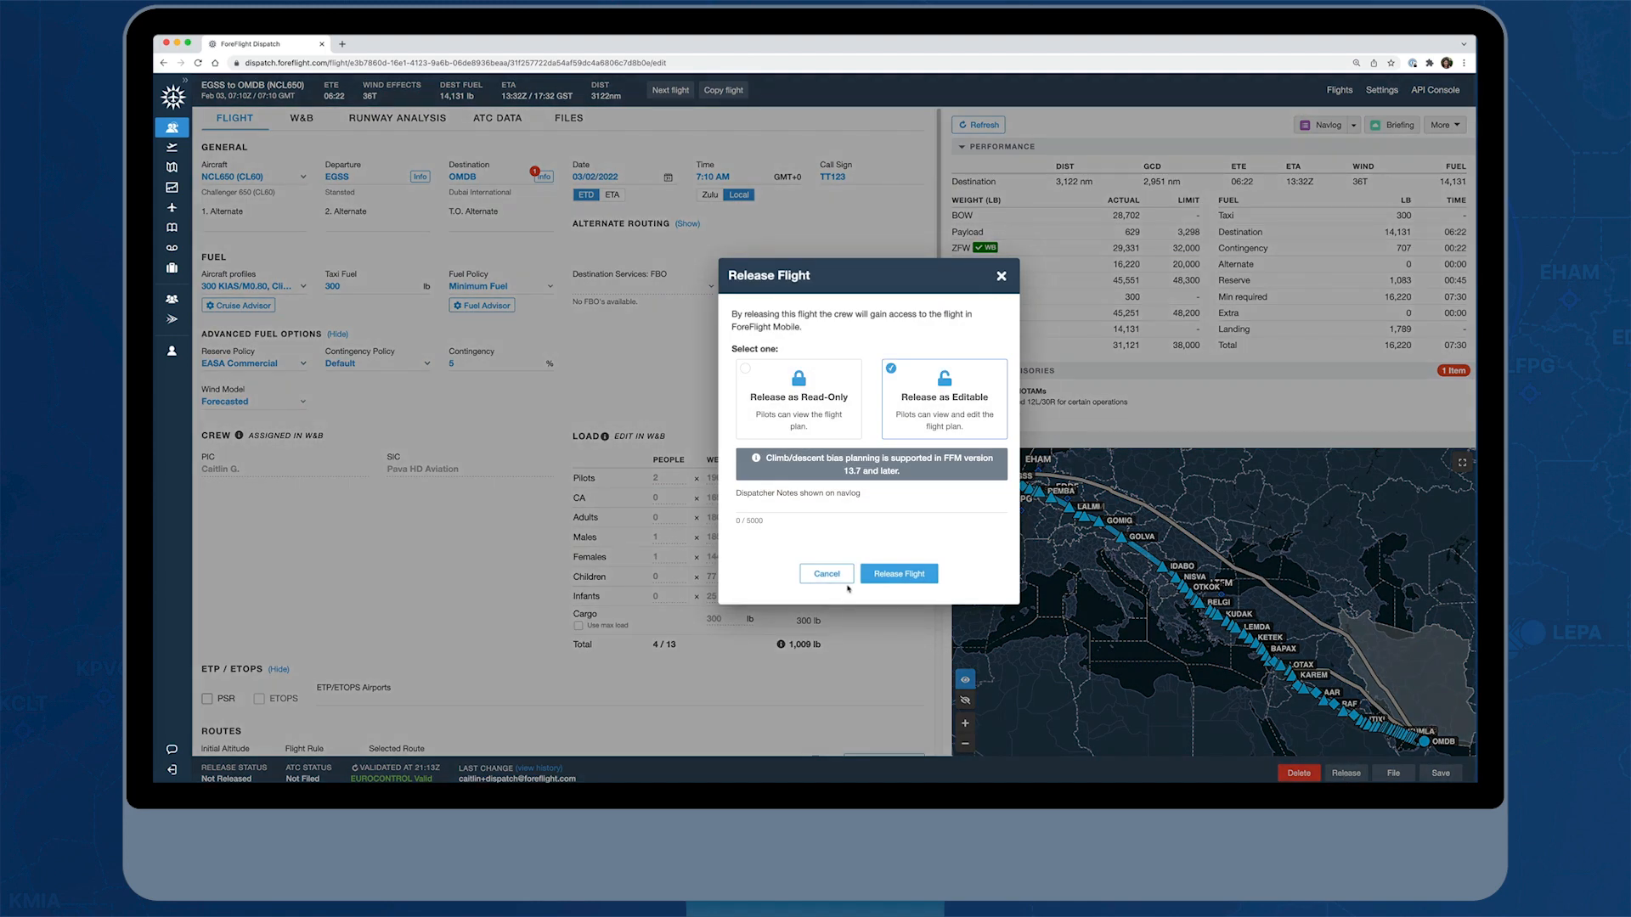
click(884, 577)
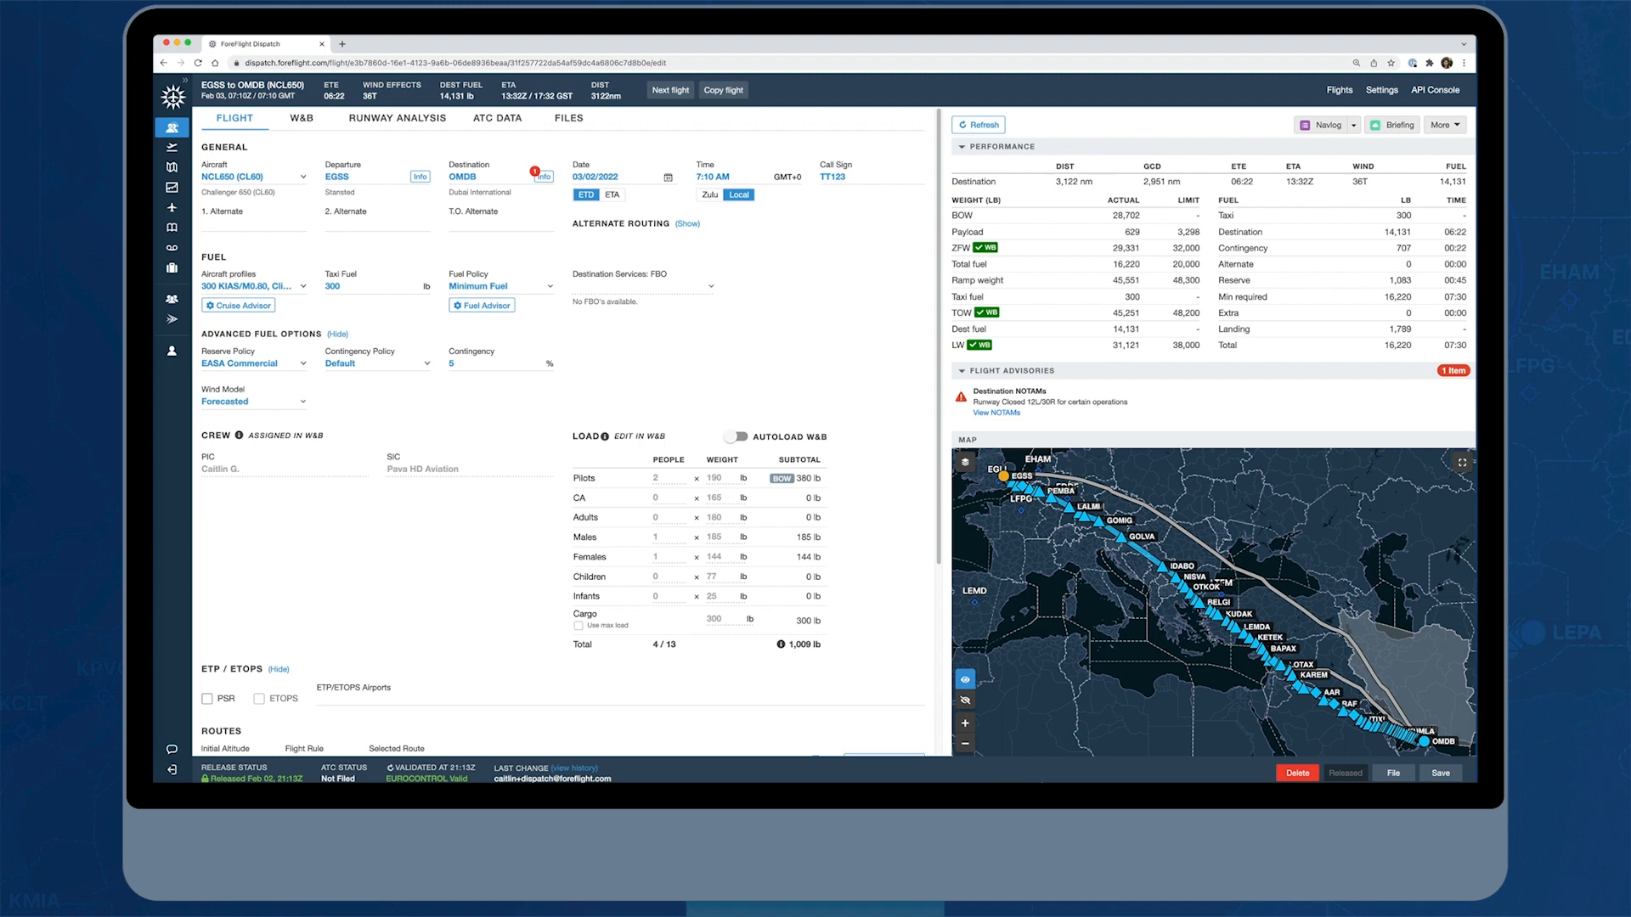
Open the operational rules in the Dispatch settings
click(1378, 94)
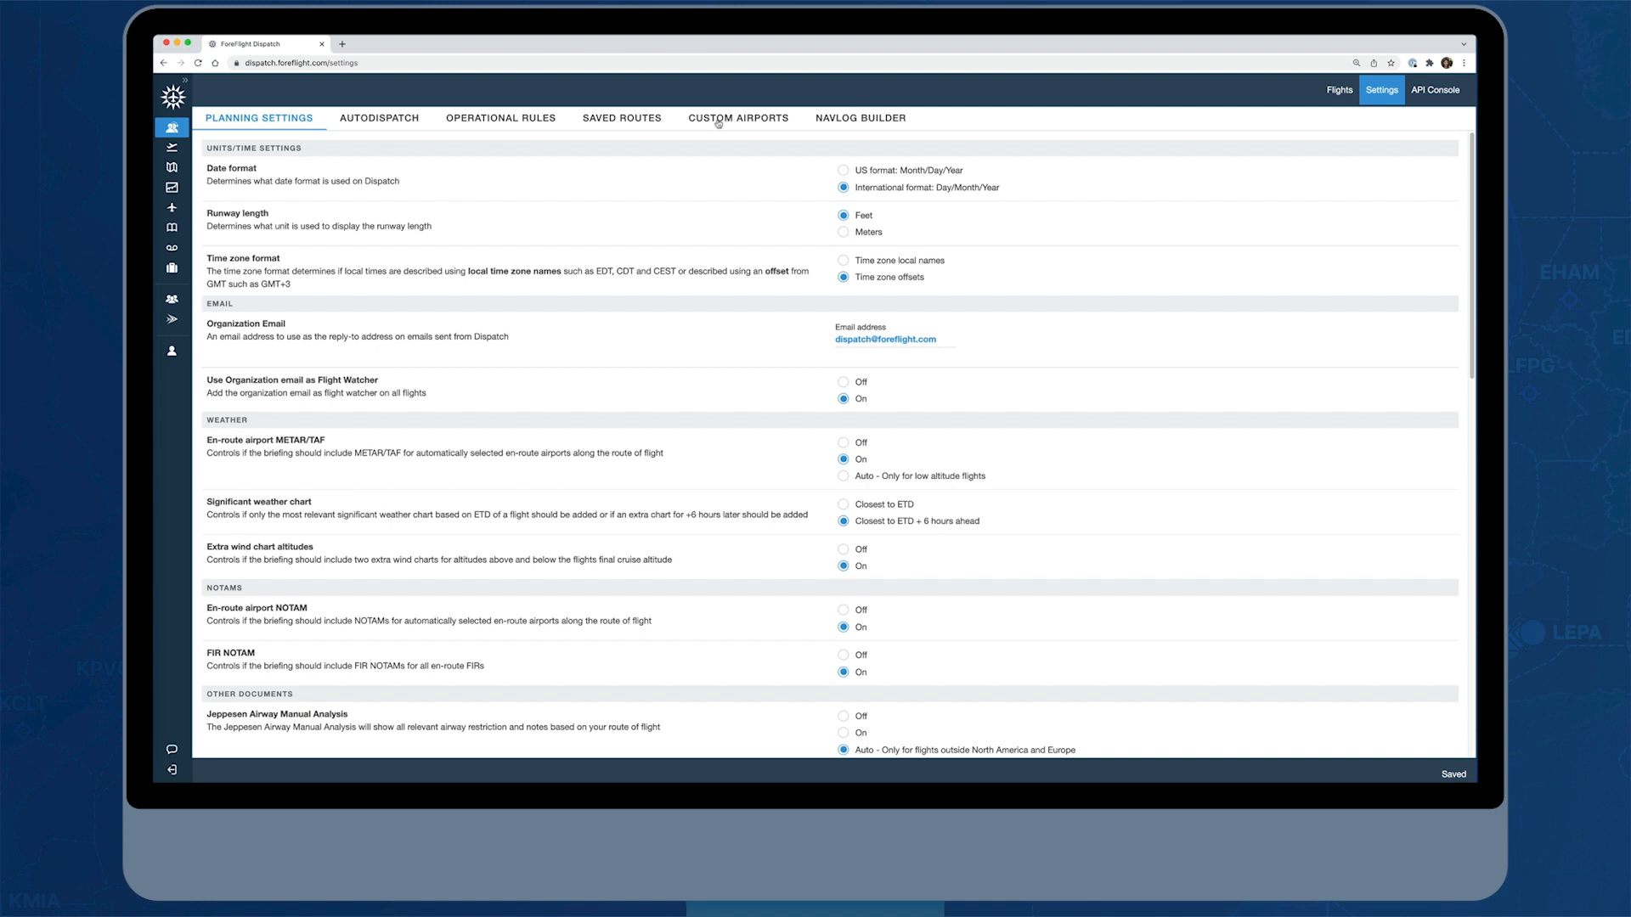
click(487, 120)
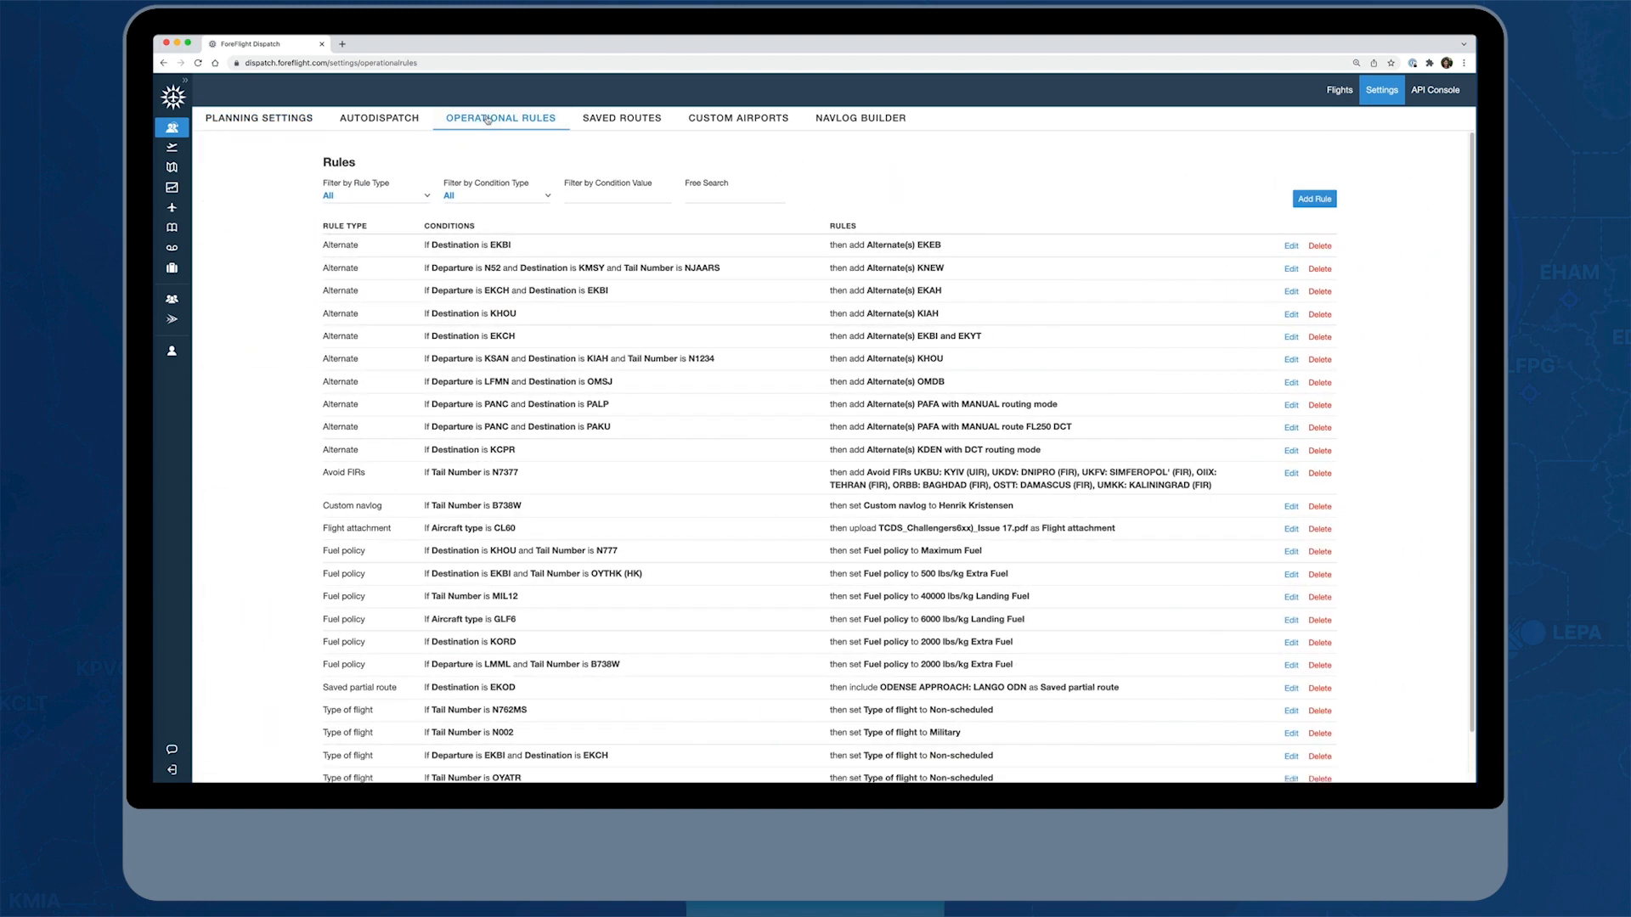